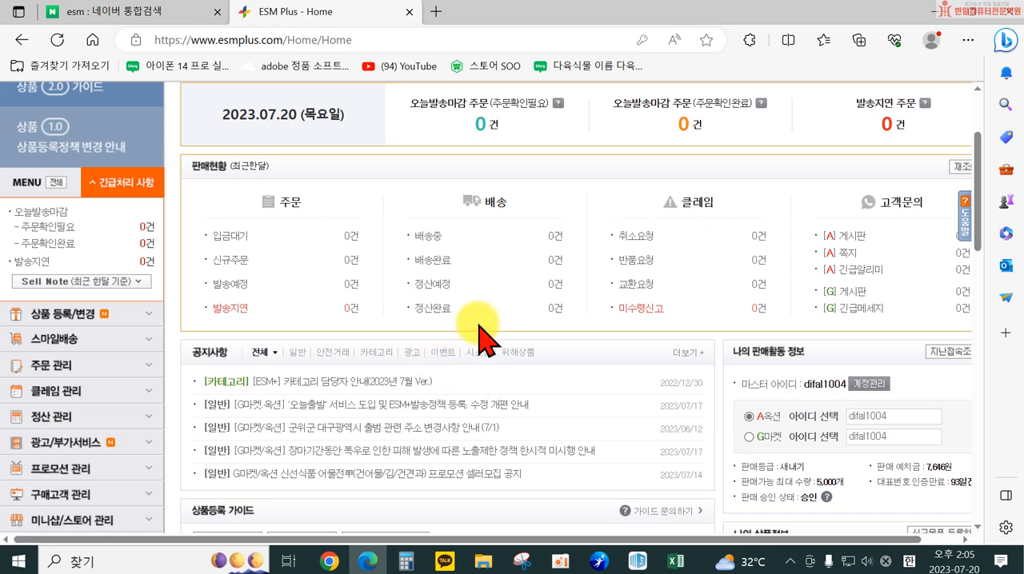
Open the 상품등록2.0 product registration form and go to its 노출정보 section
{"action": "scroll", "coordinate": [485, 339], "scroll_direction": "up", "scroll_amount": 2}
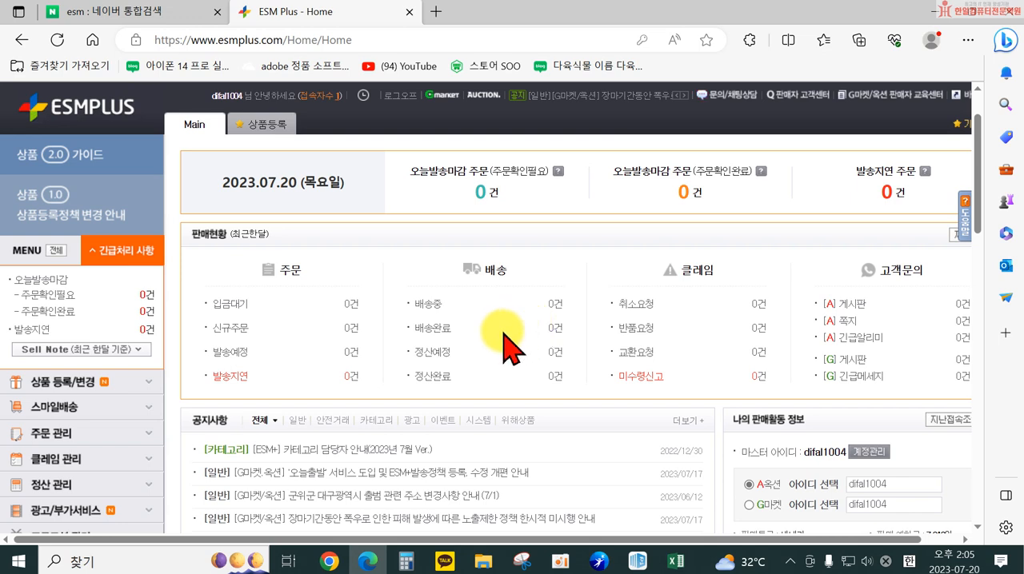
{"action": "left_click", "coordinate": [80, 383]}
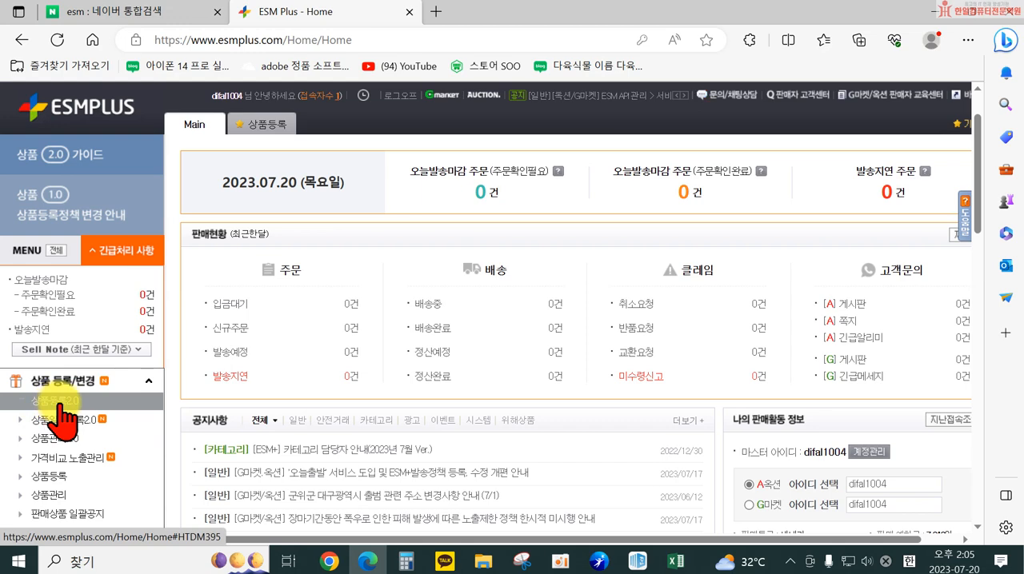
{"action": "left_click", "coordinate": [58, 401]}
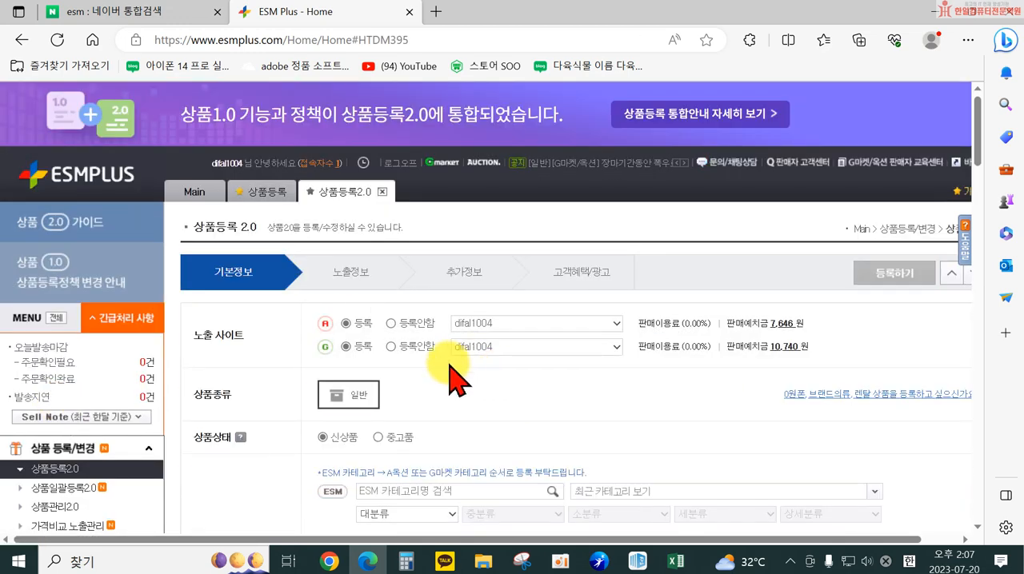
{"action": "scroll", "coordinate": [456, 344], "scroll_direction": "down", "scroll_amount": 3}
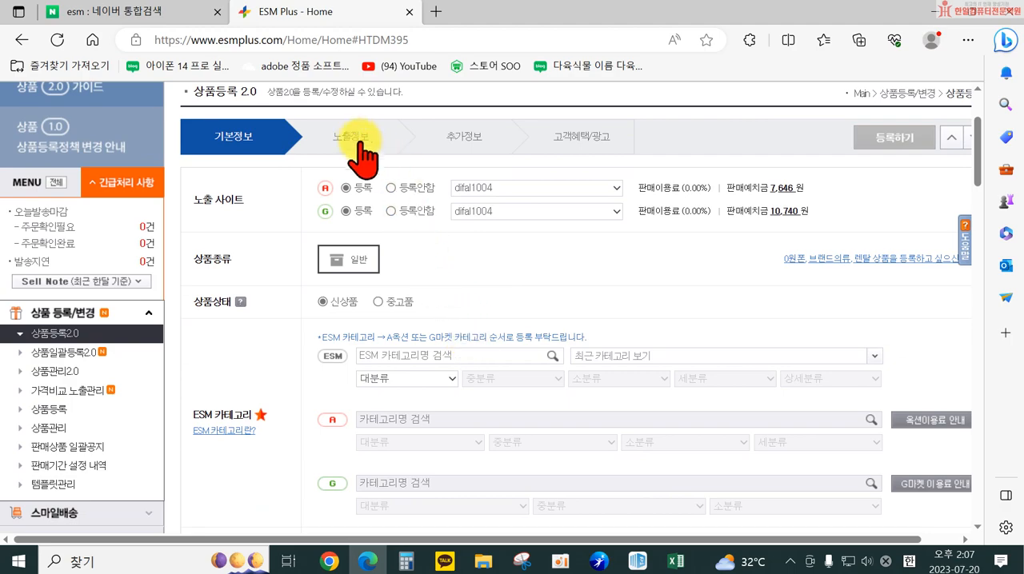
{"action": "left_click", "coordinate": [358, 142]}
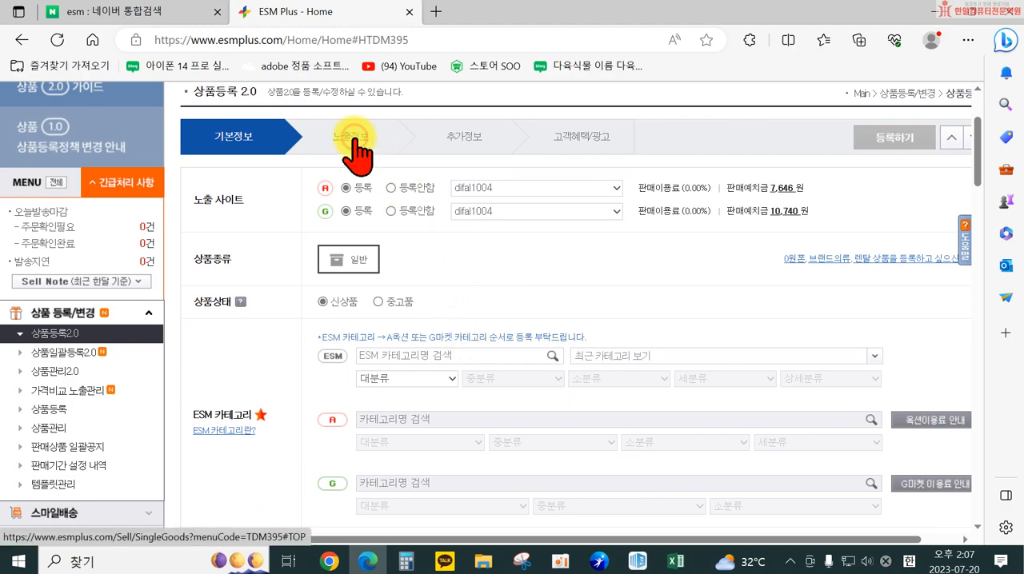
Examine the 노출정보 section from the product description and 상품정보고시 fields to the dispatch policy and shipping fee settings
{"action": "scroll", "coordinate": [560, 269], "scroll_direction": "down", "scroll_amount": 4}
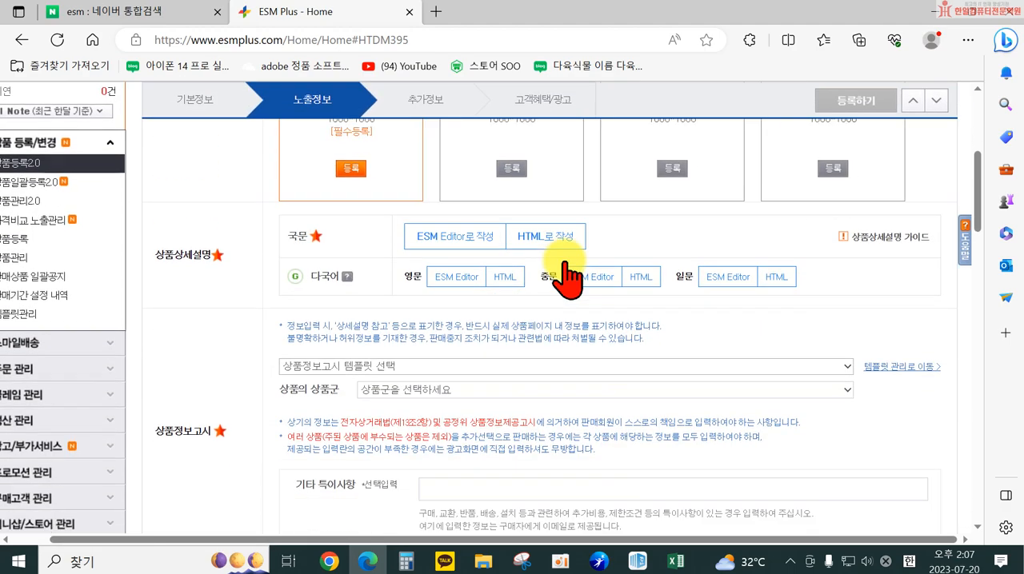
{"action": "scroll", "coordinate": [581, 352], "scroll_direction": "down", "scroll_amount": 4}
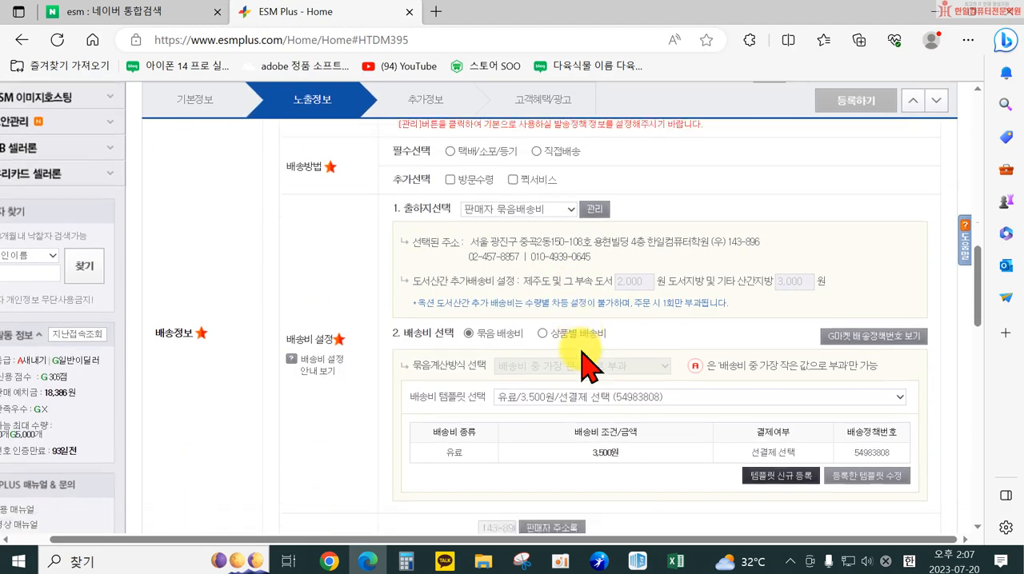
{"action": "scroll", "coordinate": [560, 369], "scroll_direction": "up", "scroll_amount": 1}
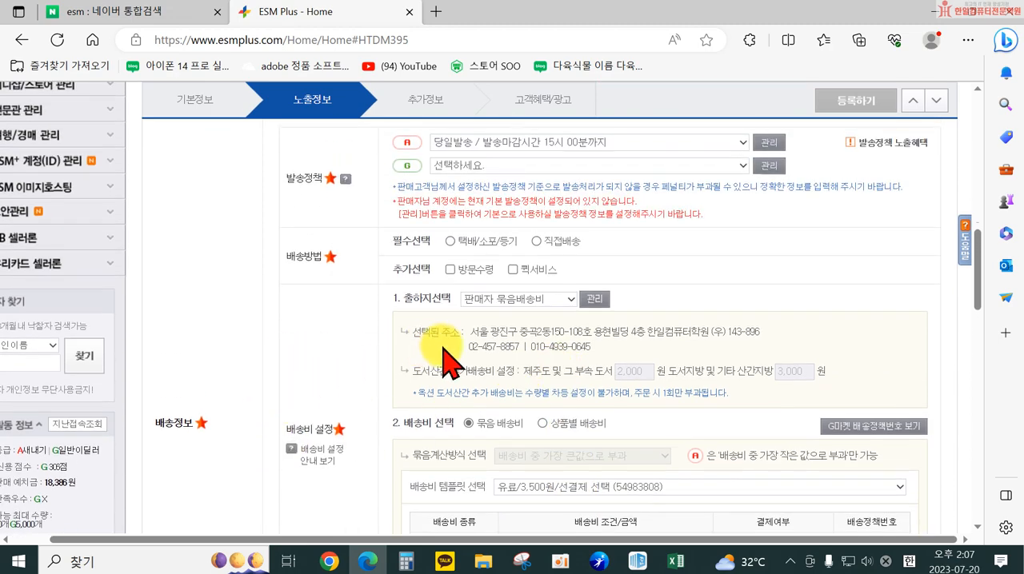
{"action": "scroll", "coordinate": [464, 356], "scroll_direction": "up", "scroll_amount": 1}
{"action": "scroll", "coordinate": [408, 264], "scroll_direction": "up", "scroll_amount": 1}
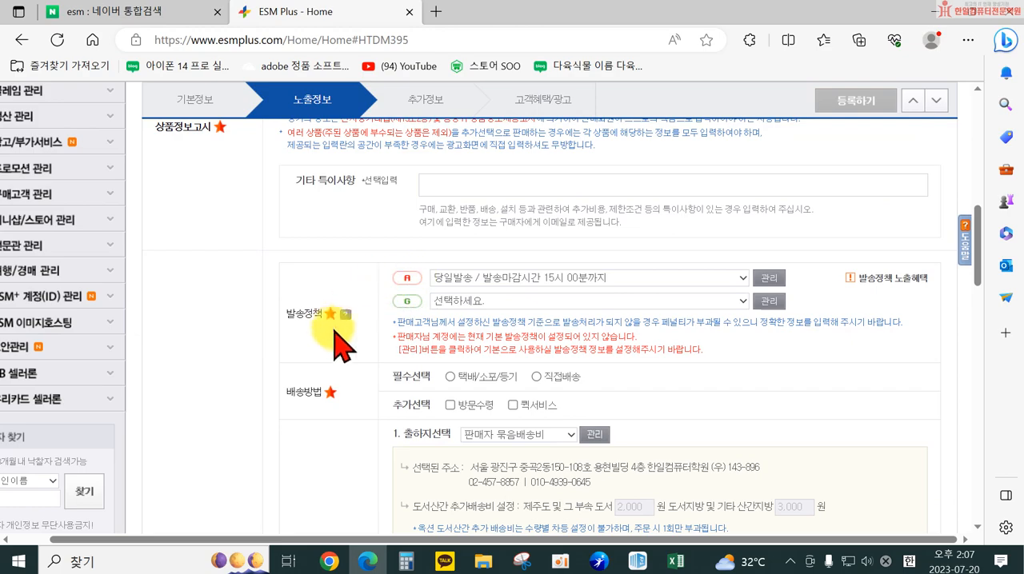
{"action": "scroll", "coordinate": [344, 321], "scroll_direction": "up", "scroll_amount": 1}
{"action": "scroll", "coordinate": [338, 240], "scroll_direction": "up", "scroll_amount": 3}
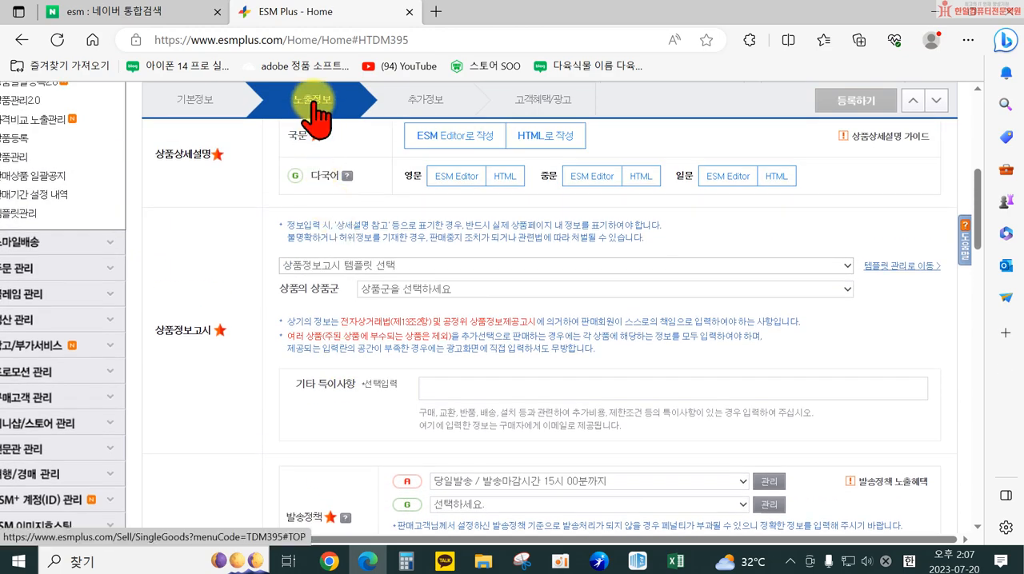
{"action": "scroll", "coordinate": [304, 187], "scroll_direction": "down", "scroll_amount": 6}
{"action": "scroll", "coordinate": [263, 332], "scroll_direction": "up", "scroll_amount": 2}
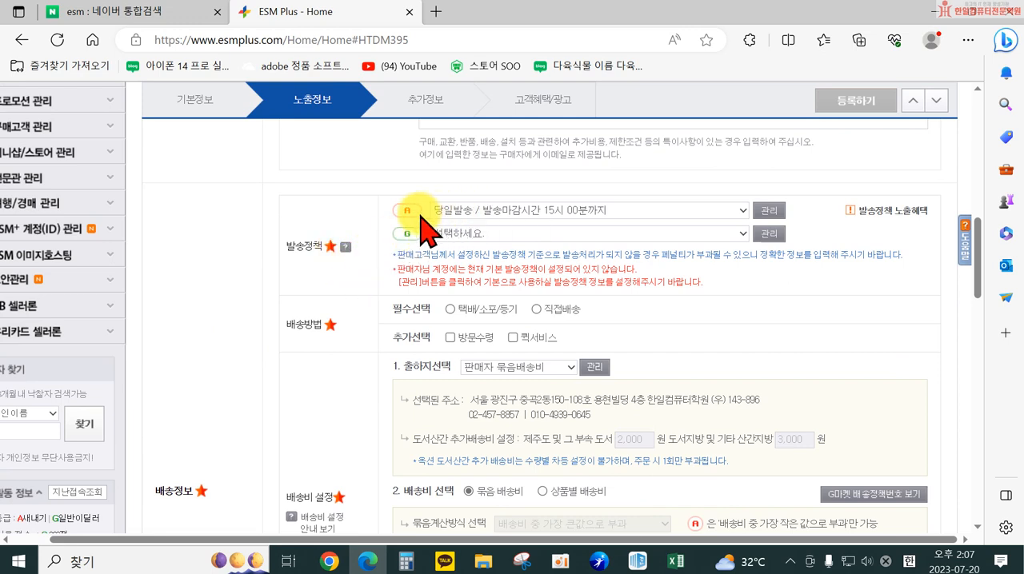
Reset the Auction dispatch policy to 선택하세요 and open its 발송정책 관리 window
{"action": "left_click", "coordinate": [479, 212]}
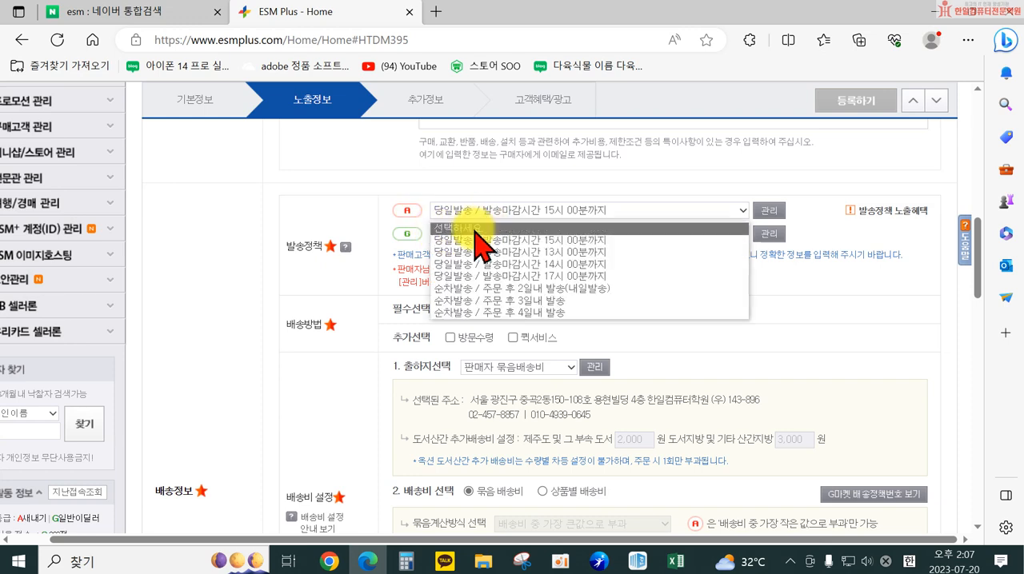
{"action": "left_click", "coordinate": [478, 228]}
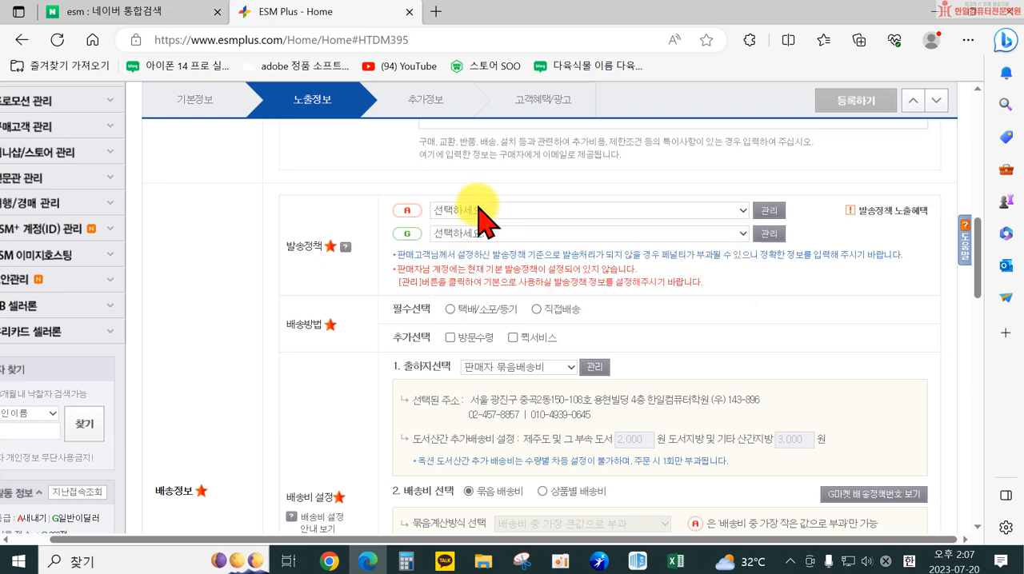
{"action": "left_click", "coordinate": [768, 211]}
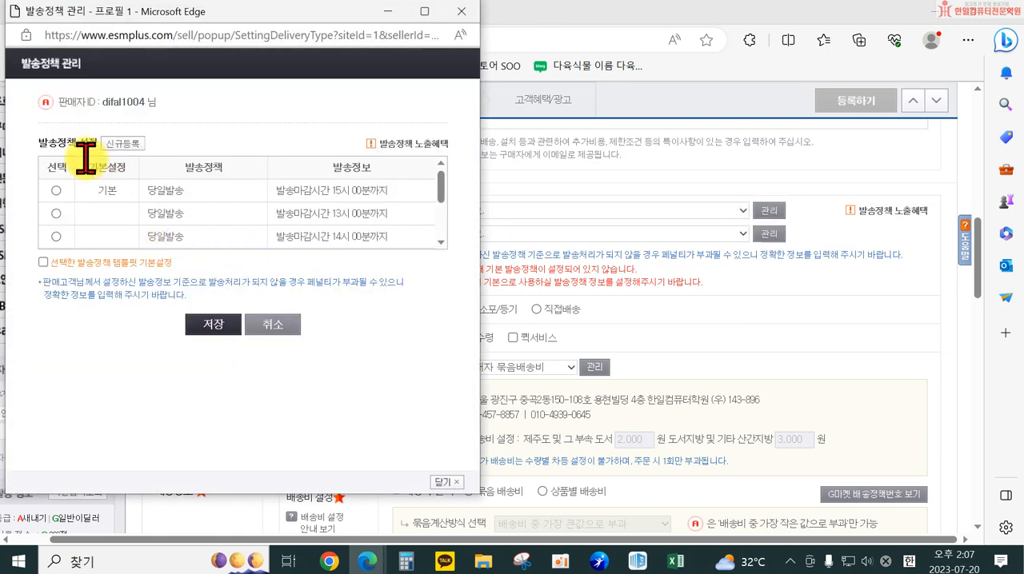
Try to register a new 당일발송 dispatch policy with a 13시 00분 cutoff, marked as the default template
{"action": "left_click", "coordinate": [122, 144]}
{"action": "left_click", "coordinate": [253, 315]}
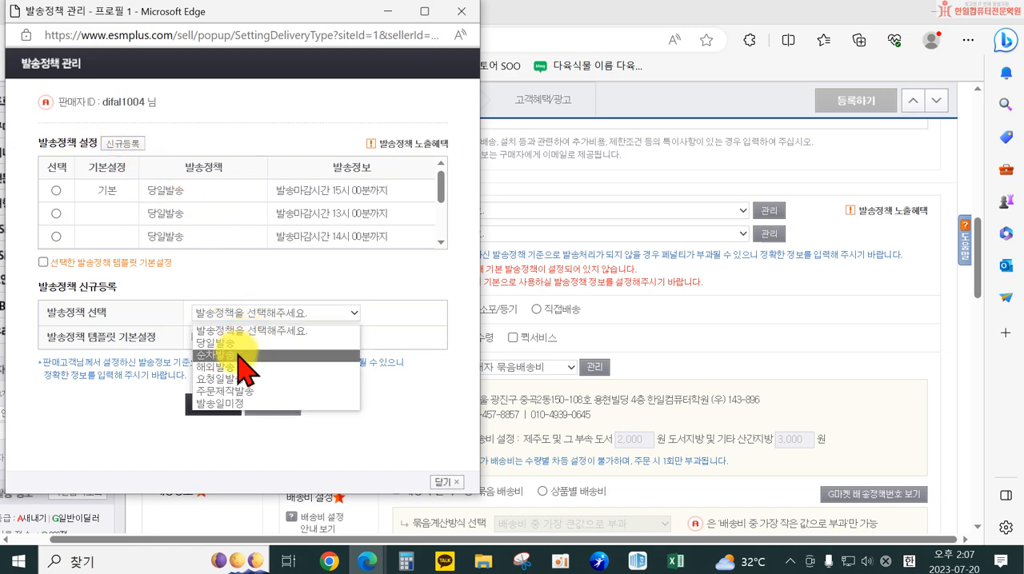
{"action": "left_click", "coordinate": [237, 346]}
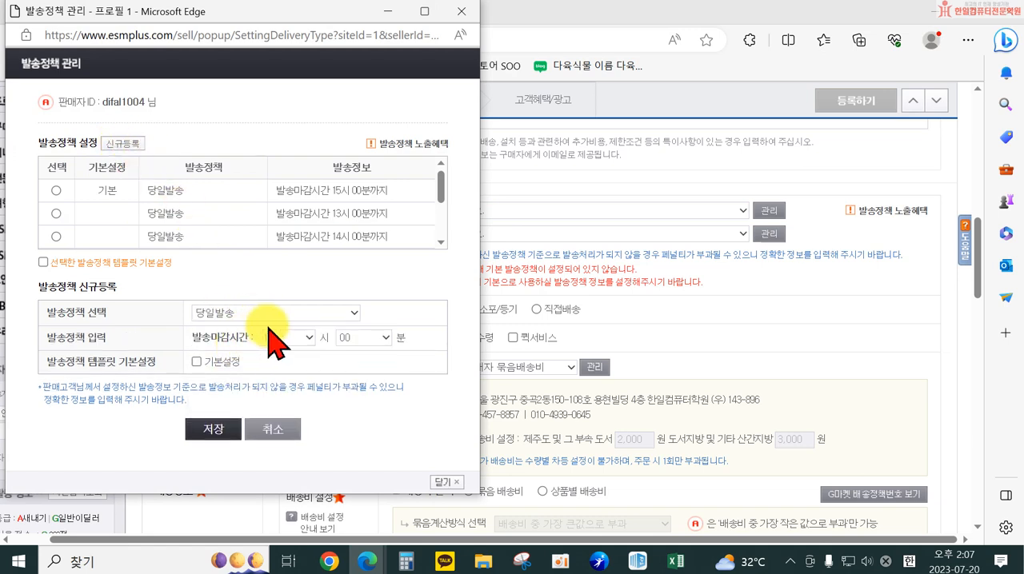
{"action": "left_click", "coordinate": [277, 340]}
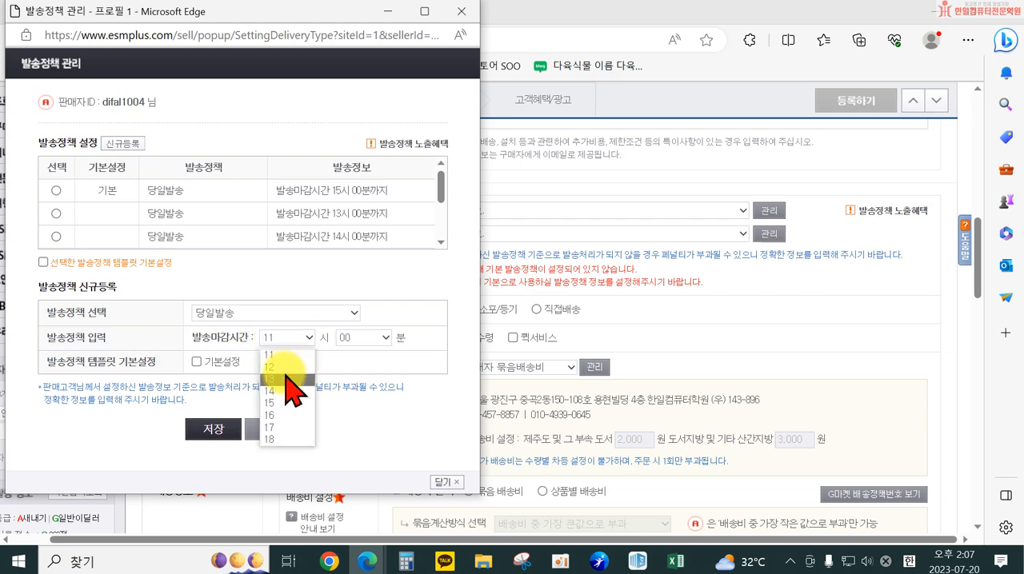
{"action": "left_click", "coordinate": [286, 377]}
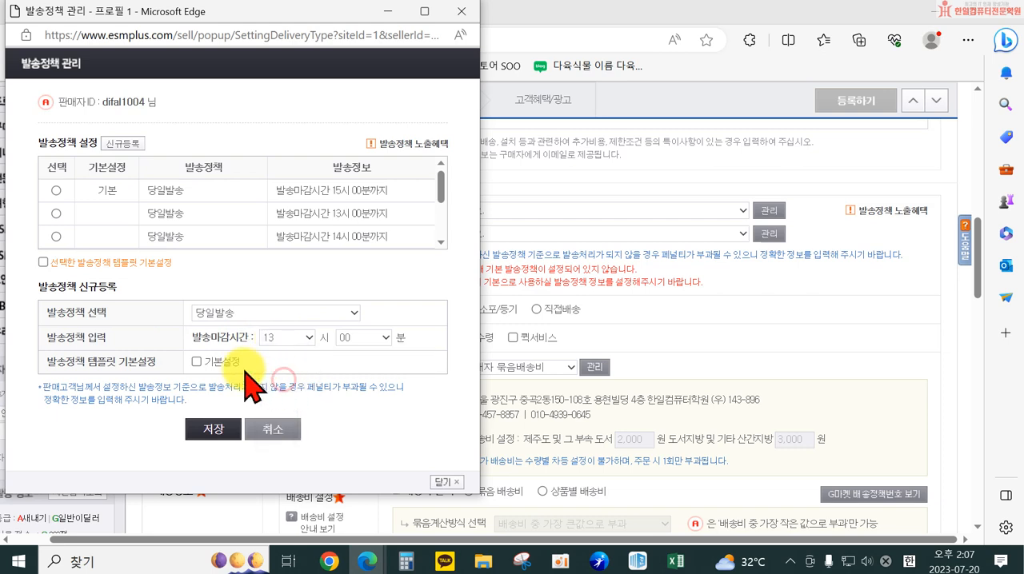
{"action": "left_click", "coordinate": [198, 362]}
{"action": "left_click", "coordinate": [209, 432]}
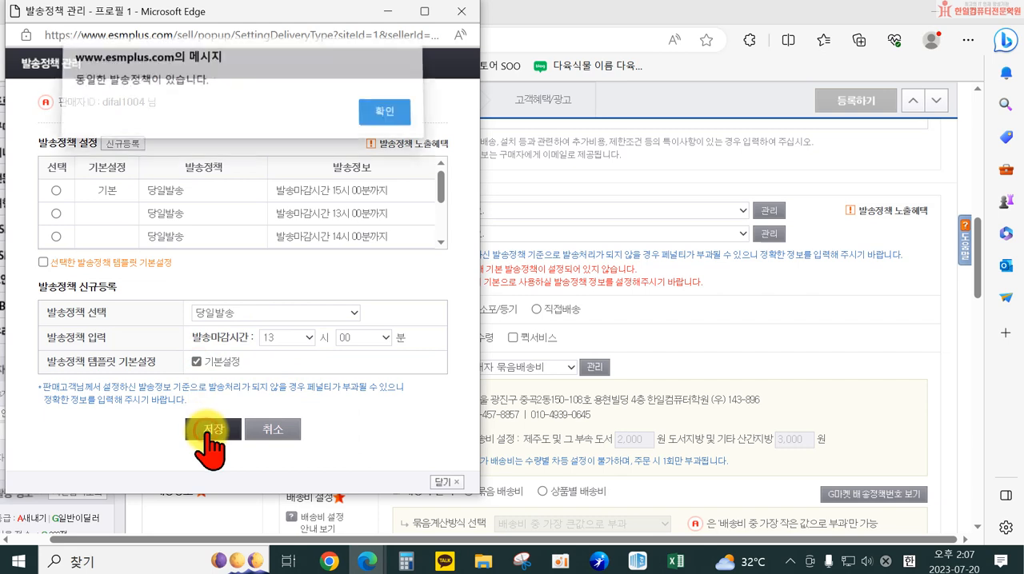
{"action": "left_click", "coordinate": [382, 116]}
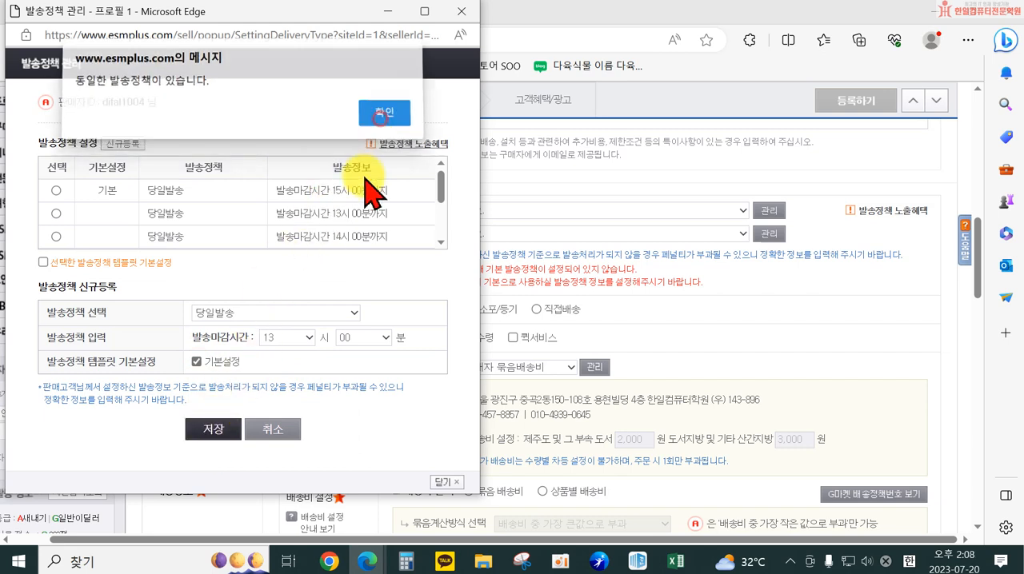
Try to save the new 당일발송 policy with its cutoff hour changed to 14시
{"action": "left_click", "coordinate": [288, 337]}
{"action": "left_click", "coordinate": [284, 390]}
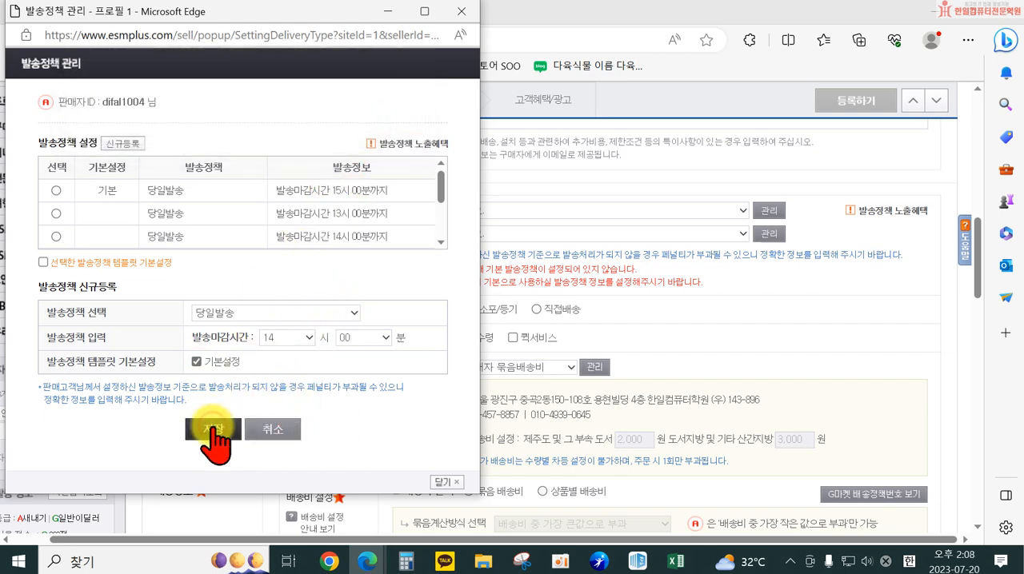
{"action": "left_click", "coordinate": [214, 432]}
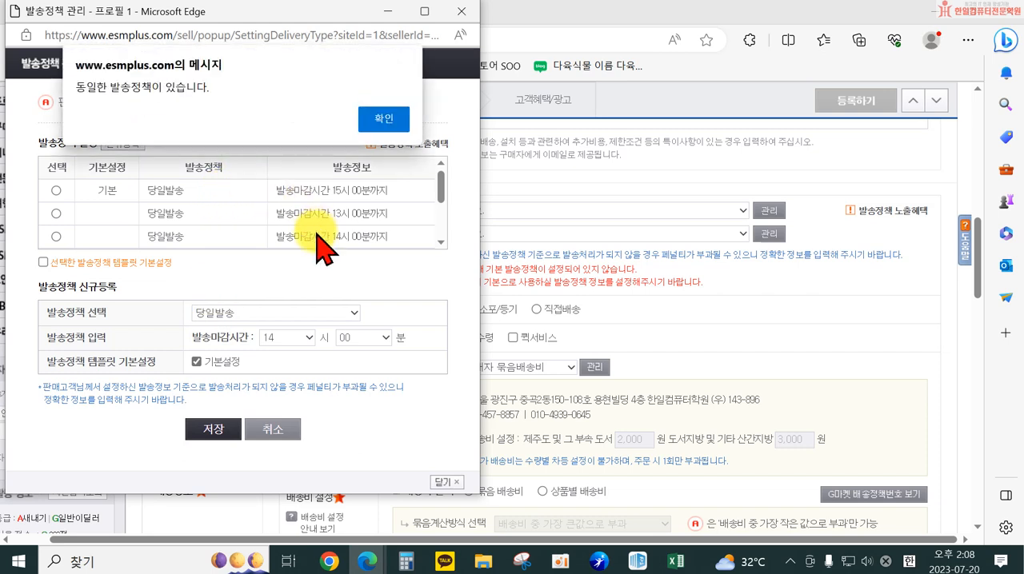
{"action": "left_click", "coordinate": [376, 120]}
Set the new 당일발송 policy's cutoff hour to 18시 and save it as the default policy
{"action": "scroll", "coordinate": [376, 224], "scroll_direction": "down", "scroll_amount": 2}
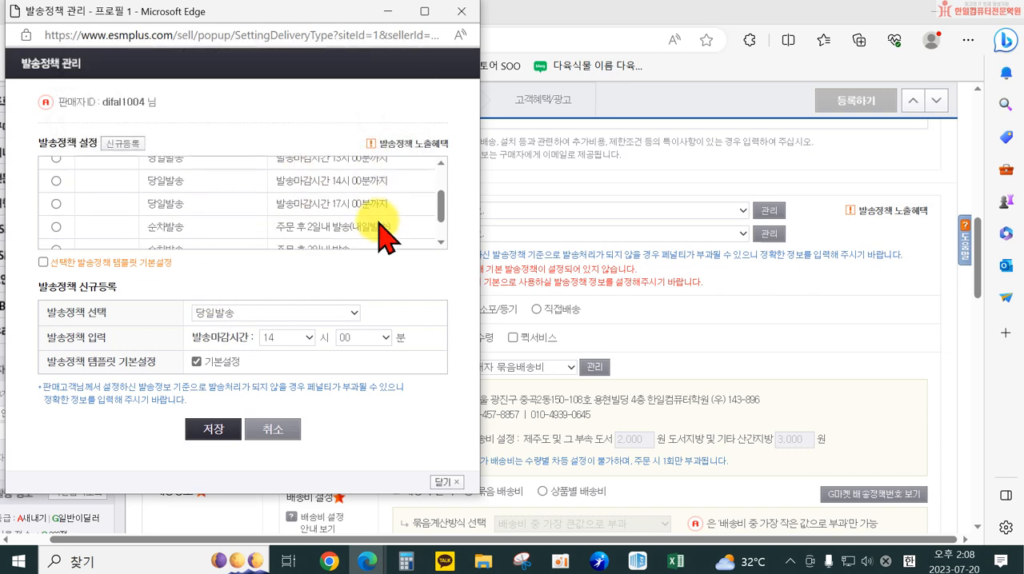
{"action": "left_click", "coordinate": [271, 340]}
{"action": "left_click", "coordinate": [286, 431]}
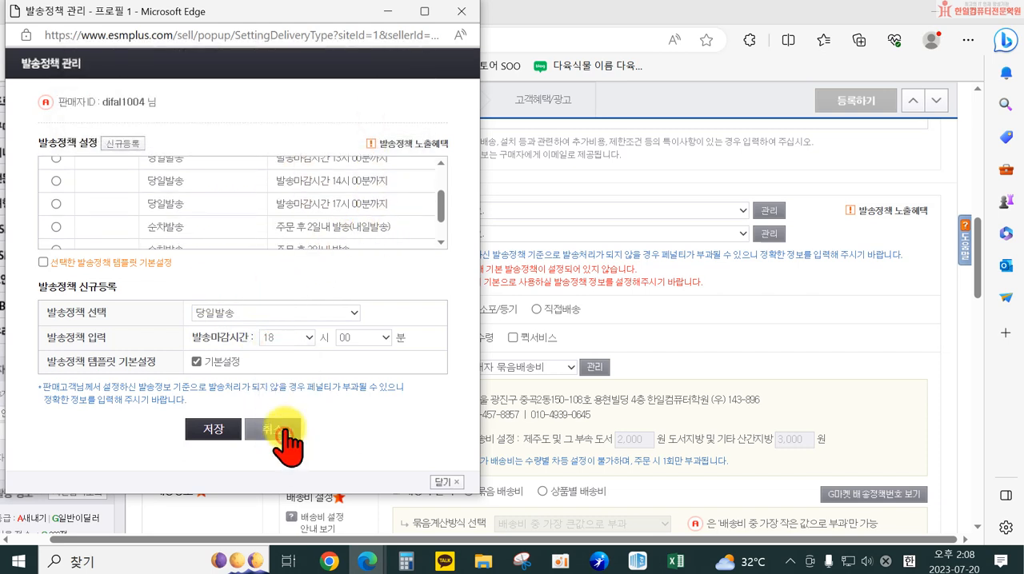
{"action": "left_click", "coordinate": [206, 424]}
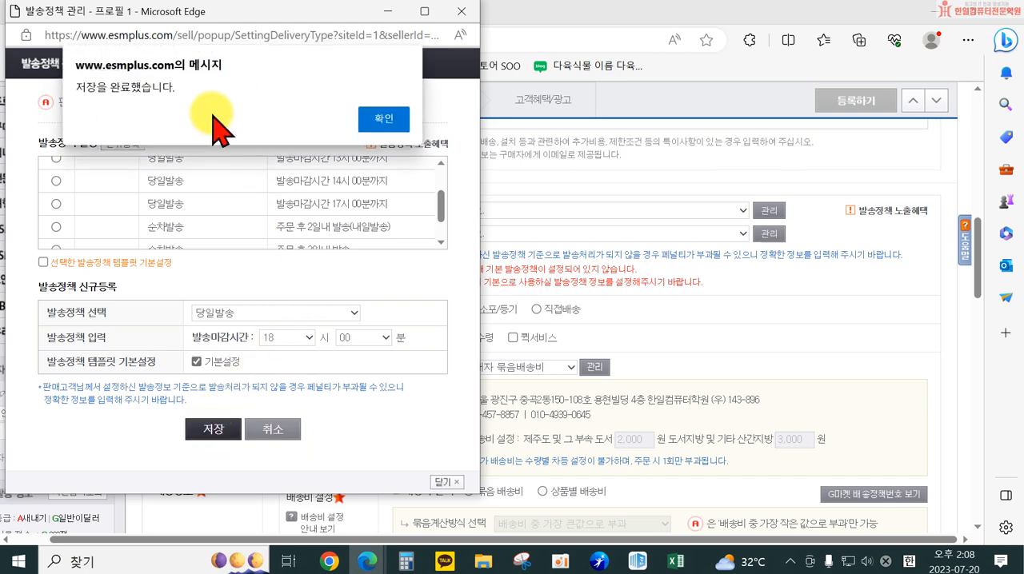
{"action": "left_click", "coordinate": [367, 120]}
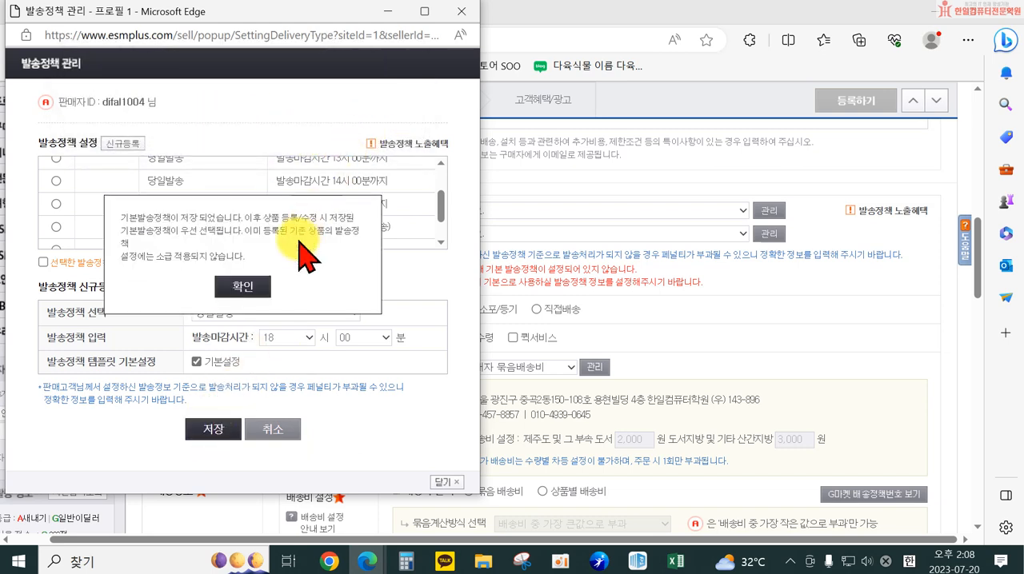
{"action": "left_click", "coordinate": [249, 288]}
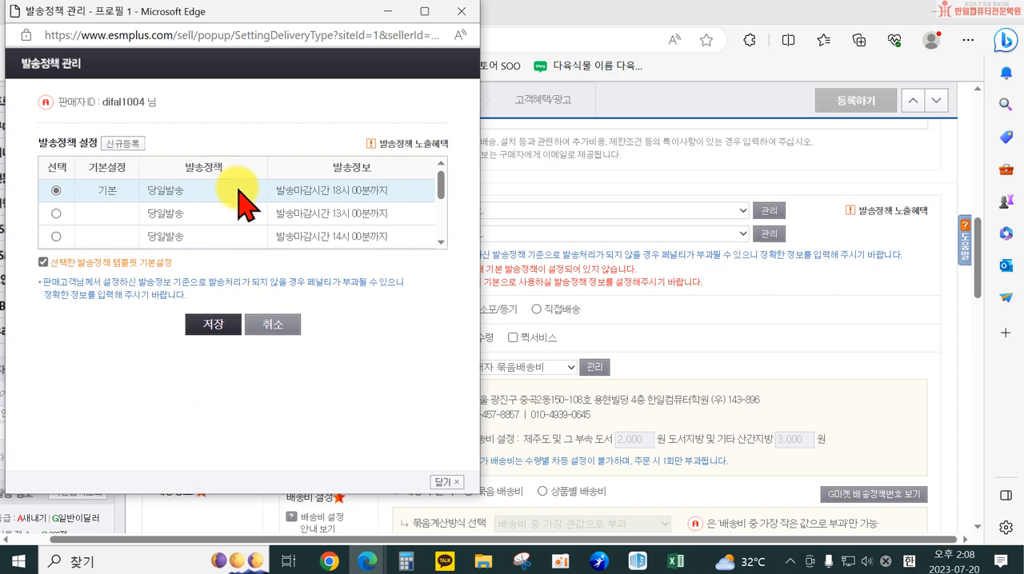
Save the selected 18시 00분 당일발송 policy as the default template and close the policy management window
{"action": "left_click", "coordinate": [214, 327]}
{"action": "left_click", "coordinate": [214, 326]}
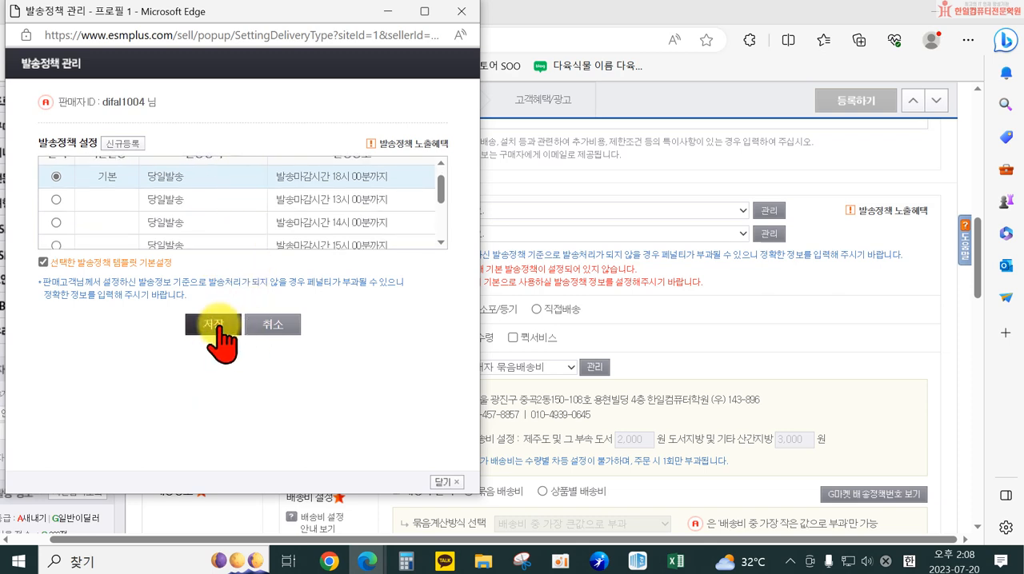
{"action": "left_click", "coordinate": [379, 118]}
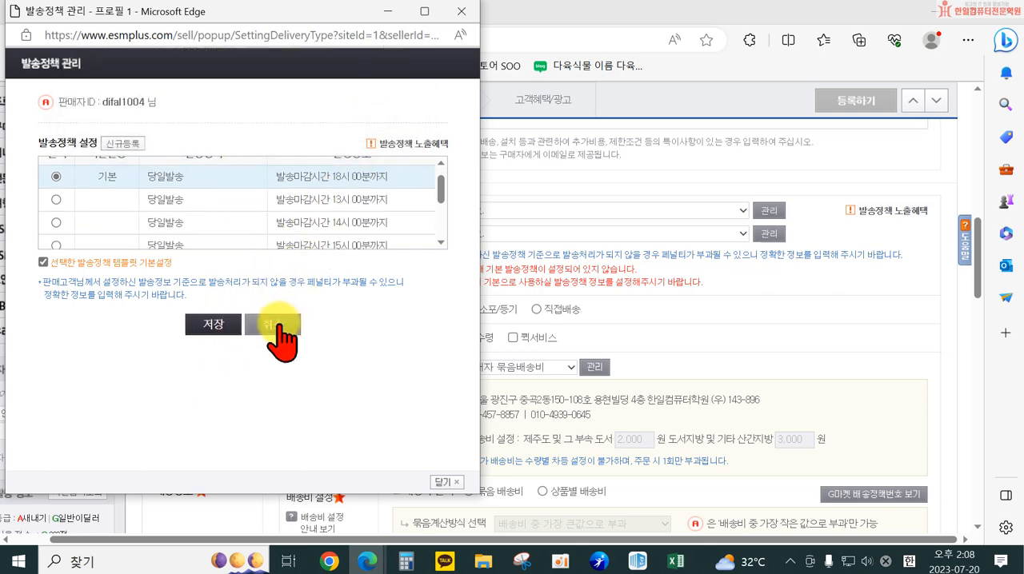
{"action": "left_click", "coordinate": [446, 482]}
Reopen the Auction policy management and try to register a 순차발송 policy with 3 days' preparation after order, marked as default
{"action": "left_click", "coordinate": [541, 210]}
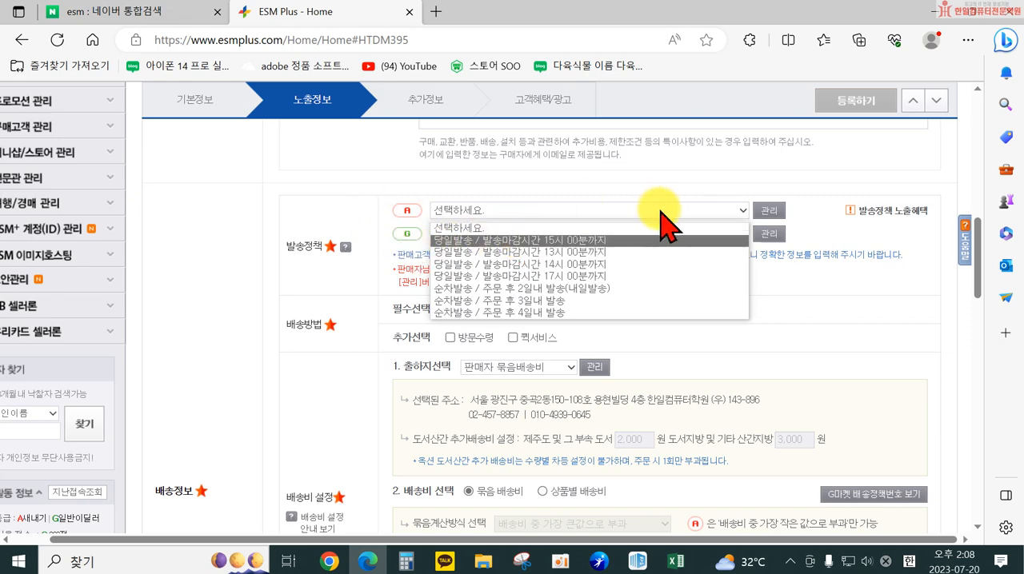
{"action": "left_click", "coordinate": [766, 212]}
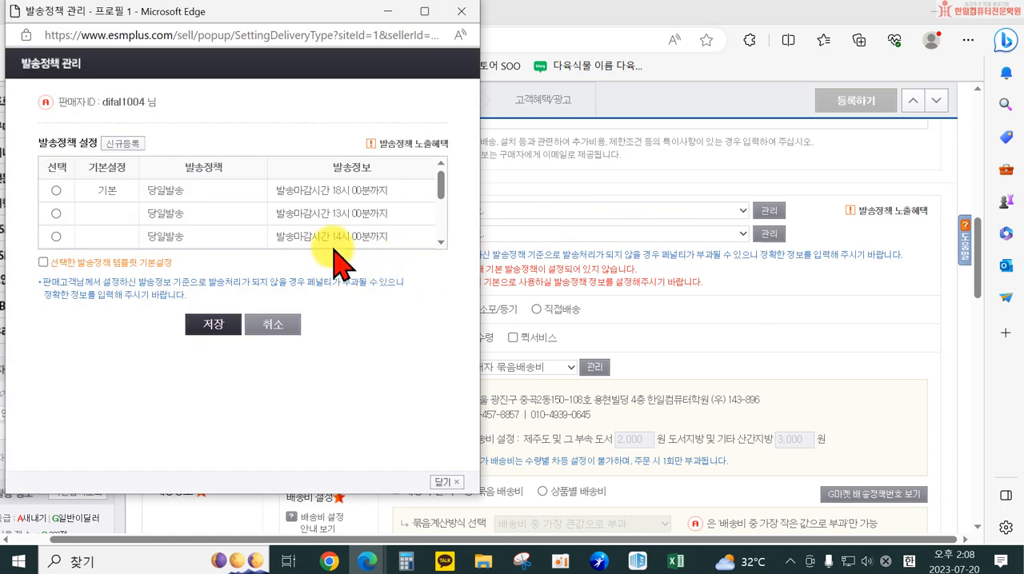
{"action": "left_click", "coordinate": [120, 144]}
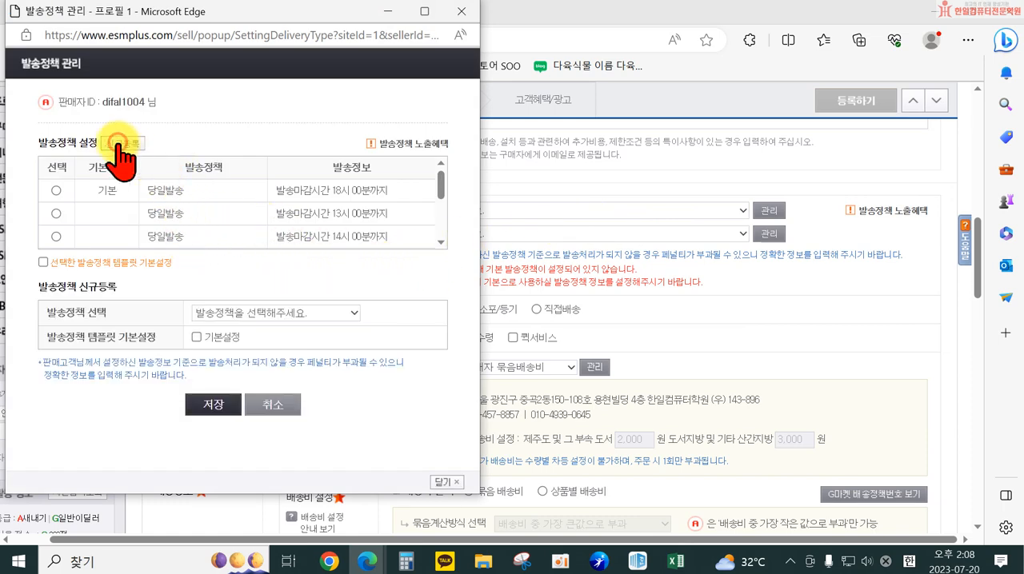
{"action": "left_click", "coordinate": [262, 313]}
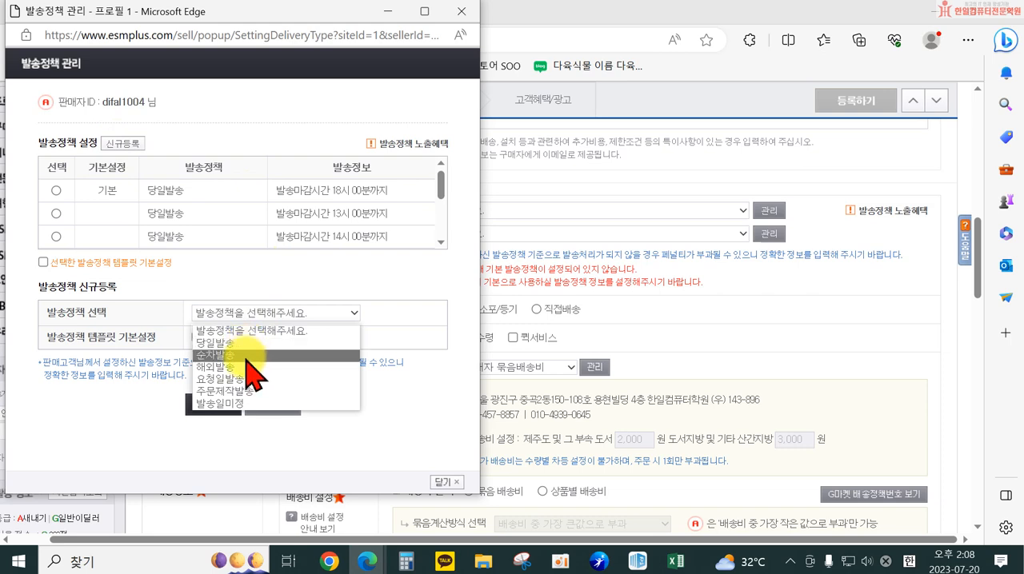
{"action": "left_click", "coordinate": [248, 357]}
{"action": "left_click", "coordinate": [304, 339]}
{"action": "left_click", "coordinate": [309, 367]}
{"action": "left_click", "coordinate": [196, 362]}
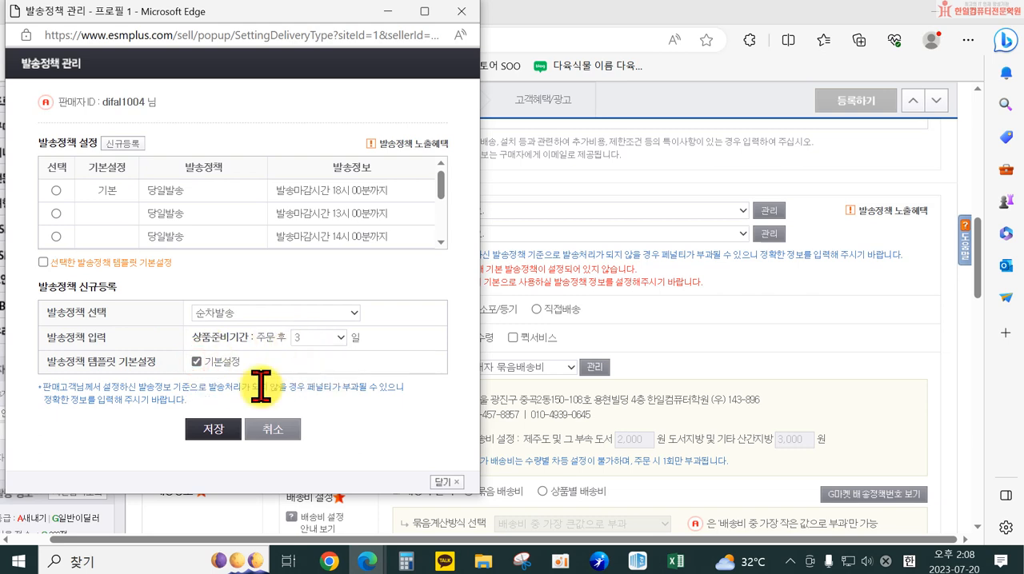
{"action": "left_click", "coordinate": [222, 431]}
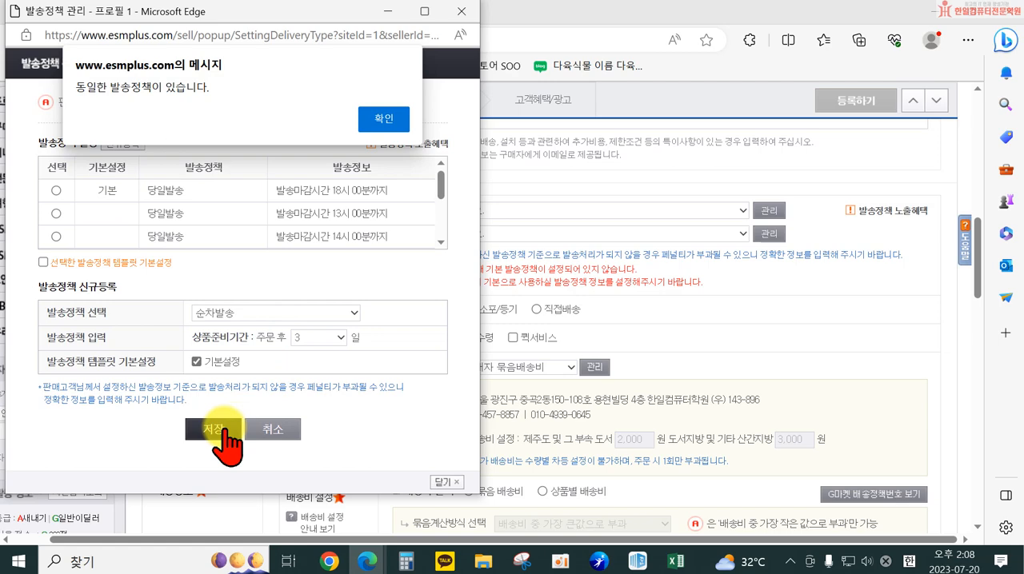
{"action": "left_click", "coordinate": [383, 120]}
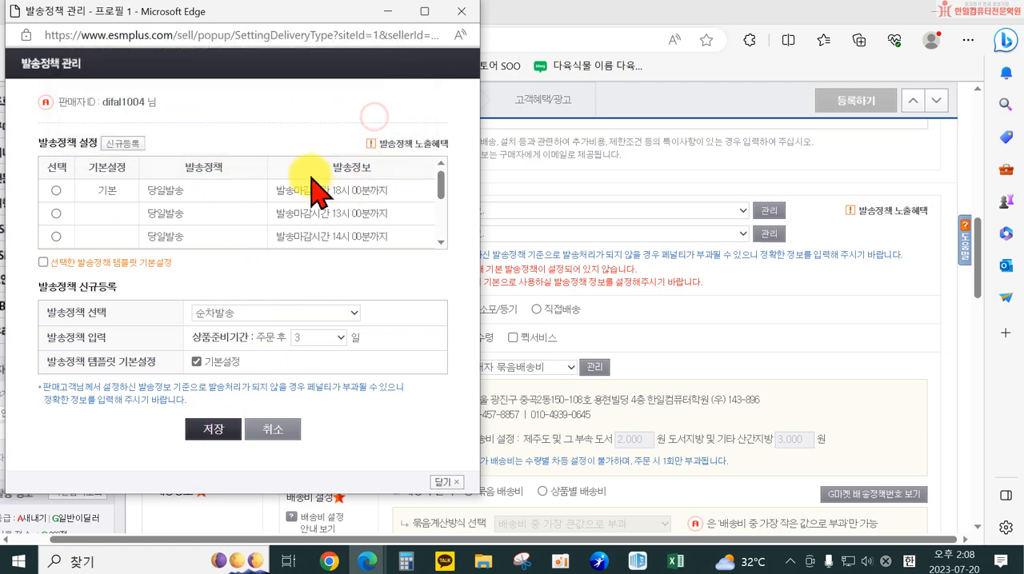
Close the policy management window and check which dispatch policies (발송정책) are selectable for Auction and for Gmarket
{"action": "left_click", "coordinate": [447, 478]}
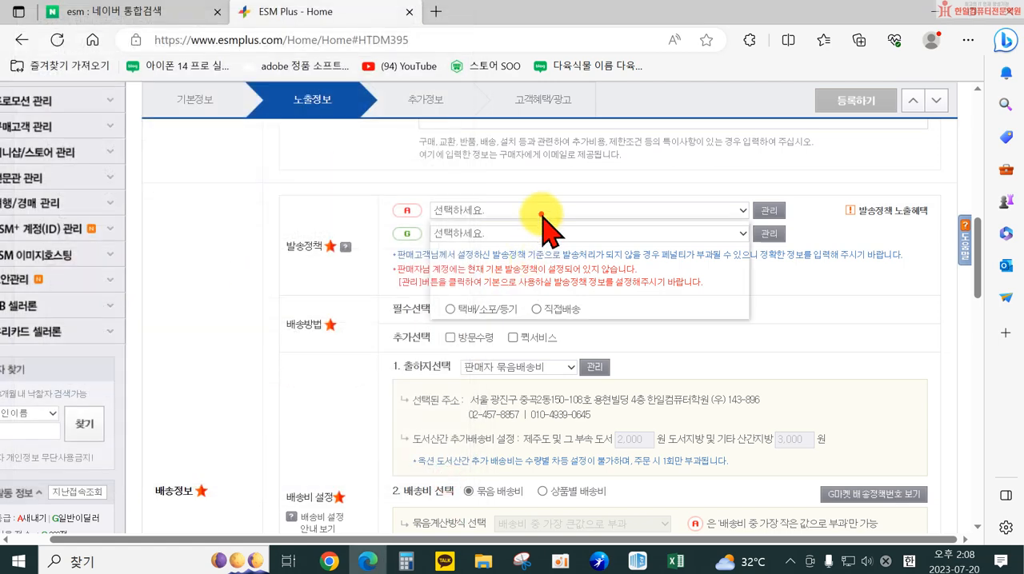
{"action": "left_click", "coordinate": [543, 210]}
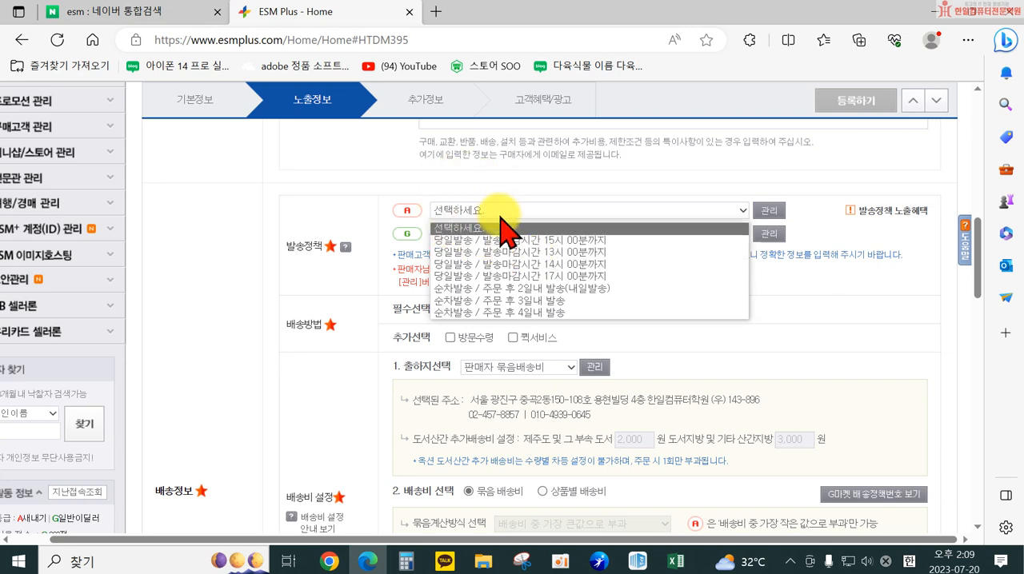
{"action": "left_click", "coordinate": [332, 284]}
{"action": "left_click", "coordinate": [453, 210]}
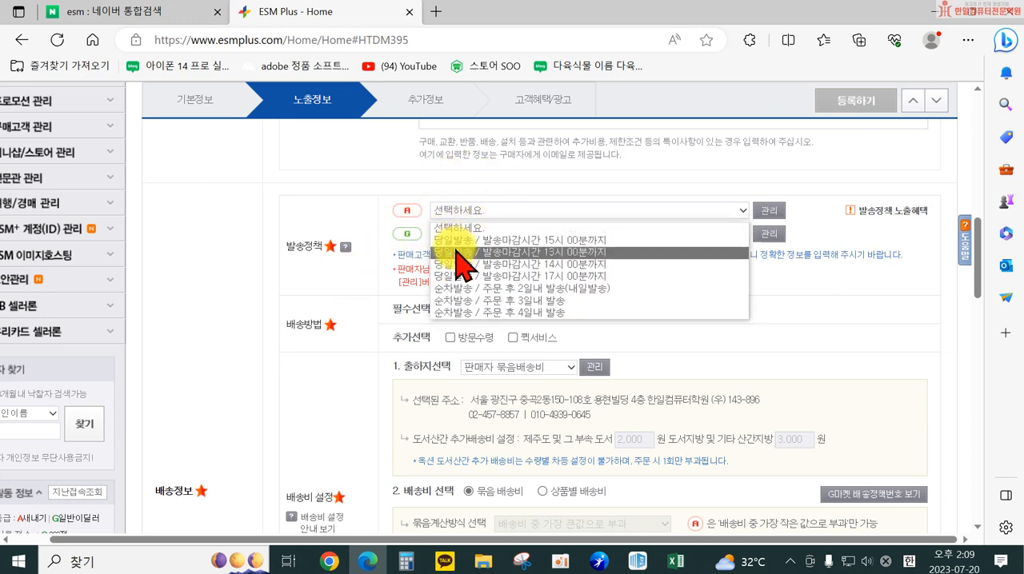
{"action": "left_click", "coordinate": [334, 282]}
{"action": "left_click", "coordinate": [461, 234]}
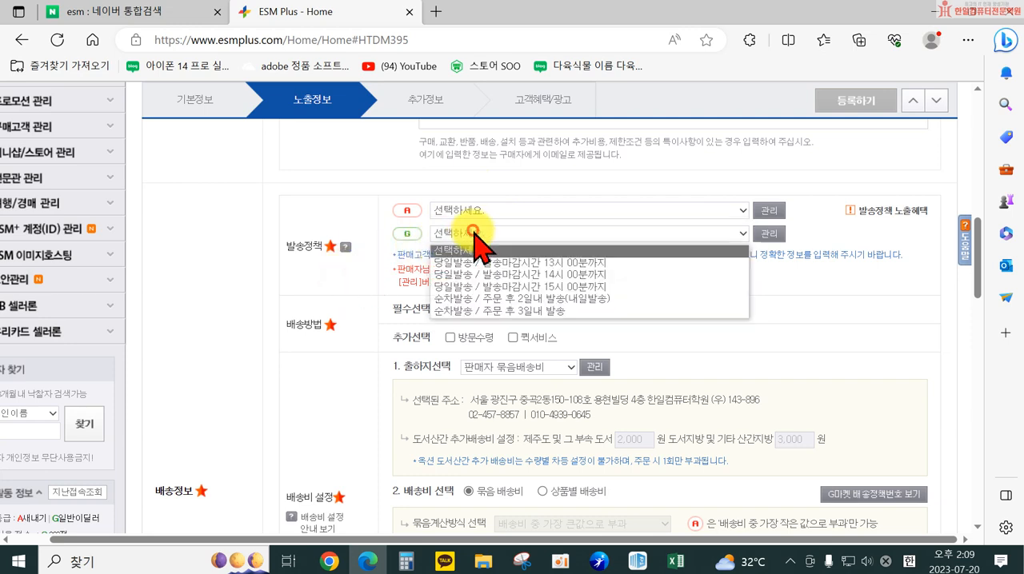
{"action": "left_click", "coordinate": [354, 286]}
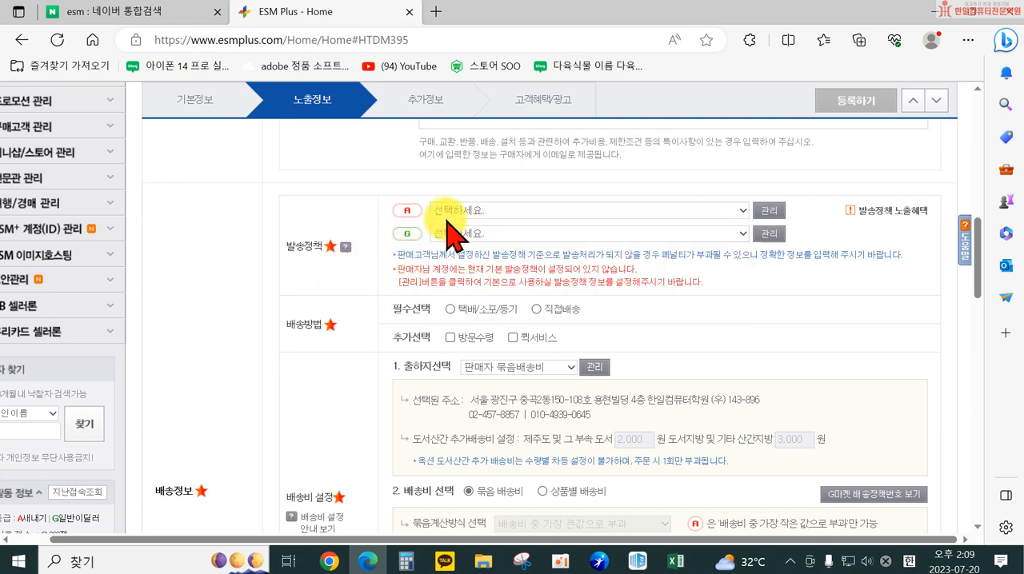
Recheck Auction's selectable dispatch policies and review the registered ones in its policy management window, closing it unchanged
{"action": "left_click", "coordinate": [460, 212]}
{"action": "left_click", "coordinate": [458, 215]}
{"action": "left_click", "coordinate": [768, 211]}
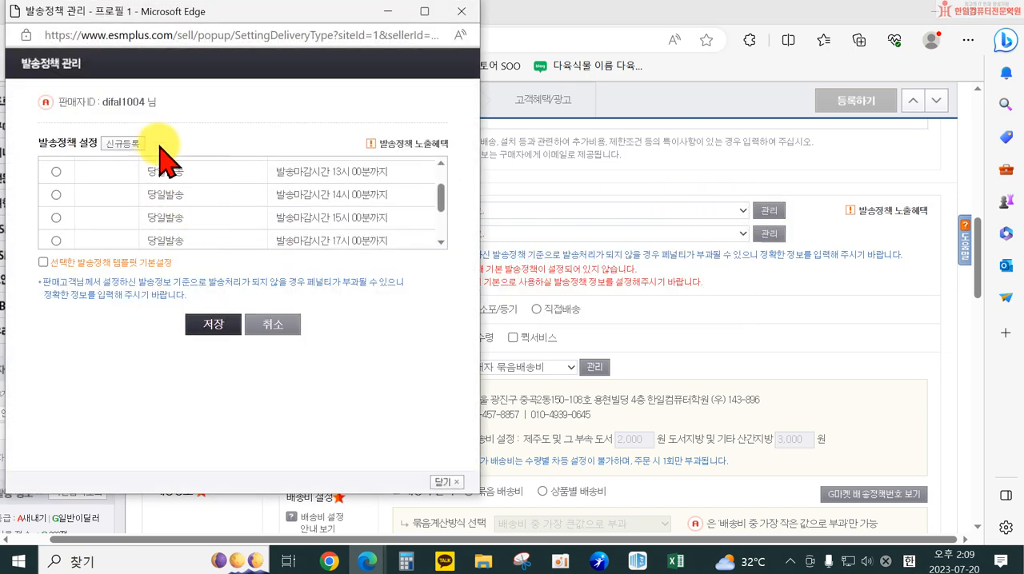
{"action": "scroll", "coordinate": [240, 212], "scroll_direction": "up", "scroll_amount": 2}
{"action": "left_click", "coordinate": [462, 11]}
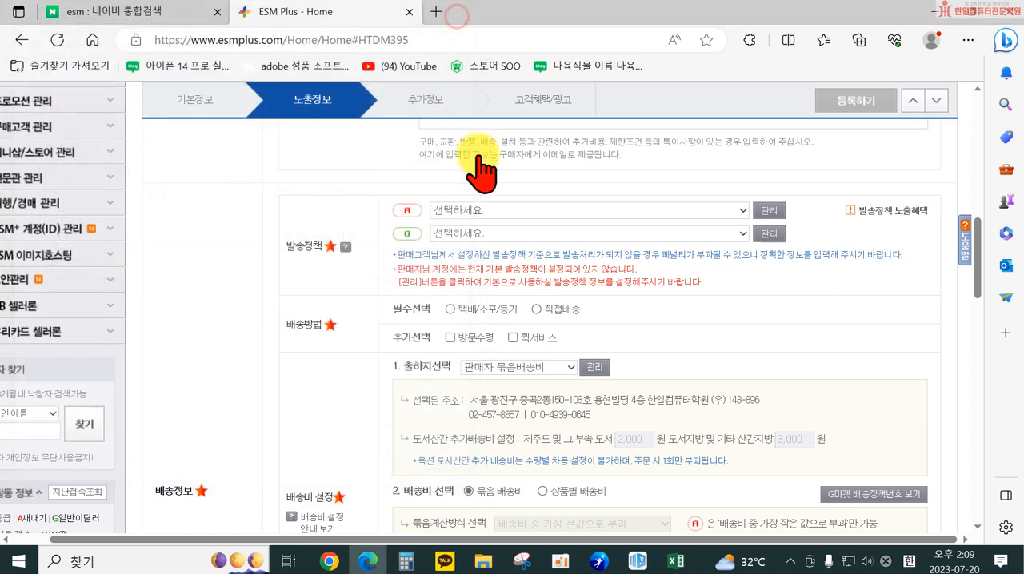
Review the dispatch policies in Gmarket's policy management window, close it and look over the delivery settings below
{"action": "left_click", "coordinate": [484, 211]}
{"action": "left_click", "coordinate": [484, 211]}
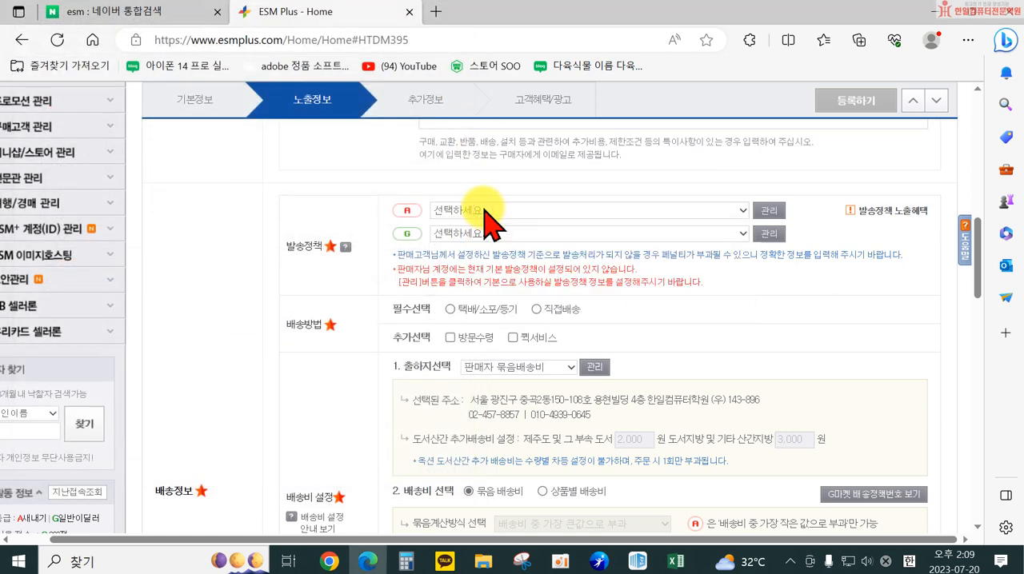
{"action": "left_click", "coordinate": [766, 213]}
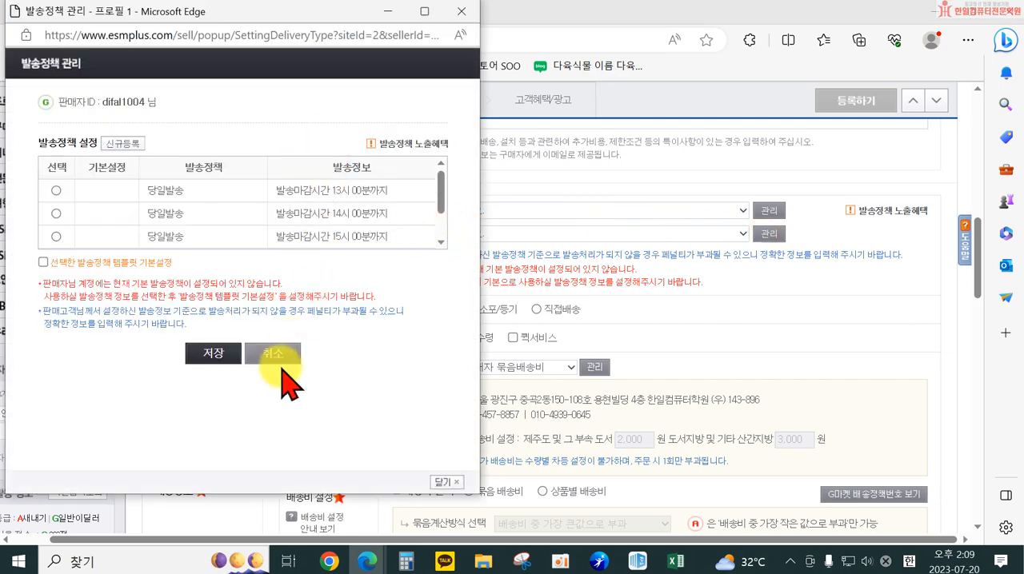
{"action": "left_click", "coordinate": [461, 11]}
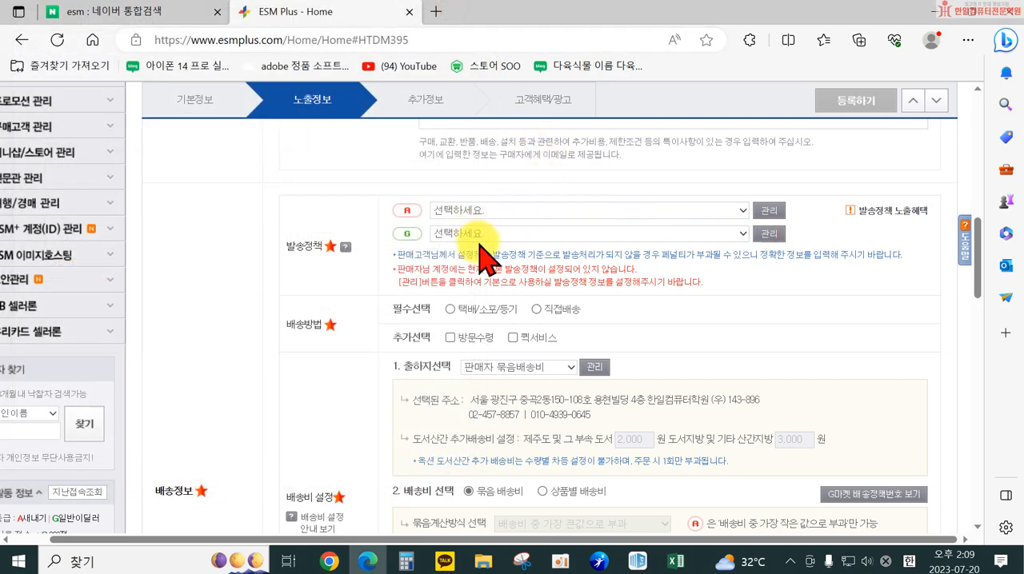
{"action": "scroll", "coordinate": [505, 237], "scroll_direction": "down", "scroll_amount": 2}
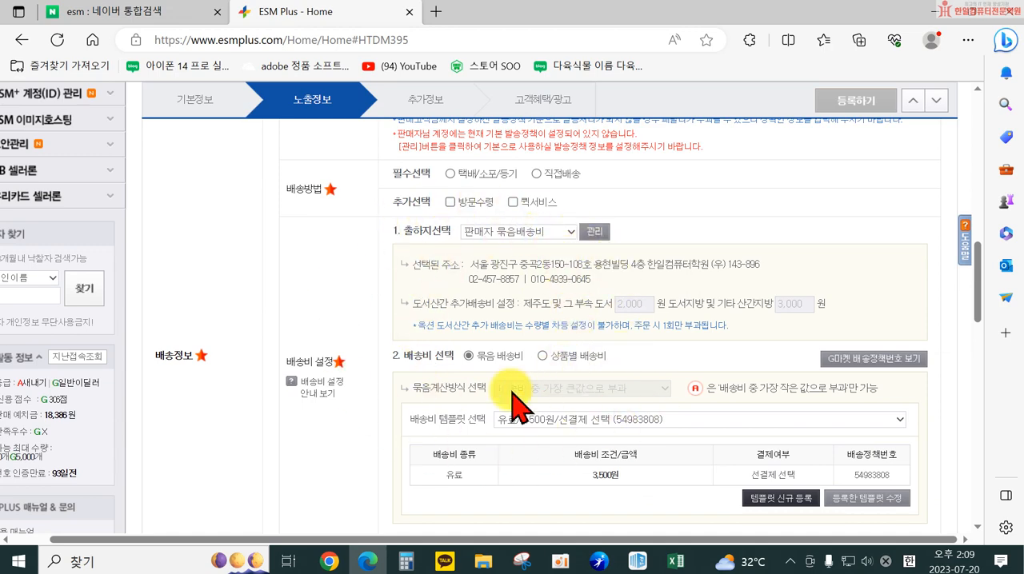
{"action": "scroll", "coordinate": [562, 404], "scroll_direction": "up", "scroll_amount": 2}
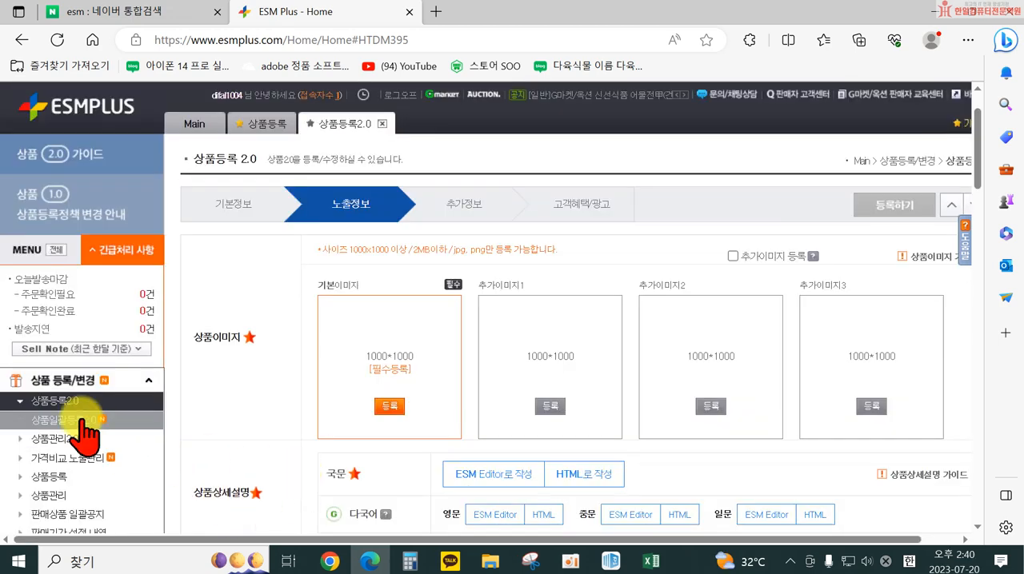
Close the current 상품등록2.0 form, dismiss the 상품1.0/2.0 통합 안내 notice and start a new 상품등록2.0 form, viewing its category section
{"action": "left_click", "coordinate": [381, 124]}
{"action": "scroll", "coordinate": [512, 448], "scroll_direction": "down", "scroll_amount": 2}
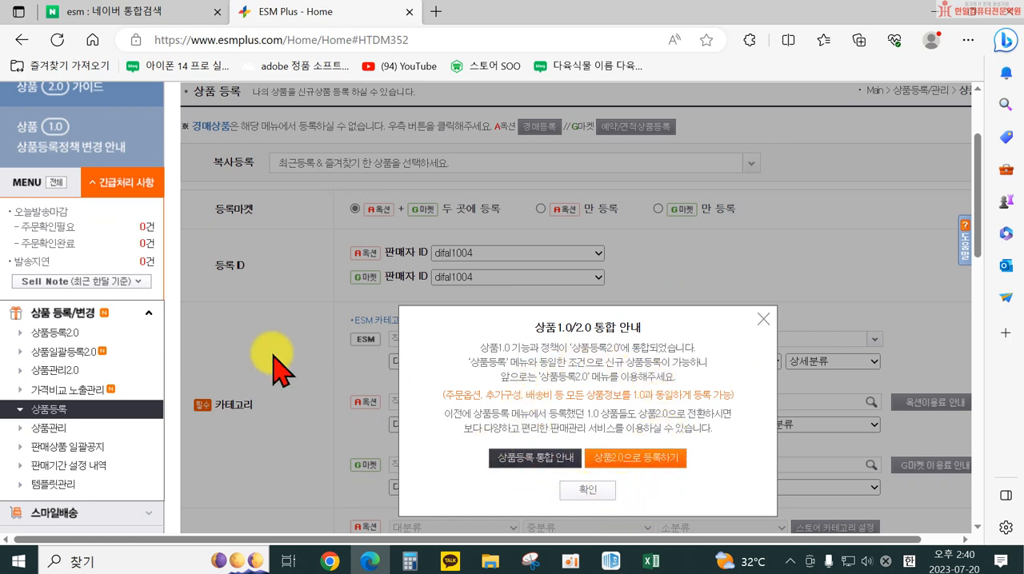
{"action": "left_click", "coordinate": [763, 320]}
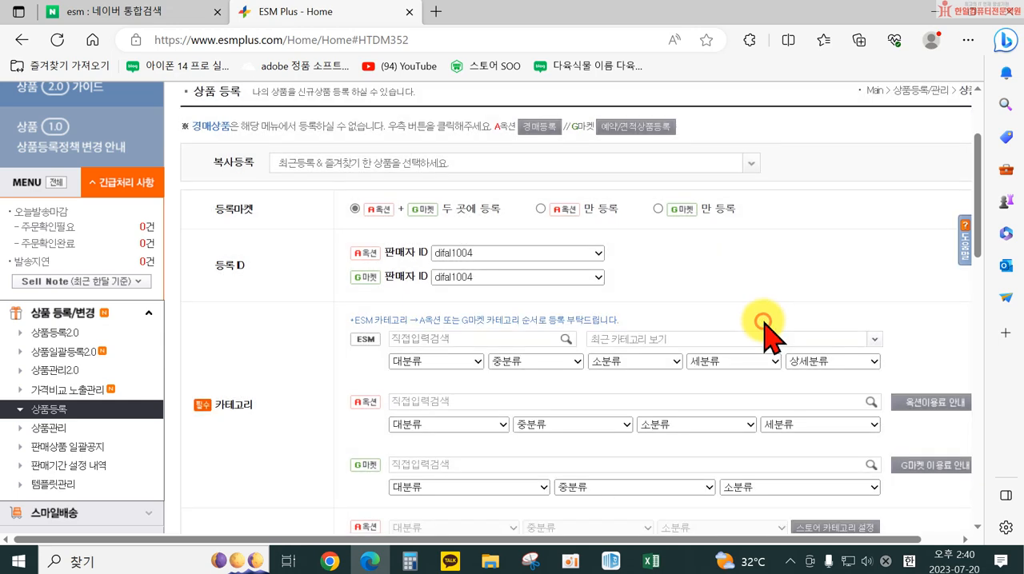
{"action": "left_click", "coordinate": [53, 333]}
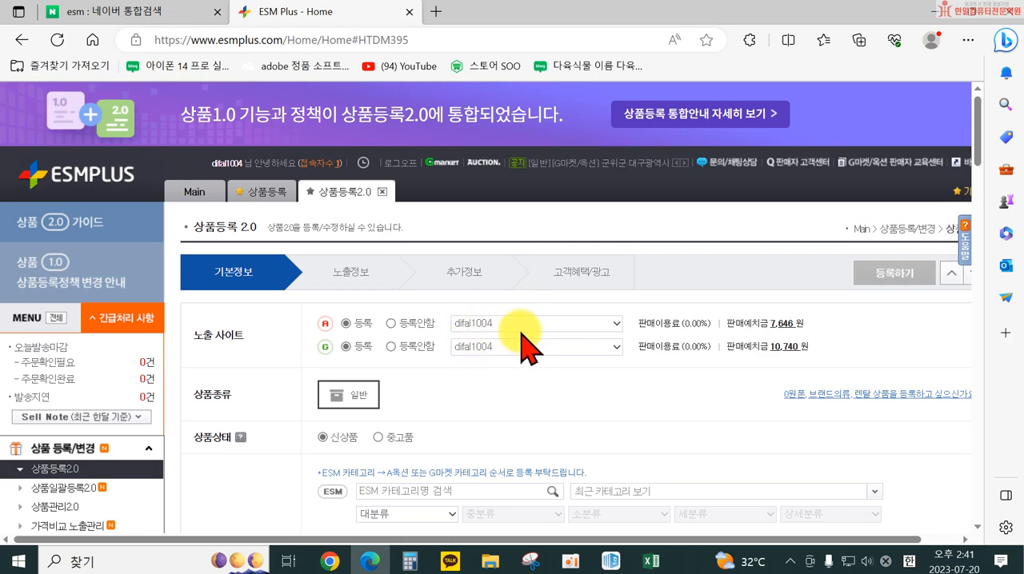
{"action": "scroll", "coordinate": [538, 352], "scroll_direction": "down", "scroll_amount": 1}
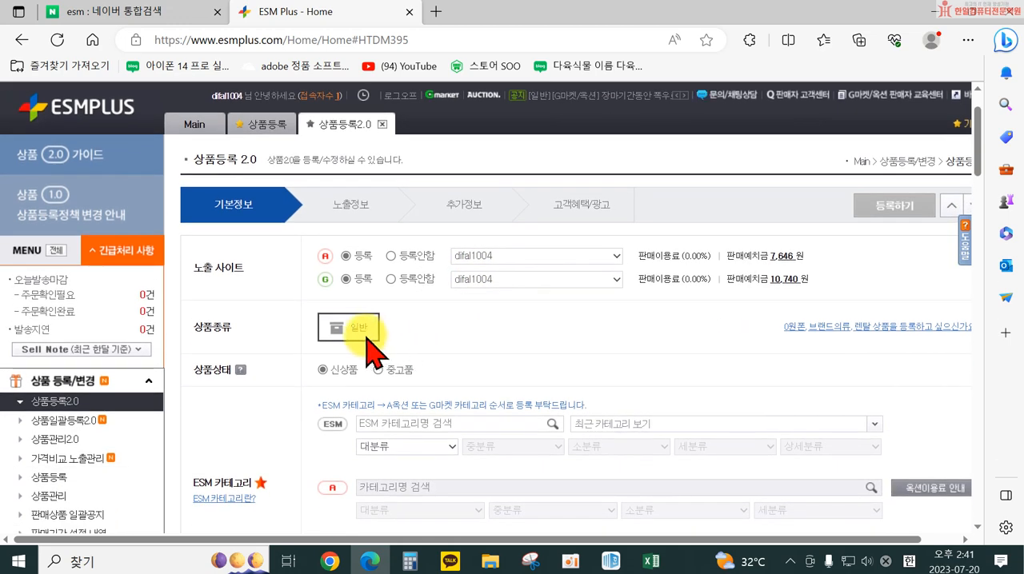
{"action": "scroll", "coordinate": [476, 342], "scroll_direction": "down", "scroll_amount": 1}
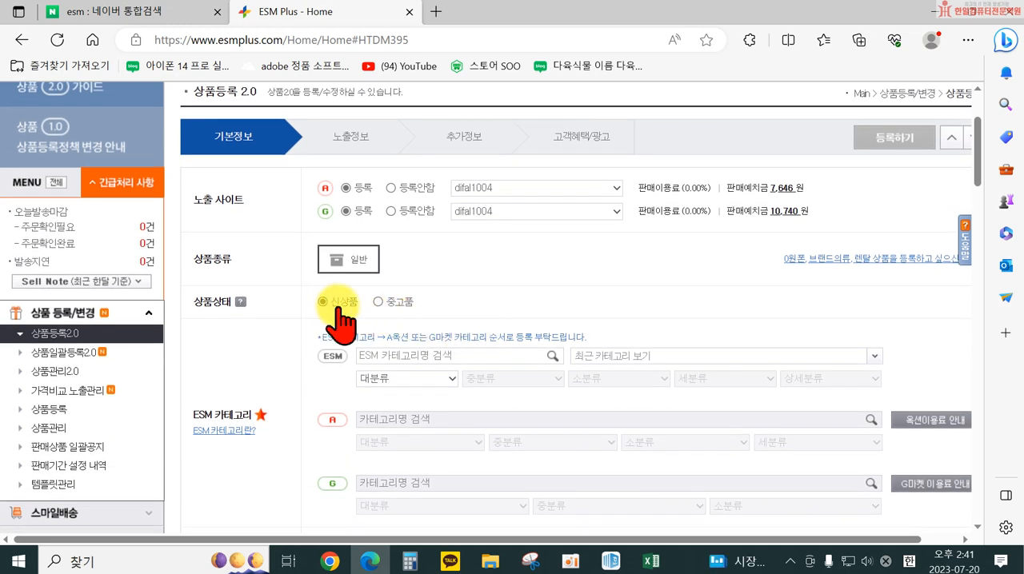
{"action": "scroll", "coordinate": [384, 344], "scroll_direction": "down", "scroll_amount": 1}
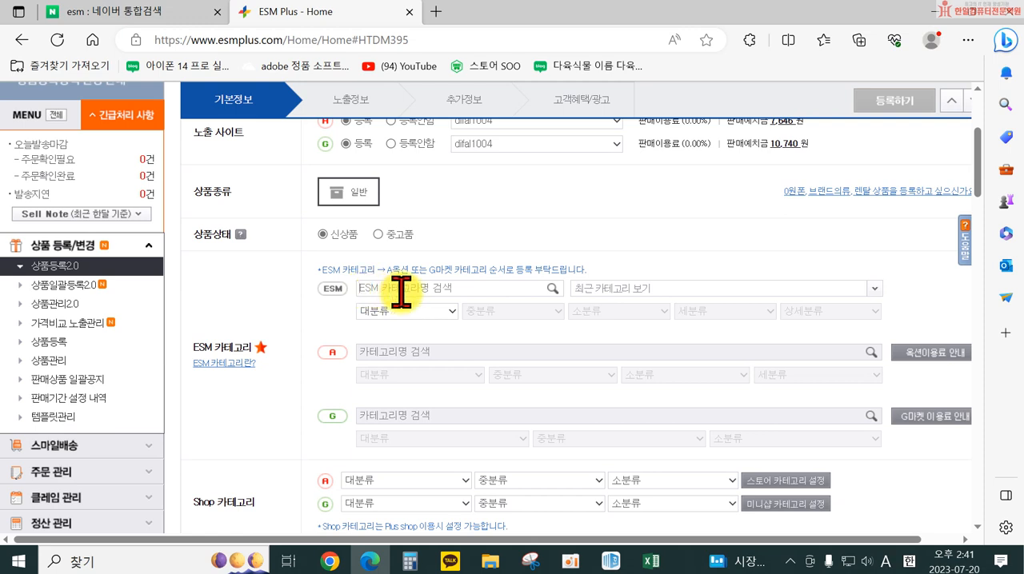
{"action": "left_click", "coordinate": [436, 12]}
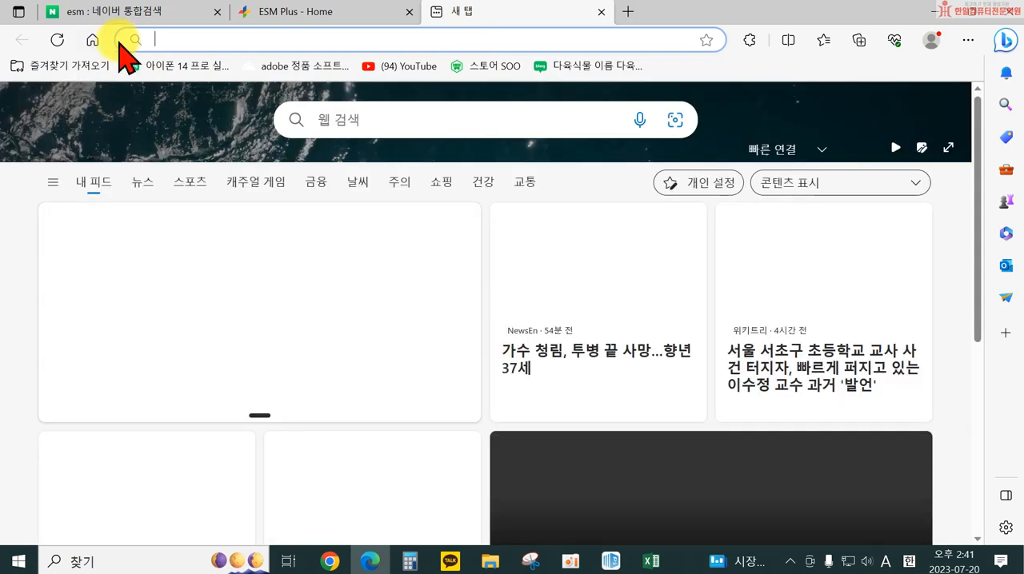
{"action": "type", "text": "www.naver.com"}
{"action": "key", "text": "Return"}
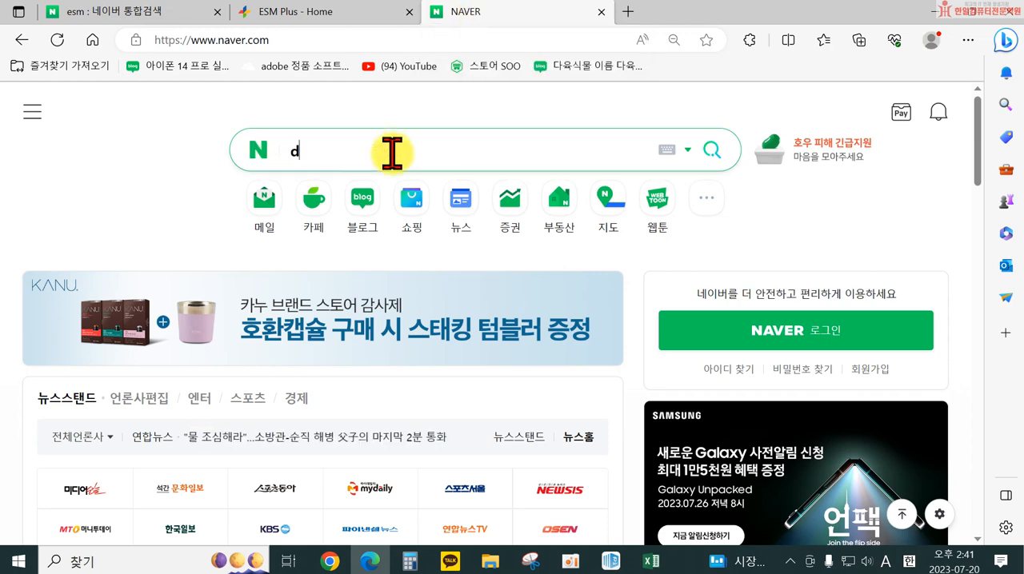
Search Naver for 옥션 and open the Auction shopping site
{"action": "key", "text": "BackSpace"}
{"action": "key", "text": "Hangul"}
{"action": "type", "text": "옥션"}
{"action": "key", "text": "Return"}
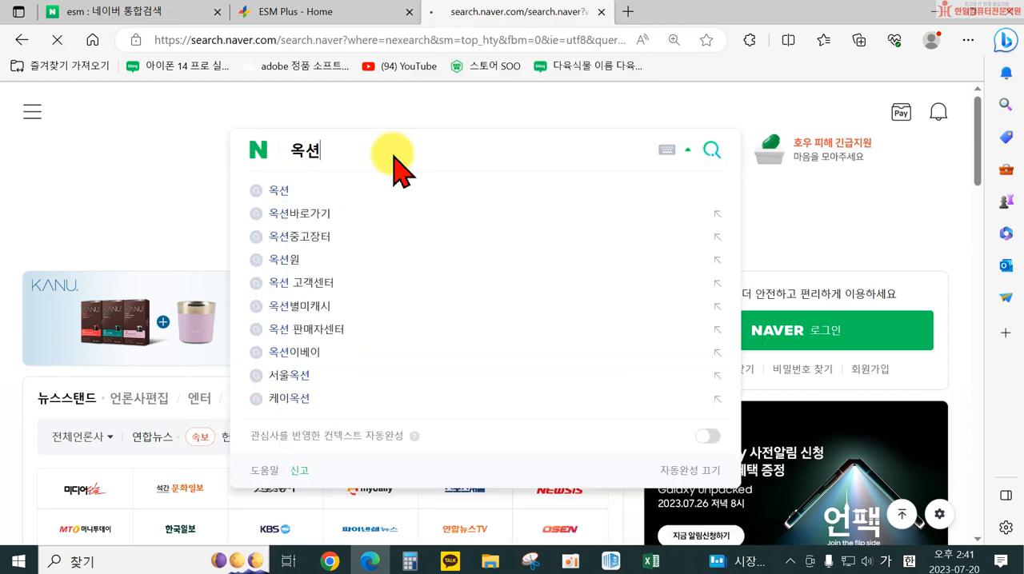
{"action": "left_click", "coordinate": [178, 250]}
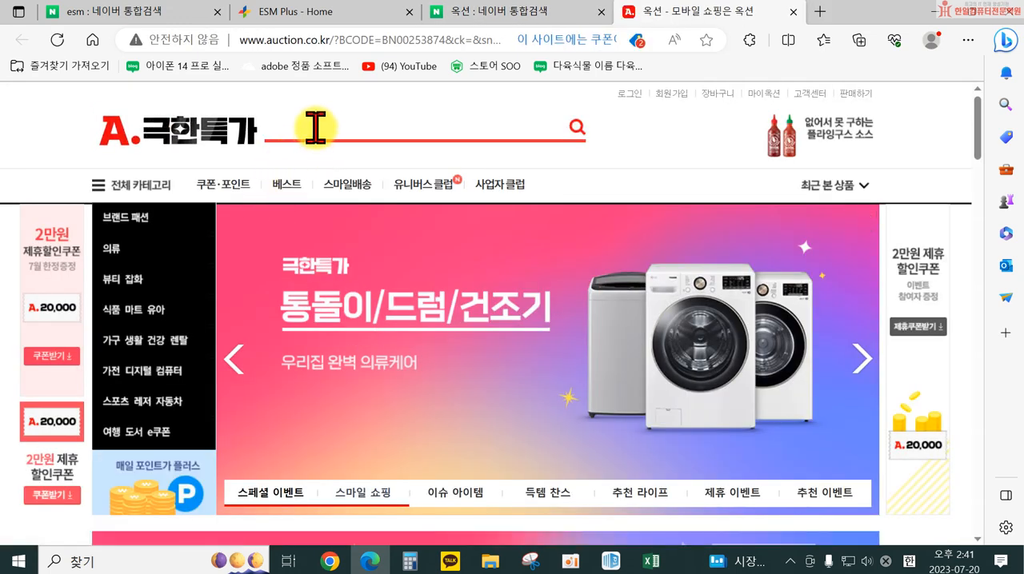
Search the Auction site for 거꾸로우산
{"action": "left_click", "coordinate": [316, 128]}
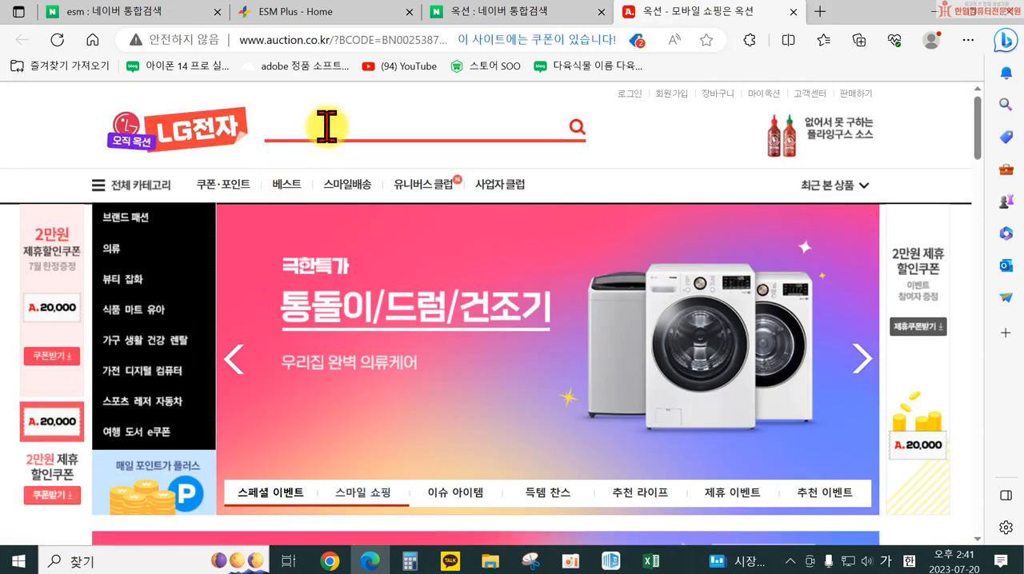
{"action": "type", "text": "이"}
{"action": "key", "text": "BackSpace"}
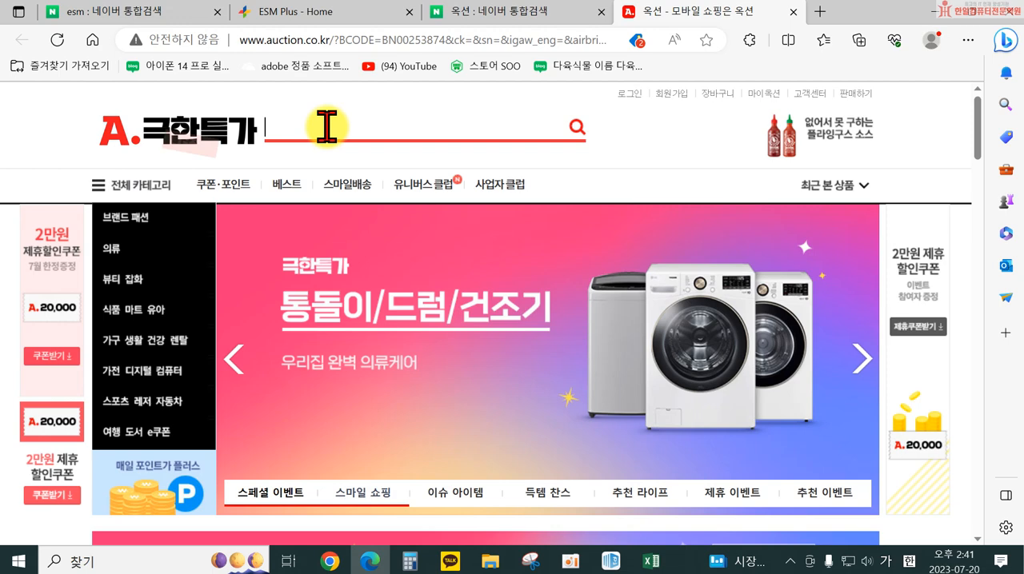
{"action": "type", "text": "거꾸"}
{"action": "type", "text": "로우새"}
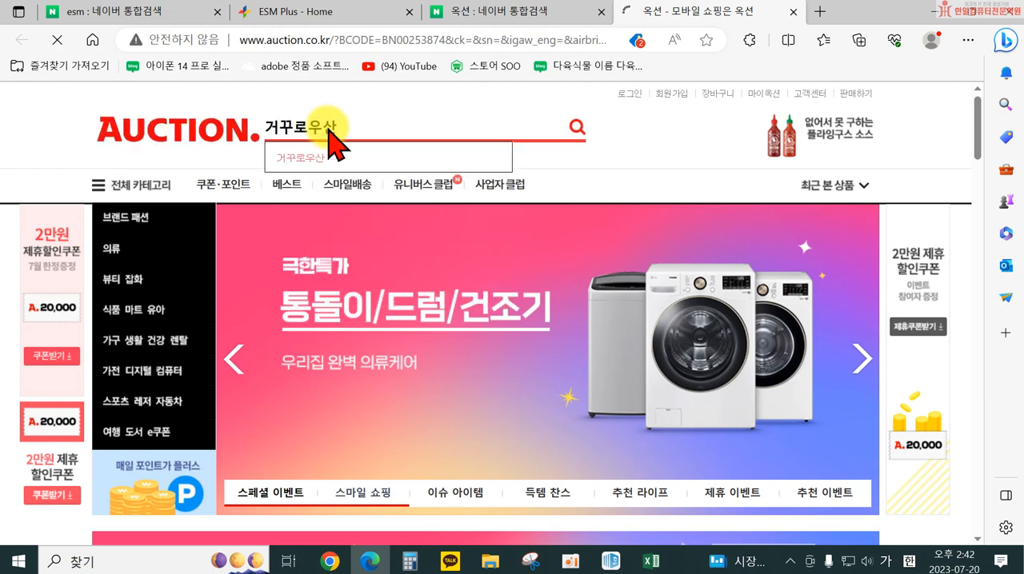
{"action": "key", "text": "Return"}
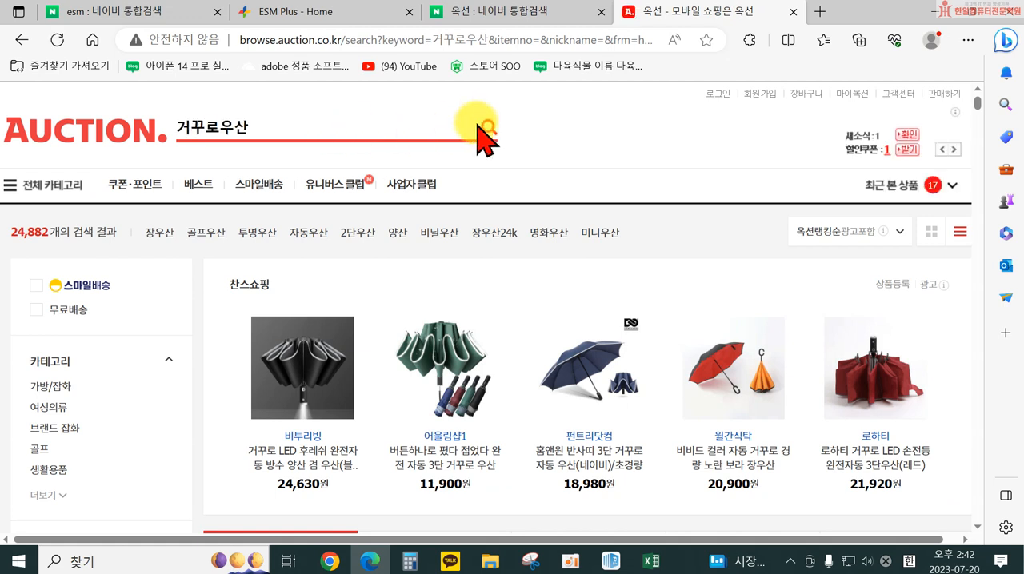
Look through the 거꾸로우산 results and try twice to view the 고급형 거꾸로 수동우산 / 장우산 listing, closing its page each time
{"action": "scroll", "coordinate": [544, 320], "scroll_direction": "down", "scroll_amount": 1}
{"action": "scroll", "coordinate": [552, 344], "scroll_direction": "down", "scroll_amount": 1}
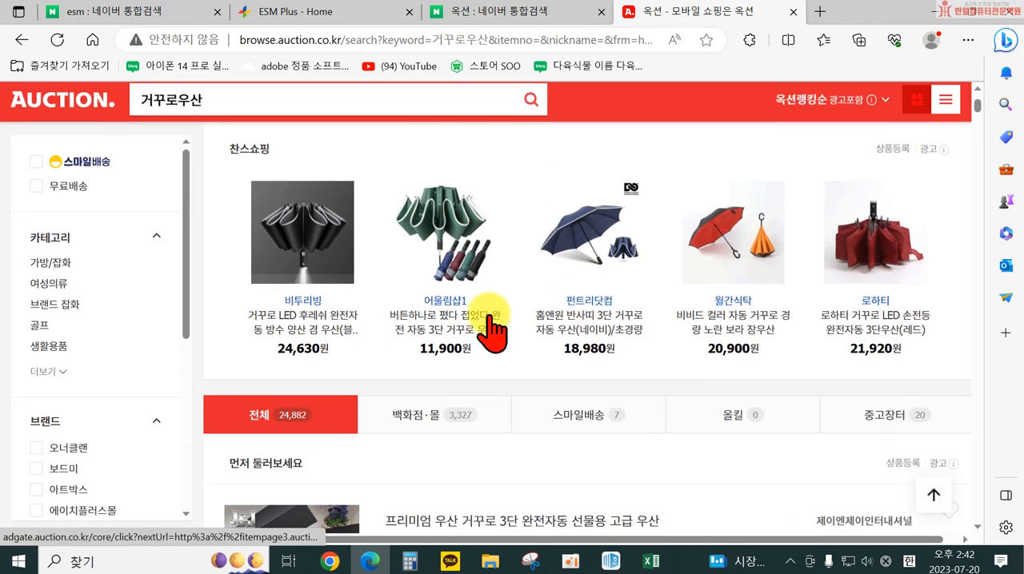
{"action": "scroll", "coordinate": [366, 268], "scroll_direction": "down", "scroll_amount": 2}
{"action": "scroll", "coordinate": [591, 308], "scroll_direction": "down", "scroll_amount": 2}
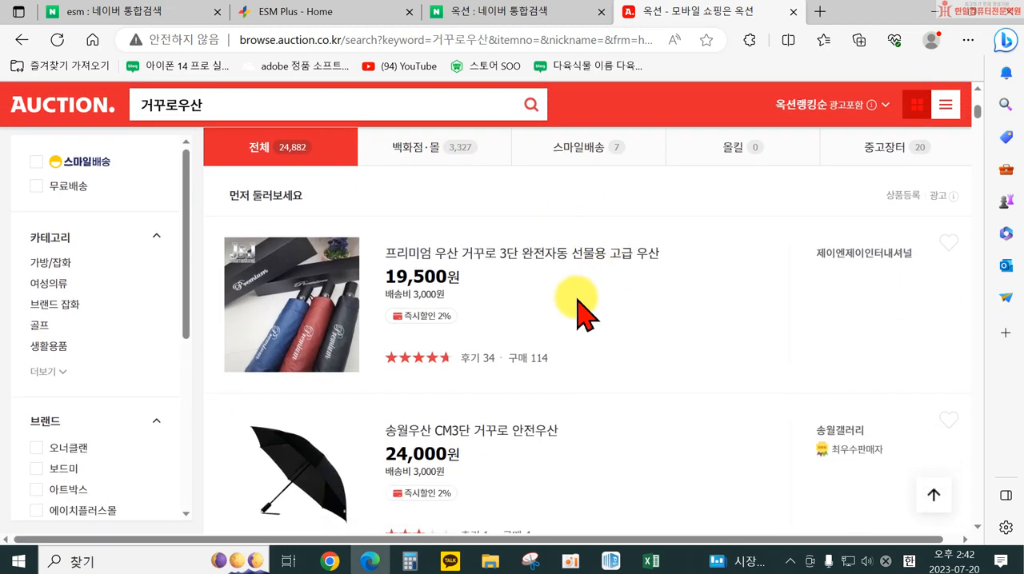
{"action": "scroll", "coordinate": [592, 360], "scroll_direction": "down", "scroll_amount": 3}
{"action": "scroll", "coordinate": [569, 364], "scroll_direction": "down", "scroll_amount": 4}
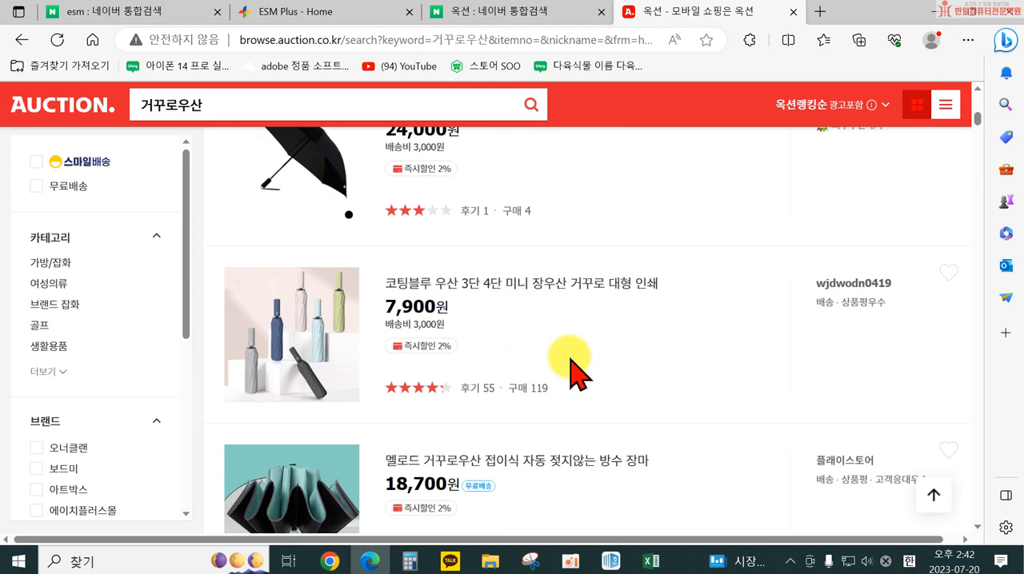
{"action": "scroll", "coordinate": [491, 350], "scroll_direction": "down", "scroll_amount": 2}
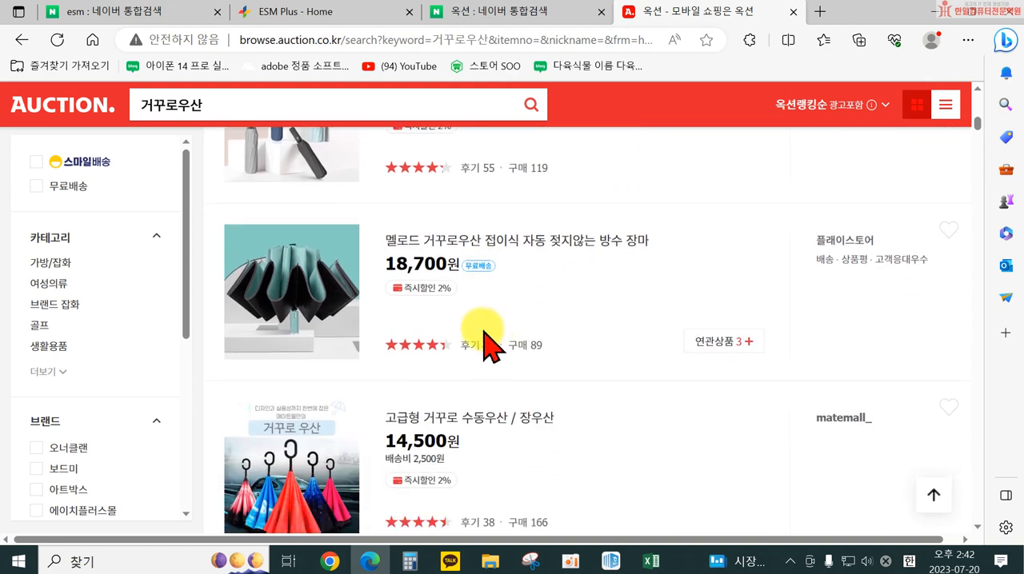
{"action": "left_click", "coordinate": [470, 280]}
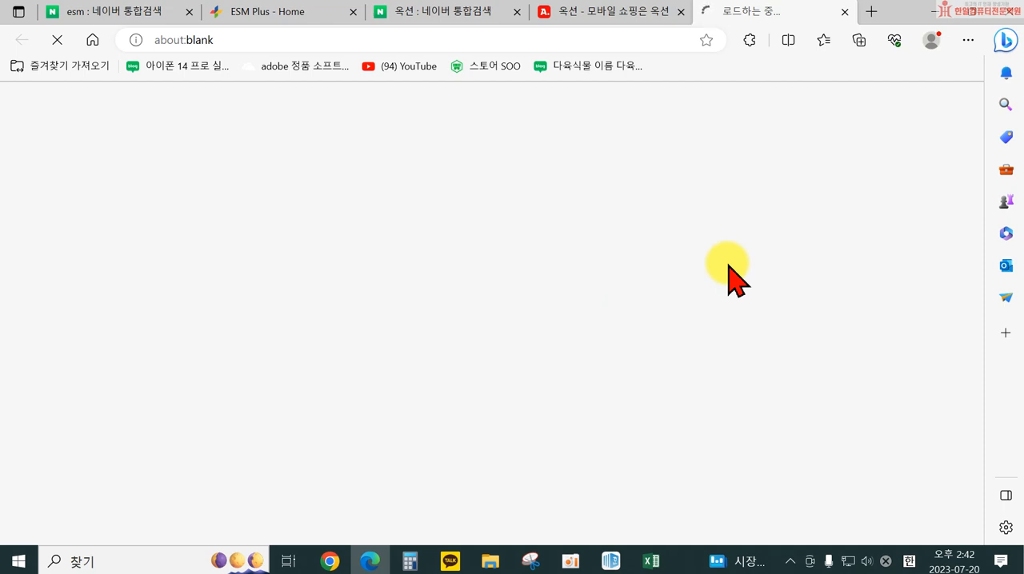
{"action": "left_click", "coordinate": [847, 12]}
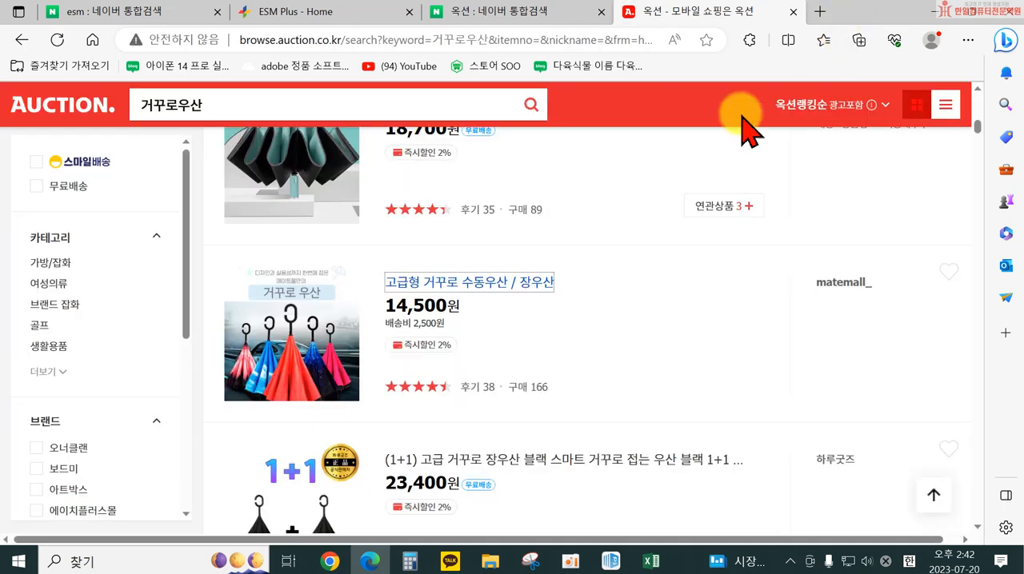
{"action": "left_click", "coordinate": [432, 283]}
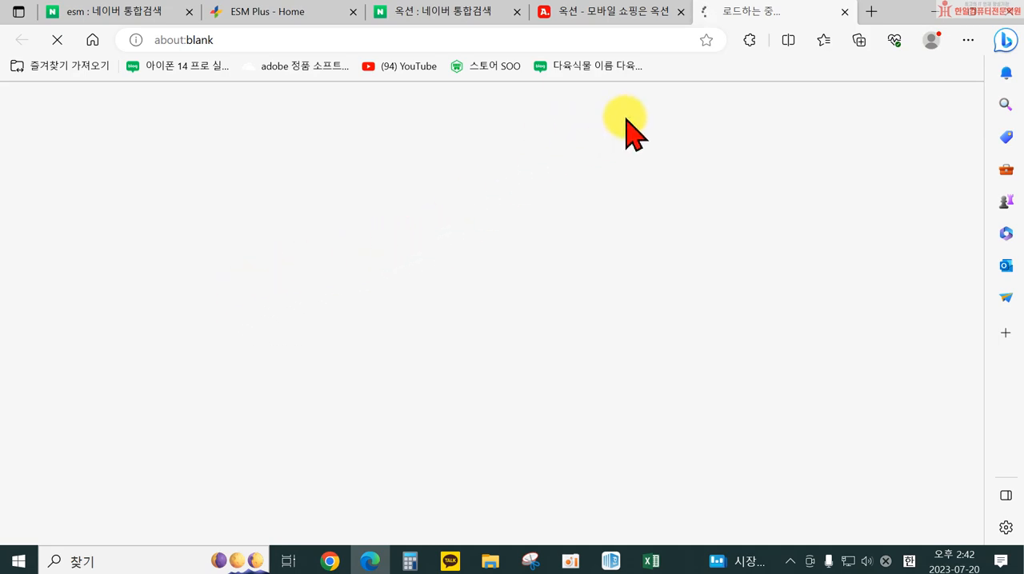
{"action": "left_click", "coordinate": [844, 13]}
Try to view three more 거꾸로우산 listings on Auction, ending with the 코지트리 거꾸로 우산 listing and closing the other two pages
{"action": "scroll", "coordinate": [480, 240], "scroll_direction": "down", "scroll_amount": 3}
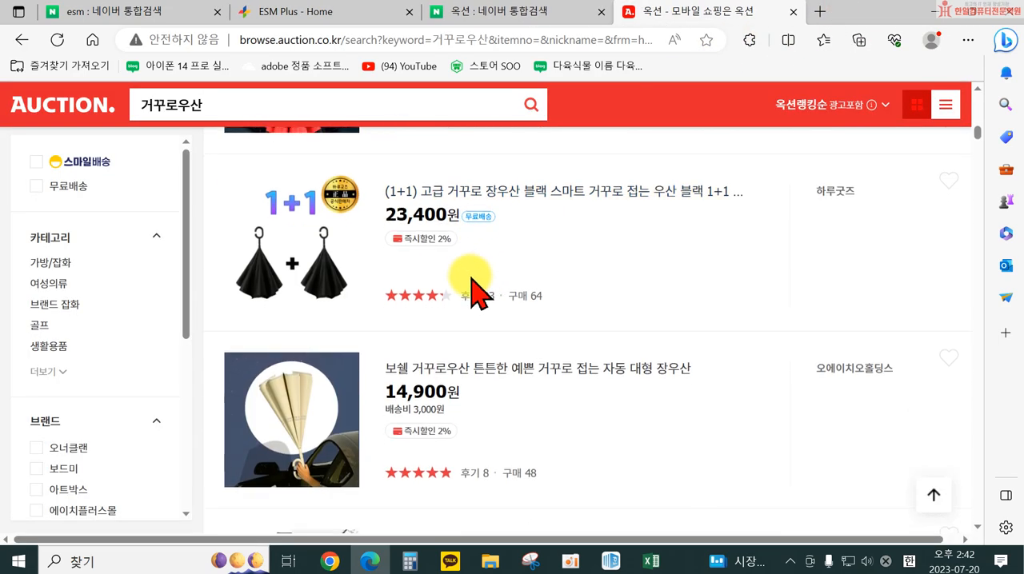
{"action": "left_click", "coordinate": [462, 192]}
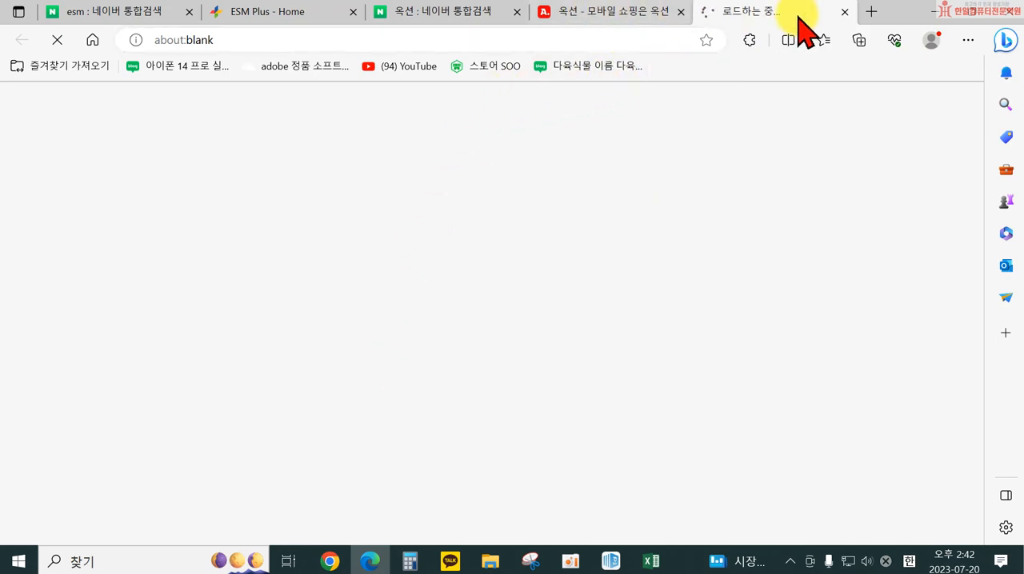
{"action": "left_click", "coordinate": [845, 12]}
{"action": "scroll", "coordinate": [511, 320], "scroll_direction": "down", "scroll_amount": 5}
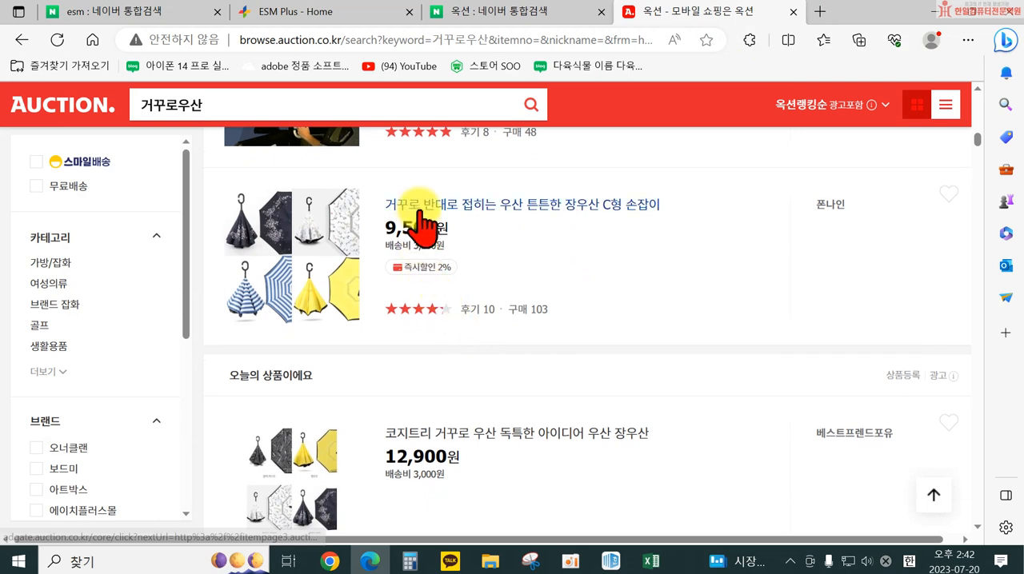
{"action": "left_click", "coordinate": [420, 218]}
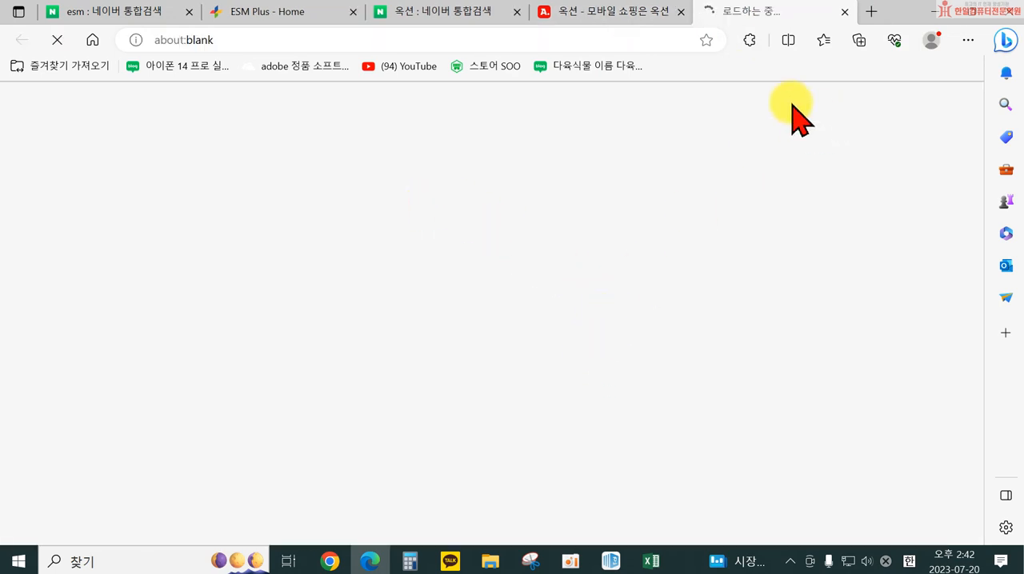
{"action": "left_click", "coordinate": [845, 12]}
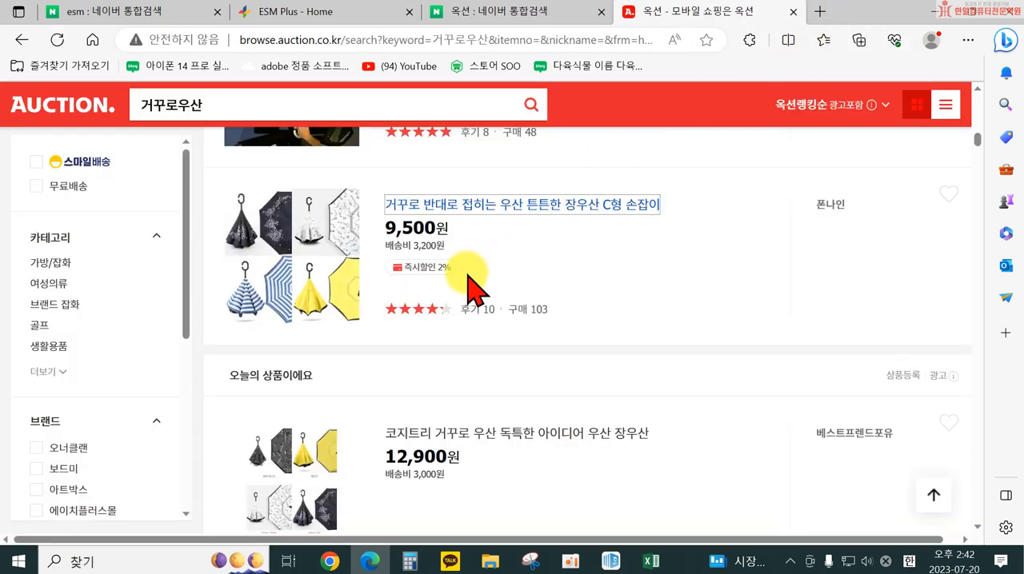
{"action": "left_click", "coordinate": [462, 436]}
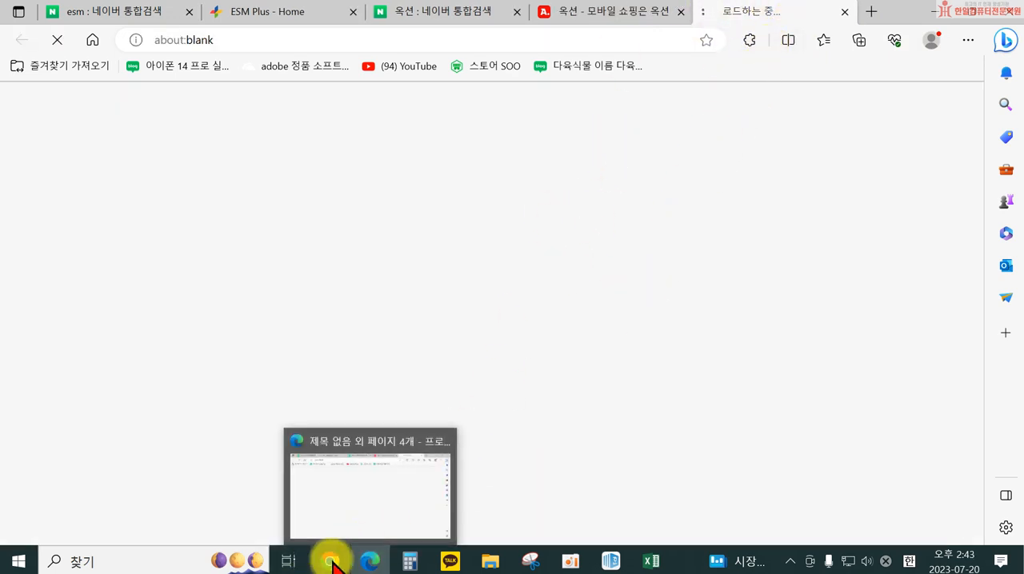
Switch to Chrome, open Naver, search for 옥션 and open the Auction shopping site
{"action": "left_click", "coordinate": [368, 562]}
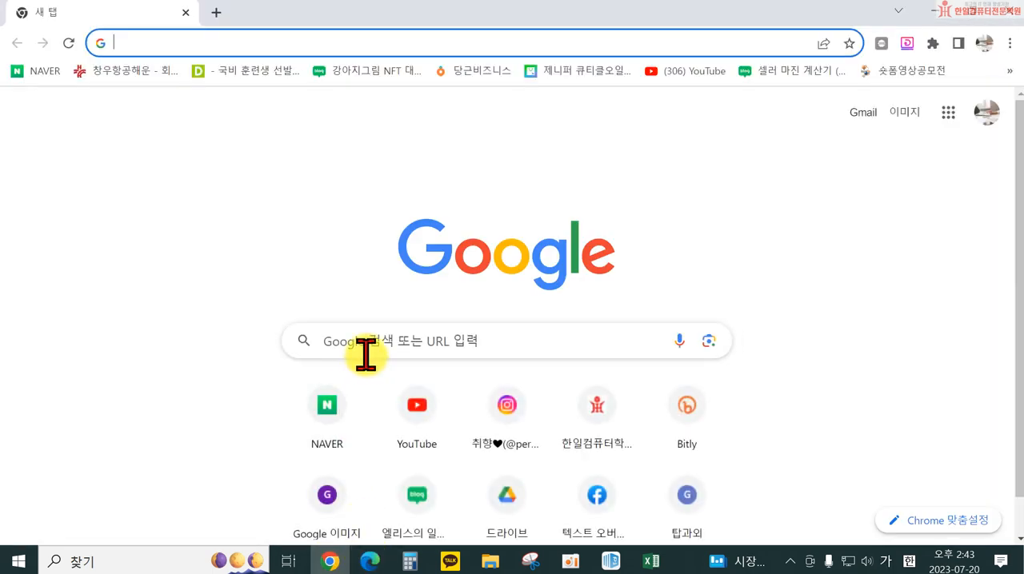
{"action": "left_click", "coordinate": [328, 341]}
{"action": "left_click", "coordinate": [184, 422]}
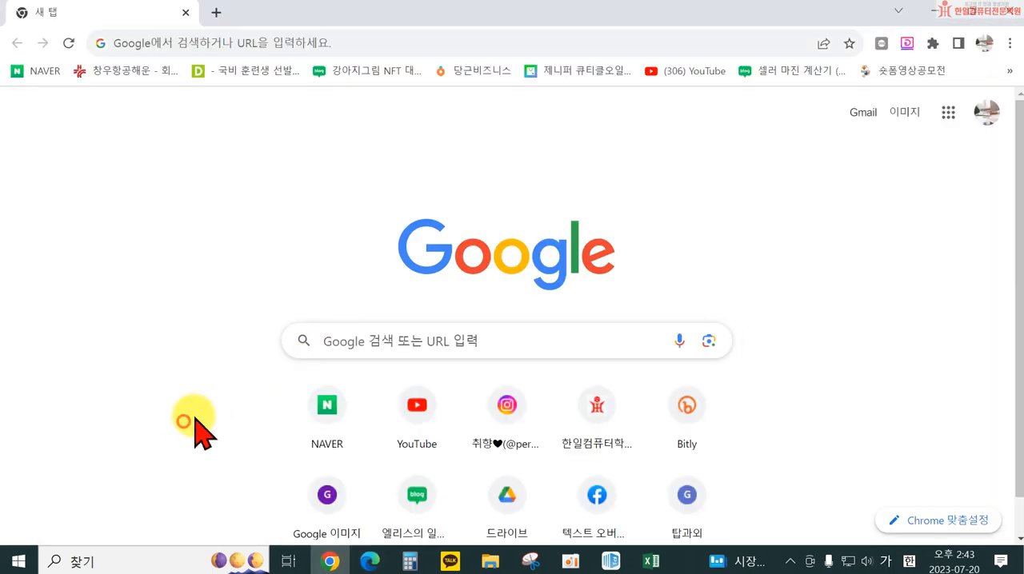
{"action": "left_click", "coordinate": [324, 409]}
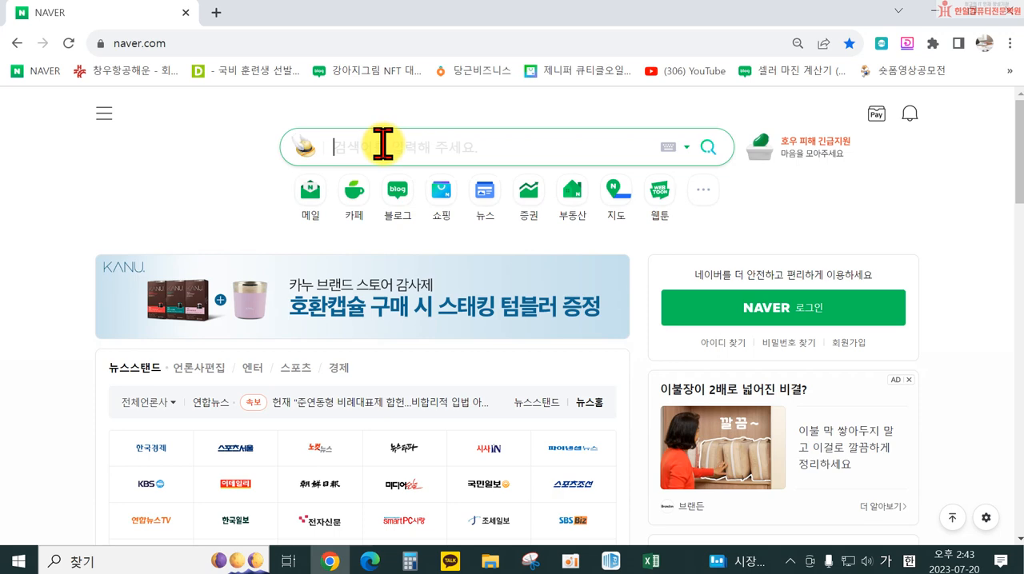
{"action": "type", "text": "옥션"}
{"action": "key", "text": "Return"}
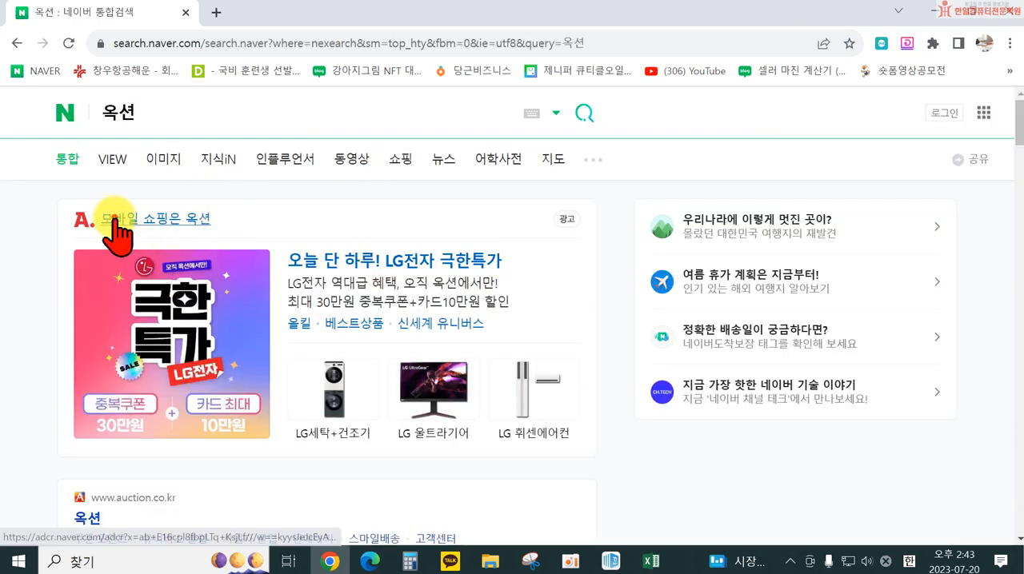
{"action": "left_click", "coordinate": [114, 222]}
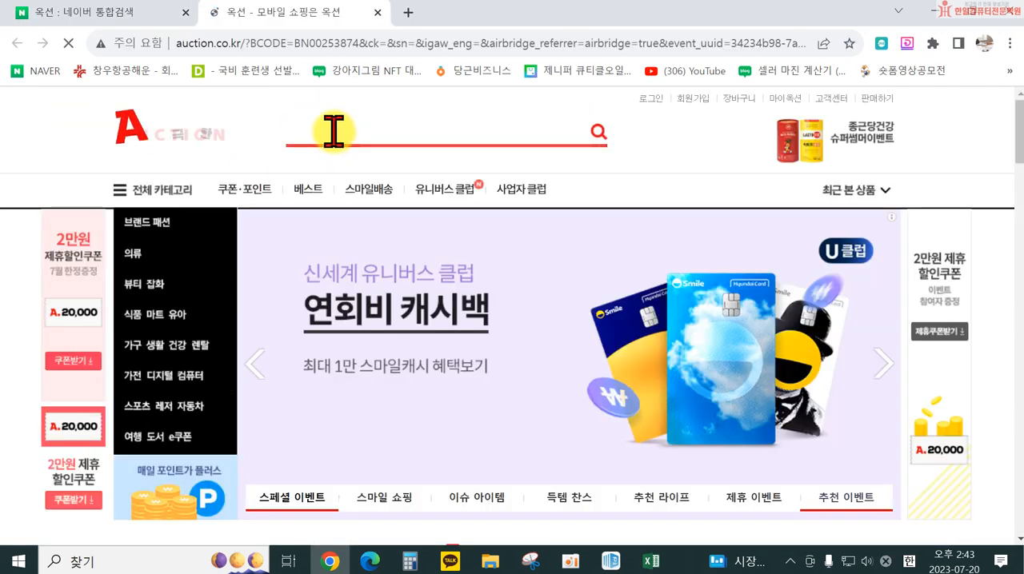
Search the Auction site for 거꾸로우산 using the matching suggestion
{"action": "left_click", "coordinate": [346, 132]}
{"action": "type", "text": "ㄱㅓ꾸러"}
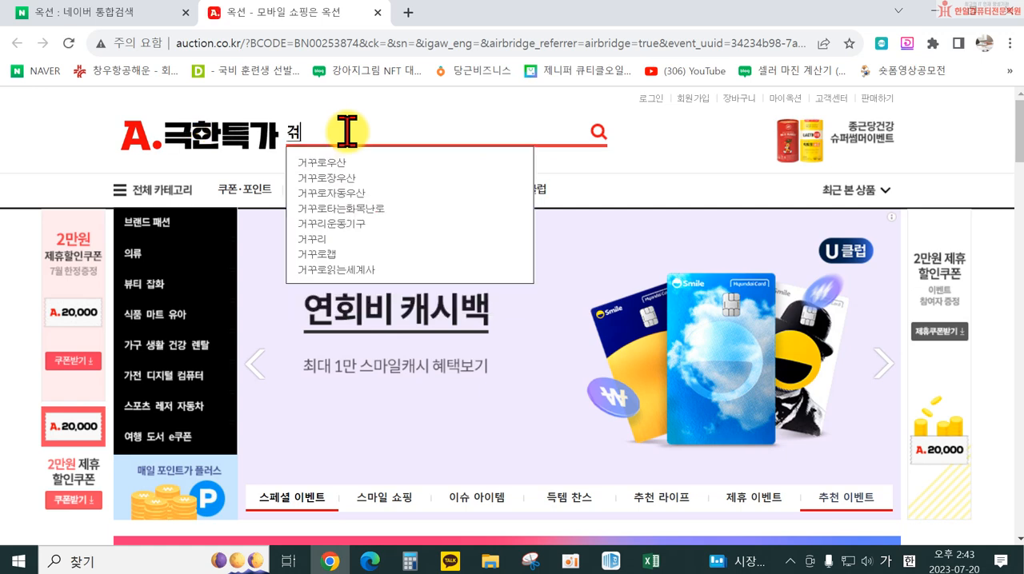
{"action": "type", "text": "ㅜ산"}
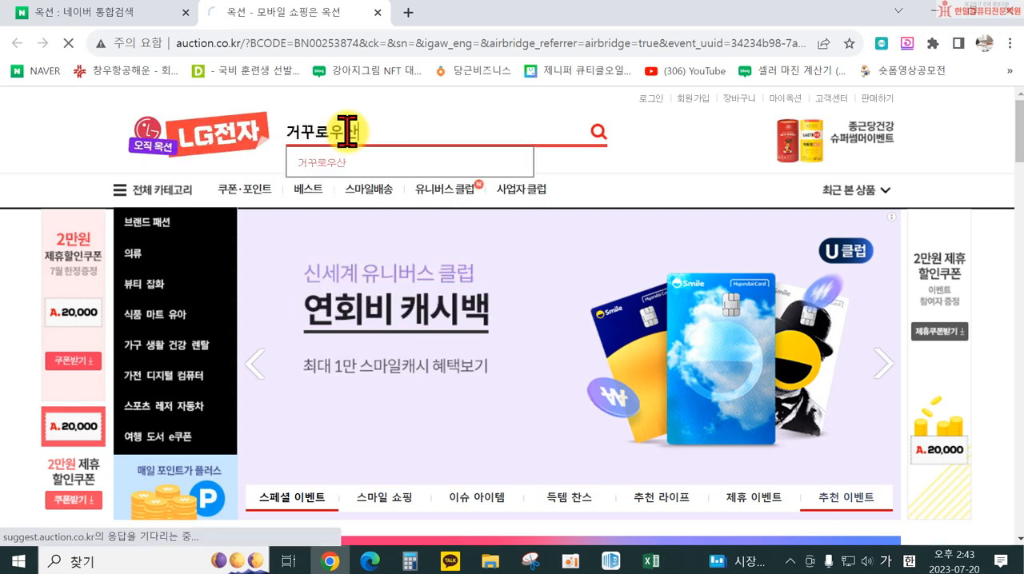
{"action": "left_click", "coordinate": [340, 165]}
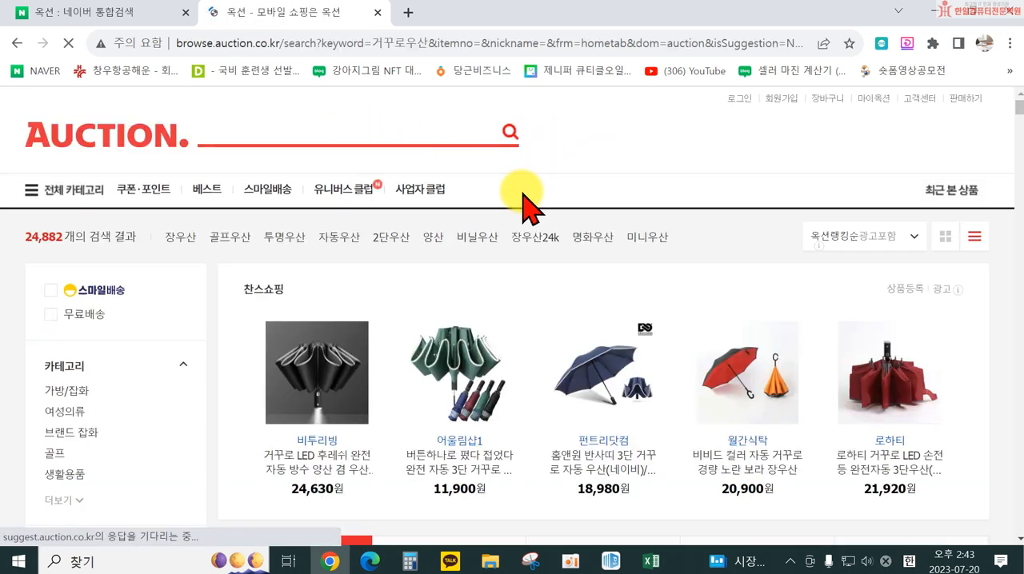
Open the 고급형 거꾸로 수동우산 / 장우산 listing and examine each level of its category path
{"action": "scroll", "coordinate": [485, 326], "scroll_direction": "down", "scroll_amount": 8}
{"action": "scroll", "coordinate": [444, 300], "scroll_direction": "down", "scroll_amount": 5}
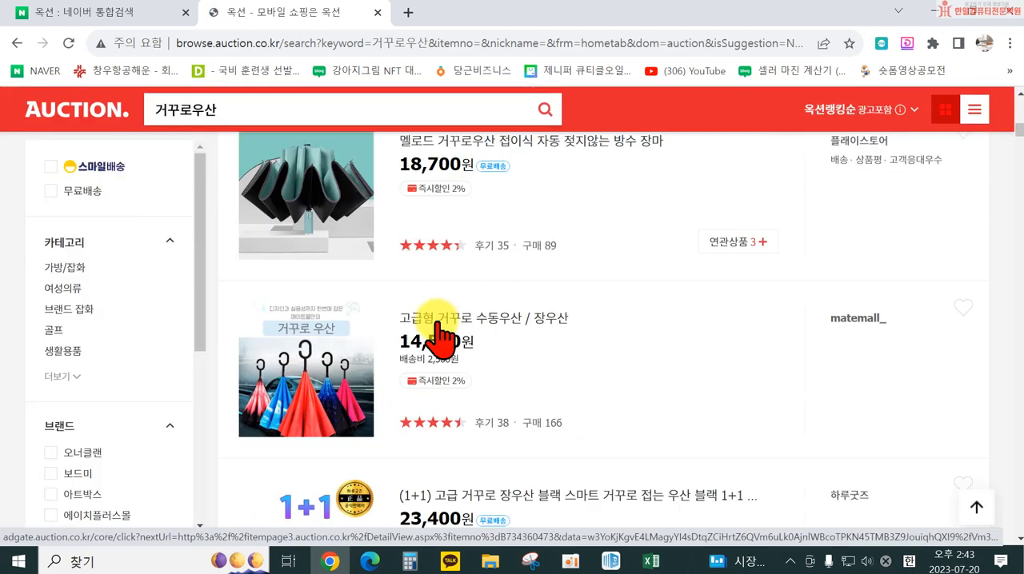
{"action": "left_click", "coordinate": [453, 253]}
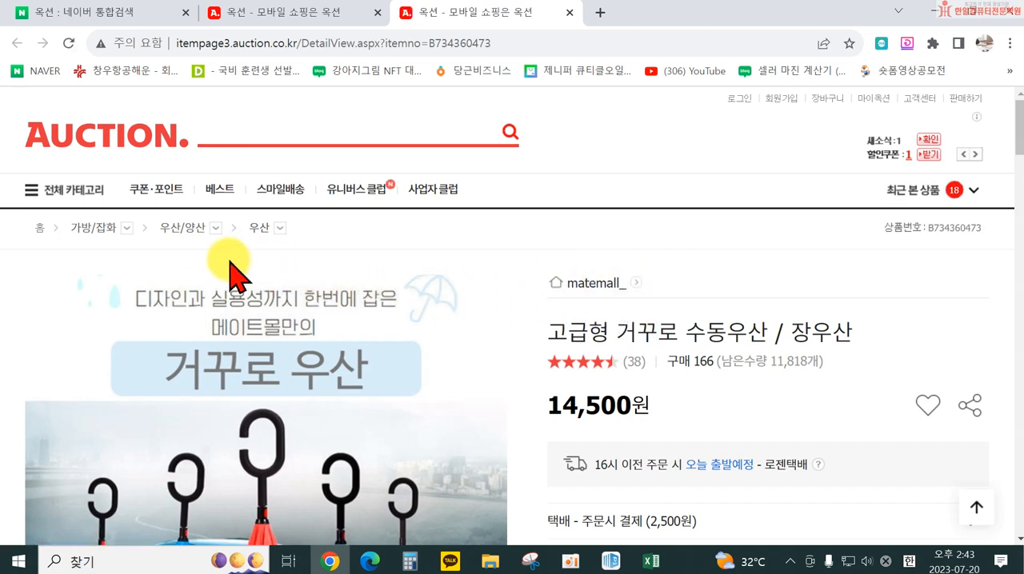
{"action": "mouse_move", "coordinate": [107, 232]}
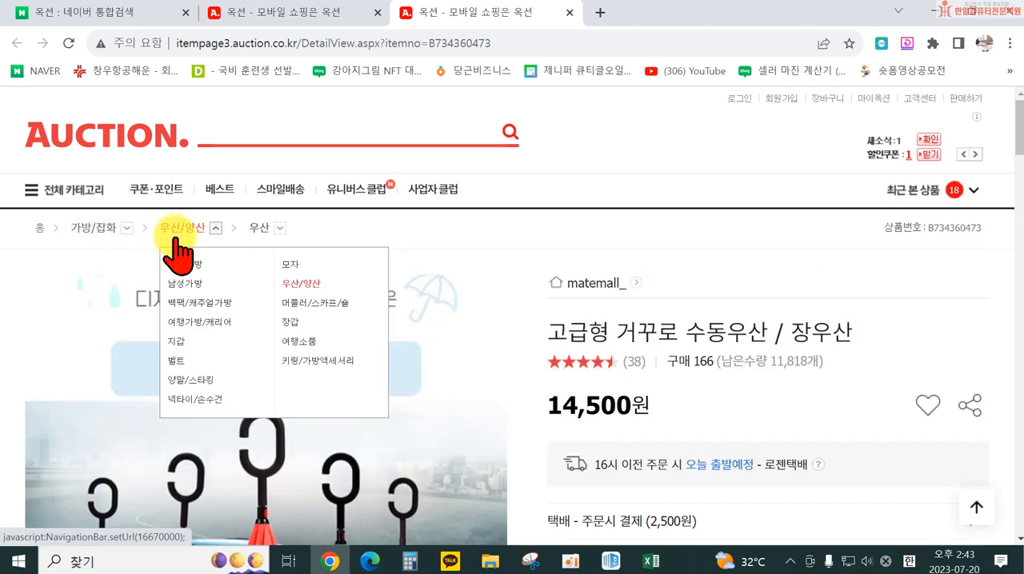
{"action": "mouse_move", "coordinate": [248, 225]}
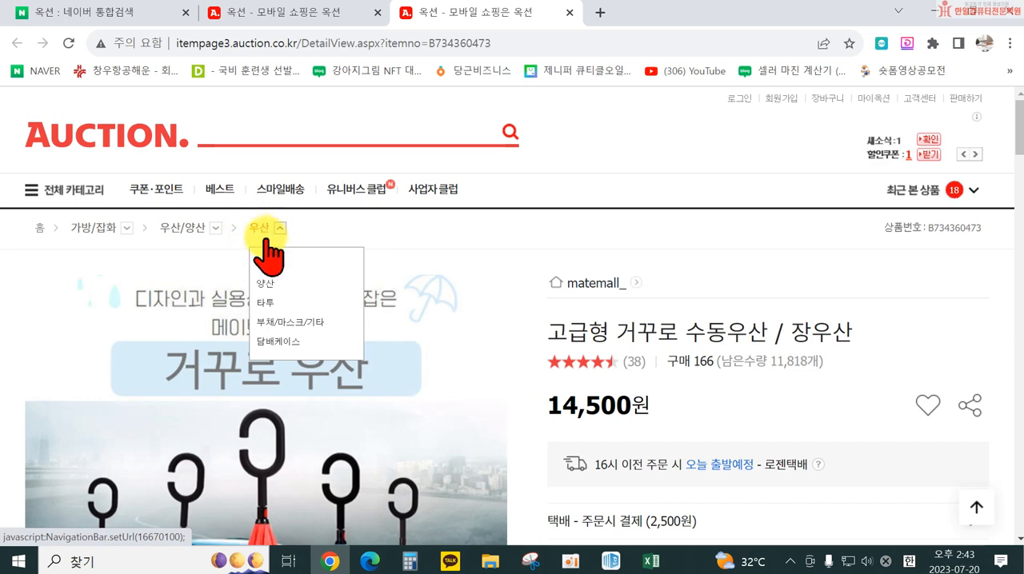
Switch back to the ESM Plus registration form in Edge and examine the ESM category suggestions for 우산
{"action": "left_click", "coordinate": [371, 562]}
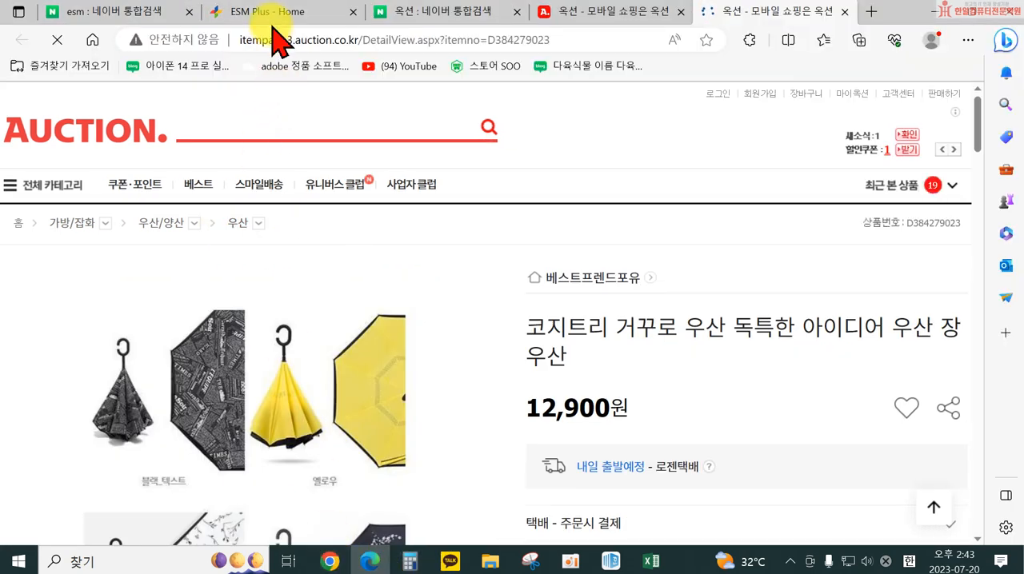
{"action": "left_click", "coordinate": [270, 13]}
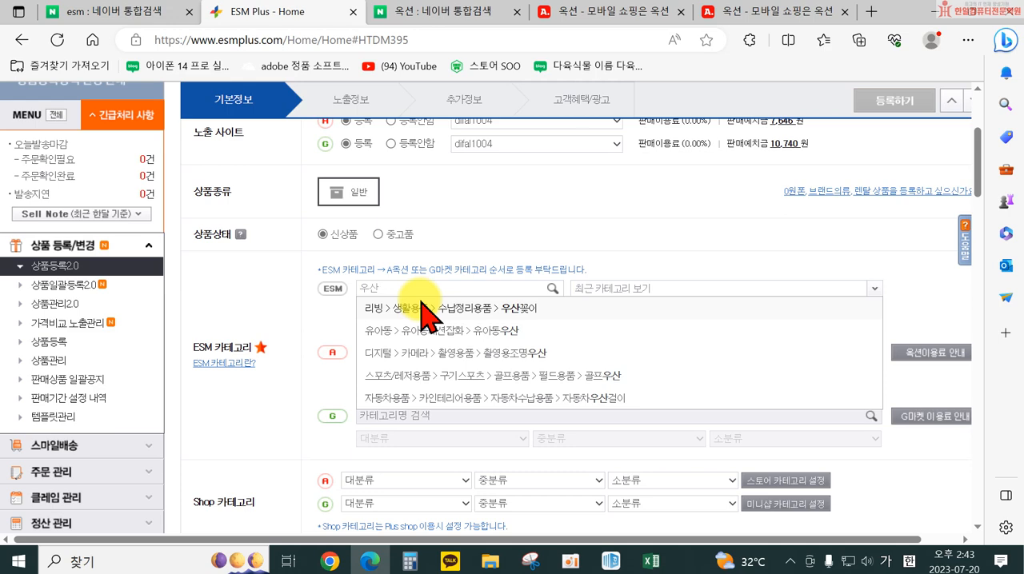
{"action": "scroll", "coordinate": [472, 344], "scroll_direction": "down", "scroll_amount": 1}
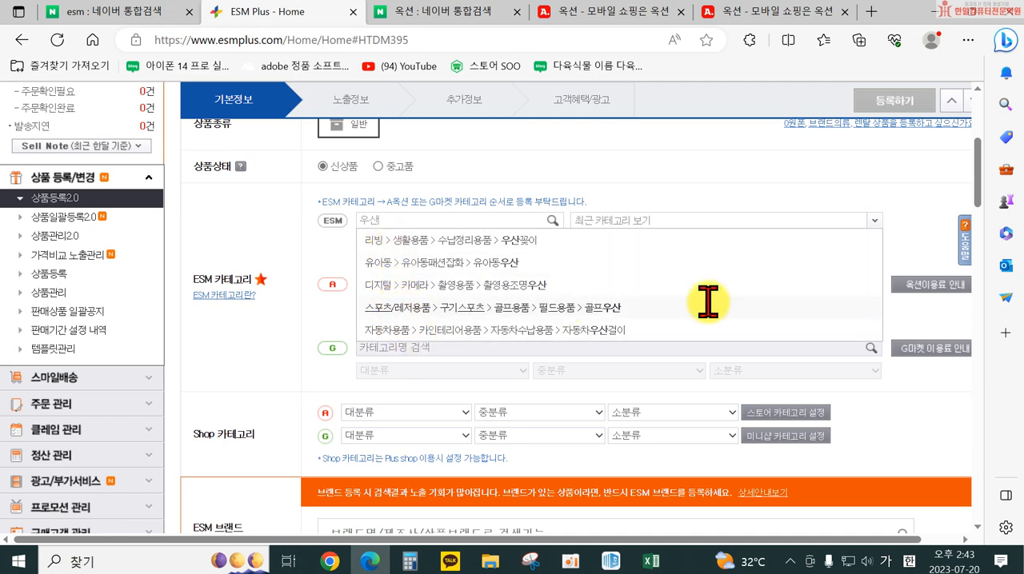
{"action": "scroll", "coordinate": [400, 314], "scroll_direction": "up", "scroll_amount": 1}
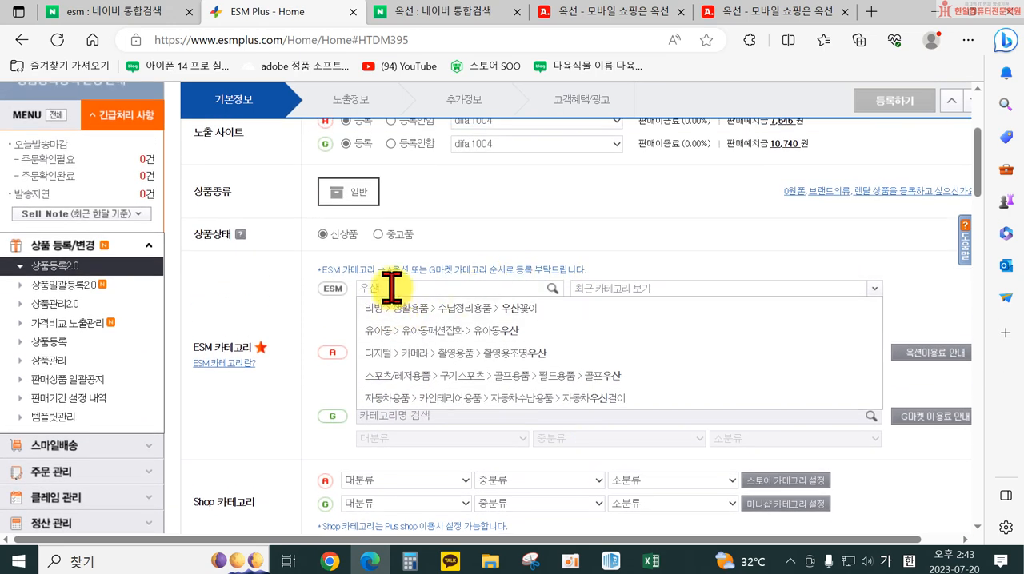
{"action": "left_click", "coordinate": [426, 380]}
{"action": "left_click", "coordinate": [406, 287]}
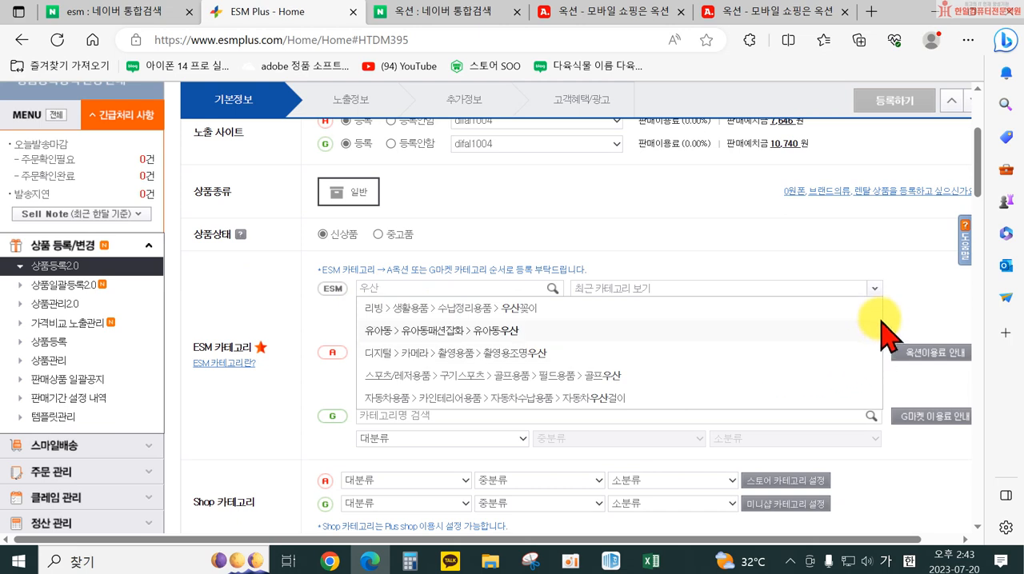
{"action": "left_click", "coordinate": [875, 328]}
{"action": "left_click", "coordinate": [472, 287]}
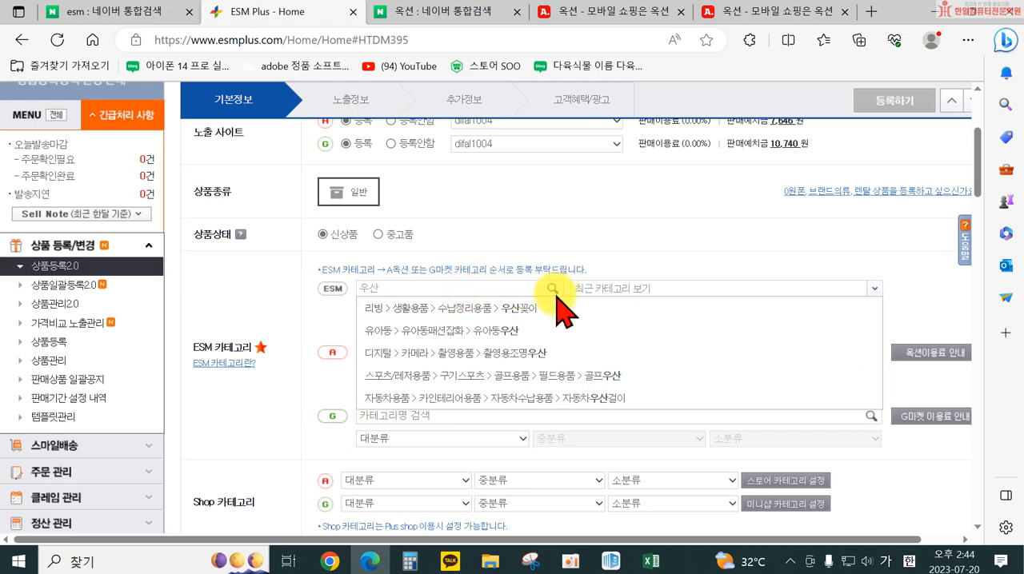
Check the category path of the 코지트리 거꾸로 우산 listing on Auction, then return to the ESM Plus form
{"action": "left_click", "coordinate": [734, 14]}
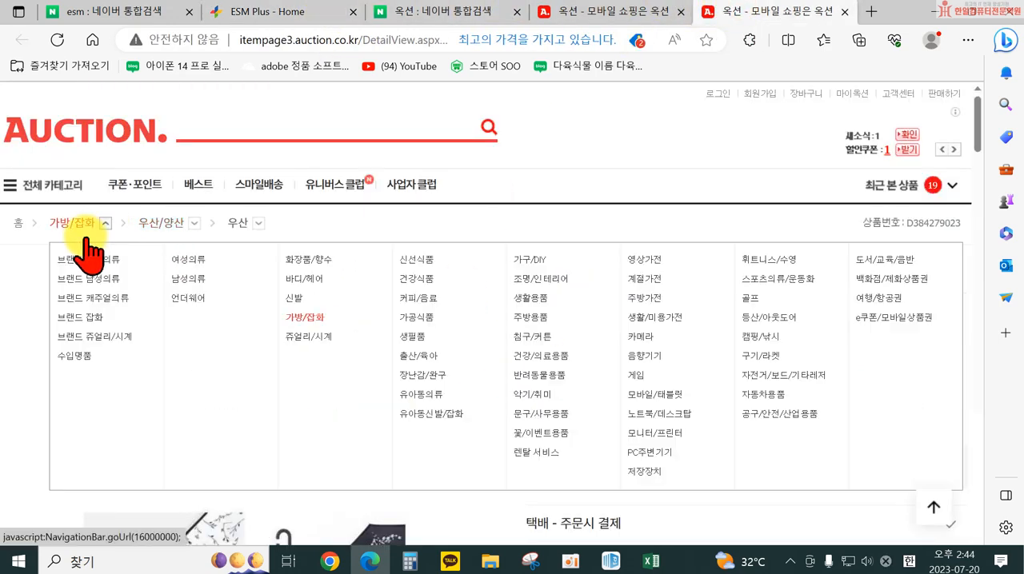
{"action": "left_click", "coordinate": [613, 12]}
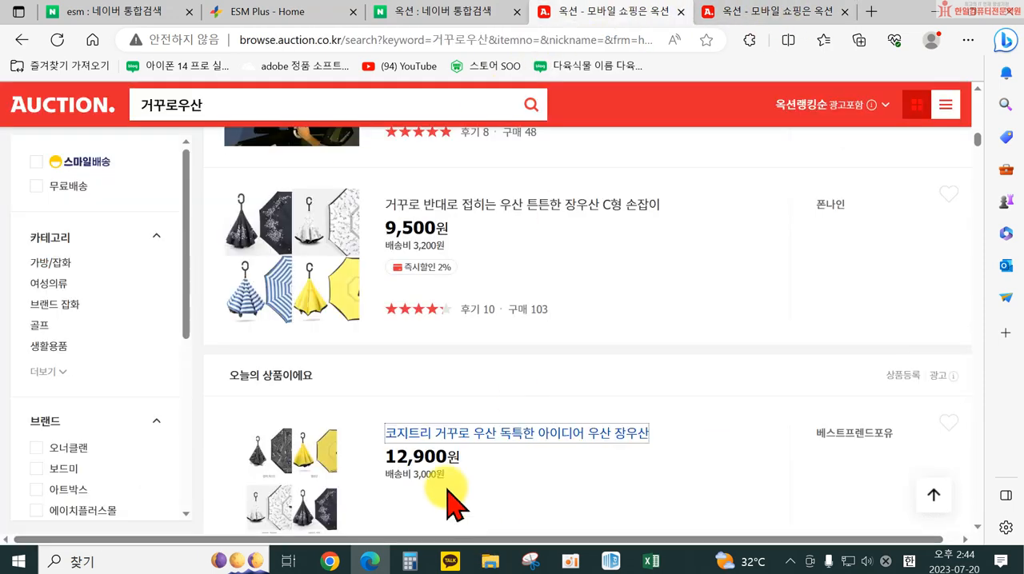
{"action": "left_click", "coordinate": [260, 12]}
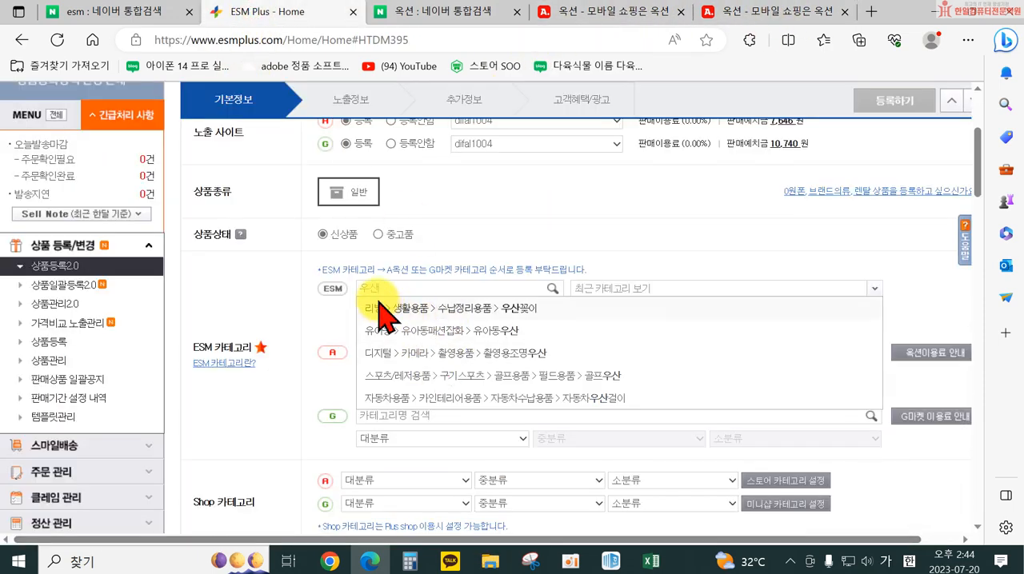
Clear the ESM category search term and search the categories for 우산 again
{"action": "left_click", "coordinate": [609, 286]}
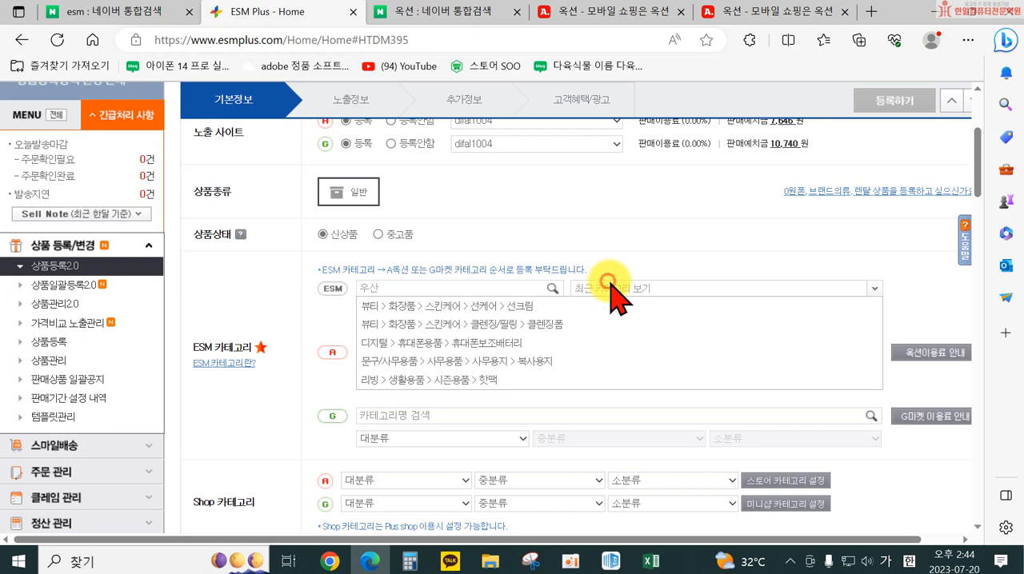
{"action": "left_click", "coordinate": [420, 289]}
{"action": "left_click", "coordinate": [415, 289]}
{"action": "left_click_drag", "start_coordinate": [413, 288], "coordinate": [360, 284]}
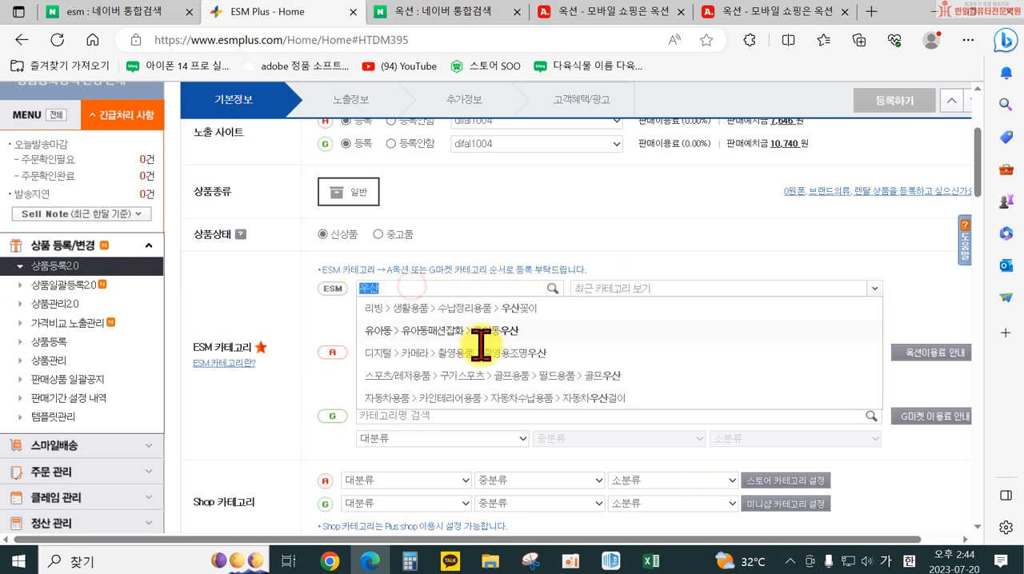
{"action": "type", "text": "ㄱ"}
{"action": "key", "text": "BackSpace"}
{"action": "key", "text": "BackSpace"}
{"action": "type", "text": "우사"}
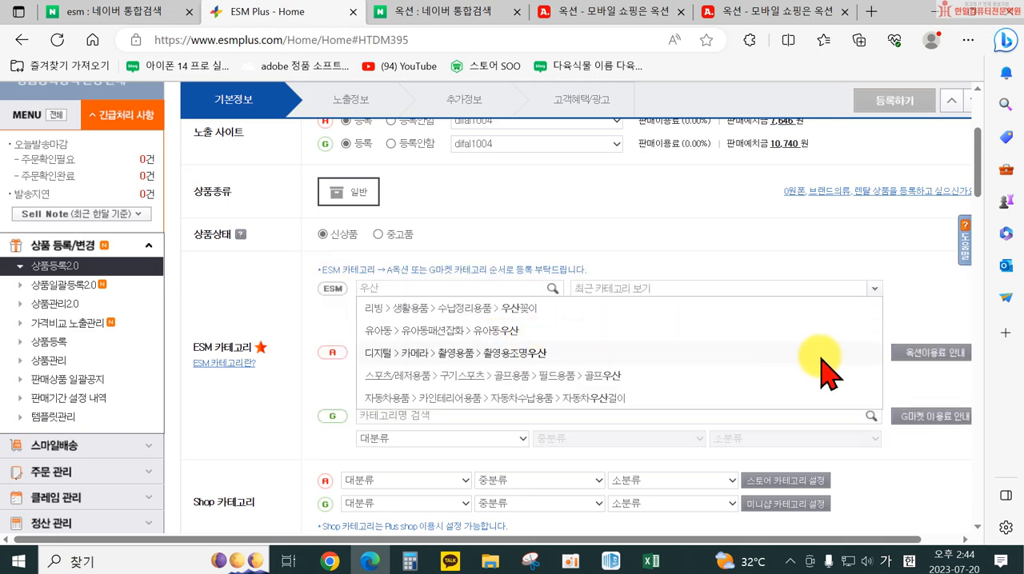
Set the ESM category to 유아동 > 유아동패션잡화 > 유아동우산 from the search suggestions
{"action": "scroll", "coordinate": [537, 331], "scroll_direction": "down", "scroll_amount": 1}
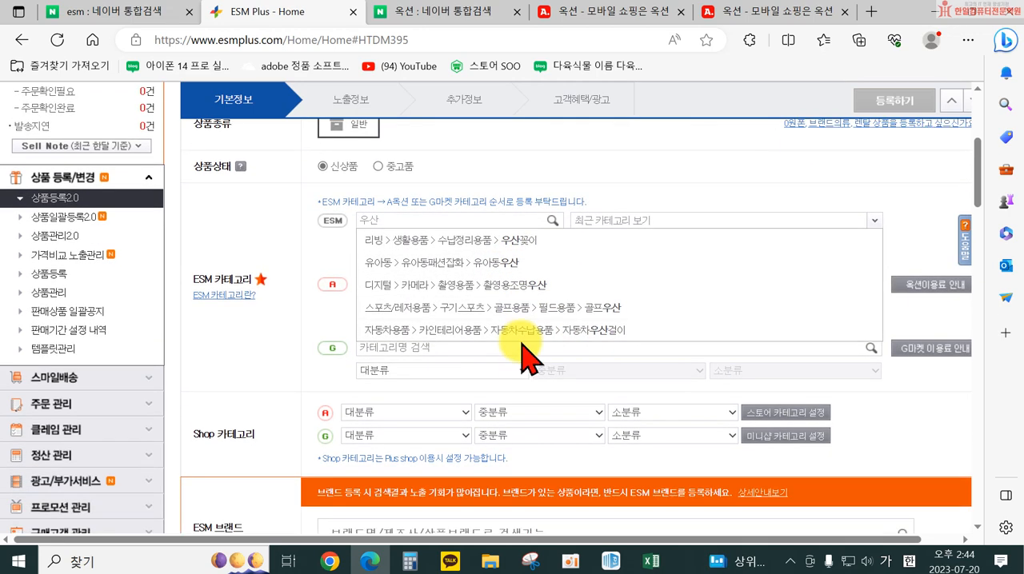
{"action": "scroll", "coordinate": [324, 324], "scroll_direction": "up", "scroll_amount": 1}
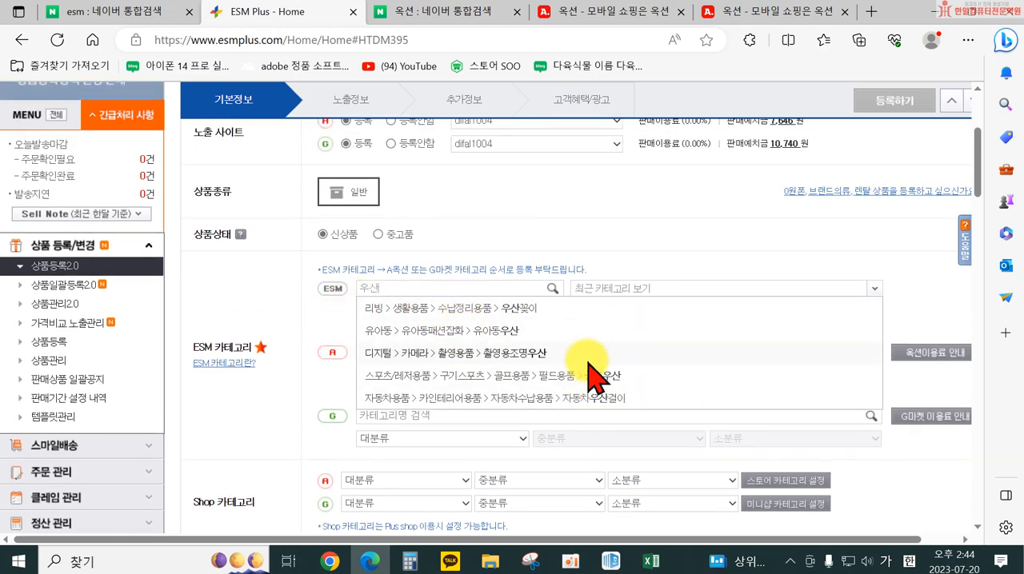
{"action": "left_click", "coordinate": [459, 323]}
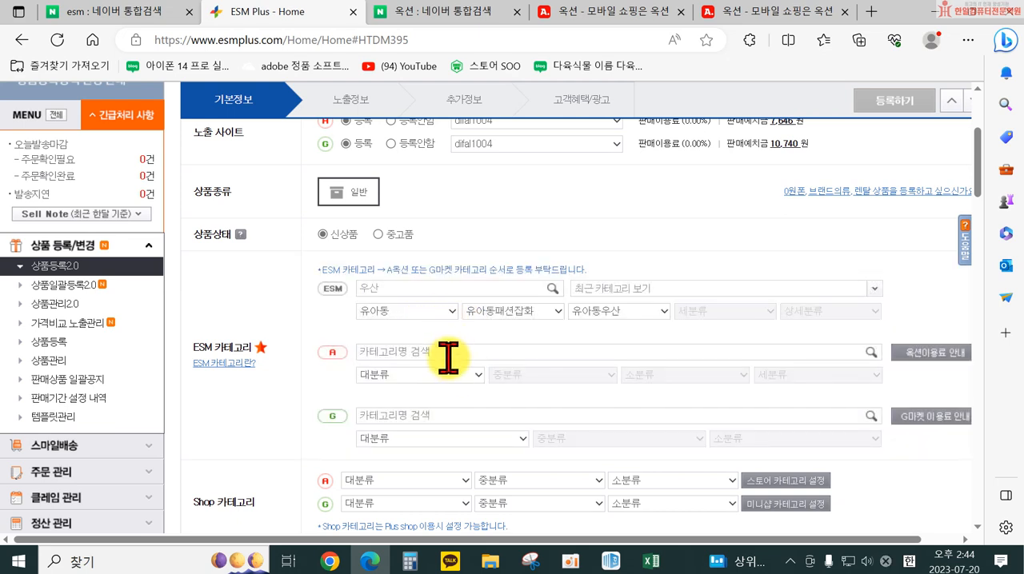
Compare the main category choices for Auction and ESM with the category path of the 코지트리 거꾸로 우산 listing
{"action": "left_click", "coordinate": [452, 373]}
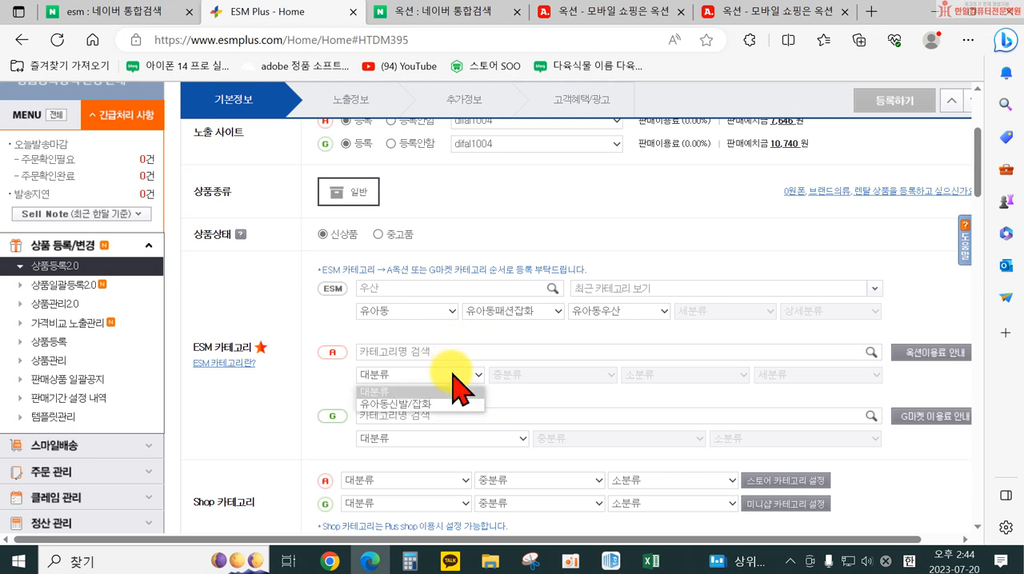
{"action": "left_click", "coordinate": [445, 312]}
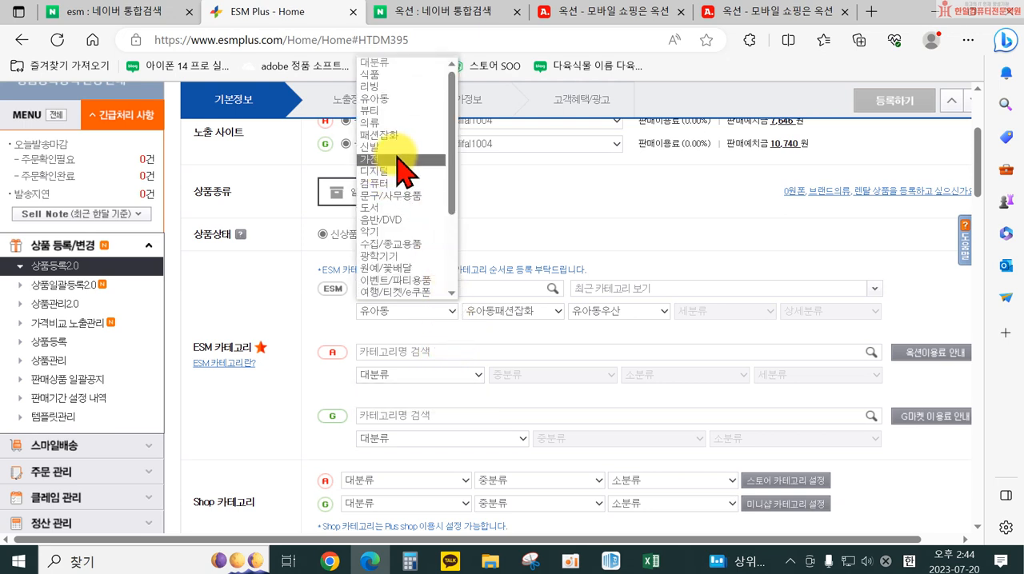
{"action": "left_click", "coordinate": [746, 10]}
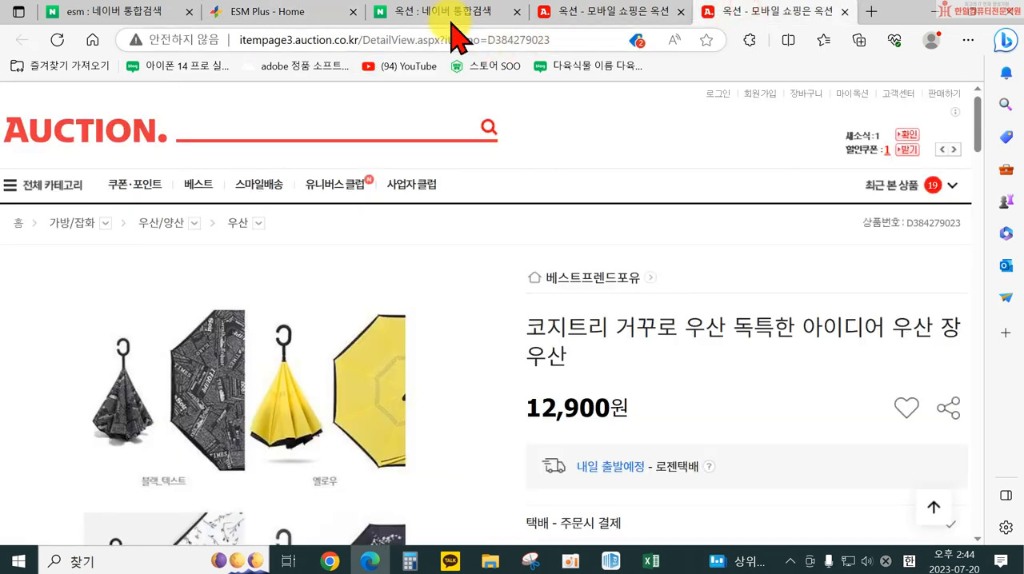
{"action": "left_click", "coordinate": [268, 13]}
Set the ESM category to 패션잡화 > 패션소품 and look through the subcategories offered under it
{"action": "left_click", "coordinate": [422, 311]}
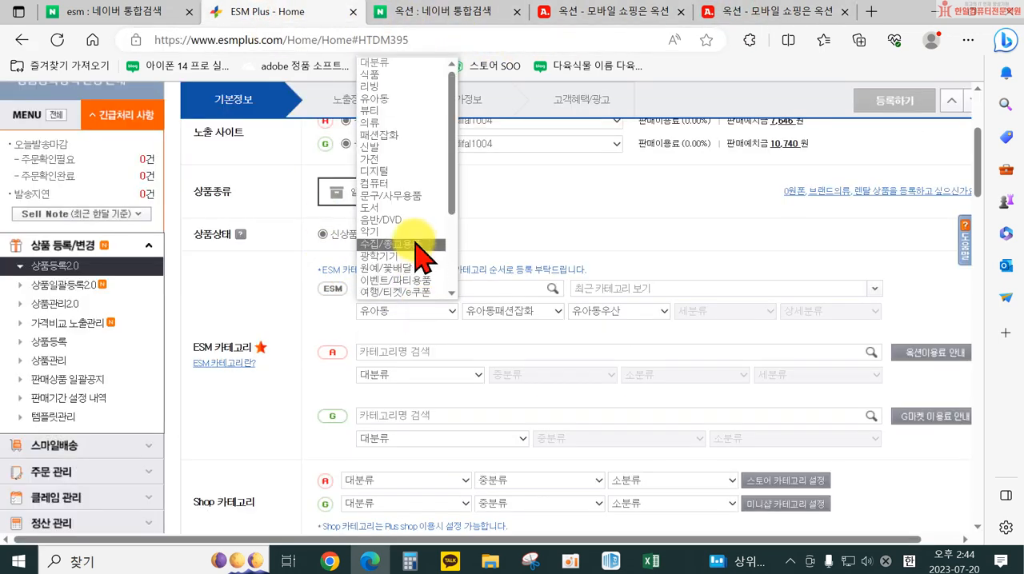
{"action": "scroll", "coordinate": [412, 226], "scroll_direction": "down", "scroll_amount": 1}
{"action": "scroll", "coordinate": [416, 240], "scroll_direction": "down", "scroll_amount": 3}
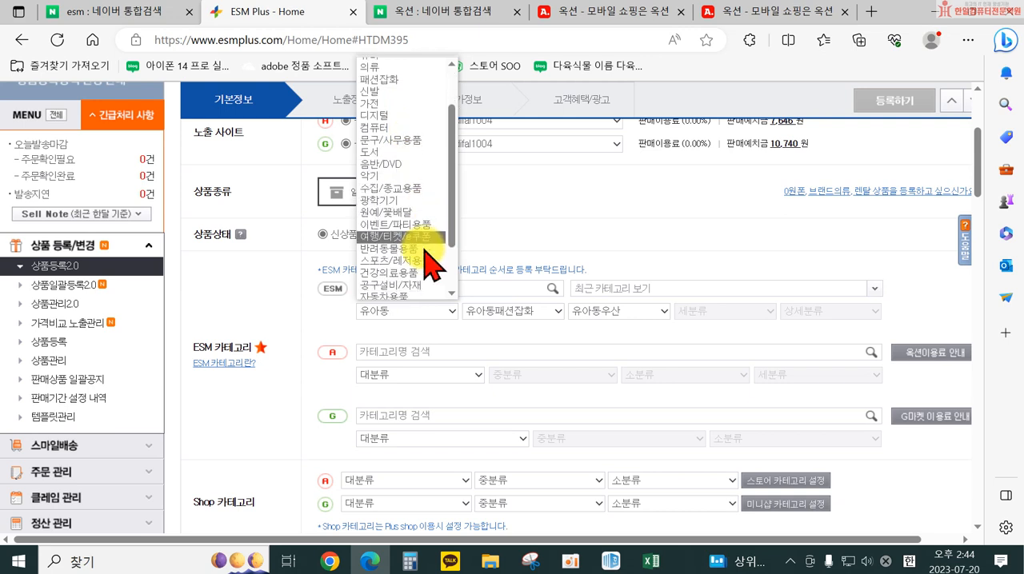
{"action": "scroll", "coordinate": [410, 264], "scroll_direction": "up", "scroll_amount": 4}
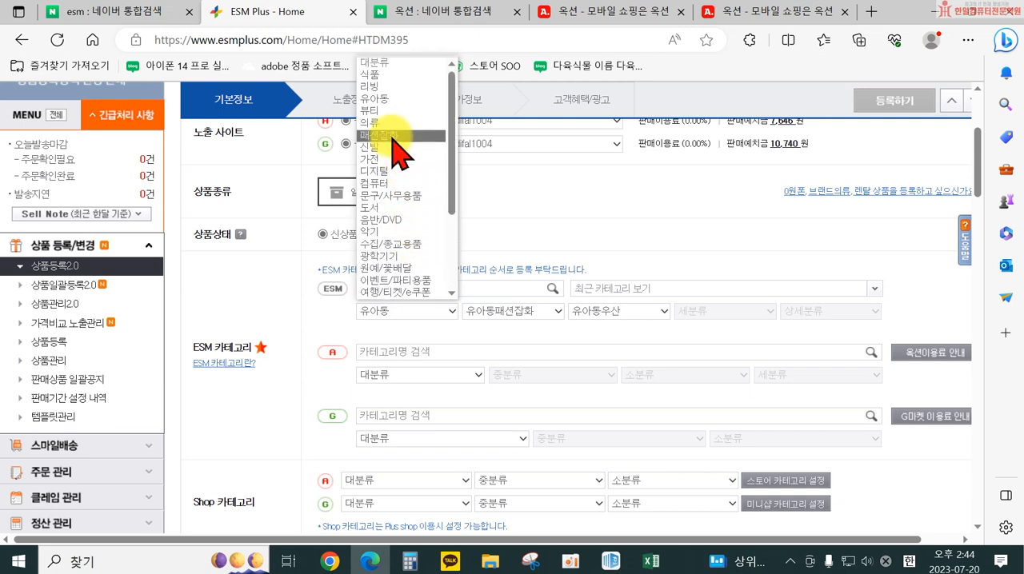
{"action": "scroll", "coordinate": [408, 240], "scroll_direction": "down", "scroll_amount": 4}
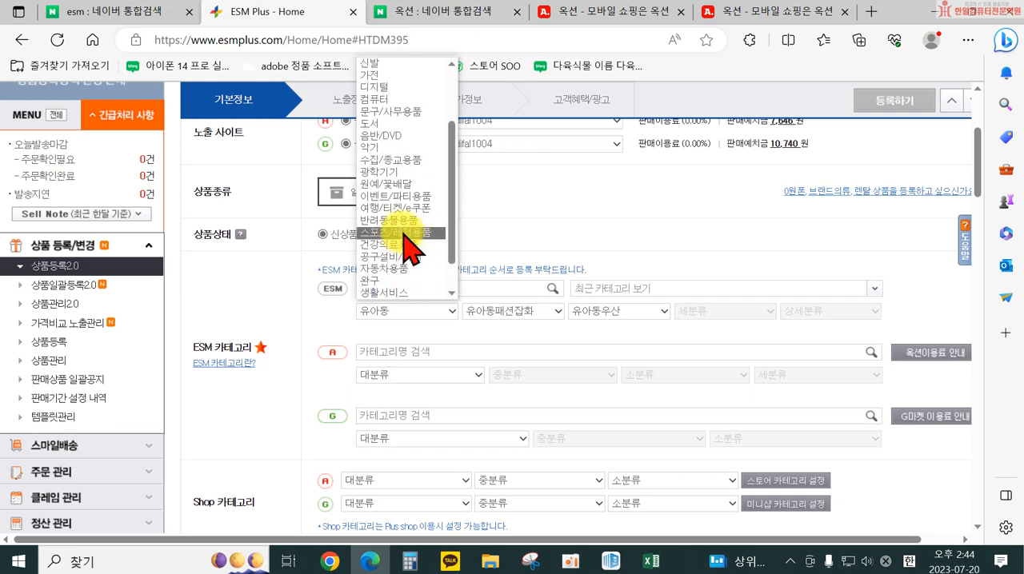
{"action": "scroll", "coordinate": [418, 228], "scroll_direction": "up", "scroll_amount": 4}
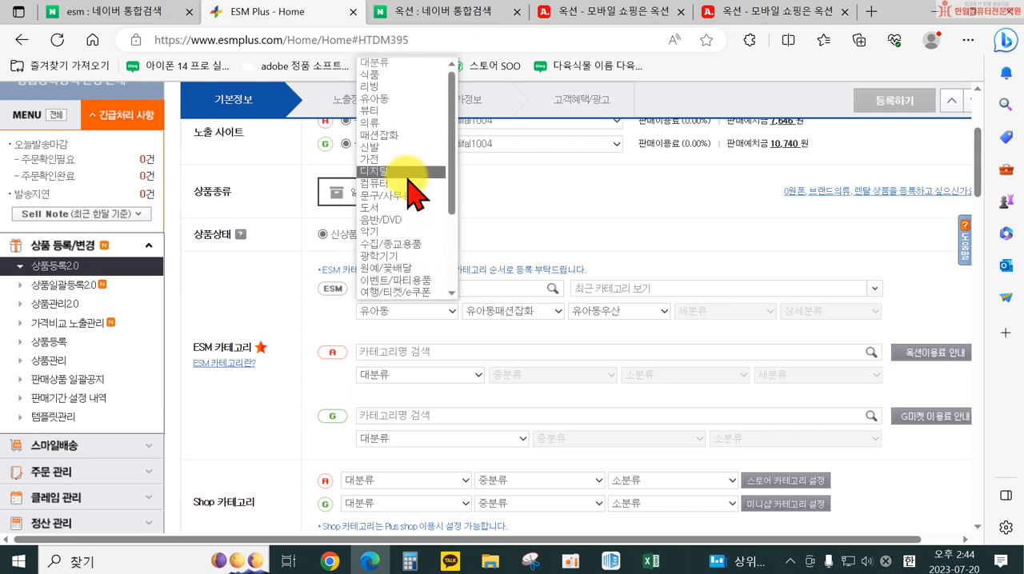
{"action": "left_click", "coordinate": [400, 135]}
{"action": "left_click", "coordinate": [504, 309]}
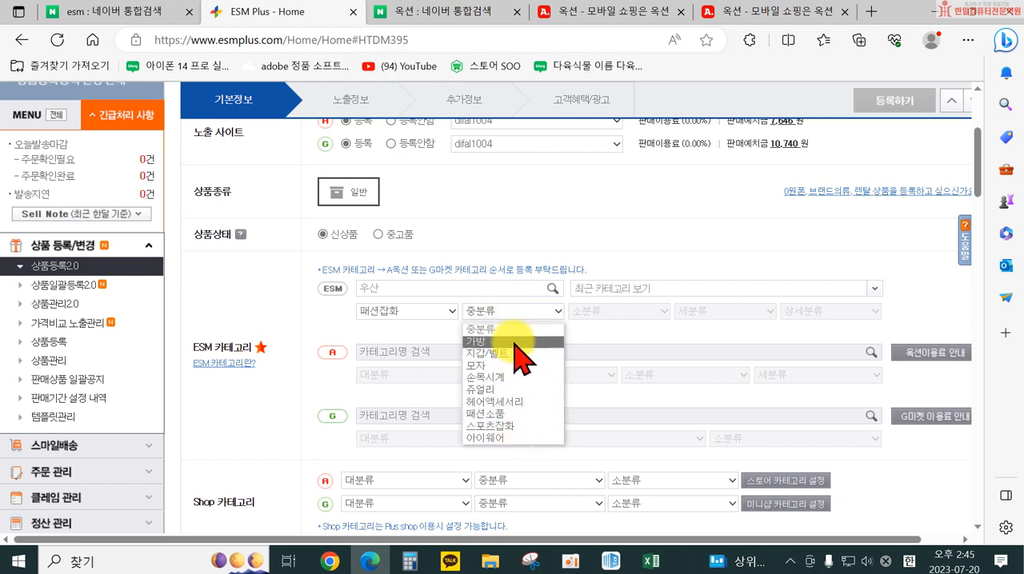
{"action": "left_click", "coordinate": [521, 415]}
{"action": "left_click", "coordinate": [611, 310]}
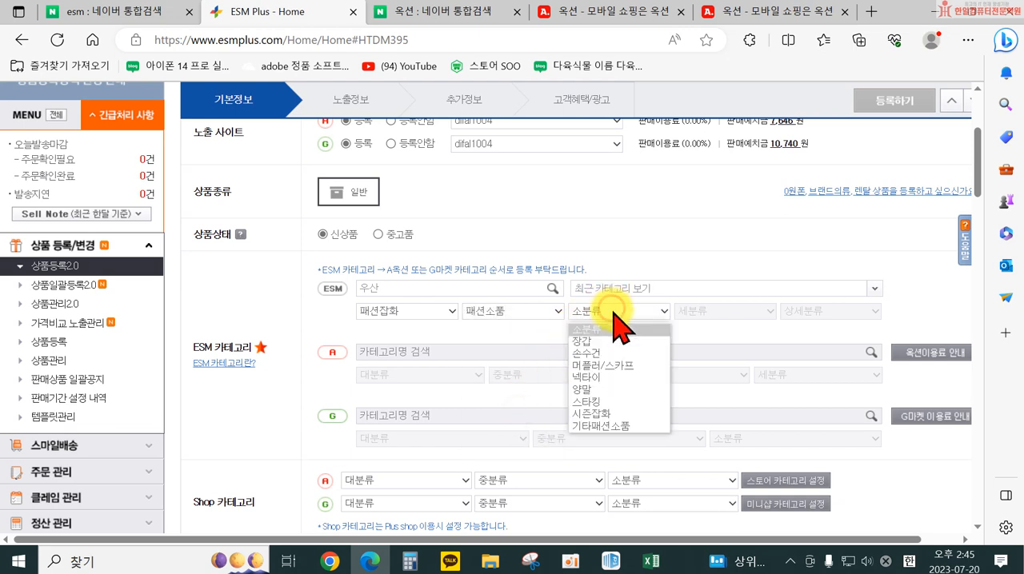
{"action": "left_click", "coordinate": [698, 313]}
Bring up the ESM category suggestions for the search term 우산 again
{"action": "left_click_drag", "start_coordinate": [604, 287], "coordinate": [597, 287]}
{"action": "left_click", "coordinate": [468, 285]}
{"action": "left_click", "coordinate": [462, 286]}
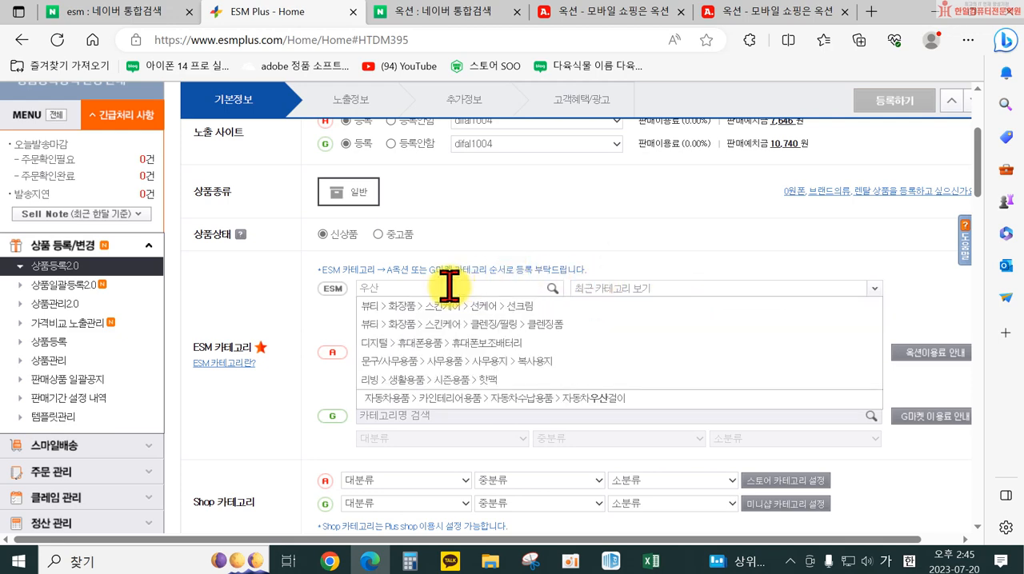
{"action": "double_click", "coordinate": [436, 285]}
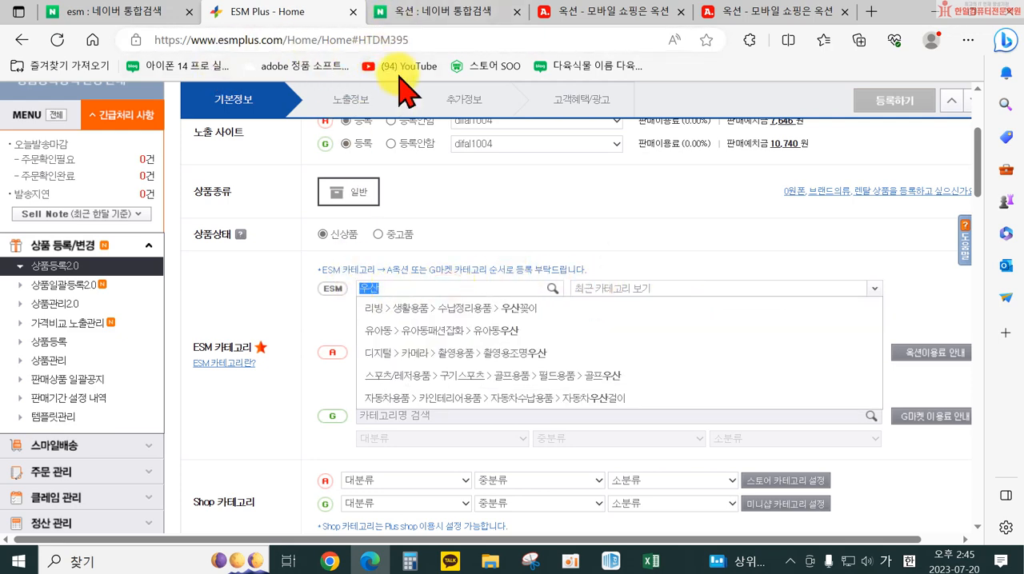
Switch to Chrome and open the official Gmarket site through a Google search for 지마켓
{"action": "left_click", "coordinate": [564, 23]}
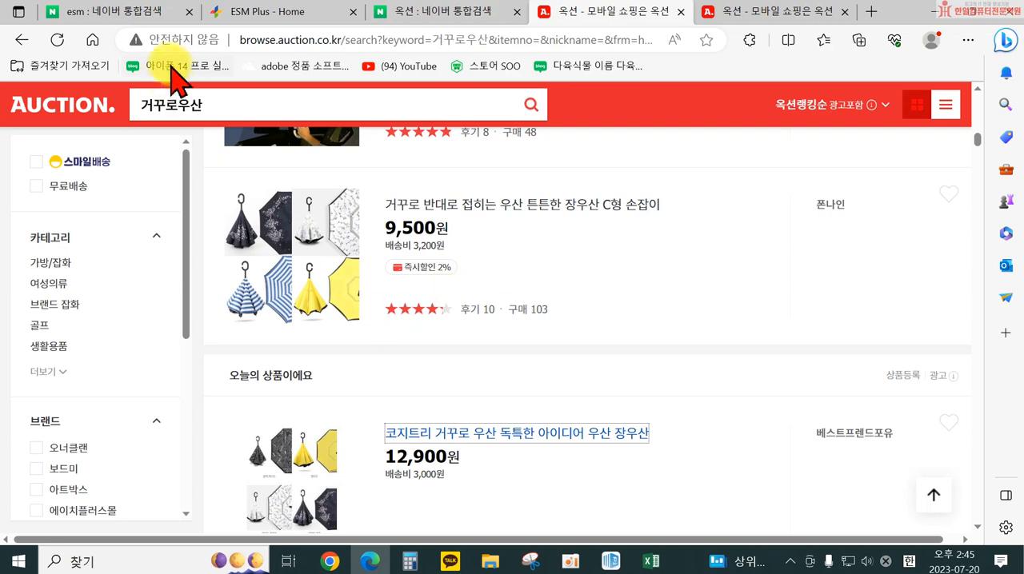
{"action": "left_click", "coordinate": [122, 16]}
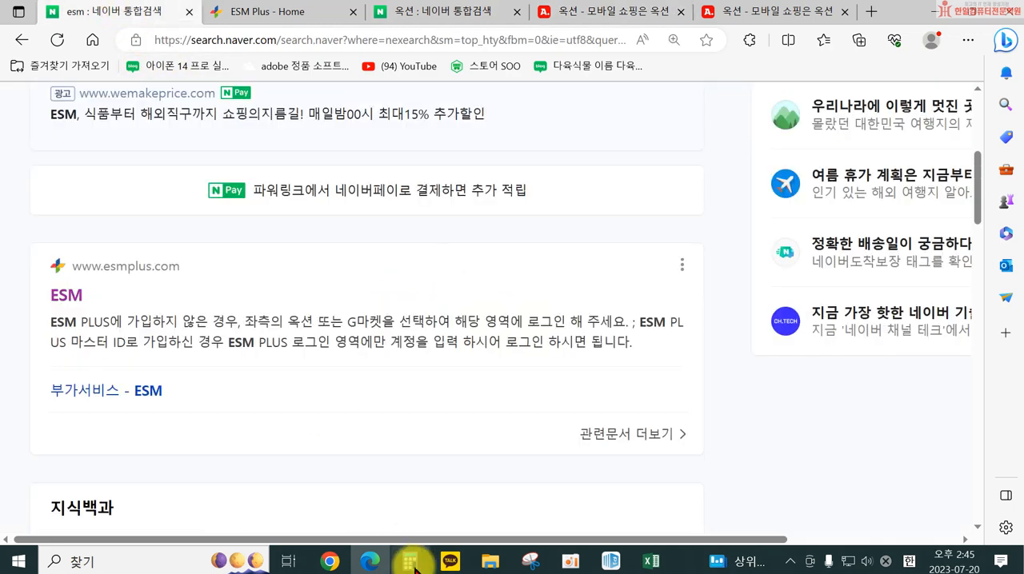
{"action": "left_click", "coordinate": [364, 562]}
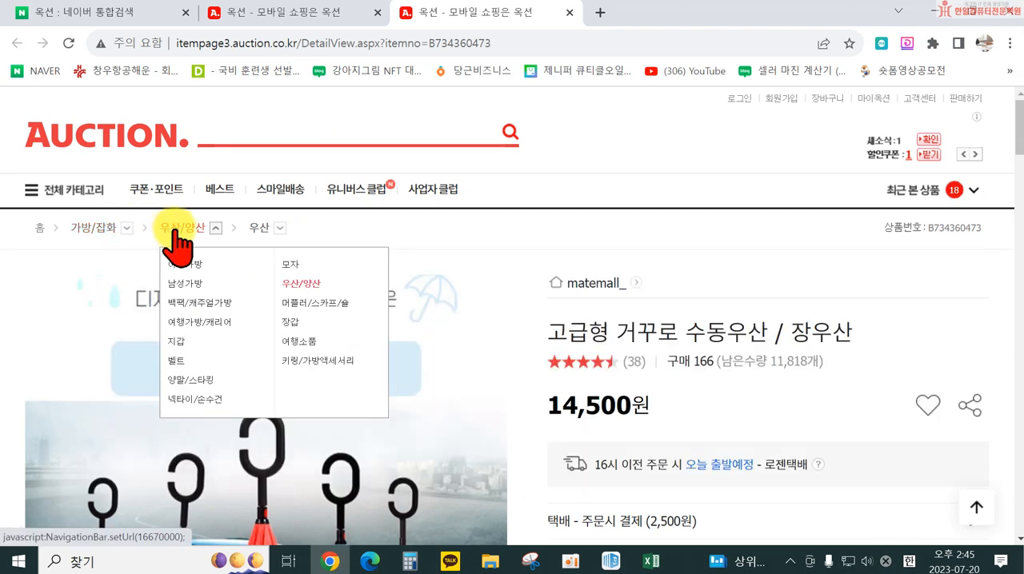
{"action": "left_click", "coordinate": [599, 13]}
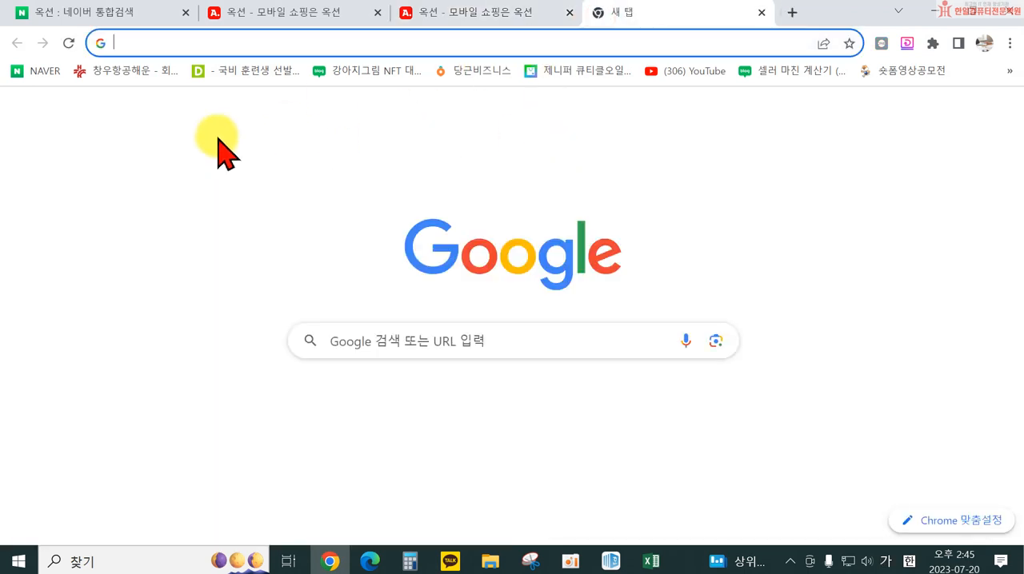
{"action": "left_click", "coordinate": [356, 334]}
{"action": "type", "text": "ㅈ"}
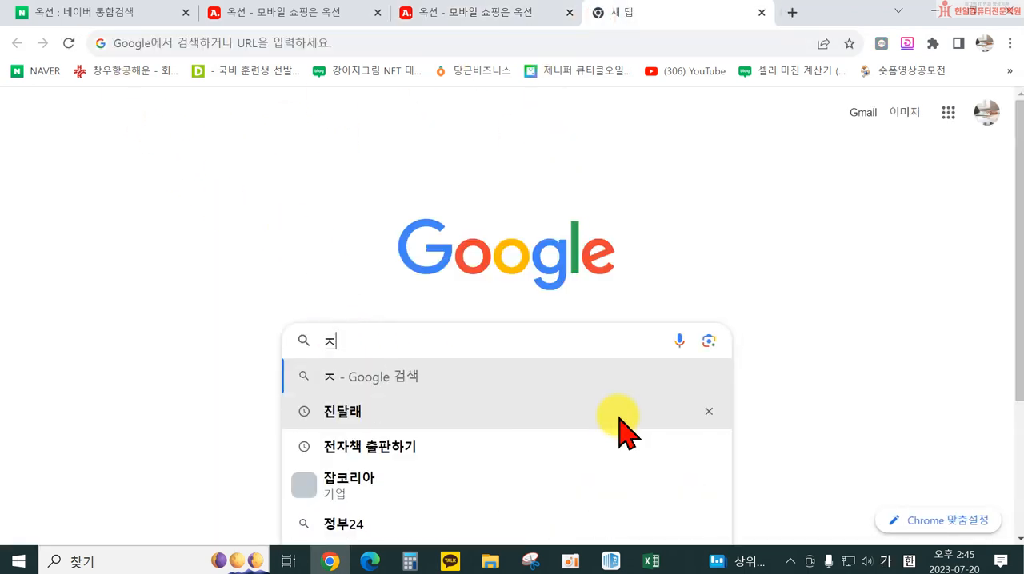
{"action": "type", "text": "마켓"}
{"action": "key", "text": "Return"}
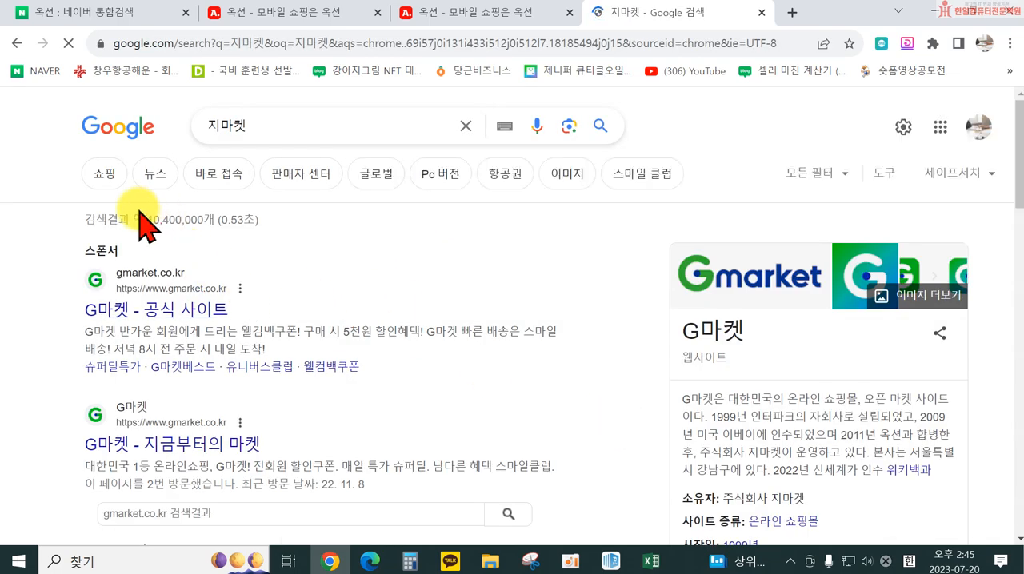
{"action": "left_click", "coordinate": [123, 308]}
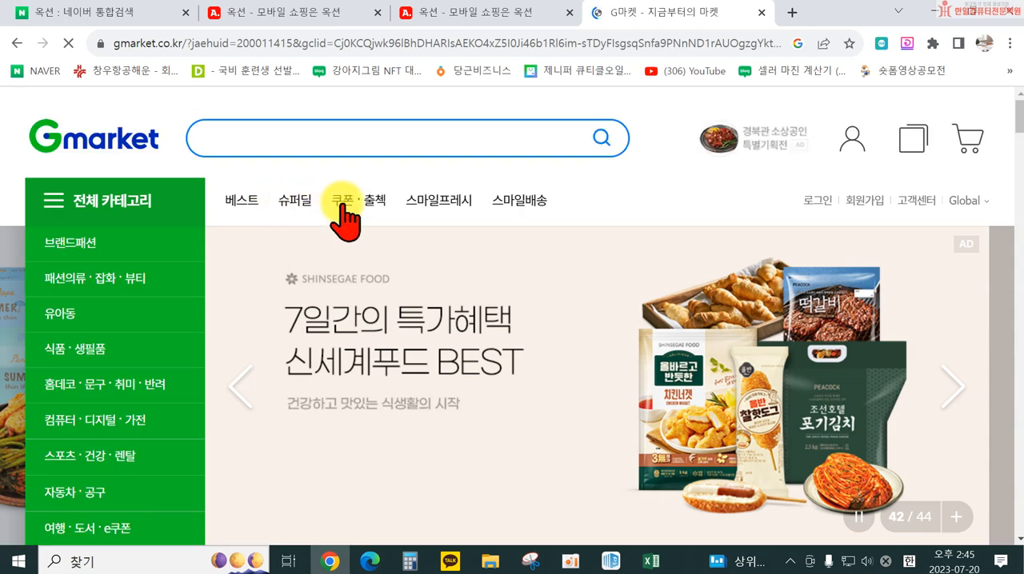
Search Gmarket for 거꾸로우산 and open the 베오라 16K 마시멜로 장우산 listing to check its category path
{"action": "left_click", "coordinate": [279, 142]}
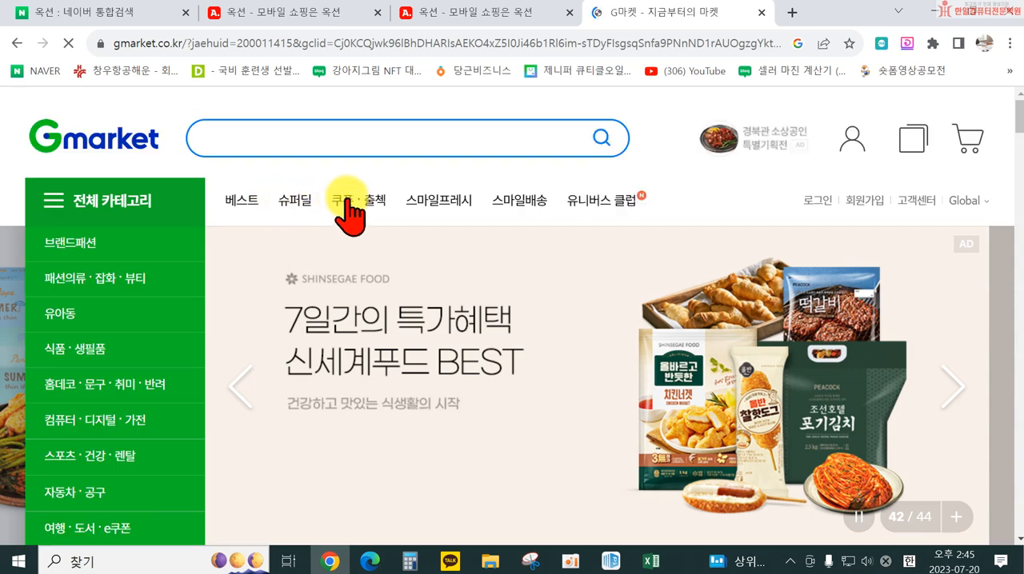
{"action": "type", "text": "ㄱㅓ꿀"}
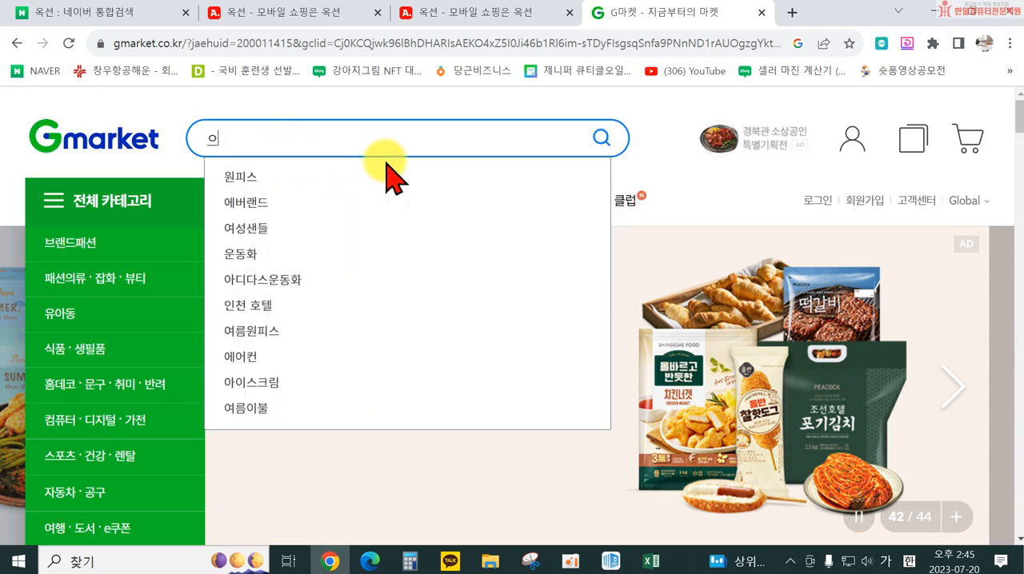
{"action": "type", "text": "ㅗ우산"}
{"action": "key", "text": "Return"}
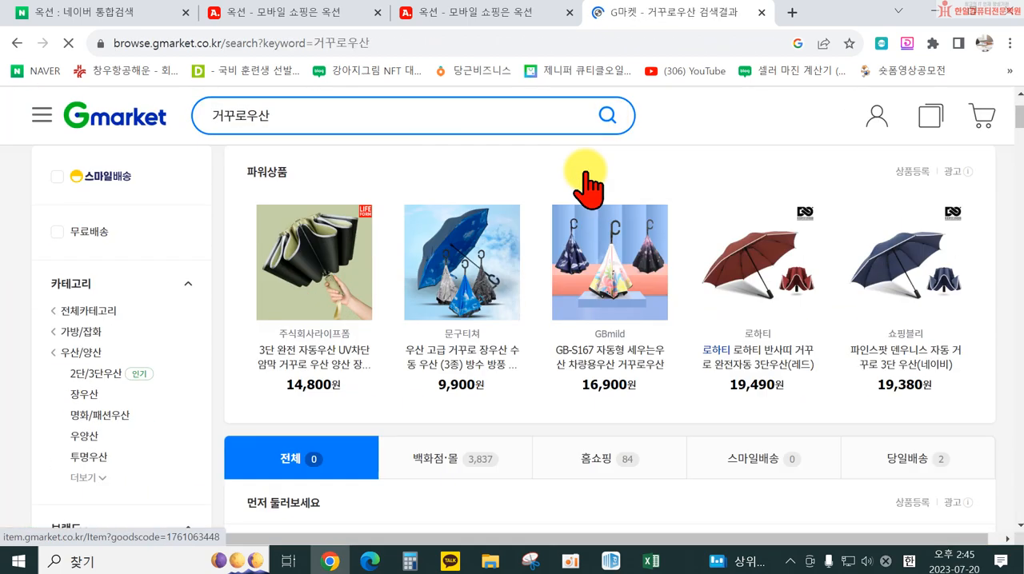
{"action": "scroll", "coordinate": [512, 232], "scroll_direction": "down", "scroll_amount": 10}
{"action": "left_click", "coordinate": [464, 234]}
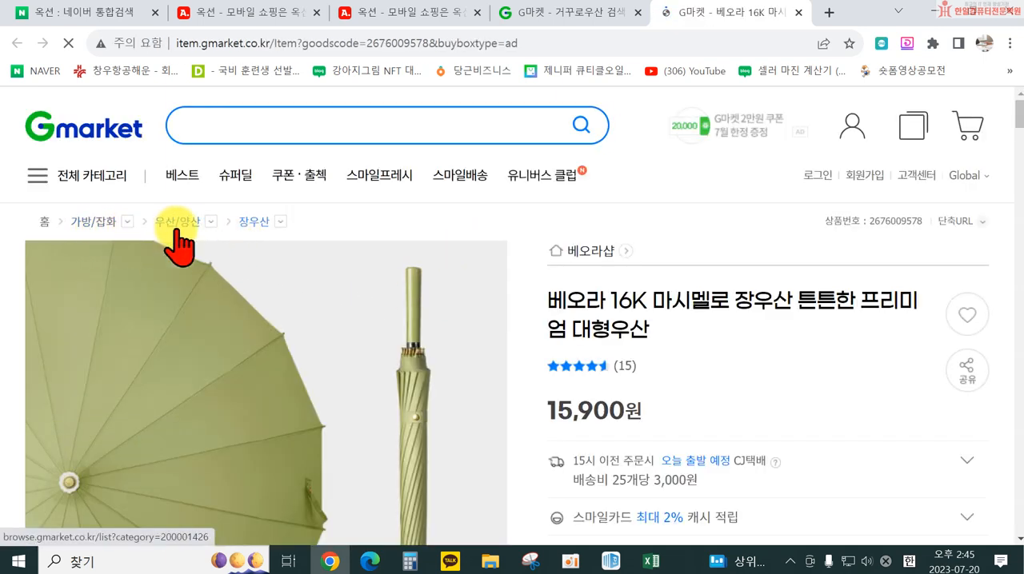
Return to the ESM Plus form in Edge and set the ESM category to 자동차용품 > 카인테리어용품 > 자동차수납용품 > 자동차우산걸이
{"action": "left_click", "coordinate": [244, 19]}
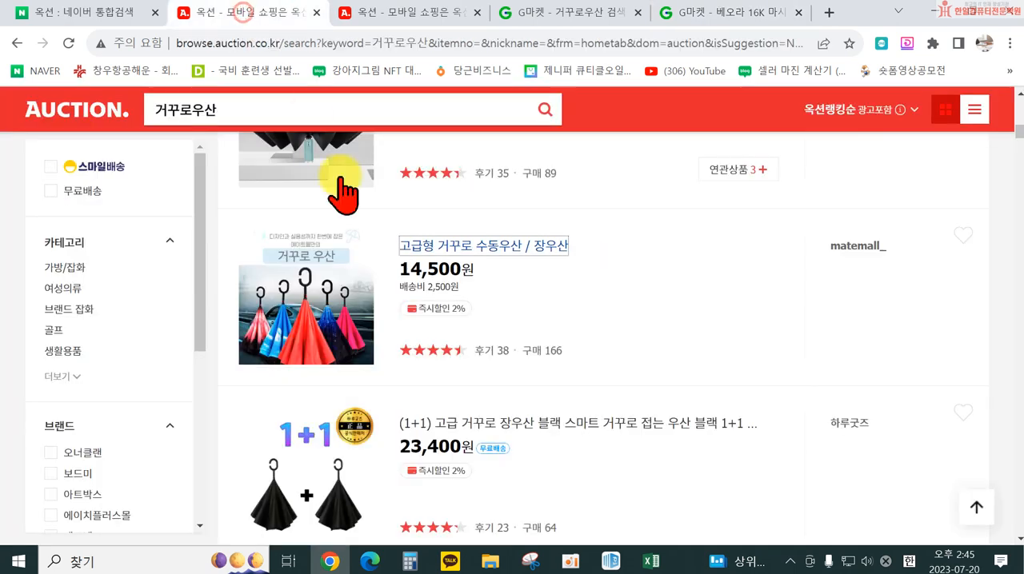
{"action": "left_click", "coordinate": [329, 562]}
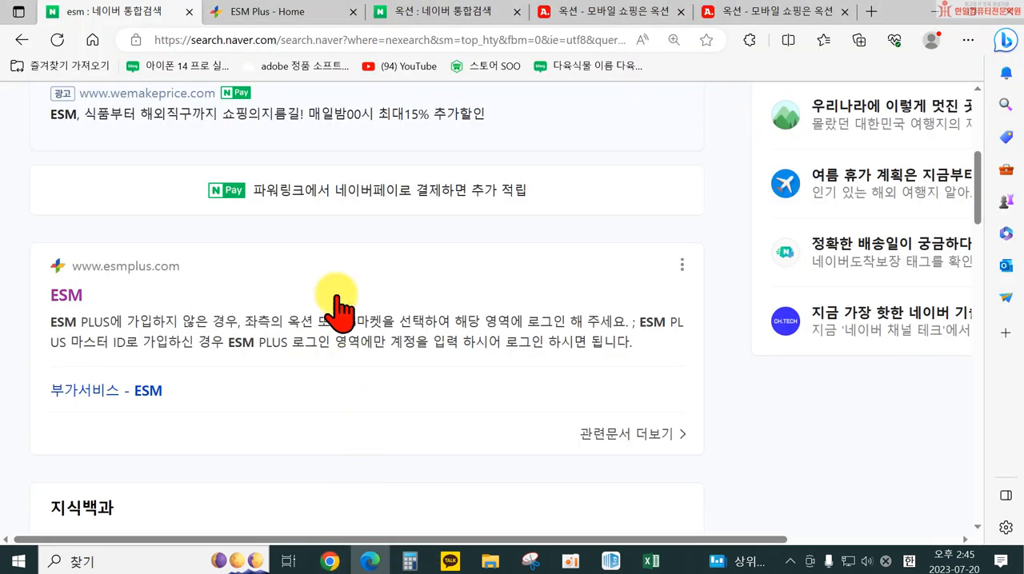
{"action": "left_click", "coordinate": [276, 15]}
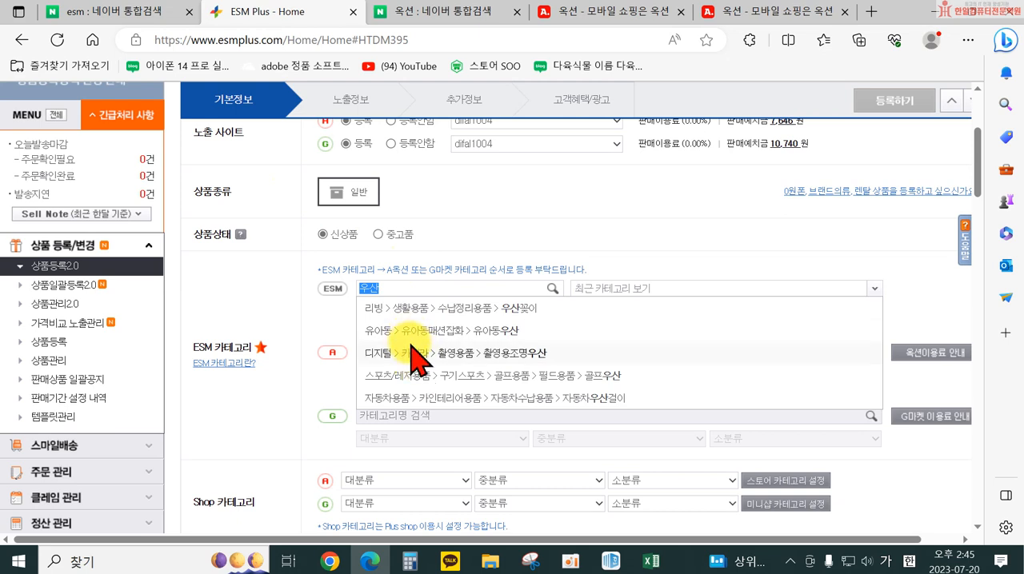
{"action": "left_click", "coordinate": [410, 397]}
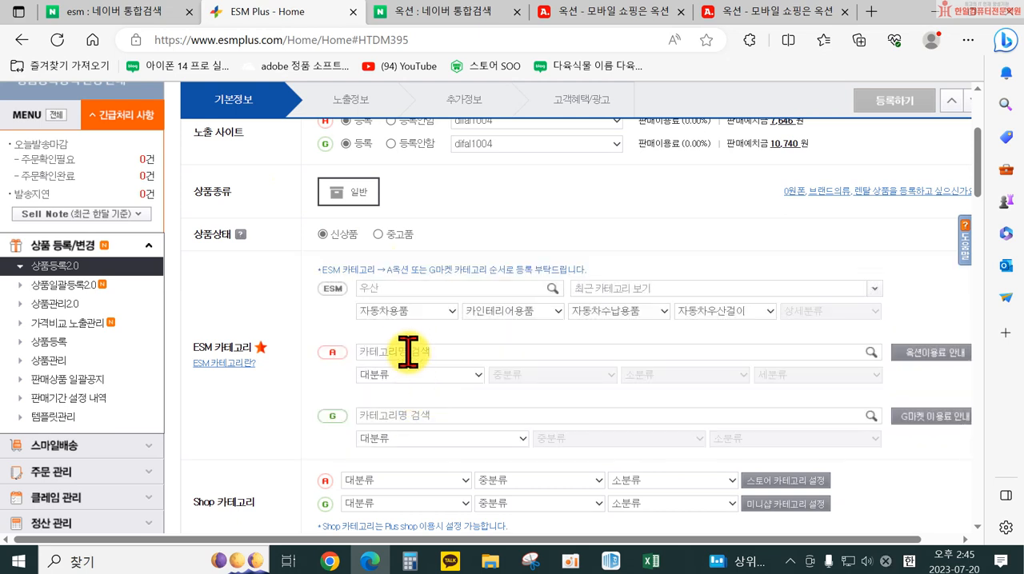
Look through the full list of ESM main categories for one that suits an umbrella
{"action": "left_click", "coordinate": [419, 310]}
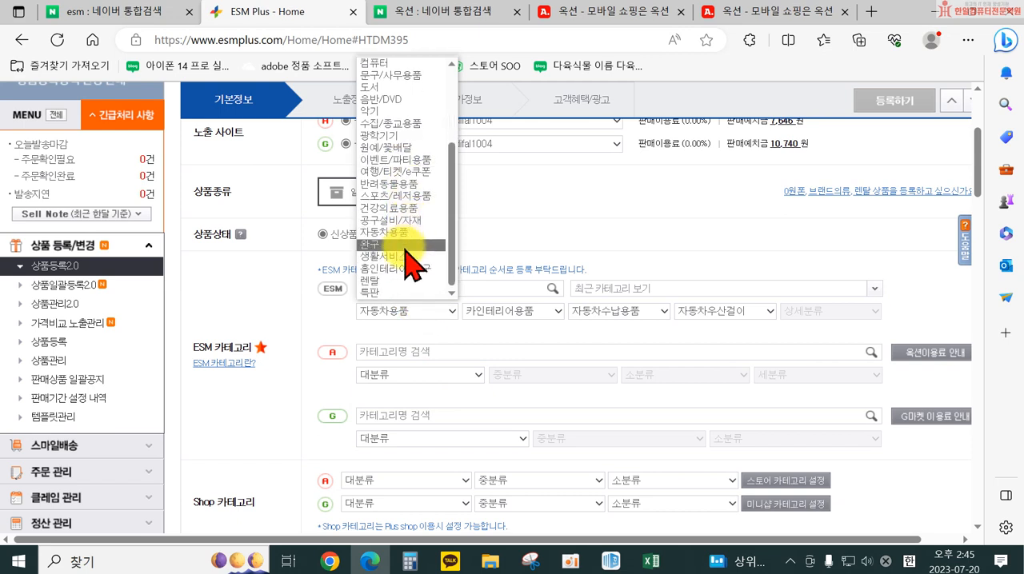
{"action": "scroll", "coordinate": [402, 274], "scroll_direction": "up", "scroll_amount": 3}
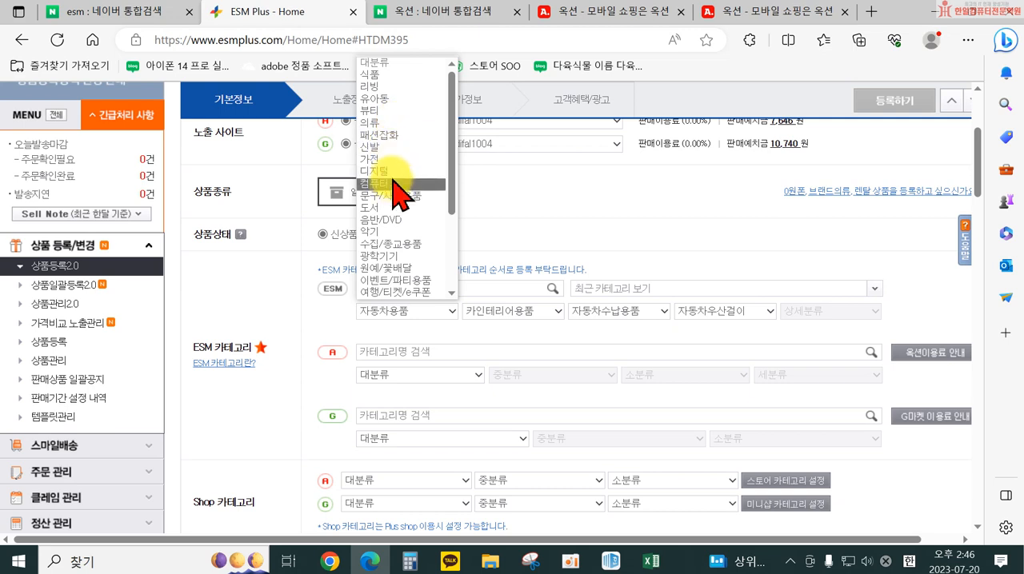
{"action": "scroll", "coordinate": [404, 232], "scroll_direction": "down", "scroll_amount": 4}
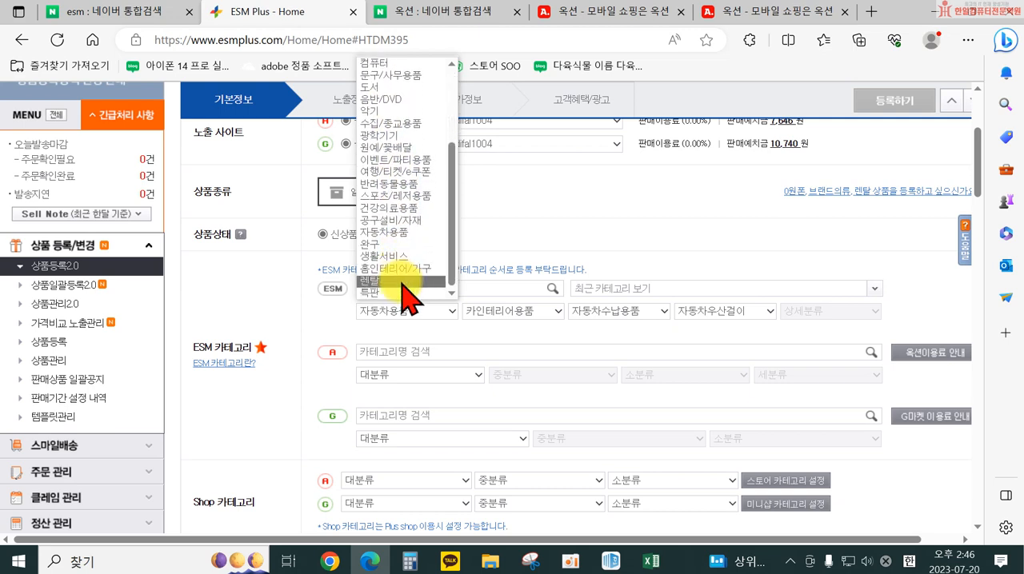
{"action": "scroll", "coordinate": [407, 230], "scroll_direction": "up", "scroll_amount": 3}
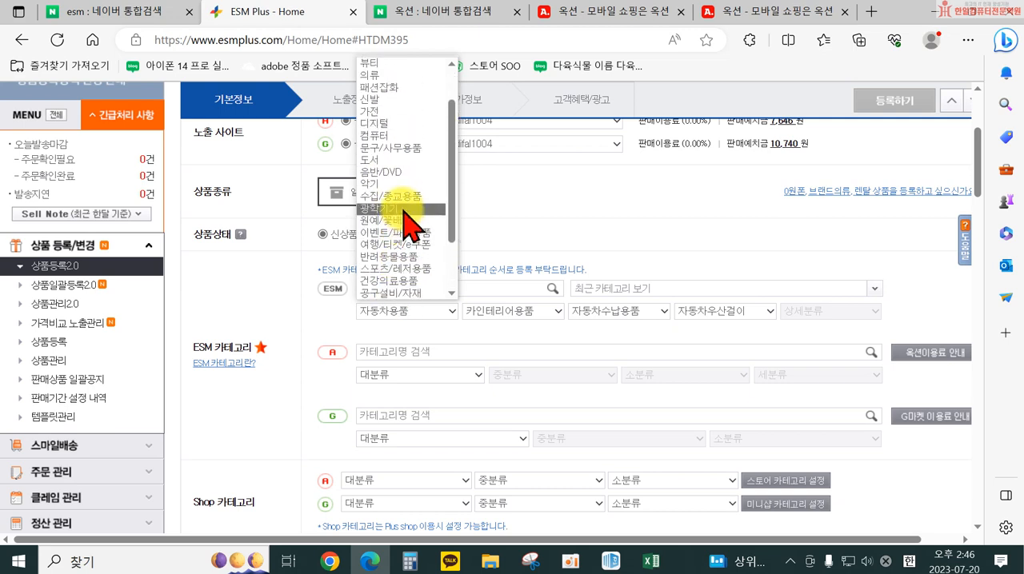
{"action": "scroll", "coordinate": [405, 216], "scroll_direction": "up", "scroll_amount": 2}
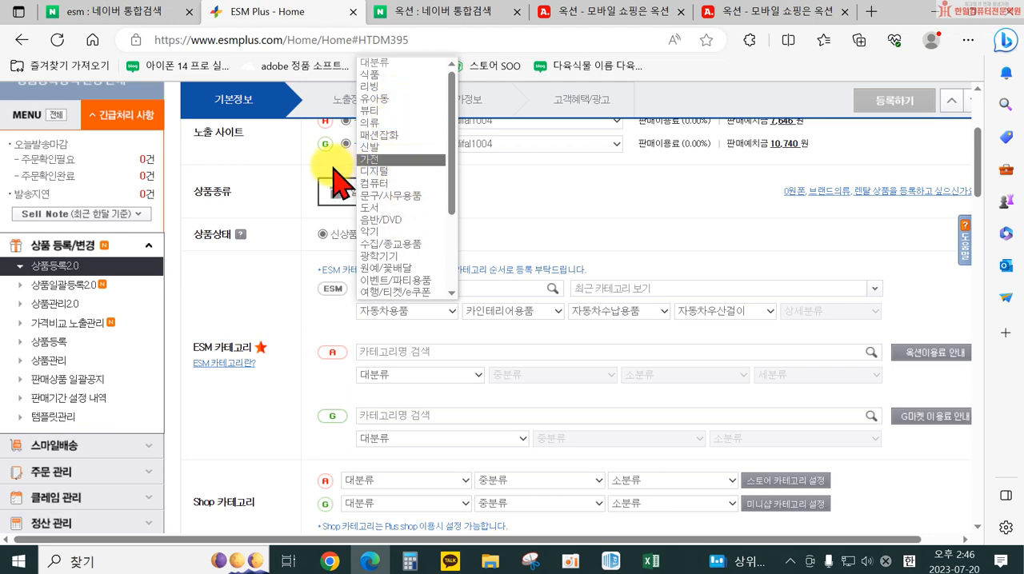
Search the ESM categories for 양산 and again for 우산, and review the suggestions
{"action": "scroll", "coordinate": [419, 183], "scroll_direction": "up", "scroll_amount": 2}
{"action": "left_click", "coordinate": [414, 425]}
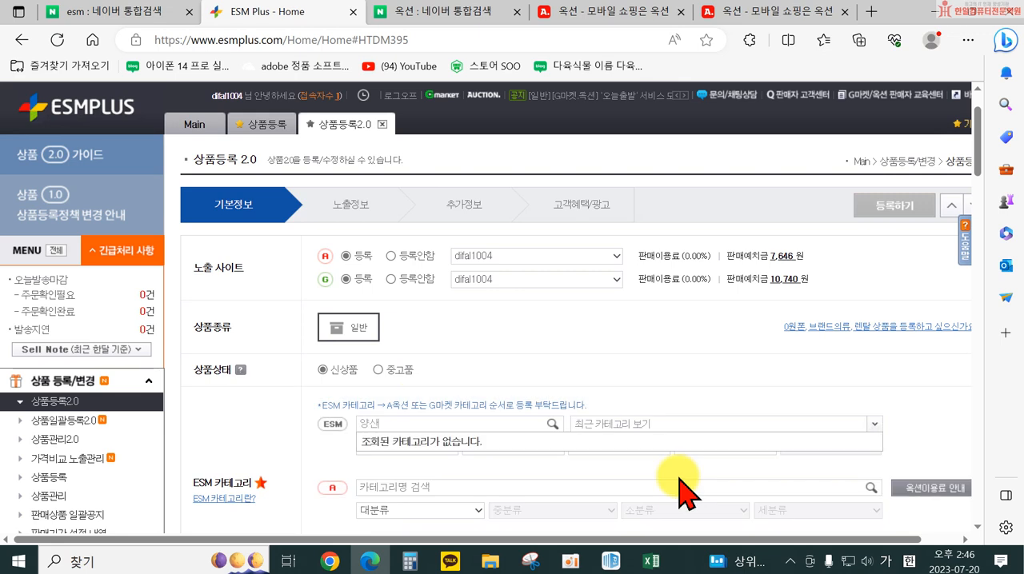
{"action": "left_click", "coordinate": [374, 424]}
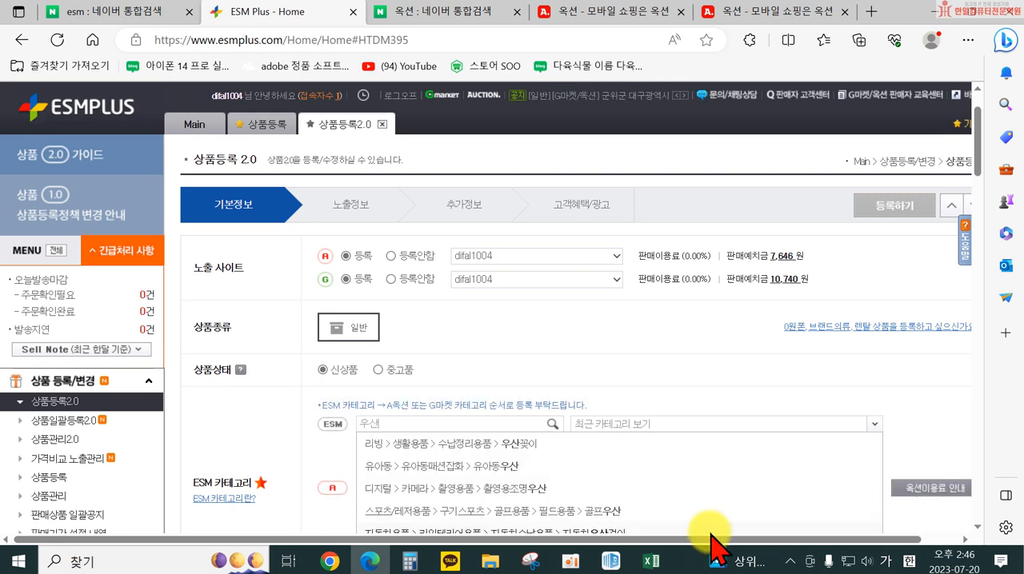
{"action": "scroll", "coordinate": [552, 447], "scroll_direction": "down", "scroll_amount": 1}
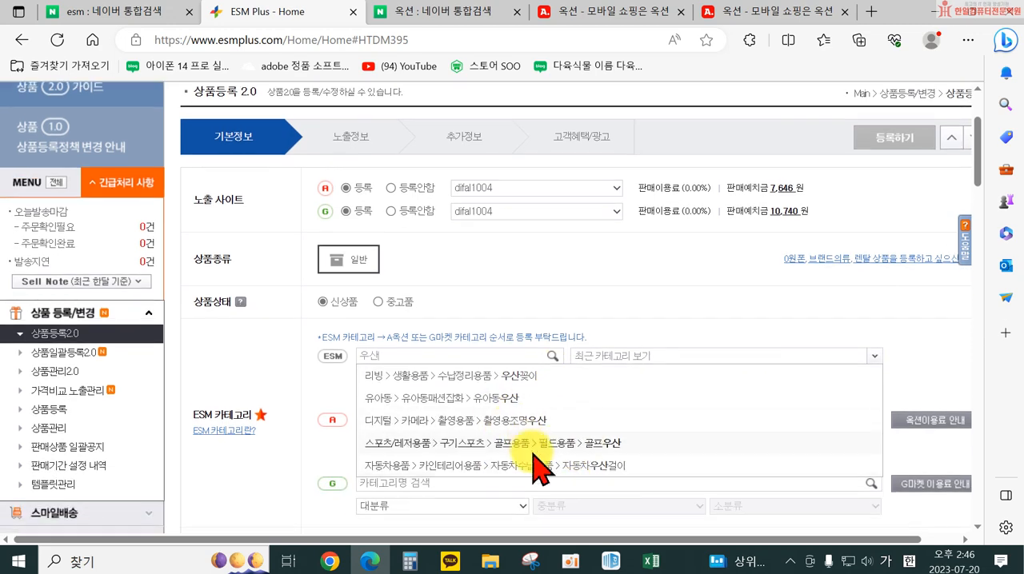
Try the ESM category 리빙 > 생활용품 > 수납정리용품 > 우산꽂이, switch its third level to 생활잡화 and review the options below it
{"action": "left_click", "coordinate": [634, 376]}
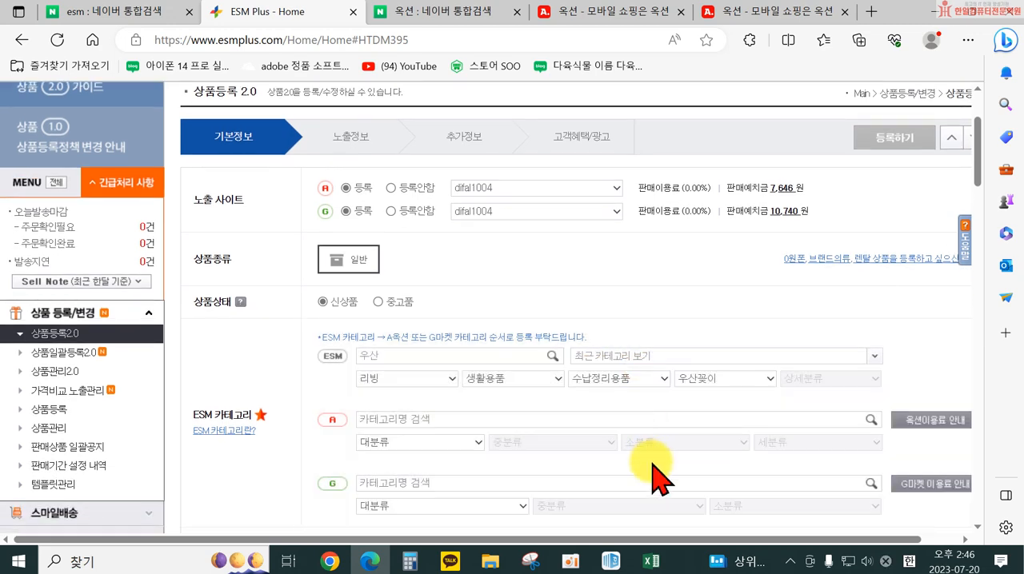
{"action": "left_click", "coordinate": [712, 379]}
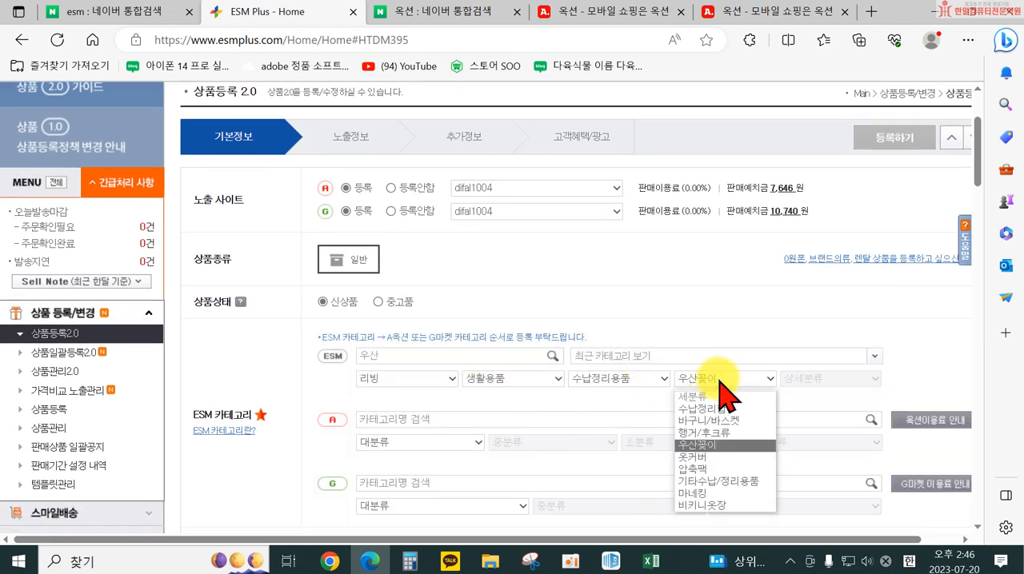
{"action": "left_click", "coordinate": [617, 379]}
{"action": "left_click", "coordinate": [617, 379]}
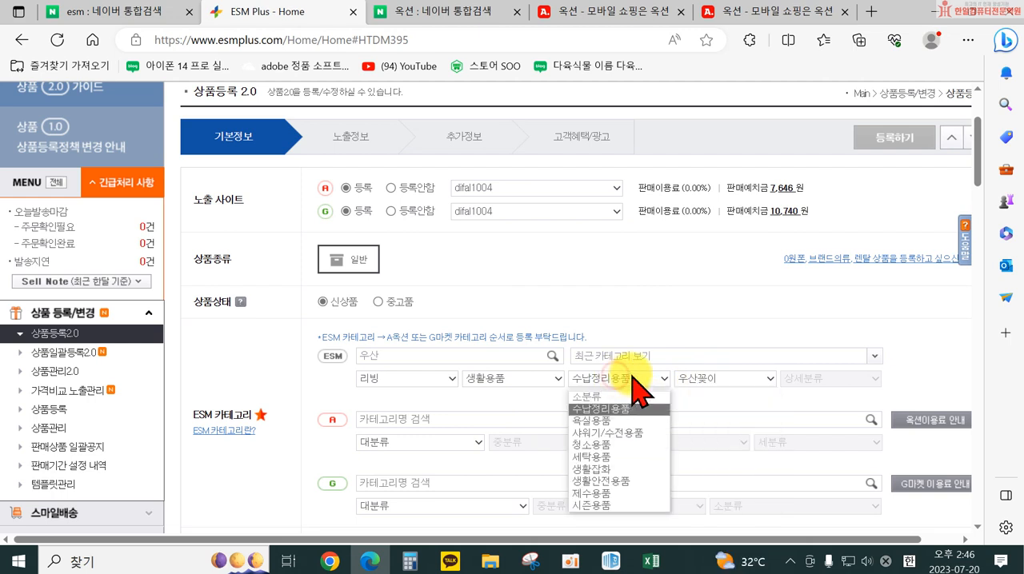
{"action": "left_click", "coordinate": [629, 470]}
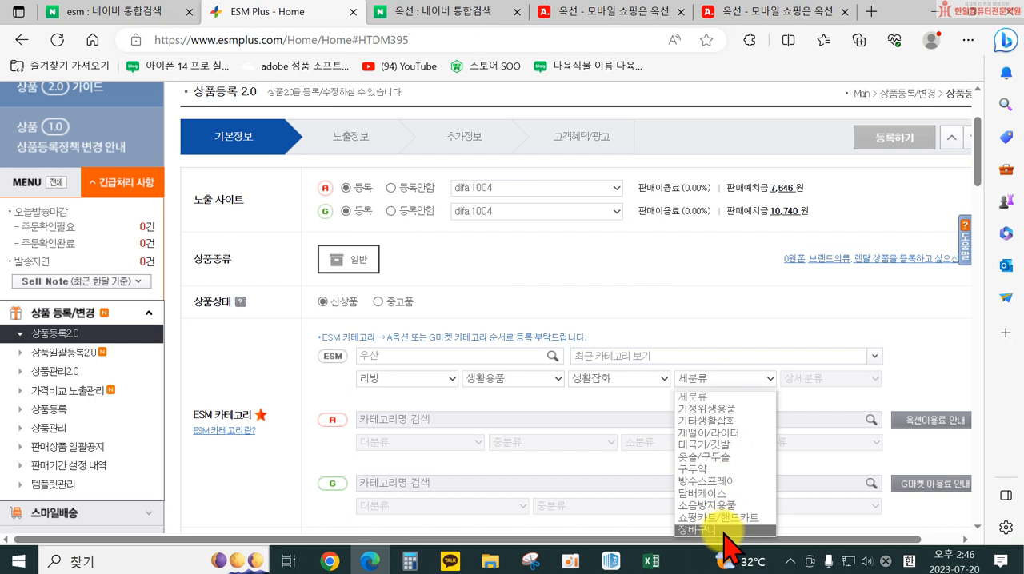
{"action": "left_click", "coordinate": [601, 378]}
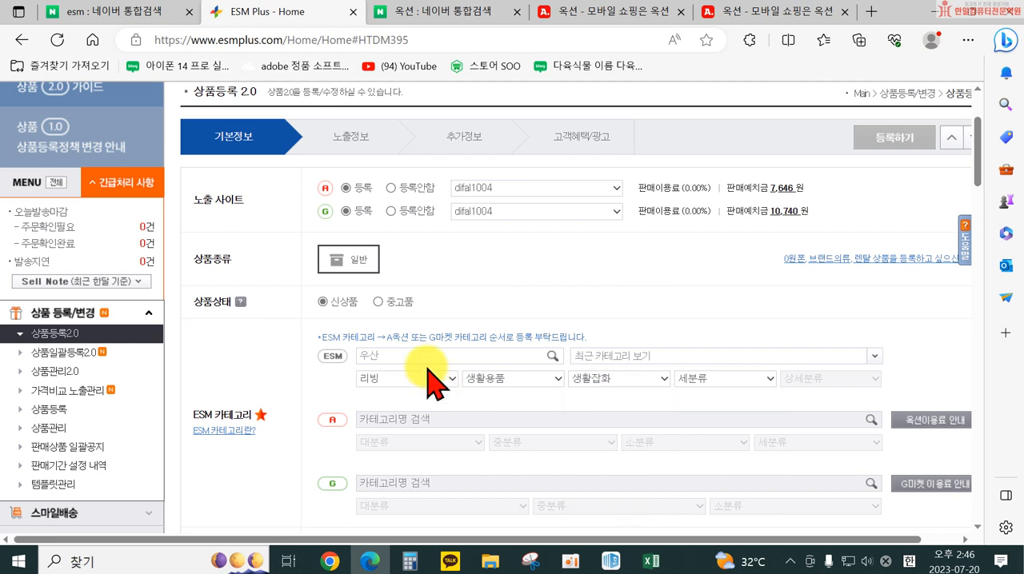
Search the ESM categories for 폼클렌징 and again for 클렌징
{"action": "left_click", "coordinate": [404, 355]}
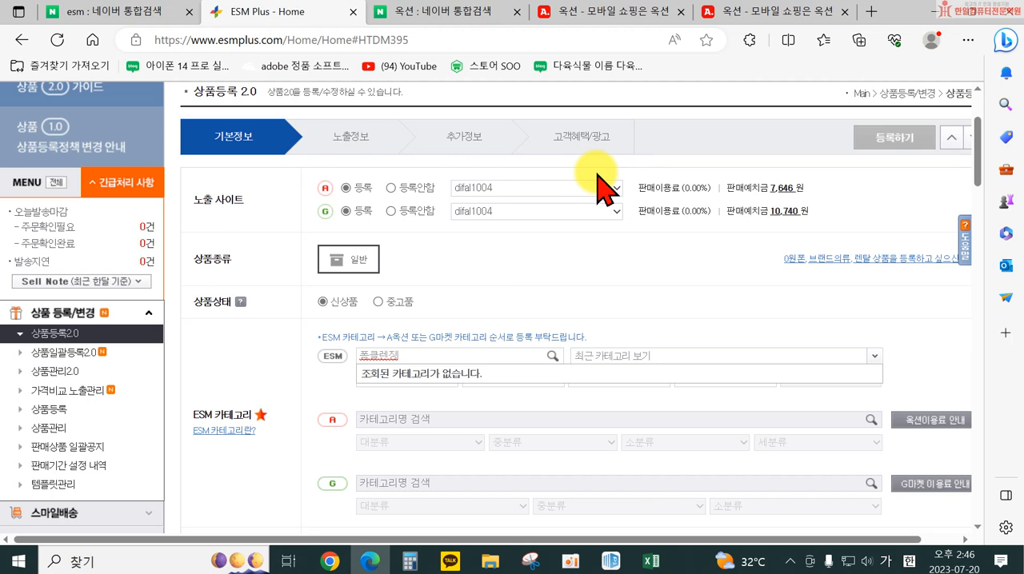
{"action": "key", "text": "BackSpace"}
{"action": "key", "text": "BackSpace"}
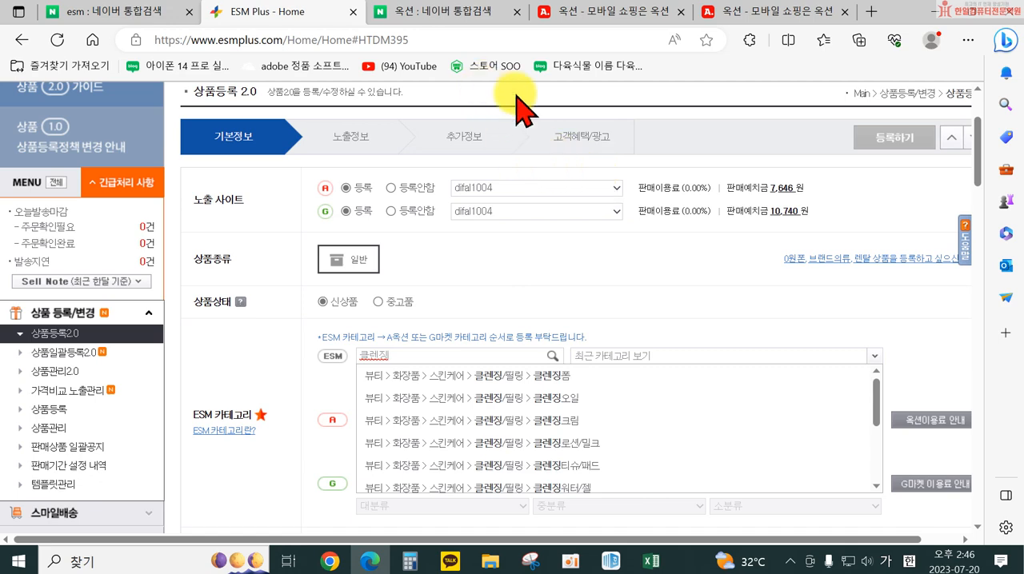
Look at the open Auction results for 거꾸로우산 and return to the ESM Plus product form
{"action": "left_click", "coordinate": [450, 11]}
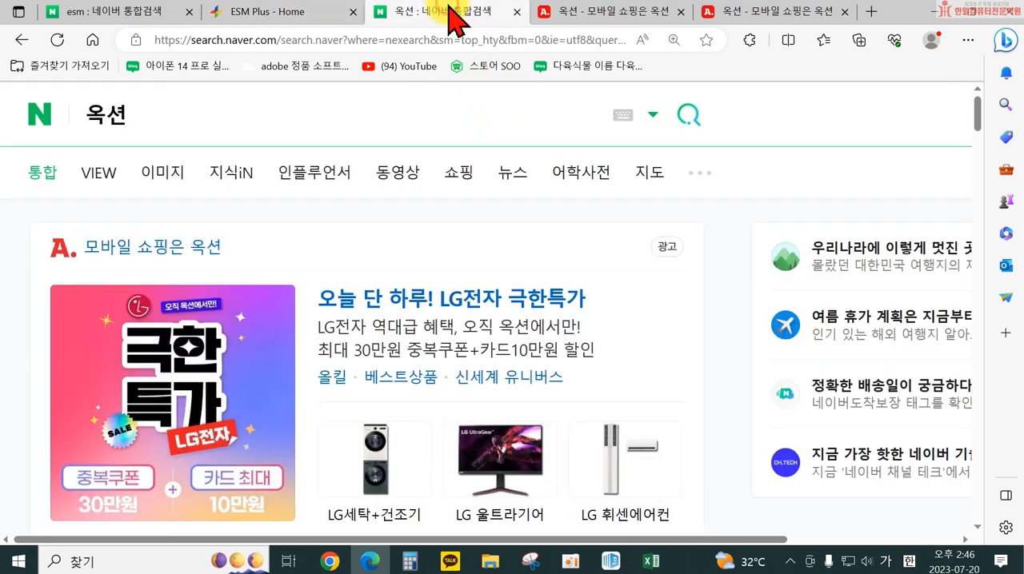
{"action": "left_click", "coordinate": [601, 14]}
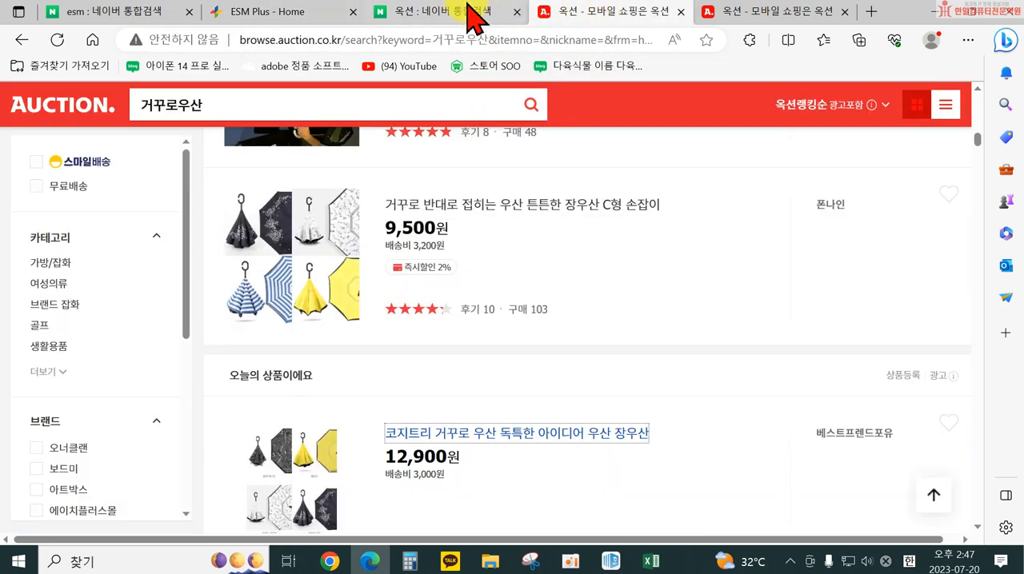
{"action": "left_click", "coordinate": [420, 13]}
{"action": "left_click", "coordinate": [312, 15]}
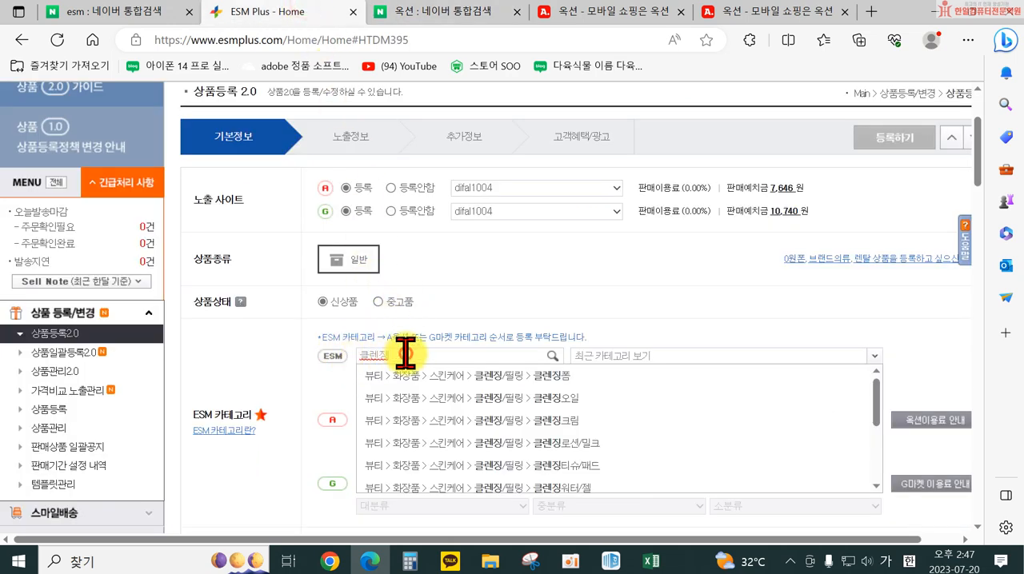
Search the ESM categories for 우산 and choose 스포츠/레저용품 > 구기스포츠 > 골프용품 > 필드용품 > 골프우산
{"action": "left_click_drag", "start_coordinate": [405, 353], "coordinate": [296, 354]}
{"action": "type", "text": "우산"}
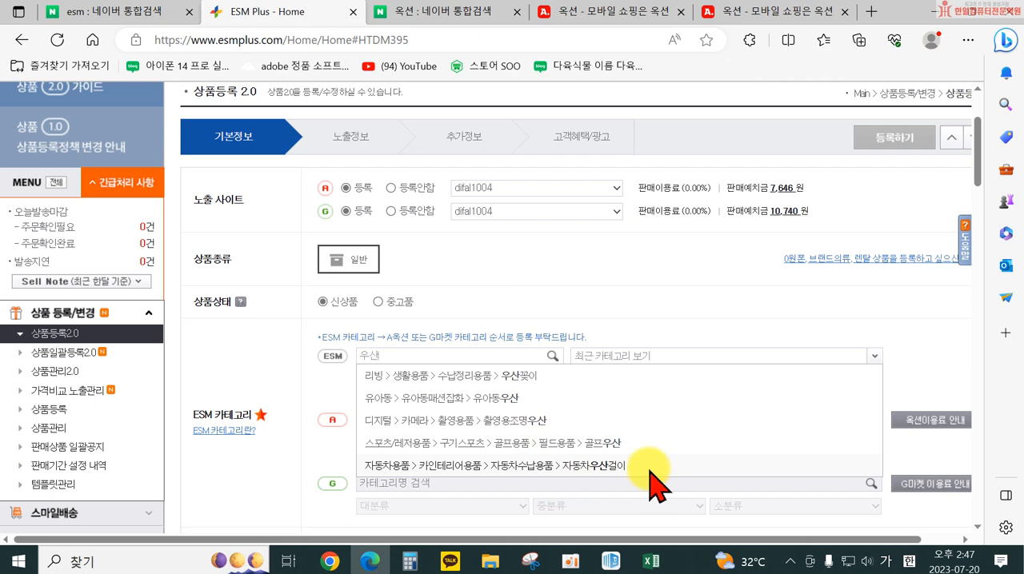
{"action": "left_click", "coordinate": [620, 444]}
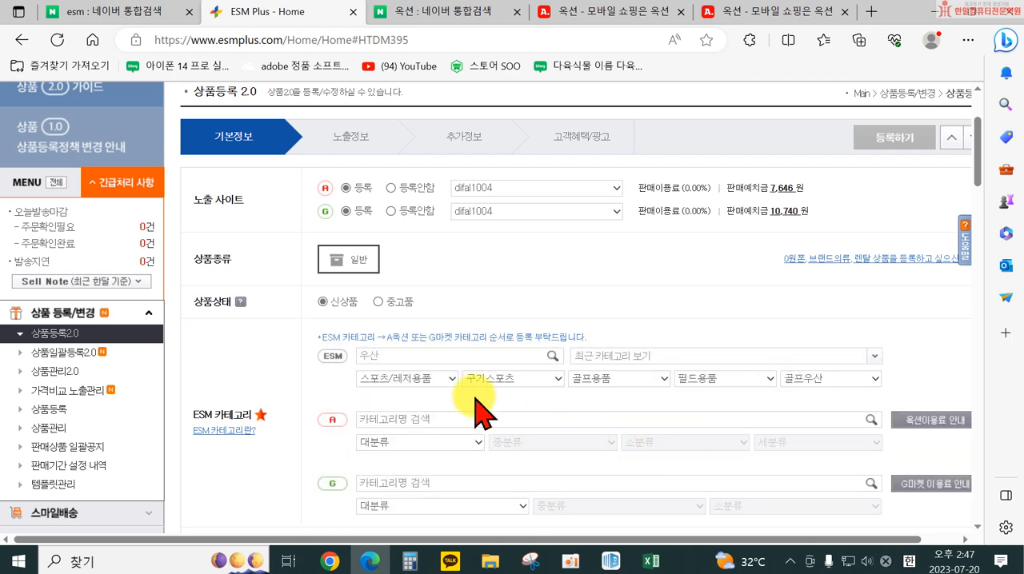
Set the Auction category to 골프 > 필드용품 > 골프우산
{"action": "left_click", "coordinate": [452, 442]}
{"action": "left_click", "coordinate": [451, 486]}
{"action": "left_click", "coordinate": [550, 443]}
{"action": "left_click", "coordinate": [560, 471]}
{"action": "left_click", "coordinate": [652, 445]}
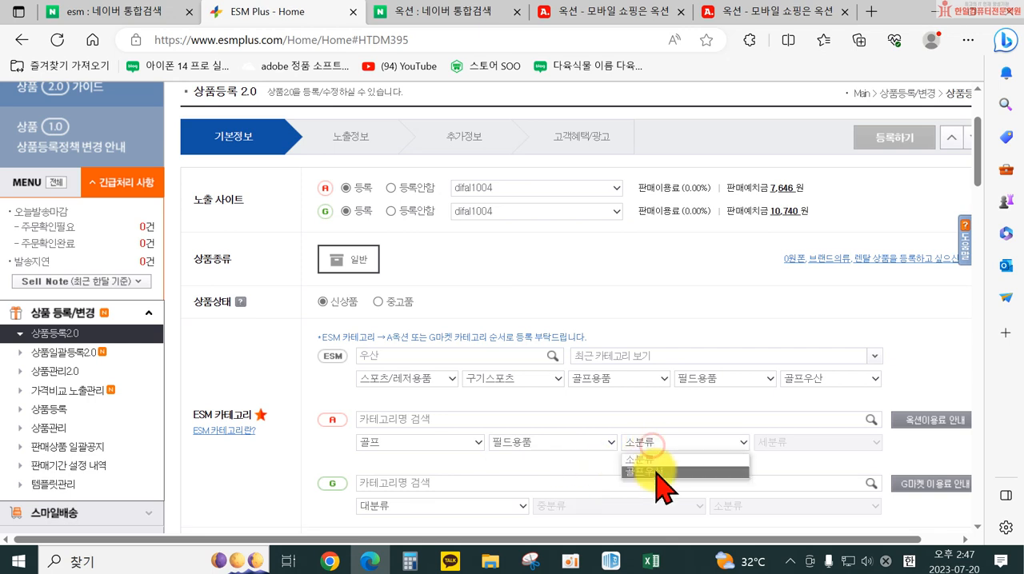
{"action": "left_click", "coordinate": [663, 485]}
Change the ESM main category to 패션잡화
{"action": "left_click", "coordinate": [395, 382]}
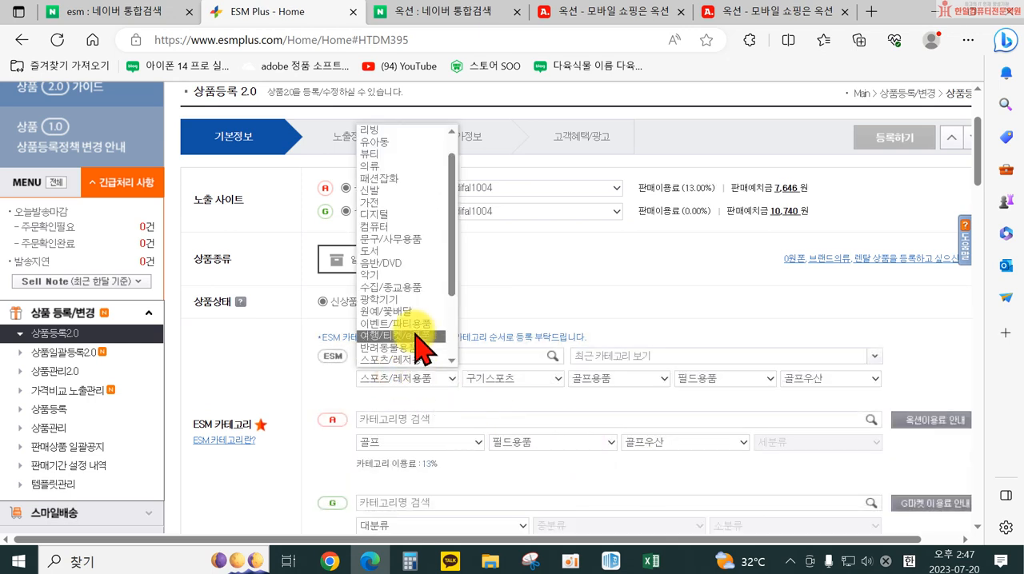
{"action": "scroll", "coordinate": [425, 322], "scroll_direction": "down", "scroll_amount": 2}
{"action": "scroll", "coordinate": [427, 332], "scroll_direction": "down", "scroll_amount": 1}
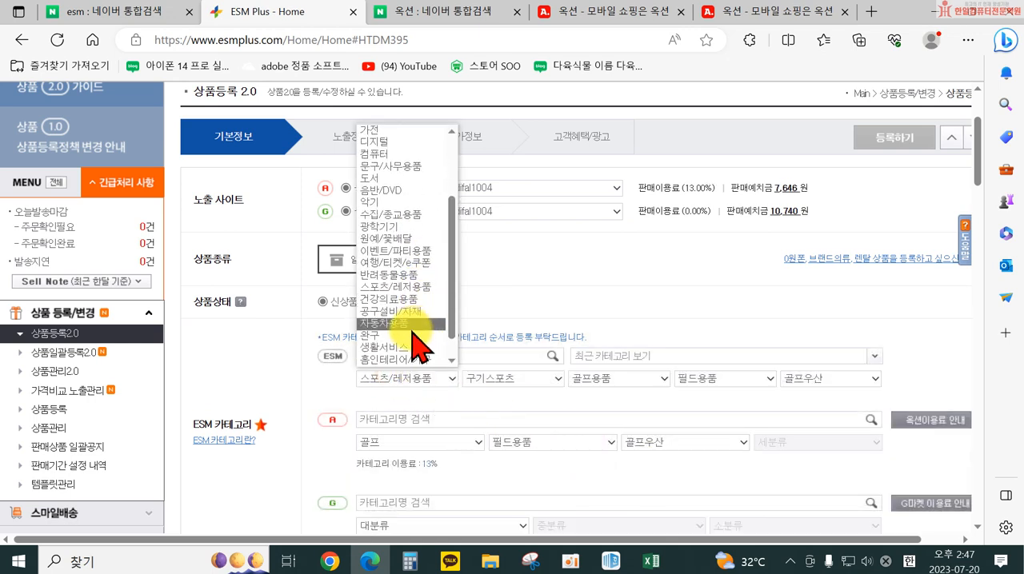
{"action": "scroll", "coordinate": [410, 336], "scroll_direction": "down", "scroll_amount": 1}
{"action": "scroll", "coordinate": [409, 336], "scroll_direction": "up", "scroll_amount": 2}
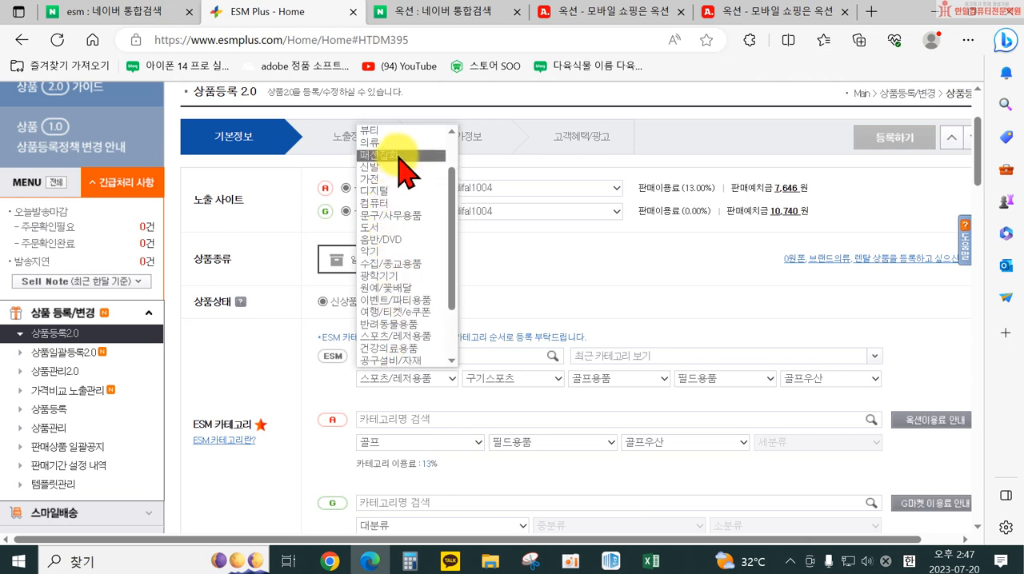
{"action": "left_click", "coordinate": [398, 155]}
Try 가방 and 스포츠잡화 as the second ESM level under 패션잡화 and check the subcategories of each
{"action": "left_click", "coordinate": [494, 379]}
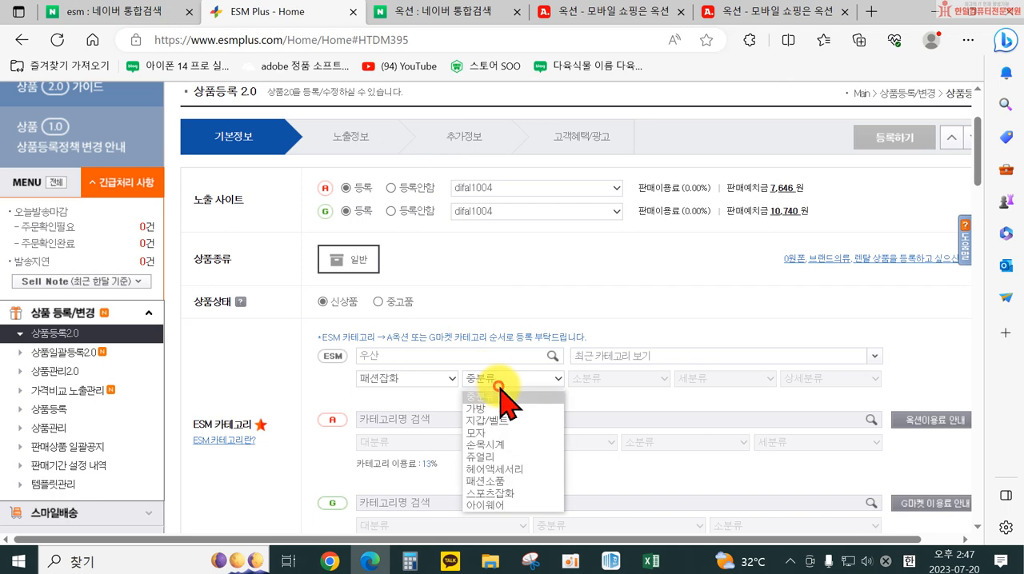
{"action": "left_click", "coordinate": [512, 408]}
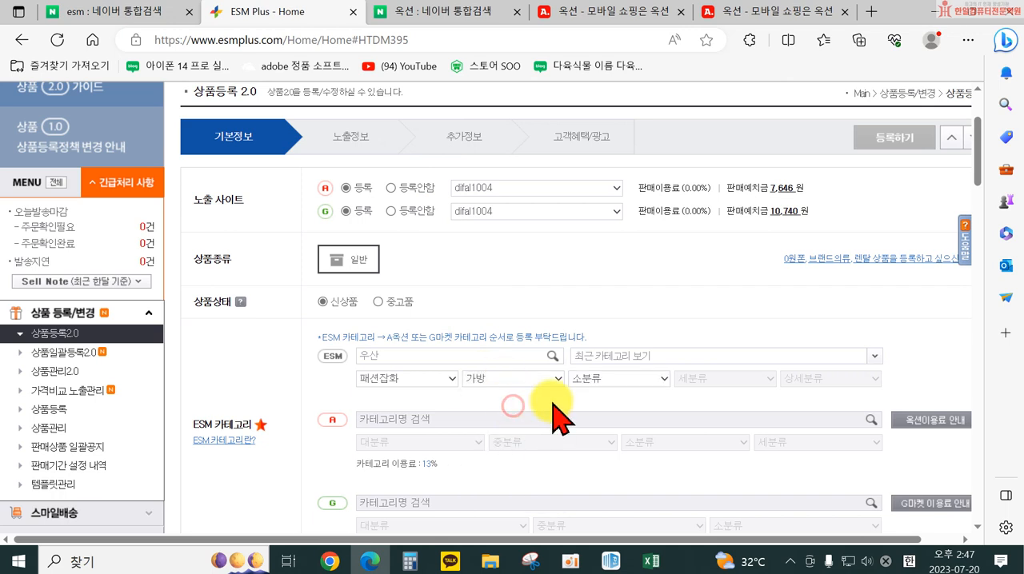
{"action": "left_click", "coordinate": [608, 378]}
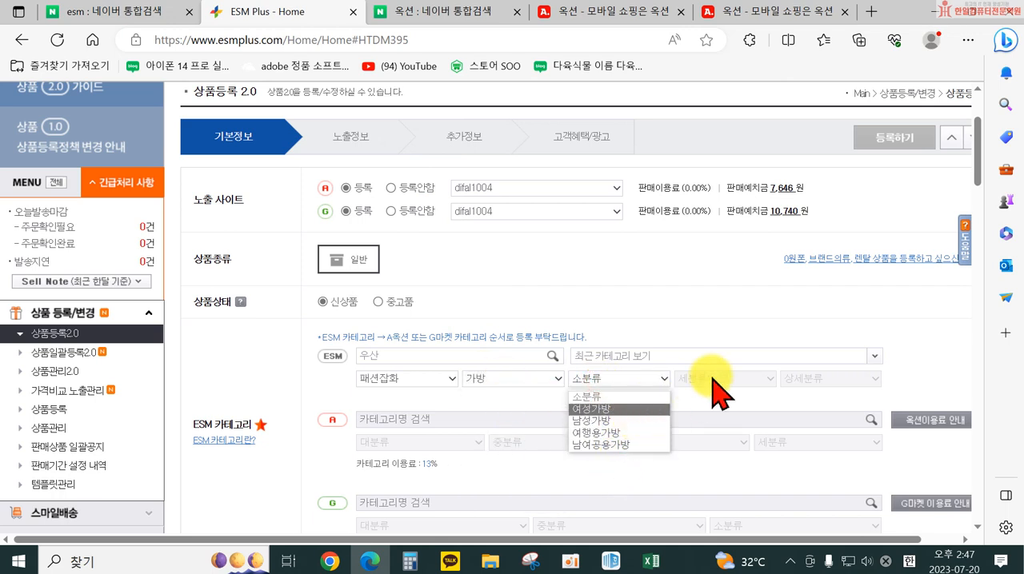
{"action": "left_click", "coordinate": [531, 374]}
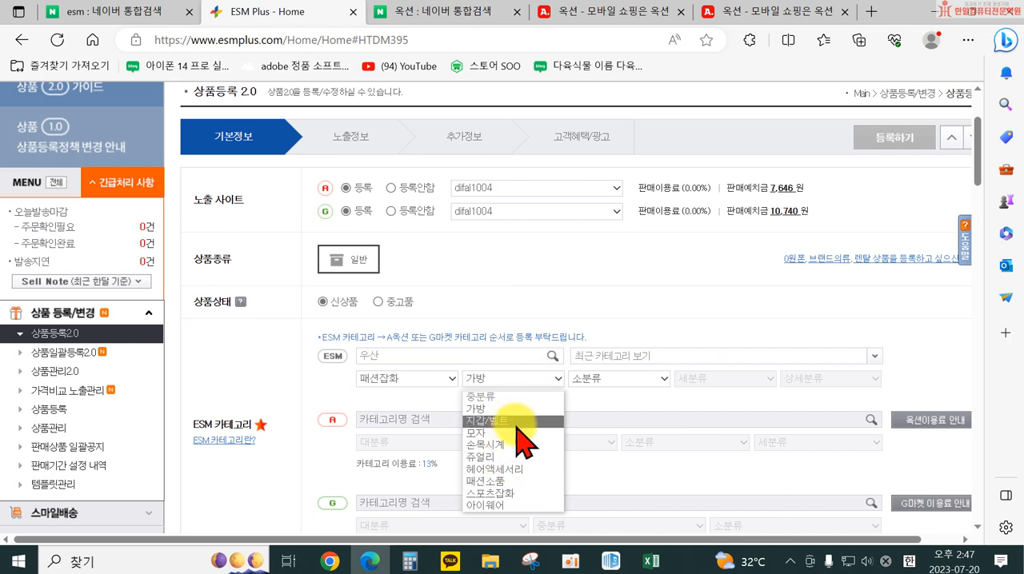
{"action": "left_click", "coordinate": [518, 494]}
{"action": "left_click", "coordinate": [605, 377]}
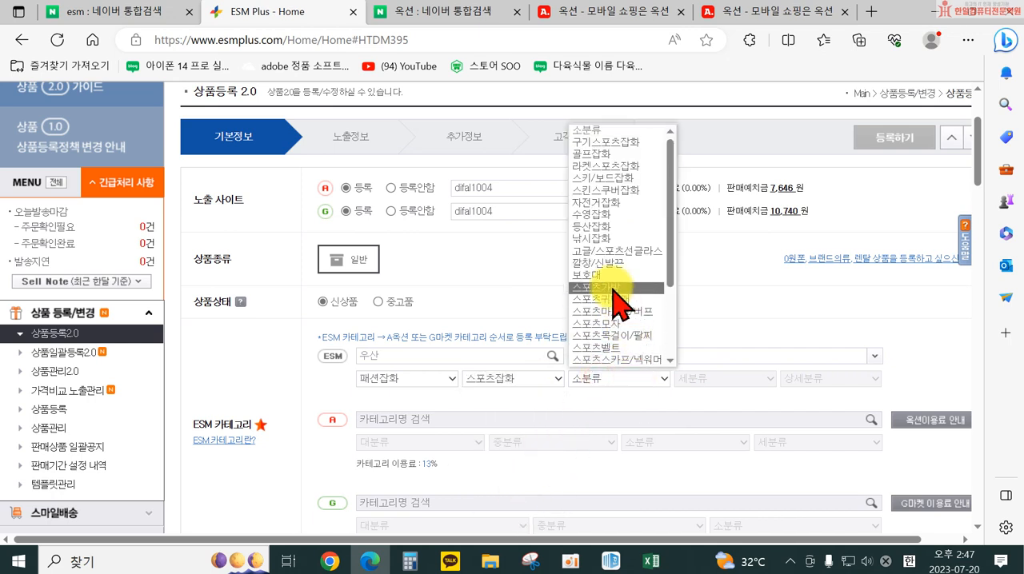
{"action": "scroll", "coordinate": [624, 307], "scroll_direction": "down", "scroll_amount": 4}
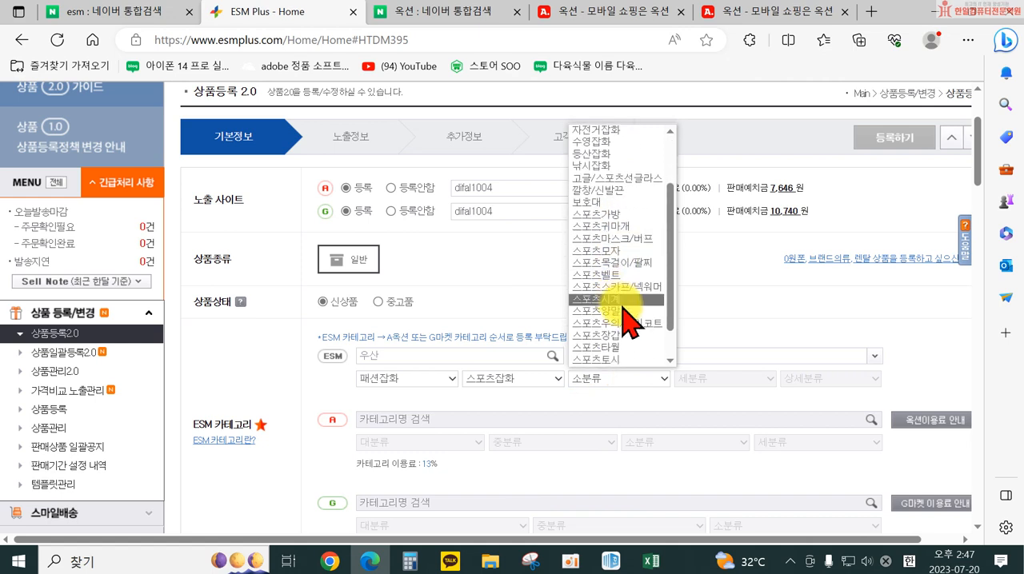
Set the second and third ESM category levels under 패션잡화 to 패션소품 > 시즌잡화
{"action": "left_click", "coordinate": [532, 379]}
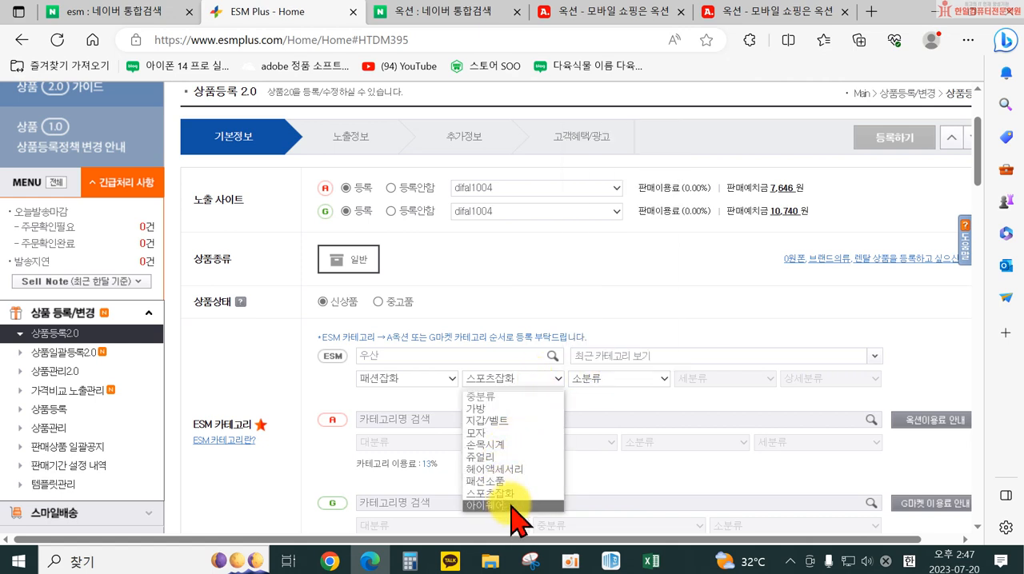
{"action": "left_click", "coordinate": [503, 480]}
{"action": "left_click", "coordinate": [631, 375]}
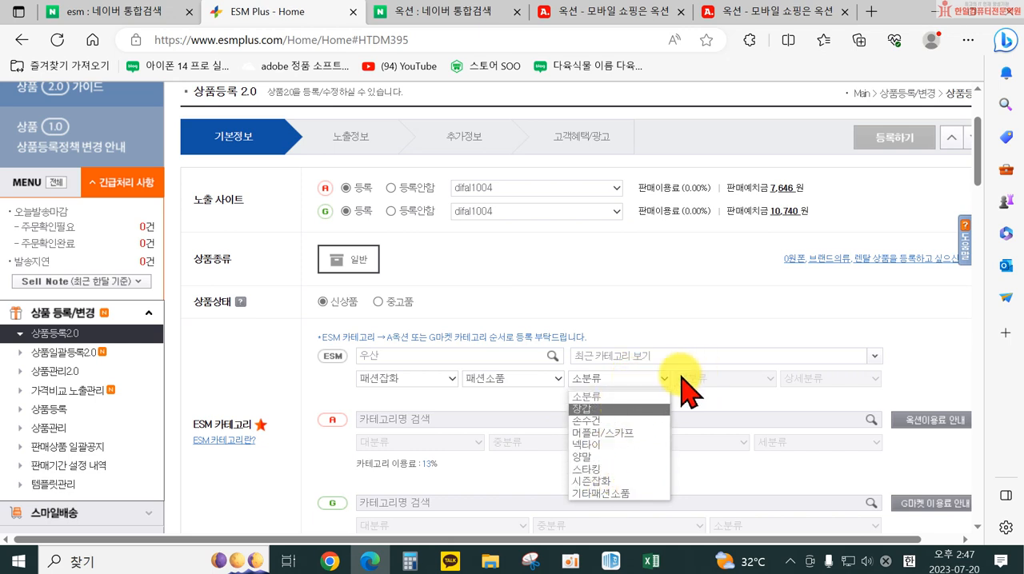
{"action": "left_click", "coordinate": [617, 481]}
Set the Auction category to 가방/잡화 > 우산/양산 > 우산
{"action": "left_click", "coordinate": [412, 442]}
{"action": "left_click", "coordinate": [447, 471]}
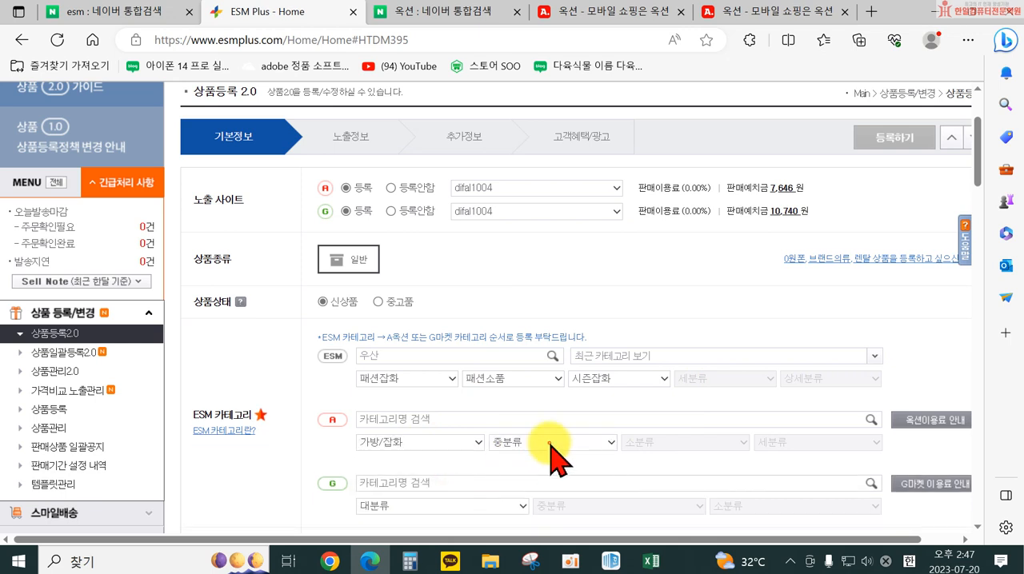
{"action": "left_click", "coordinate": [549, 442]}
{"action": "left_click", "coordinate": [545, 478]}
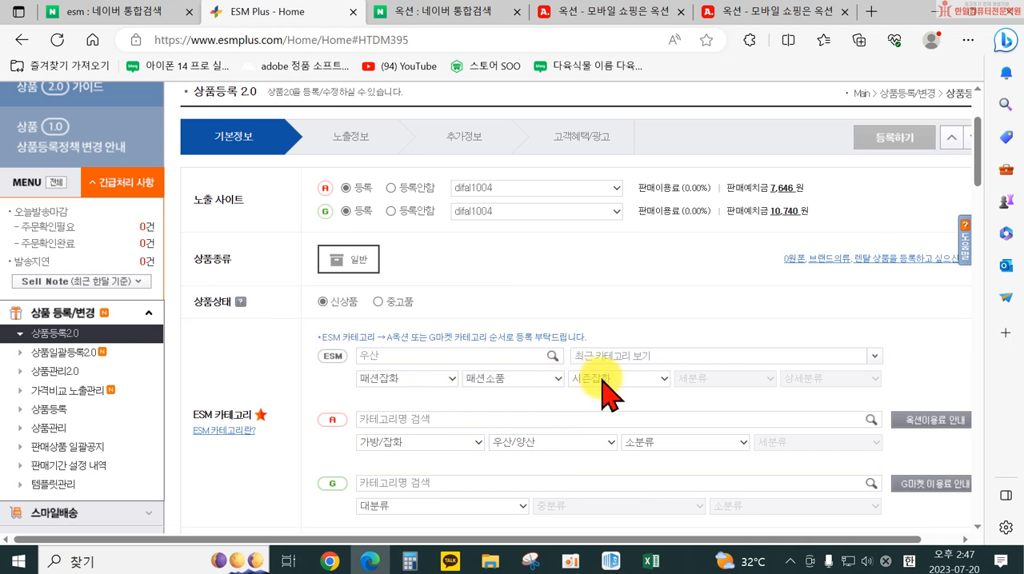
{"action": "left_click", "coordinate": [544, 444]}
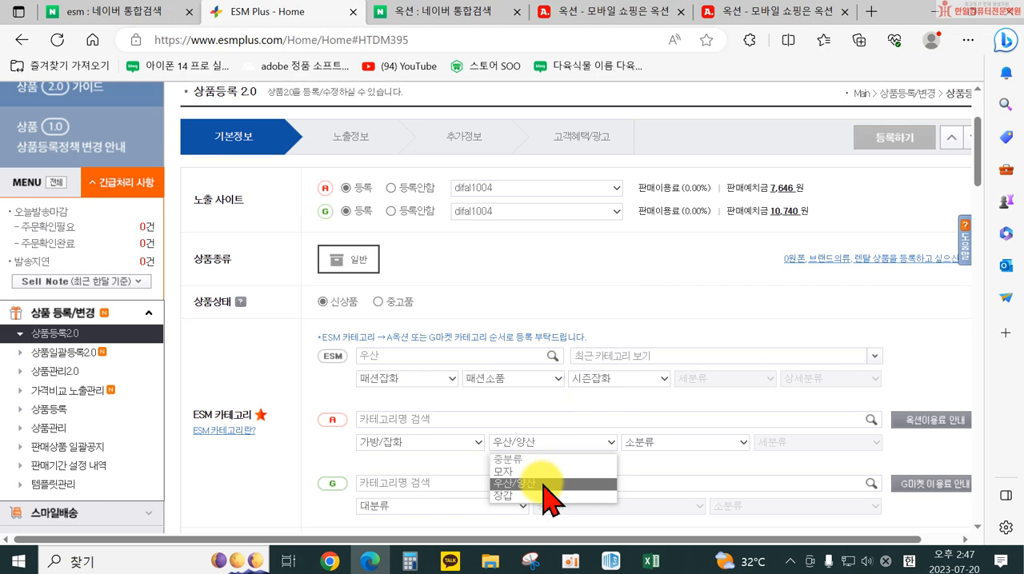
{"action": "left_click", "coordinate": [544, 485]}
{"action": "left_click", "coordinate": [650, 432]}
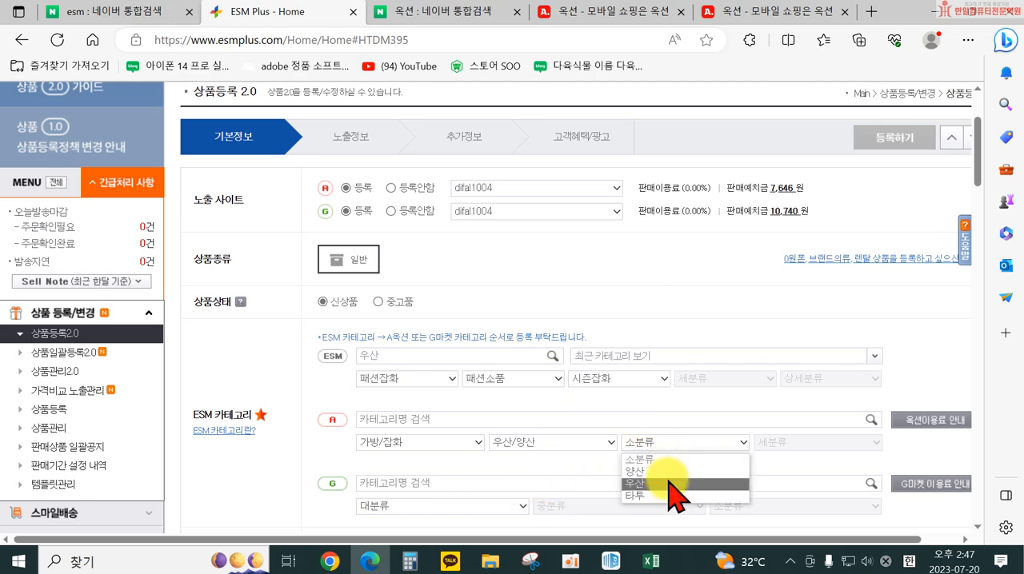
{"action": "left_click", "coordinate": [670, 484]}
Set the Gmarket category to 가방/잡화 > 우산/양산 > 장우산
{"action": "scroll", "coordinate": [628, 448], "scroll_direction": "down", "scroll_amount": 1}
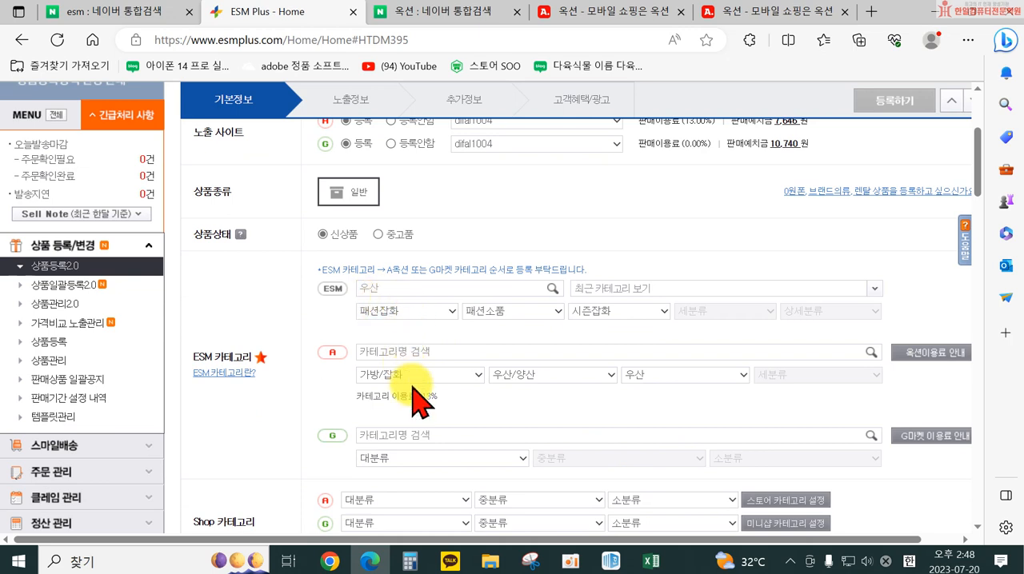
{"action": "left_click", "coordinate": [412, 458]}
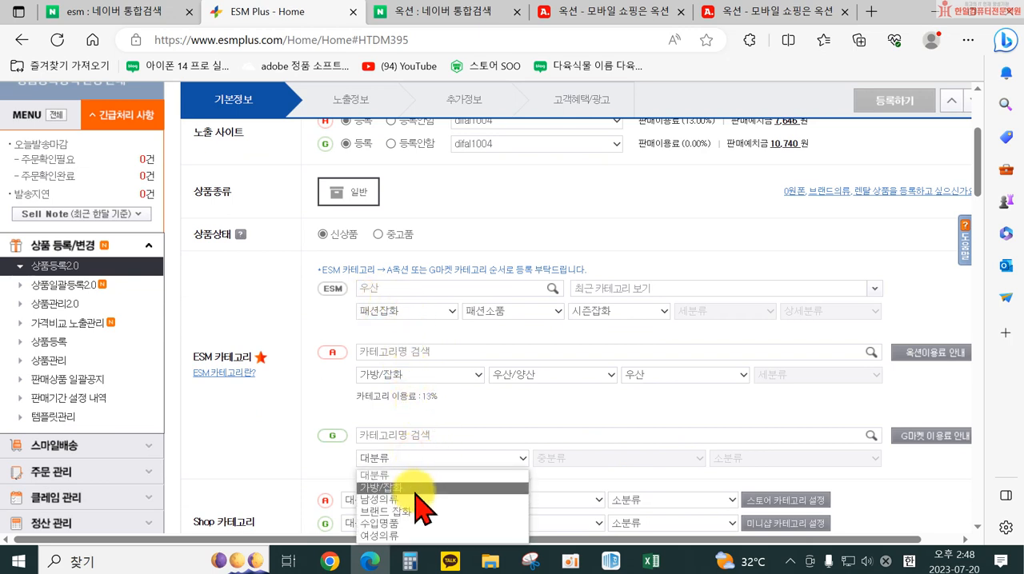
{"action": "left_click", "coordinate": [408, 487]}
{"action": "left_click", "coordinate": [588, 460]}
{"action": "left_click", "coordinate": [573, 489]}
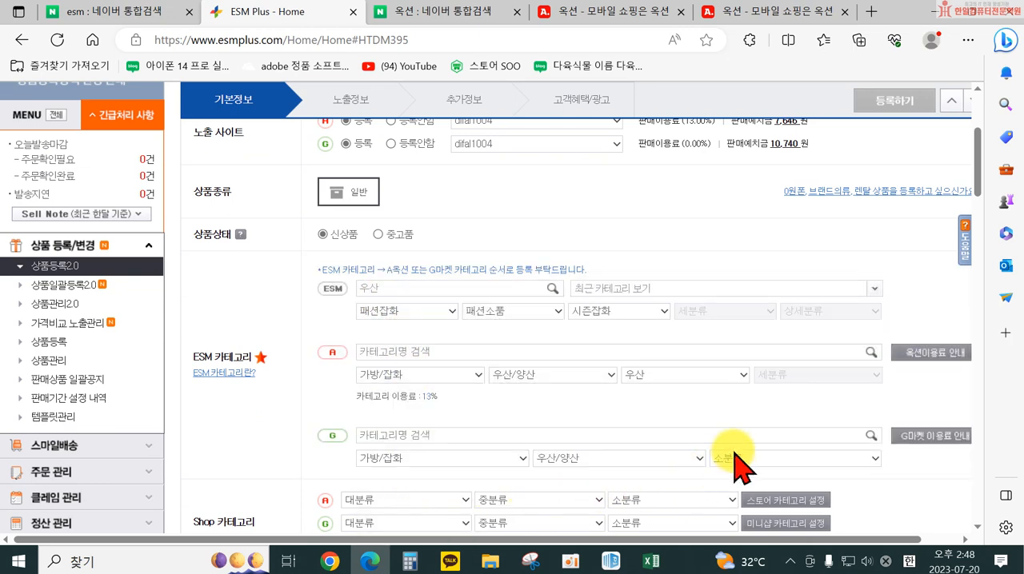
{"action": "left_click", "coordinate": [732, 459]}
{"action": "left_click", "coordinate": [760, 370]}
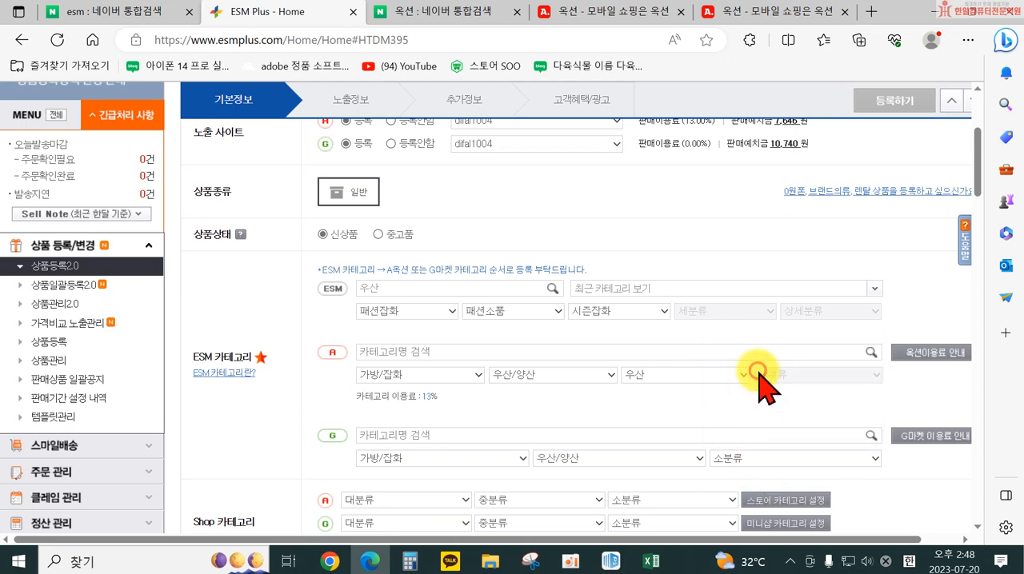
{"action": "left_click", "coordinate": [746, 458]}
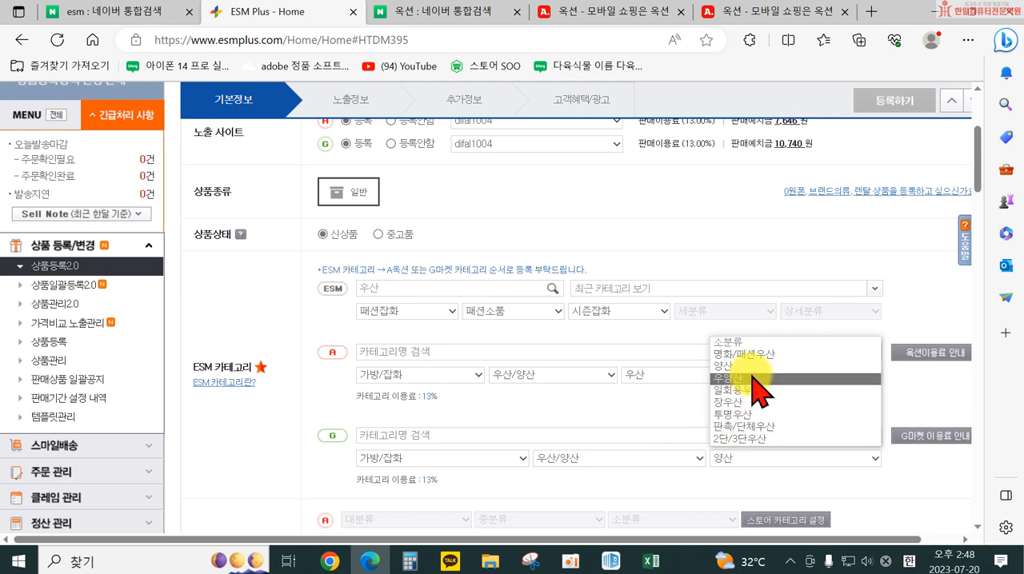
{"action": "left_click", "coordinate": [758, 403]}
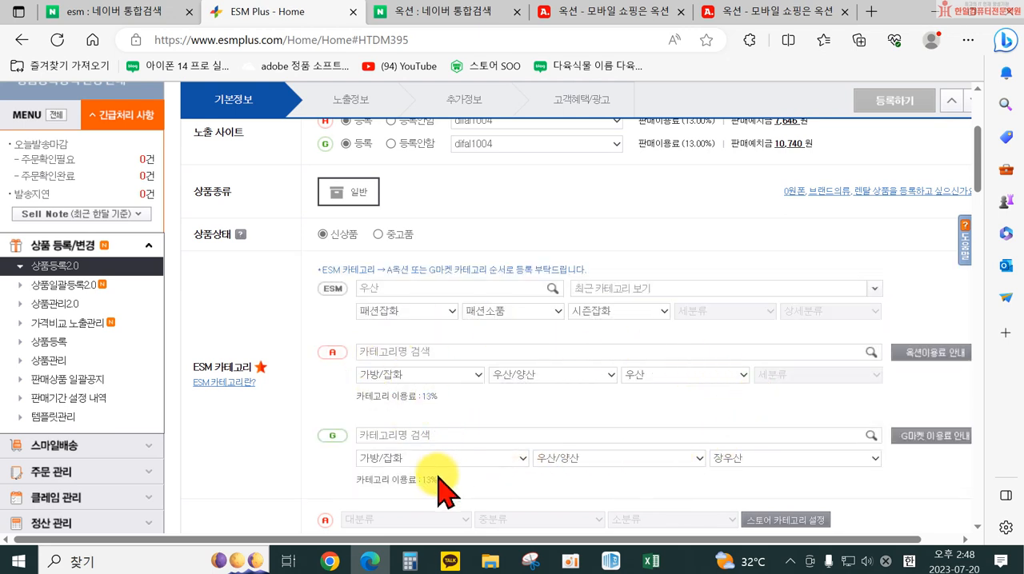
Open the Auction service fee guide to review the fee rates by category
{"action": "left_click", "coordinate": [924, 357]}
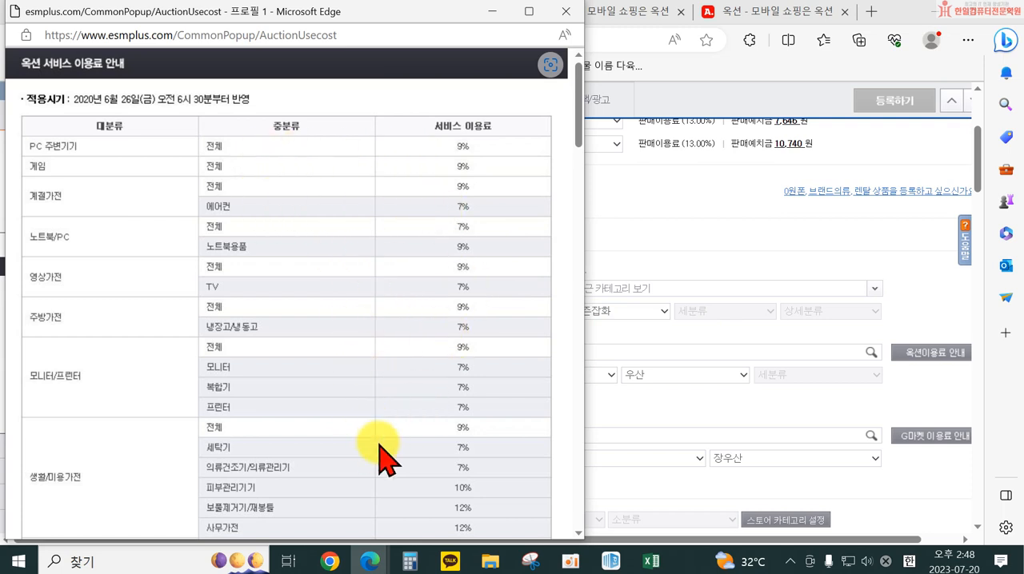
Read down the Auction fee rates by category and close the fee guide
{"action": "scroll", "coordinate": [398, 502], "scroll_direction": "down", "scroll_amount": 5}
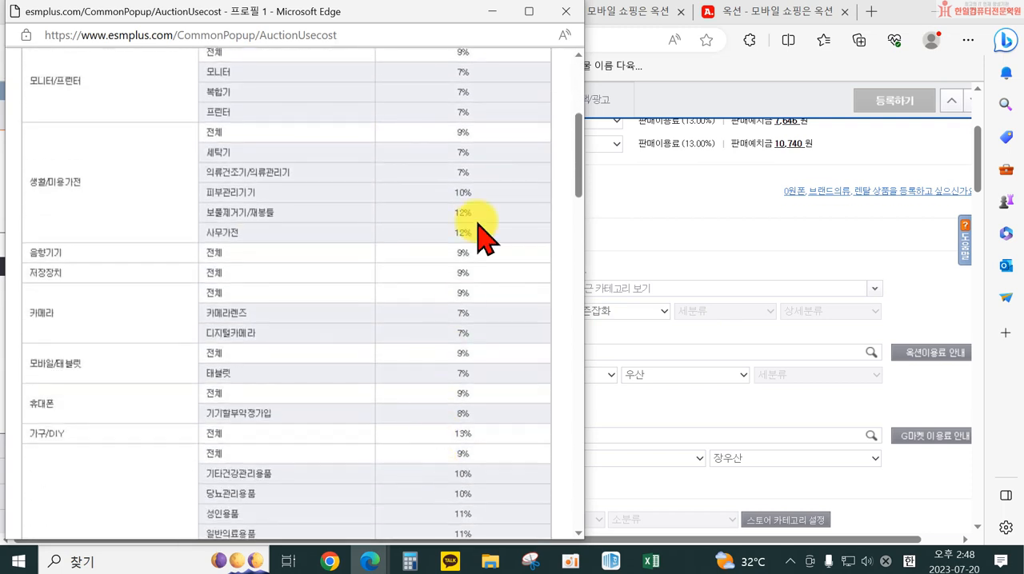
{"action": "left_click", "coordinate": [565, 11]}
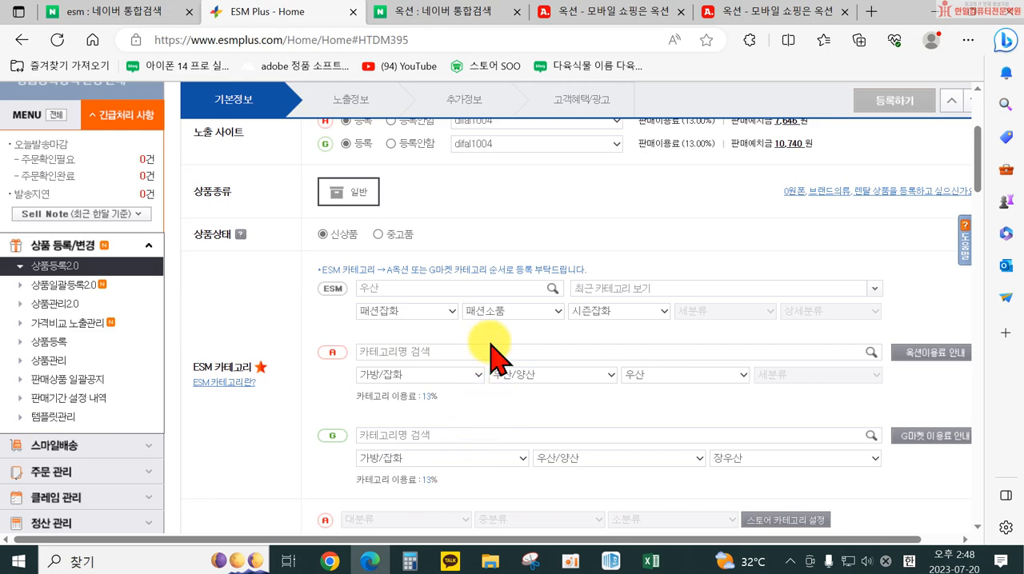
Examine the ESM category, Shop category, ESM brand and product name sections of the registration form
{"action": "scroll", "coordinate": [489, 358], "scroll_direction": "down", "scroll_amount": 1}
{"action": "scroll", "coordinate": [490, 346], "scroll_direction": "up", "scroll_amount": 2}
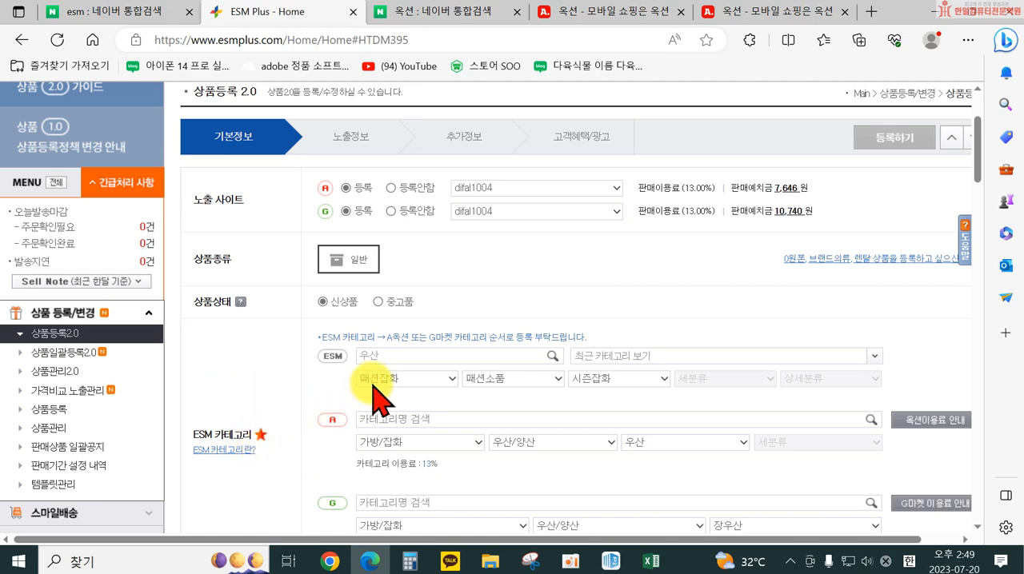
{"action": "scroll", "coordinate": [367, 384], "scroll_direction": "down", "scroll_amount": 2}
{"action": "scroll", "coordinate": [374, 392], "scroll_direction": "down", "scroll_amount": 1}
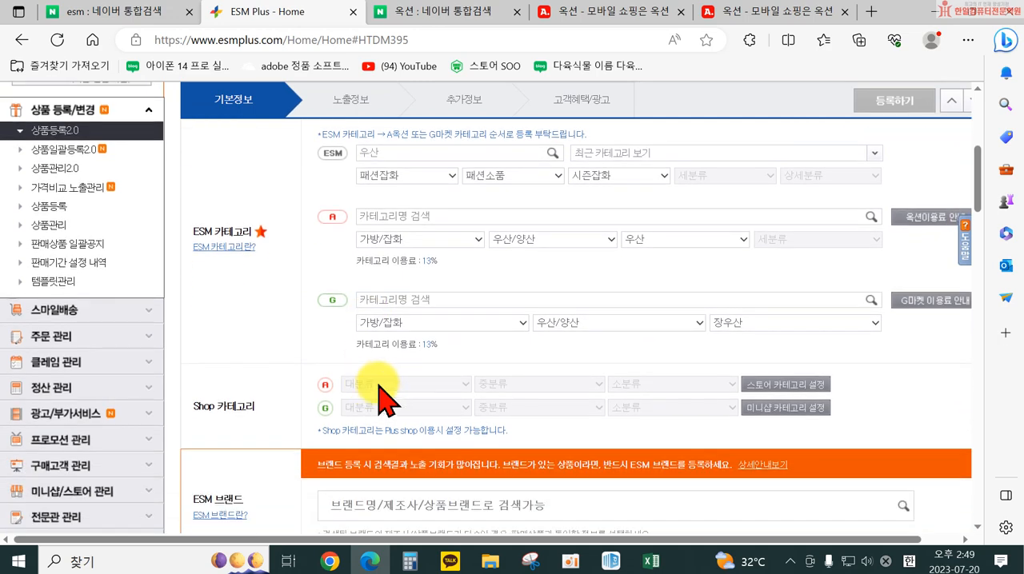
{"action": "scroll", "coordinate": [411, 429], "scroll_direction": "down", "scroll_amount": 1}
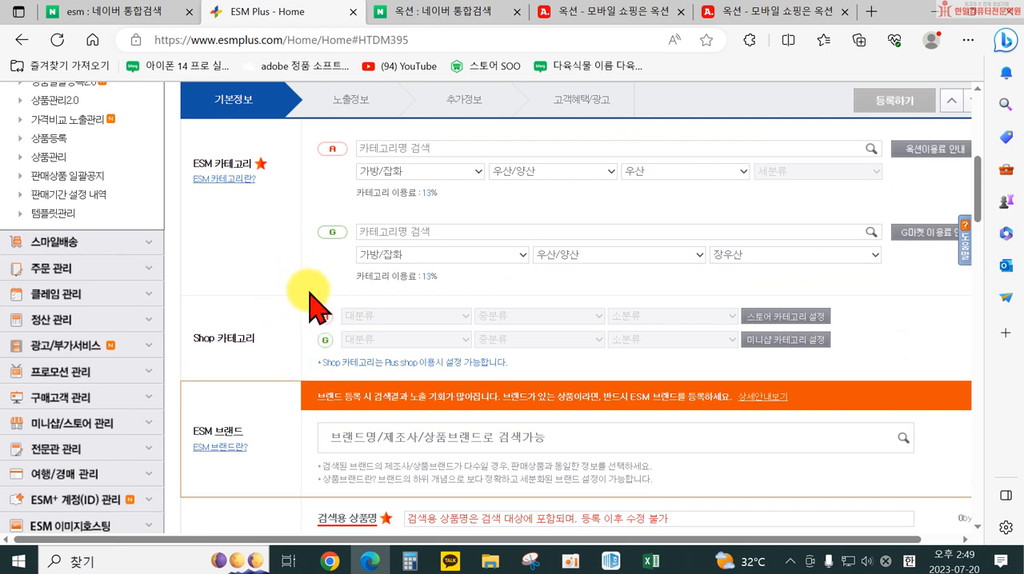
{"action": "scroll", "coordinate": [312, 302], "scroll_direction": "down", "scroll_amount": 1}
{"action": "scroll", "coordinate": [308, 294], "scroll_direction": "down", "scroll_amount": 2}
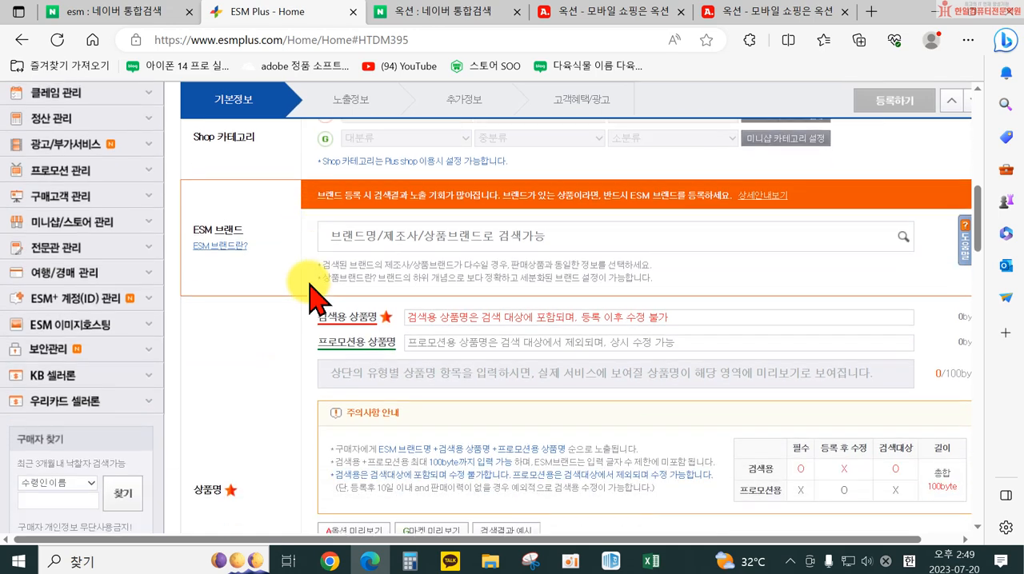
{"action": "scroll", "coordinate": [403, 308], "scroll_direction": "up", "scroll_amount": 1}
{"action": "scroll", "coordinate": [405, 308], "scroll_direction": "up", "scroll_amount": 1}
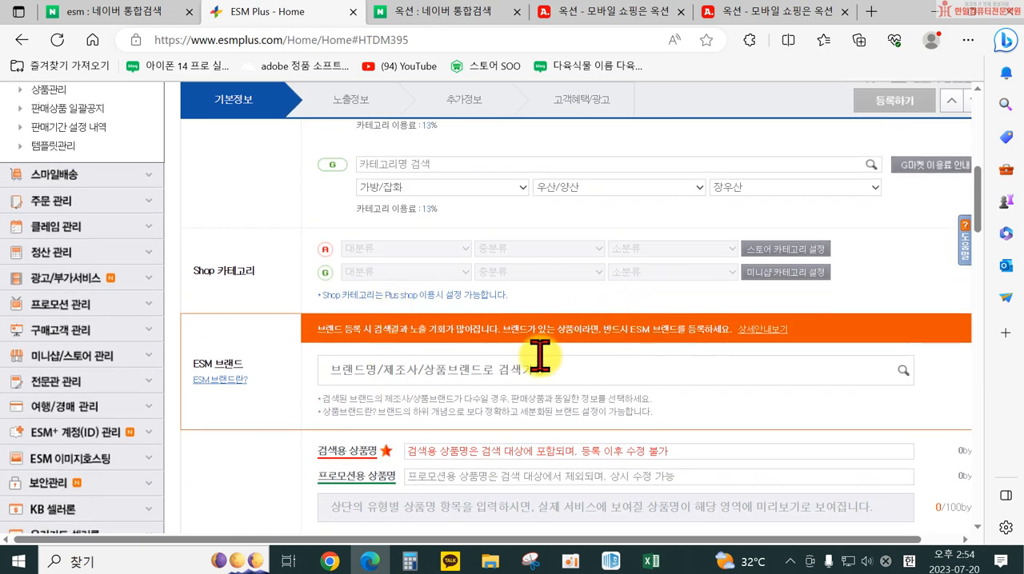
{"action": "scroll", "coordinate": [539, 416], "scroll_direction": "down", "scroll_amount": 3}
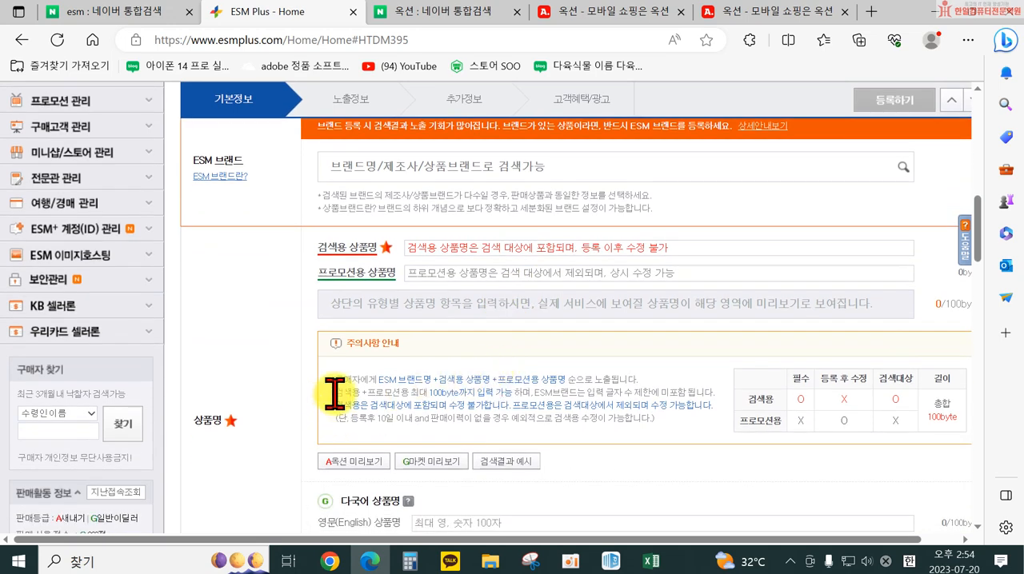
{"action": "scroll", "coordinate": [324, 344], "scroll_direction": "up", "scroll_amount": 1}
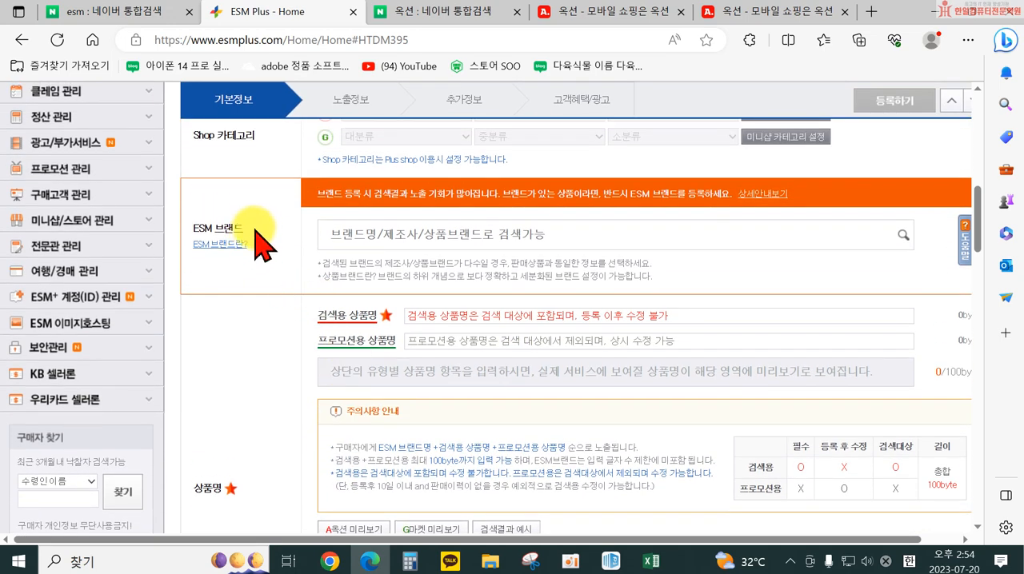
{"action": "scroll", "coordinate": [303, 400], "scroll_direction": "down", "scroll_amount": 1}
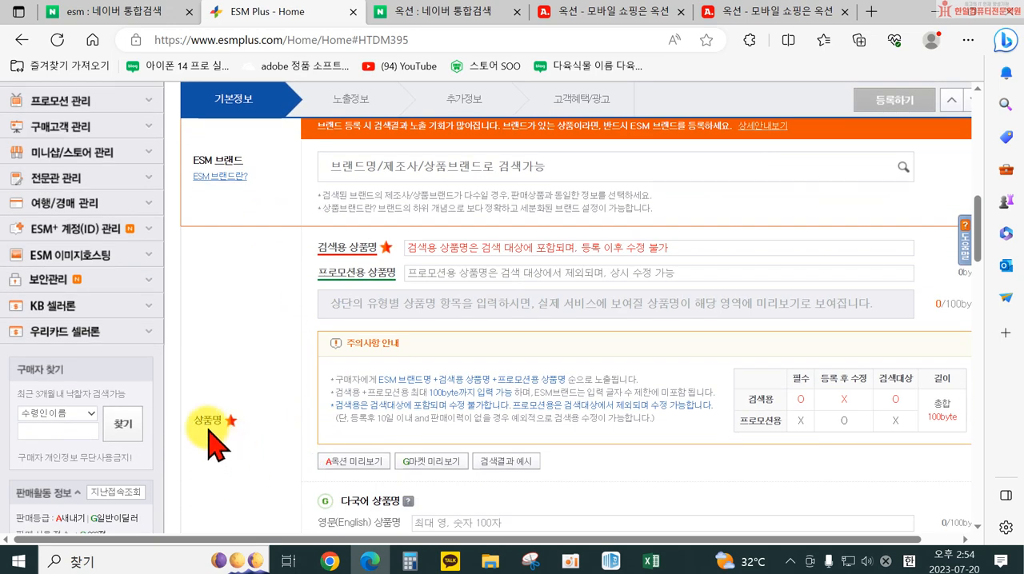
Check the note on editing the name after registration and enter 거꾸로우산 튼튼한 장우산 as the 검색용 상품명
{"action": "left_click", "coordinate": [416, 247]}
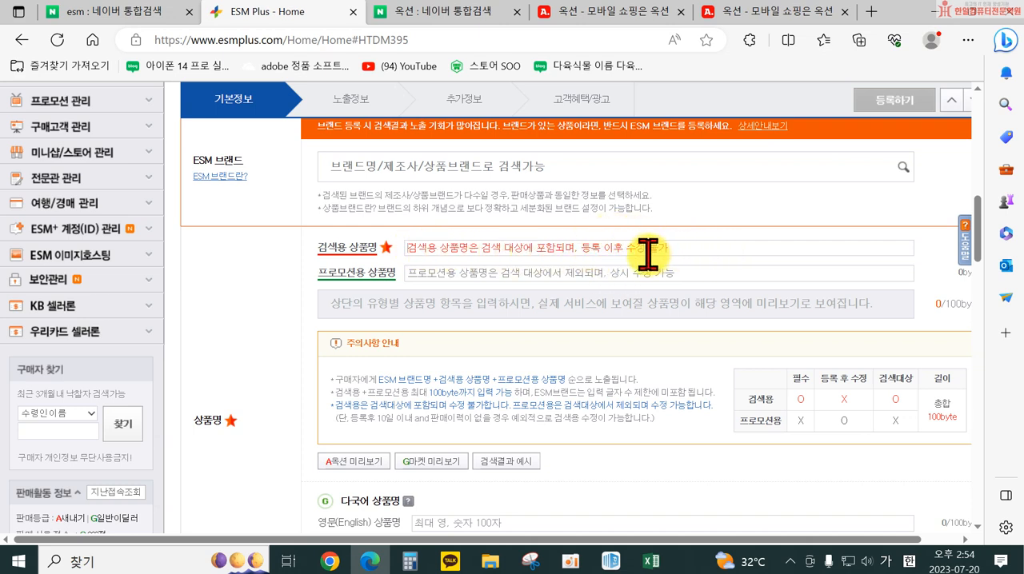
{"action": "left_click_drag", "start_coordinate": [348, 421], "coordinate": [465, 422]}
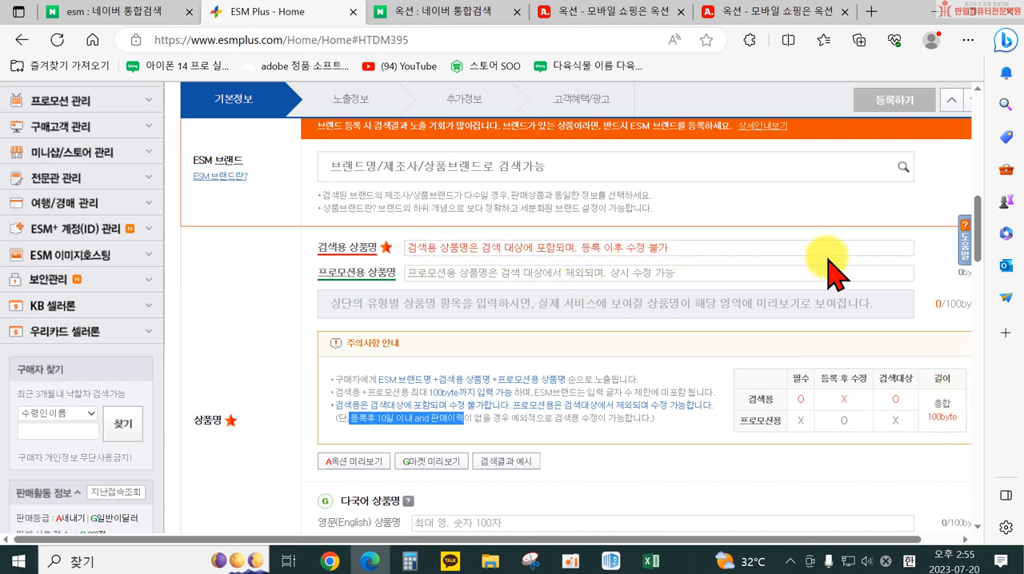
{"action": "left_click", "coordinate": [663, 247]}
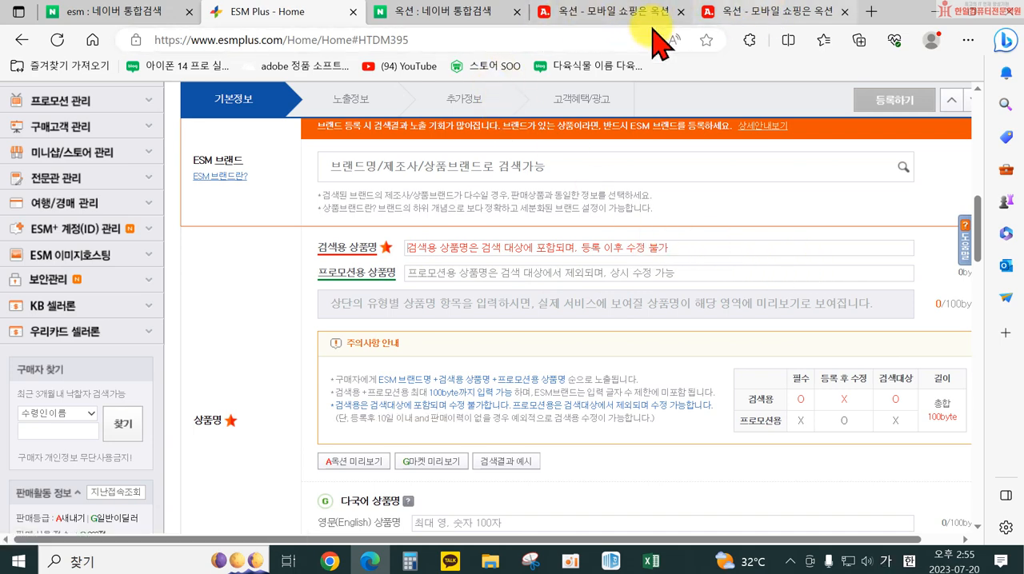
{"action": "scroll", "coordinate": [645, 251], "scroll_direction": "up", "scroll_amount": 3}
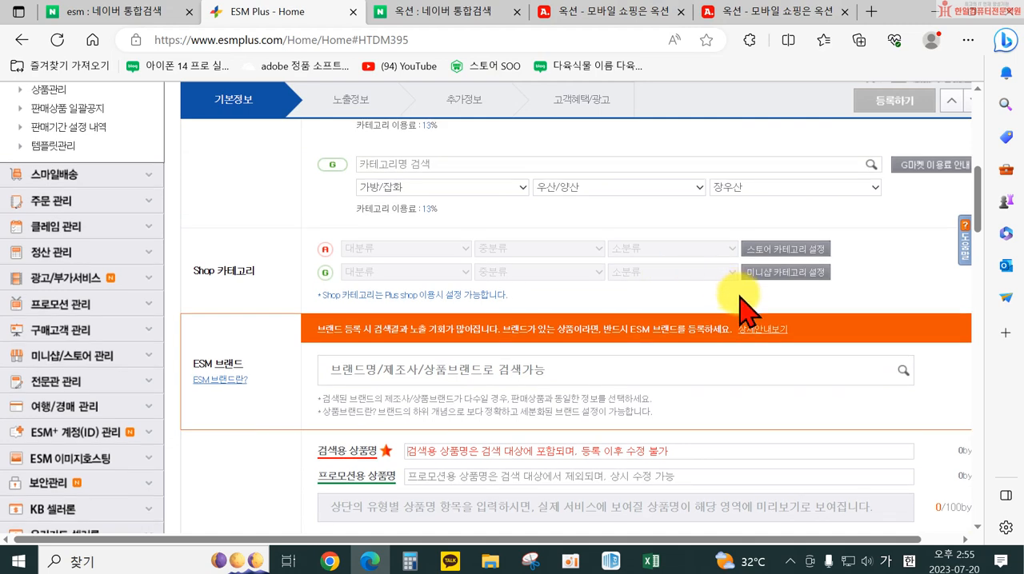
{"action": "scroll", "coordinate": [743, 311], "scroll_direction": "down", "scroll_amount": 2}
{"action": "type", "text": "ㄱ"}
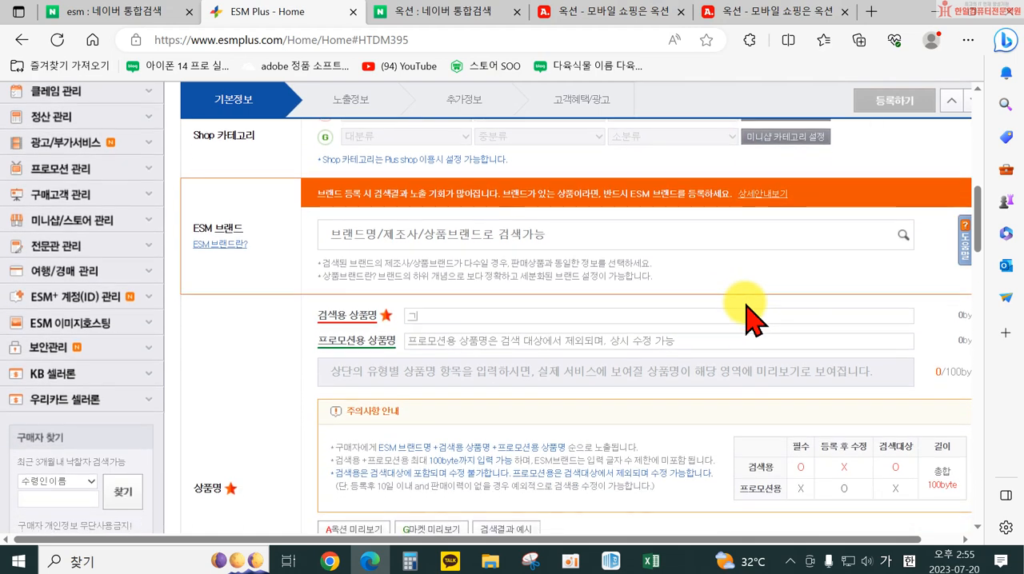
{"action": "type", "text": "ㅓ"}
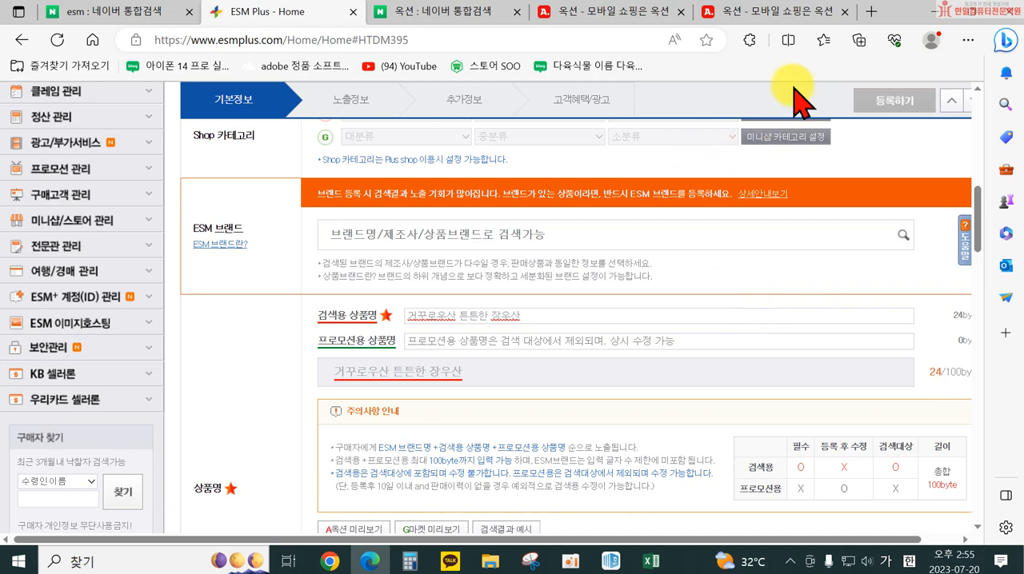
Switch to the Naver search results for esm and clear the search query
{"action": "left_click", "coordinate": [138, 19]}
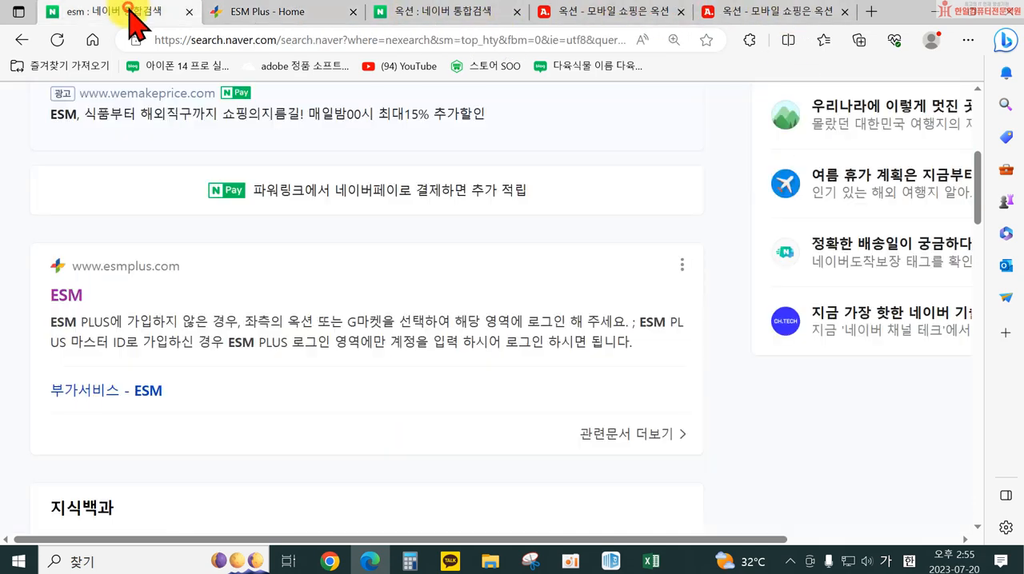
{"action": "scroll", "coordinate": [216, 152], "scroll_direction": "up", "scroll_amount": 5}
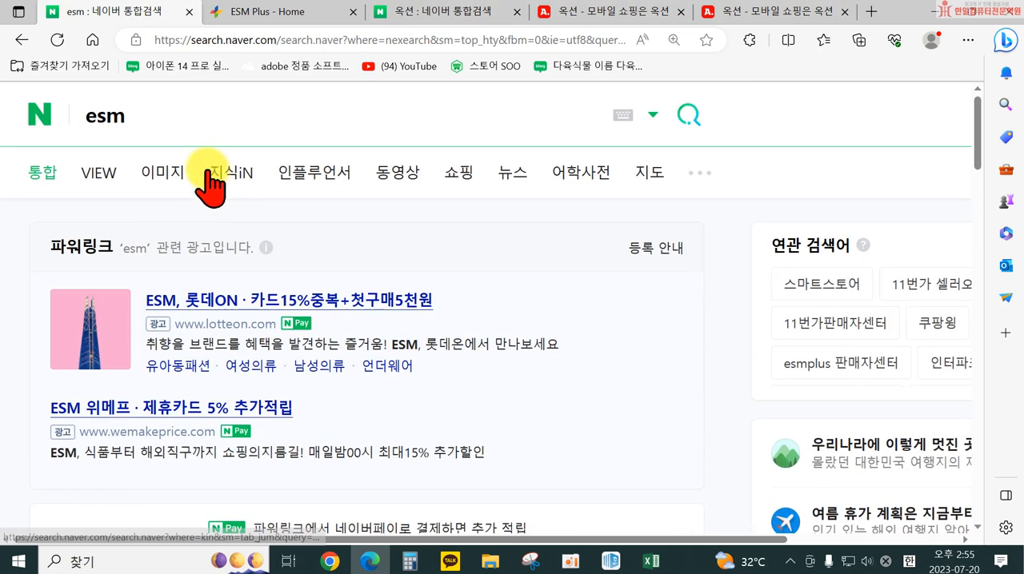
{"action": "double_click", "coordinate": [142, 118]}
{"action": "key", "text": "BackSpace"}
{"action": "type", "text": "판다랭ㅋㅡ"}
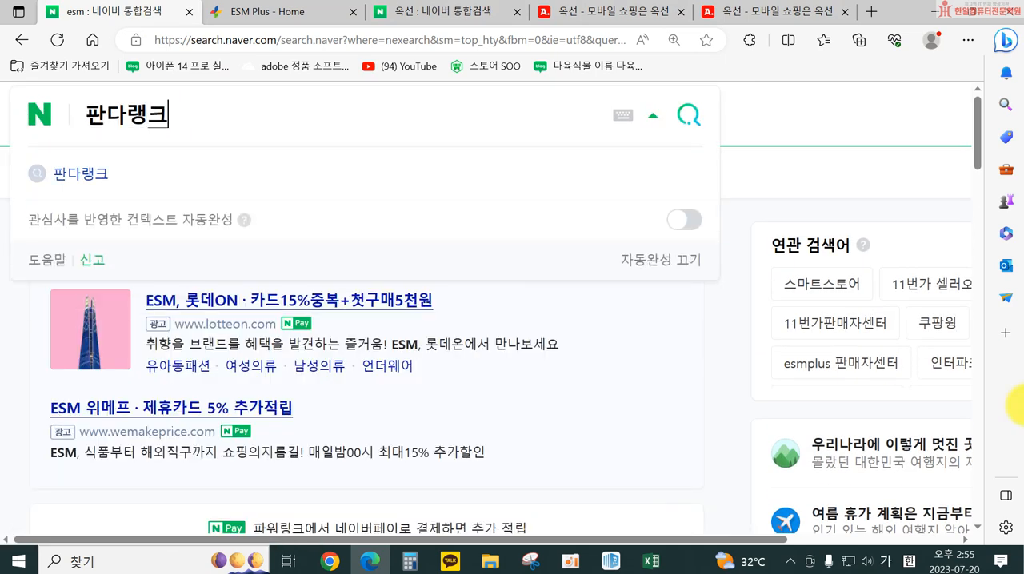
{"action": "key", "text": "BackSpace"}
{"action": "key", "text": "BackSpace"}
{"action": "key", "text": "BackSpace"}
{"action": "key", "text": "BackSpace"}
Search Naver for 아이템스카우트 and open the itemscout.io site from the results
{"action": "type", "text": "아이템"}
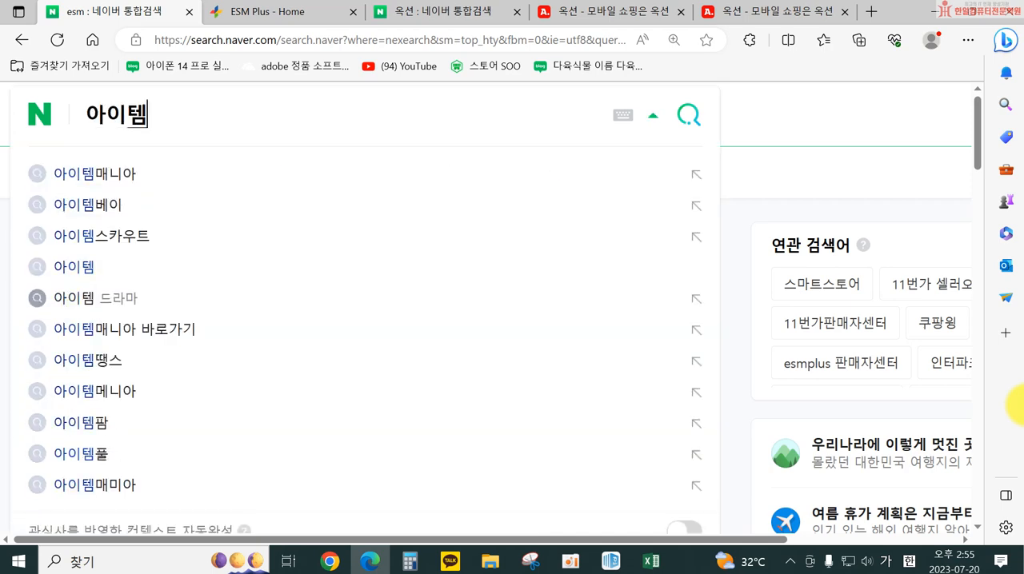
{"action": "type", "text": "스카우트"}
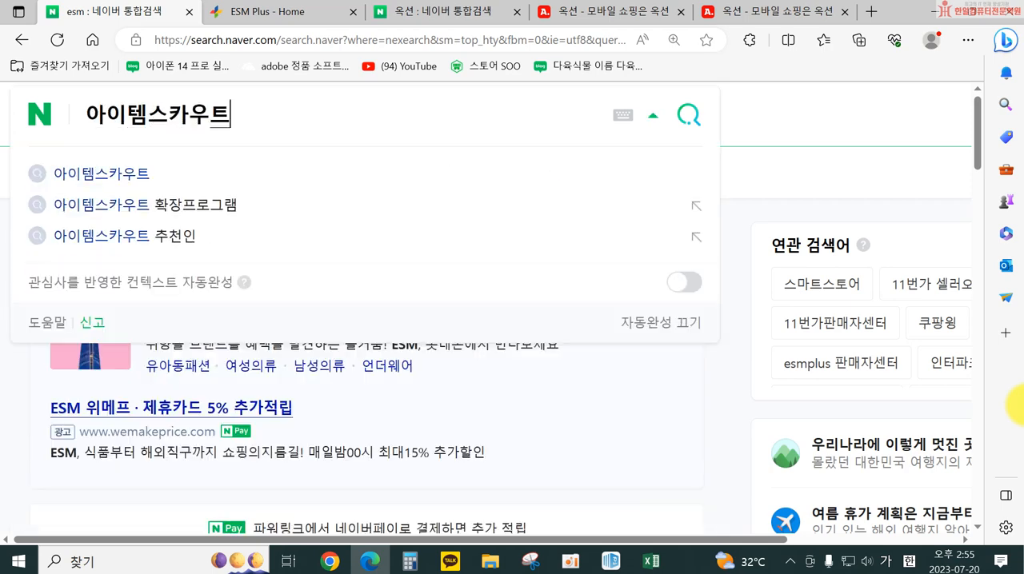
{"action": "key", "text": "Return"}
{"action": "left_click", "coordinate": [113, 277]}
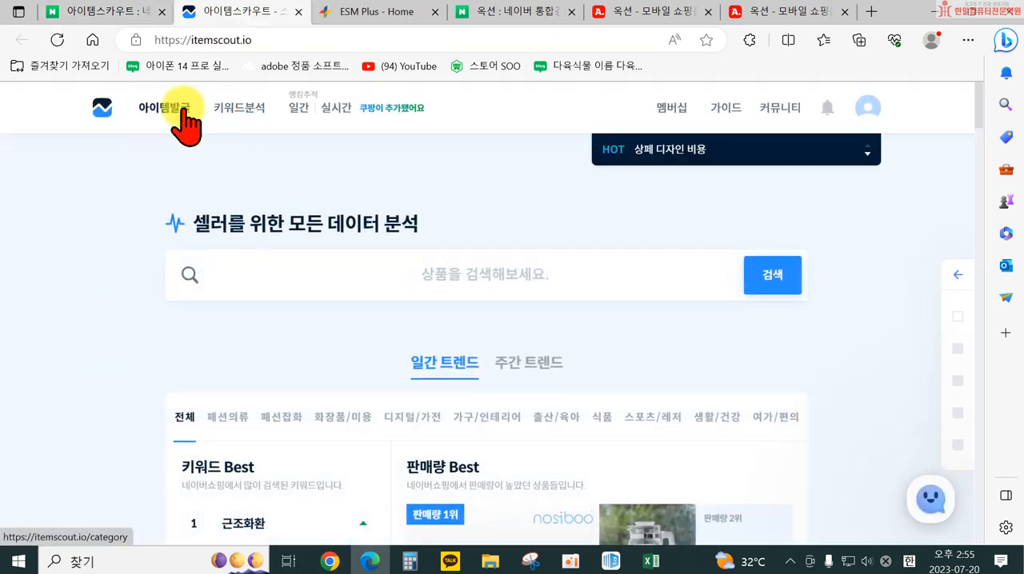
Run an itemscout keyword analysis (키워드분석) for 거꾸로우산 and look over its overview
{"action": "left_click", "coordinate": [240, 112]}
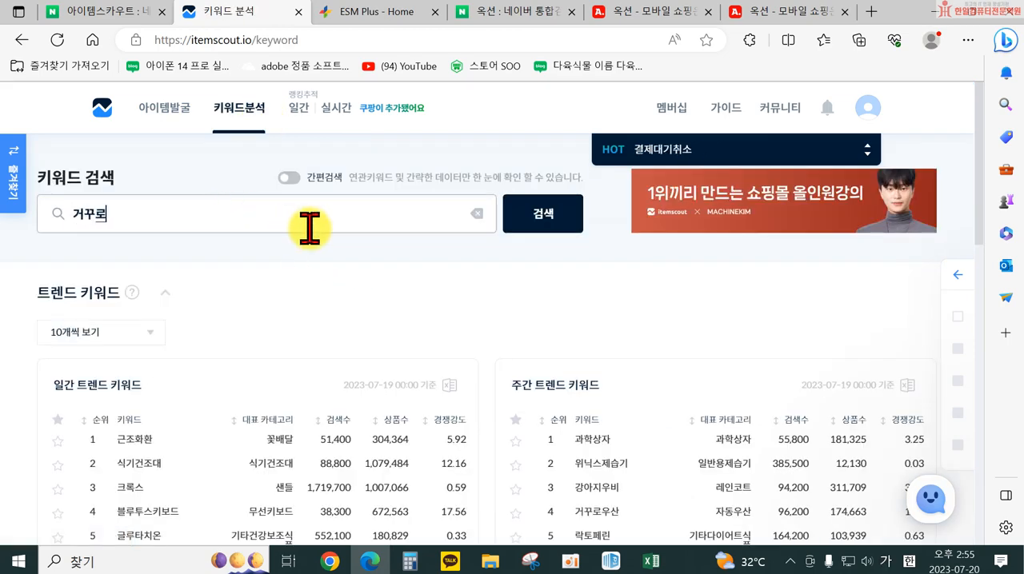
{"action": "key", "text": "Return"}
{"action": "scroll", "coordinate": [469, 336], "scroll_direction": "down", "scroll_amount": 3}
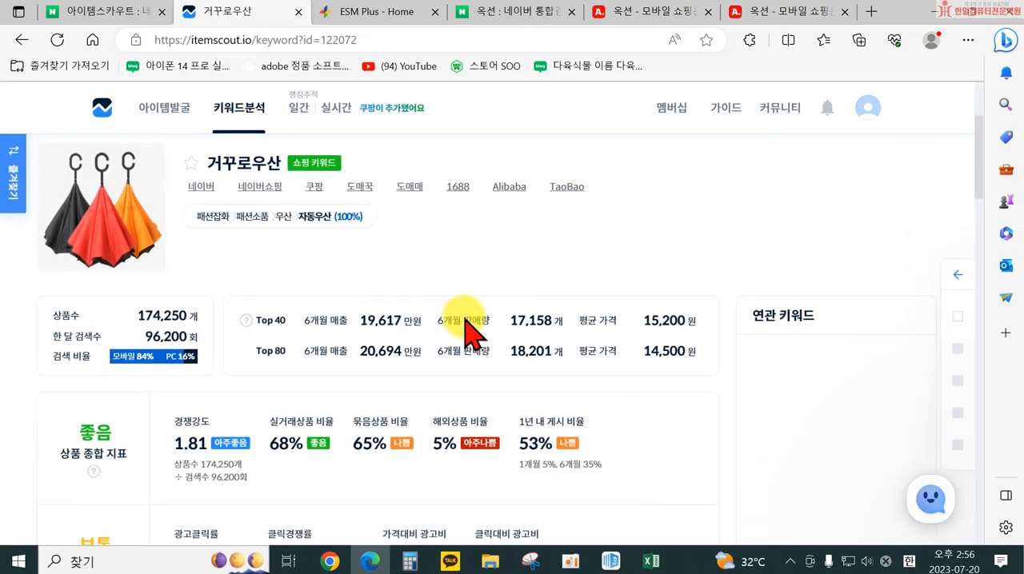
{"action": "scroll", "coordinate": [438, 336], "scroll_direction": "up", "scroll_amount": 3}
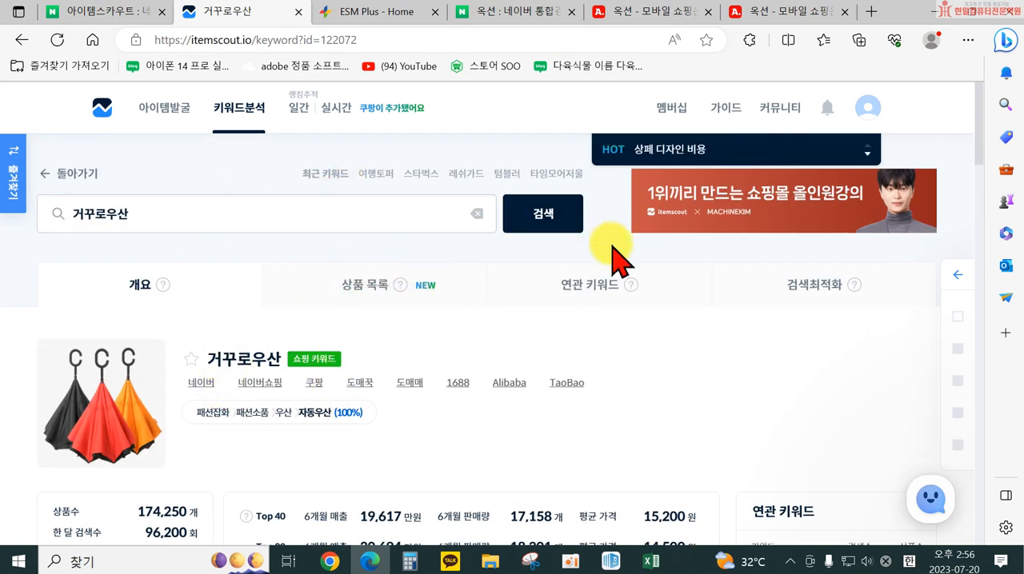
Open the related keywords (연관 키워드) for 거꾸로우산 and examine the keyword list for product name ideas
{"action": "left_click", "coordinate": [599, 285]}
{"action": "scroll", "coordinate": [635, 297], "scroll_direction": "down", "scroll_amount": 5}
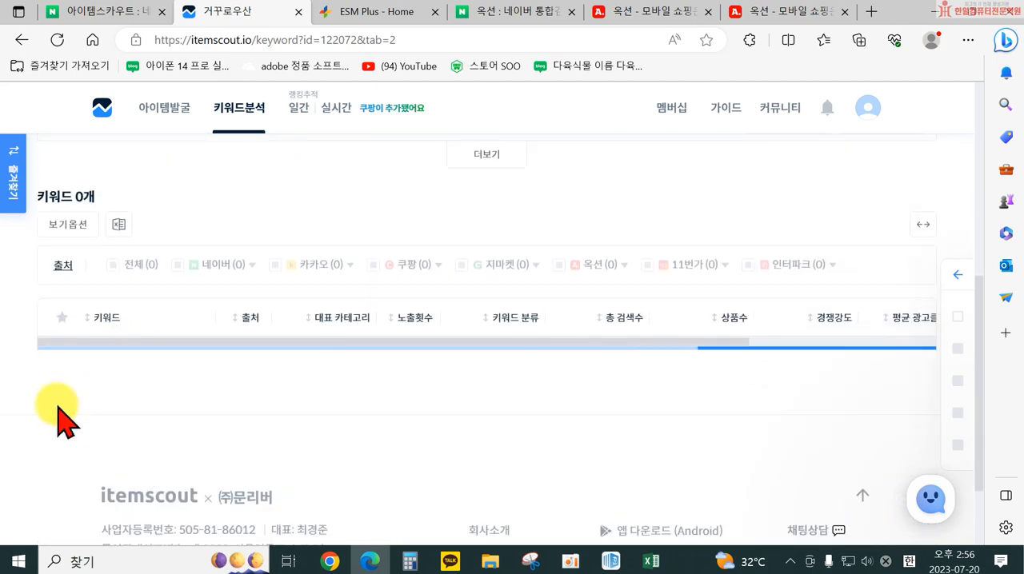
{"action": "left_click", "coordinate": [102, 14]}
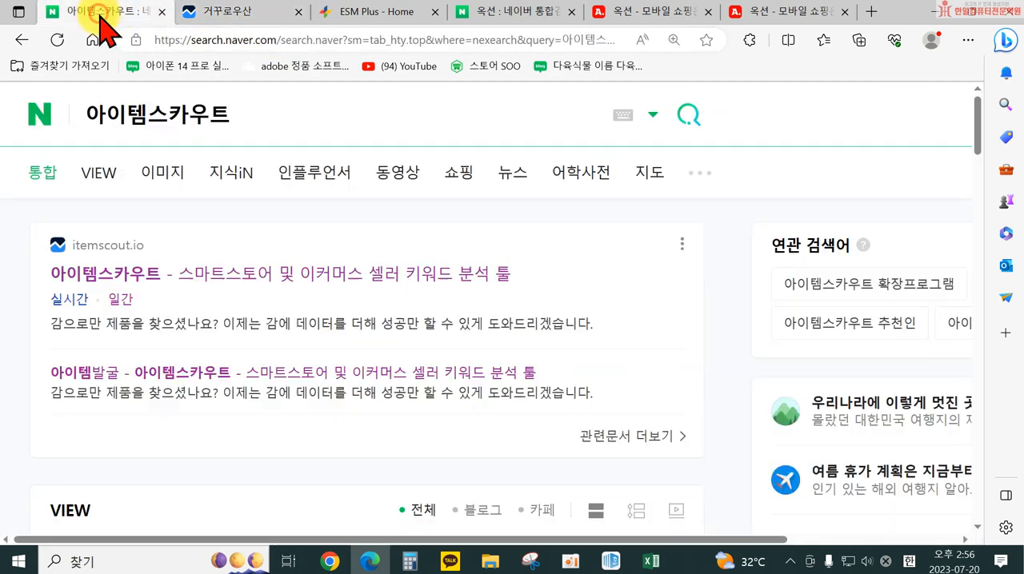
{"action": "left_click", "coordinate": [210, 13]}
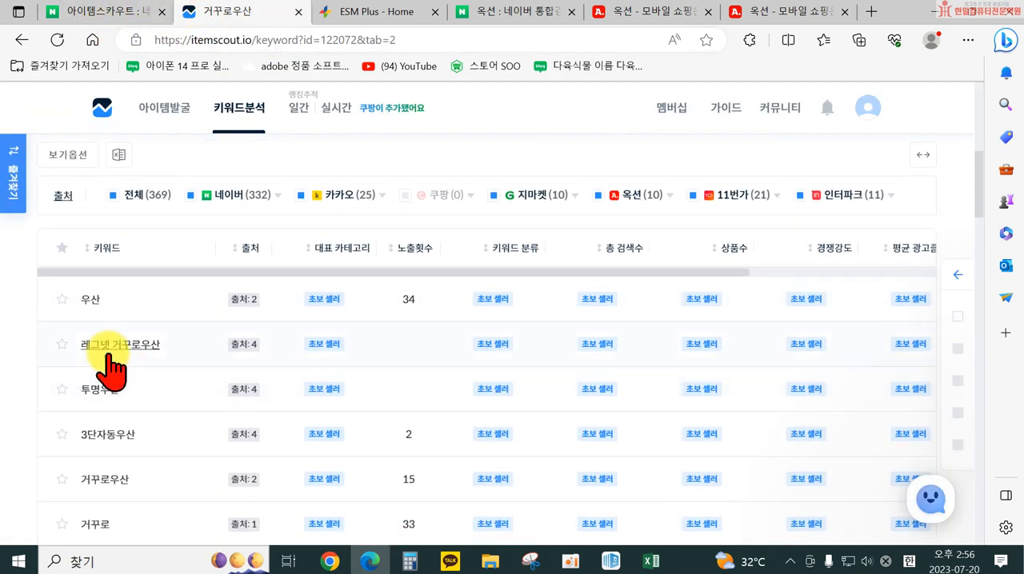
{"action": "scroll", "coordinate": [136, 382], "scroll_direction": "down", "scroll_amount": 1}
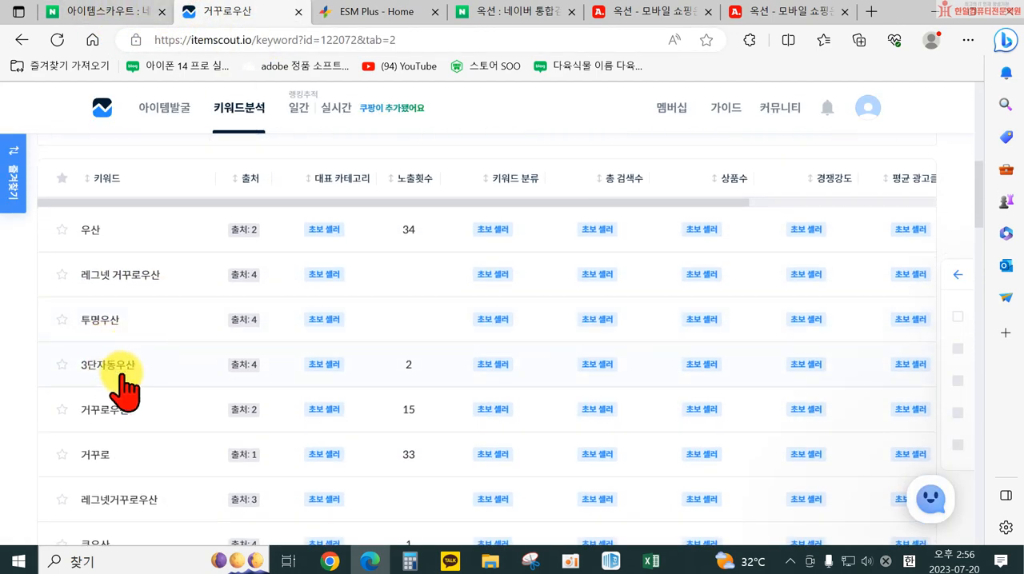
{"action": "scroll", "coordinate": [144, 407], "scroll_direction": "down", "scroll_amount": 1}
{"action": "scroll", "coordinate": [148, 386], "scroll_direction": "down", "scroll_amount": 2}
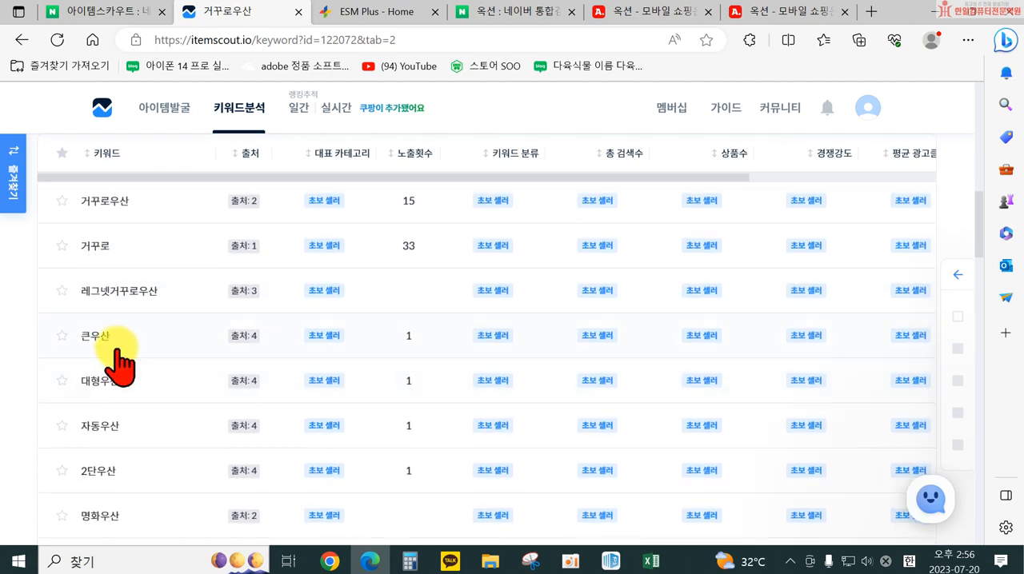
{"action": "scroll", "coordinate": [154, 395], "scroll_direction": "down", "scroll_amount": 1}
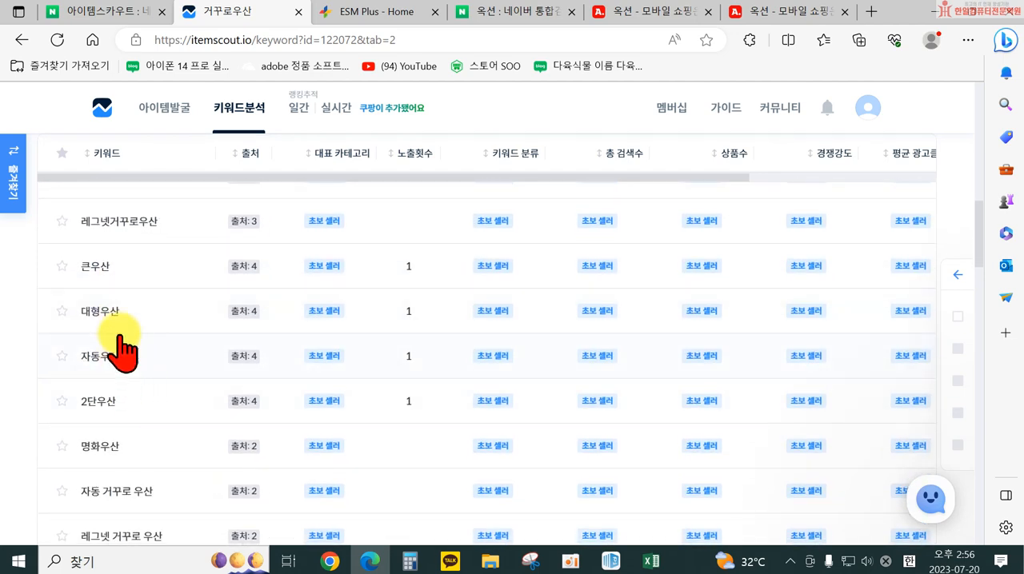
{"action": "scroll", "coordinate": [124, 352], "scroll_direction": "down", "scroll_amount": 5}
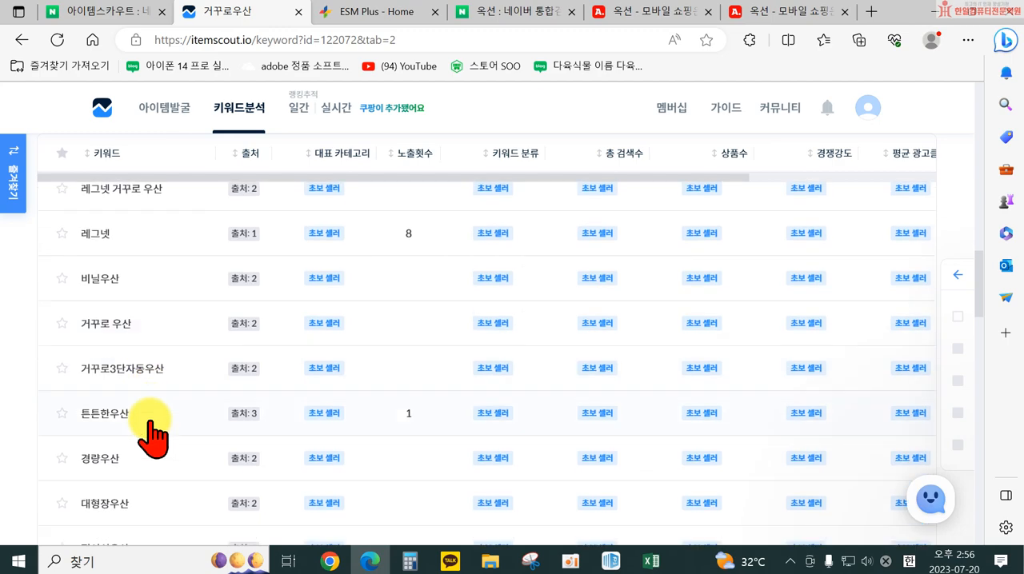
{"action": "scroll", "coordinate": [152, 436], "scroll_direction": "down", "scroll_amount": 1}
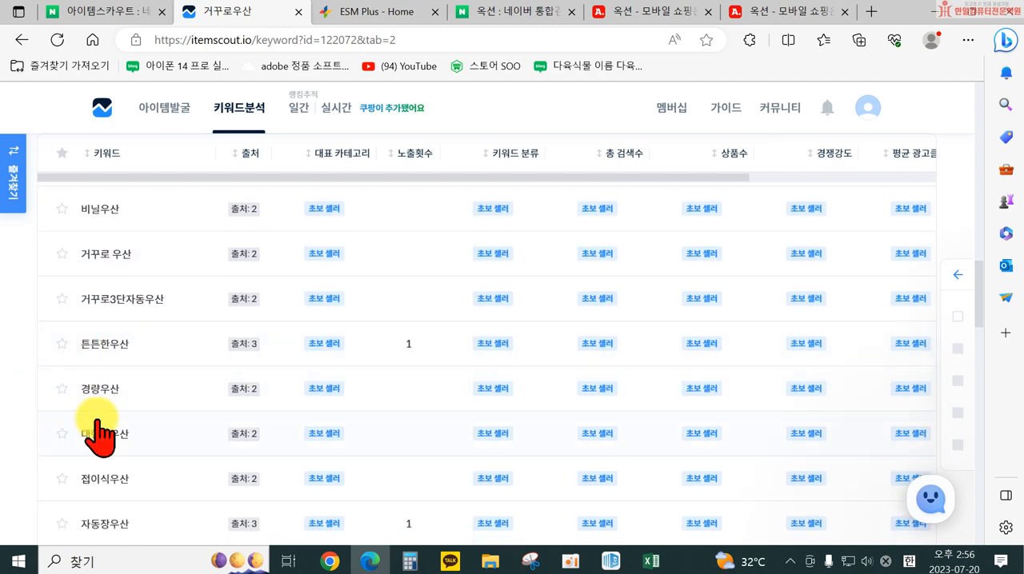
Search Naver for 거꾸로우산 and open its shopping results with the full related-keyword list (쇼핑연관) expanded
{"action": "left_click", "coordinate": [146, 24]}
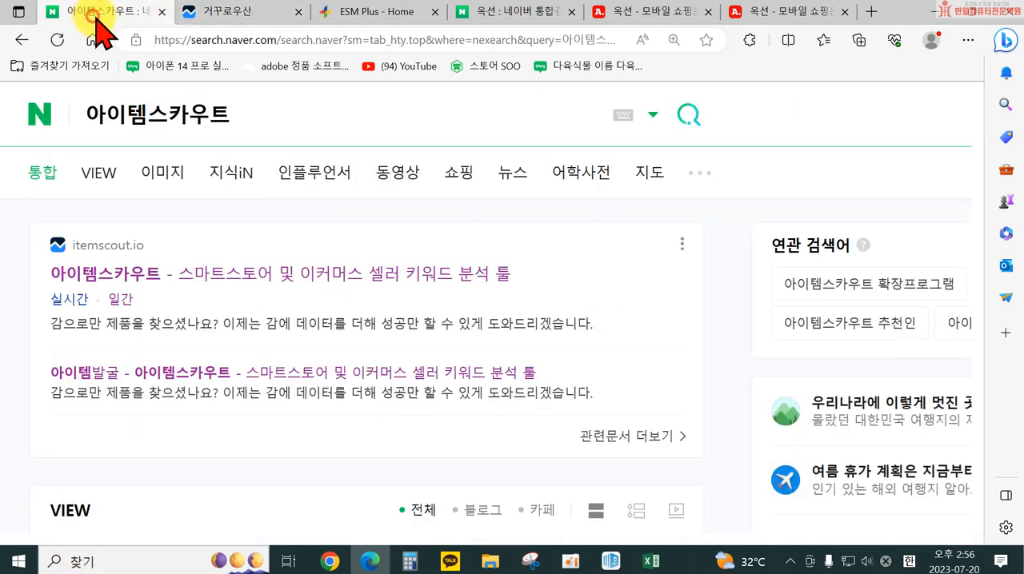
{"action": "left_click_drag", "start_coordinate": [248, 121], "coordinate": [87, 121]}
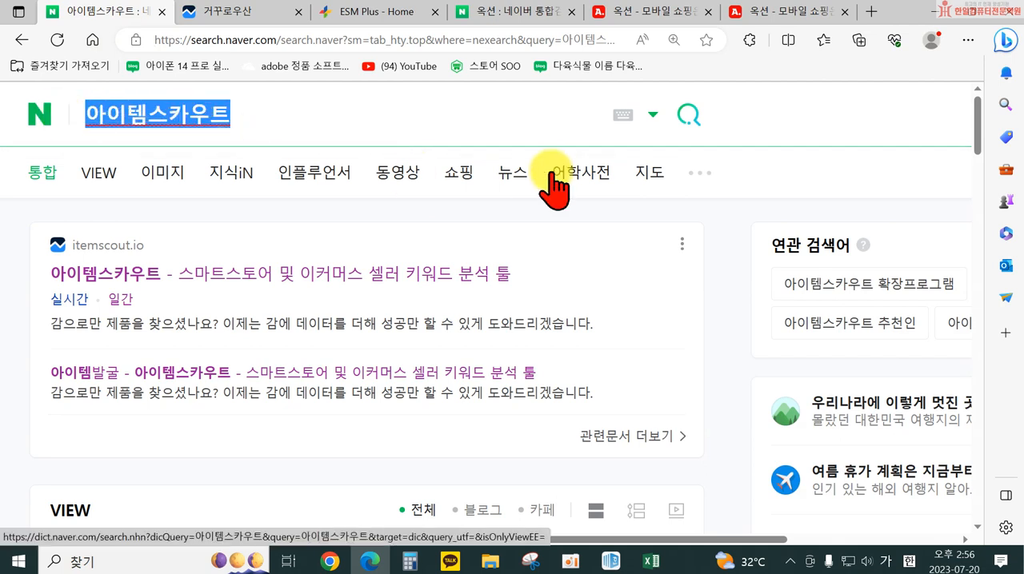
{"action": "type", "text": "거꾸로우산"}
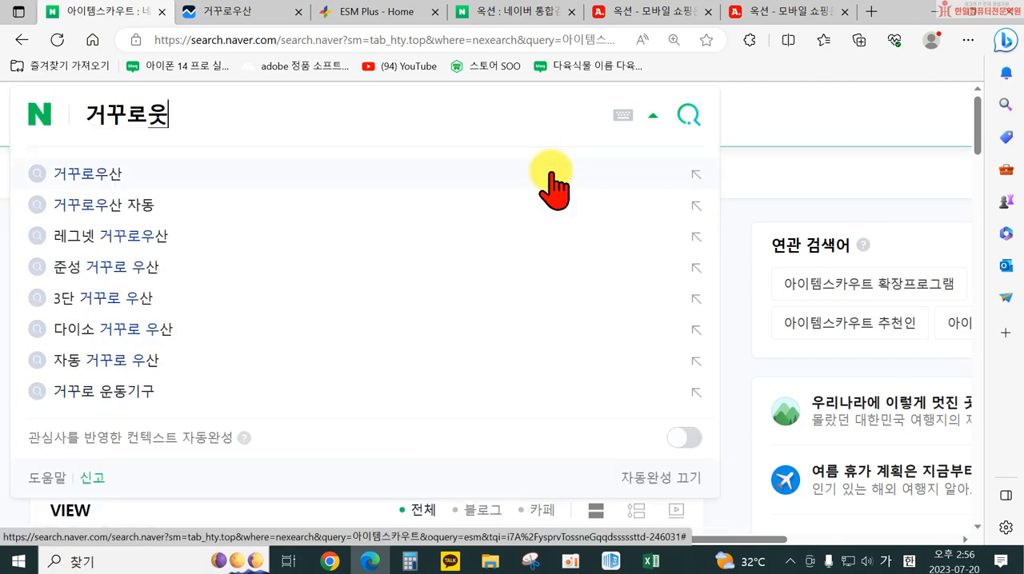
{"action": "left_click", "coordinate": [552, 173]}
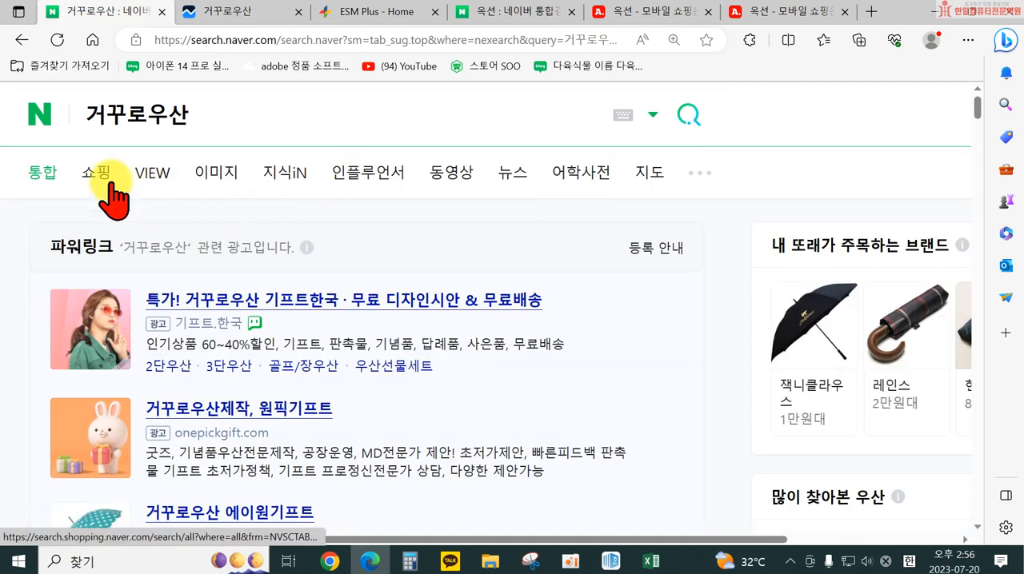
{"action": "left_click", "coordinate": [101, 176]}
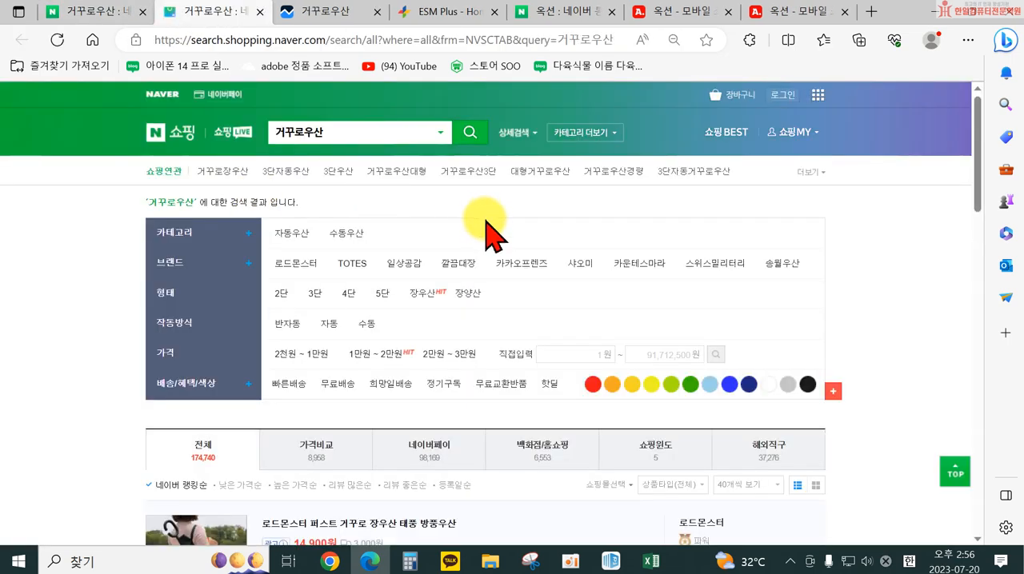
{"action": "left_click", "coordinate": [810, 172]}
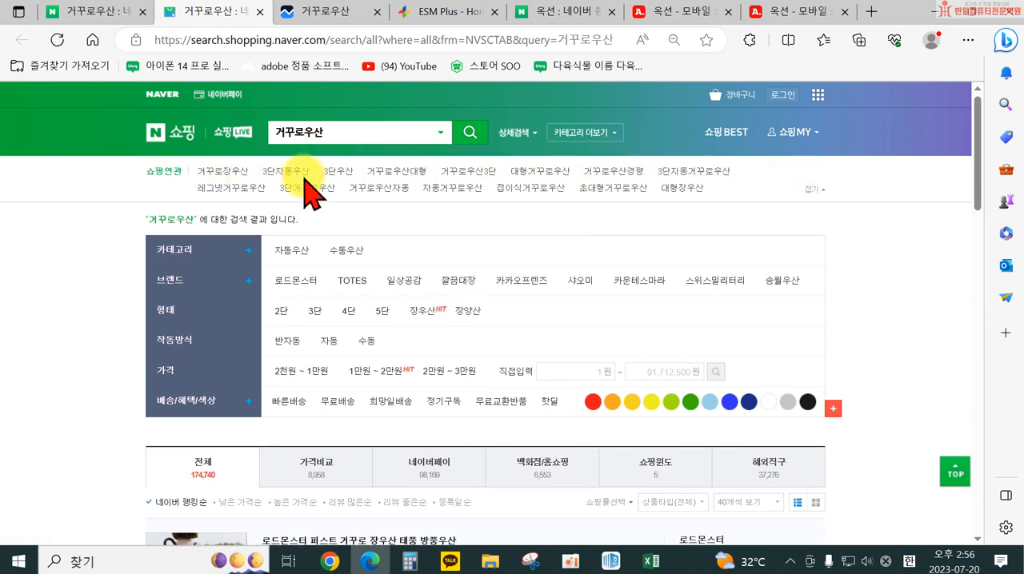
Look through the 거꾸로우산 shopping listings, examining the product names and category paths competitors use
{"action": "left_click", "coordinate": [83, 14]}
{"action": "left_click", "coordinate": [174, 112]}
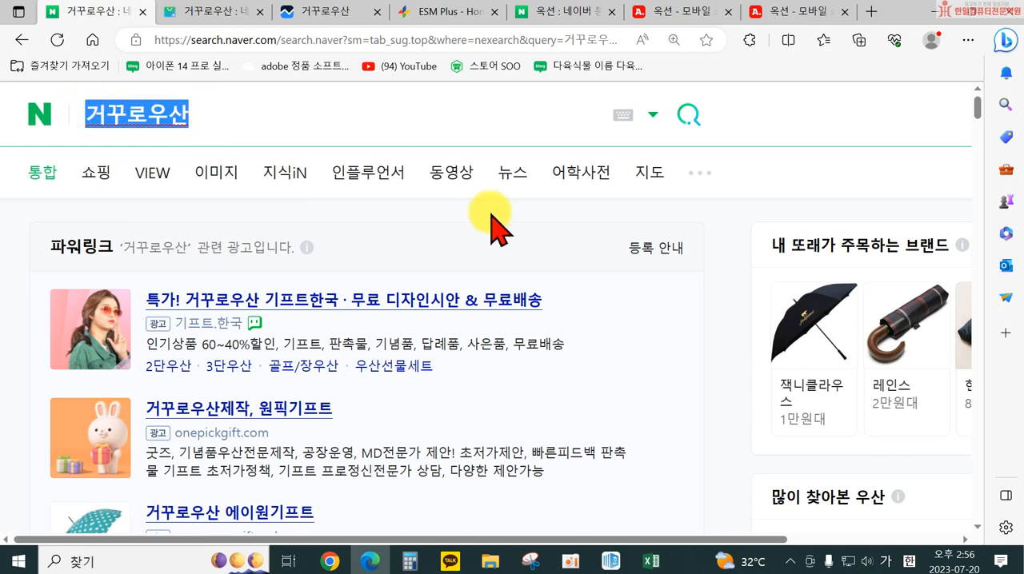
{"action": "left_click", "coordinate": [236, 12]}
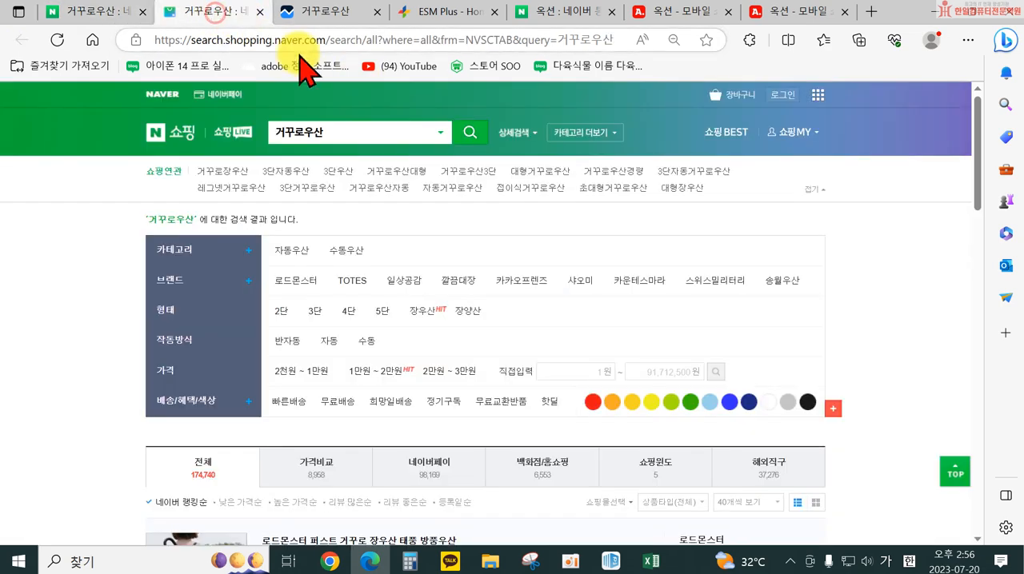
{"action": "scroll", "coordinate": [396, 302], "scroll_direction": "down", "scroll_amount": 1}
{"action": "scroll", "coordinate": [479, 384], "scroll_direction": "down", "scroll_amount": 3}
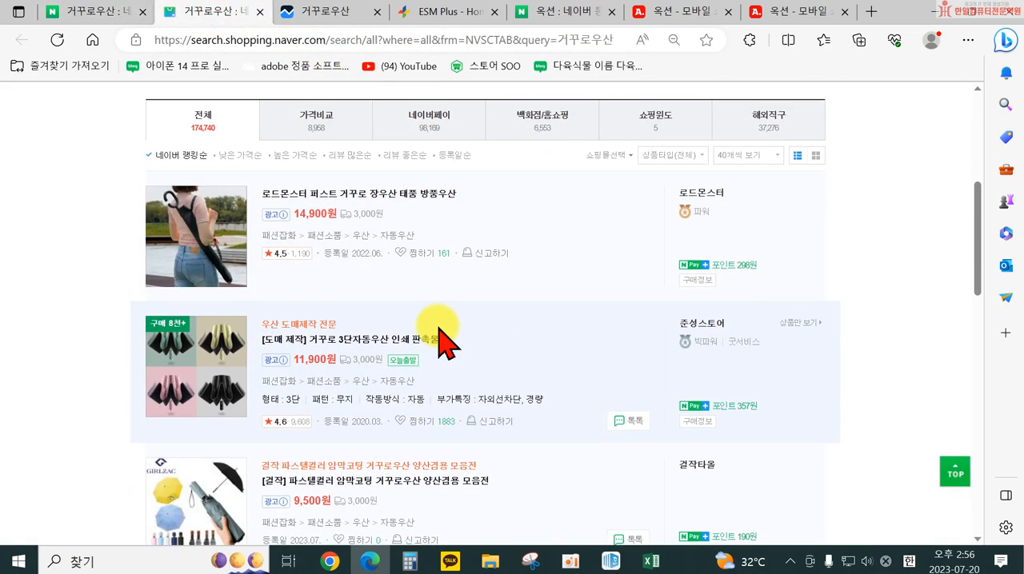
{"action": "scroll", "coordinate": [327, 334], "scroll_direction": "down", "scroll_amount": 3}
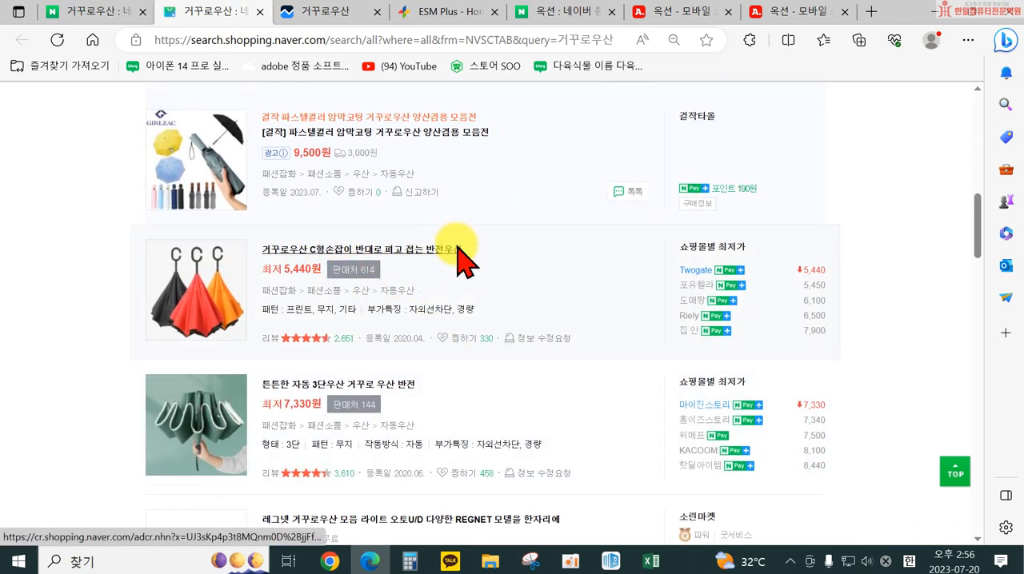
{"action": "scroll", "coordinate": [468, 272], "scroll_direction": "down", "scroll_amount": 2}
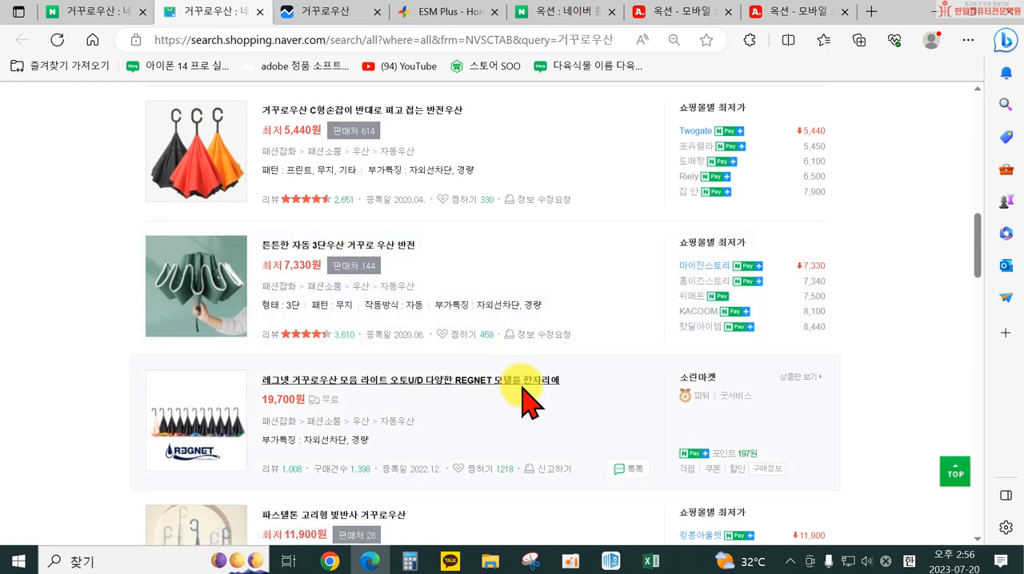
{"action": "scroll", "coordinate": [468, 404], "scroll_direction": "down", "scroll_amount": 1}
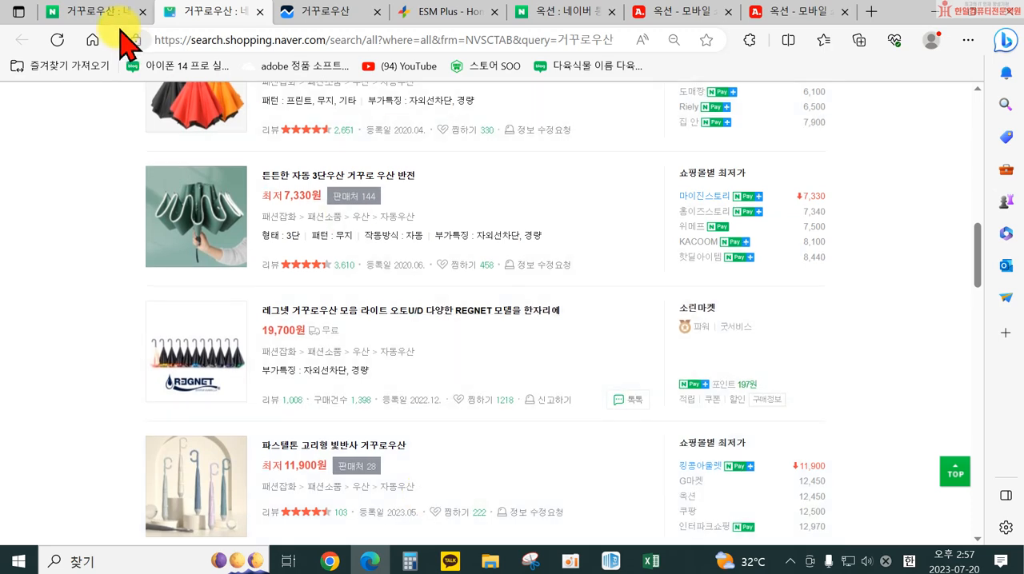
Search Naver for 쇼핑인사이트 and open the 쇼핑인사이트 page of Naver DataLab (네이버 데이터랩)
{"action": "left_click", "coordinate": [97, 13]}
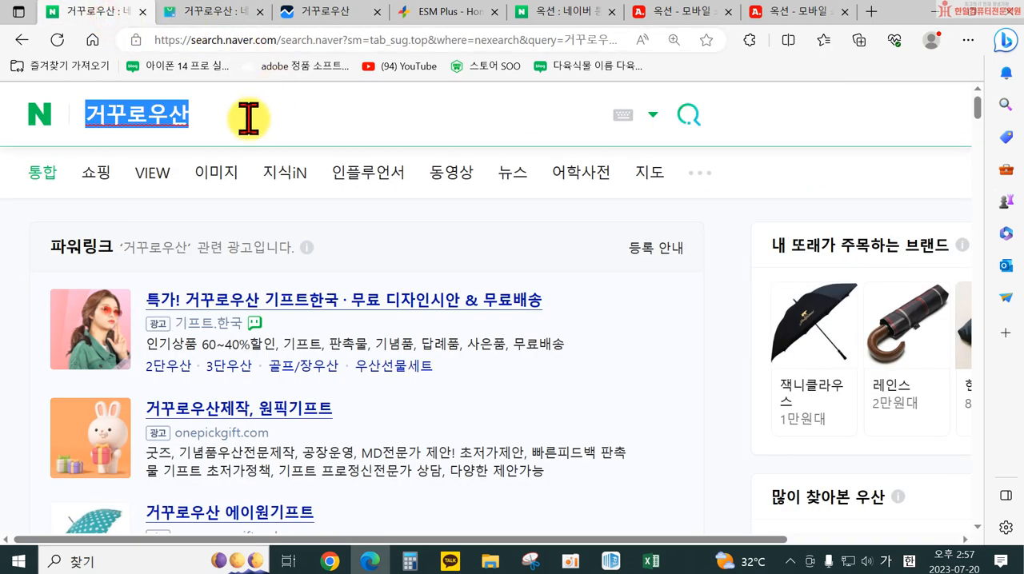
{"action": "key", "text": "BackSpace"}
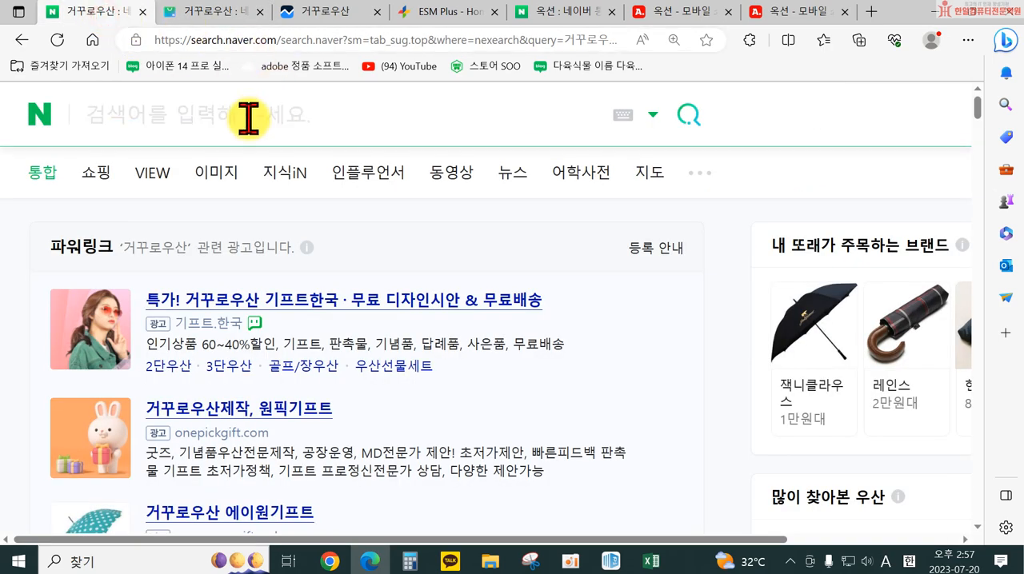
{"action": "type", "text": "ty"}
{"action": "key", "text": "BackSpace"}
{"action": "key", "text": "BackSpace"}
{"action": "key", "text": "Hangul"}
{"action": "type", "text": "쇼"}
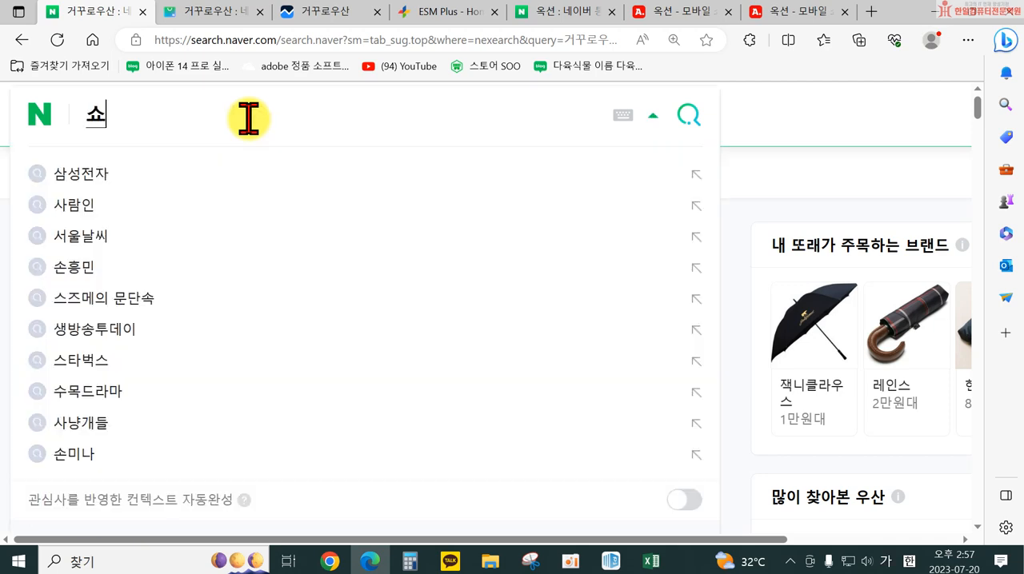
{"action": "type", "text": "피ㅇㅇ"}
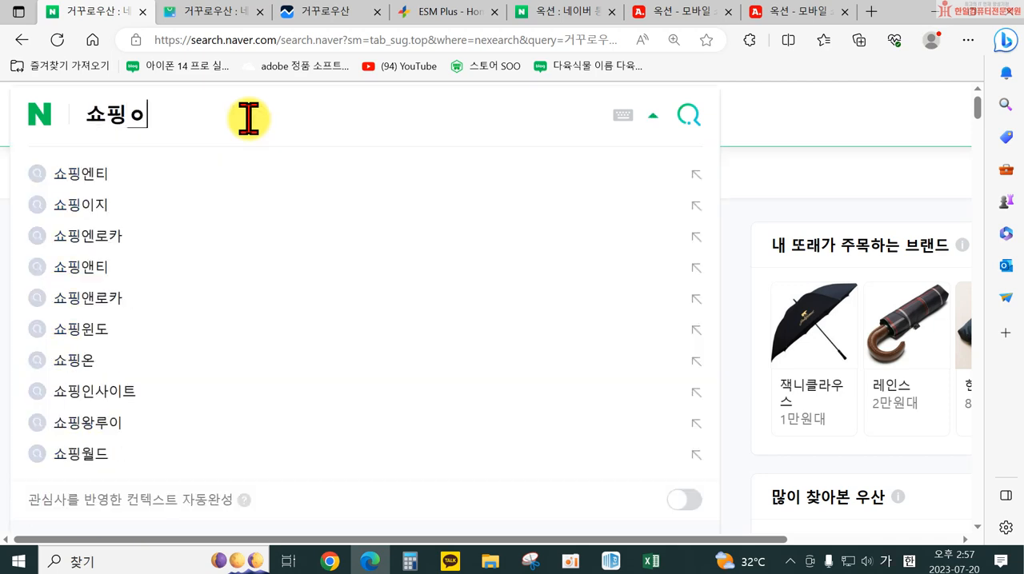
{"action": "type", "text": "ㅣㄴㅅ"}
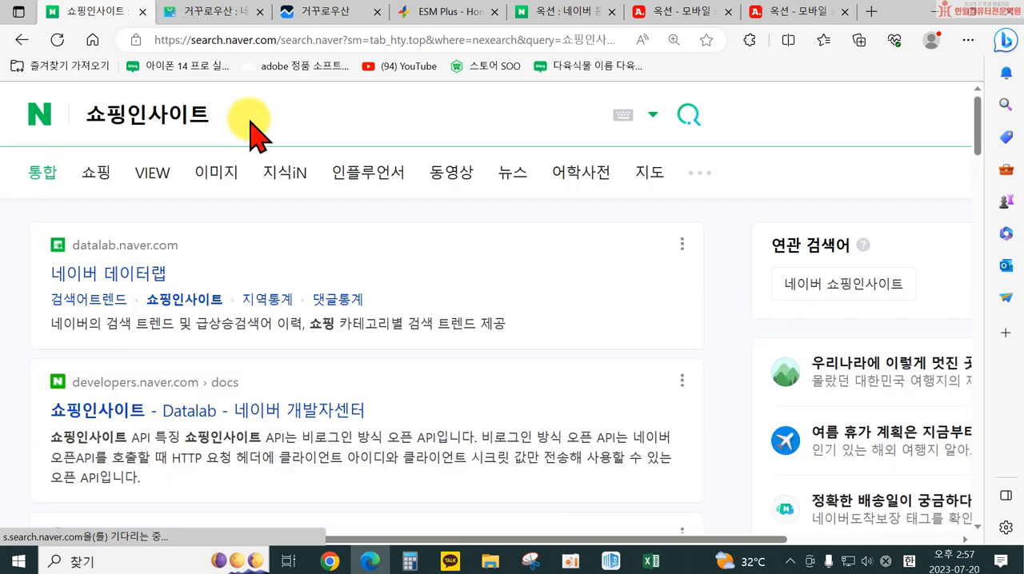
{"action": "left_click", "coordinate": [149, 273]}
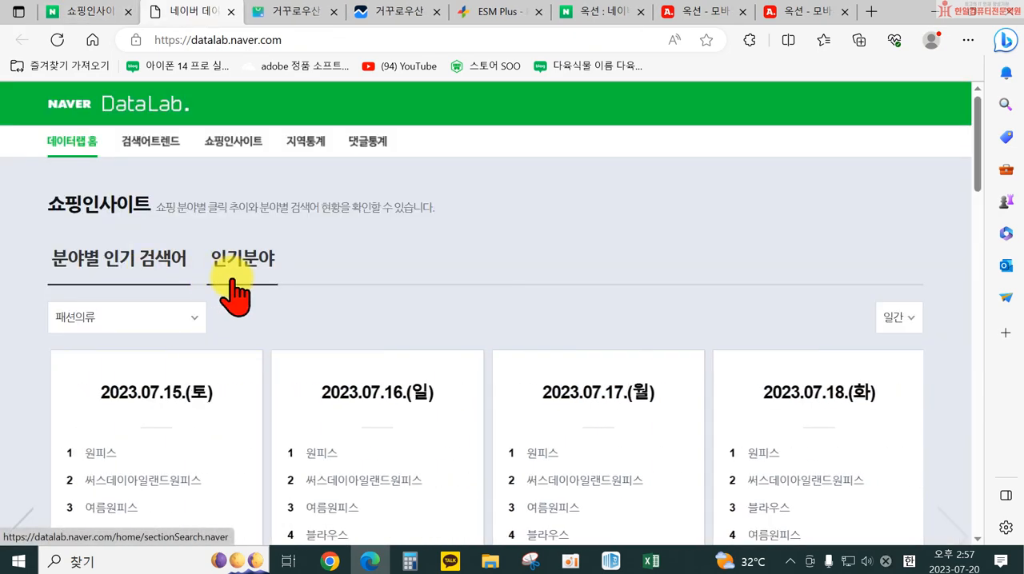
{"action": "left_click", "coordinate": [218, 142]}
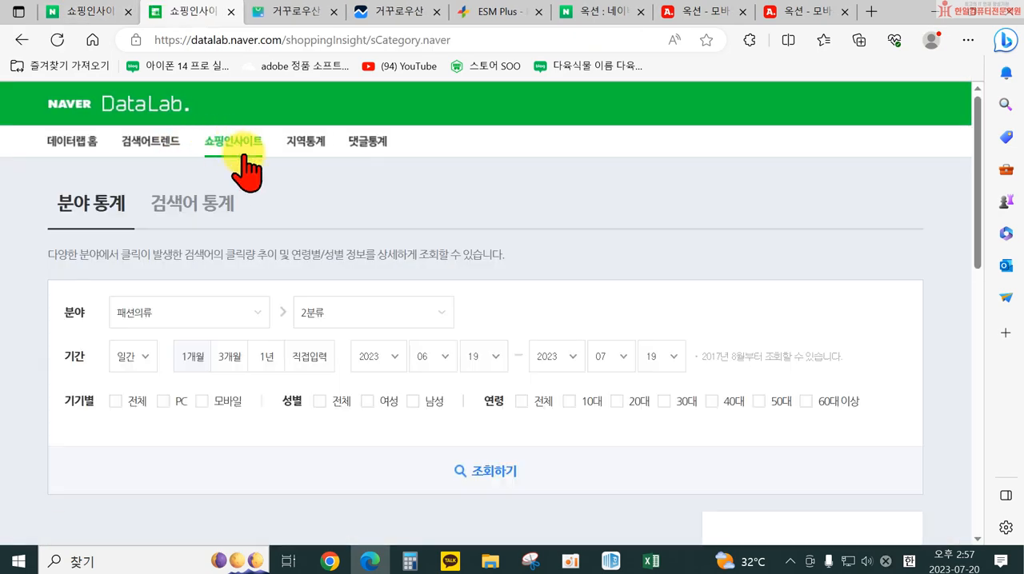
Check the category path in the umbrella shopping listings and set the first-level 분야 in 쇼핑인사이트 to 패션잡화
{"action": "left_click", "coordinate": [212, 307]}
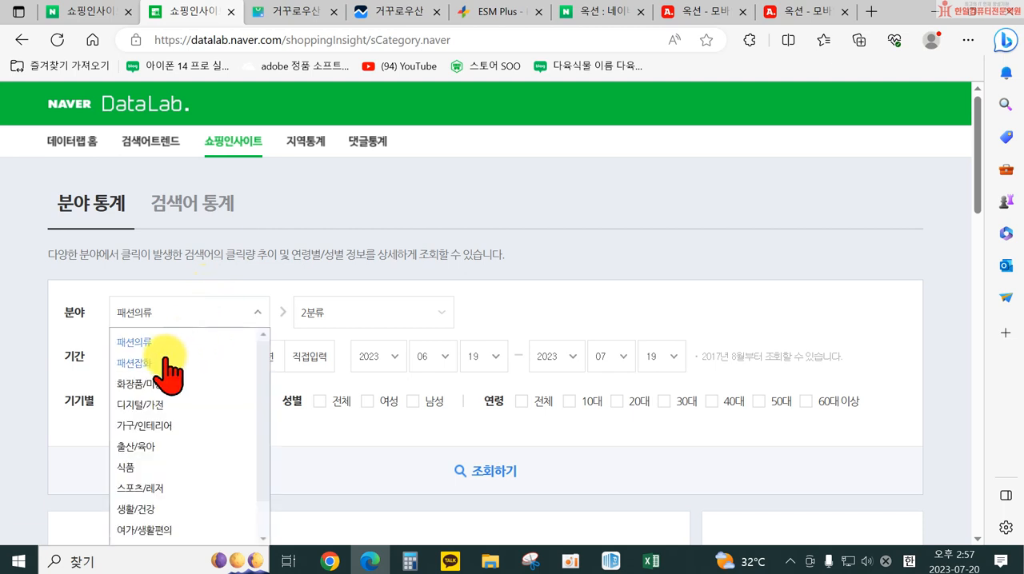
{"action": "scroll", "coordinate": [200, 440], "scroll_direction": "down", "scroll_amount": 2}
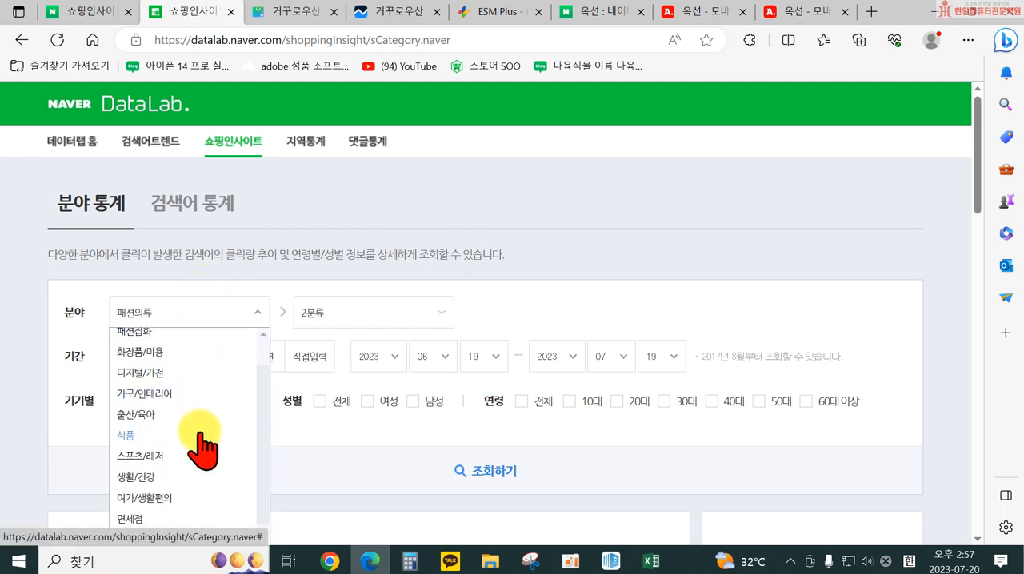
{"action": "scroll", "coordinate": [171, 432], "scroll_direction": "down", "scroll_amount": 2}
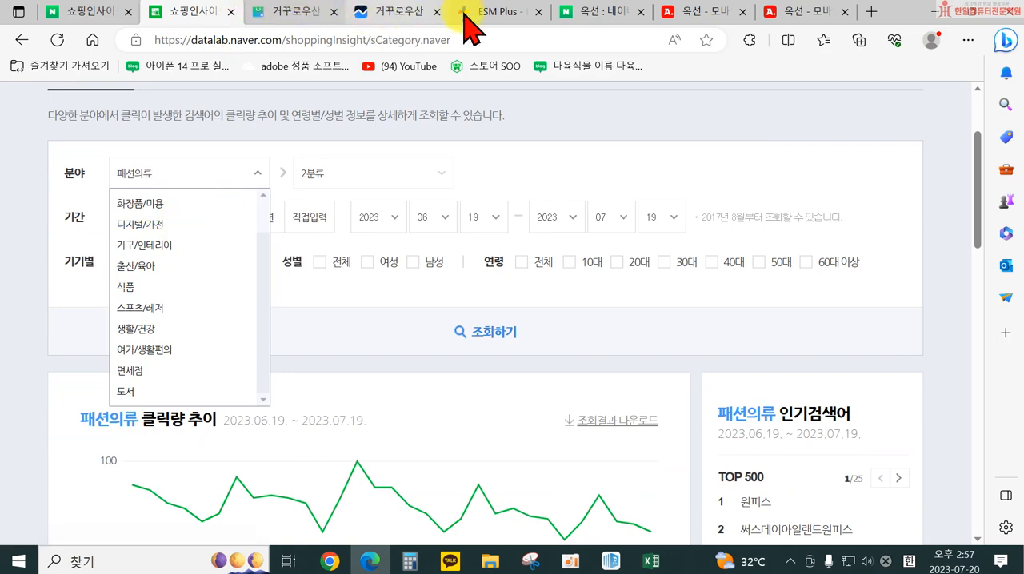
{"action": "left_click", "coordinate": [288, 13]}
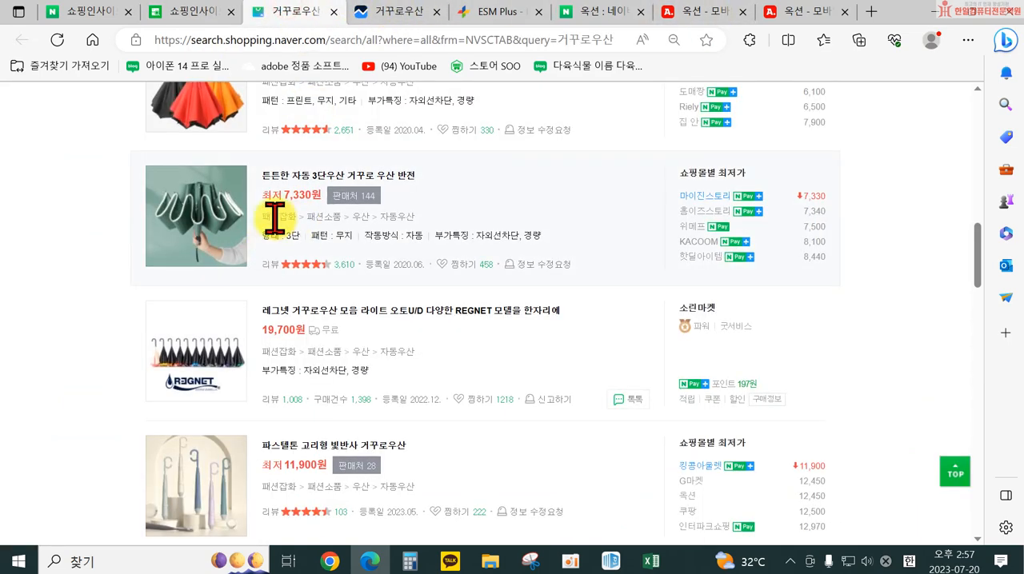
{"action": "left_click", "coordinate": [192, 12]}
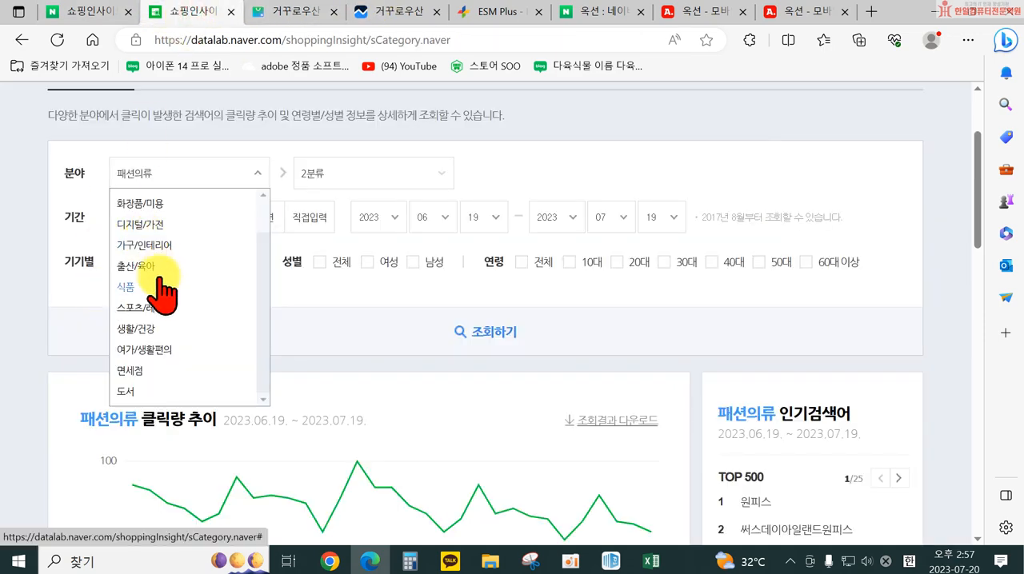
{"action": "scroll", "coordinate": [160, 284], "scroll_direction": "down", "scroll_amount": 1}
{"action": "scroll", "coordinate": [165, 288], "scroll_direction": "up", "scroll_amount": 1}
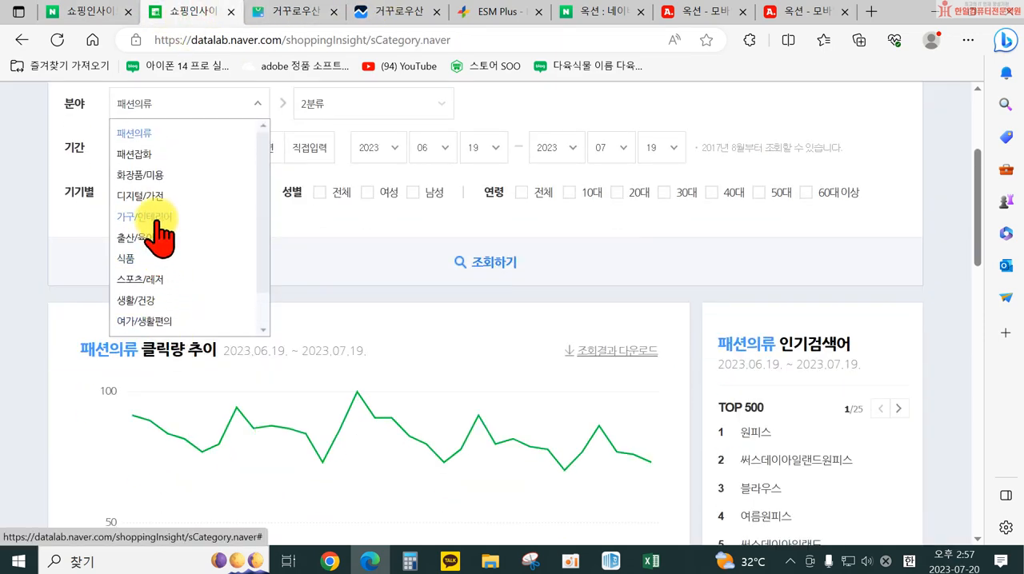
{"action": "left_click", "coordinate": [140, 154]}
Set the second-level category to 패션소품 and the third-level category to 우산
{"action": "left_click", "coordinate": [344, 108]}
{"action": "scroll", "coordinate": [347, 284], "scroll_direction": "down", "scroll_amount": 1}
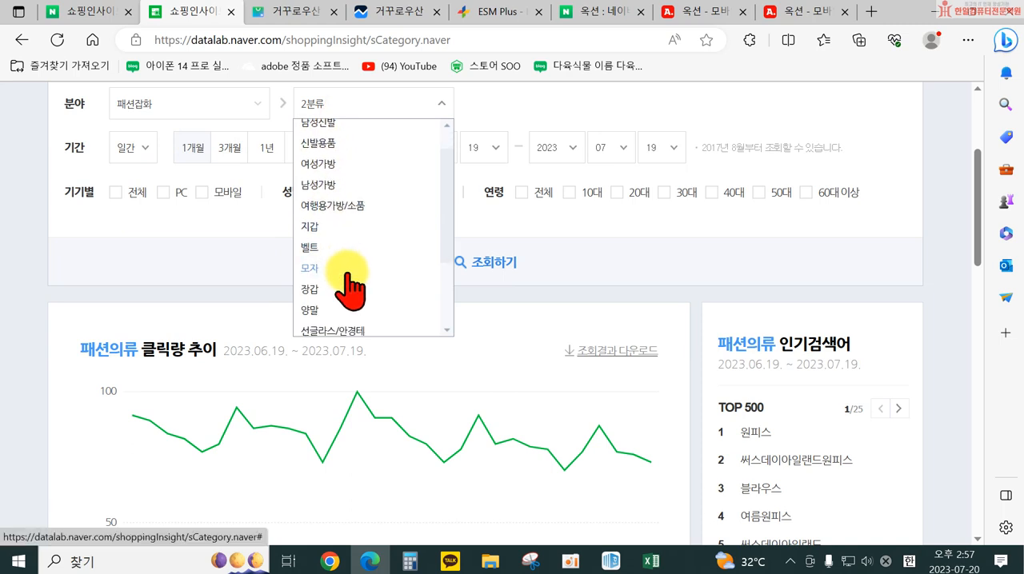
{"action": "scroll", "coordinate": [364, 281], "scroll_direction": "down", "scroll_amount": 3}
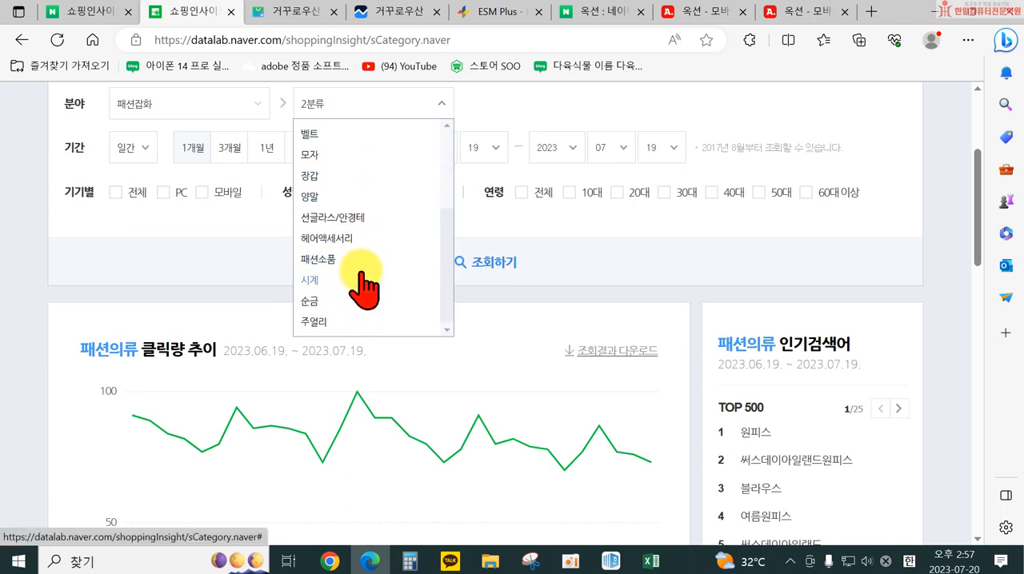
{"action": "left_click", "coordinate": [339, 260]}
{"action": "left_click", "coordinate": [503, 104]}
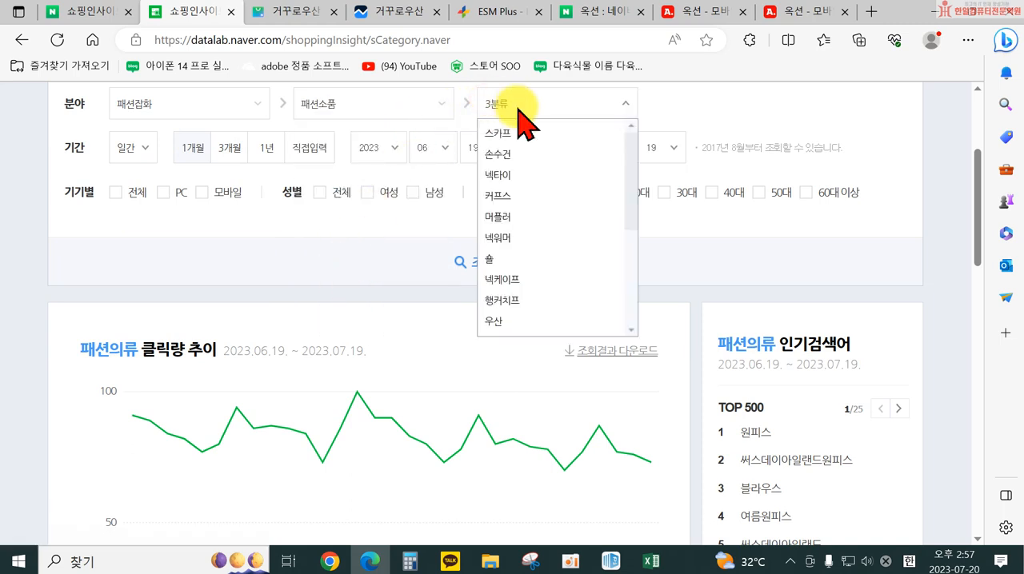
{"action": "scroll", "coordinate": [564, 236], "scroll_direction": "down", "scroll_amount": 1}
{"action": "scroll", "coordinate": [556, 236], "scroll_direction": "down", "scroll_amount": 1}
{"action": "left_click", "coordinate": [514, 228]}
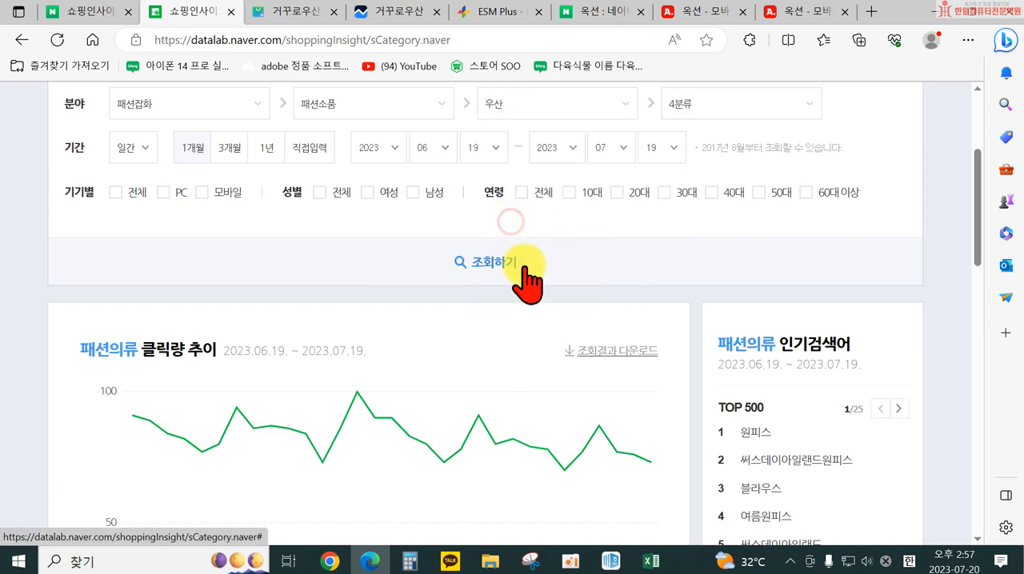
Set the fourth-level category to 자동우산, checking it against the category path of the umbrella shopping listings
{"action": "left_click", "coordinate": [710, 106]}
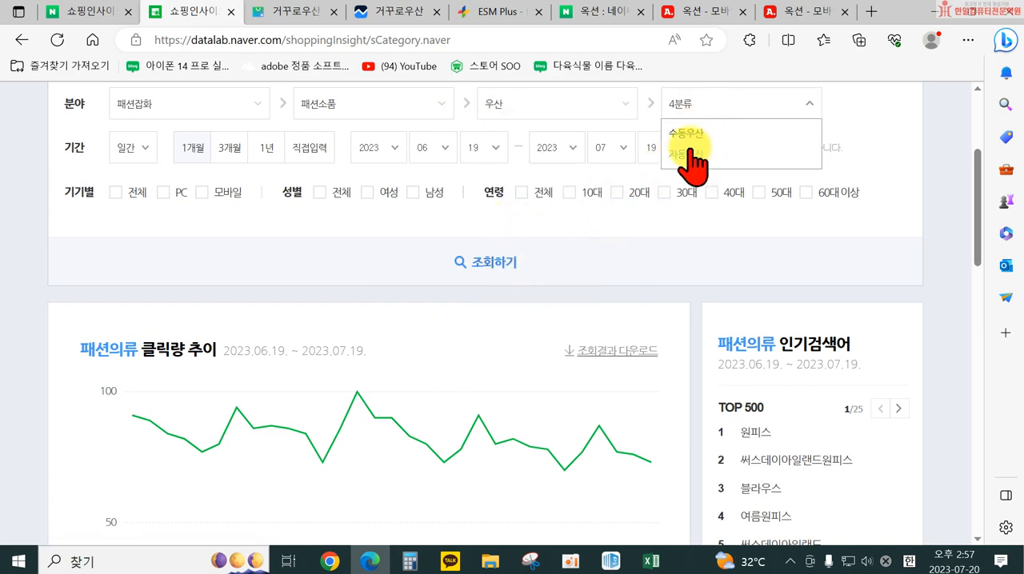
{"action": "left_click", "coordinate": [304, 12]}
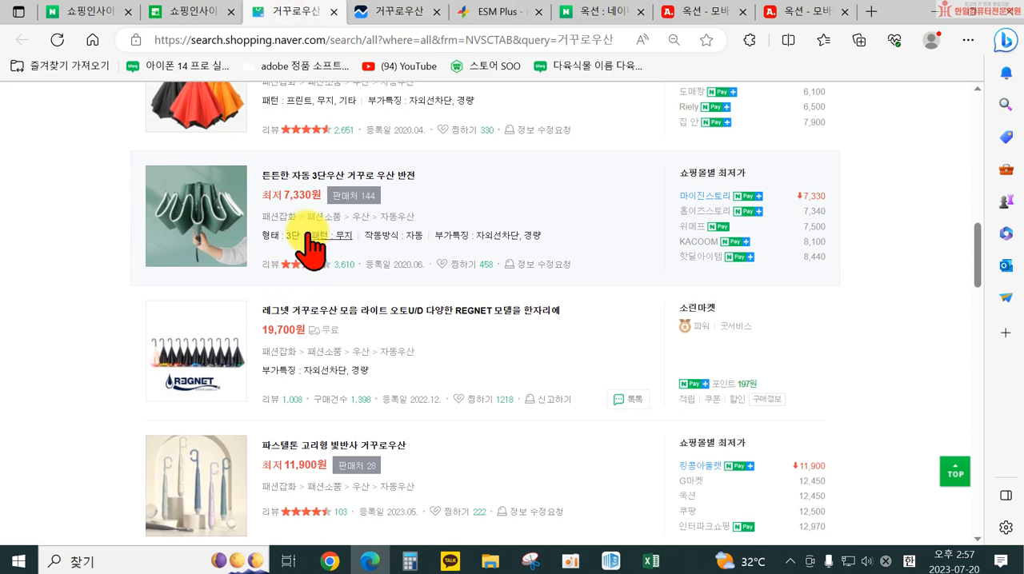
{"action": "left_click", "coordinate": [171, 12]}
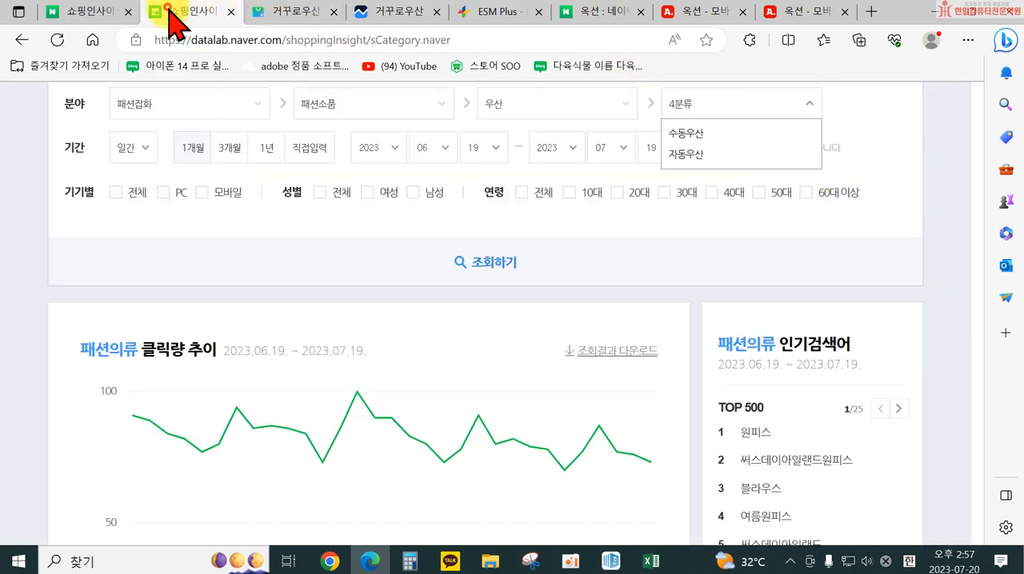
{"action": "left_click", "coordinate": [707, 154]}
Run the 분야 통계 query for 자동우산 and view its click trend and popular keywords (인기검색어)
{"action": "scroll", "coordinate": [464, 240], "scroll_direction": "up", "scroll_amount": 1}
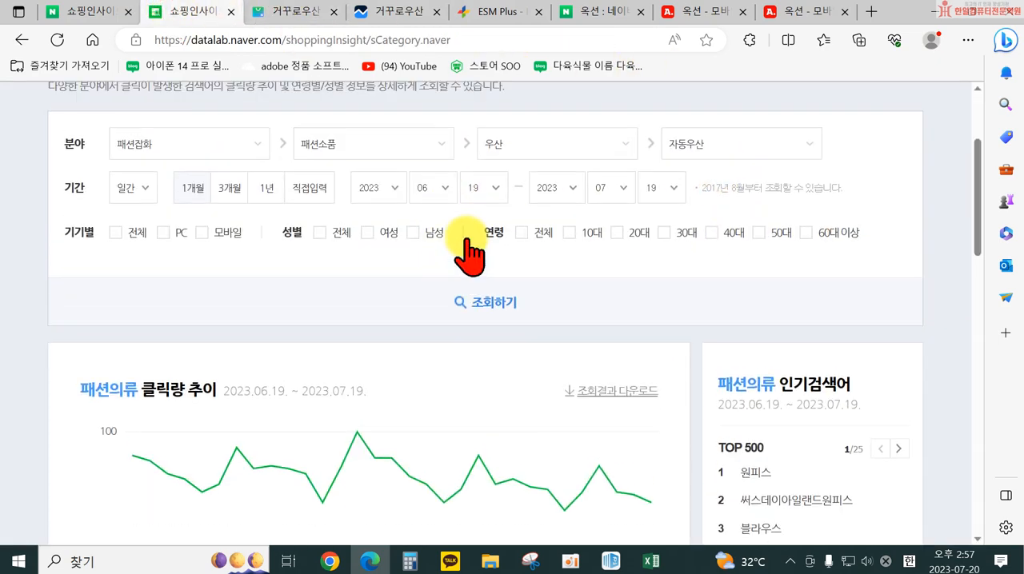
{"action": "scroll", "coordinate": [469, 240], "scroll_direction": "up", "scroll_amount": 1}
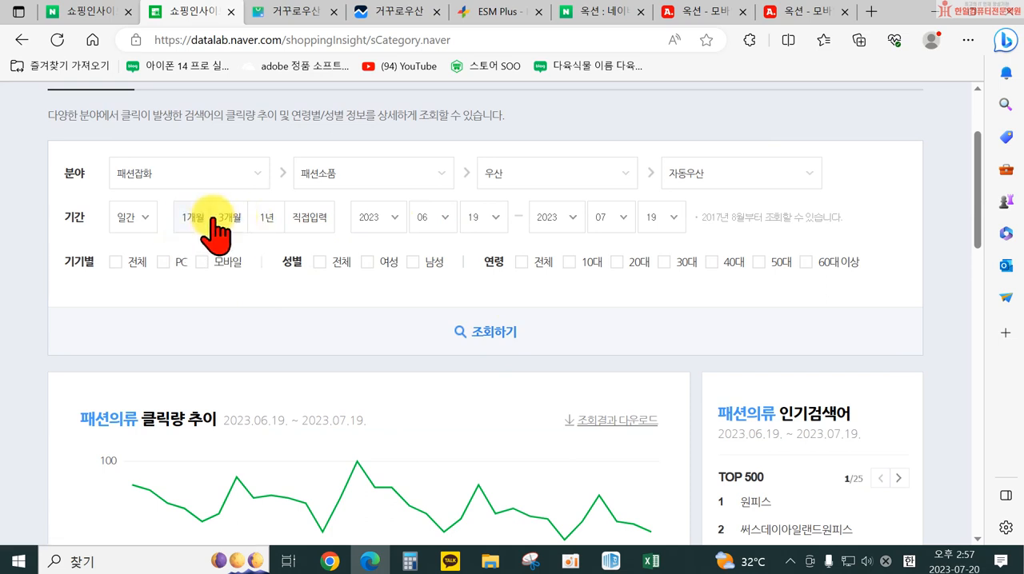
{"action": "left_click", "coordinate": [488, 332]}
{"action": "scroll", "coordinate": [723, 343], "scroll_direction": "down", "scroll_amount": 3}
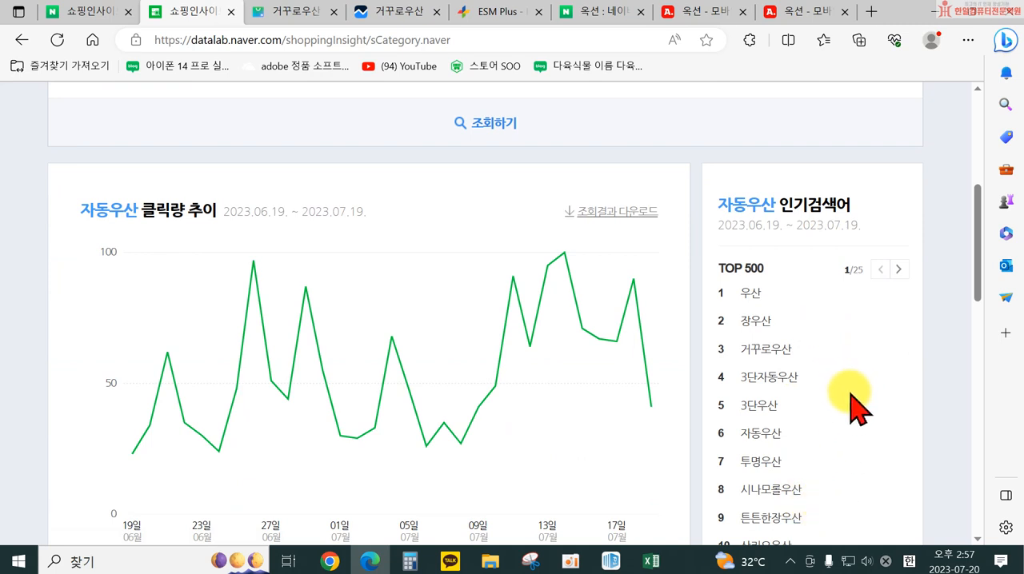
Examine the first page of the 자동우산 TOP 500 인기검색어 list and open its second page
{"action": "scroll", "coordinate": [740, 336], "scroll_direction": "down", "scroll_amount": 1}
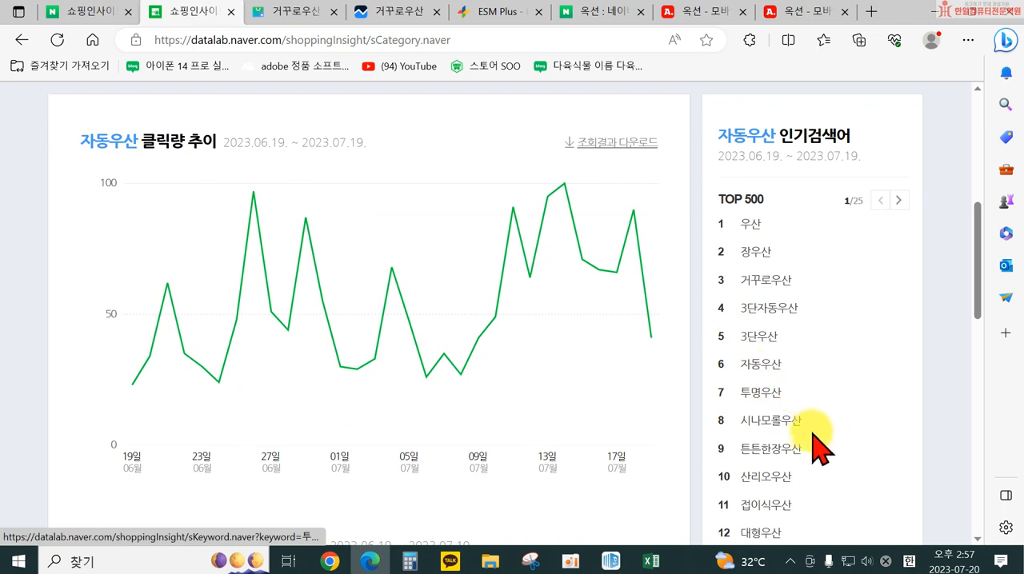
{"action": "scroll", "coordinate": [816, 424], "scroll_direction": "down", "scroll_amount": 1}
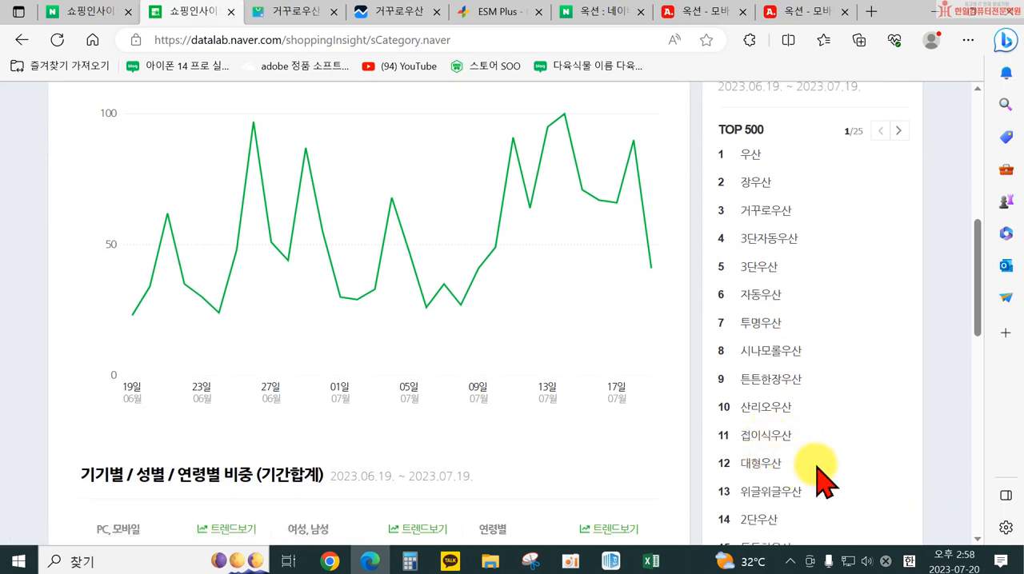
{"action": "scroll", "coordinate": [832, 448], "scroll_direction": "down", "scroll_amount": 1}
{"action": "left_click_drag", "start_coordinate": [779, 399], "coordinate": [820, 404]}
{"action": "double_click", "coordinate": [867, 455]}
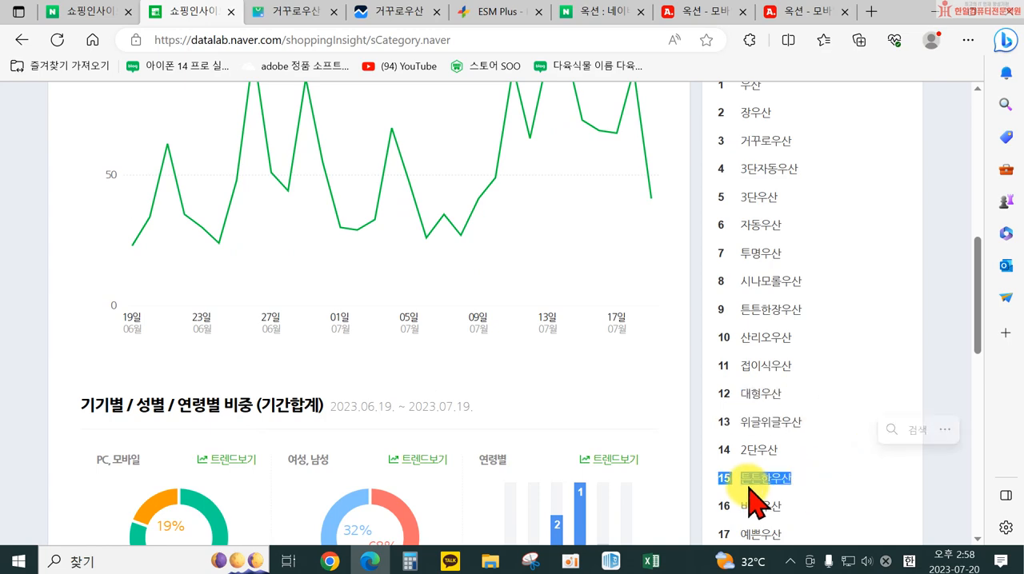
{"action": "scroll", "coordinate": [845, 496], "scroll_direction": "down", "scroll_amount": 2}
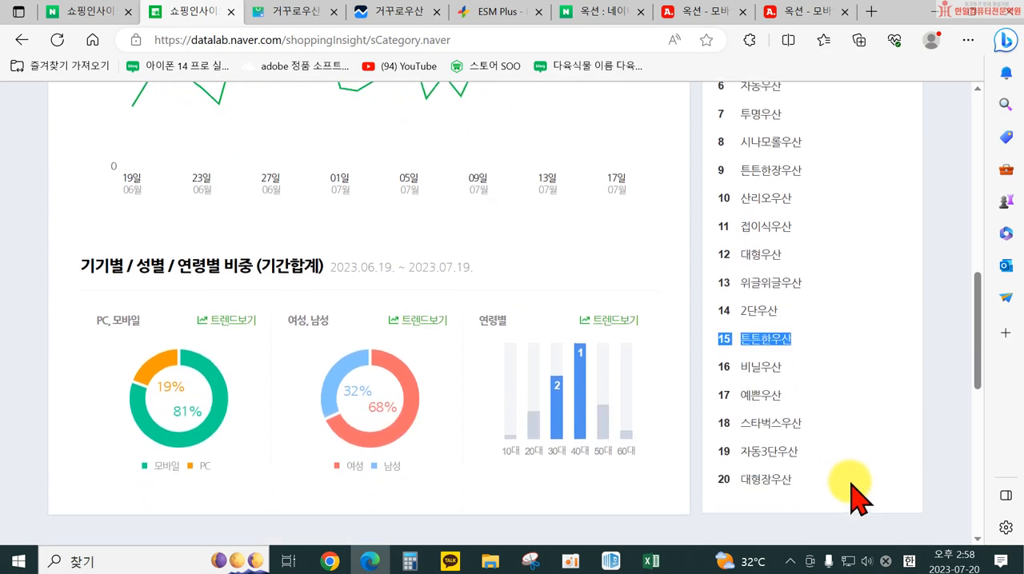
{"action": "scroll", "coordinate": [832, 400], "scroll_direction": "up", "scroll_amount": 4}
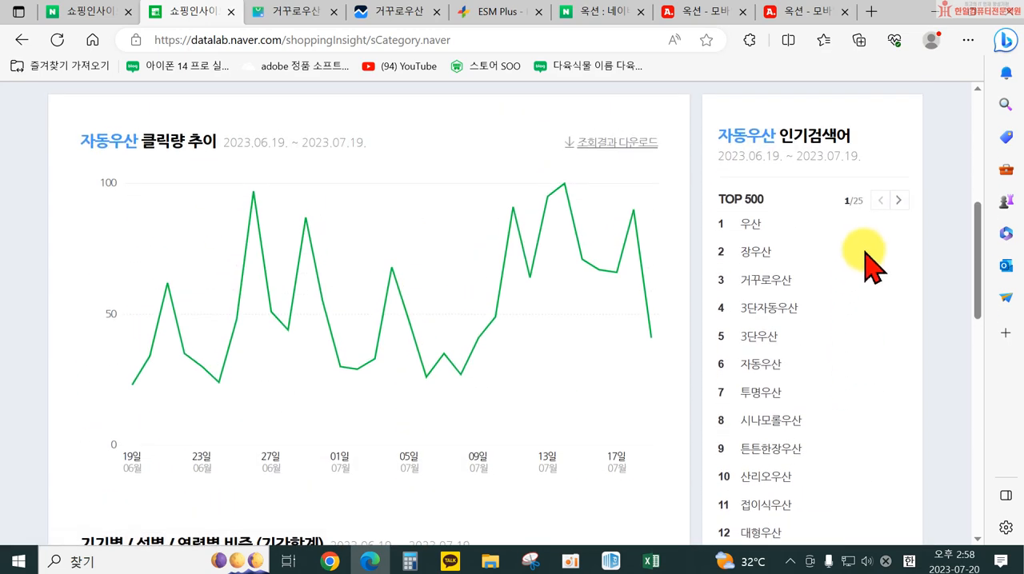
{"action": "left_click", "coordinate": [898, 201]}
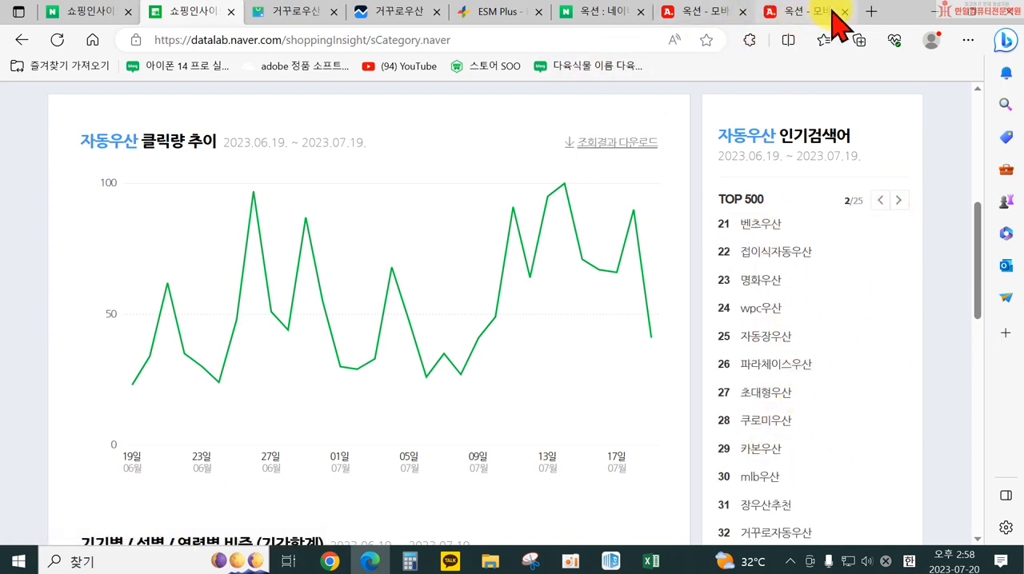
Search Naver for 셀러마스터 and open the 셀러마스터 - 웨어이즈포스트 result
{"action": "left_click", "coordinate": [870, 10]}
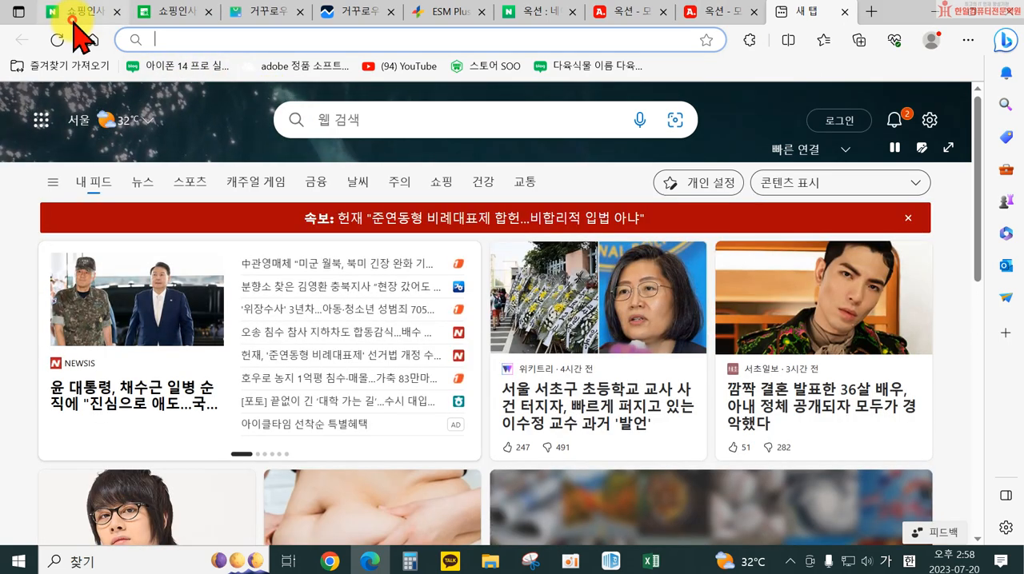
{"action": "left_click", "coordinate": [76, 11]}
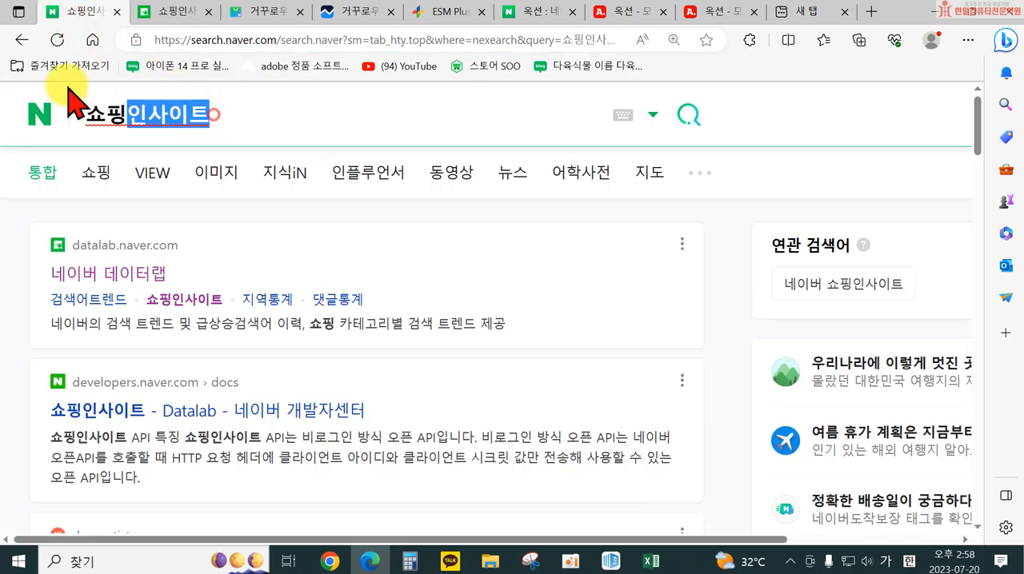
{"action": "key", "text": "ctrl+a"}
{"action": "key", "text": "BackSpace"}
{"action": "type", "text": "셀러마스터"}
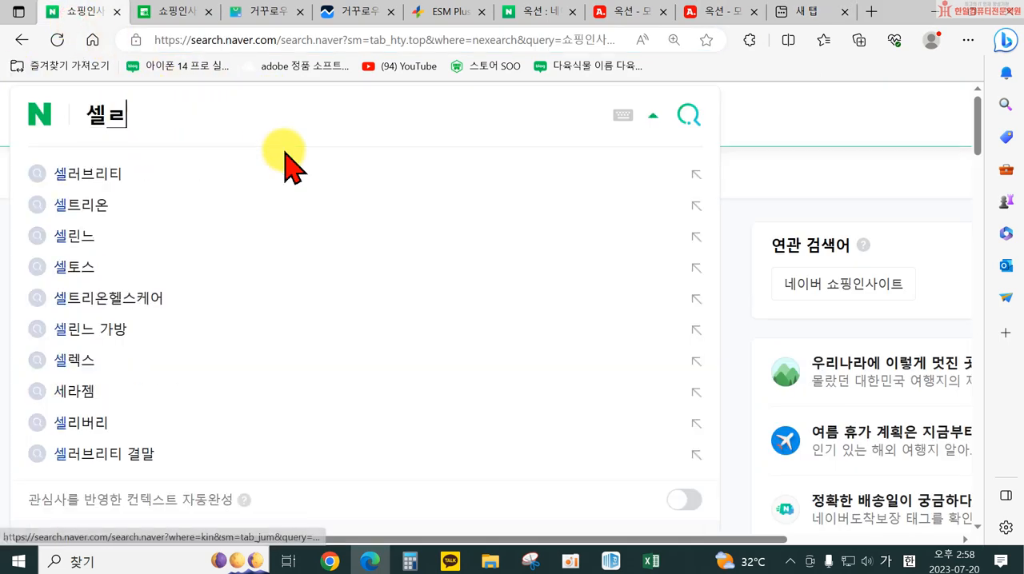
{"action": "key", "text": "Return"}
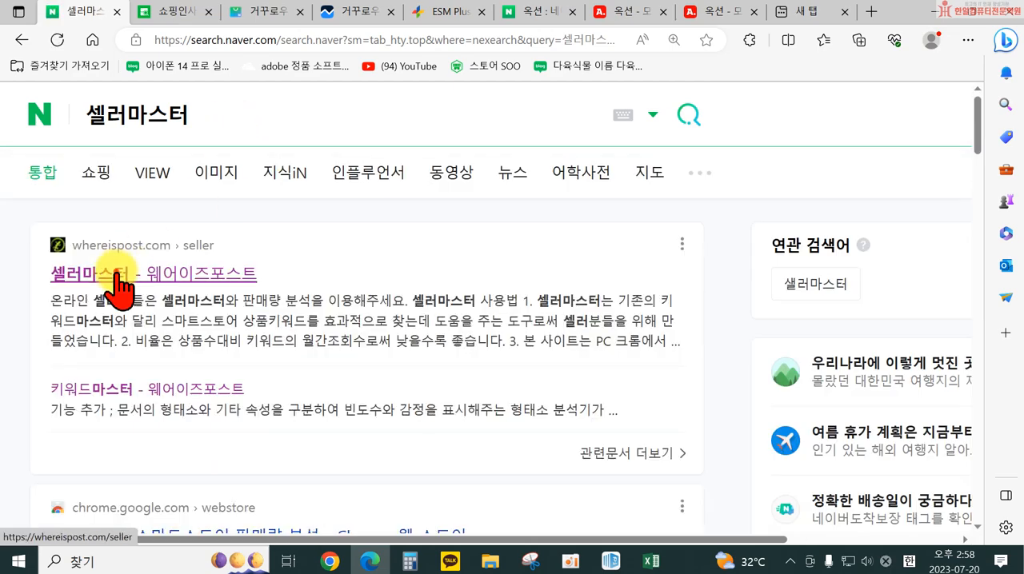
{"action": "left_click", "coordinate": [100, 273]}
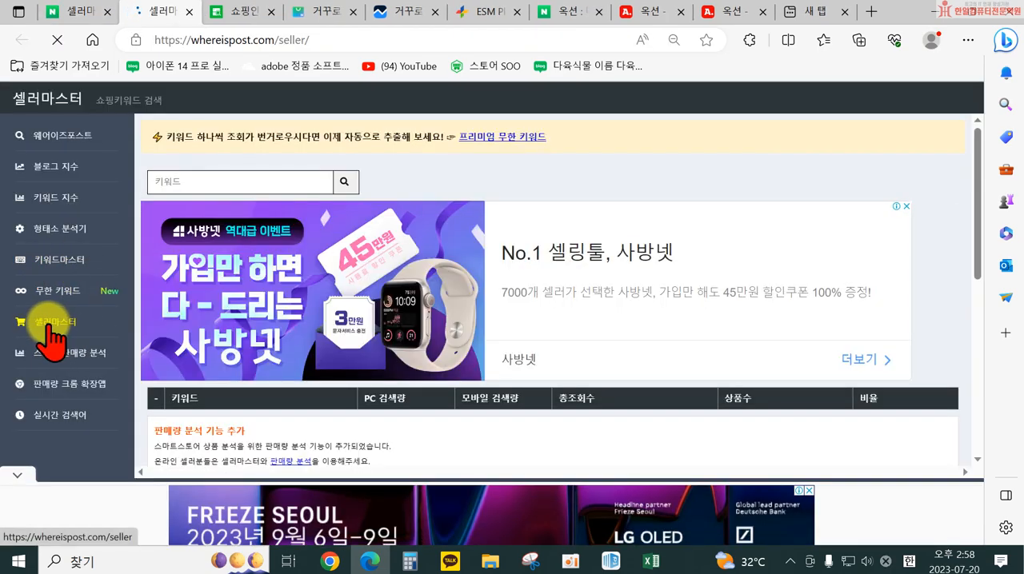
Detach the 셀러마스터 page into its own window and place it beside the 자동우산 인기검색어 list in 쇼핑인사이트
{"action": "left_click", "coordinate": [170, 181]}
{"action": "left_click_drag", "start_coordinate": [184, 24], "coordinate": [448, 220]}
{"action": "left_click", "coordinate": [171, 42]}
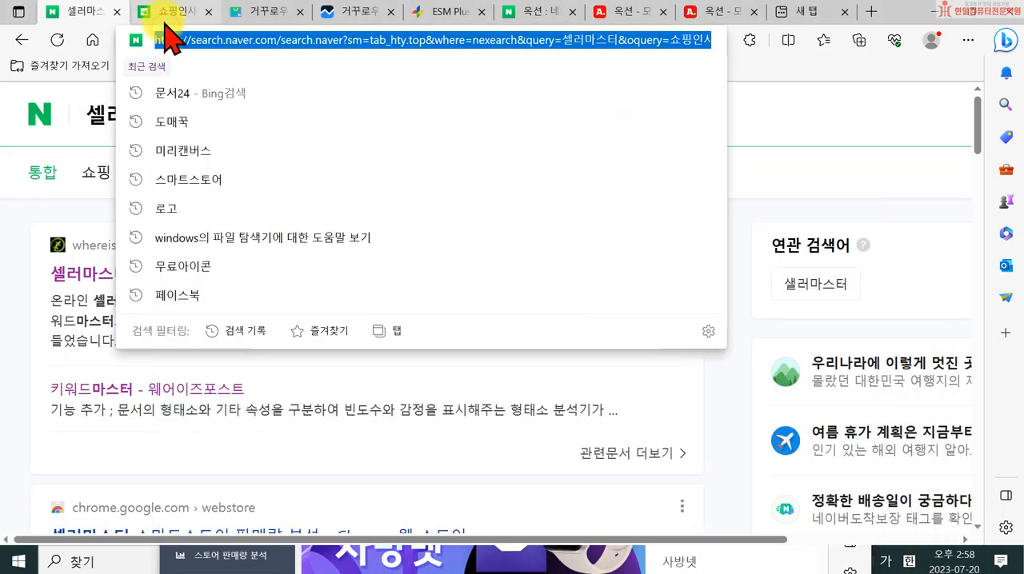
{"action": "left_click", "coordinate": [168, 13]}
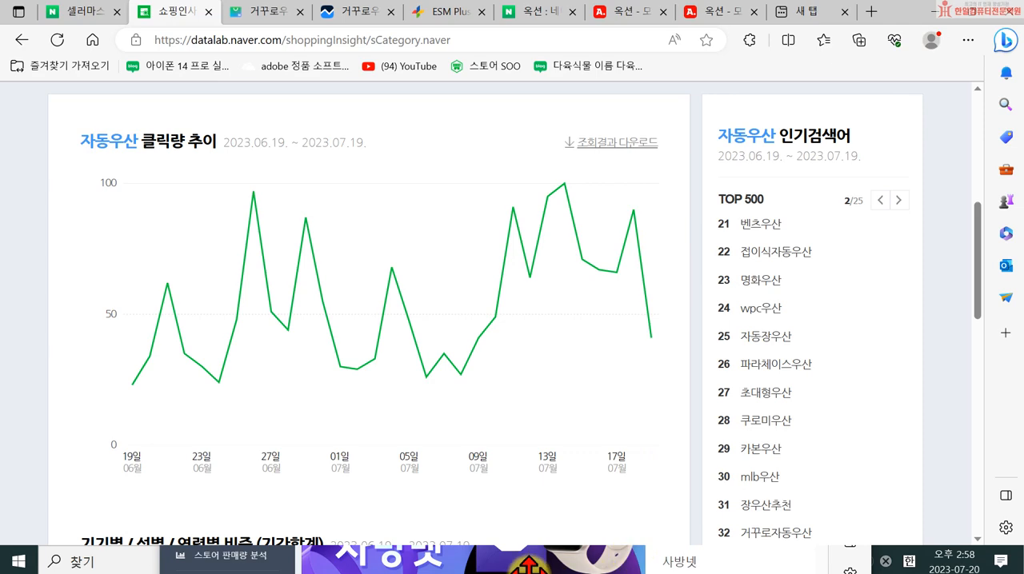
{"action": "left_click", "coordinate": [743, 565]}
{"action": "left_click_drag", "start_coordinate": [525, 228], "coordinate": [339, 96]}
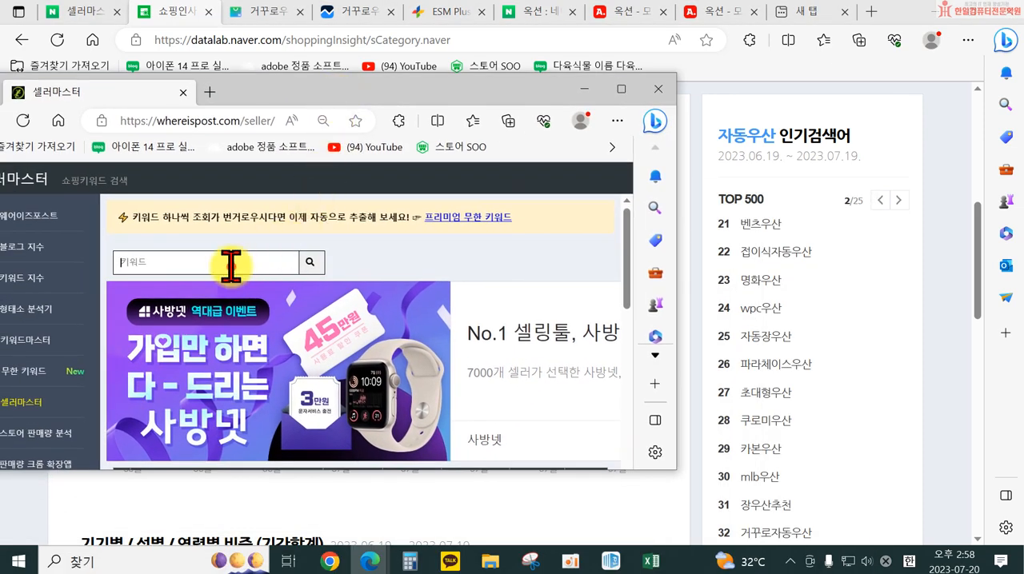
Look up the keyword 거꾸로우산 in 셀러마스터 and examine its related keywords, search volumes, product count and ratio
{"action": "scroll", "coordinate": [368, 368], "scroll_direction": "down", "scroll_amount": 2}
{"action": "scroll", "coordinate": [374, 302], "scroll_direction": "up", "scroll_amount": 1}
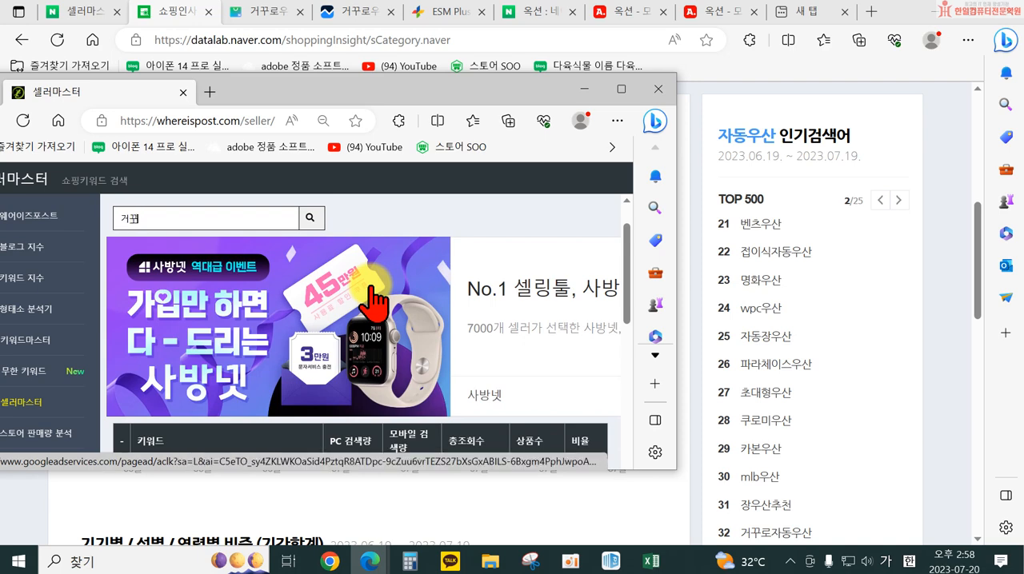
{"action": "key", "text": "Return"}
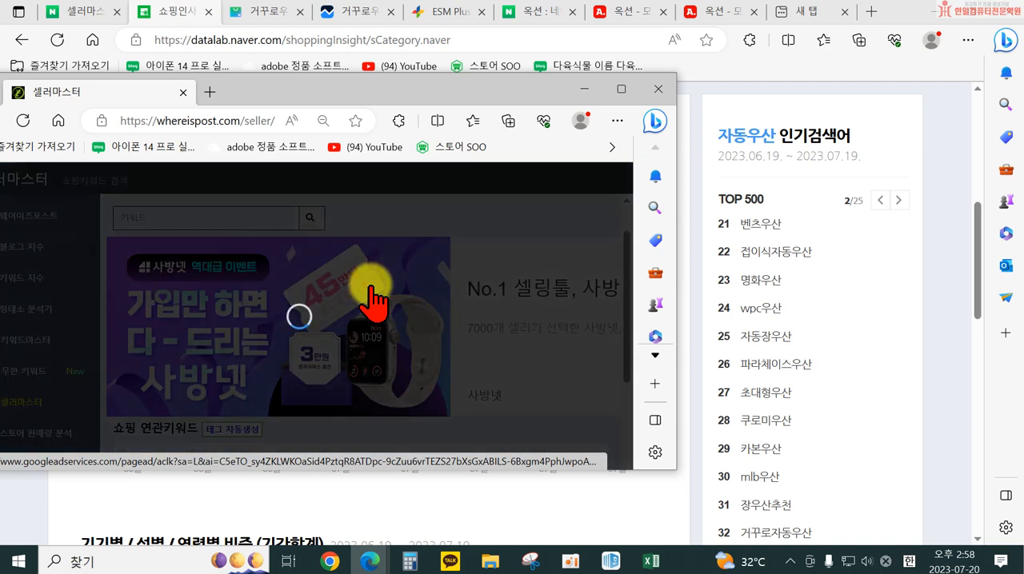
{"action": "scroll", "coordinate": [427, 312], "scroll_direction": "down", "scroll_amount": 3}
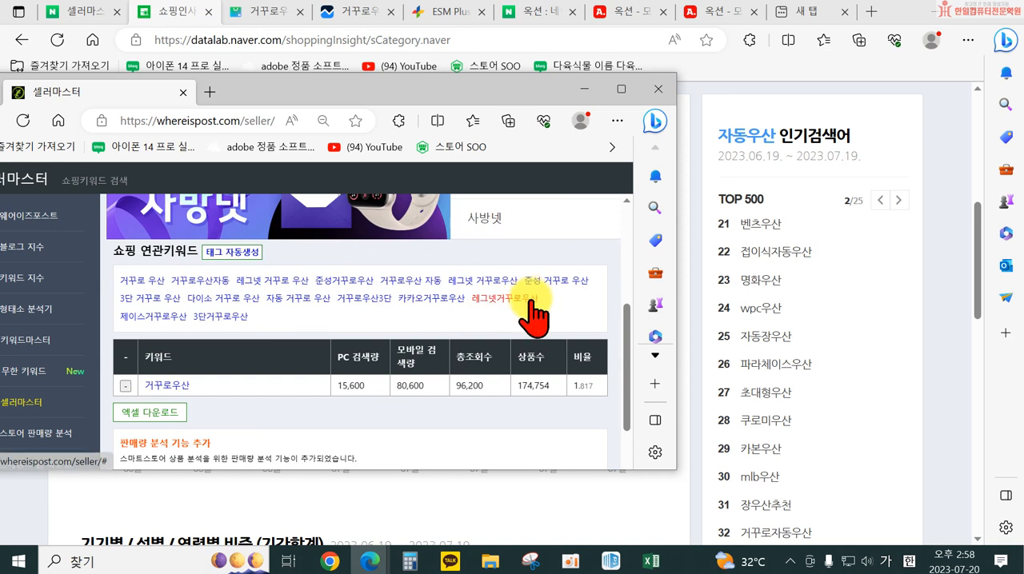
{"action": "scroll", "coordinate": [365, 334], "scroll_direction": "down", "scroll_amount": 1}
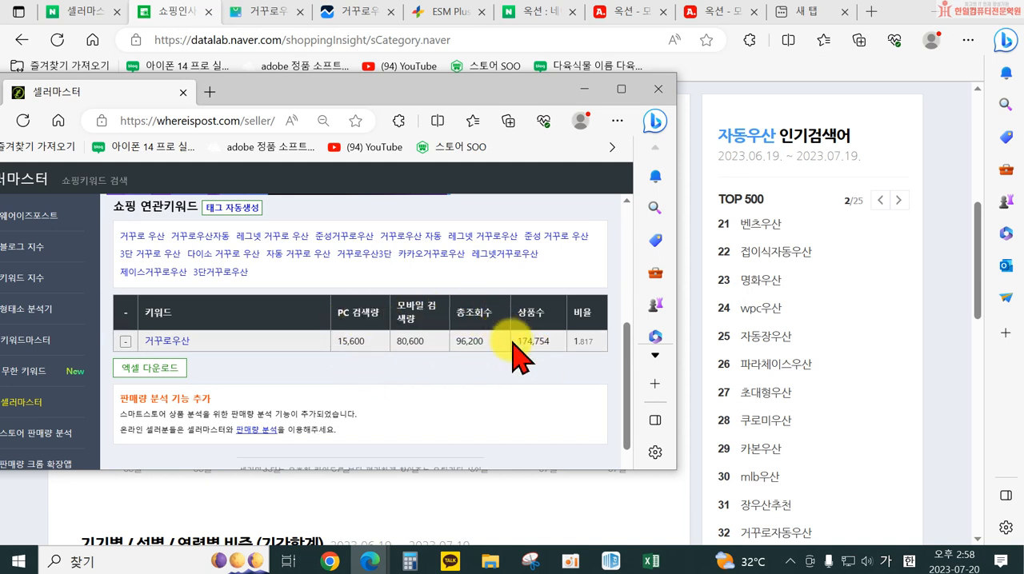
{"action": "scroll", "coordinate": [302, 364], "scroll_direction": "down", "scroll_amount": 1}
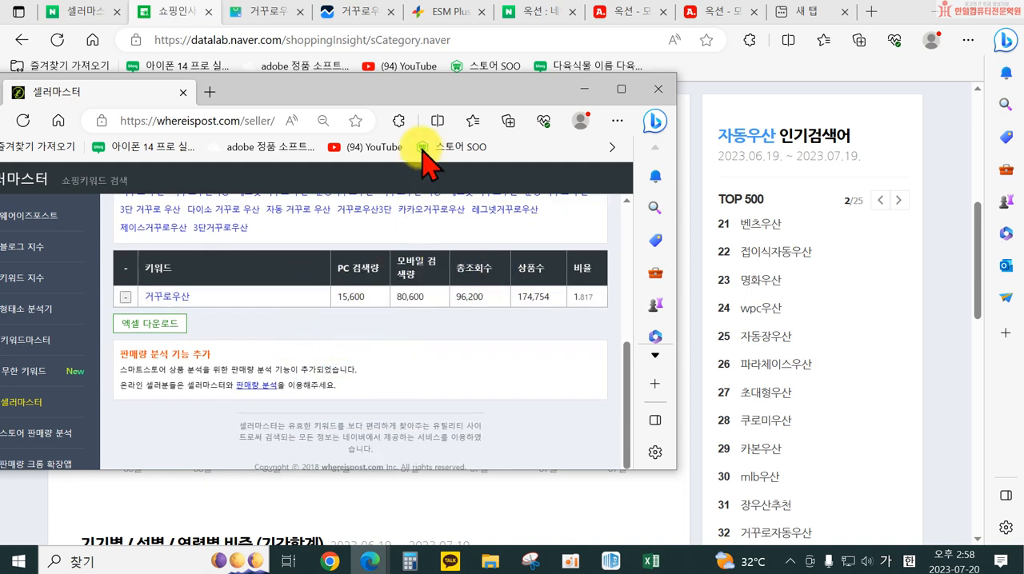
Close the 셀러마스터 window and examine the popular keywords ranked 21 to 40 for 자동우산
{"action": "left_click", "coordinate": [669, 95]}
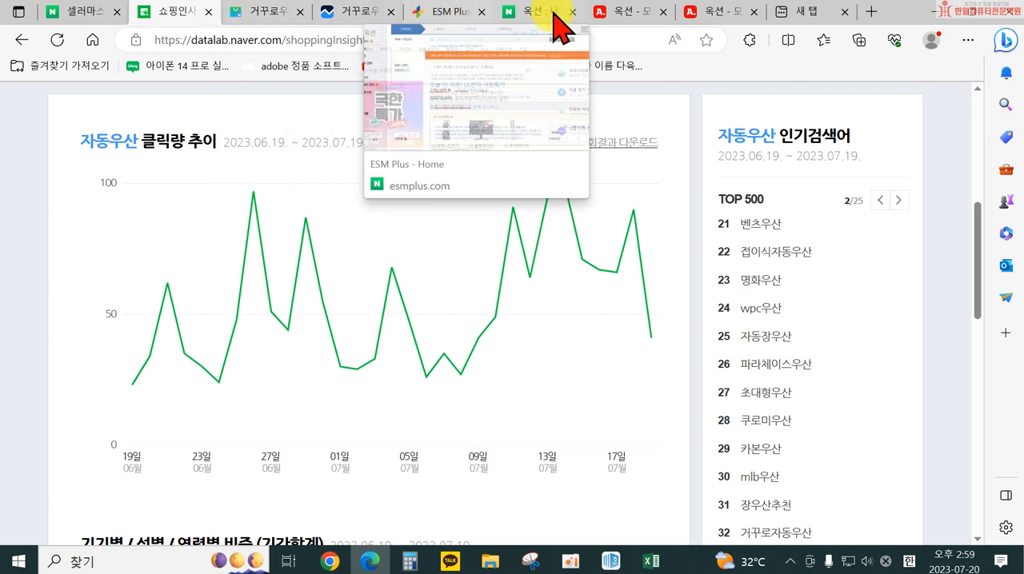
{"action": "scroll", "coordinate": [764, 454], "scroll_direction": "down", "scroll_amount": 2}
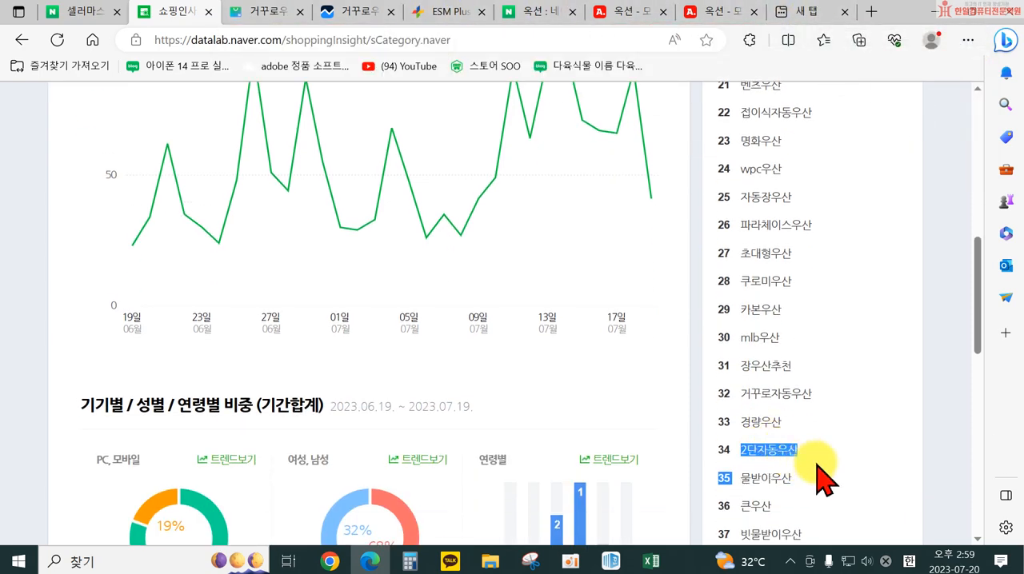
{"action": "scroll", "coordinate": [772, 384], "scroll_direction": "down", "scroll_amount": 2}
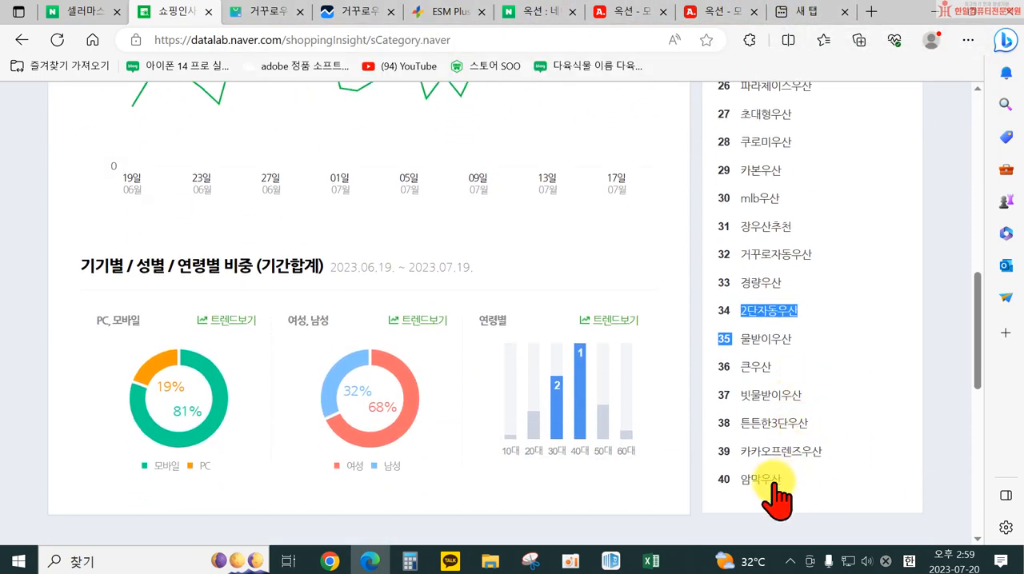
{"action": "scroll", "coordinate": [779, 428], "scroll_direction": "up", "scroll_amount": 2}
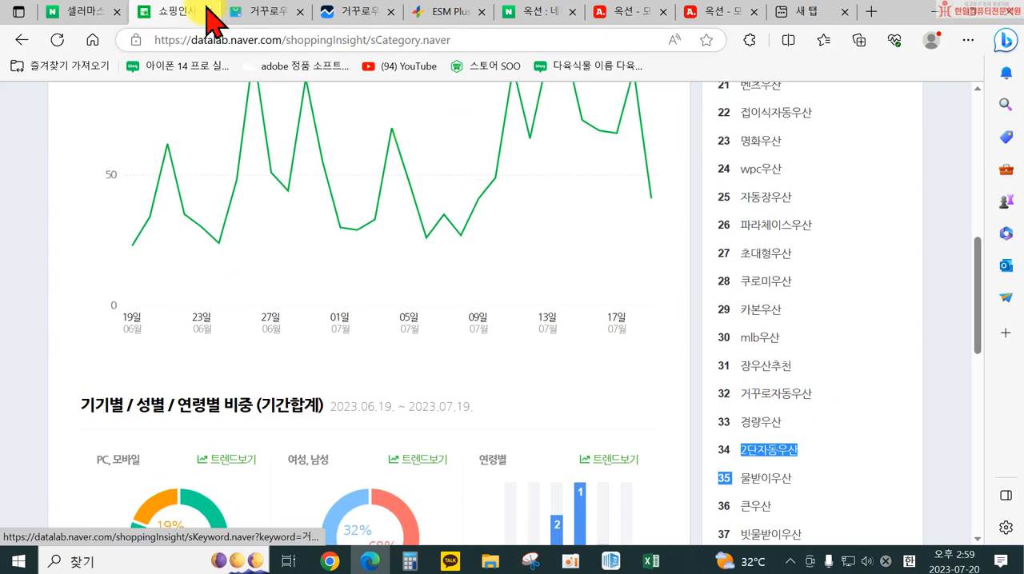
Return to the ESM Plus product form and select the word 반전우산 in the 검색용 상품명
{"action": "left_click", "coordinate": [261, 13]}
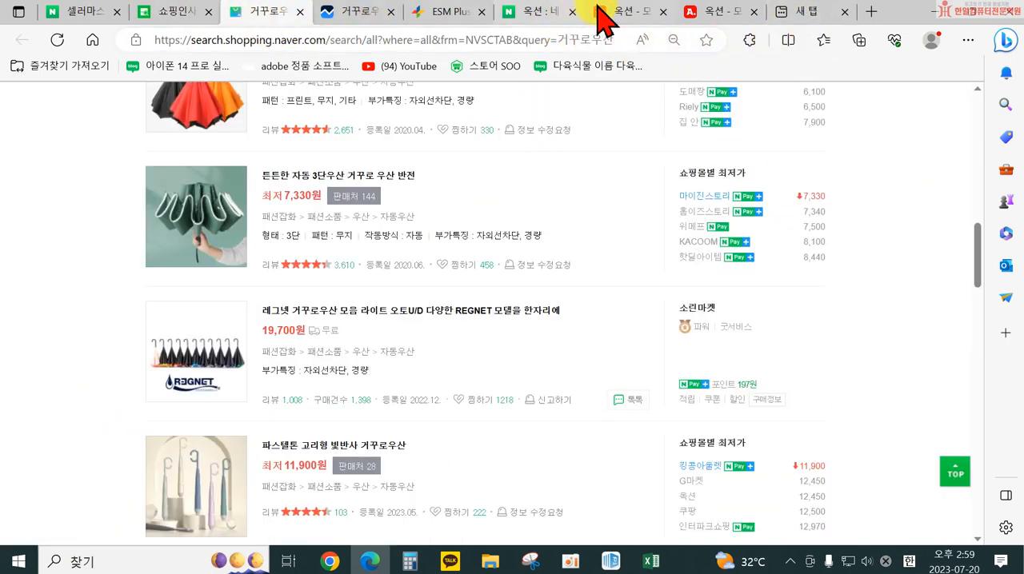
{"action": "left_click", "coordinate": [452, 12]}
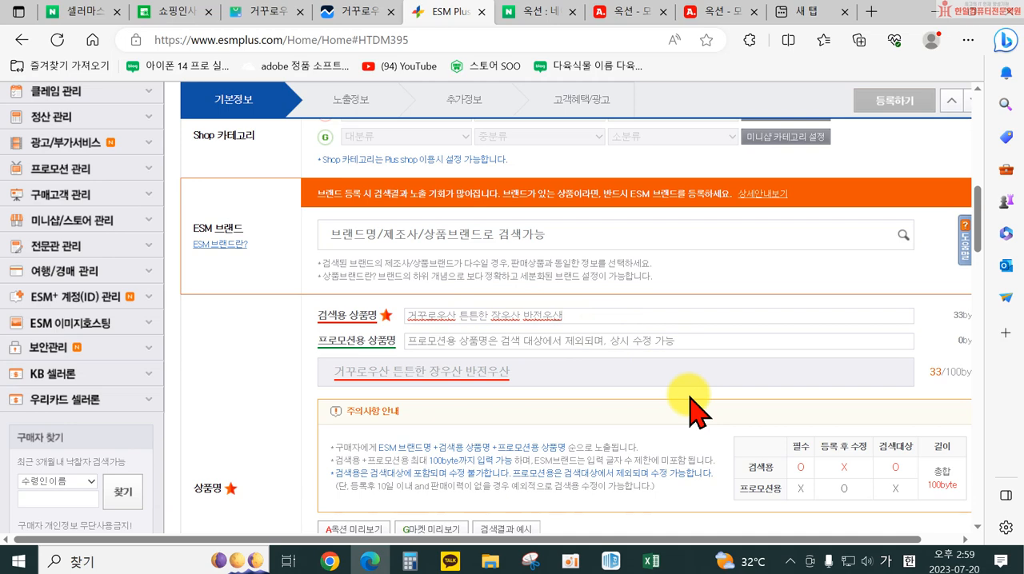
{"action": "scroll", "coordinate": [688, 393], "scroll_direction": "down", "scroll_amount": 1}
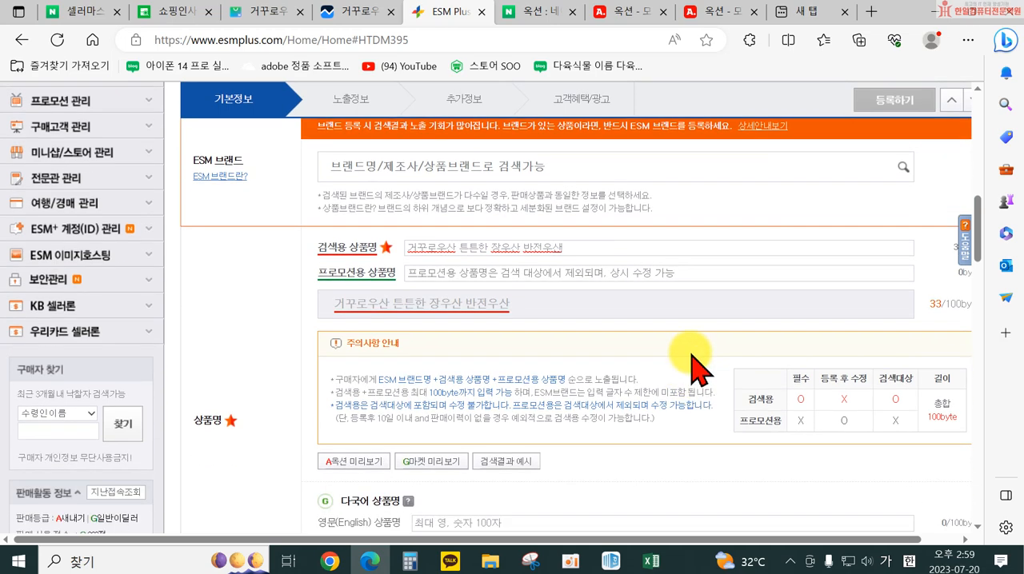
{"action": "left_click_drag", "start_coordinate": [524, 247], "coordinate": [629, 265]}
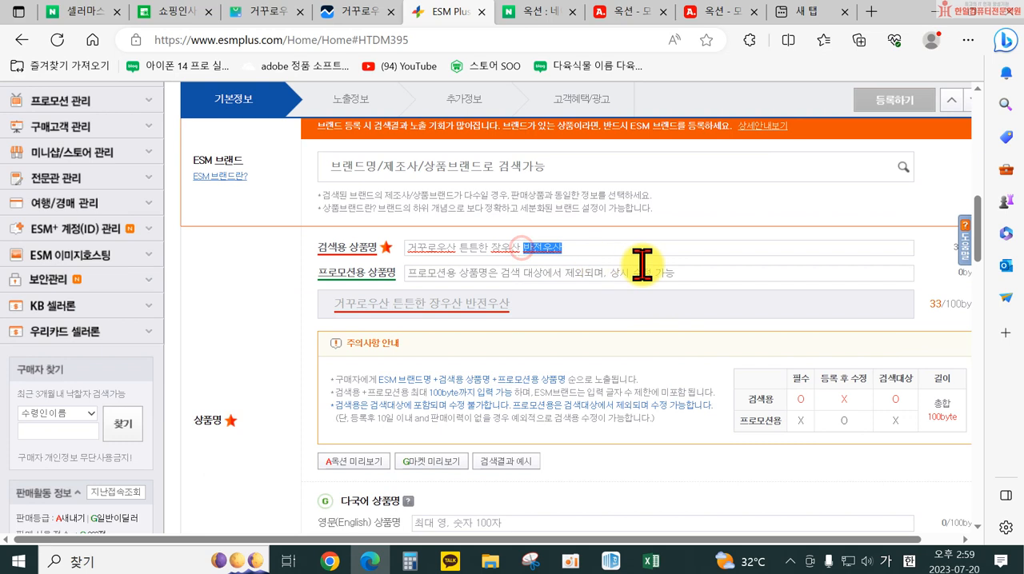
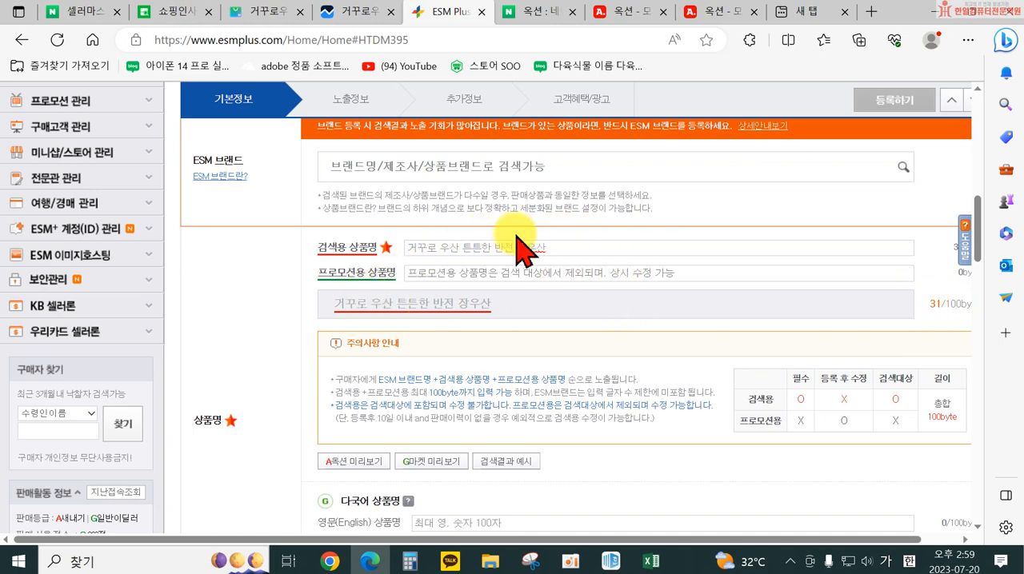
{"action": "scroll", "coordinate": [515, 248], "scroll_direction": "down", "scroll_amount": 1}
{"action": "scroll", "coordinate": [536, 328], "scroll_direction": "down", "scroll_amount": 1}
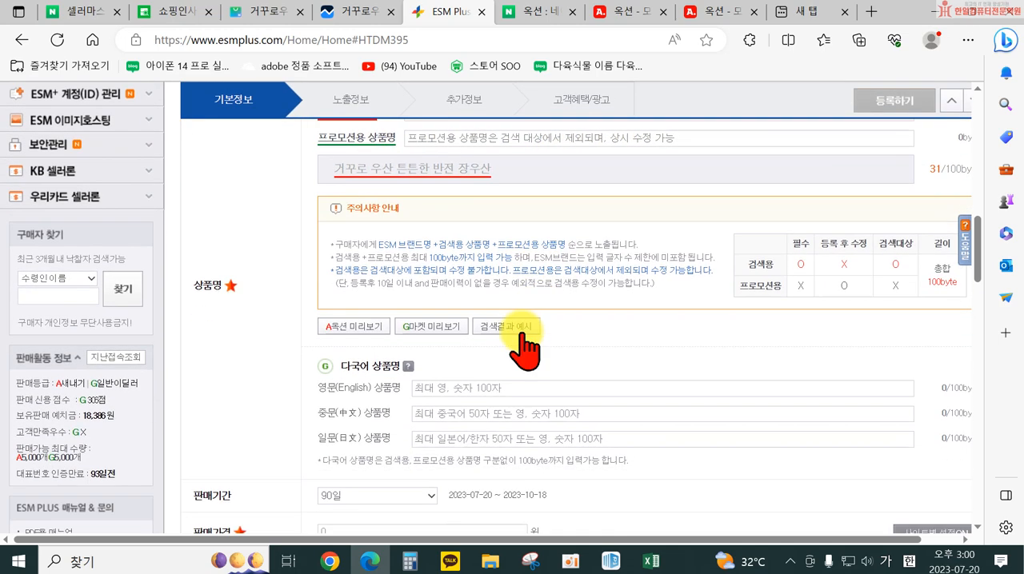
{"action": "scroll", "coordinate": [392, 312], "scroll_direction": "down", "scroll_amount": 1}
{"action": "scroll", "coordinate": [352, 256], "scroll_direction": "up", "scroll_amount": 2}
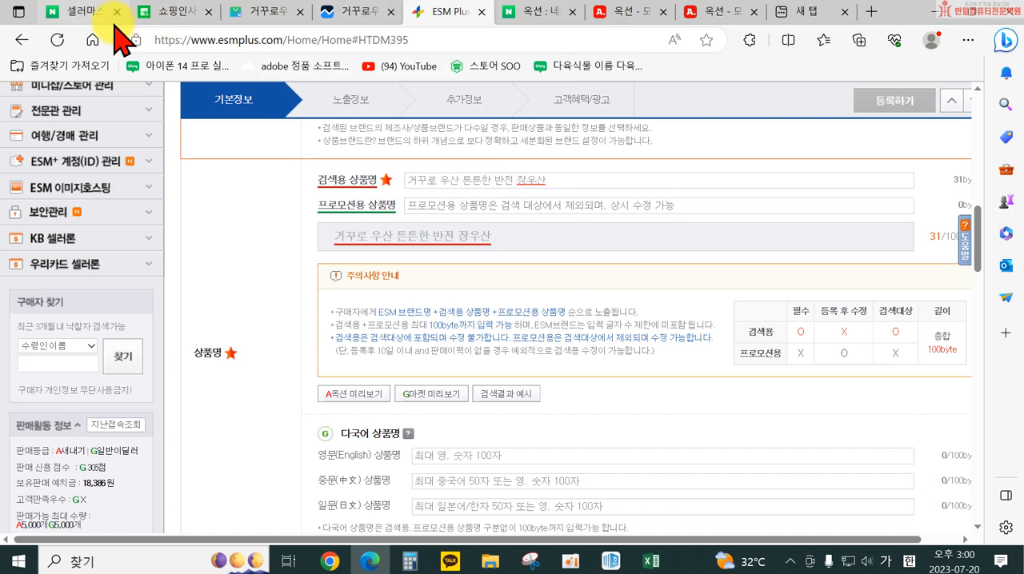
Examine the product titles and prices in the Naver Shopping results for 거꾸로우산
{"action": "mouse_move", "coordinate": [114, 24]}
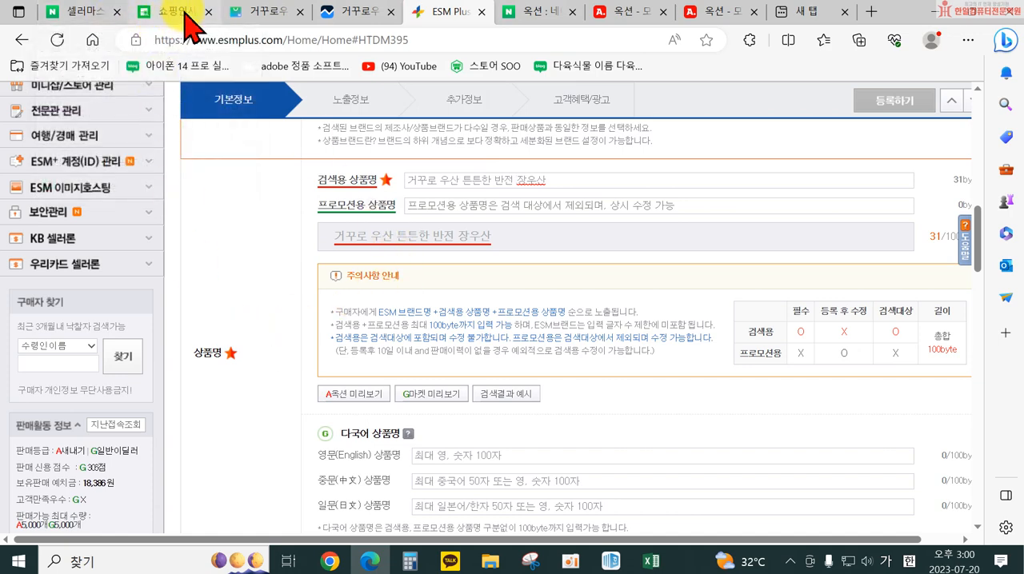
{"action": "left_click", "coordinate": [257, 16]}
{"action": "scroll", "coordinate": [343, 359], "scroll_direction": "down", "scroll_amount": 1}
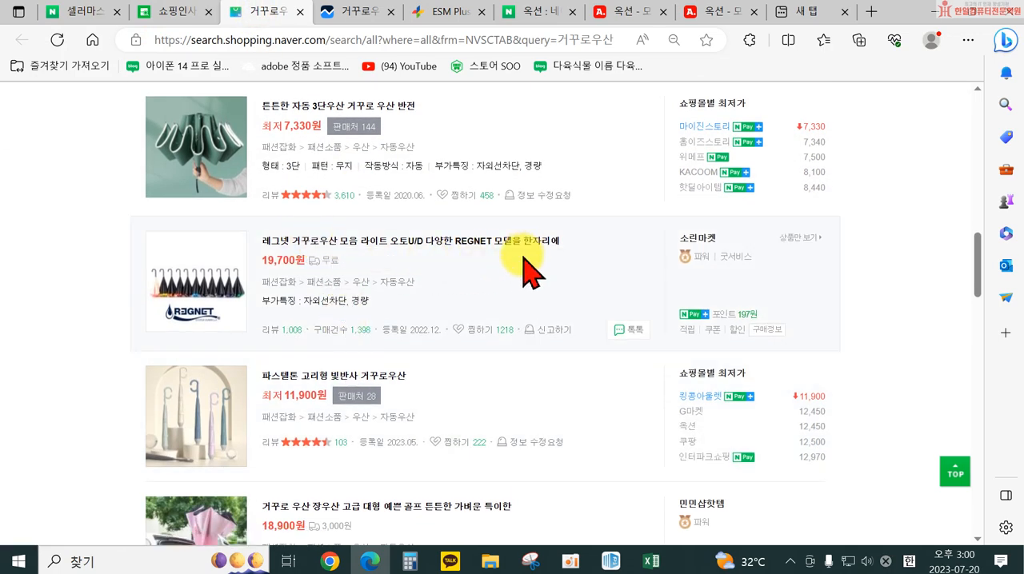
{"action": "scroll", "coordinate": [480, 267], "scroll_direction": "down", "scroll_amount": 2}
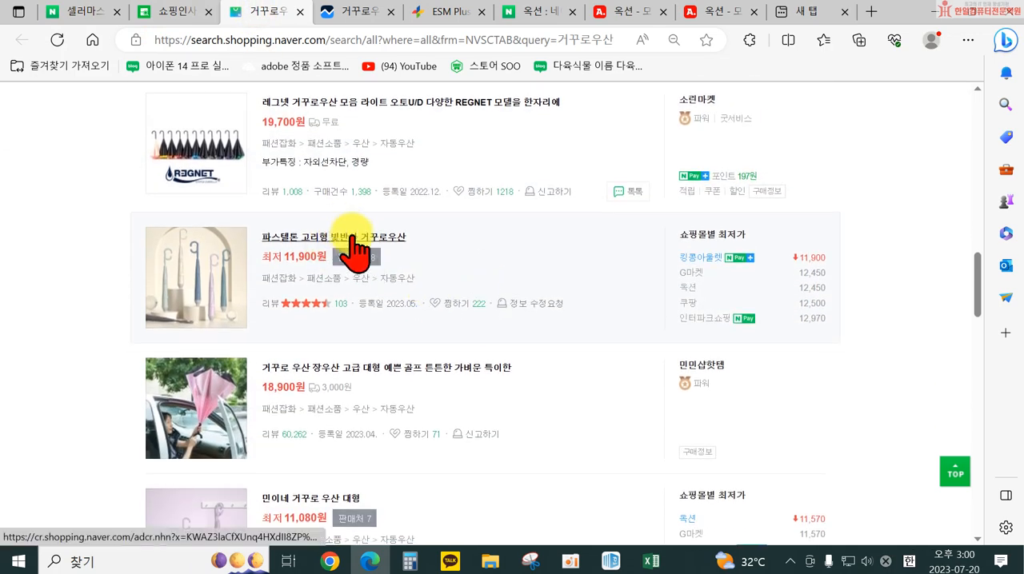
{"action": "scroll", "coordinate": [400, 407], "scroll_direction": "down", "scroll_amount": 1}
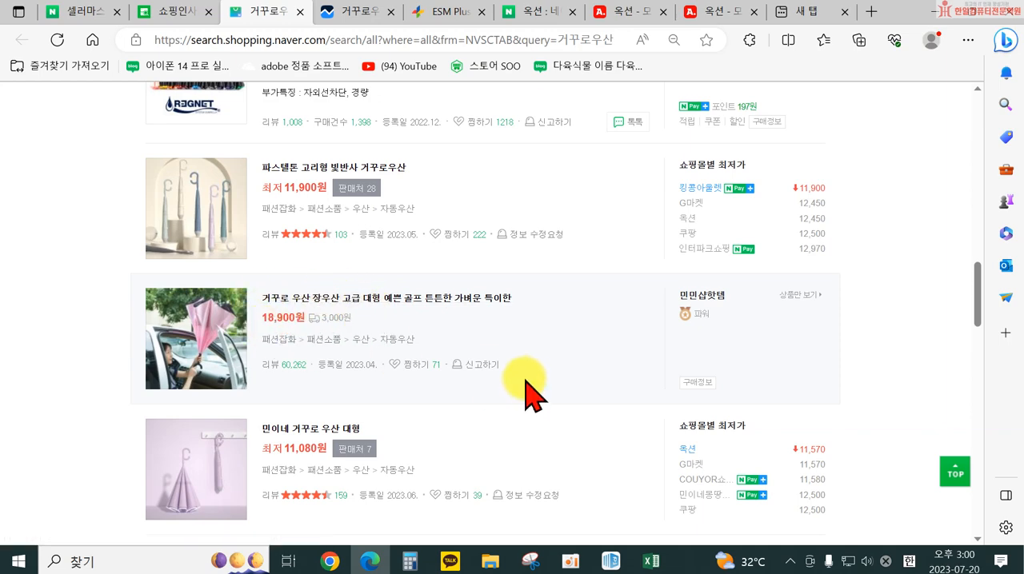
{"action": "scroll", "coordinate": [528, 390], "scroll_direction": "down", "scroll_amount": 2}
{"action": "scroll", "coordinate": [528, 392], "scroll_direction": "down", "scroll_amount": 2}
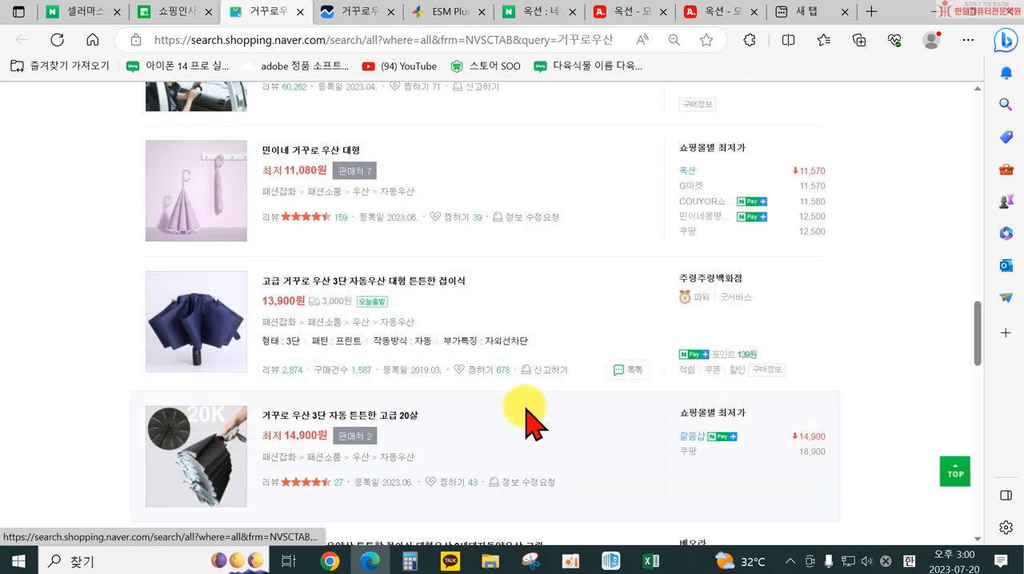
{"action": "scroll", "coordinate": [528, 416], "scroll_direction": "up", "scroll_amount": 3}
{"action": "scroll", "coordinate": [326, 285], "scroll_direction": "up", "scroll_amount": 5}
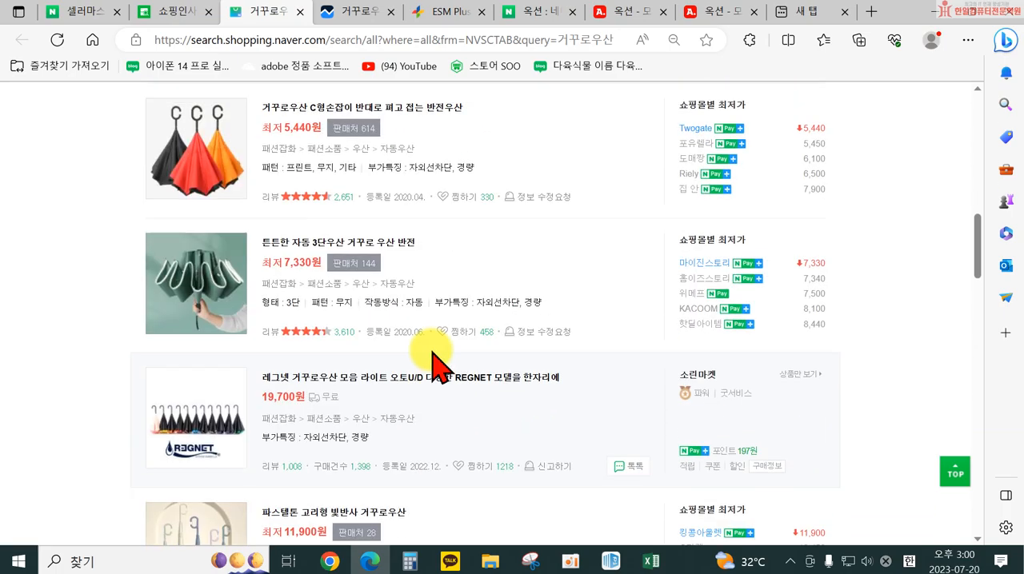
{"action": "scroll", "coordinate": [480, 344], "scroll_direction": "up", "scroll_amount": 10}
{"action": "scroll", "coordinate": [412, 328], "scroll_direction": "down", "scroll_amount": 3}
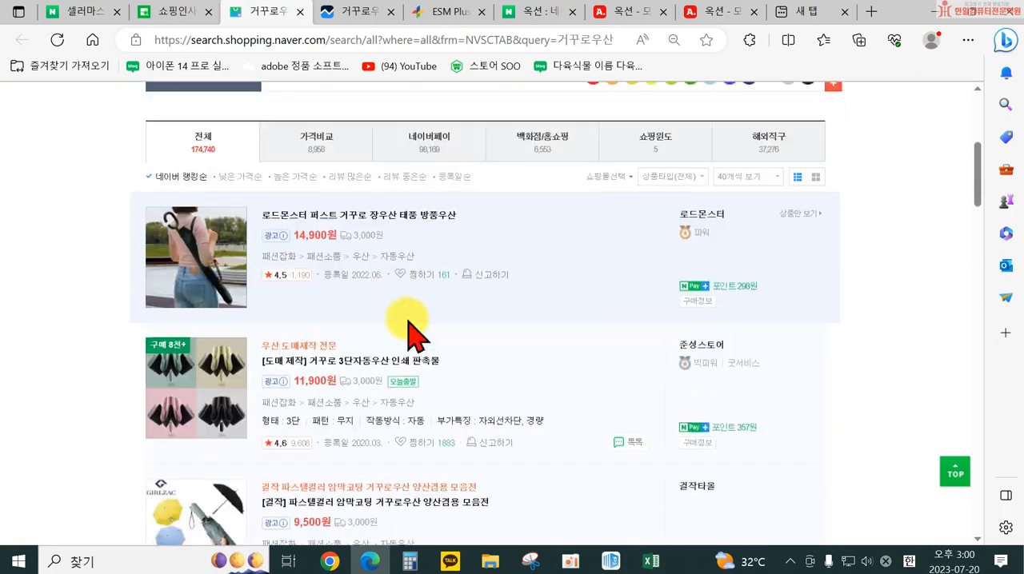
{"action": "scroll", "coordinate": [409, 328], "scroll_direction": "down", "scroll_amount": 1}
{"action": "scroll", "coordinate": [560, 420], "scroll_direction": "up", "scroll_amount": 2}
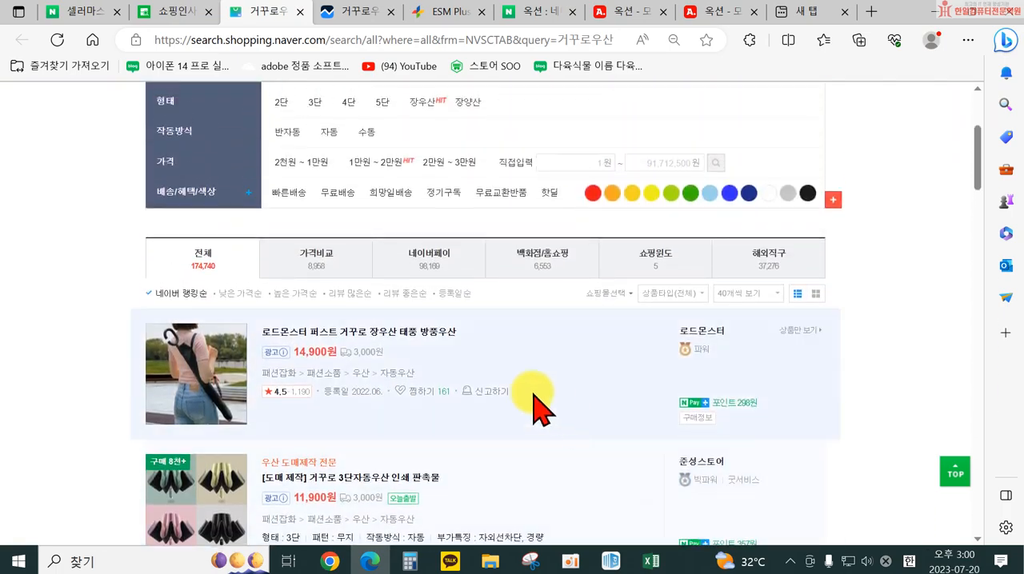
{"action": "scroll", "coordinate": [560, 436], "scroll_direction": "down", "scroll_amount": 5}
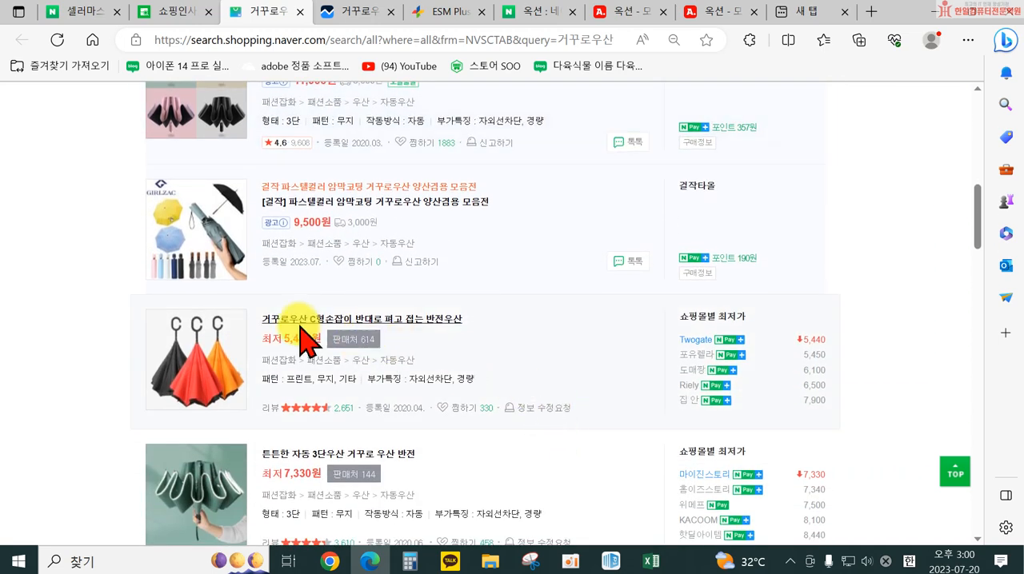
{"action": "scroll", "coordinate": [412, 432], "scroll_direction": "down", "scroll_amount": 2}
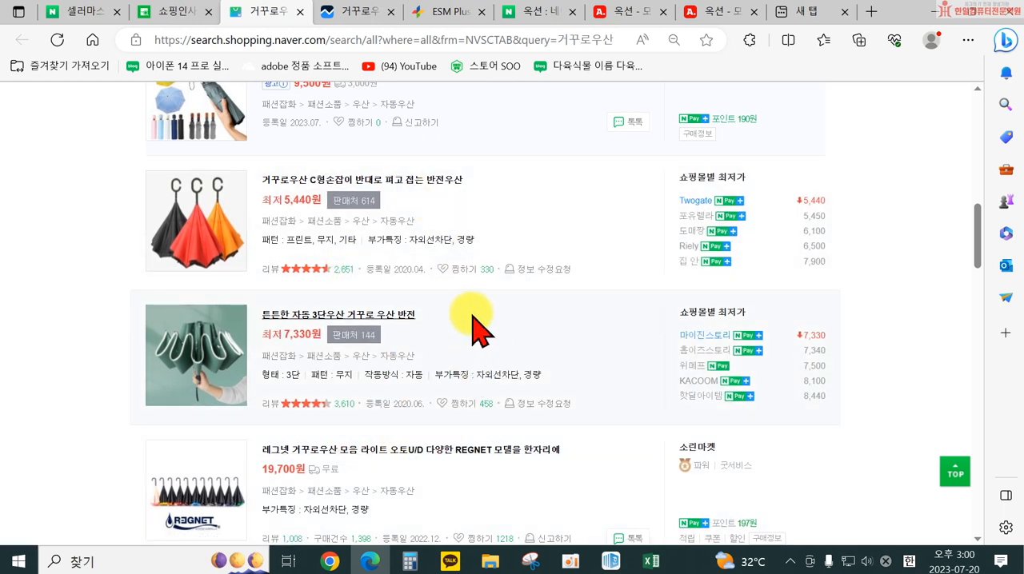
Return to the ESM Plus product form and bring the 판매가격 field into view
{"action": "left_click", "coordinate": [436, 11]}
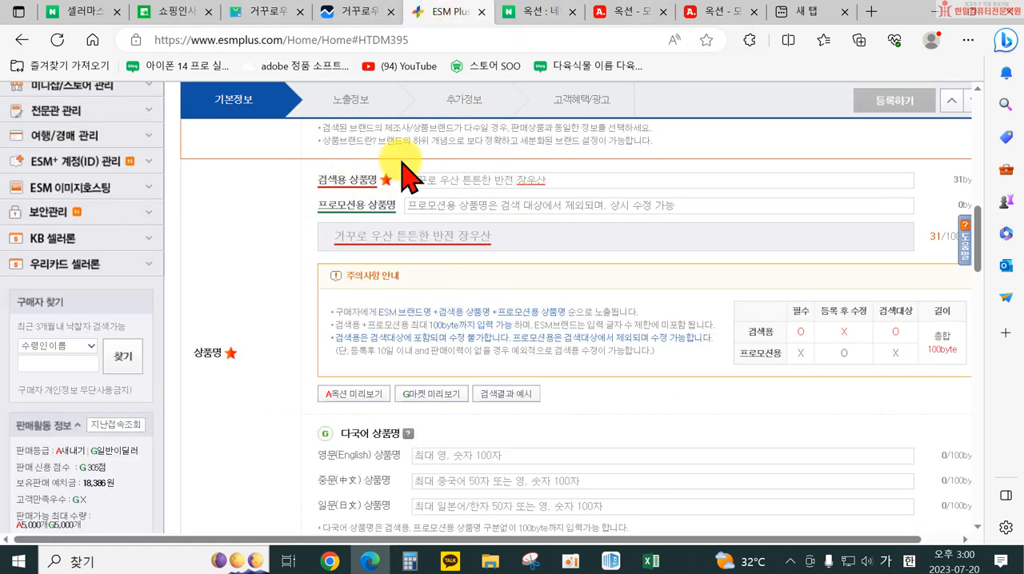
{"action": "scroll", "coordinate": [559, 278], "scroll_direction": "down", "scroll_amount": 2}
{"action": "scroll", "coordinate": [584, 291], "scroll_direction": "up", "scroll_amount": 2}
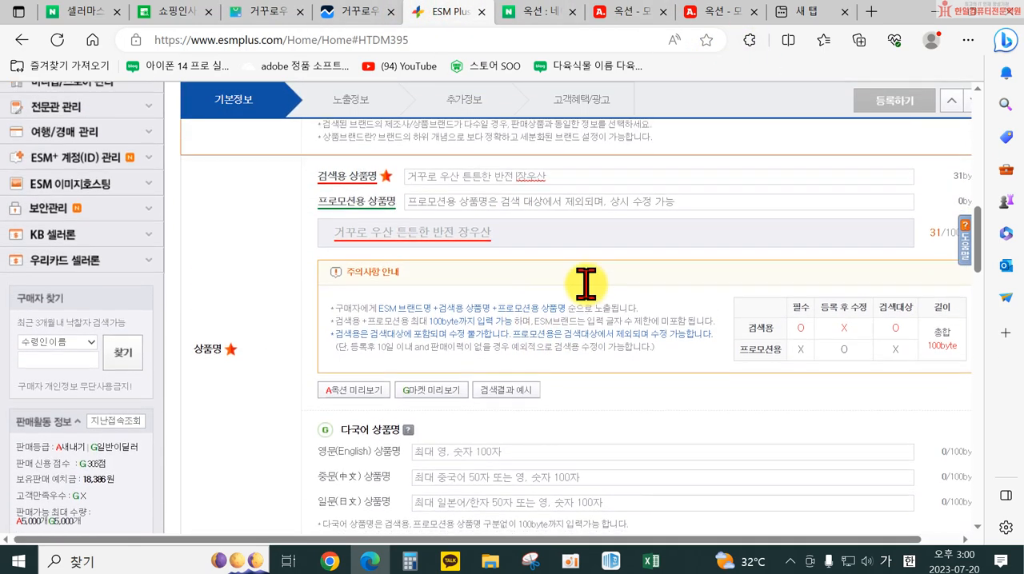
{"action": "scroll", "coordinate": [586, 284], "scroll_direction": "down", "scroll_amount": 3}
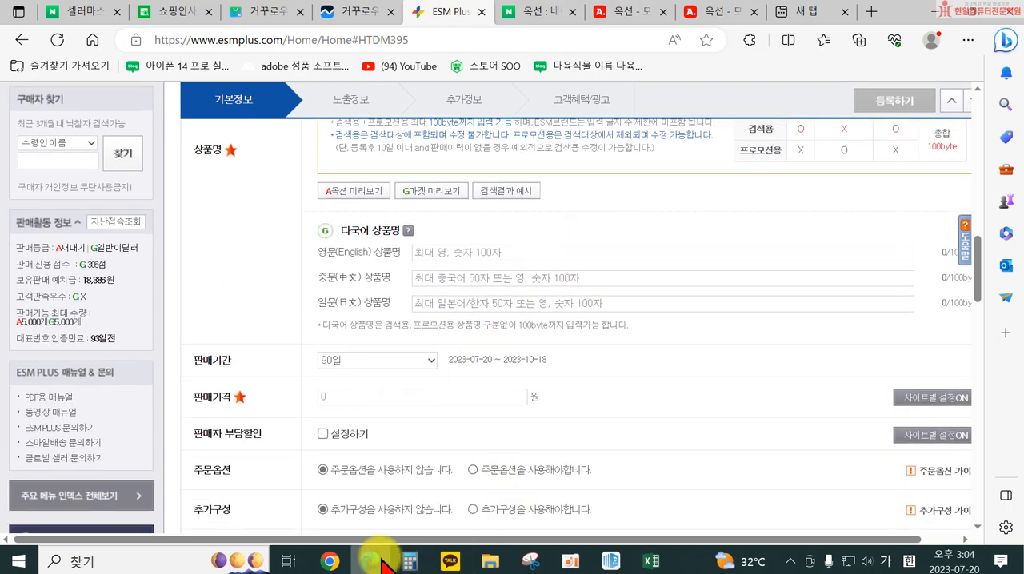
Switch to the 도매꾹 umbrella page, choose the option 거꾸로우산 네이비 벚꽃, and proceed to the 주문/결제 page
{"action": "left_click", "coordinate": [385, 563]}
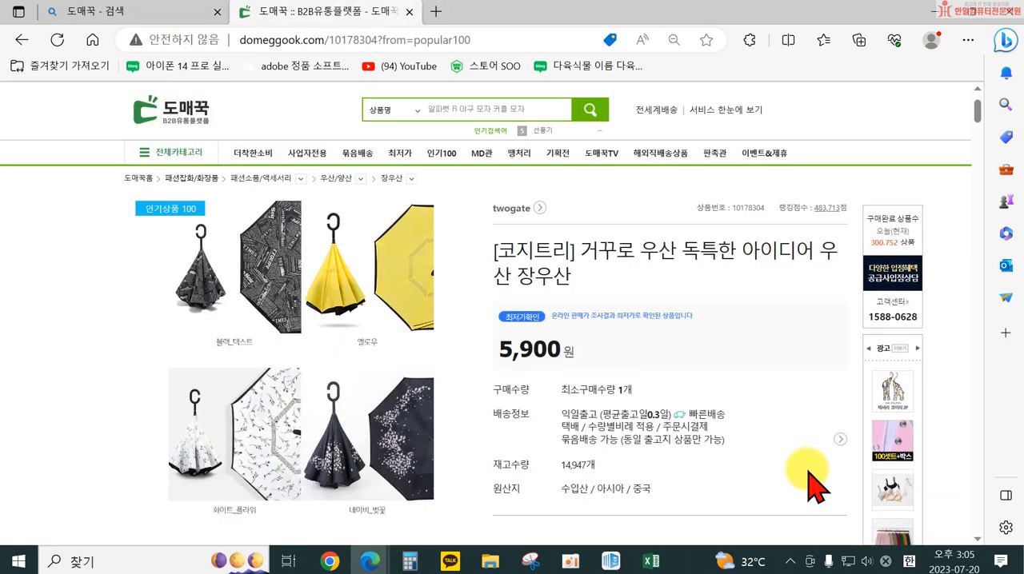
{"action": "scroll", "coordinate": [691, 451], "scroll_direction": "down", "scroll_amount": 4}
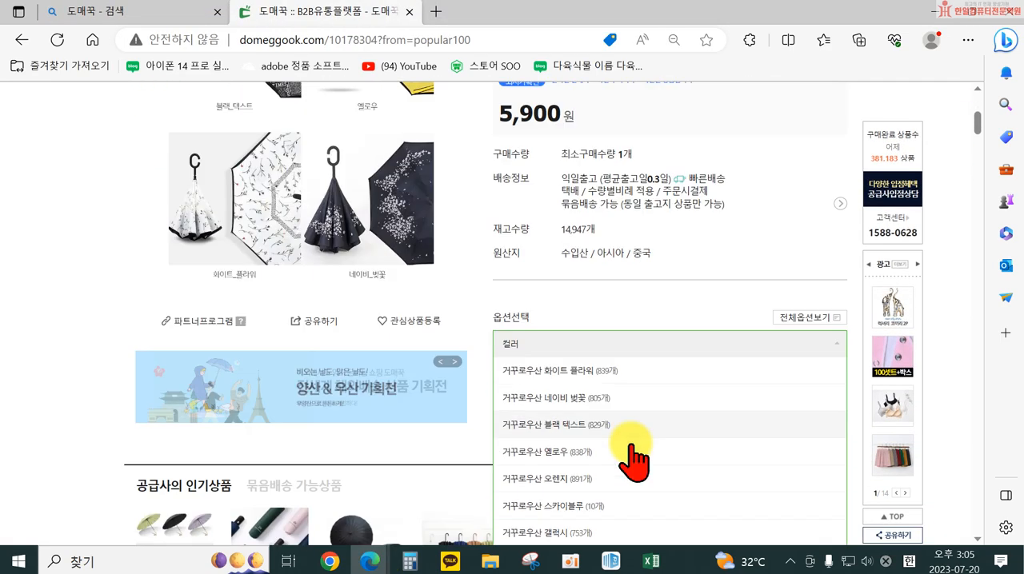
{"action": "left_click", "coordinate": [567, 355]}
{"action": "scroll", "coordinate": [717, 392], "scroll_direction": "down", "scroll_amount": 1}
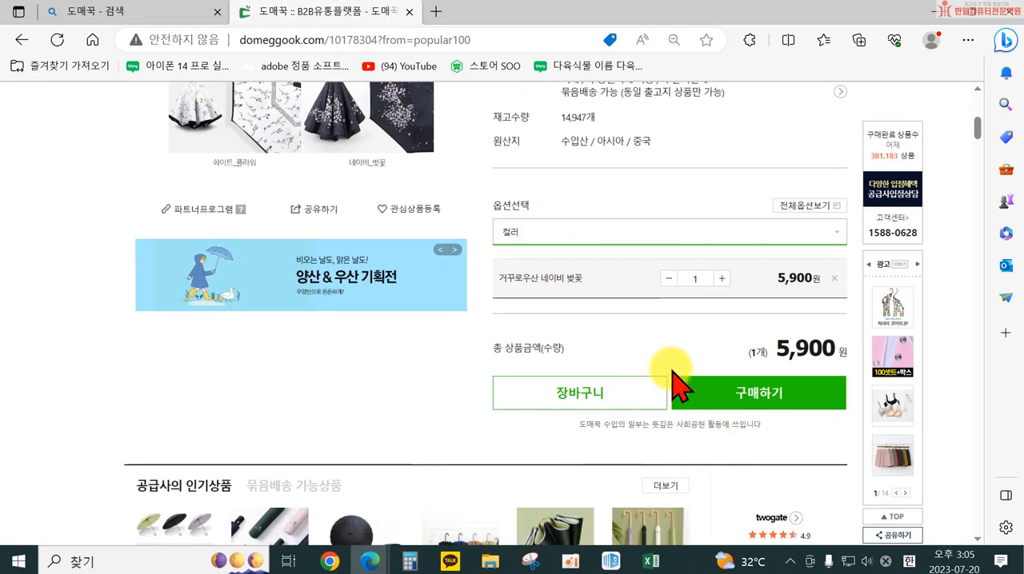
{"action": "left_click", "coordinate": [736, 393]}
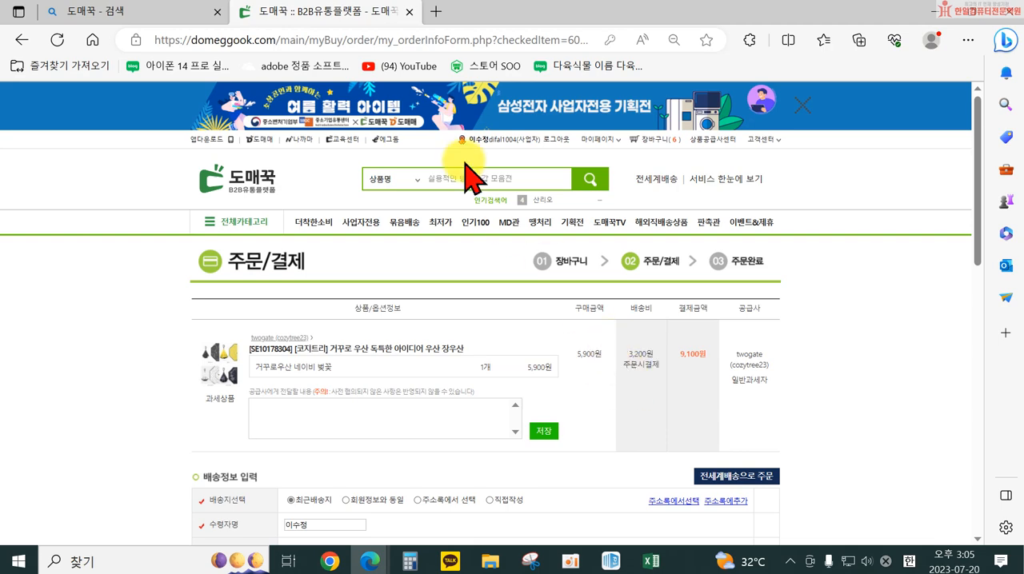
Open the Naver home page in a new browser tab and minimize the open windows to reach the desktop
{"action": "left_click", "coordinate": [437, 10]}
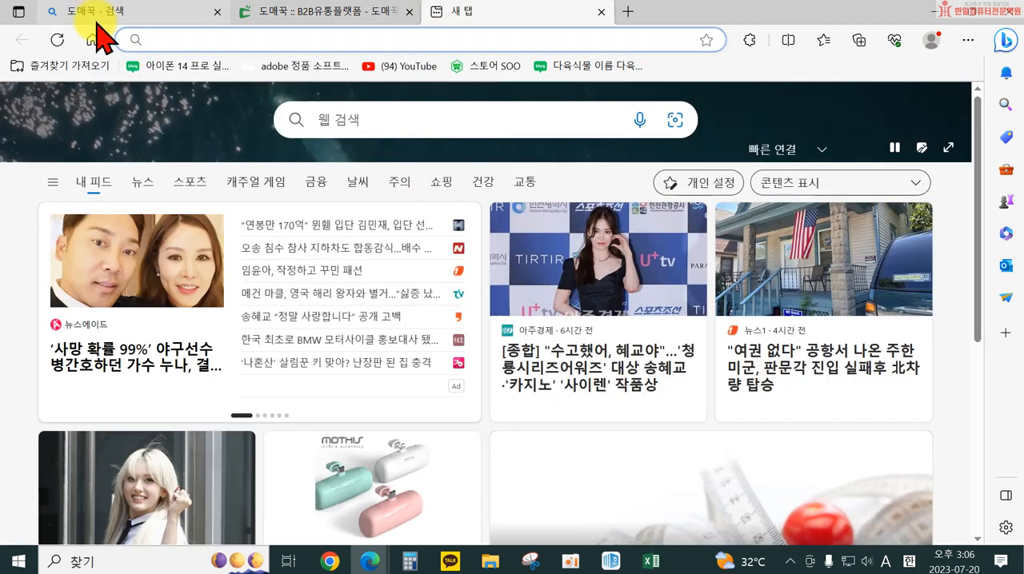
{"action": "left_click", "coordinate": [92, 40]}
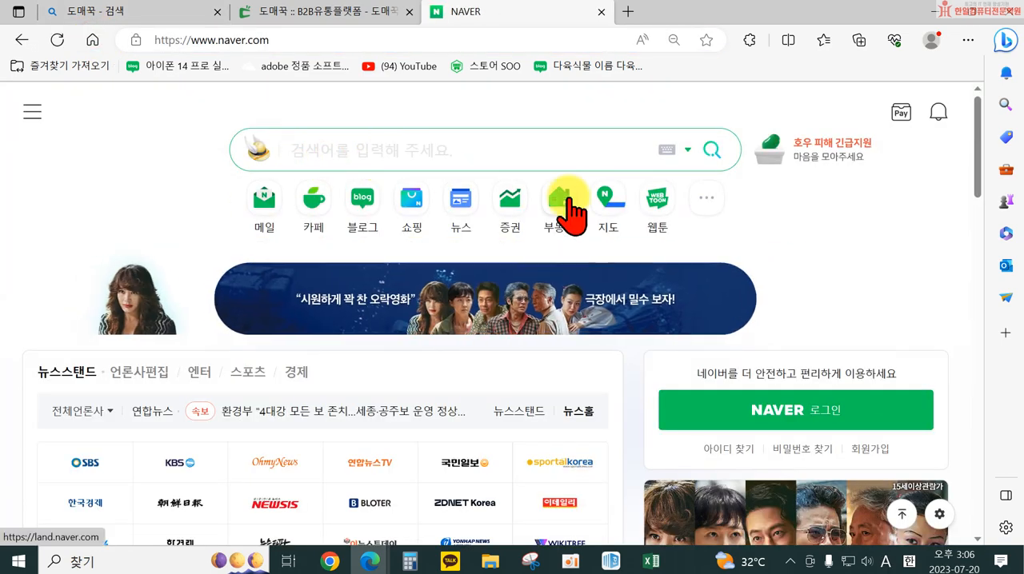
{"action": "left_click", "coordinate": [934, 12]}
{"action": "left_click", "coordinate": [934, 15]}
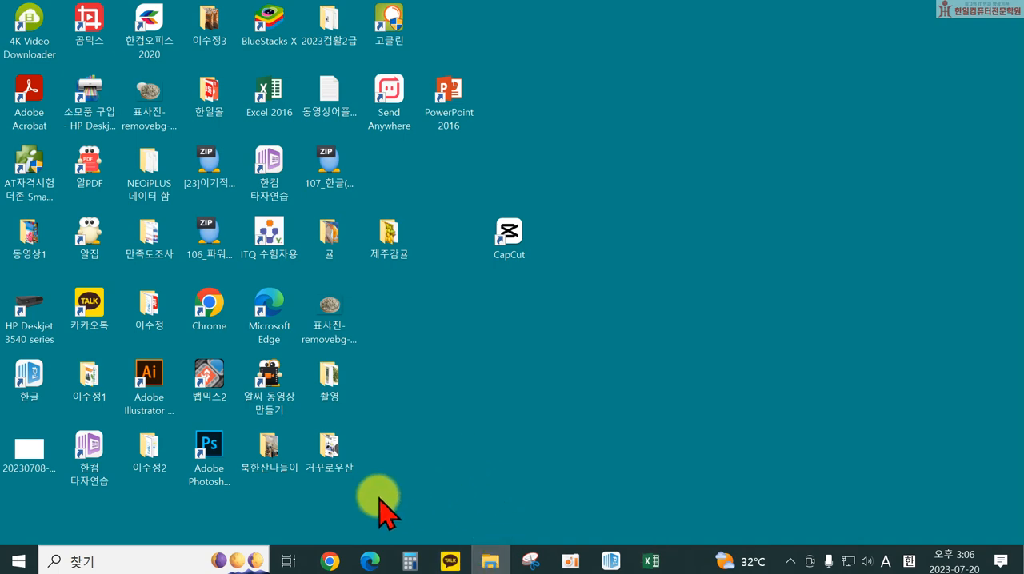
Maximize the File Explorer window and open the workbook 마진계산엑셀표 from the 수정스마트스토어 folder in 문서
{"action": "left_click_drag", "start_coordinate": [3, 264], "coordinate": [537, 9]}
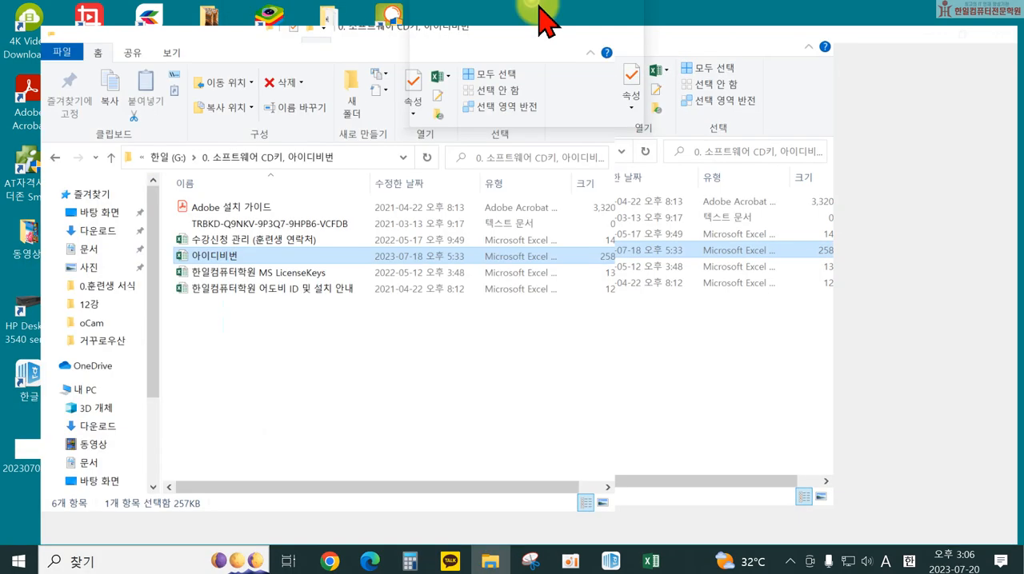
{"action": "left_click", "coordinate": [56, 234]}
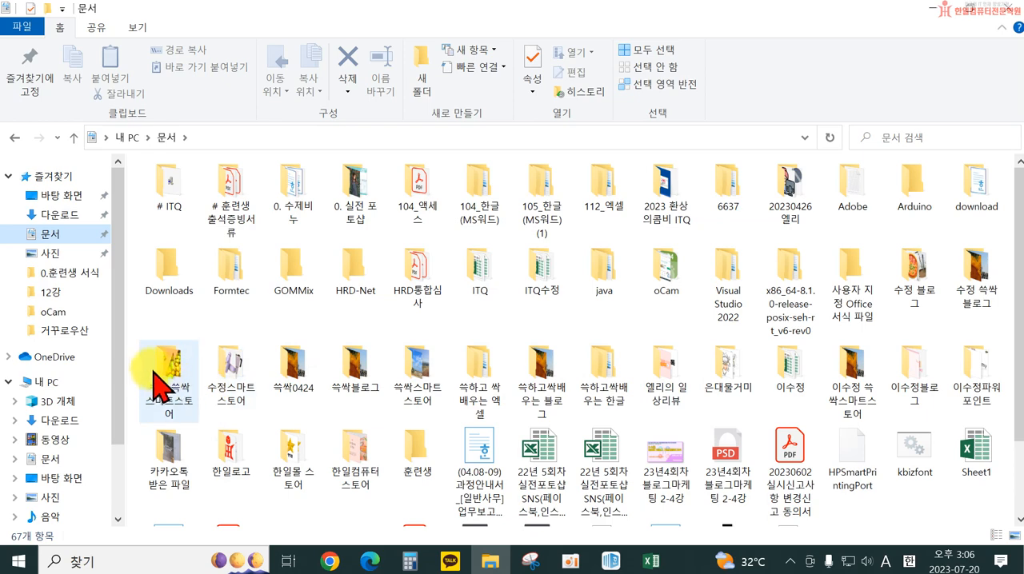
{"action": "double_click", "coordinate": [216, 364]}
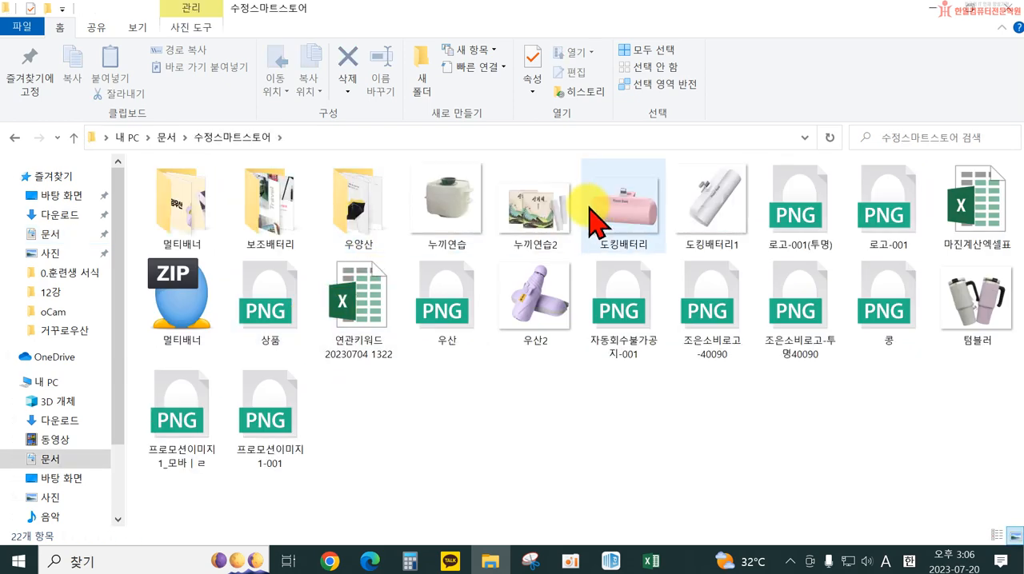
{"action": "left_click", "coordinate": [982, 207]}
{"action": "double_click", "coordinate": [981, 208]}
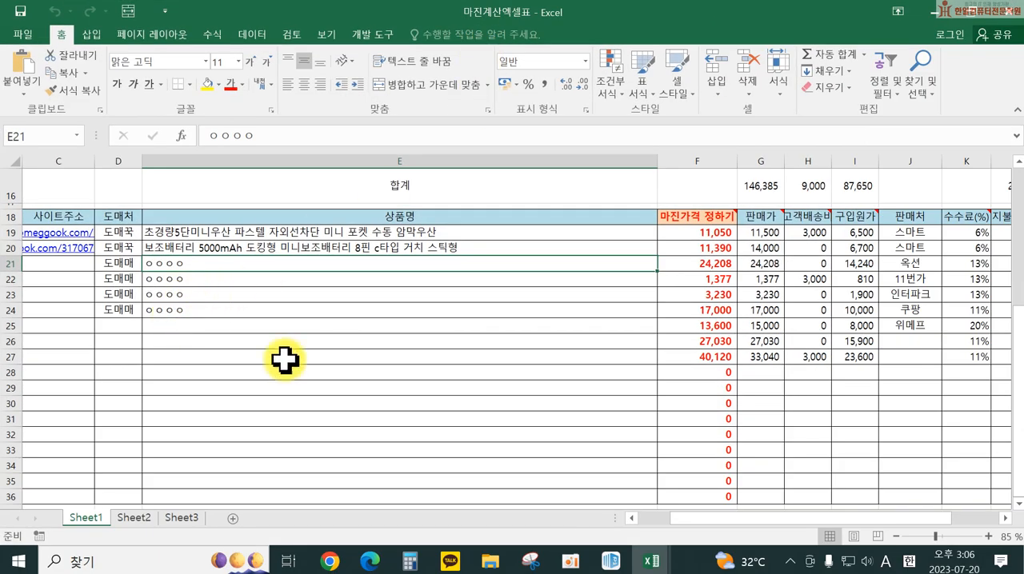
Enter the date 7/20 for product row 3, in cell B21 of Sheet1
{"action": "left_click_drag", "start_coordinate": [744, 520], "coordinate": [600, 504]}
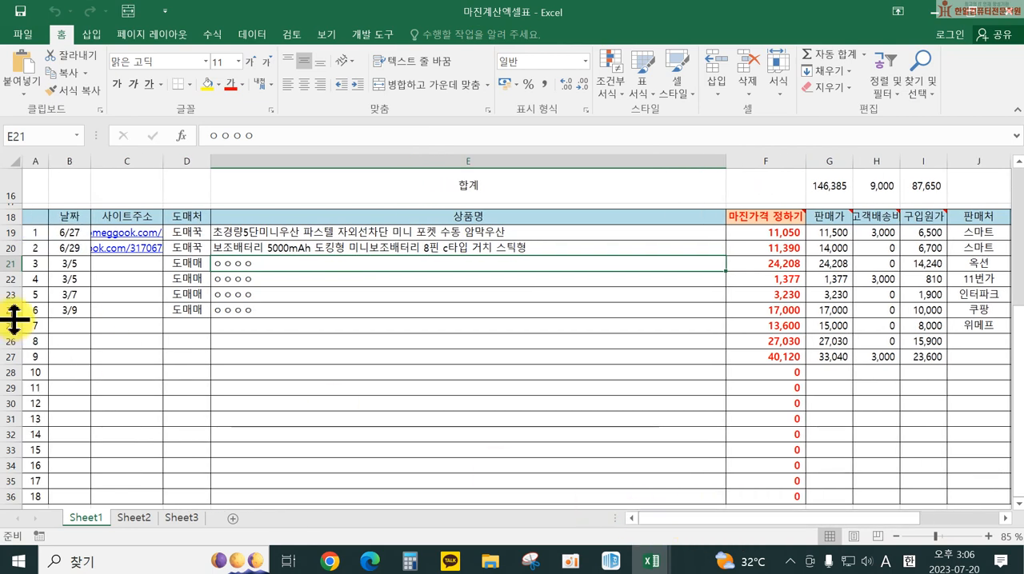
{"action": "left_click", "coordinate": [70, 263]}
{"action": "type", "text": "7/20"}
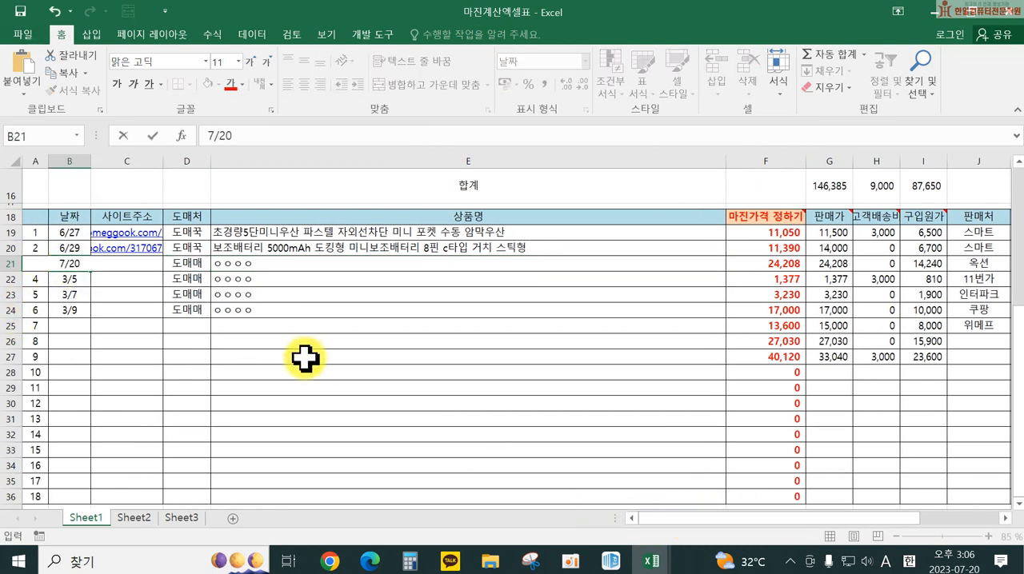
{"action": "key", "text": "Return"}
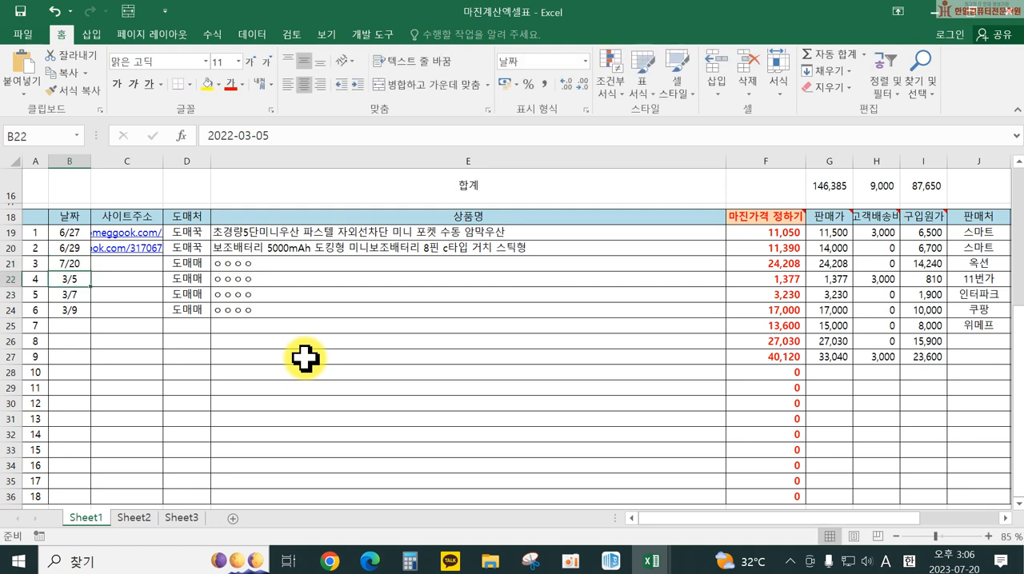
Open the 사이트주소 cell C21 for editing and check the tabs open in Chrome and Edge for the umbrella's supplier page
{"action": "double_click", "coordinate": [122, 264]}
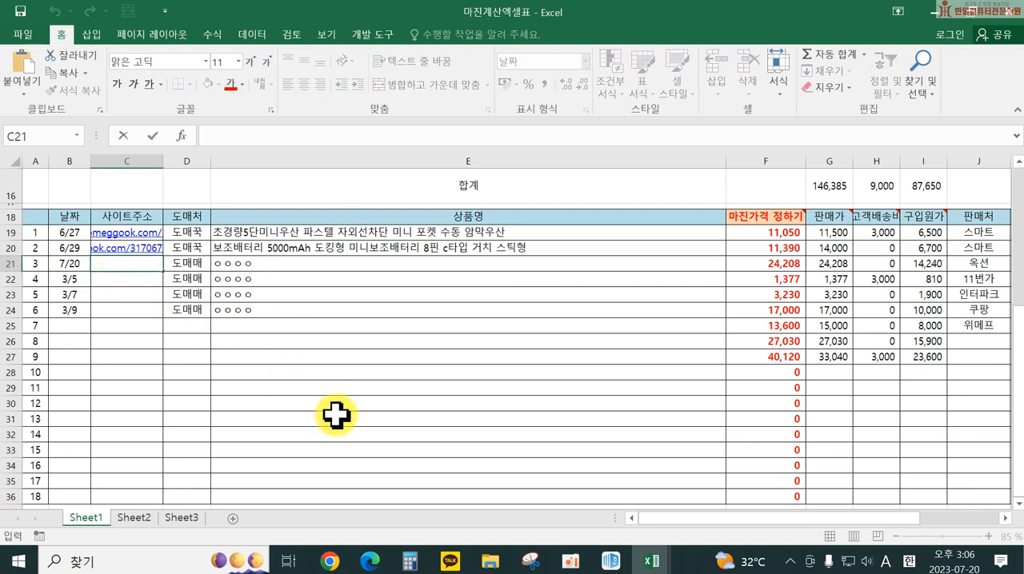
{"action": "mouse_move", "coordinate": [334, 560]}
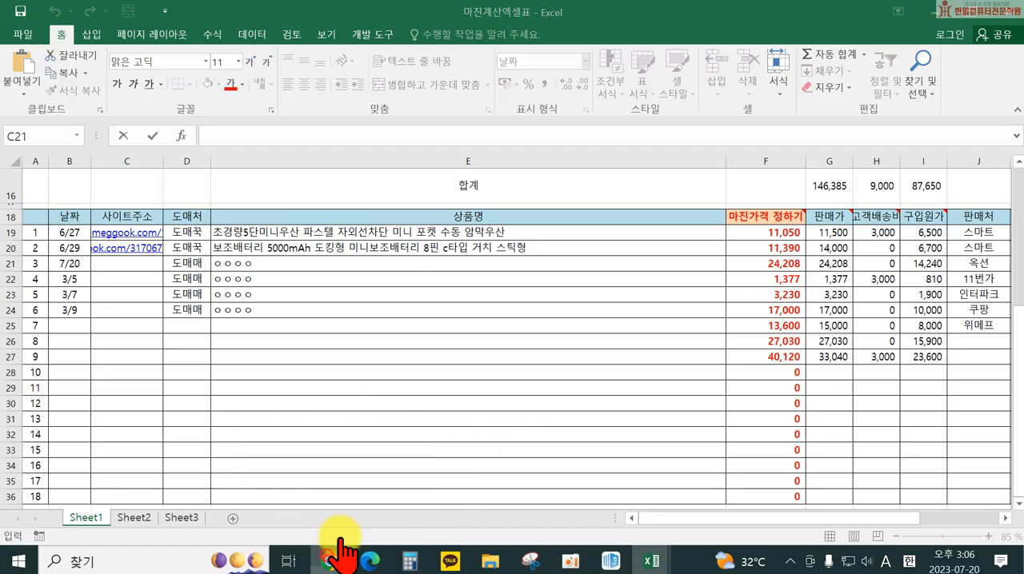
{"action": "left_click", "coordinate": [332, 558]}
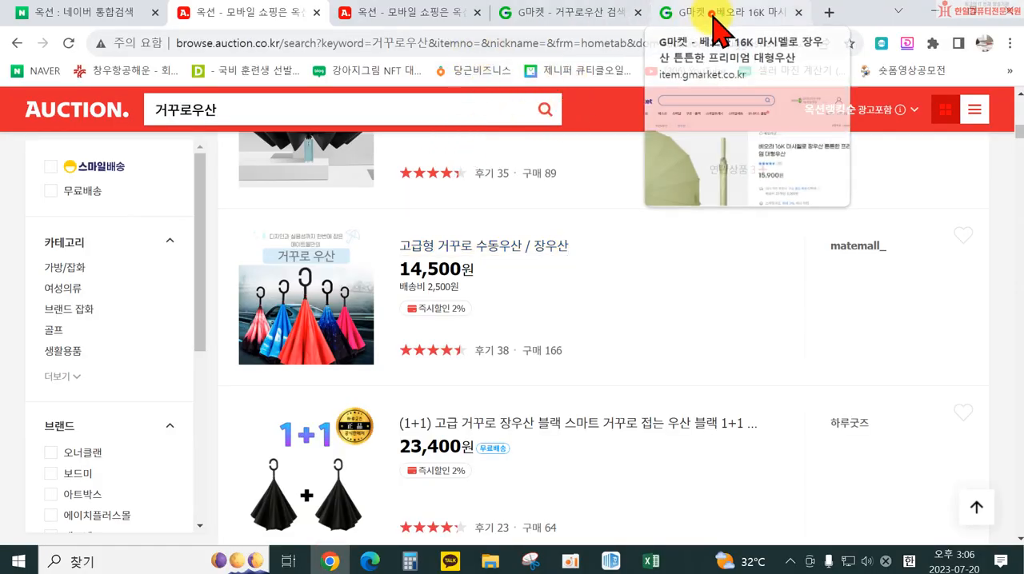
{"action": "left_click", "coordinate": [708, 12]}
{"action": "left_click", "coordinate": [372, 561]}
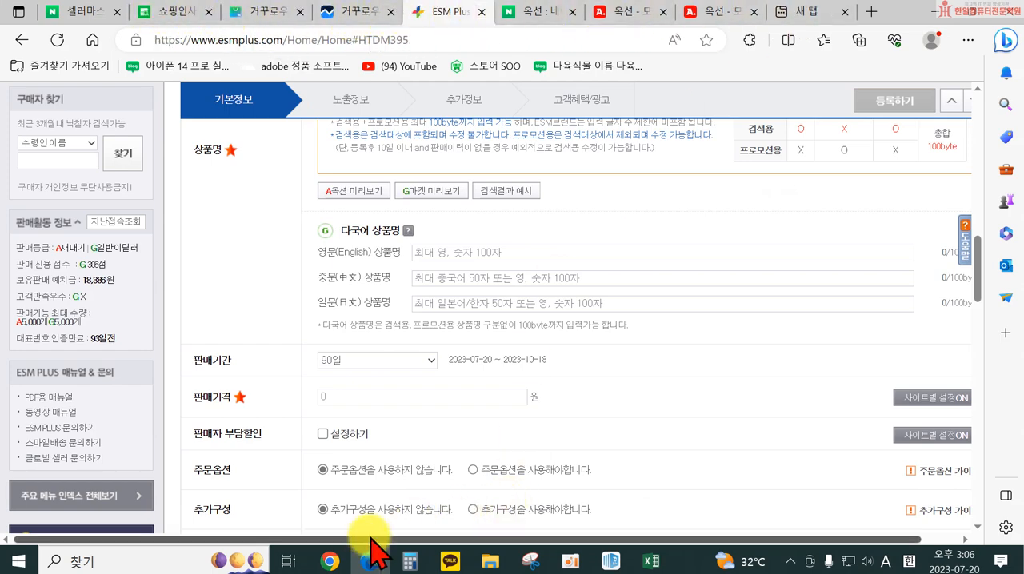
{"action": "left_click", "coordinate": [810, 24]}
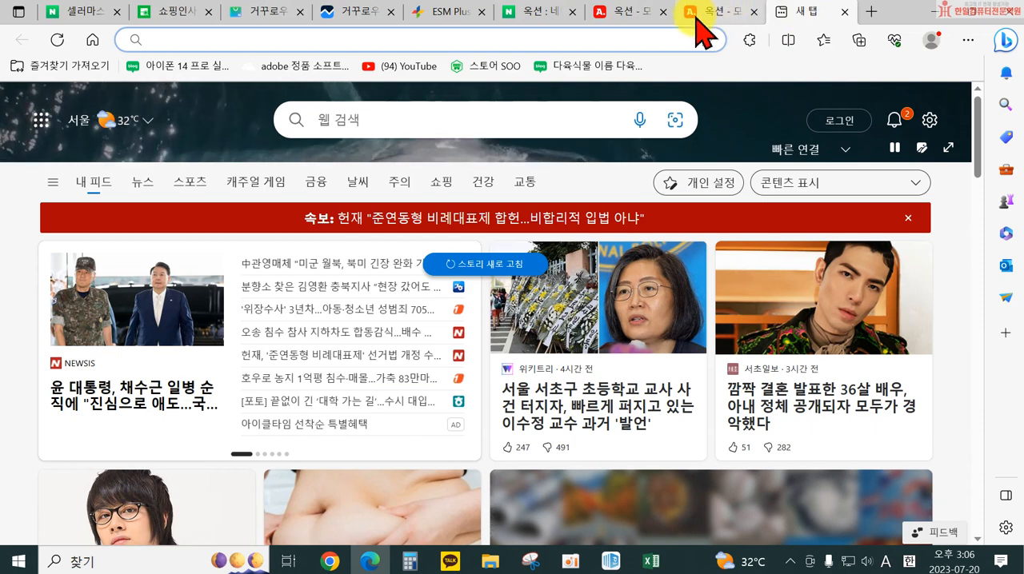
Switch to Chrome, search Naver for 도매꾹 in a new tab, and open the 도매꾹 site from the results
{"action": "left_click", "coordinate": [329, 560]}
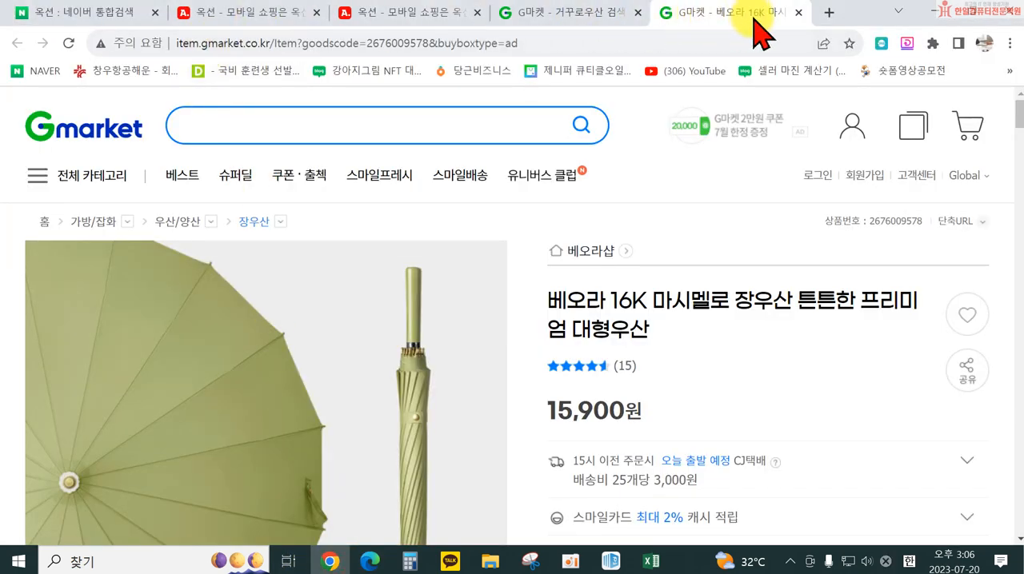
{"action": "left_click", "coordinate": [829, 13]}
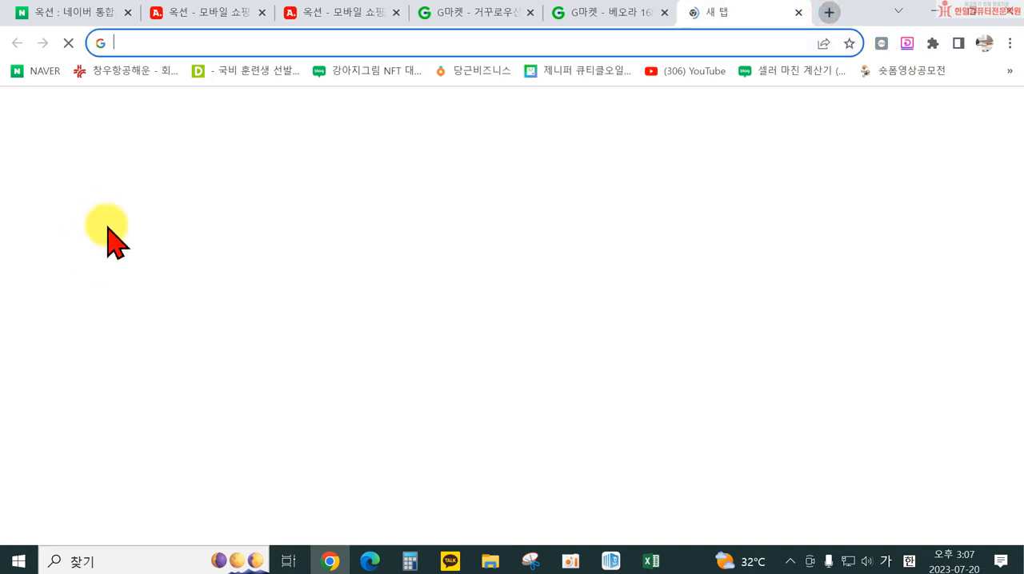
{"action": "left_click", "coordinate": [339, 395]}
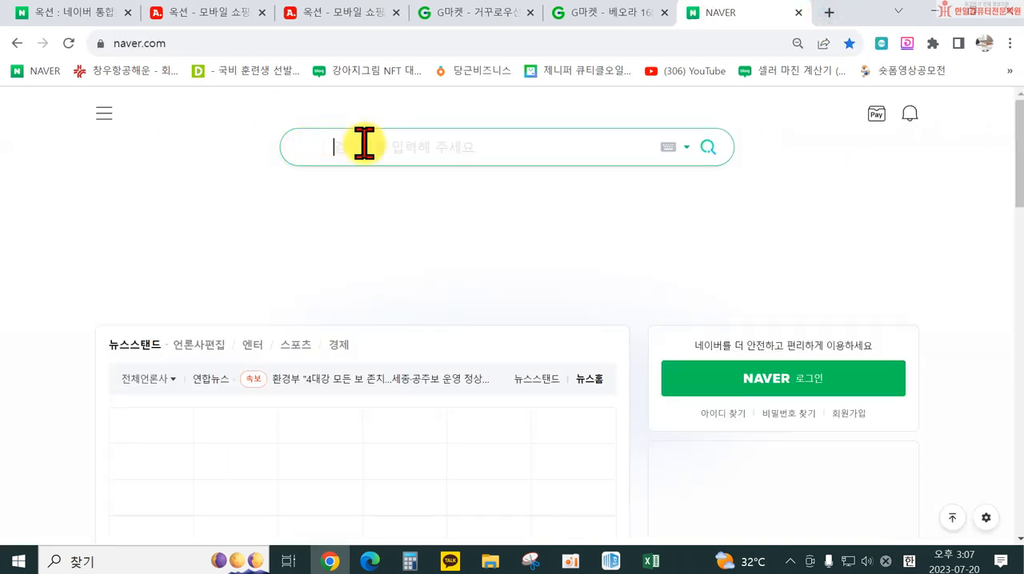
{"action": "type", "text": "도매꾹"}
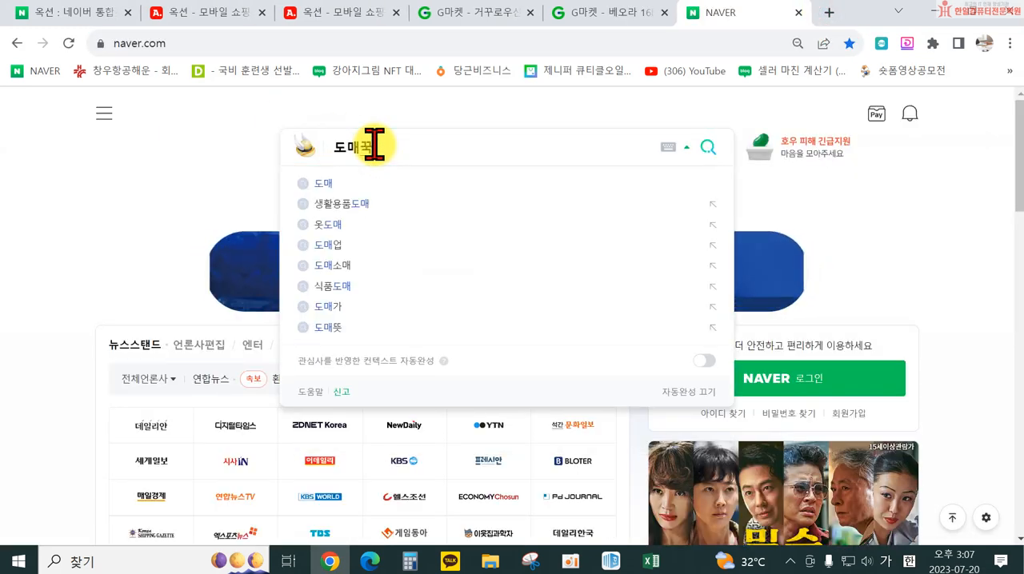
{"action": "key", "text": "Return"}
{"action": "left_click", "coordinate": [170, 224]}
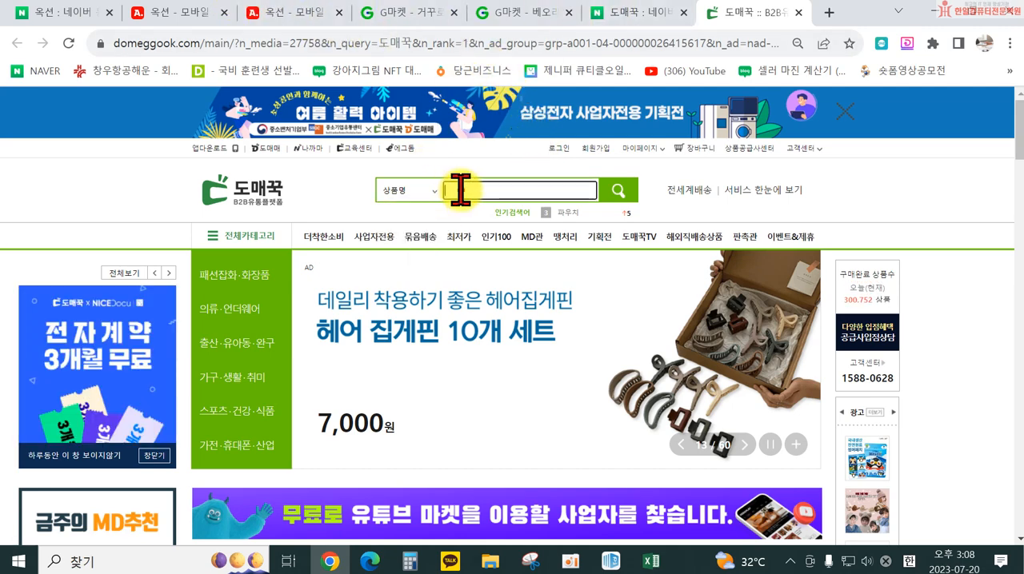
Open the 인기100 list on 도매꾹, filter it to 패션잡화/화장품, and open the [코지트리] 거꾸로 우산 product page
{"action": "left_click", "coordinate": [518, 192]}
{"action": "left_click", "coordinate": [497, 236]}
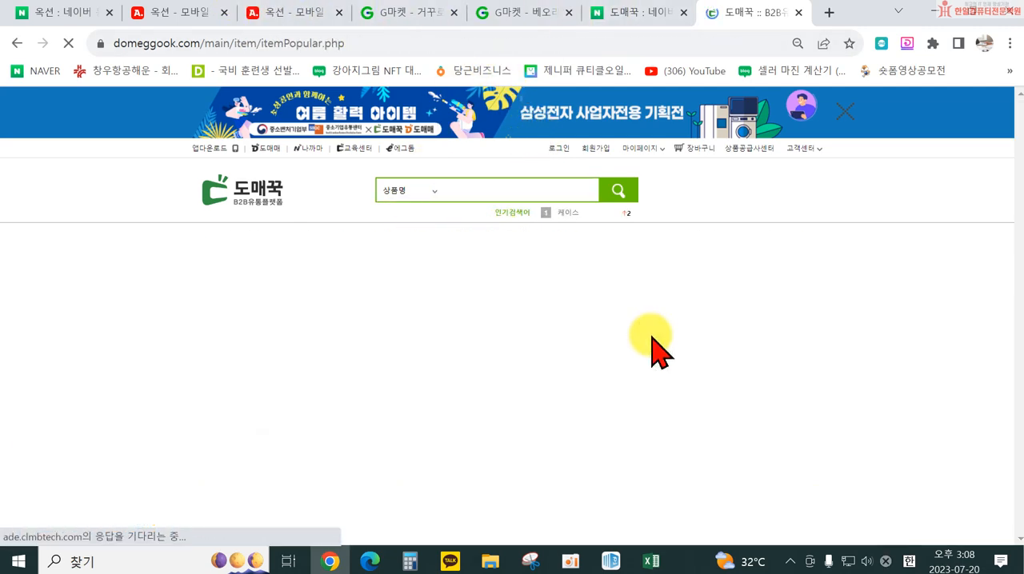
{"action": "scroll", "coordinate": [496, 388], "scroll_direction": "down", "scroll_amount": 3}
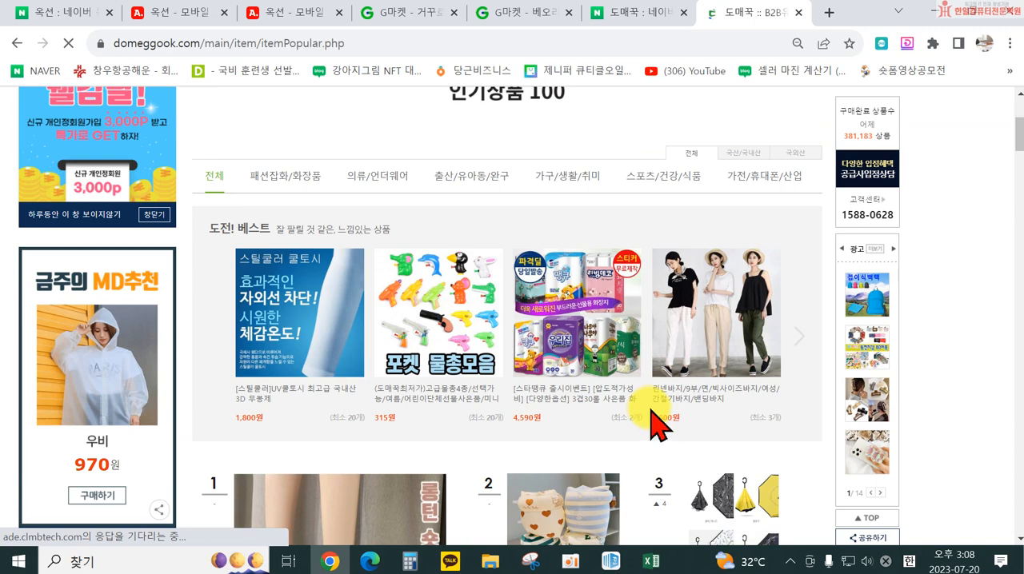
{"action": "left_click", "coordinate": [303, 184]}
{"action": "scroll", "coordinate": [560, 320], "scroll_direction": "down", "scroll_amount": 3}
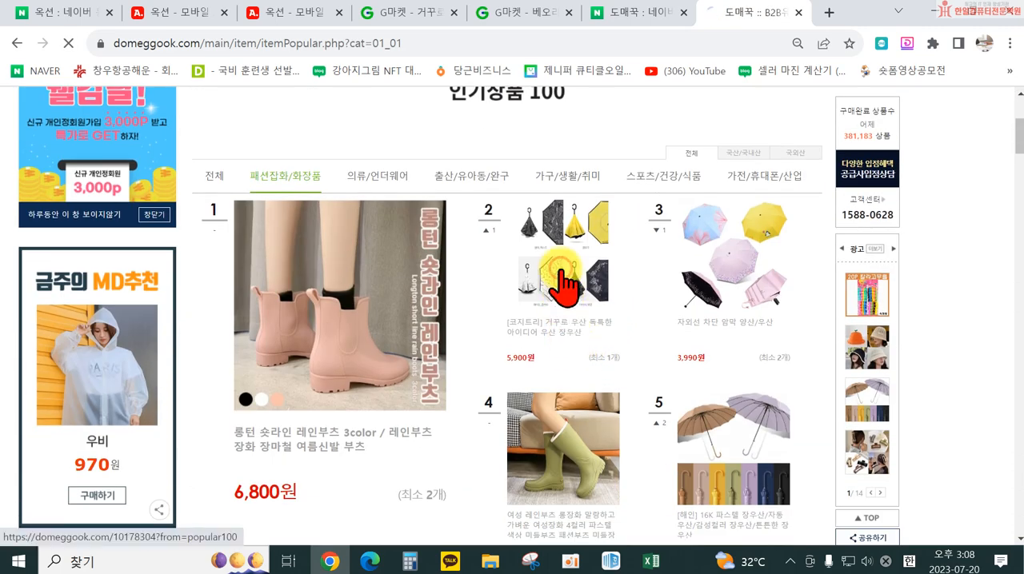
{"action": "scroll", "coordinate": [650, 336], "scroll_direction": "down", "scroll_amount": 2}
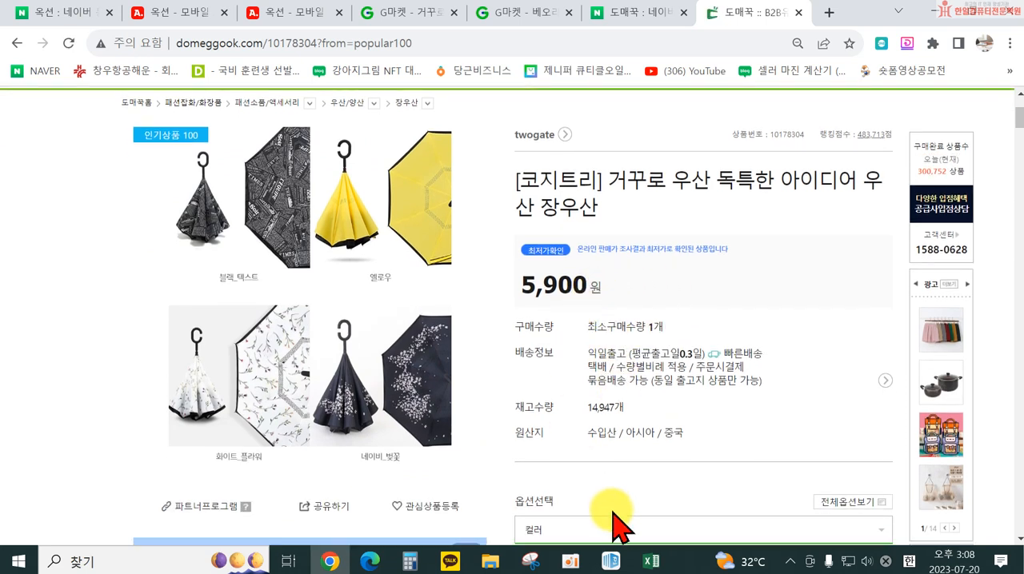
Copy the umbrella product page's address into the 사이트주소 cell C21 of the 마진계산엑셀표 workbook in Excel
{"action": "left_click", "coordinate": [336, 44]}
{"action": "key", "text": "ctrl+c"}
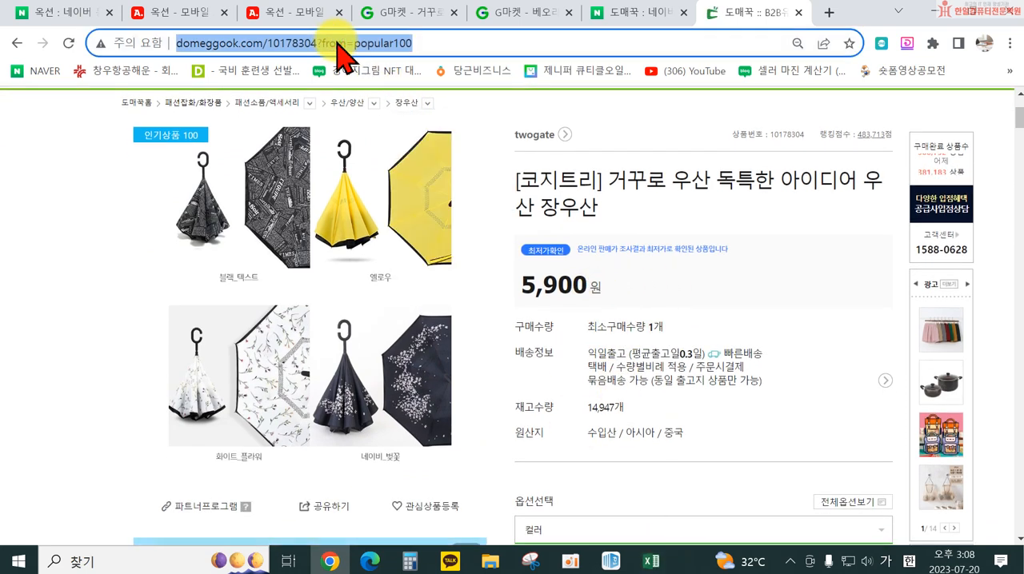
{"action": "left_click", "coordinate": [651, 562]}
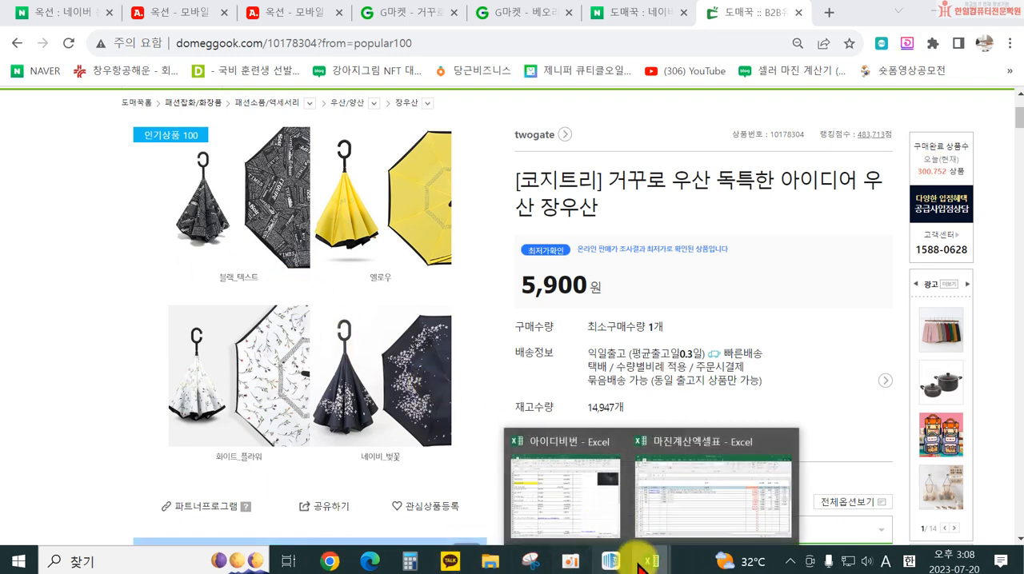
{"action": "left_click", "coordinate": [661, 553]}
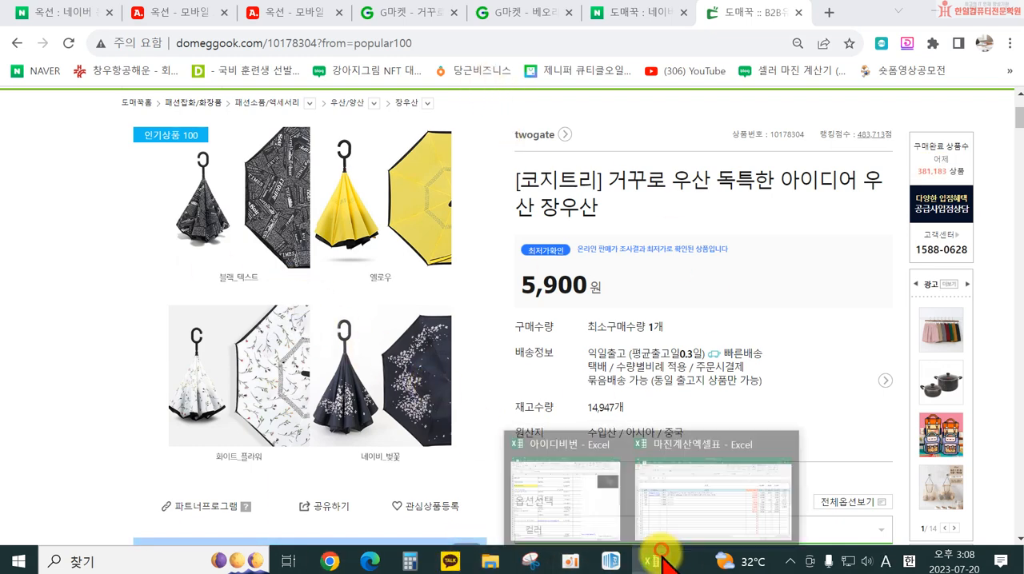
{"action": "key", "text": "ctrl+v"}
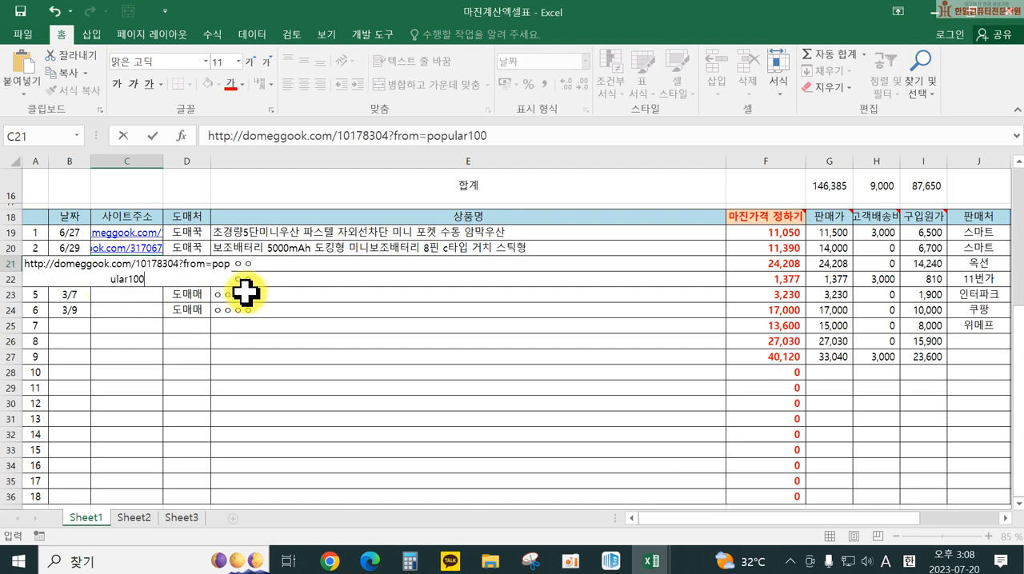
{"action": "left_click", "coordinate": [245, 373]}
Set the 도매처 for product row 3, in cell D21, to 도매꾹
{"action": "left_click", "coordinate": [188, 264]}
{"action": "type", "text": "e"}
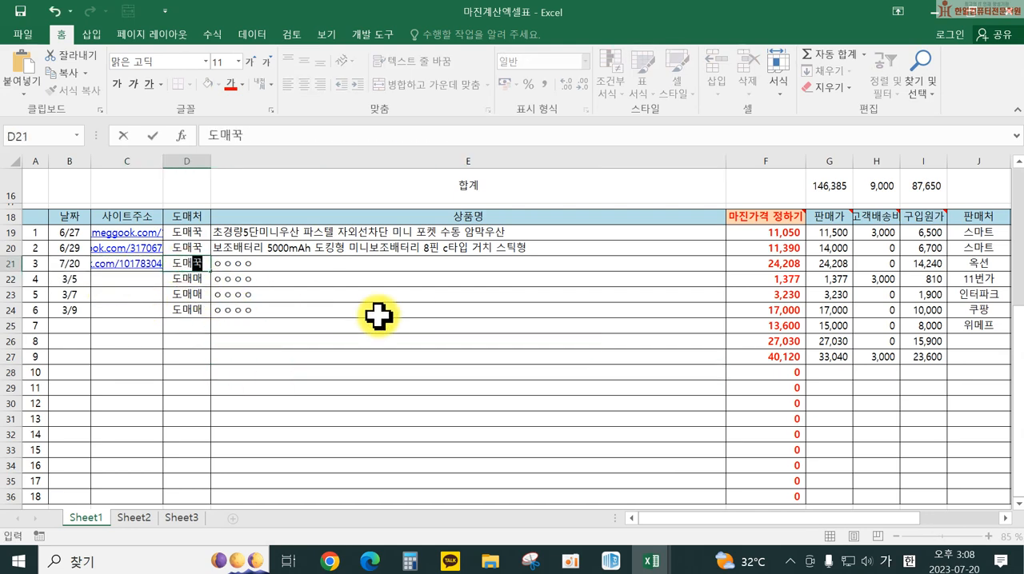
{"action": "type", "text": "도매꾹"}
{"action": "key", "text": "Tab"}
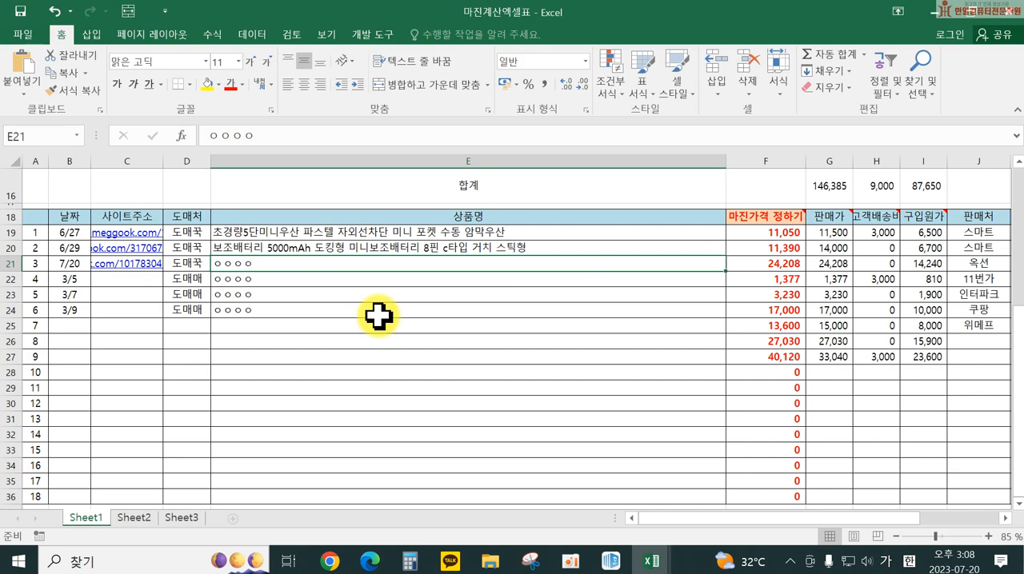
Switch to the ESM Plus registration page in Edge and copy the 검색용 상품명 거꾸로 우산 튼튼한 반전 장우산
{"action": "left_click", "coordinate": [368, 560]}
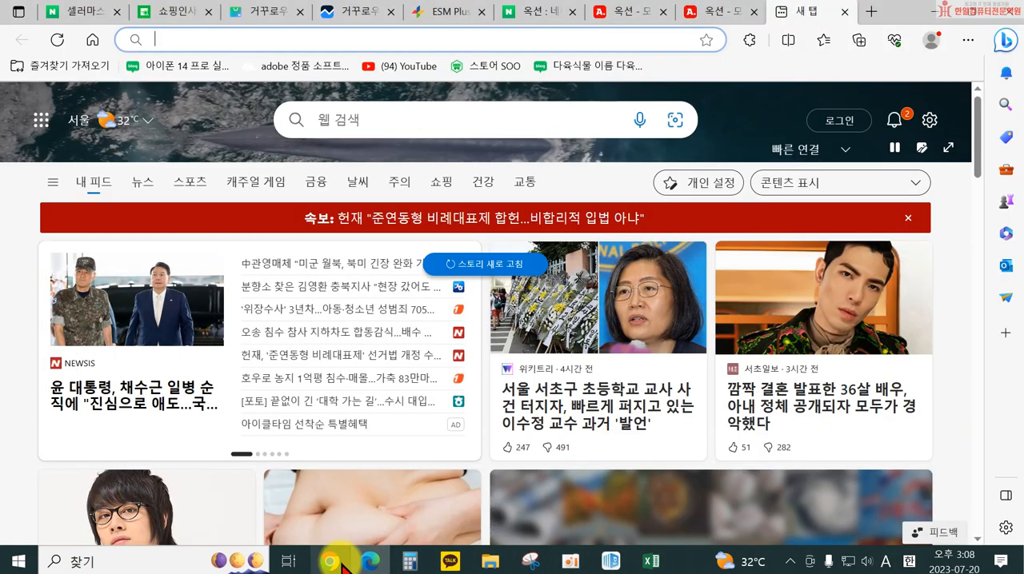
{"action": "left_click", "coordinate": [340, 563]}
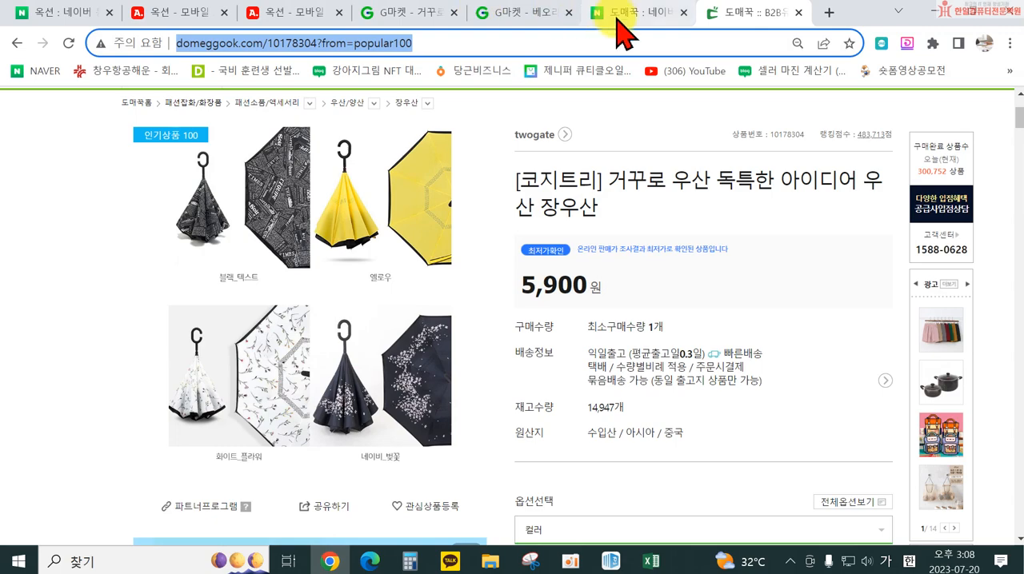
{"action": "left_click", "coordinate": [369, 562]}
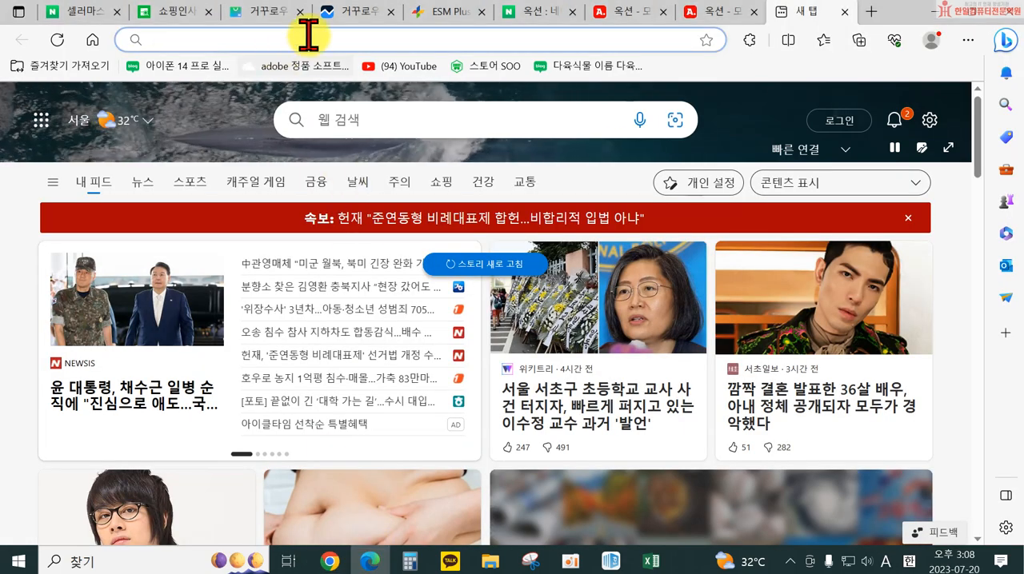
{"action": "left_click", "coordinate": [460, 14]}
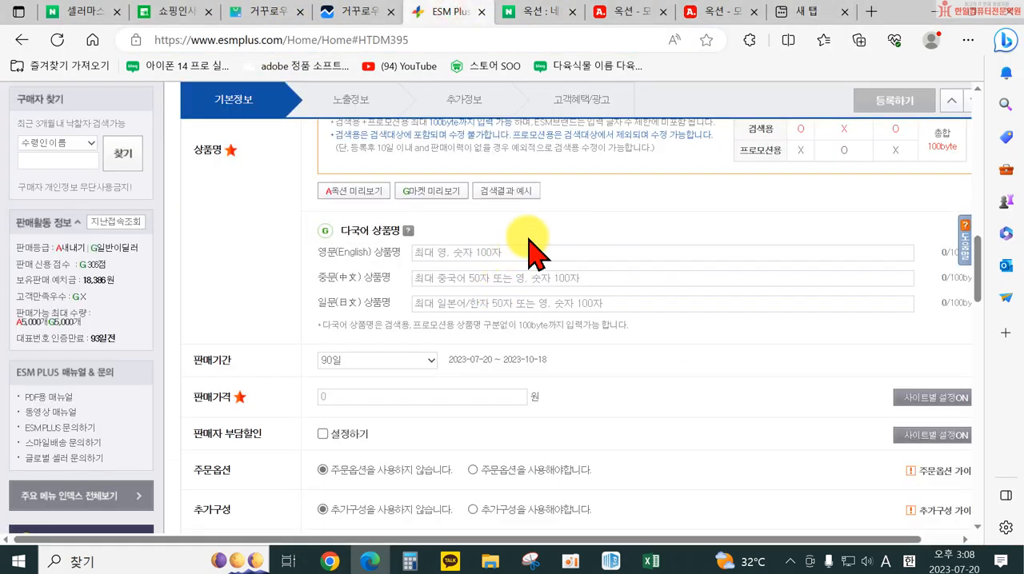
{"action": "scroll", "coordinate": [528, 252], "scroll_direction": "up", "scroll_amount": 3}
{"action": "left_click_drag", "start_coordinate": [562, 246], "coordinate": [393, 237]}
{"action": "key", "text": "ctrl+c"}
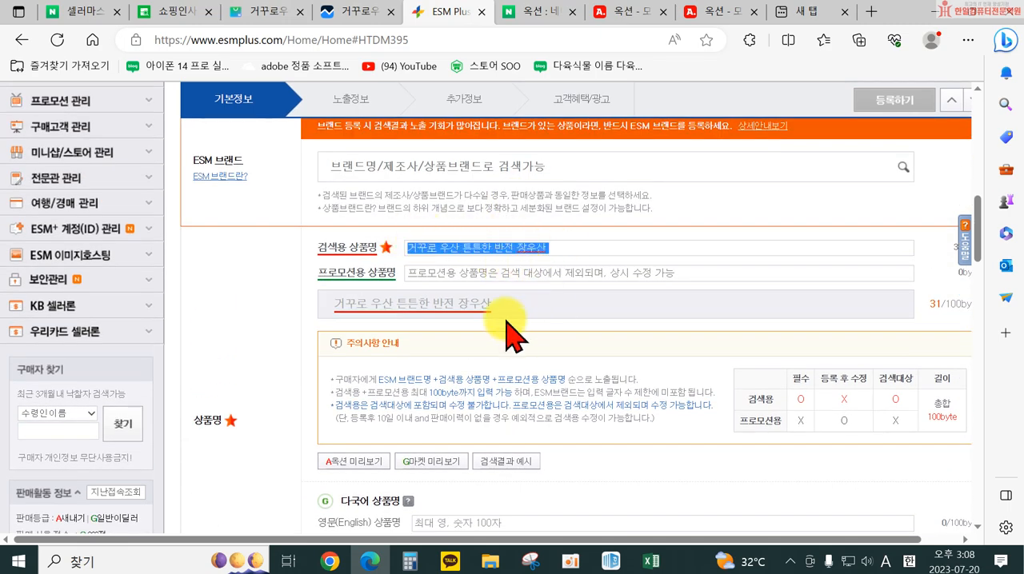
Return to the 마진계산엑셀표 workbook and replace the placeholder 상품명 in E21 with the copied name 거꾸로 우산 튼튼한 반전 장우산
{"action": "mouse_move", "coordinate": [650, 559]}
{"action": "left_click", "coordinate": [694, 518]}
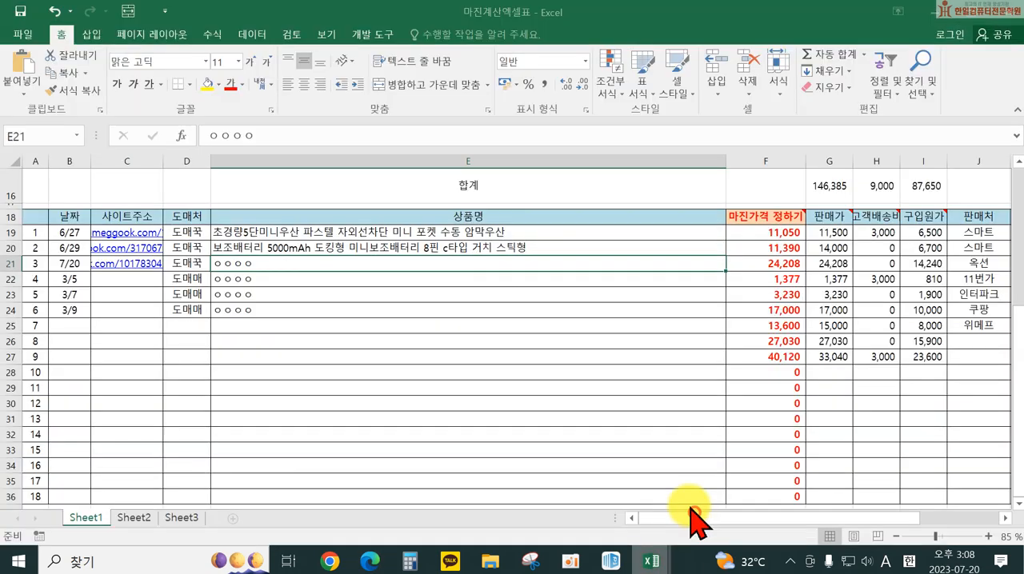
{"action": "double_click", "coordinate": [261, 264]}
{"action": "left_click_drag", "start_coordinate": [268, 264], "coordinate": [218, 264]}
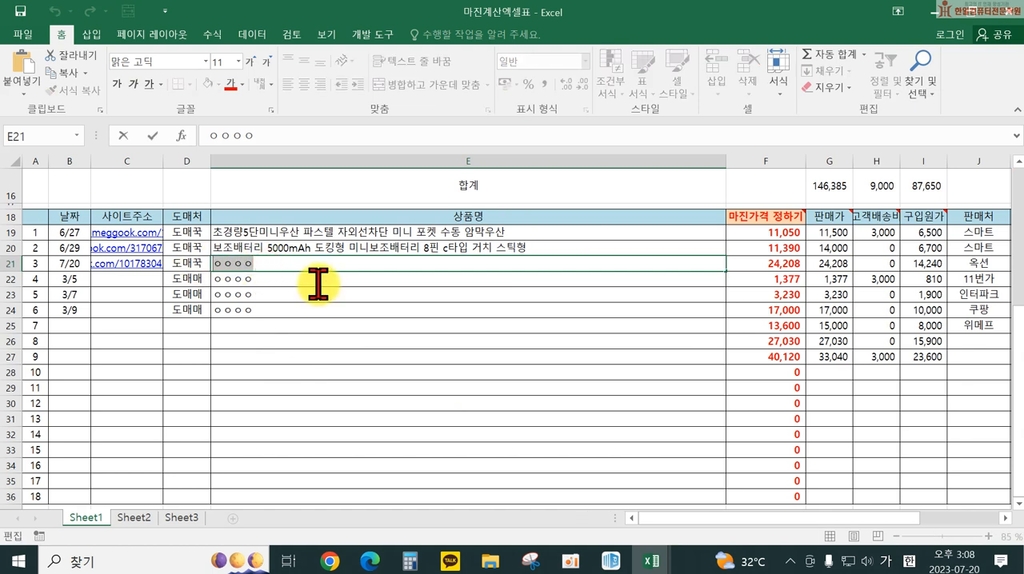
{"action": "key", "text": "ctrl+v"}
{"action": "key", "text": "Return"}
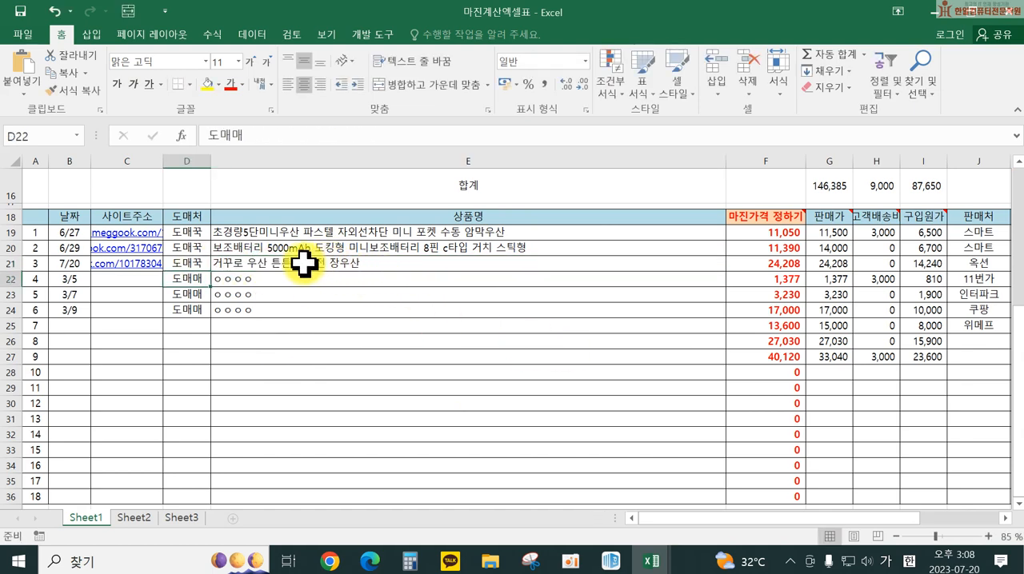
Set the umbrella's 구입원가 in cell I21 to 5,900
{"action": "left_click", "coordinate": [763, 263]}
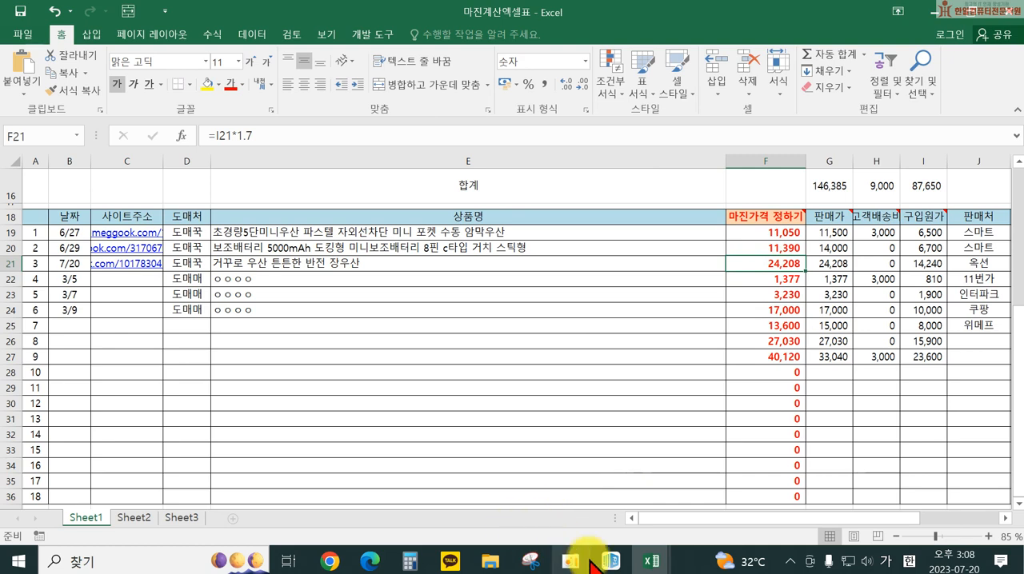
{"action": "left_click", "coordinate": [835, 265]}
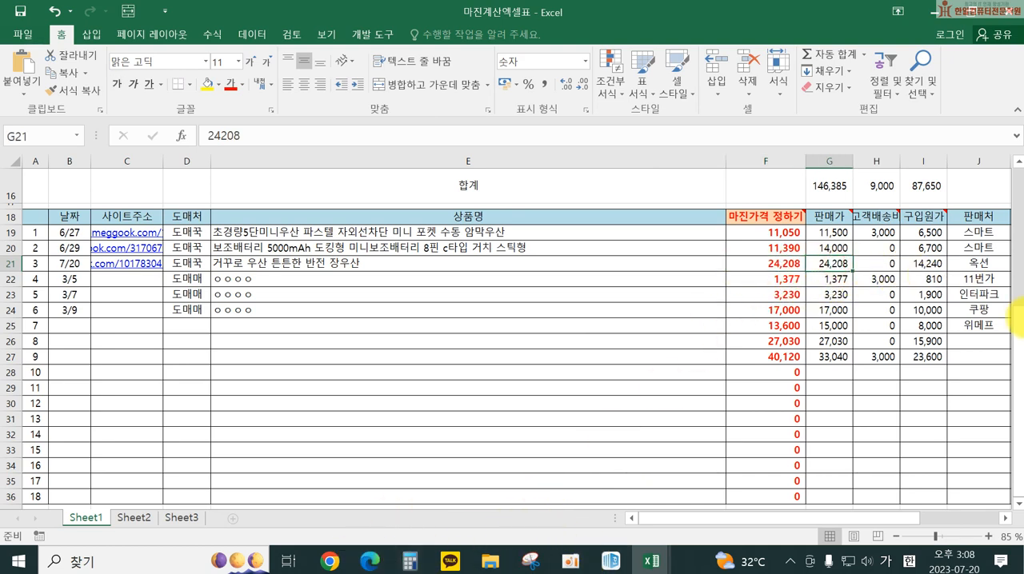
{"action": "key", "text": "Right"}
{"action": "key", "text": "Right"}
{"action": "left_click_drag", "start_coordinate": [854, 517], "coordinate": [783, 529]}
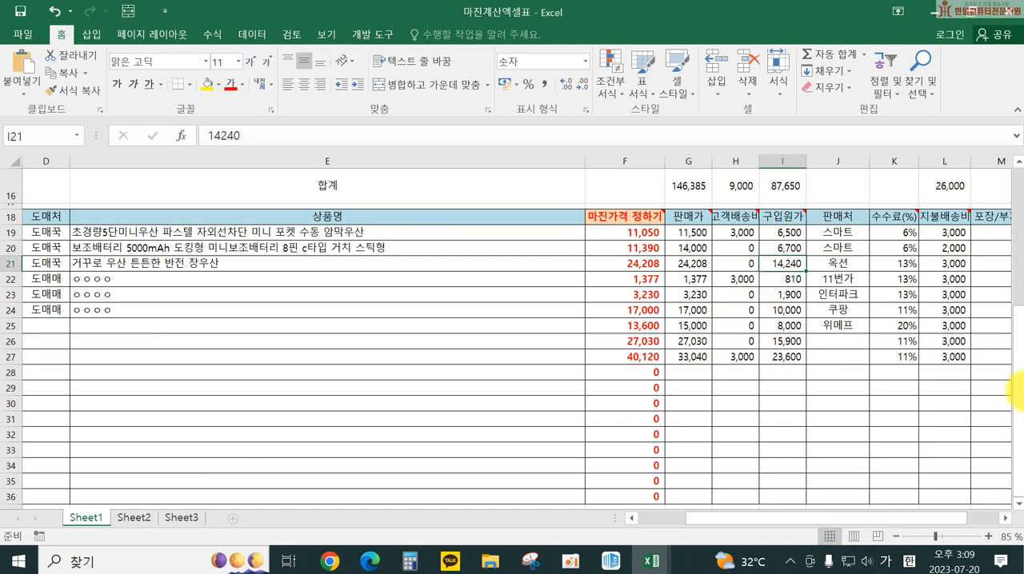
{"action": "type", "text": "5,900"}
{"action": "key", "text": "Return"}
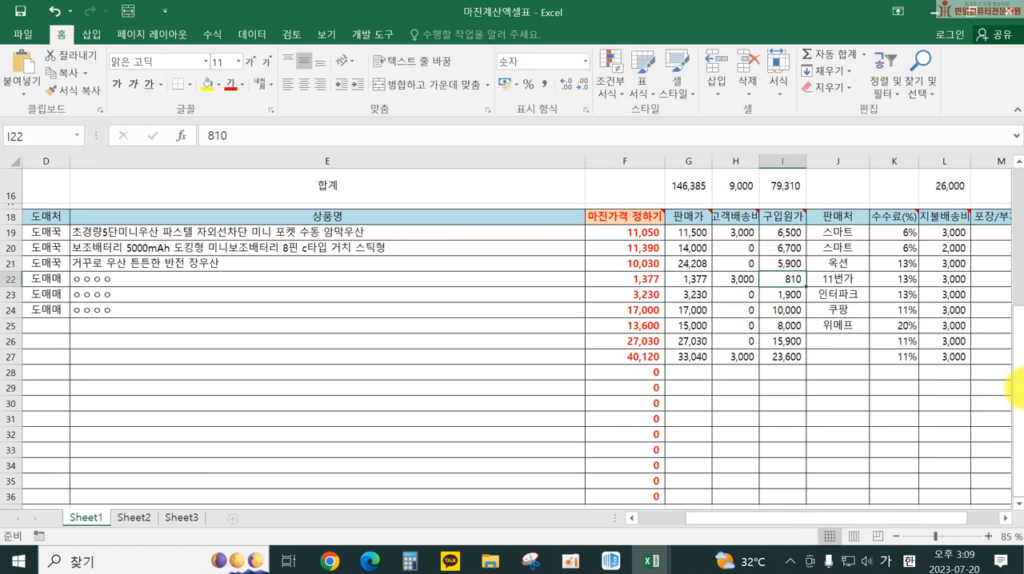
Set the umbrella's 지불배송비 in cell L21 to 3,200
{"action": "left_click", "coordinate": [900, 267]}
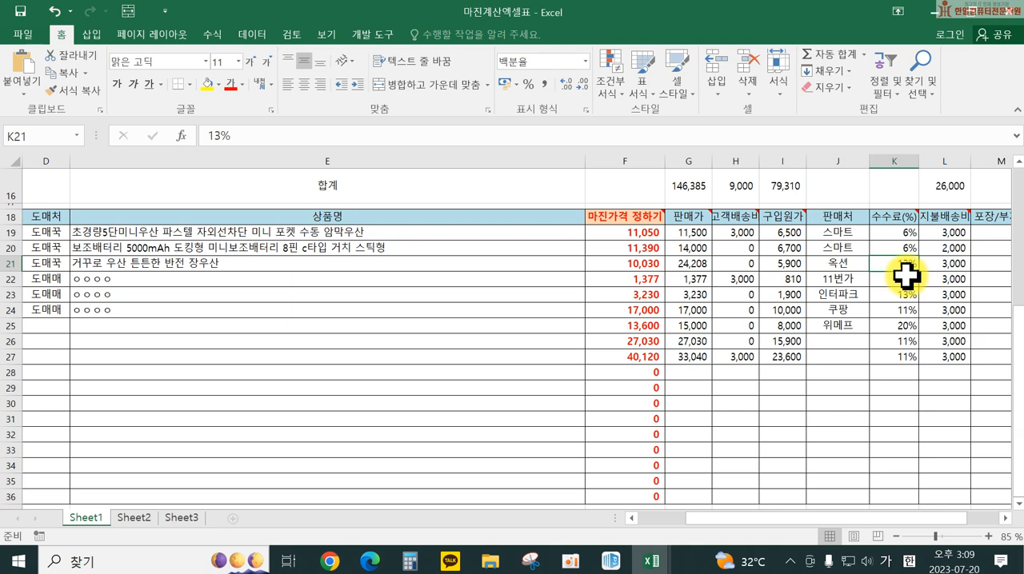
{"action": "left_click", "coordinate": [951, 262]}
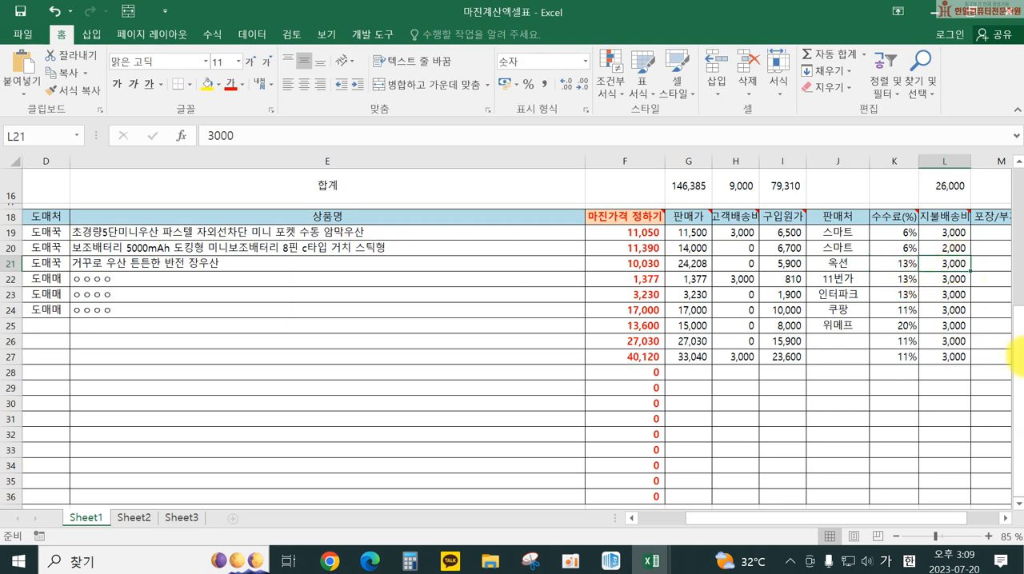
{"action": "type", "text": "32"}
{"action": "key", "text": "Return"}
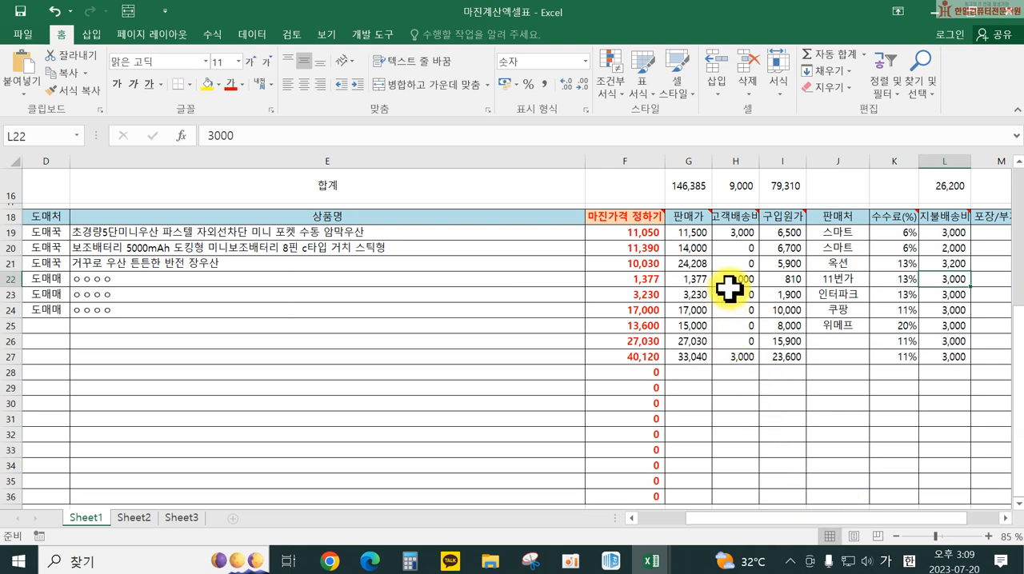
Check the umbrella row's 구입원가 and 마진가격 정하기 formula, and set its 판매가 in cell G21 to 10,000
{"action": "left_click", "coordinate": [791, 266]}
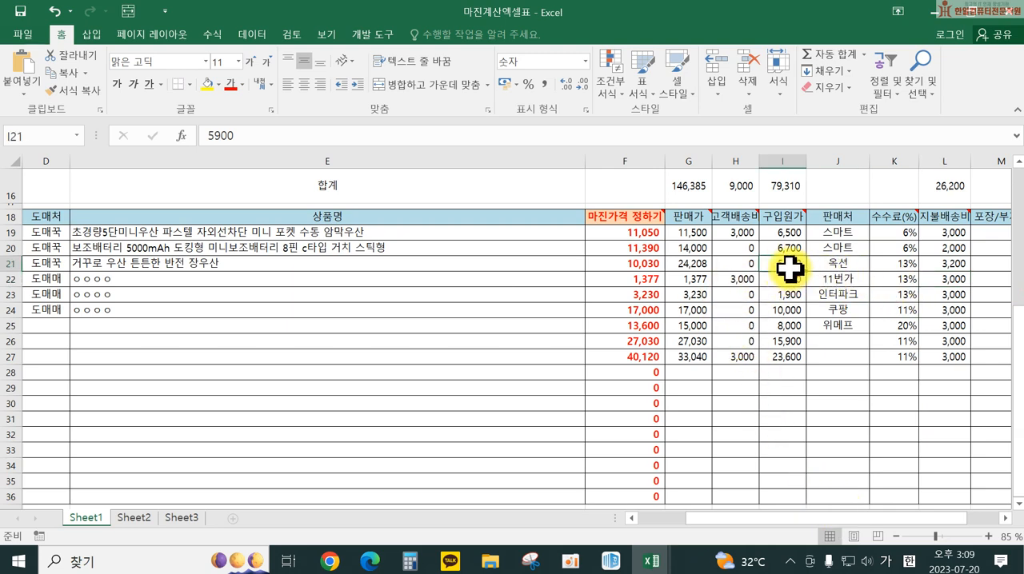
{"action": "left_click", "coordinate": [634, 261]}
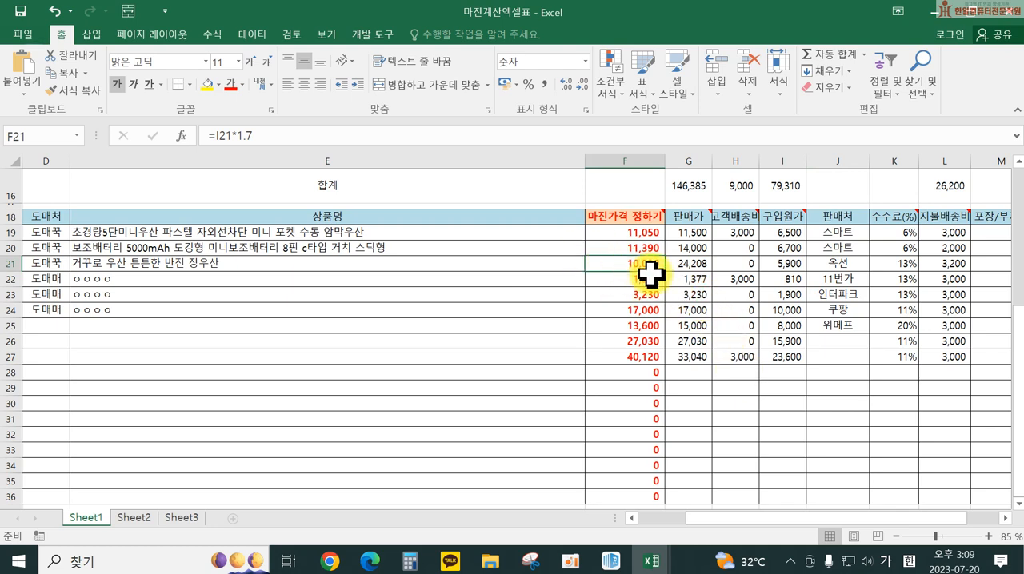
{"action": "left_click", "coordinate": [696, 262]}
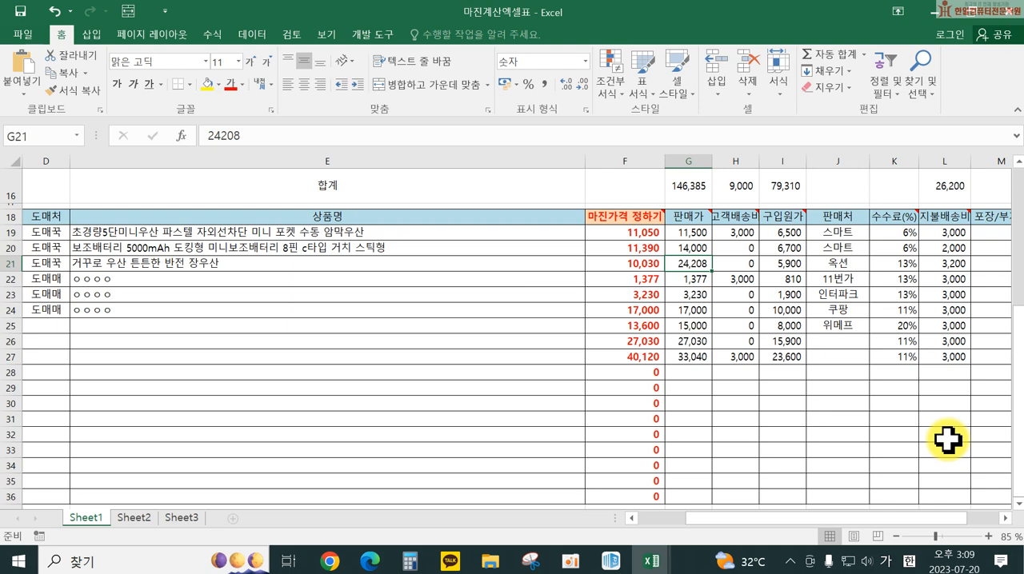
{"action": "type", "text": "10000"}
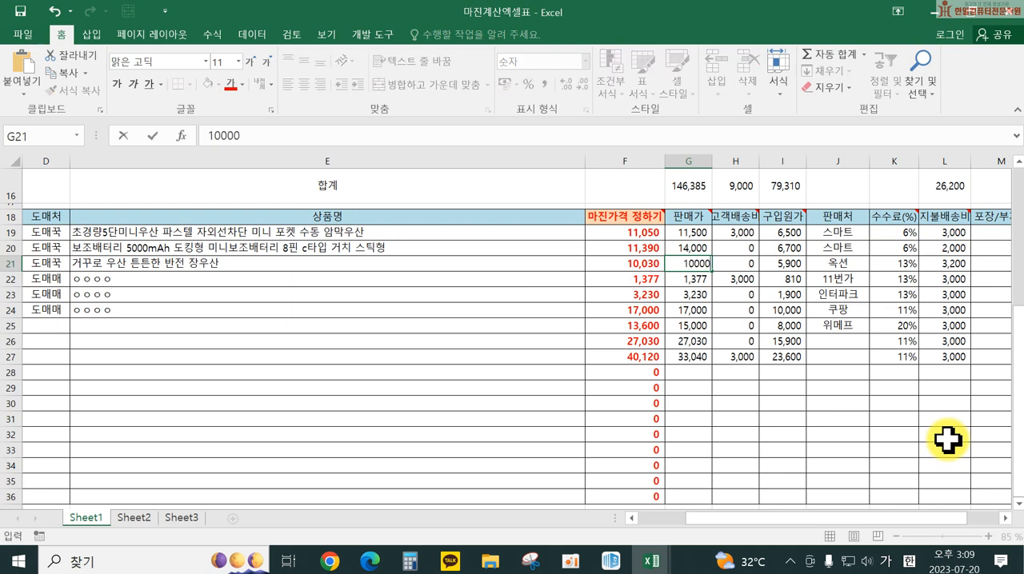
{"action": "key", "text": "Return"}
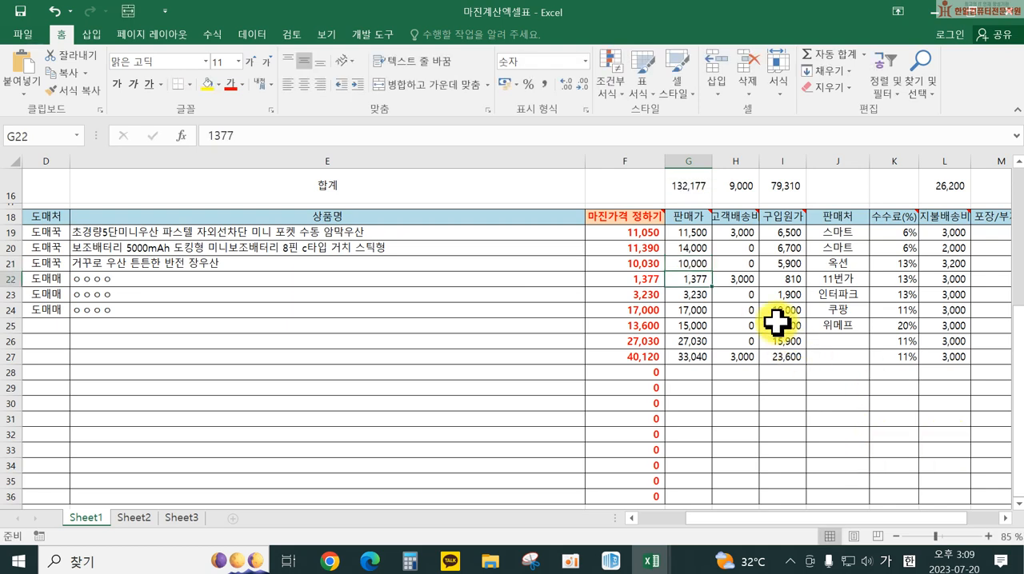
Set the umbrella's 고객배송비 in cell H21 to 3,500
{"action": "left_click", "coordinate": [742, 264]}
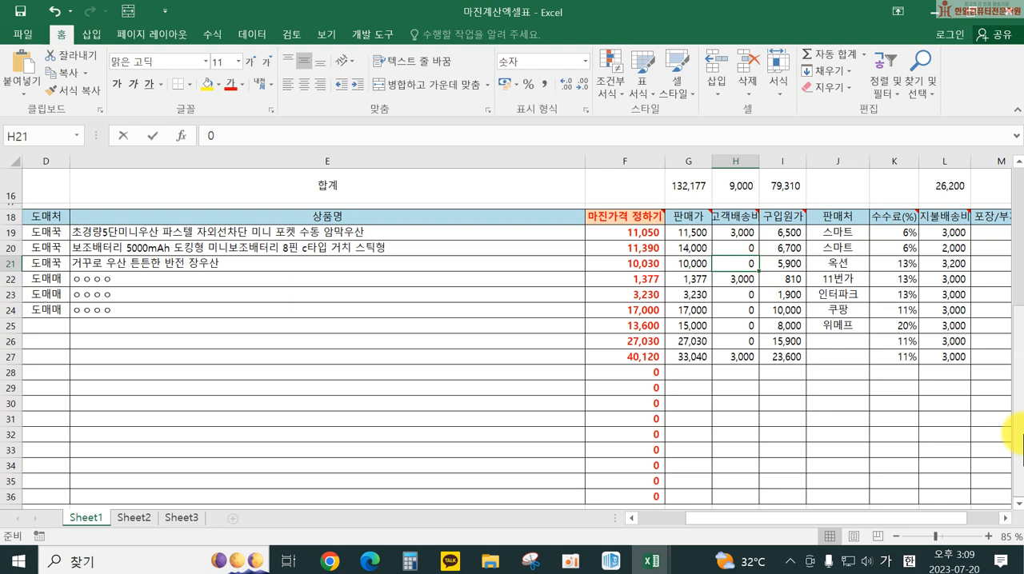
{"action": "type", "text": "3500"}
{"action": "key", "text": "Return"}
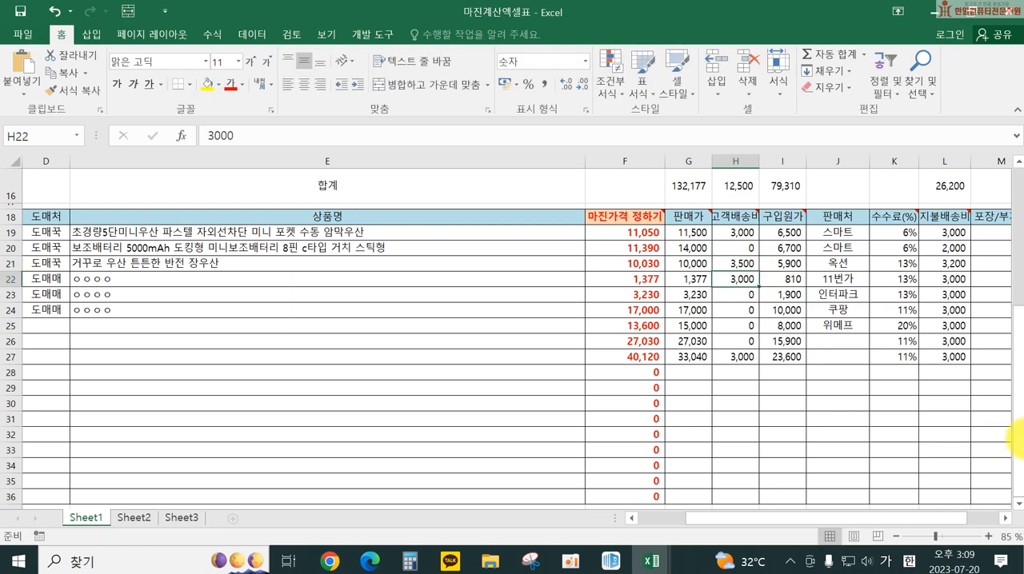
Review the umbrella row's calculated fees, taxes and margins across to the 최종마진율 column
{"action": "left_click", "coordinate": [1006, 518]}
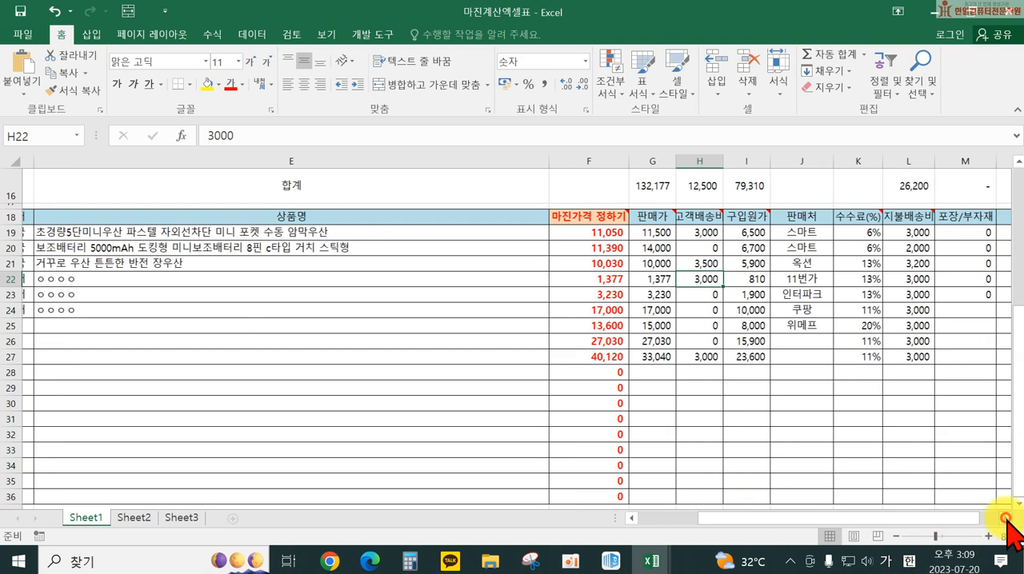
{"action": "left_click", "coordinate": [1006, 519]}
{"action": "left_click_drag", "start_coordinate": [182, 279], "coordinate": [943, 279]}
{"action": "left_click_drag", "start_coordinate": [851, 518], "coordinate": [816, 523]}
{"action": "left_click_drag", "start_coordinate": [696, 263], "coordinate": [938, 272]}
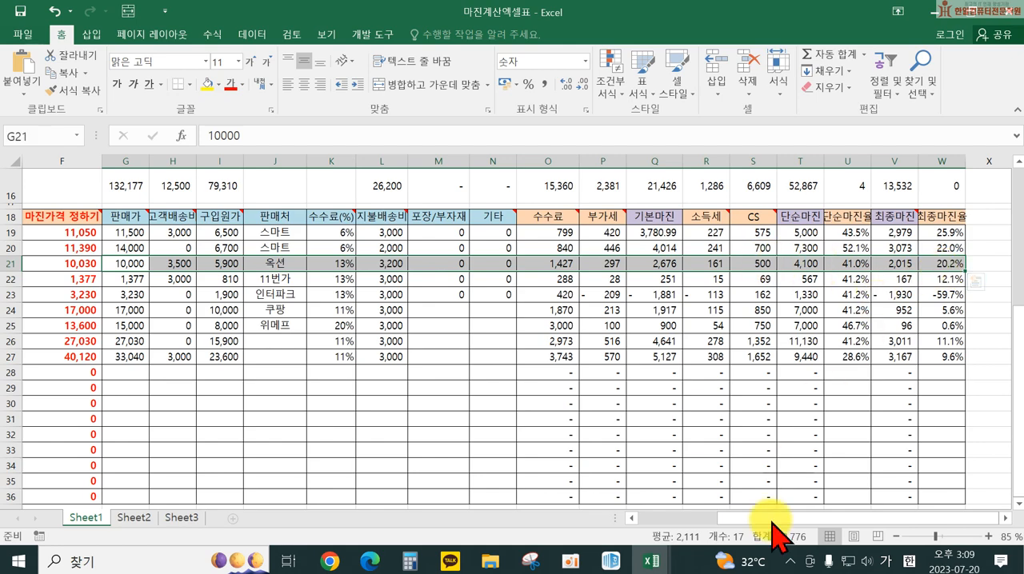
{"action": "mouse_move", "coordinate": [752, 518]}
{"action": "left_mouse_down"}
{"action": "mouse_move", "coordinate": [711, 518]}
{"action": "mouse_move", "coordinate": [736, 521]}
{"action": "left_mouse_up"}
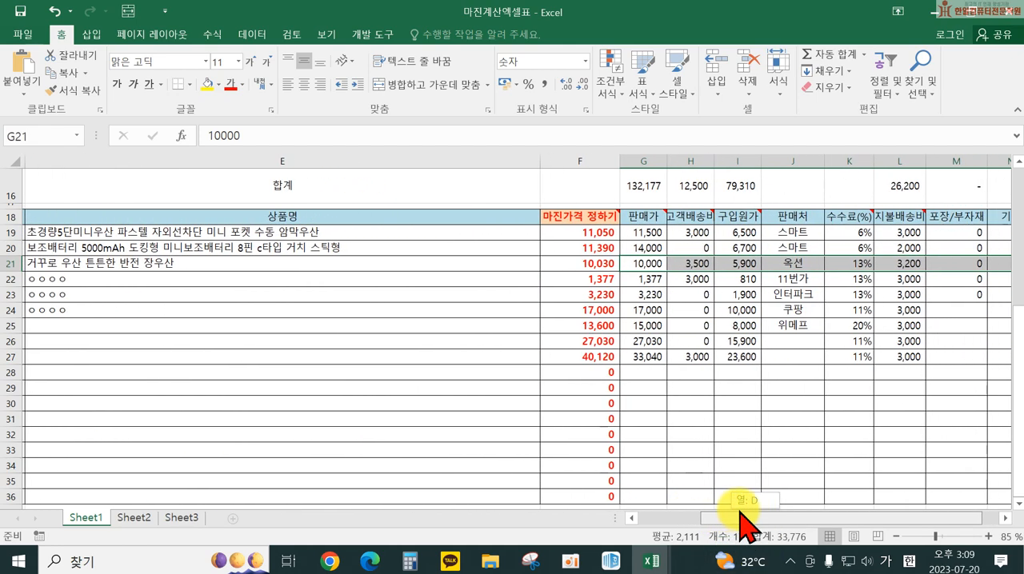
{"action": "left_click", "coordinate": [624, 270]}
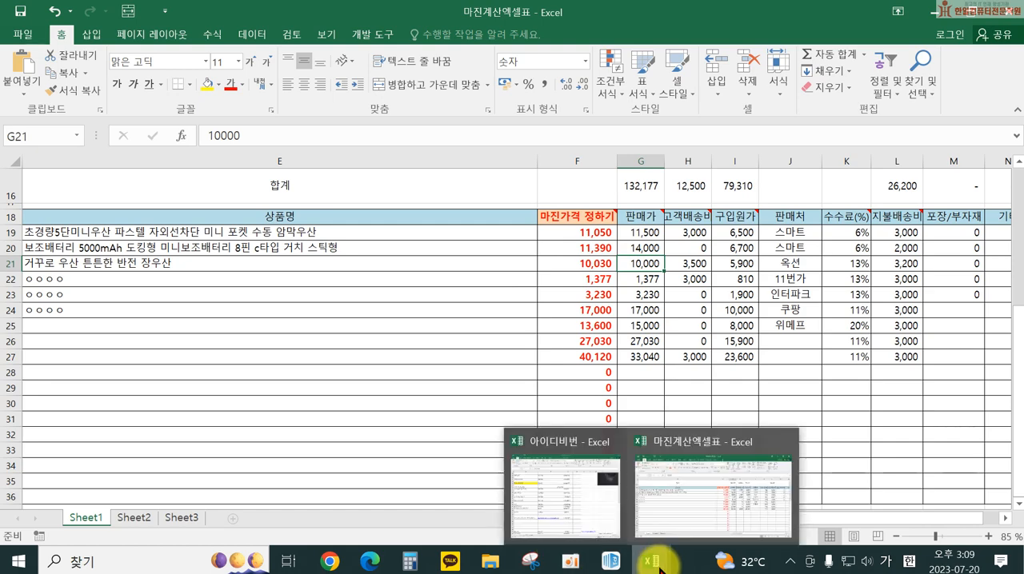
Switch to the ESM Plus registration page in Edge and enter 10,000 as the 판매가격
{"action": "left_click", "coordinate": [329, 561]}
{"action": "left_click", "coordinate": [368, 561]}
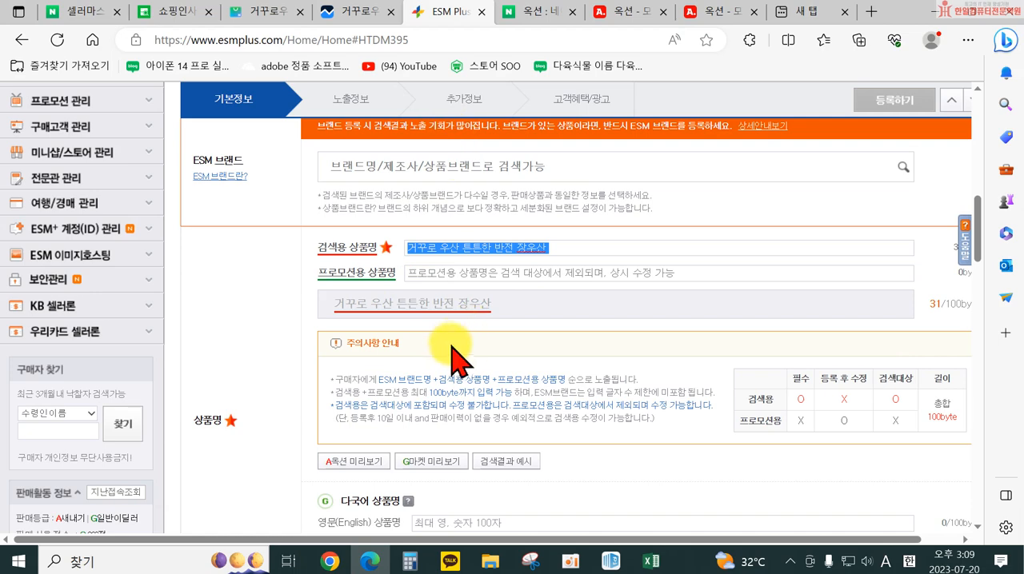
{"action": "scroll", "coordinate": [441, 256], "scroll_direction": "down", "scroll_amount": 5}
{"action": "left_click", "coordinate": [360, 329]}
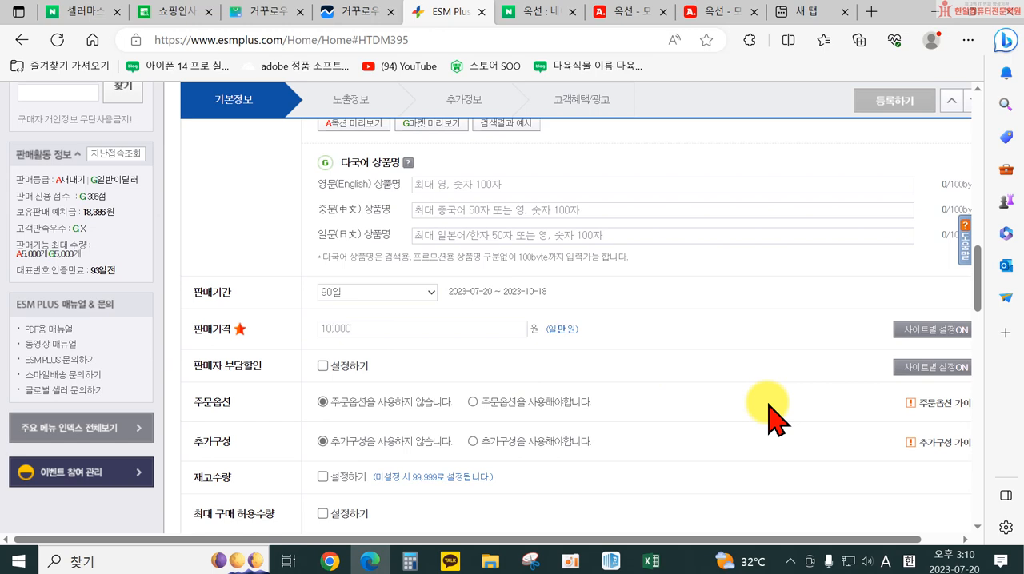
Enable 주문옵션 for the product and apply 선택형 and 텍스트형 as its option types
{"action": "scroll", "coordinate": [320, 392], "scroll_direction": "down", "scroll_amount": 1}
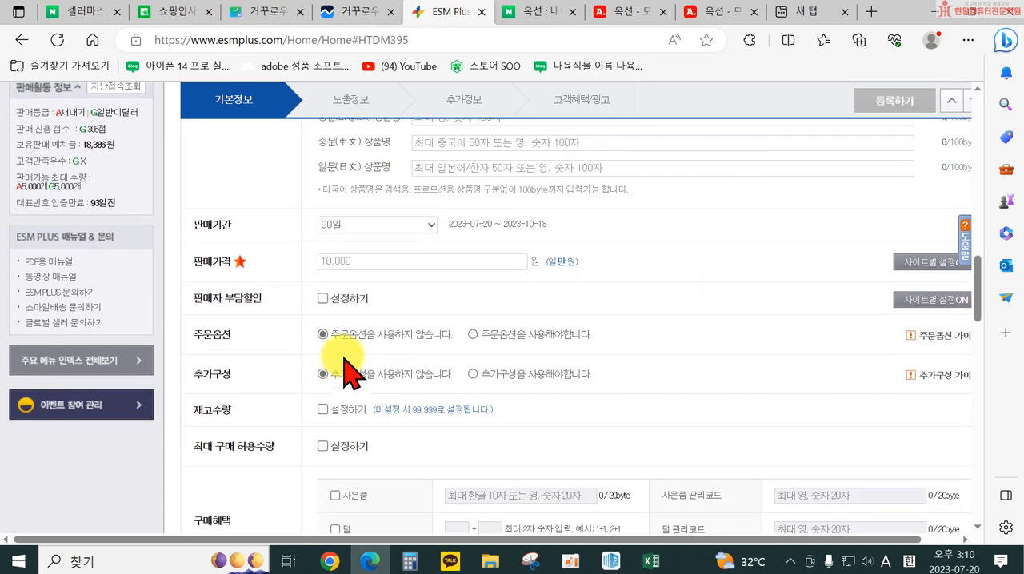
{"action": "scroll", "coordinate": [360, 260], "scroll_direction": "down", "scroll_amount": 2}
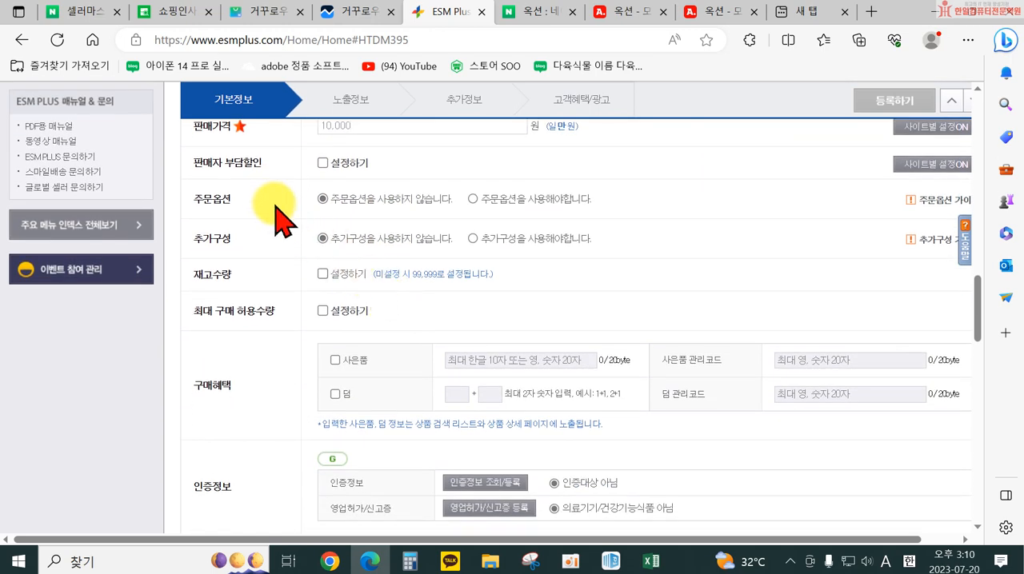
{"action": "left_click", "coordinate": [474, 199]}
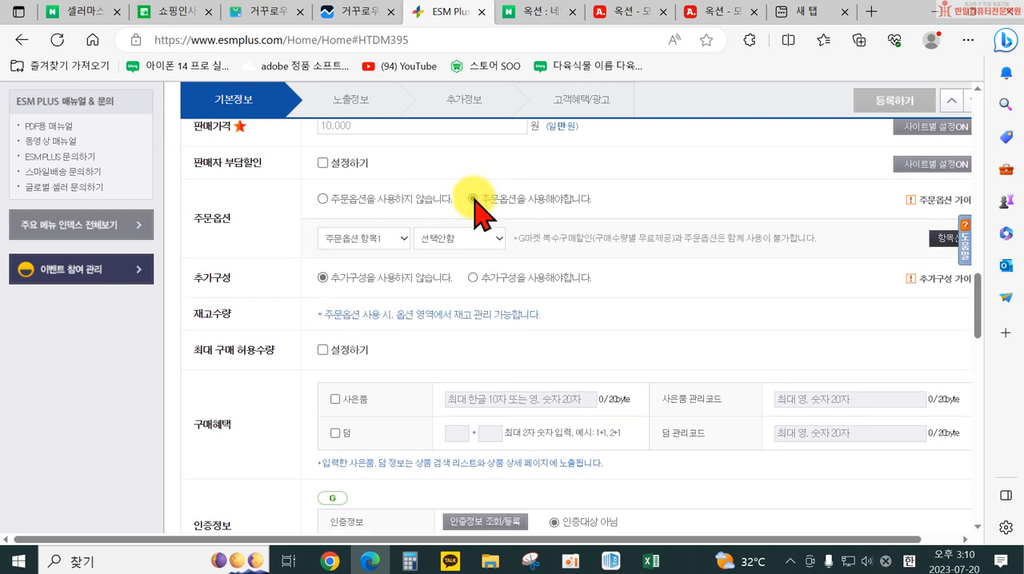
{"action": "left_click", "coordinate": [390, 238]}
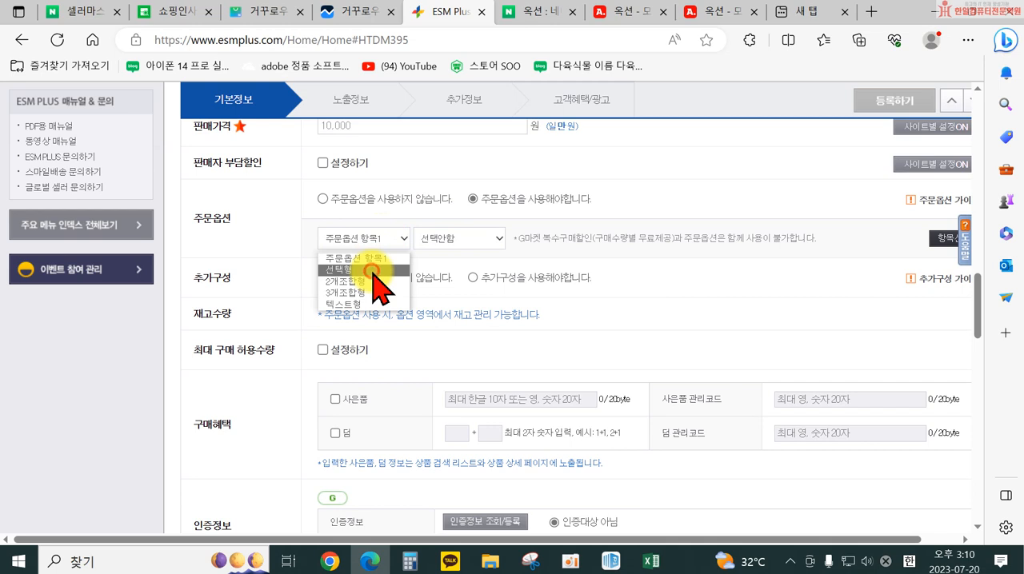
{"action": "left_click", "coordinate": [376, 270]}
{"action": "left_click", "coordinate": [488, 239]}
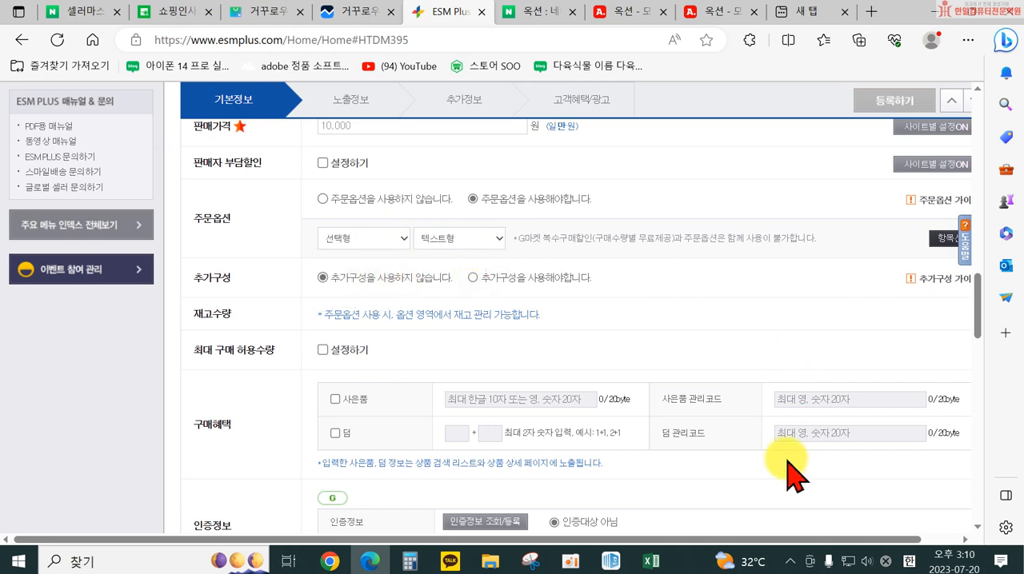
{"action": "left_click_drag", "start_coordinate": [725, 537], "coordinate": [767, 540]}
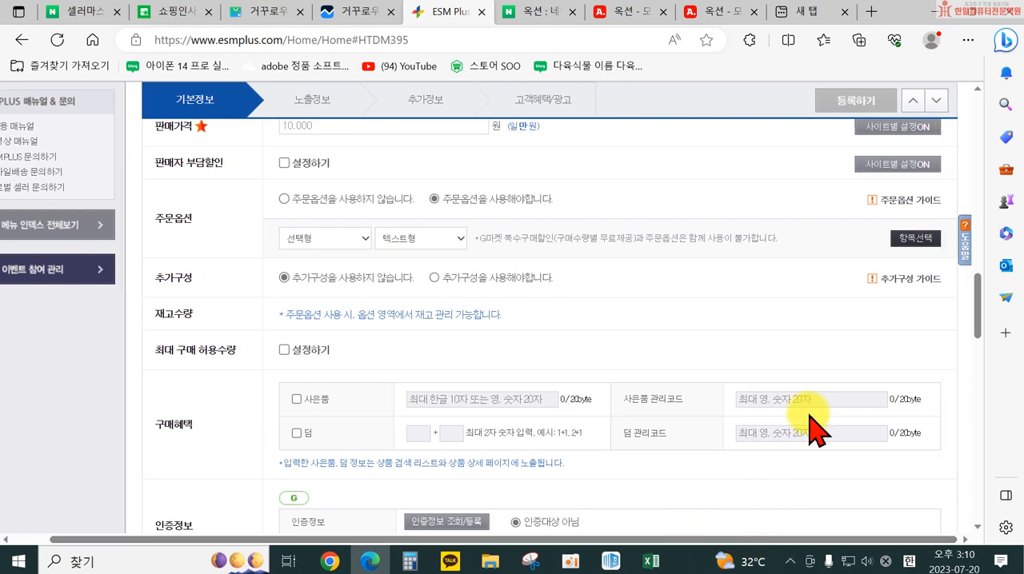
{"action": "left_click", "coordinate": [919, 237]}
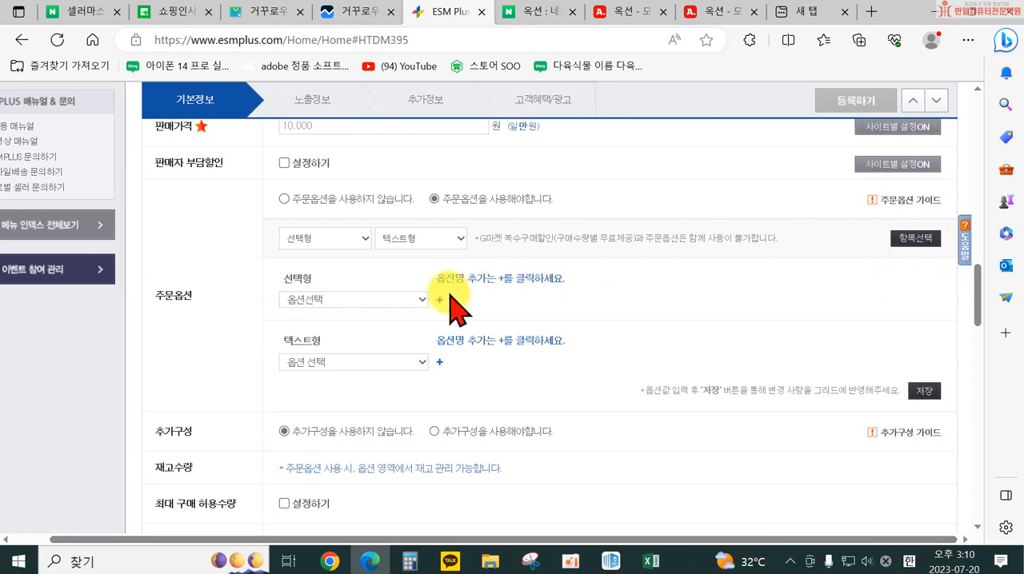
Choose 색상 as the 선택형 option name and look through the offered colour values and the 직접입력 field
{"action": "left_click", "coordinate": [398, 300]}
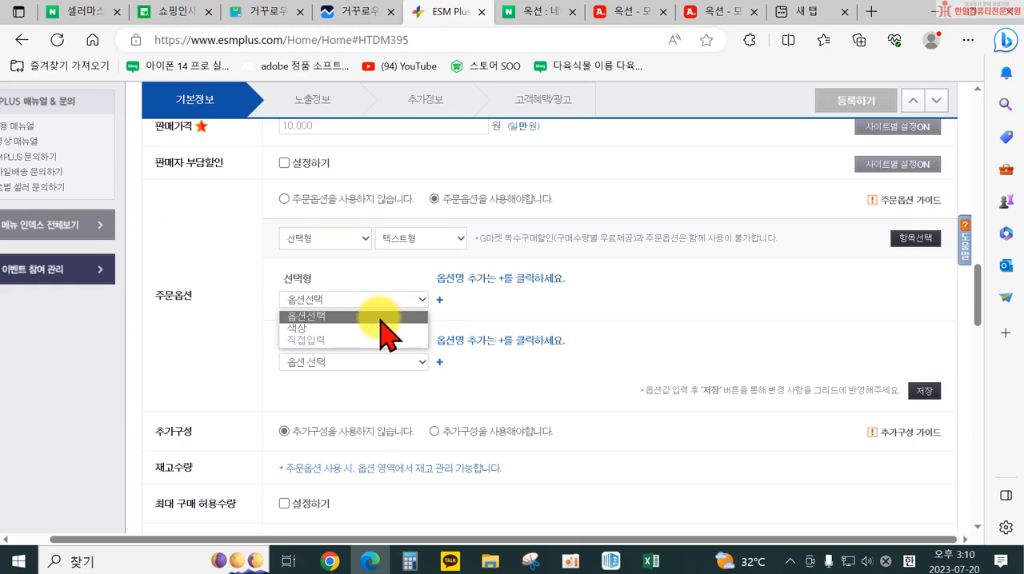
{"action": "left_click", "coordinate": [379, 328]}
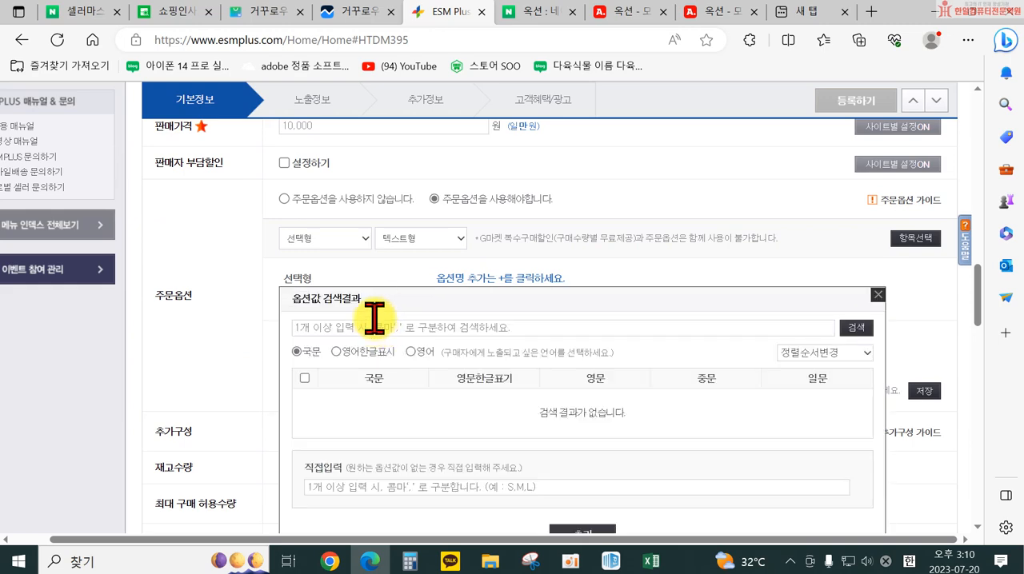
{"action": "scroll", "coordinate": [432, 368], "scroll_direction": "down", "scroll_amount": 1}
{"action": "scroll", "coordinate": [436, 383], "scroll_direction": "down", "scroll_amount": 4}
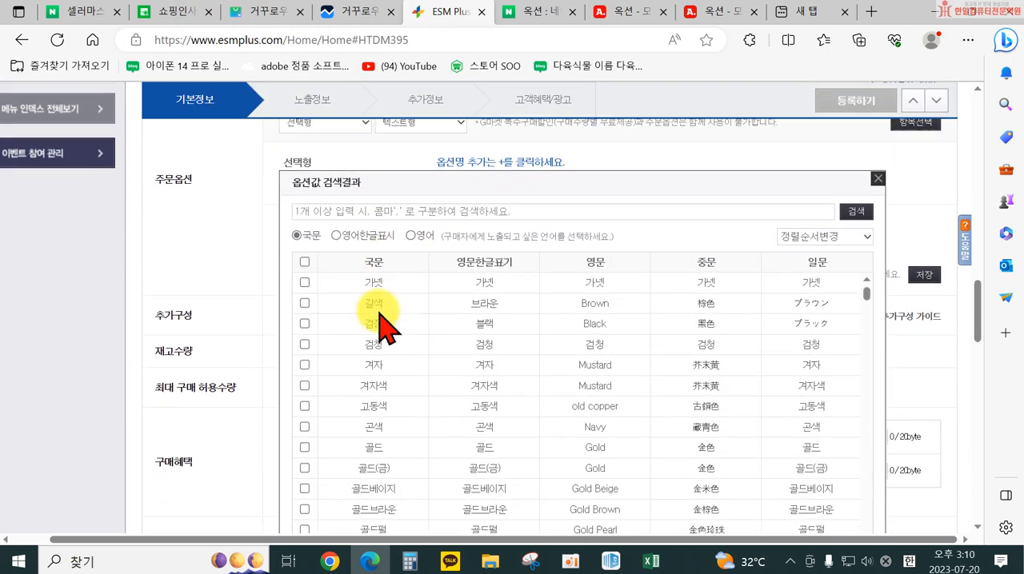
{"action": "scroll", "coordinate": [351, 240], "scroll_direction": "up", "scroll_amount": 2}
{"action": "scroll", "coordinate": [358, 240], "scroll_direction": "up", "scroll_amount": 2}
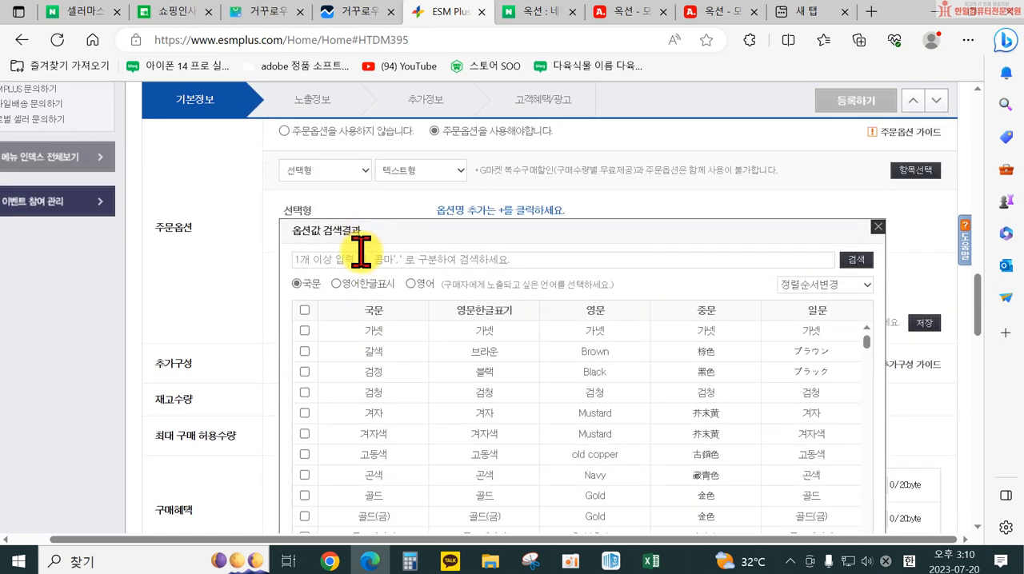
{"action": "scroll", "coordinate": [326, 264], "scroll_direction": "down", "scroll_amount": 4}
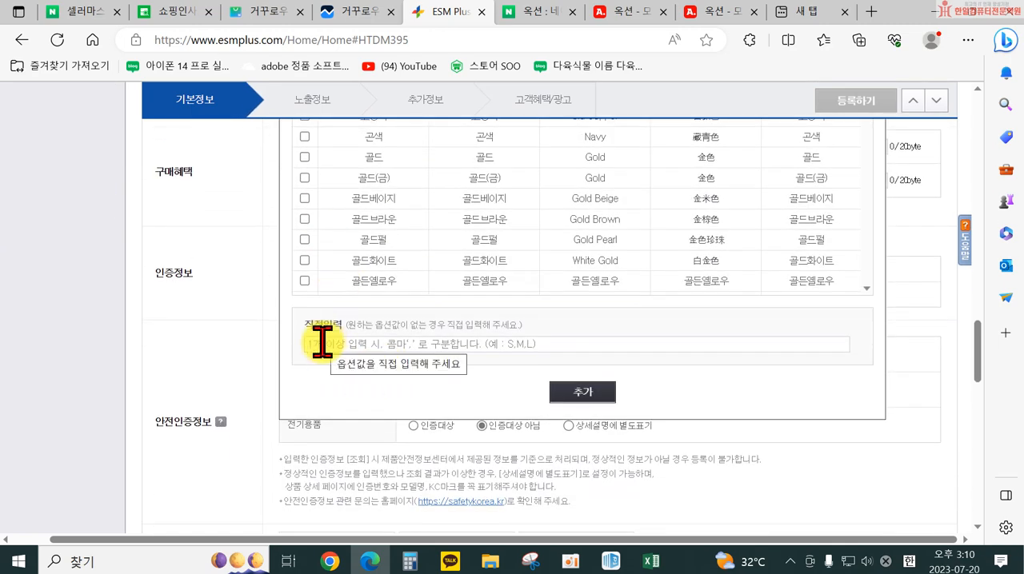
{"action": "scroll", "coordinate": [437, 340], "scroll_direction": "up", "scroll_amount": 2}
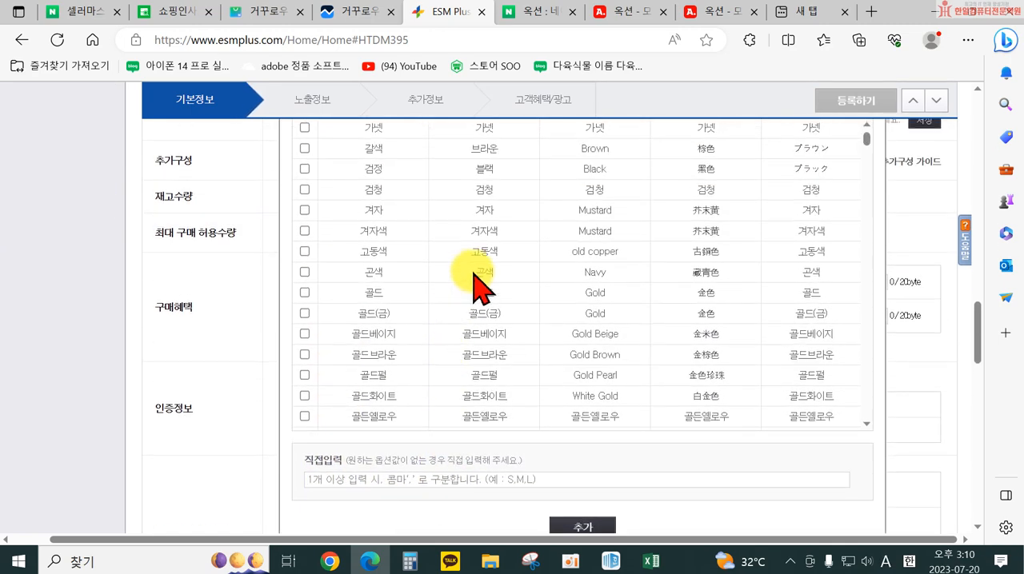
{"action": "scroll", "coordinate": [464, 288], "scroll_direction": "up", "scroll_amount": 1}
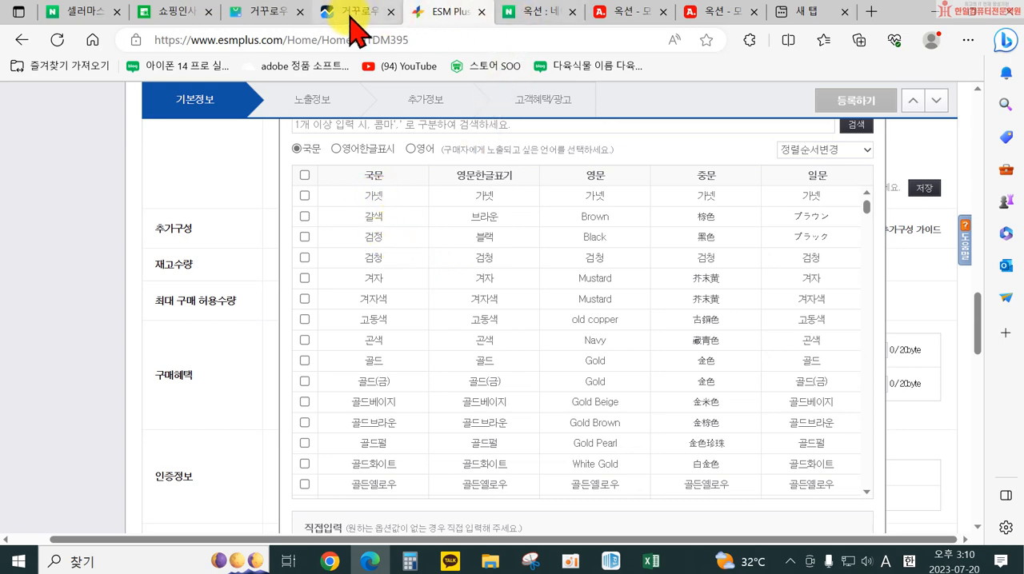
Switch to the 도매꾹 umbrella page in Chrome and open its full option list in a separate window
{"action": "left_click", "coordinate": [331, 564]}
{"action": "scroll", "coordinate": [715, 430], "scroll_direction": "down", "scroll_amount": 2}
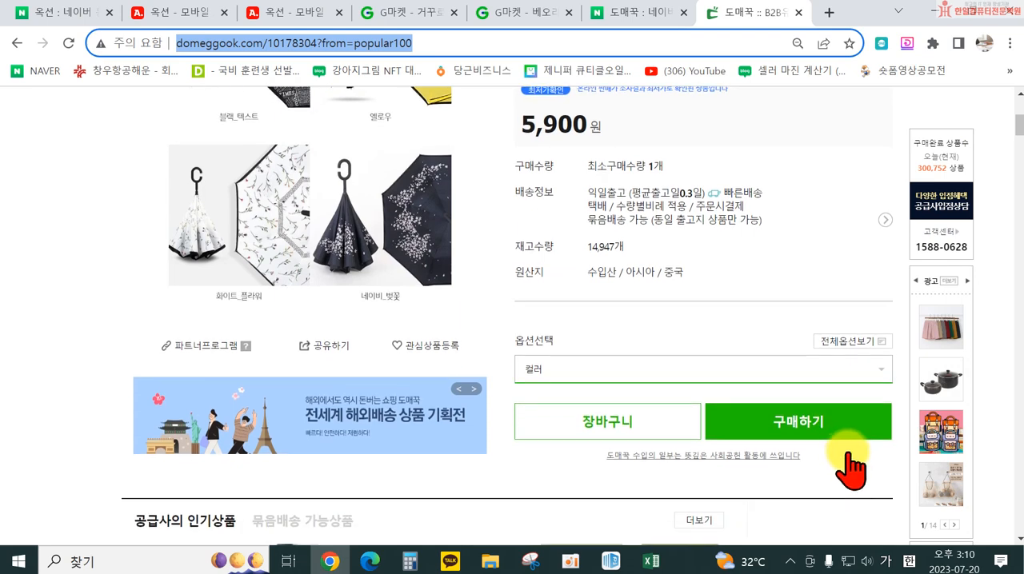
{"action": "left_click", "coordinate": [848, 342]}
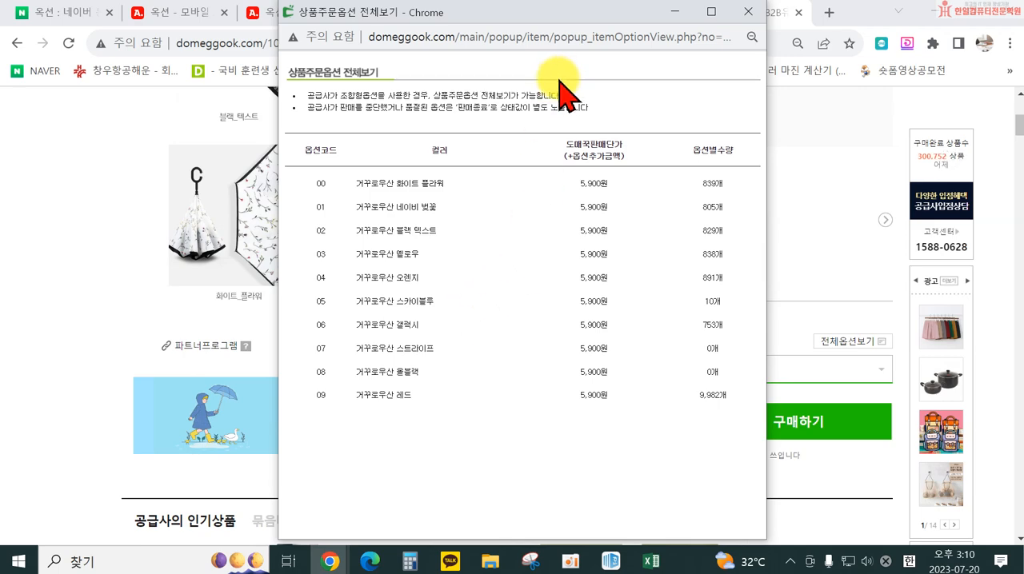
{"action": "left_click_drag", "start_coordinate": [553, 24], "coordinate": [2, 126]}
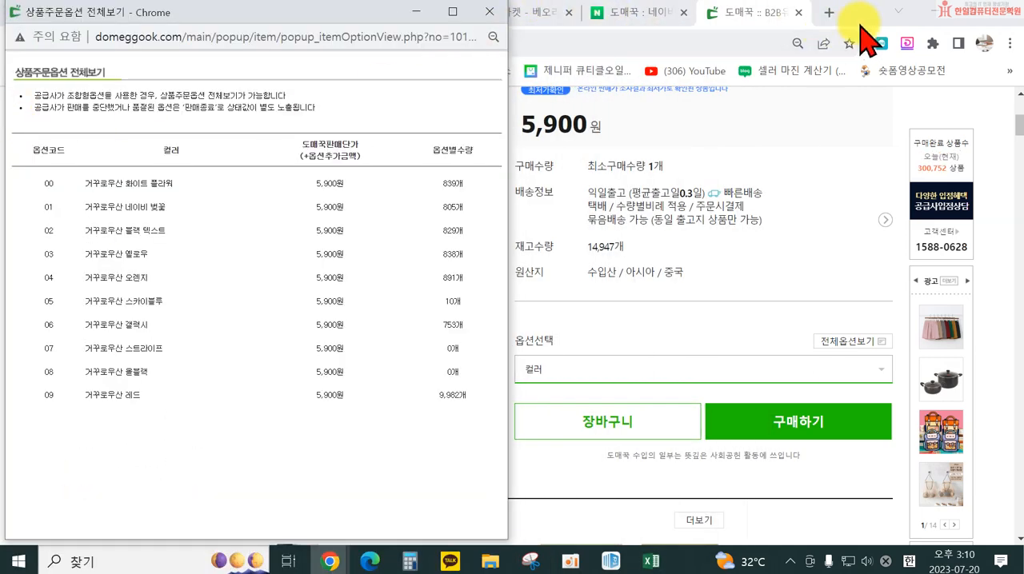
{"action": "left_click", "coordinate": [886, 15]}
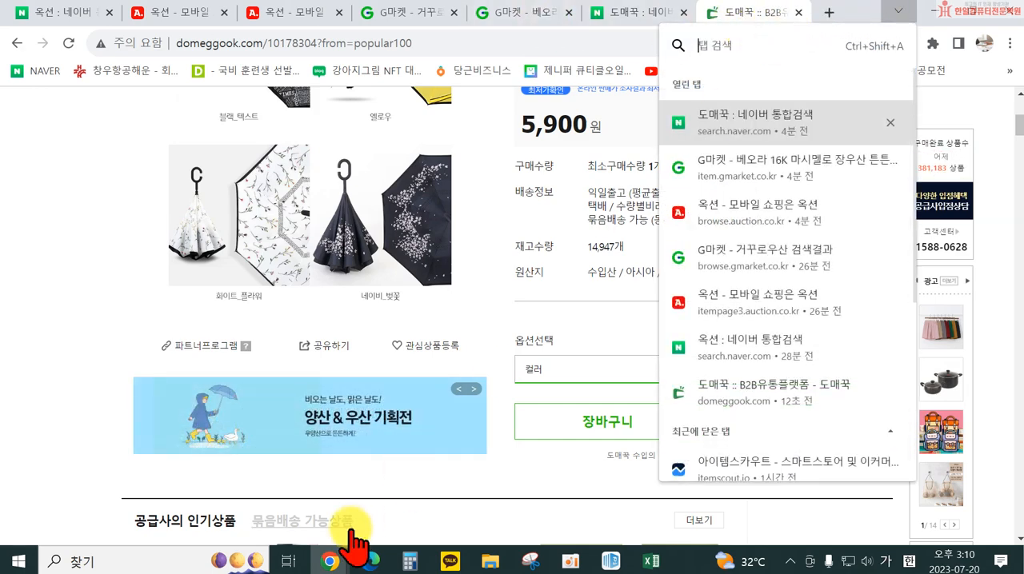
Arrange the 상품주문옵션 전체보기 window and the ESM Plus page in Edge side by side, giving the ESM Plus page more width
{"action": "left_click", "coordinate": [331, 564]}
{"action": "left_click", "coordinate": [367, 563]}
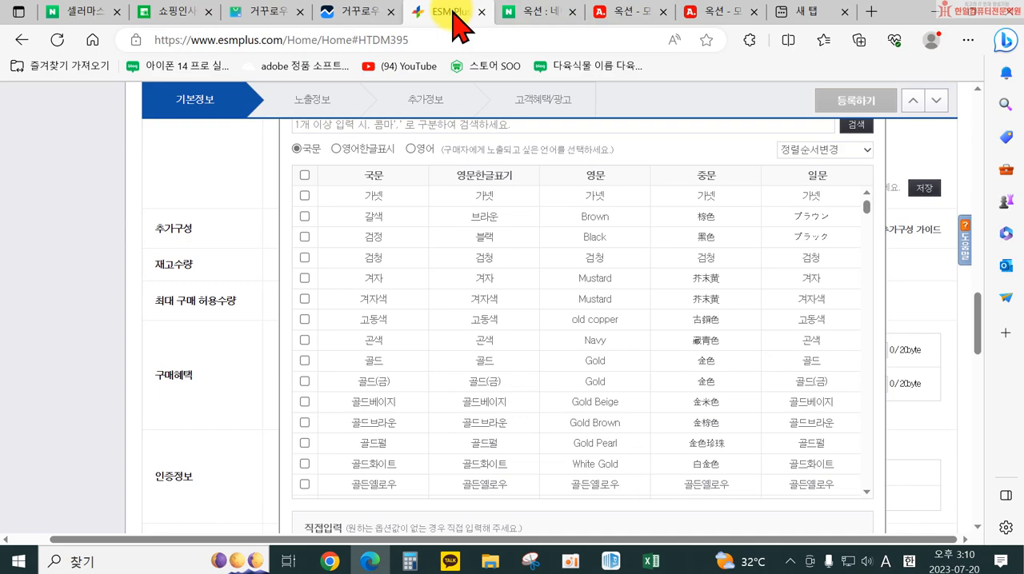
{"action": "left_click_drag", "start_coordinate": [902, 18], "coordinate": [1022, 240]}
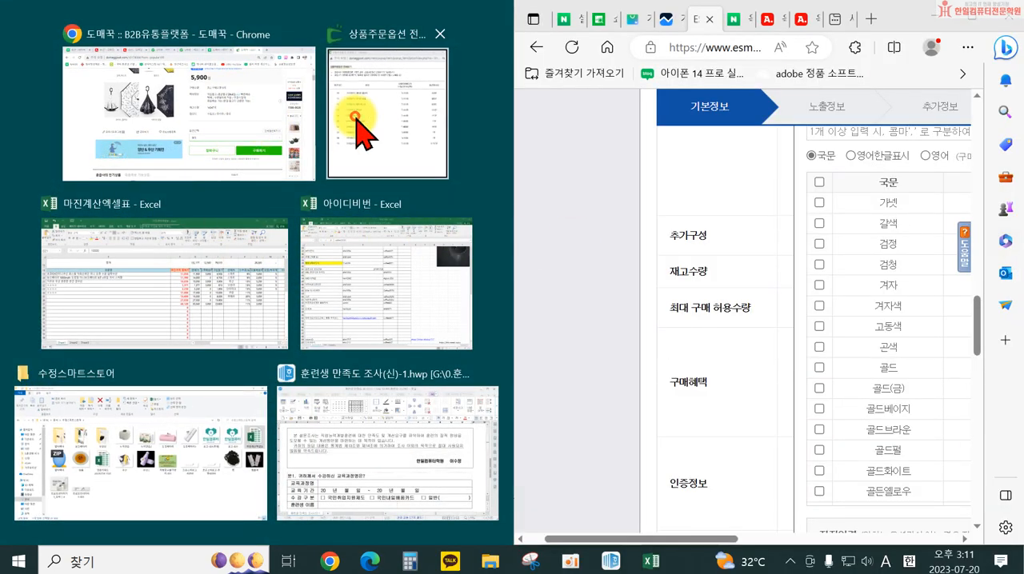
{"action": "left_click", "coordinate": [362, 134]}
{"action": "left_click_drag", "start_coordinate": [508, 271], "coordinate": [335, 258]}
Add the directly entered 색상 option values 화이트플라워, 네이비벚꽃, 블랙 텍스트, 옐로우, 오렌지, 스카이블루, 갤럭시 and 레드
{"action": "scroll", "coordinate": [701, 240], "scroll_direction": "up", "scroll_amount": 2}
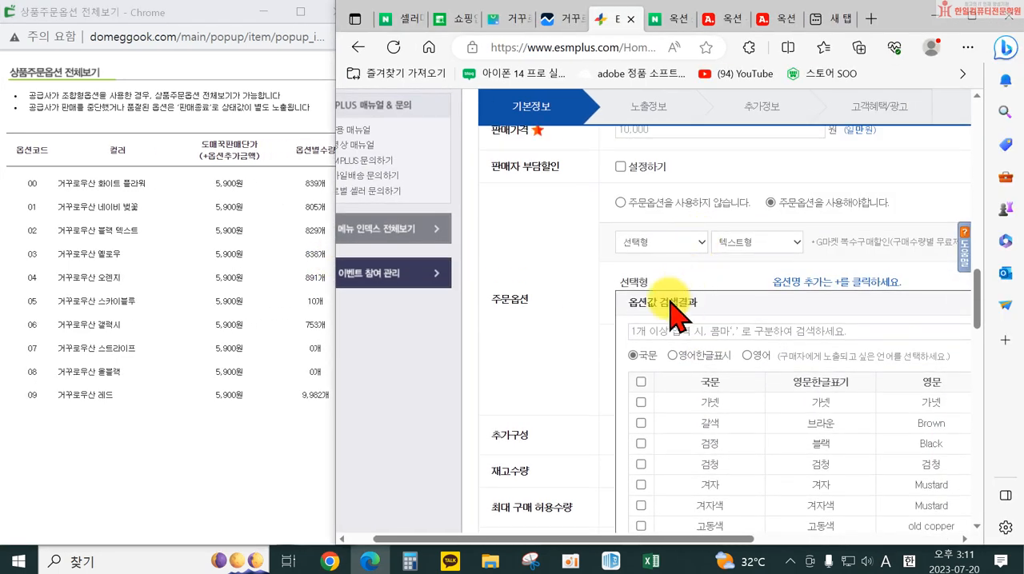
{"action": "scroll", "coordinate": [711, 252], "scroll_direction": "down", "scroll_amount": 4}
{"action": "left_click", "coordinate": [679, 414]}
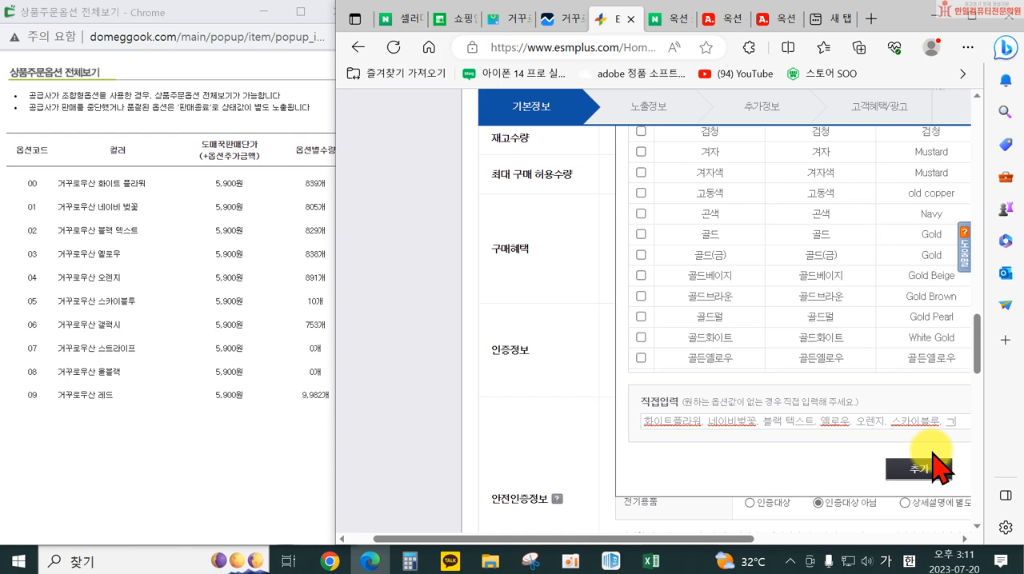
{"action": "scroll", "coordinate": [932, 464], "scroll_direction": "right", "scroll_amount": 1}
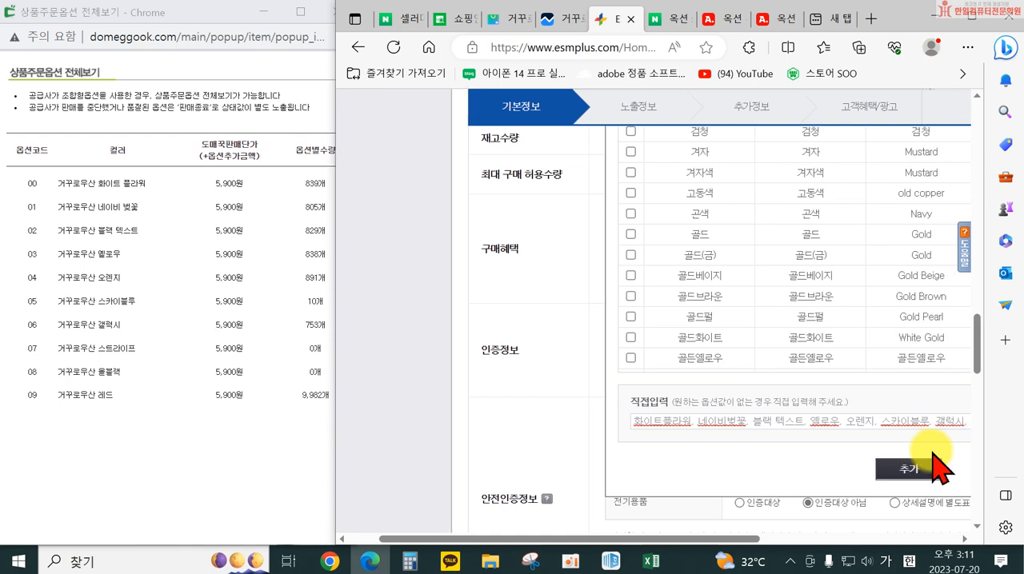
{"action": "scroll", "coordinate": [933, 464], "scroll_direction": "right", "scroll_amount": 2}
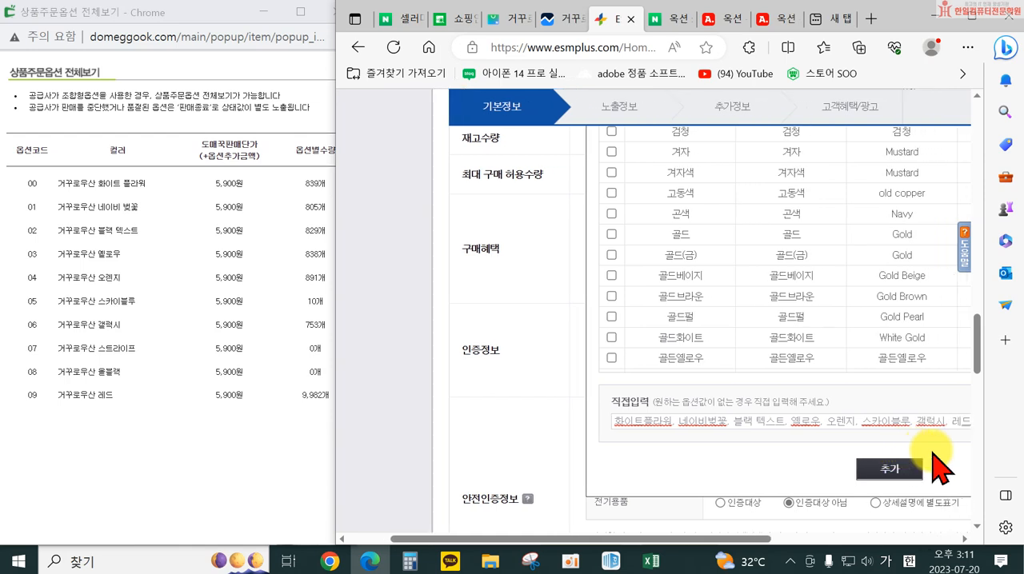
{"action": "left_click_drag", "start_coordinate": [740, 548], "coordinate": [811, 542]}
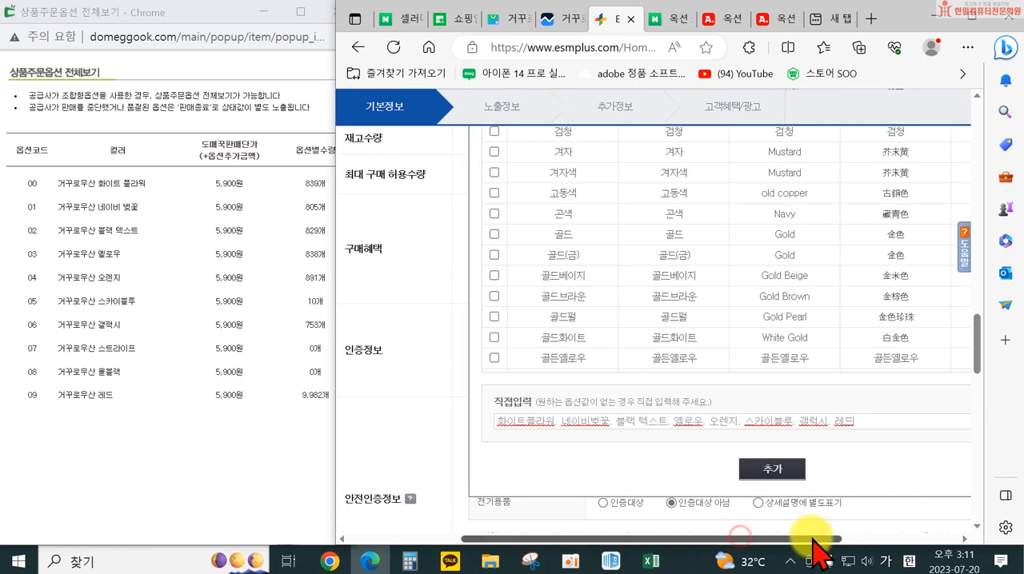
{"action": "left_click", "coordinate": [970, 22]}
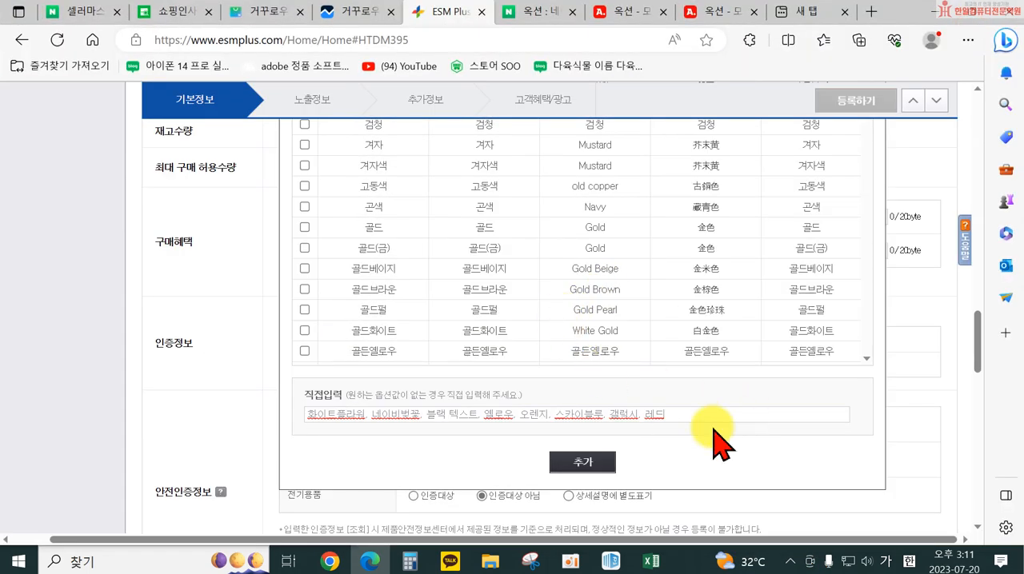
{"action": "left_click", "coordinate": [583, 464]}
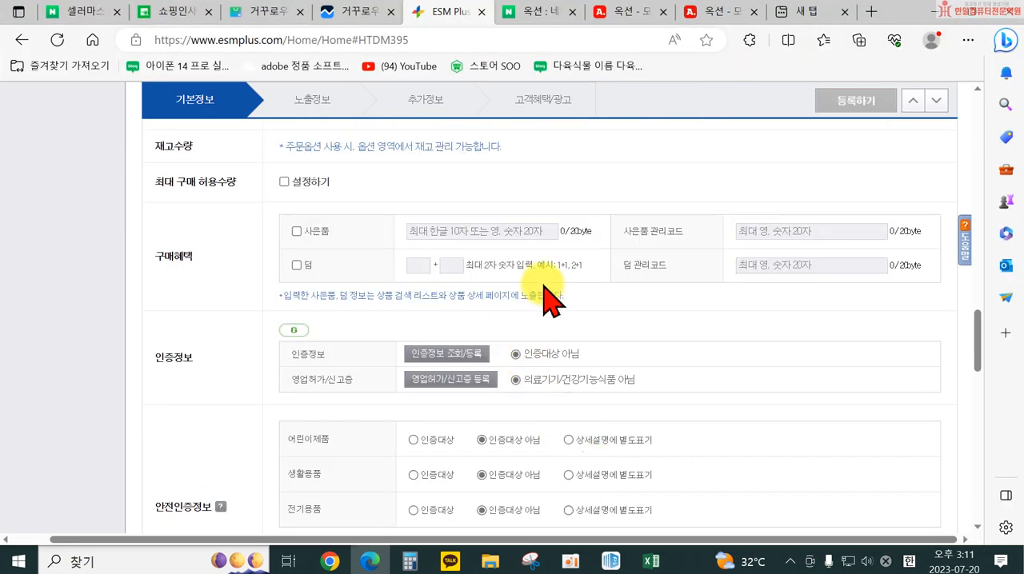
Change the second option type from 텍스트형 to 선택안함 and save the colour values to the option grid
{"action": "scroll", "coordinate": [546, 290], "scroll_direction": "up", "scroll_amount": 4}
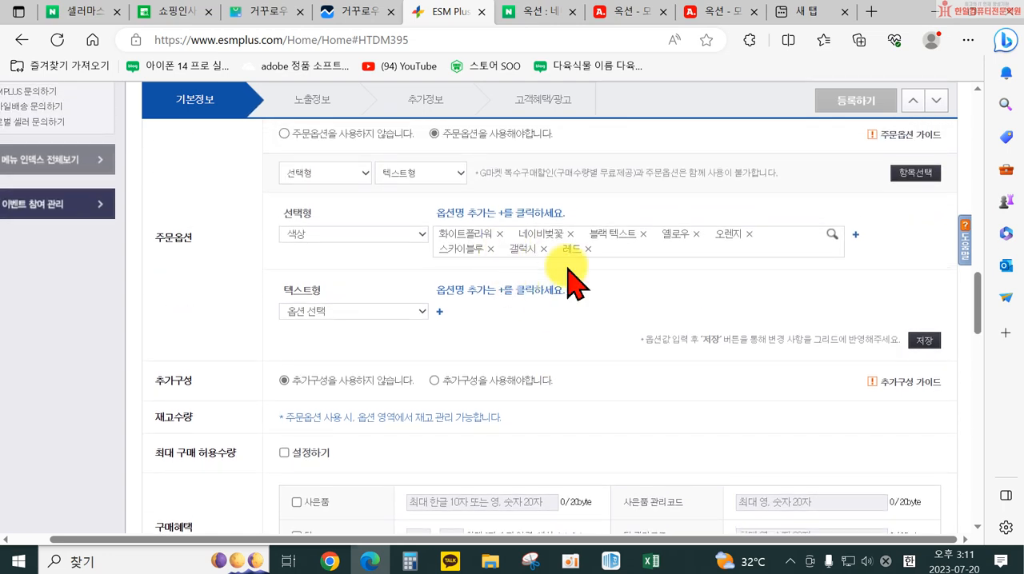
{"action": "left_click", "coordinate": [406, 310]}
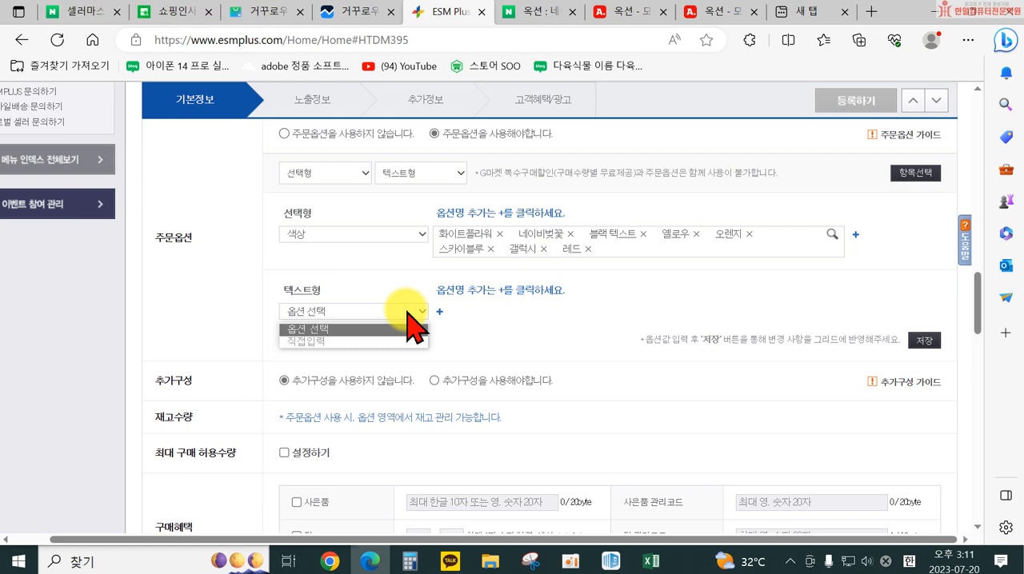
{"action": "left_click", "coordinate": [407, 312]}
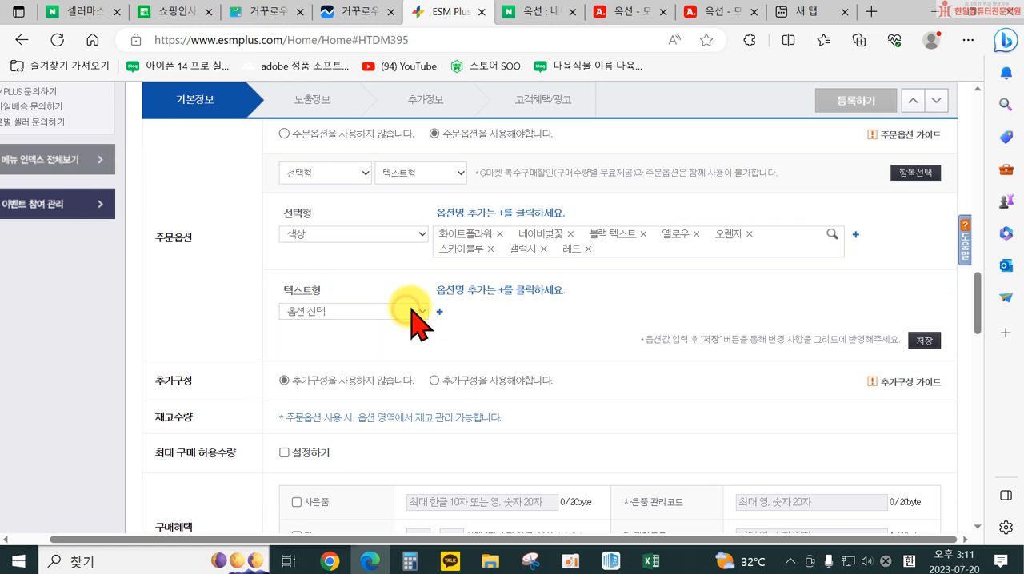
{"action": "left_click", "coordinate": [436, 192]}
{"action": "left_click", "coordinate": [436, 193]}
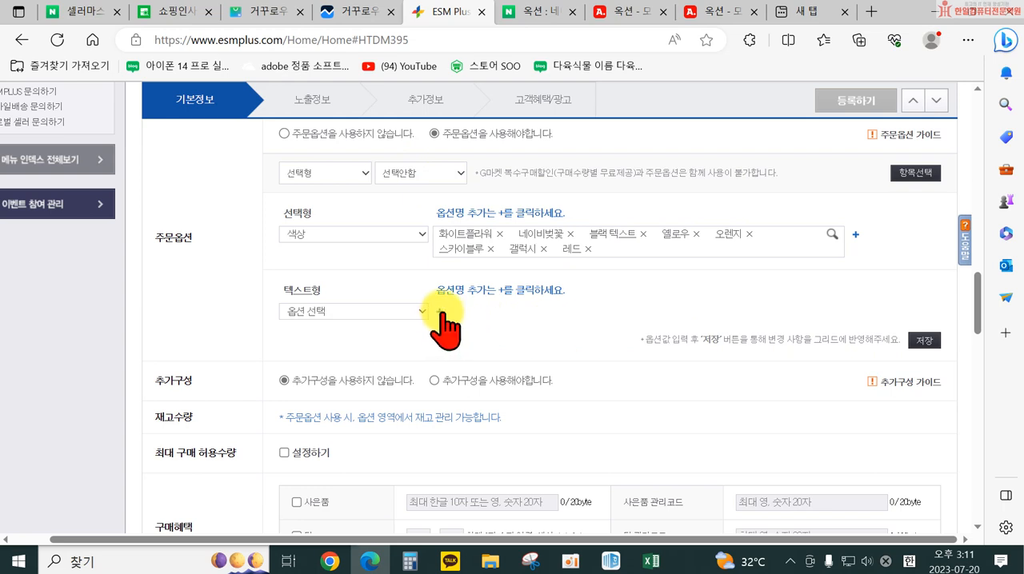
{"action": "left_click", "coordinate": [923, 340]}
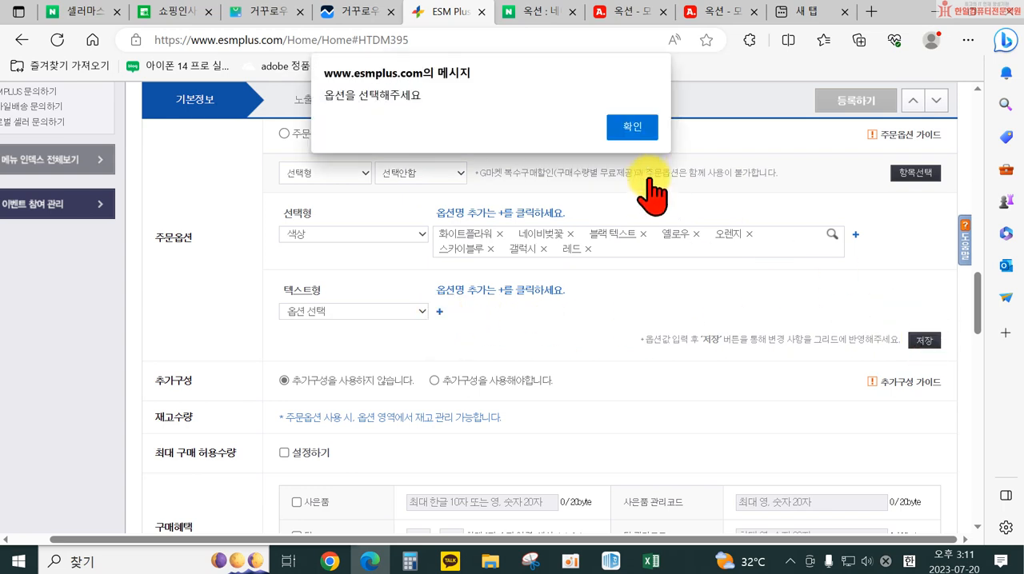
{"action": "left_click", "coordinate": [640, 128]}
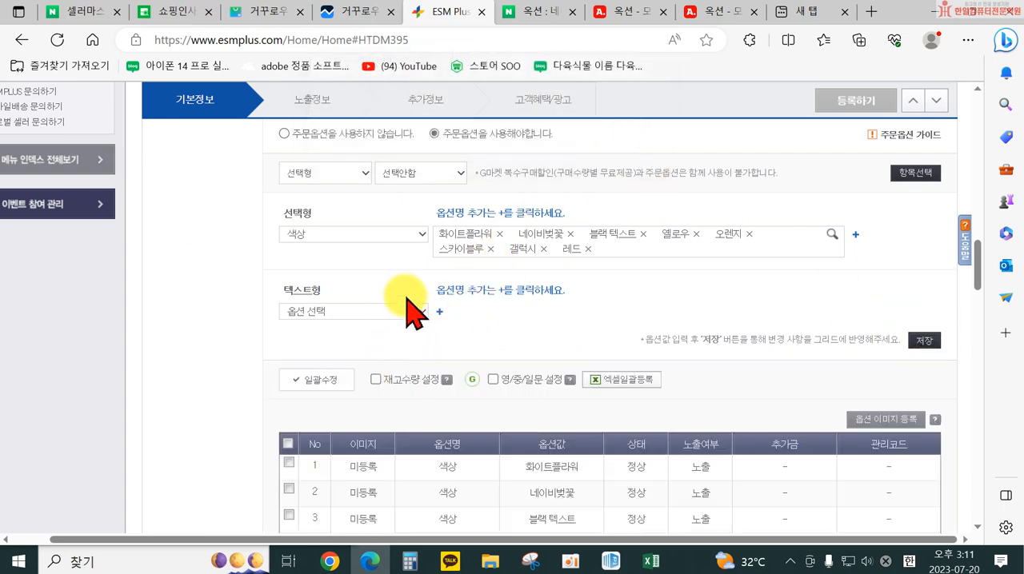
{"action": "scroll", "coordinate": [416, 327], "scroll_direction": "down", "scroll_amount": 1}
{"action": "scroll", "coordinate": [409, 432], "scroll_direction": "down", "scroll_amount": 1}
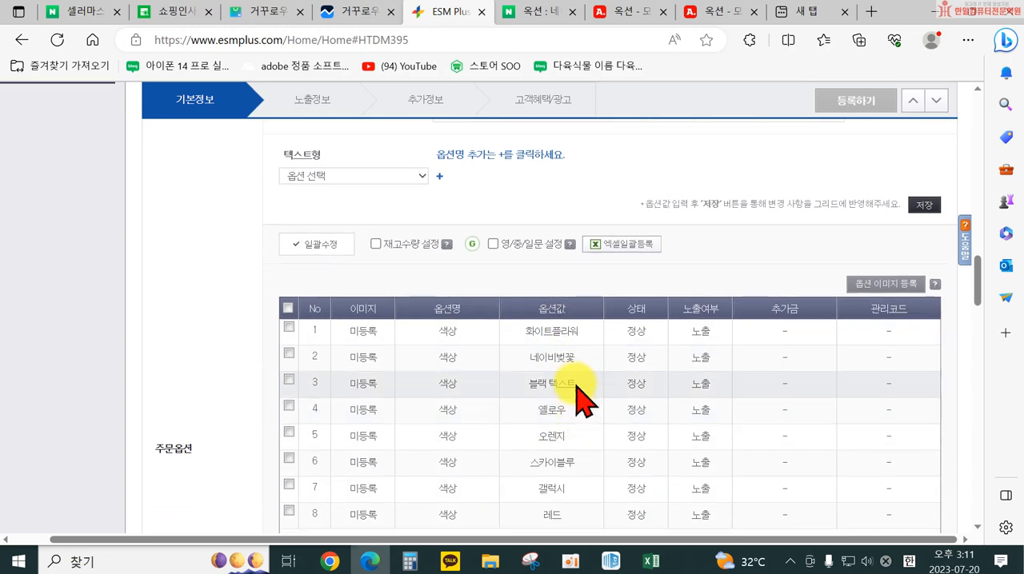
{"action": "scroll", "coordinate": [240, 298], "scroll_direction": "up", "scroll_amount": 3}
{"action": "scroll", "coordinate": [228, 388], "scroll_direction": "down", "scroll_amount": 4}
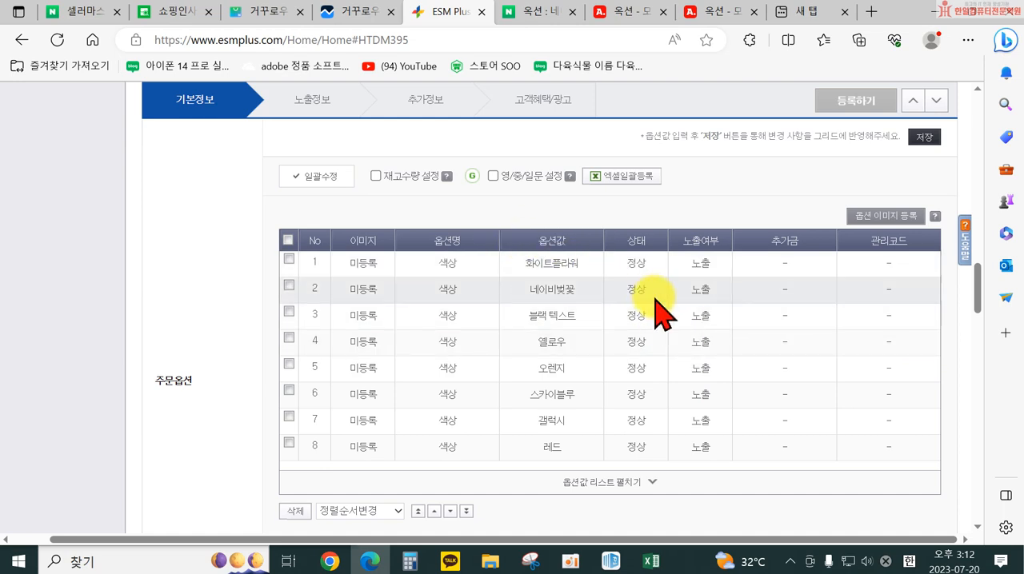
{"action": "left_click", "coordinate": [288, 239]}
{"action": "left_click", "coordinate": [376, 175]}
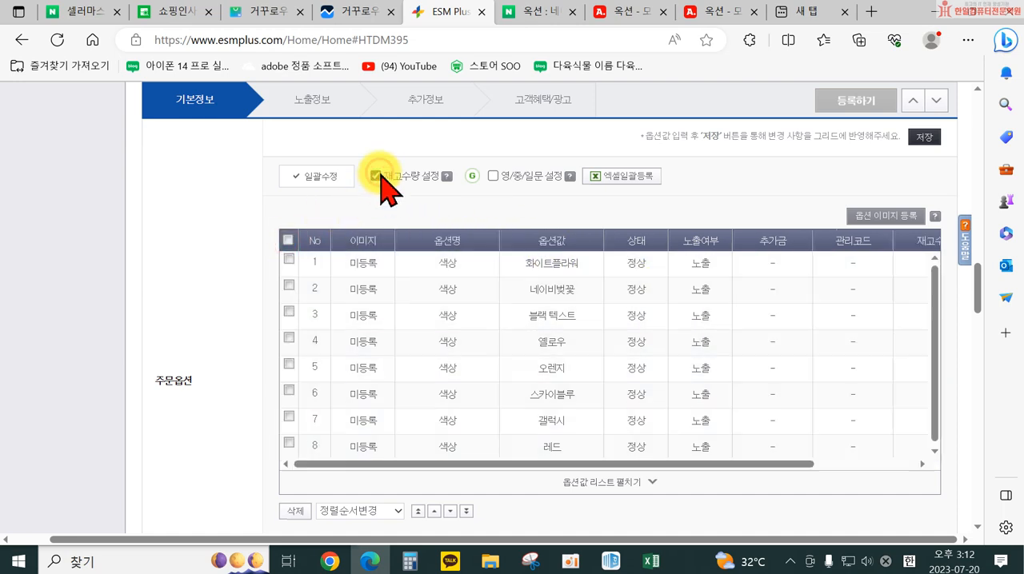
{"action": "left_click_drag", "start_coordinate": [788, 464], "coordinate": [889, 464]}
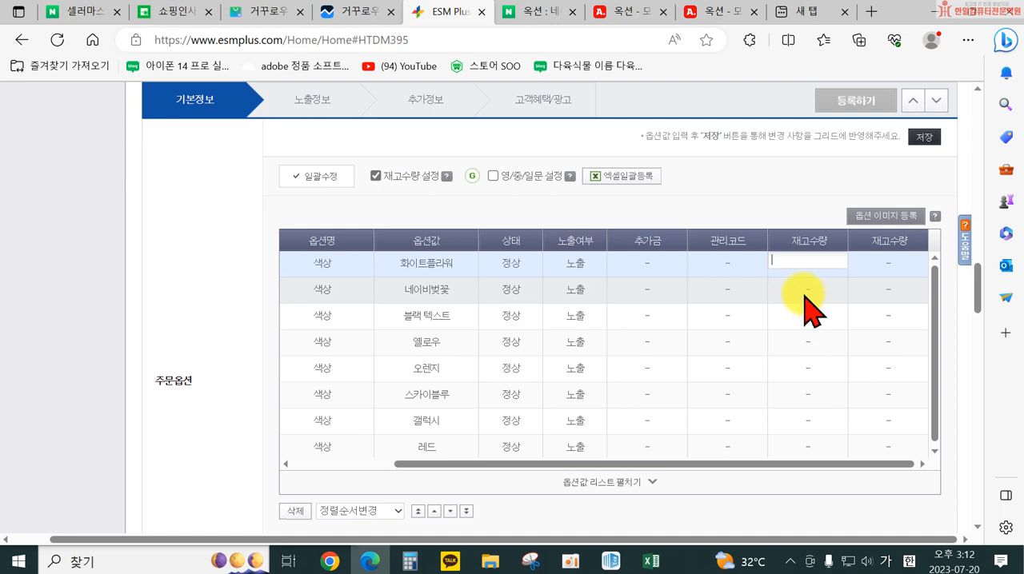
{"action": "left_click", "coordinate": [793, 463]}
{"action": "left_click", "coordinate": [886, 263]}
{"action": "left_click", "coordinate": [817, 265]}
{"action": "scroll", "coordinate": [784, 300], "scroll_direction": "down", "scroll_amount": 1}
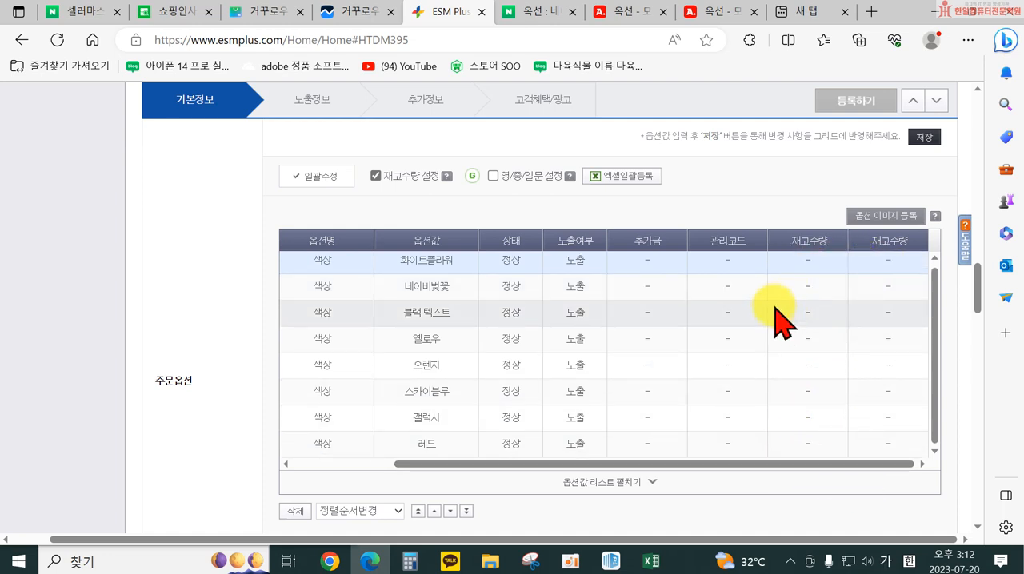
{"action": "left_click", "coordinate": [389, 181]}
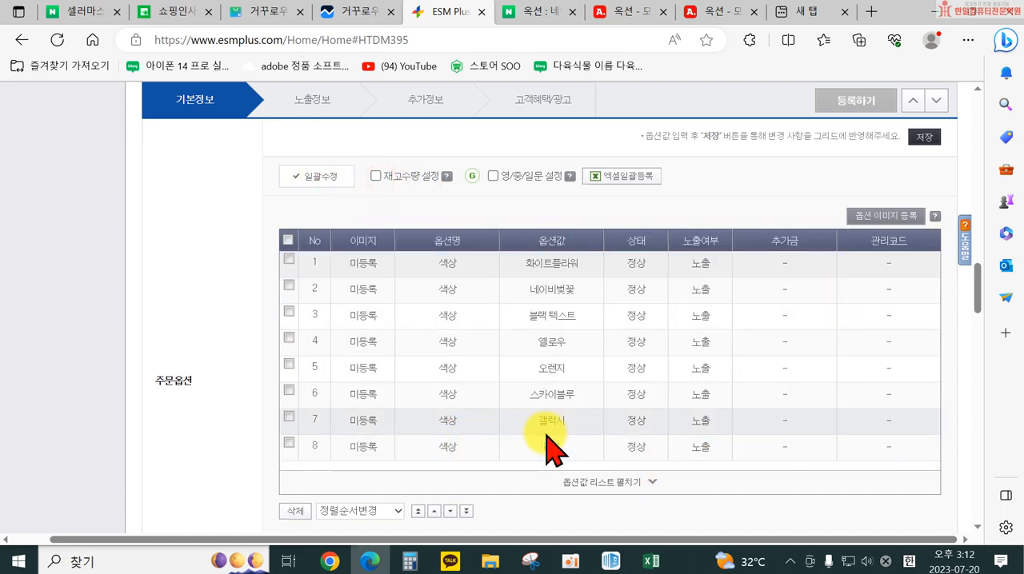
Select all colour rows in the option grid, enable 재고수량 설정 and bring its stock columns into reach
{"action": "scroll", "coordinate": [576, 436], "scroll_direction": "down", "scroll_amount": 1}
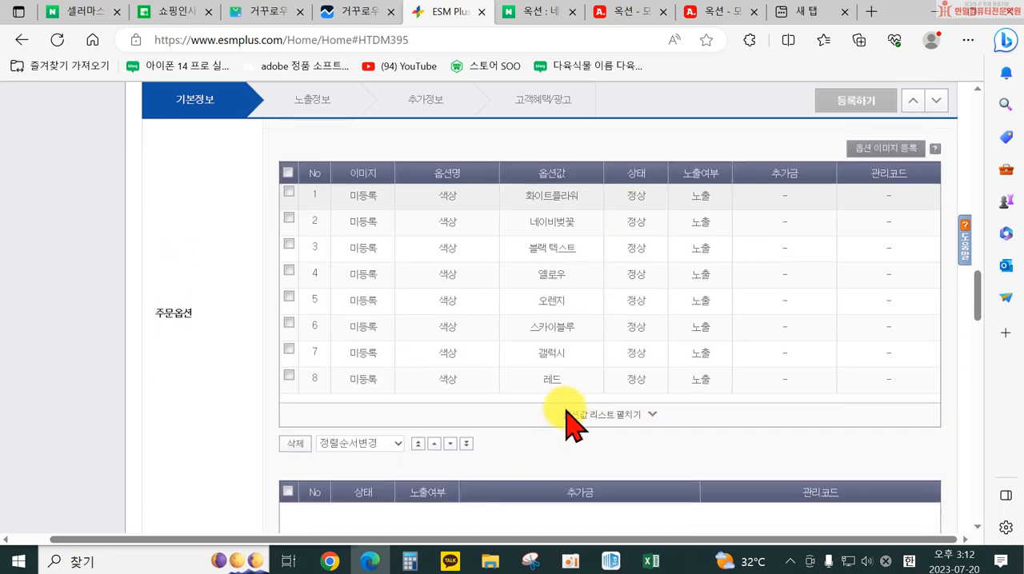
{"action": "left_click", "coordinate": [288, 172]}
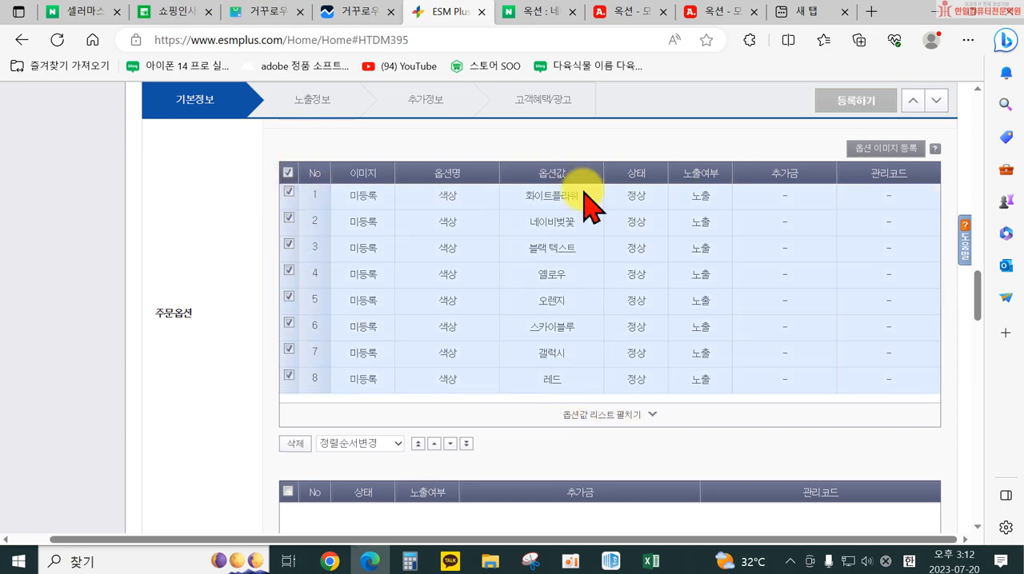
{"action": "scroll", "coordinate": [560, 304], "scroll_direction": "up", "scroll_amount": 2}
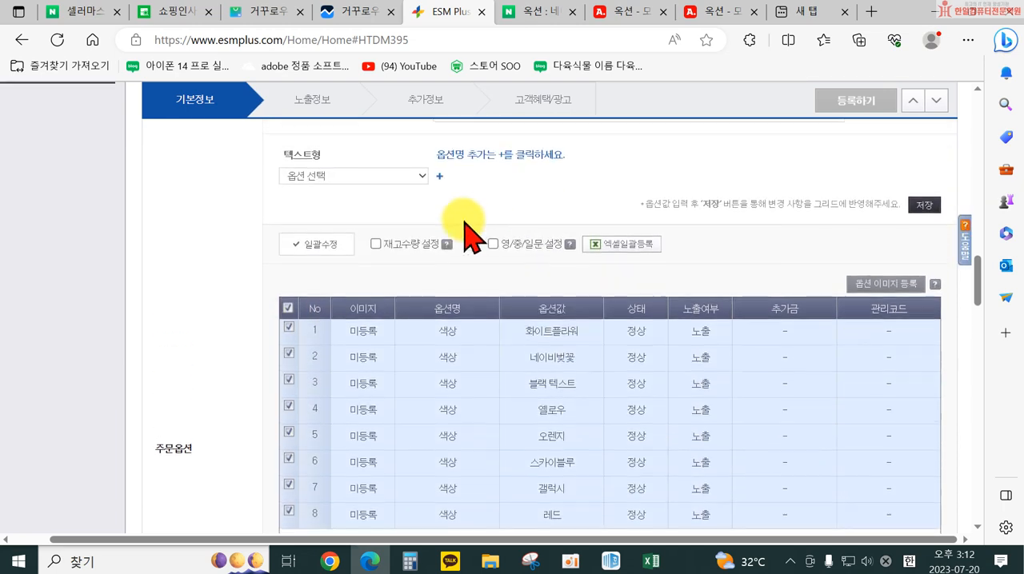
{"action": "left_click", "coordinate": [376, 244]}
{"action": "left_click_drag", "start_coordinate": [800, 531], "coordinate": [916, 553]}
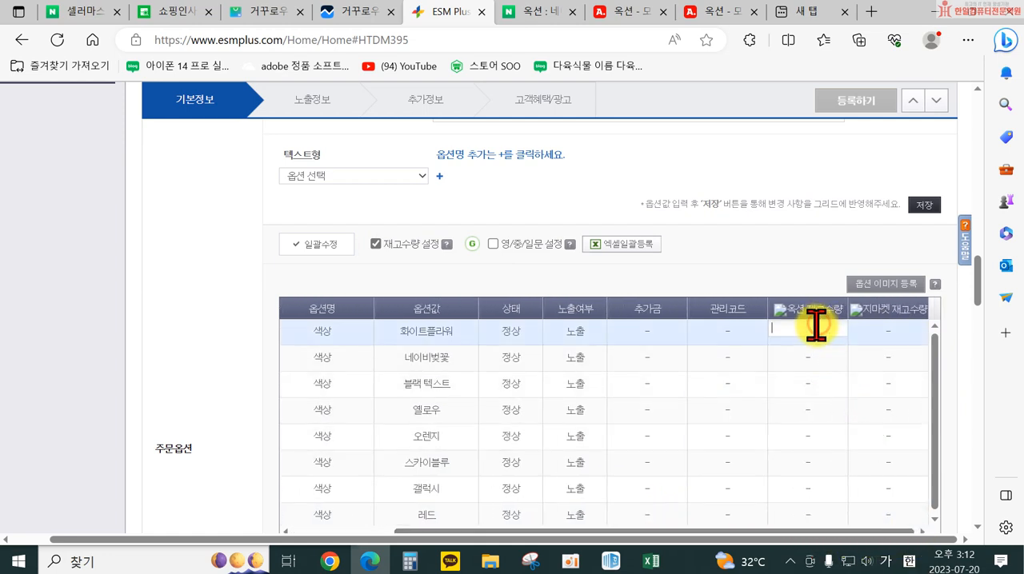
Set the 옥션 재고수량 to 10 for the 화이트플라워, 네이비벚꽃 and 블랙 텍스트 options
{"action": "type", "text": "10"}
{"action": "left_click", "coordinate": [818, 361]}
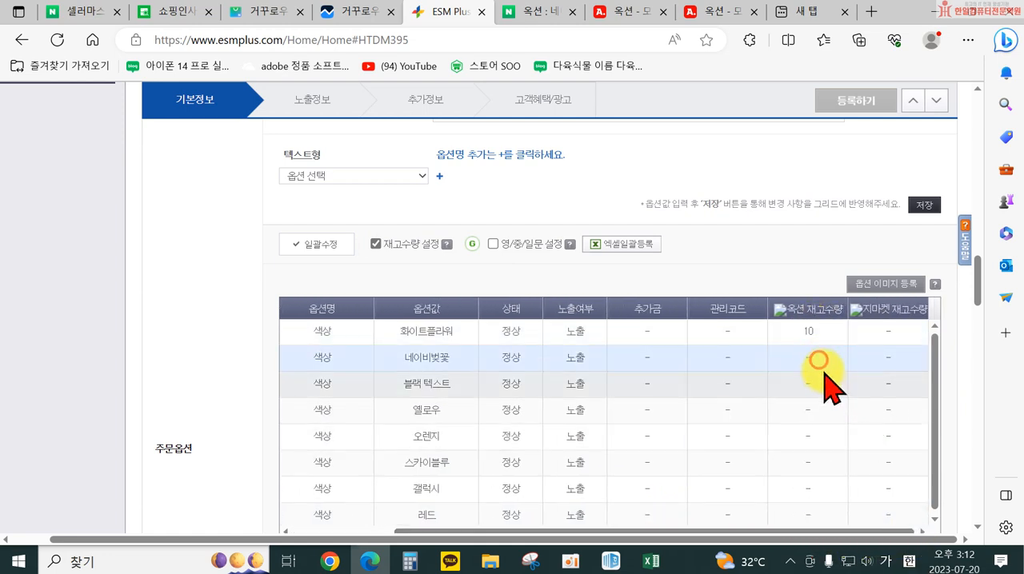
{"action": "left_click_drag", "start_coordinate": [790, 354], "coordinate": [749, 355]}
{"action": "type", "text": "10"}
{"action": "left_click", "coordinate": [811, 384]}
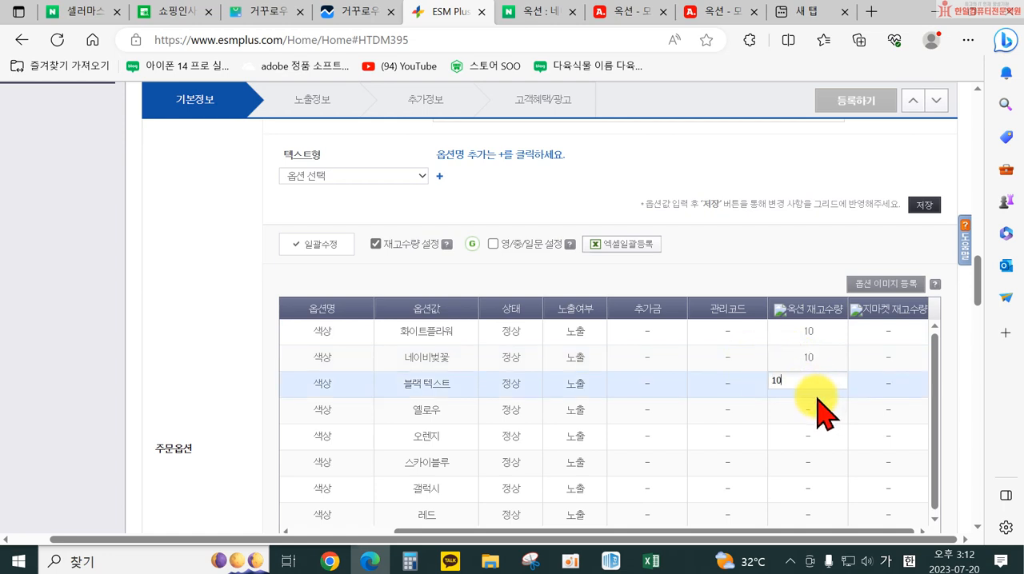
{"action": "type", "text": "10"}
Use 일괄수정 to apply 상태 정상 and a 재고수량 of 10 for both 옥션 and 지마켓
{"action": "left_click", "coordinate": [292, 245]}
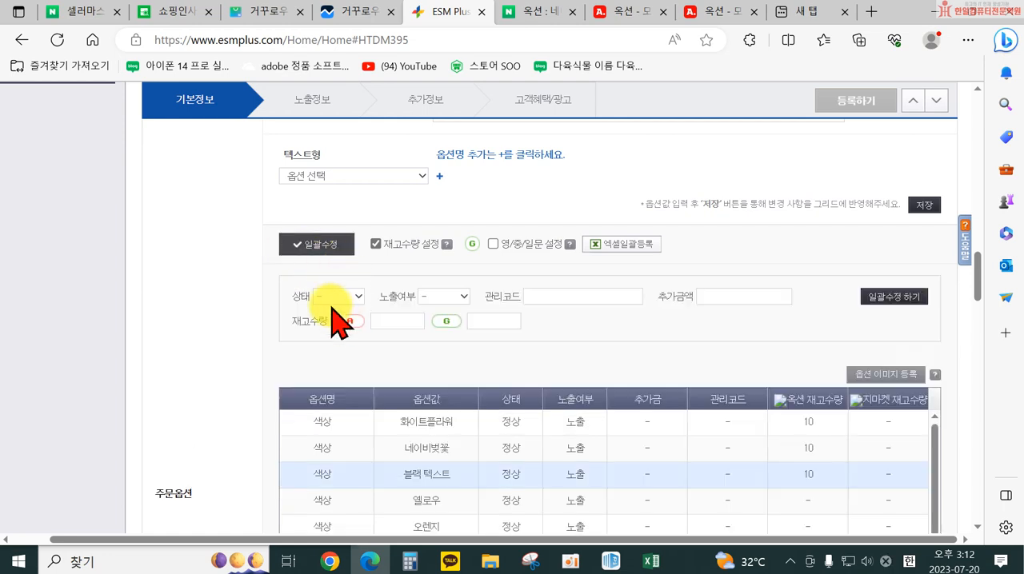
{"action": "left_click", "coordinate": [360, 295]}
{"action": "left_click", "coordinate": [434, 296]}
{"action": "left_click", "coordinate": [453, 297]}
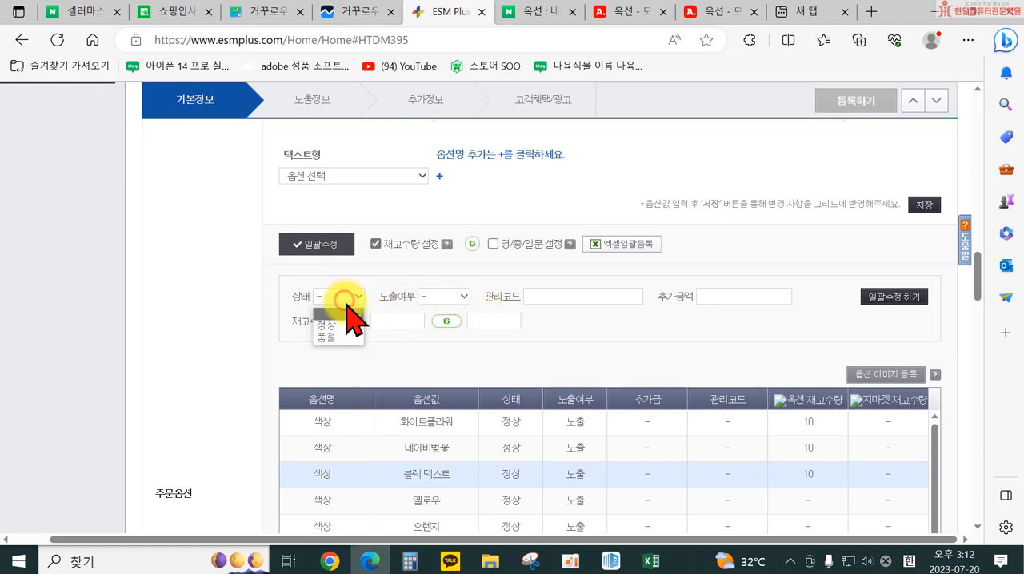
{"action": "left_click", "coordinate": [334, 325]}
{"action": "left_click", "coordinate": [389, 325]}
{"action": "type", "text": "10"}
{"action": "left_click", "coordinate": [490, 320]}
{"action": "type", "text": "10"}
{"action": "left_click", "coordinate": [883, 299]}
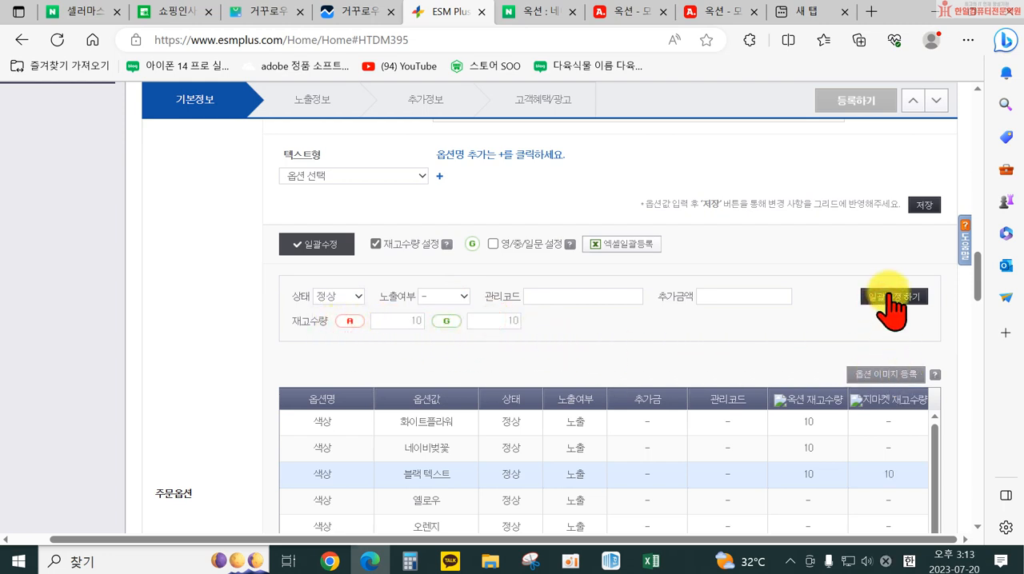
Apply 선택형 with 선택안함 as the 주문옵션 types so the unused 텍스트형 option is removed
{"action": "scroll", "coordinate": [760, 336], "scroll_direction": "down", "scroll_amount": 2}
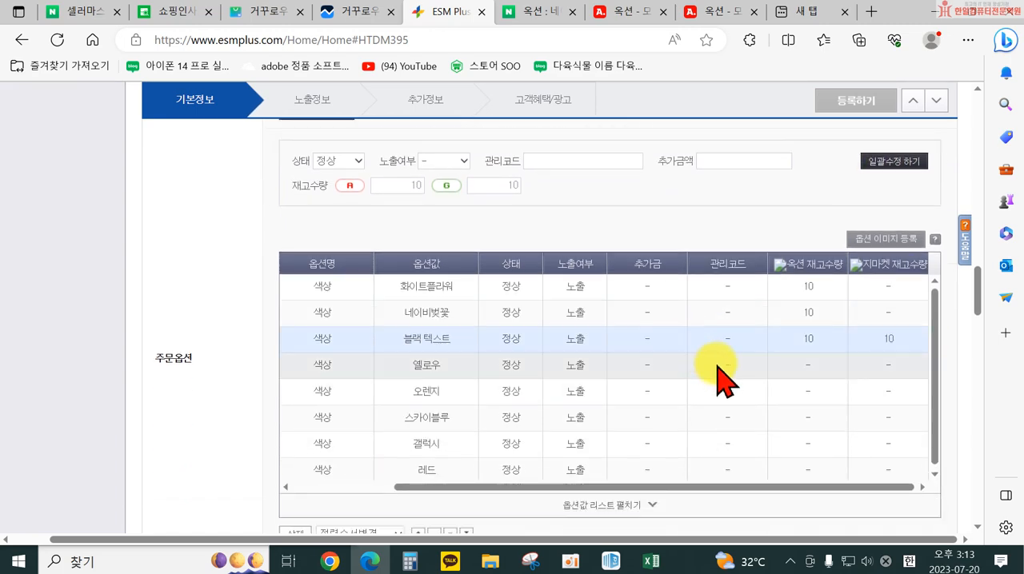
{"action": "scroll", "coordinate": [331, 446], "scroll_direction": "down", "scroll_amount": 4}
{"action": "scroll", "coordinate": [331, 445], "scroll_direction": "up", "scroll_amount": 4}
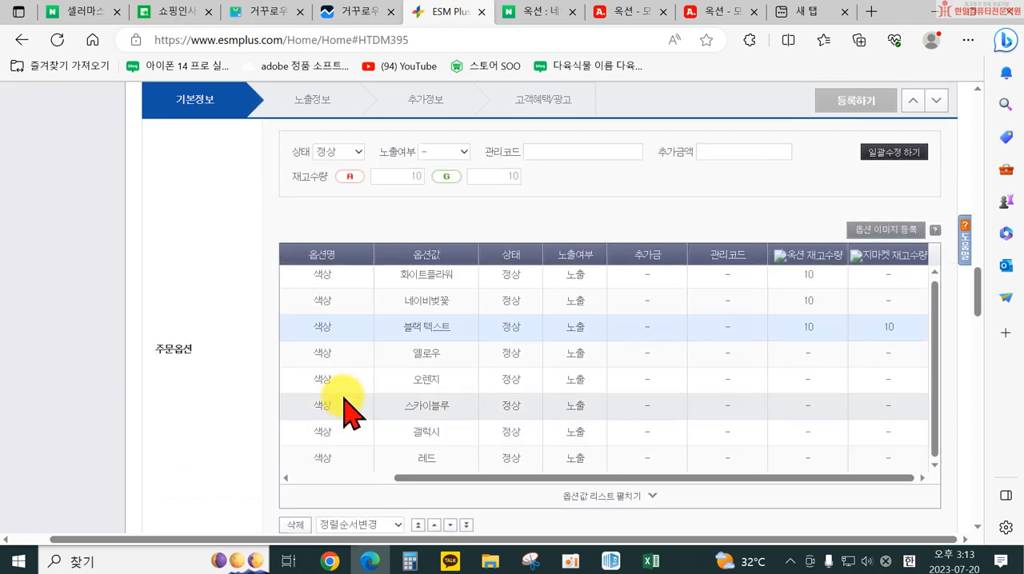
{"action": "scroll", "coordinate": [436, 408], "scroll_direction": "down", "scroll_amount": 5}
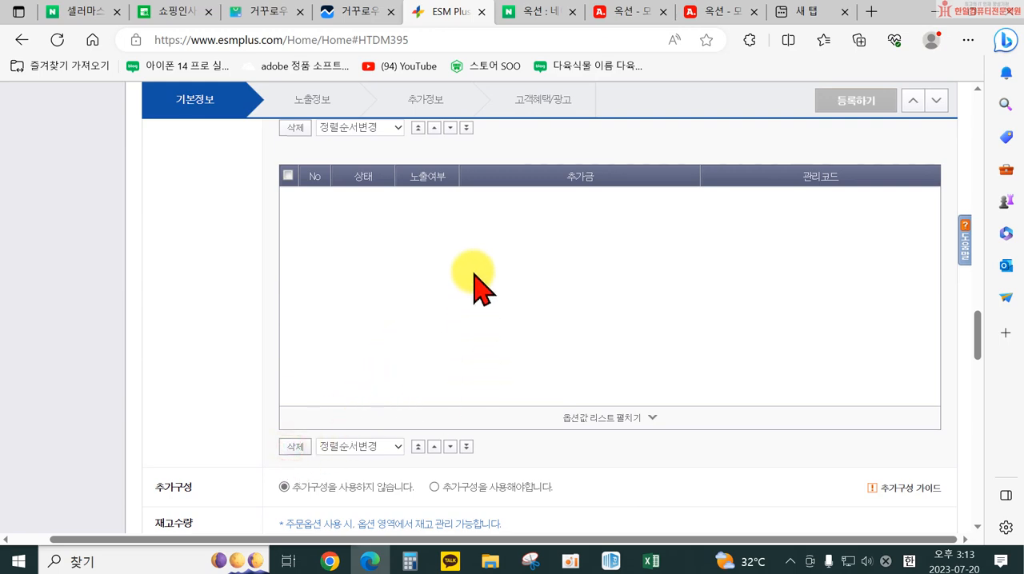
{"action": "scroll", "coordinate": [468, 248], "scroll_direction": "up", "scroll_amount": 5}
{"action": "scroll", "coordinate": [462, 280], "scroll_direction": "up", "scroll_amount": 4}
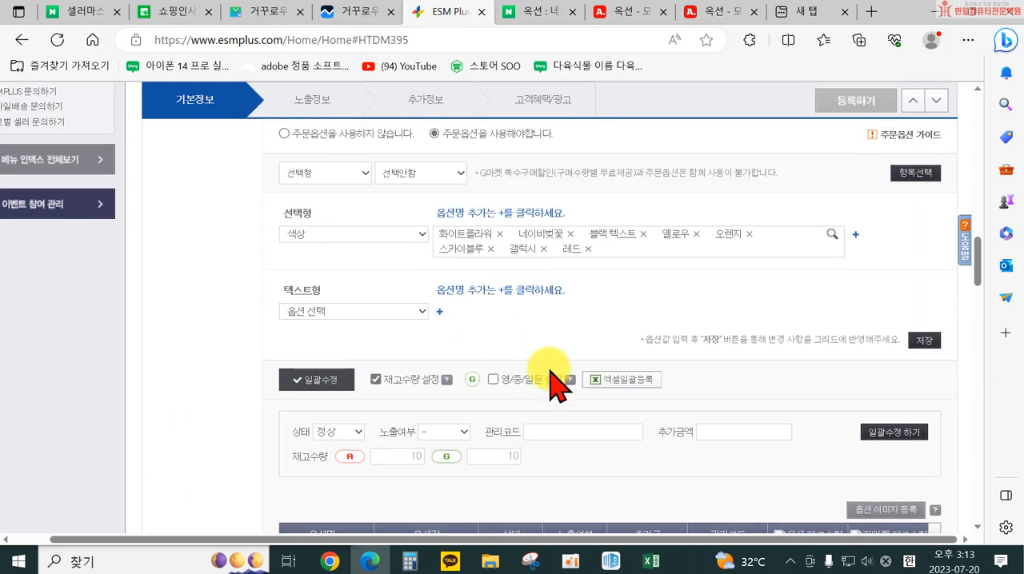
{"action": "scroll", "coordinate": [384, 288], "scroll_direction": "up", "scroll_amount": 2}
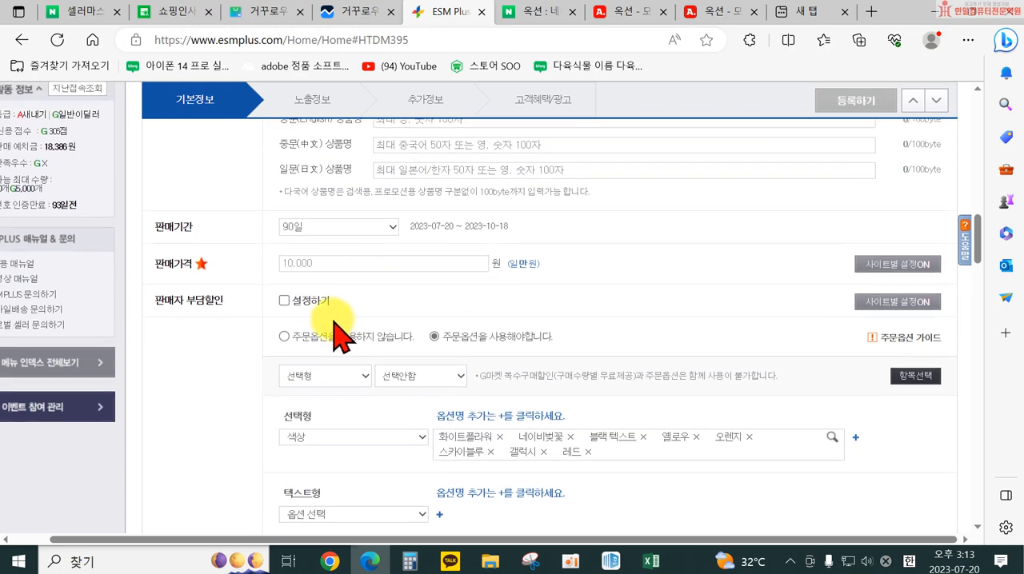
{"action": "scroll", "coordinate": [424, 360], "scroll_direction": "down", "scroll_amount": 1}
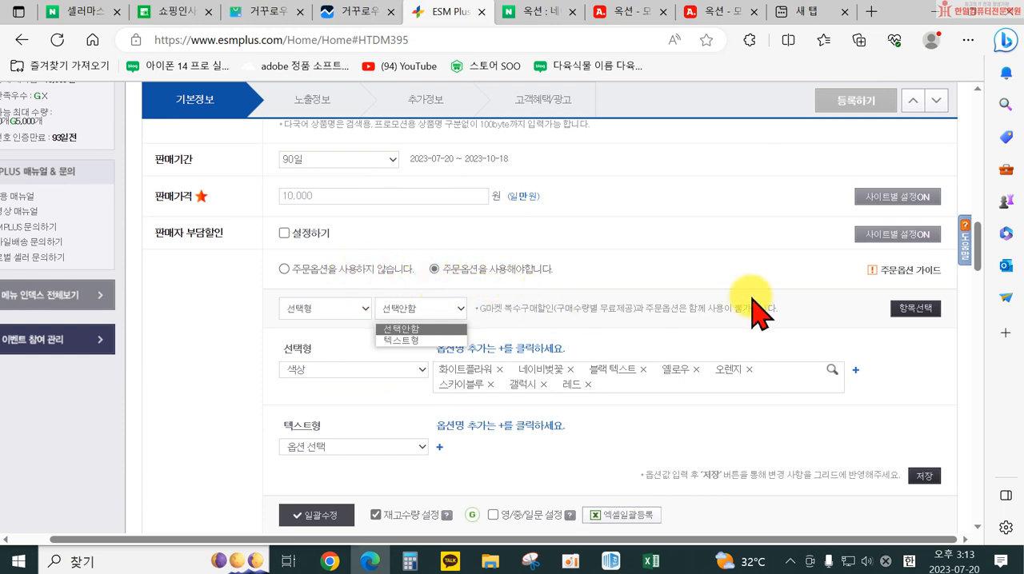
{"action": "left_click", "coordinate": [914, 309]}
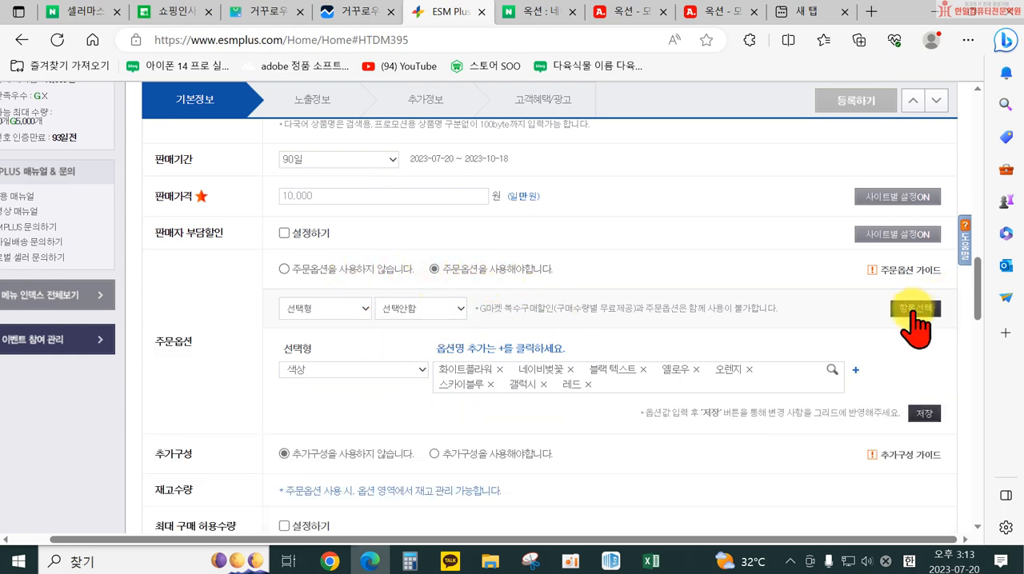
Keep the 주문옵션 types at 선택형 with 선택안함 and save the 색상 values into the option grid
{"action": "scroll", "coordinate": [524, 340], "scroll_direction": "down", "scroll_amount": 1}
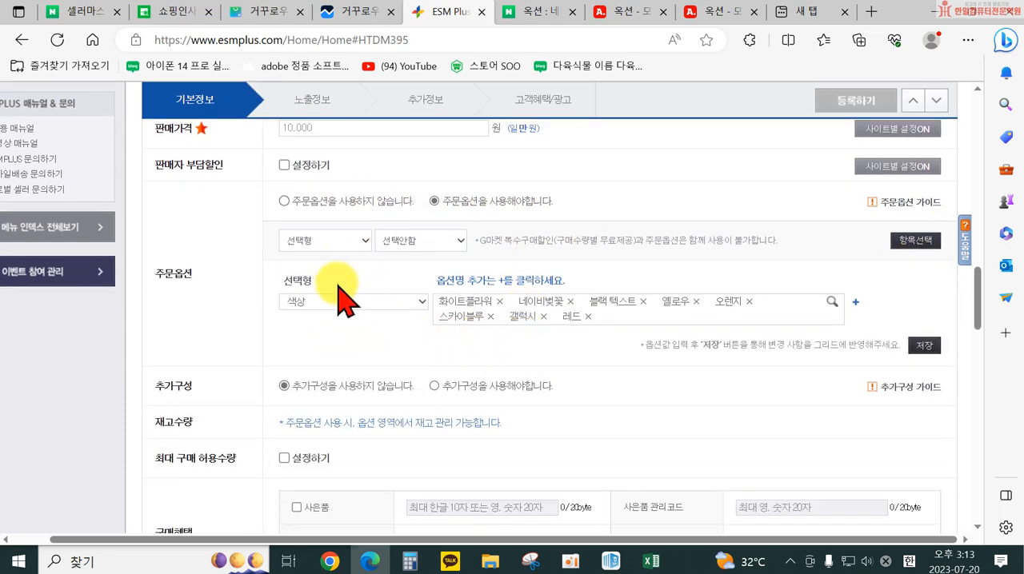
{"action": "scroll", "coordinate": [479, 324], "scroll_direction": "down", "scroll_amount": 1}
{"action": "scroll", "coordinate": [432, 304], "scroll_direction": "up", "scroll_amount": 1}
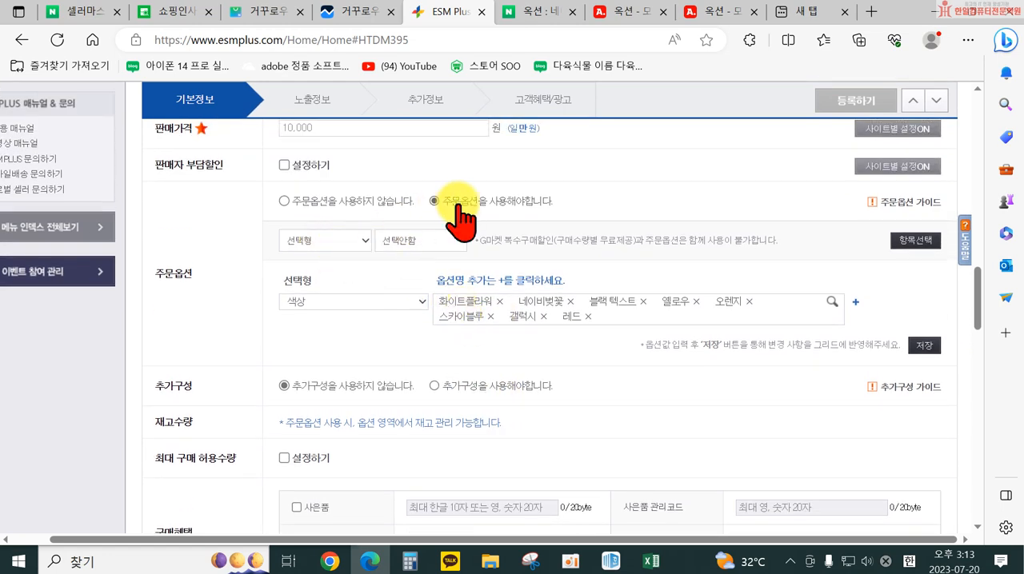
{"action": "left_click", "coordinate": [324, 241]}
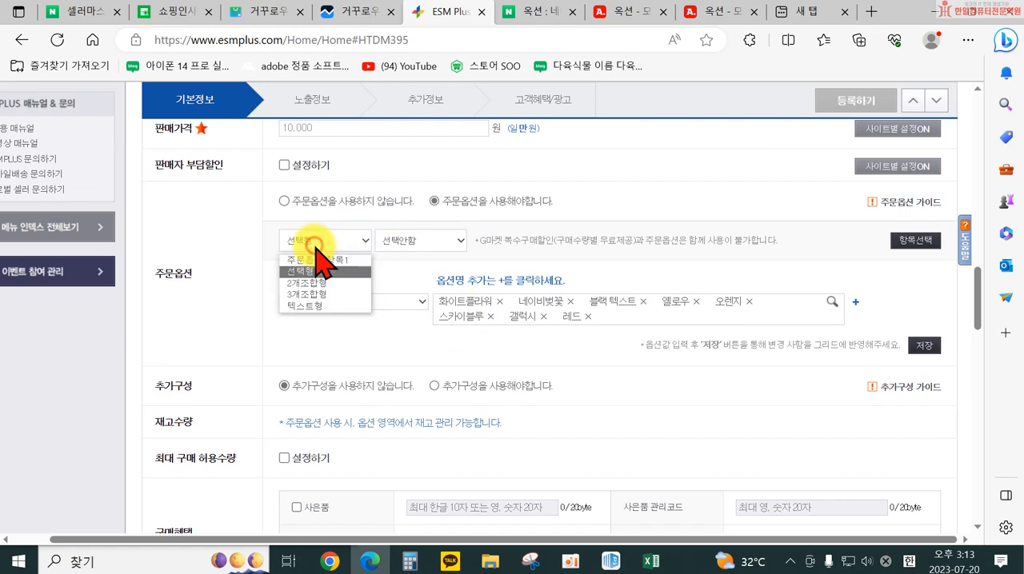
{"action": "left_click", "coordinate": [320, 269]}
{"action": "left_click", "coordinate": [453, 240]}
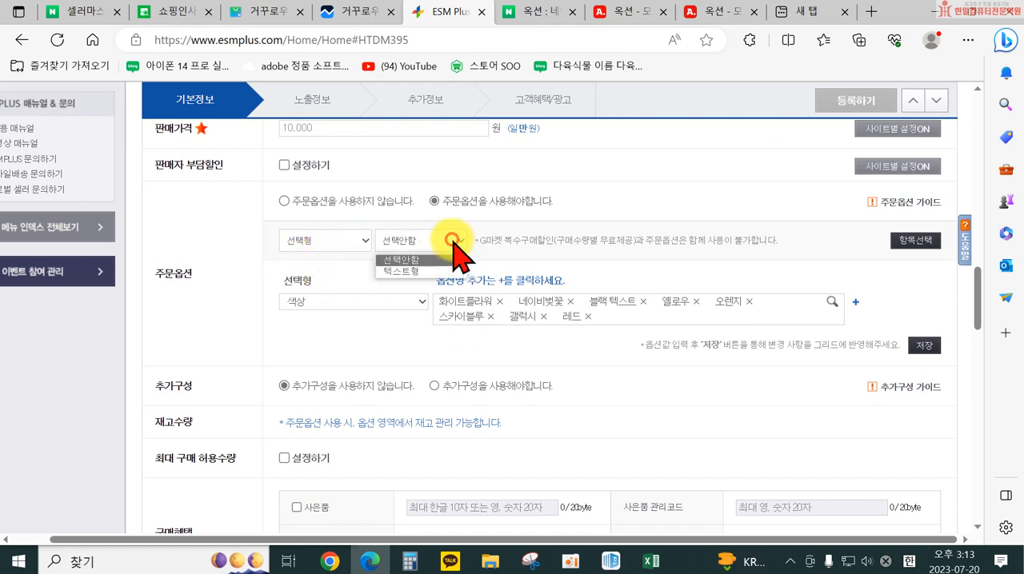
{"action": "left_click", "coordinate": [437, 261]}
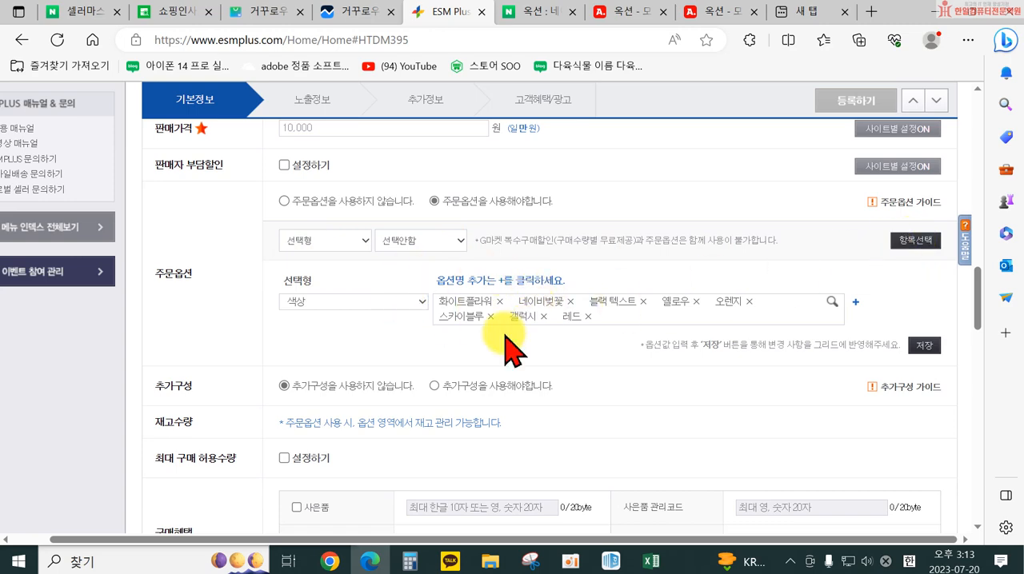
{"action": "left_click", "coordinate": [921, 345]}
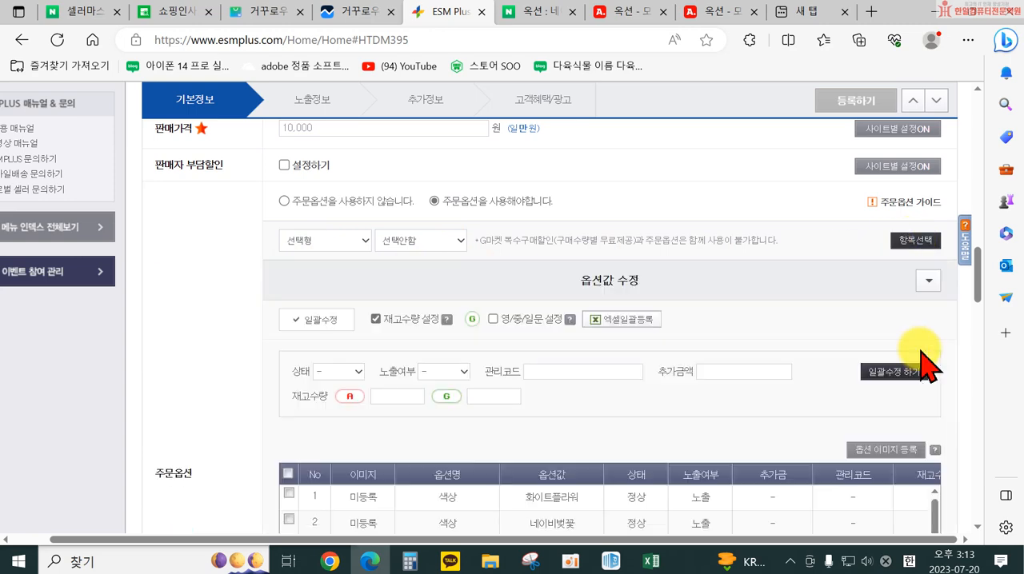
Select all option rows and enter 10 directly as the first 재고수량 of the 화이트플라워 option
{"action": "scroll", "coordinate": [696, 308], "scroll_direction": "down", "scroll_amount": 4}
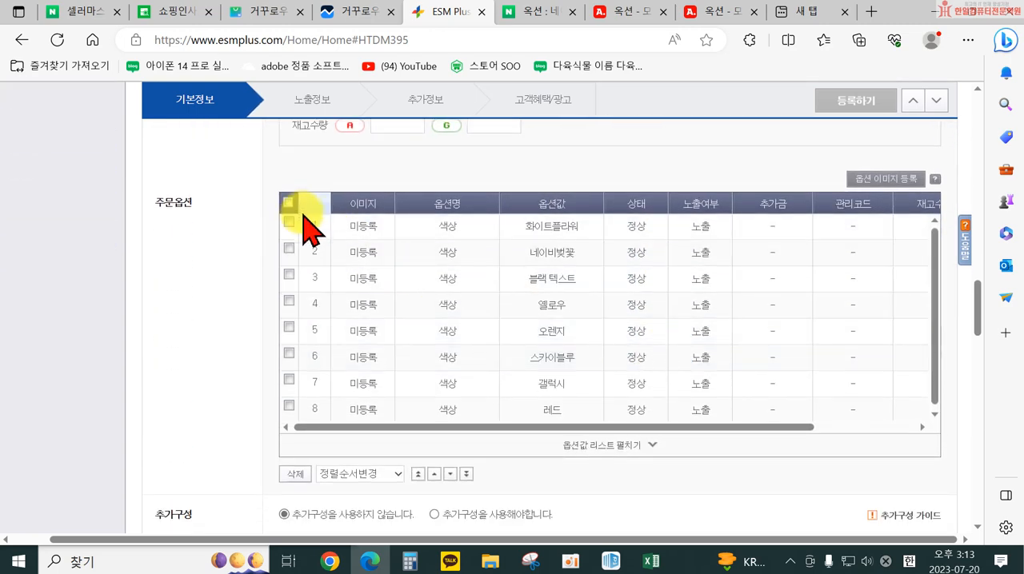
{"action": "left_click", "coordinate": [287, 203]}
{"action": "left_click_drag", "start_coordinate": [642, 427], "coordinate": [778, 423]}
{"action": "left_click", "coordinate": [805, 232]}
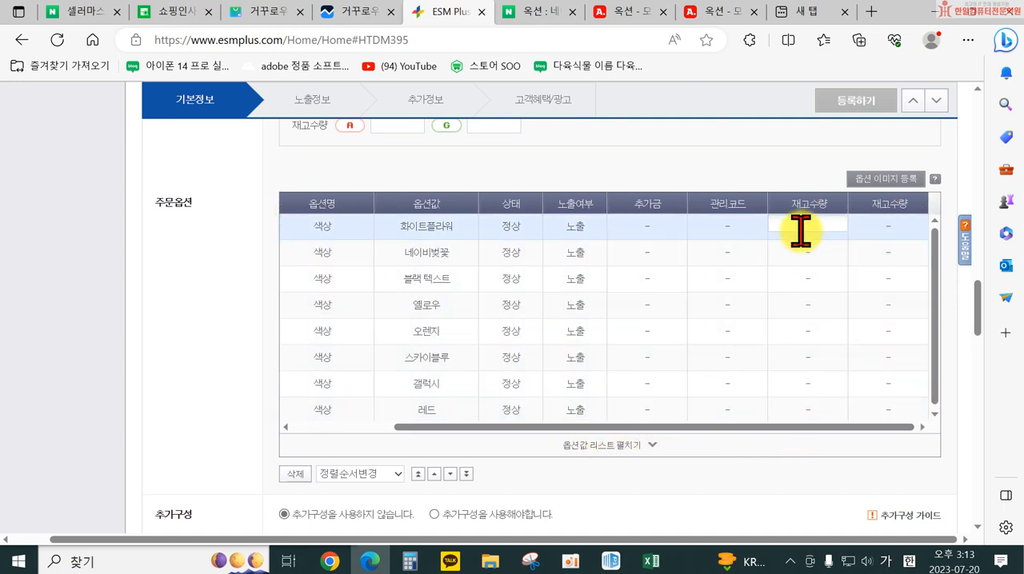
{"action": "type", "text": "10"}
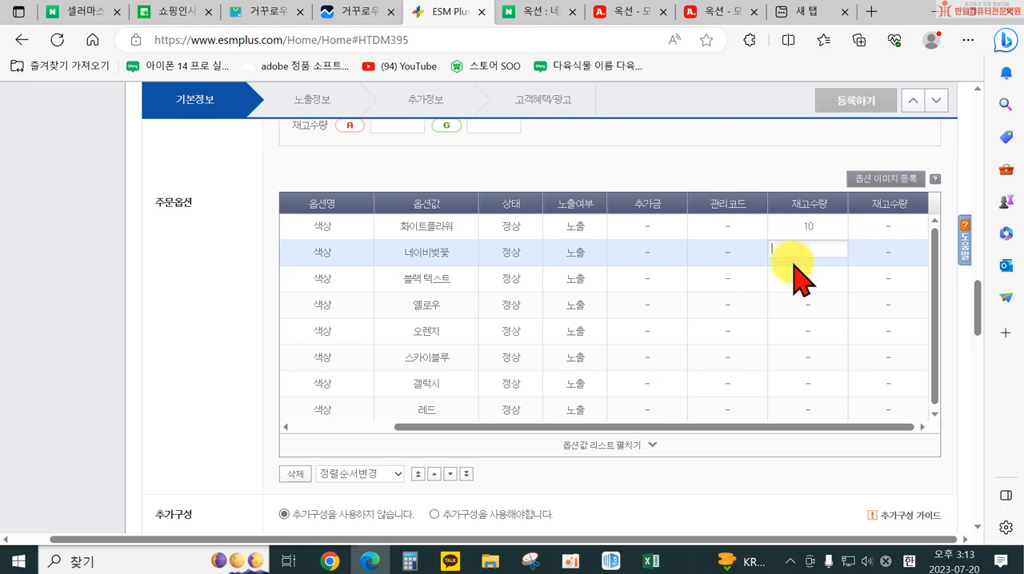
Use 일괄수정 to apply 상태 정상 and a 재고수량 of 10 for both A and G to the selected row
{"action": "scroll", "coordinate": [799, 276], "scroll_direction": "up", "scroll_amount": 2}
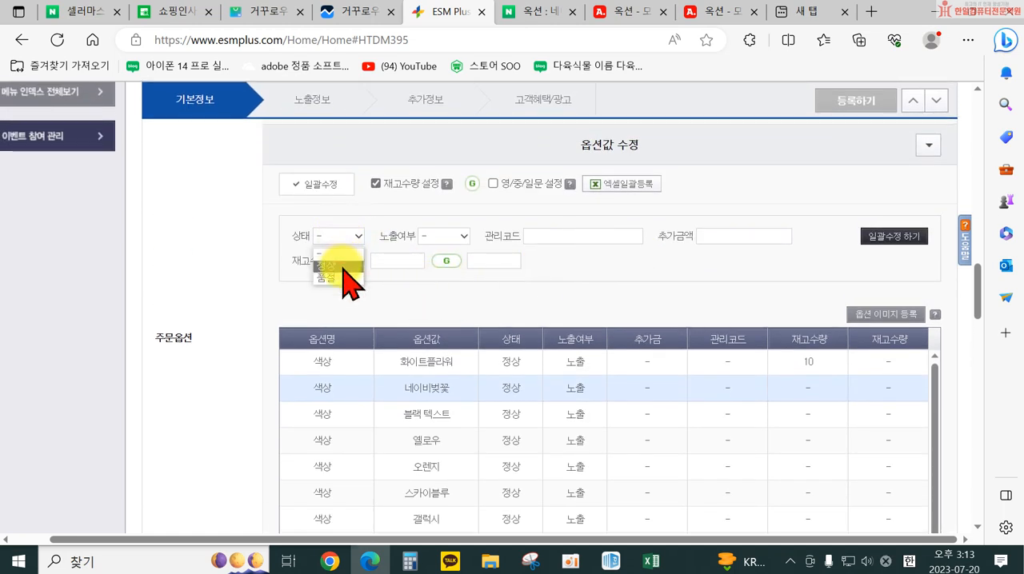
{"action": "left_click", "coordinate": [402, 260]}
{"action": "type", "text": "10"}
{"action": "left_click", "coordinate": [484, 260]}
{"action": "type", "text": "10"}
{"action": "left_click", "coordinate": [902, 236]}
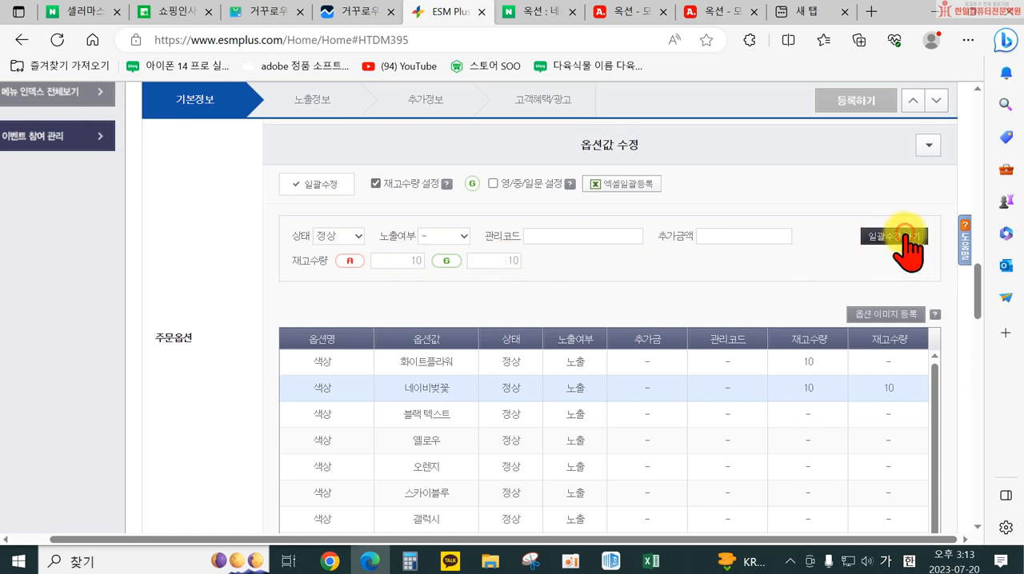
Select every colour row and apply the 일괄수정 values, with 옥션 and 지마켓 재고수량 of 10, to all of them
{"action": "scroll", "coordinate": [448, 416], "scroll_direction": "down", "scroll_amount": 3}
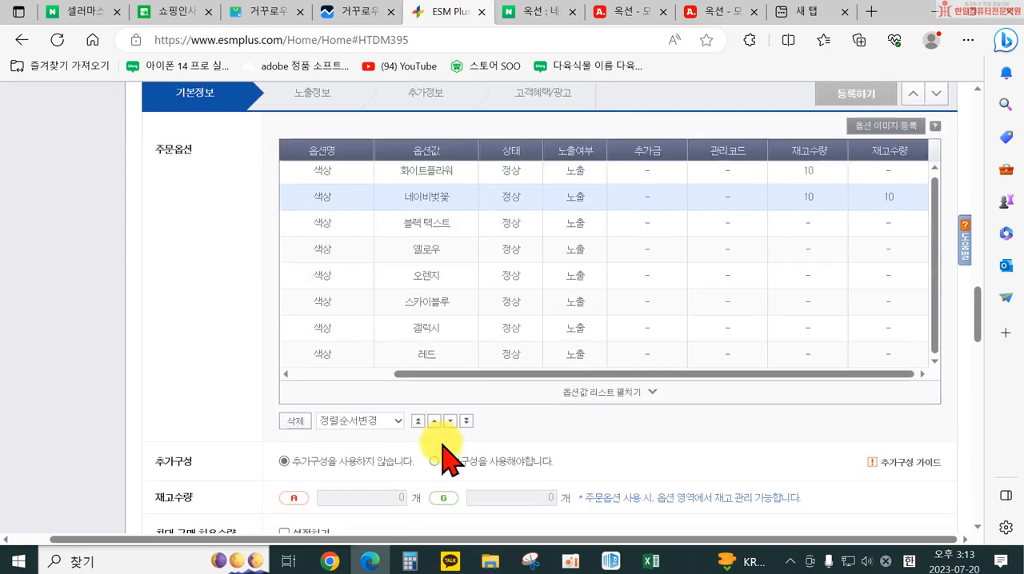
{"action": "left_click_drag", "start_coordinate": [424, 362], "coordinate": [296, 366]}
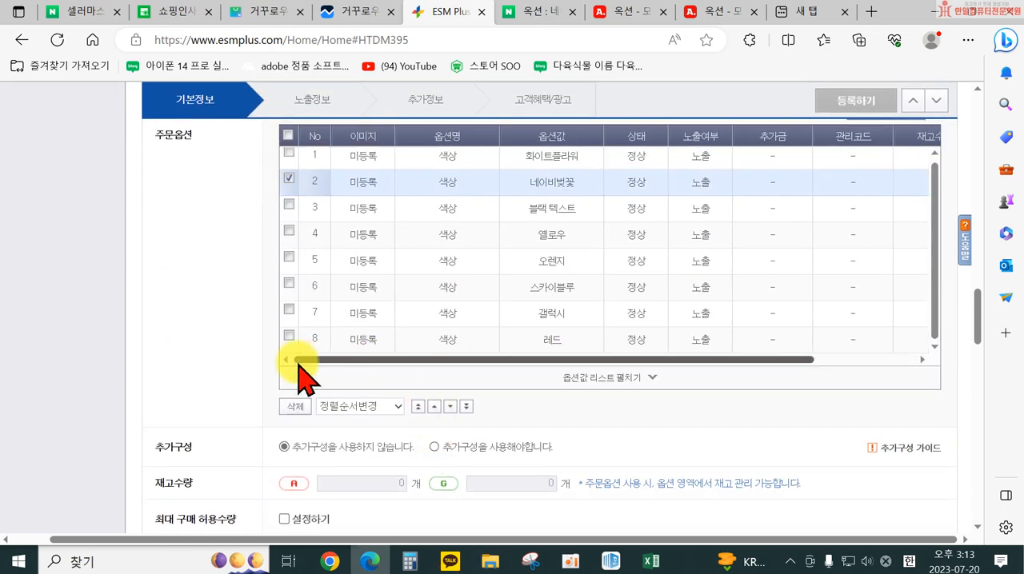
{"action": "left_click", "coordinate": [290, 136]}
{"action": "scroll", "coordinate": [416, 268], "scroll_direction": "up", "scroll_amount": 3}
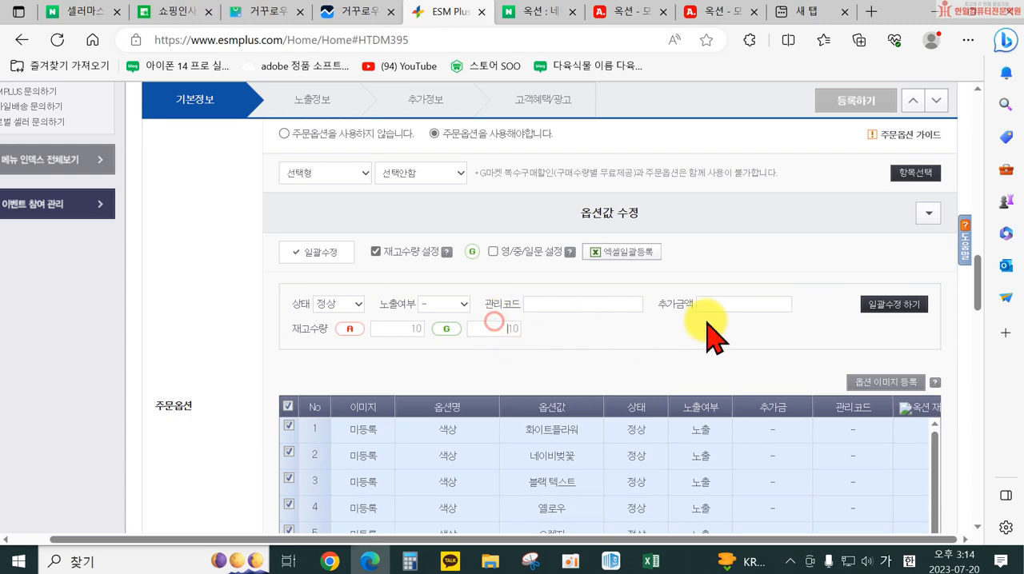
{"action": "scroll", "coordinate": [815, 376], "scroll_direction": "down", "scroll_amount": 3}
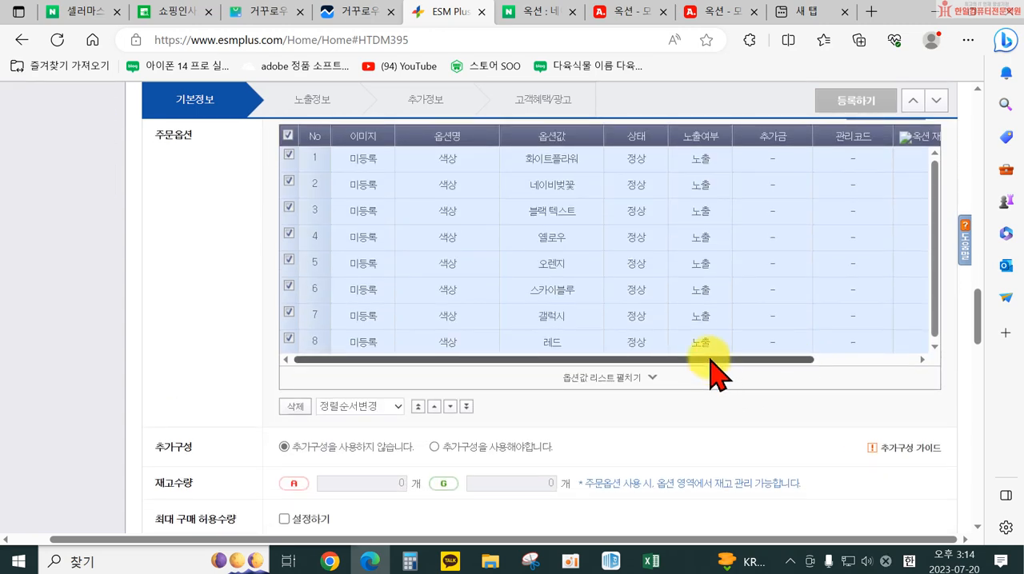
{"action": "left_click_drag", "start_coordinate": [711, 360], "coordinate": [851, 364]}
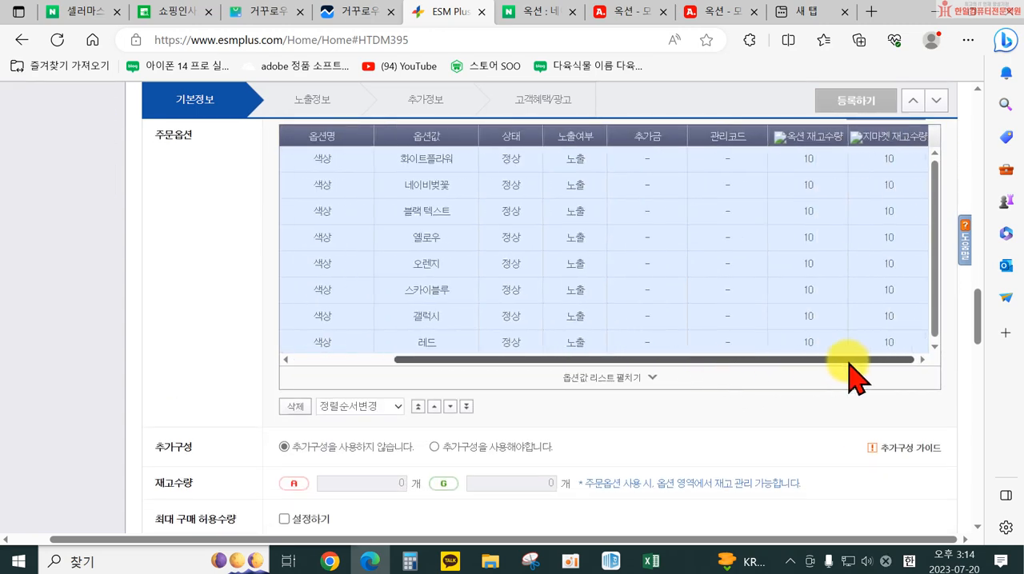
Review each colour's 옥션 and 지마켓 재고수량 in the option grid against the separate 재고수량 section below it
{"action": "scroll", "coordinate": [852, 376], "scroll_direction": "up", "scroll_amount": 2}
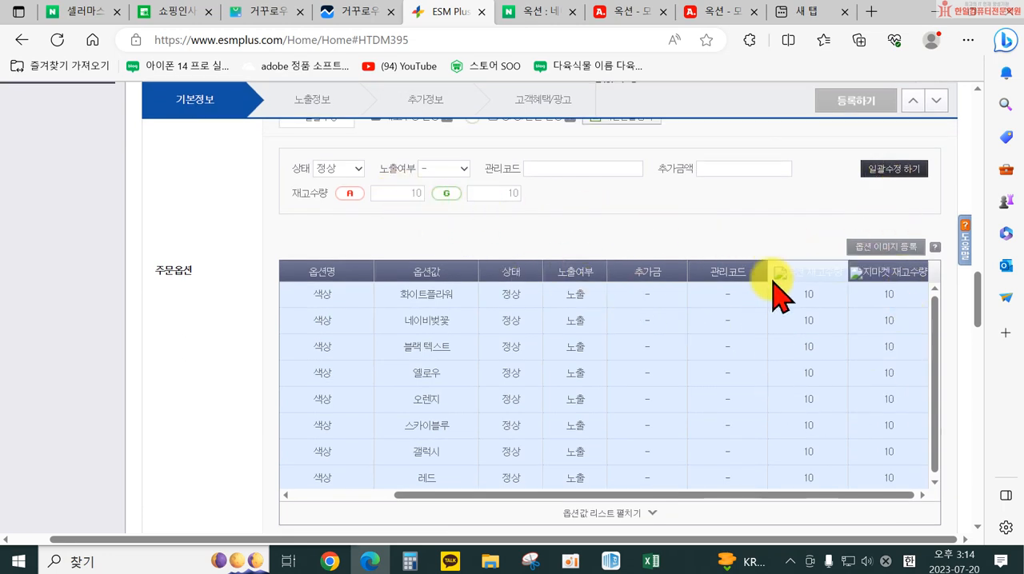
{"action": "scroll", "coordinate": [446, 393], "scroll_direction": "down", "scroll_amount": 2}
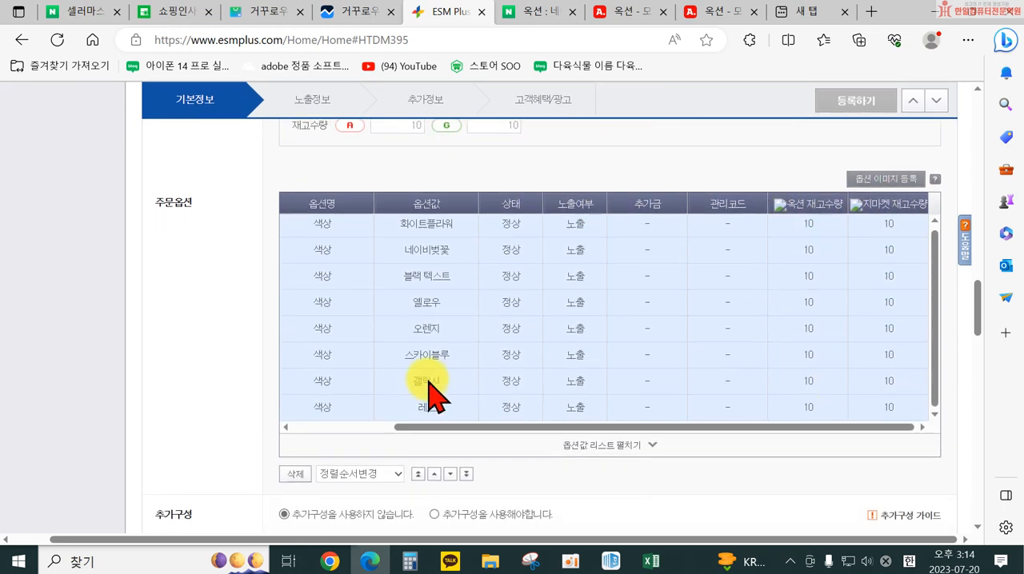
{"action": "scroll", "coordinate": [404, 251], "scroll_direction": "up", "scroll_amount": 3}
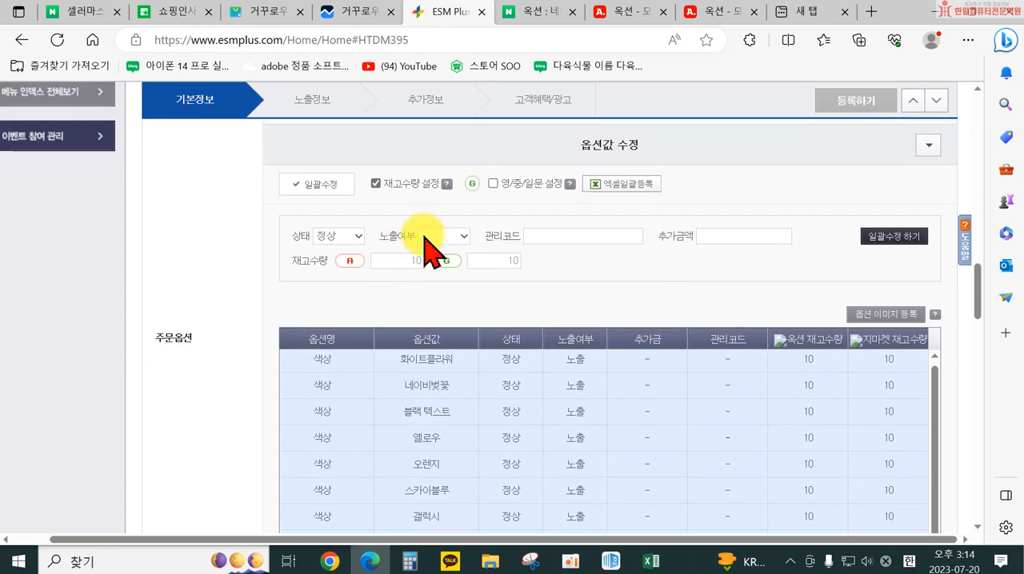
{"action": "scroll", "coordinate": [680, 432], "scroll_direction": "down", "scroll_amount": 2}
{"action": "scroll", "coordinate": [681, 436], "scroll_direction": "down", "scroll_amount": 1}
{"action": "scroll", "coordinate": [662, 432], "scroll_direction": "up", "scroll_amount": 2}
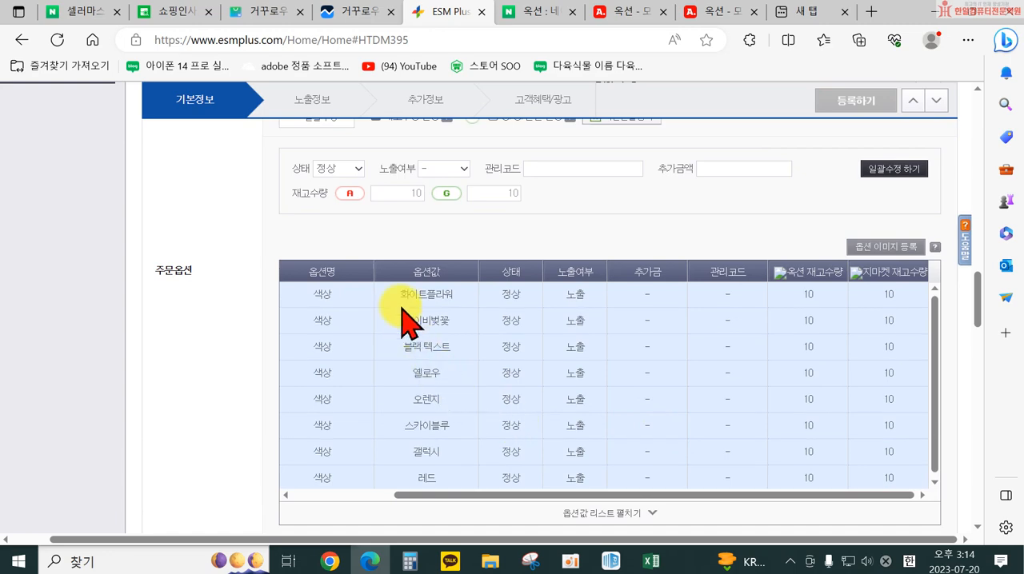
{"action": "scroll", "coordinate": [382, 280], "scroll_direction": "up", "scroll_amount": 2}
{"action": "scroll", "coordinate": [400, 304], "scroll_direction": "down", "scroll_amount": 4}
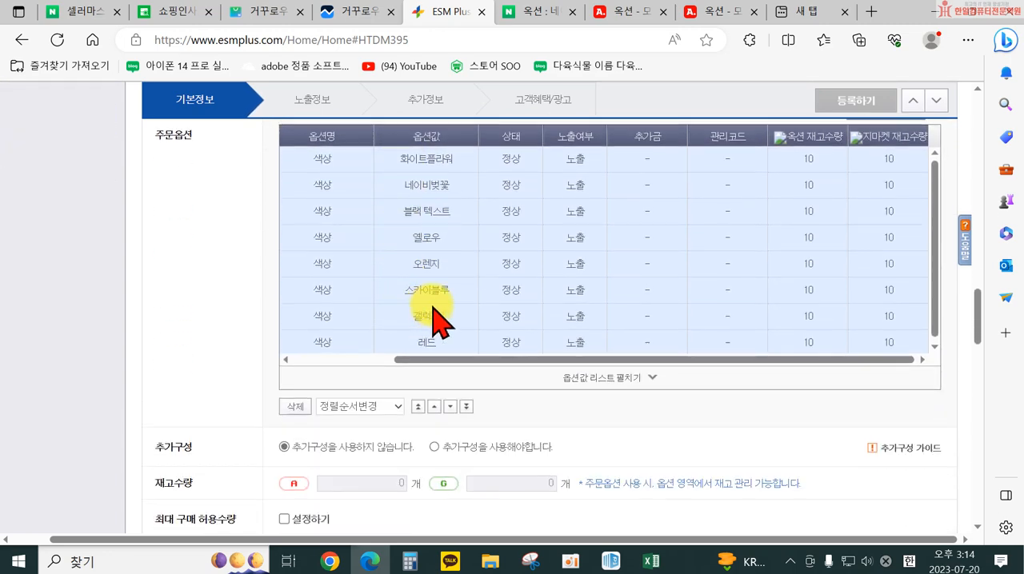
{"action": "scroll", "coordinate": [306, 352], "scroll_direction": "down", "scroll_amount": 1}
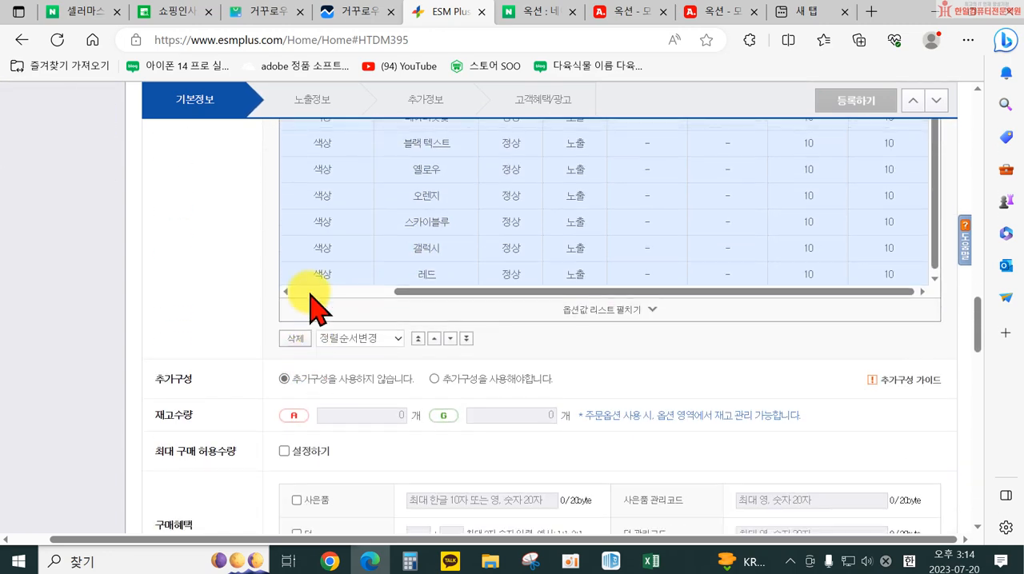
{"action": "scroll", "coordinate": [308, 288], "scroll_direction": "up", "scroll_amount": 3}
{"action": "scroll", "coordinate": [344, 304], "scroll_direction": "down", "scroll_amount": 2}
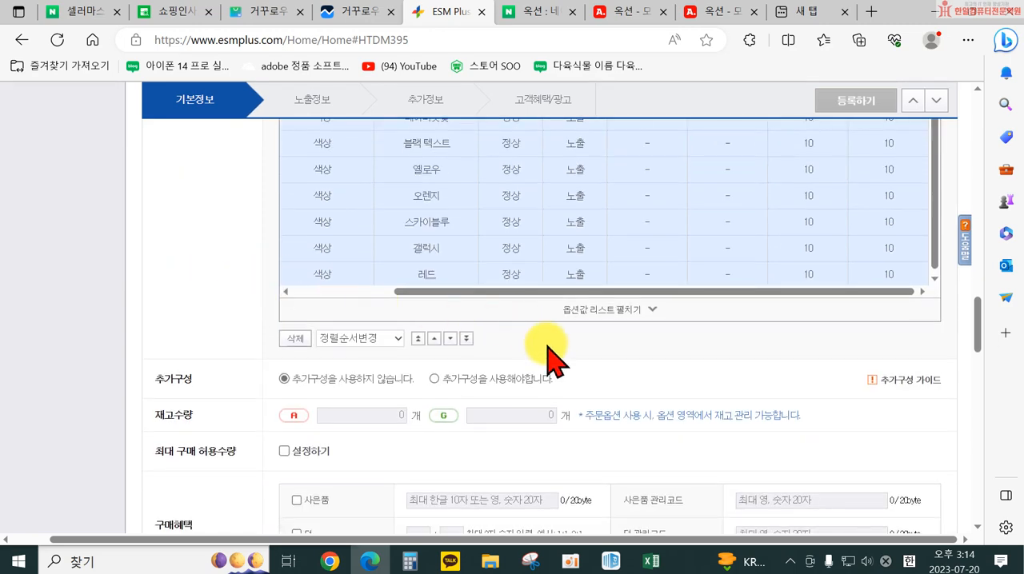
{"action": "left_click", "coordinate": [363, 415]}
{"action": "scroll", "coordinate": [504, 431], "scroll_direction": "down", "scroll_amount": 1}
{"action": "scroll", "coordinate": [373, 393], "scroll_direction": "up", "scroll_amount": 3}
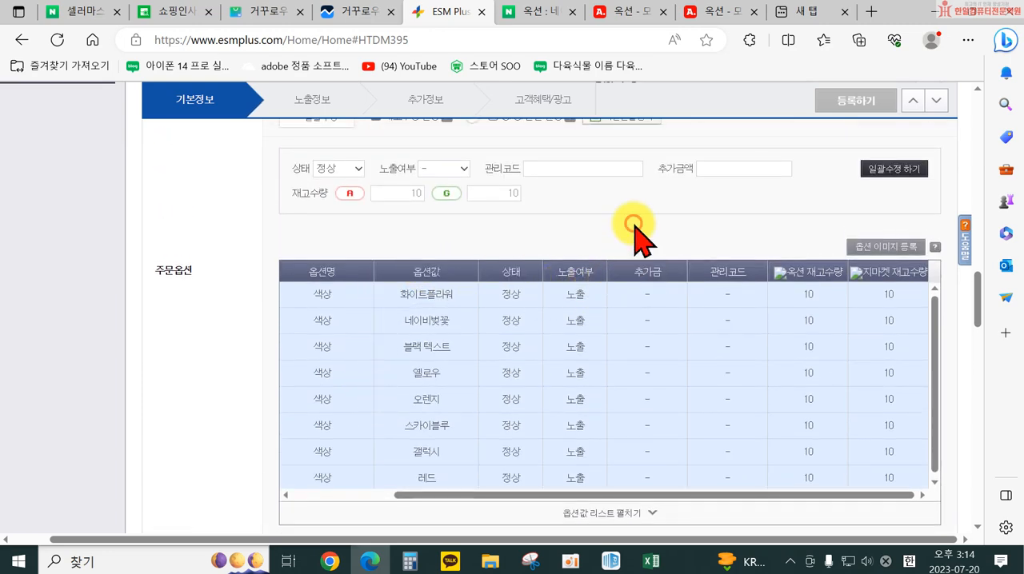
Check the 주문옵션 type, 재고수량 설정 and 일괄수정 settings again, leaving the option type at 선택형
{"action": "scroll", "coordinate": [632, 240], "scroll_direction": "up", "scroll_amount": 3}
{"action": "scroll", "coordinate": [479, 336], "scroll_direction": "up", "scroll_amount": 2}
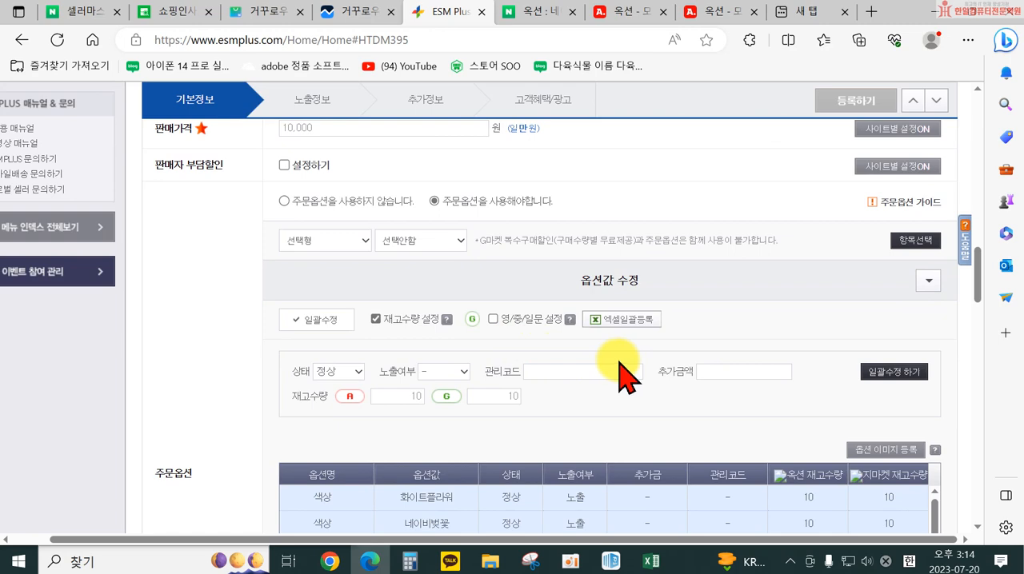
{"action": "scroll", "coordinate": [624, 376], "scroll_direction": "down", "scroll_amount": 5}
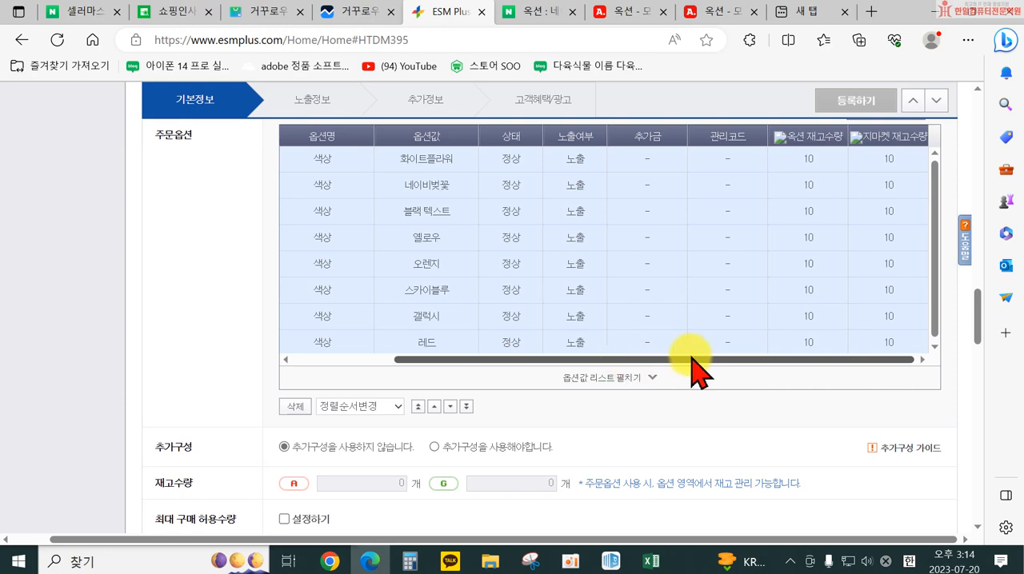
{"action": "scroll", "coordinate": [525, 285], "scroll_direction": "up", "scroll_amount": 5}
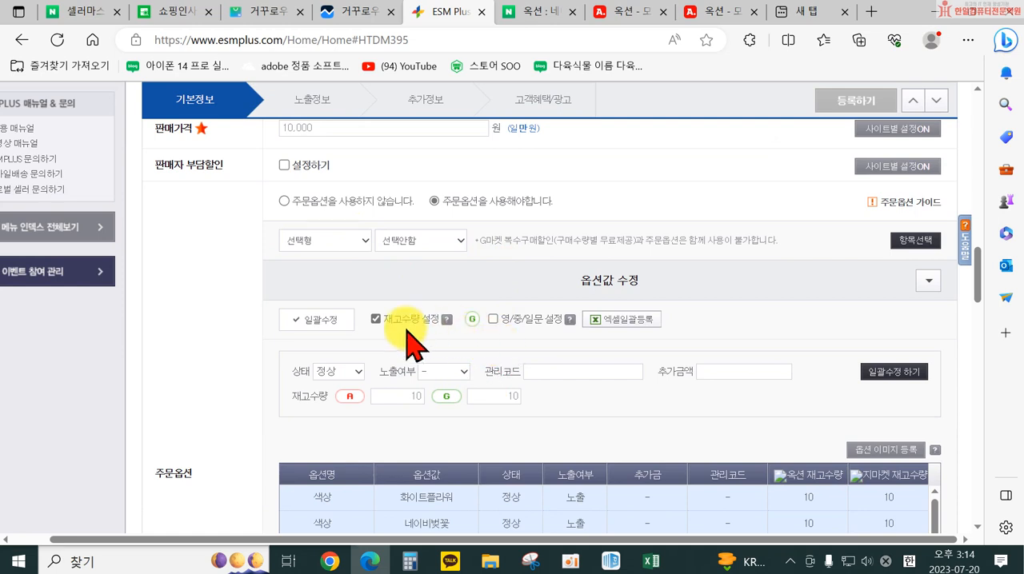
{"action": "scroll", "coordinate": [399, 376], "scroll_direction": "up", "scroll_amount": 1}
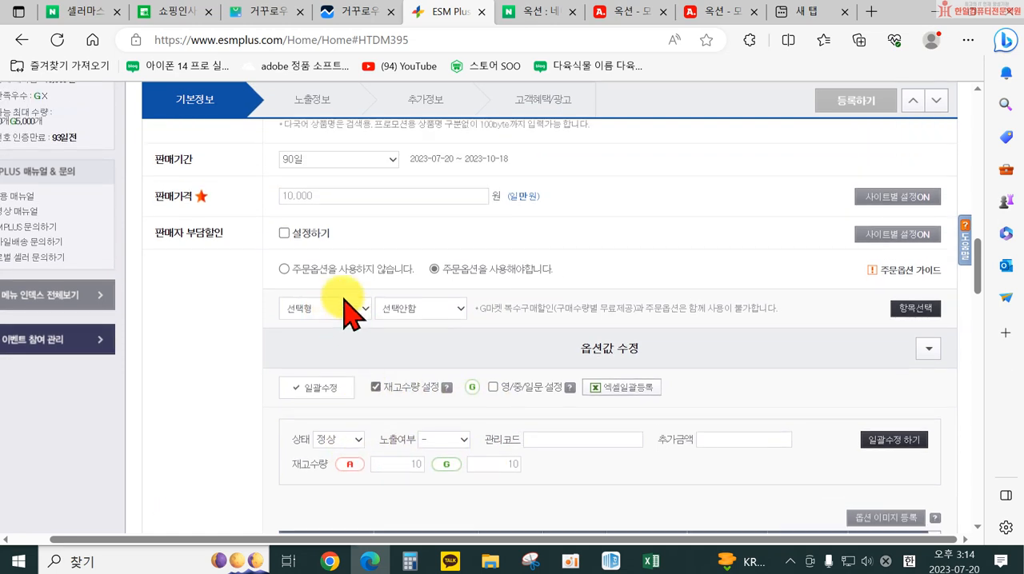
{"action": "left_click", "coordinate": [344, 309]}
{"action": "left_click", "coordinate": [342, 340]}
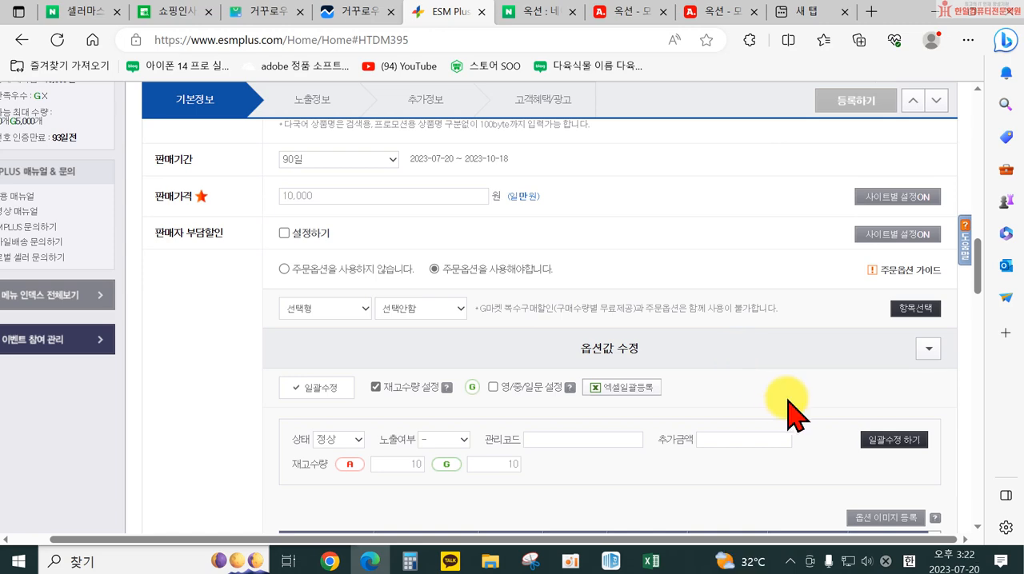
Set the product's 원산지 to 수입산, 아시아, 중국
{"action": "scroll", "coordinate": [696, 388], "scroll_direction": "down", "scroll_amount": 2}
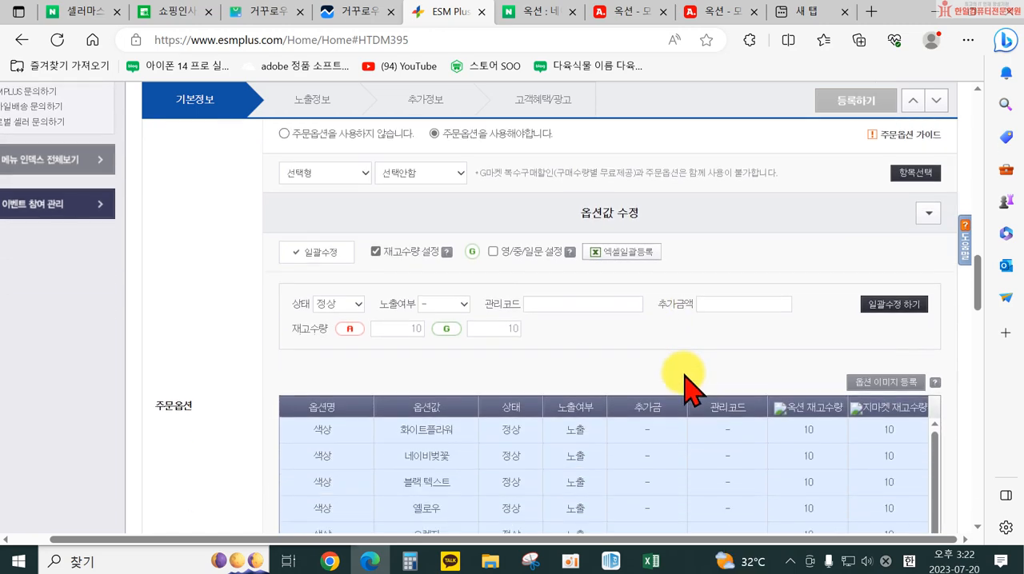
{"action": "scroll", "coordinate": [684, 388], "scroll_direction": "down", "scroll_amount": 5}
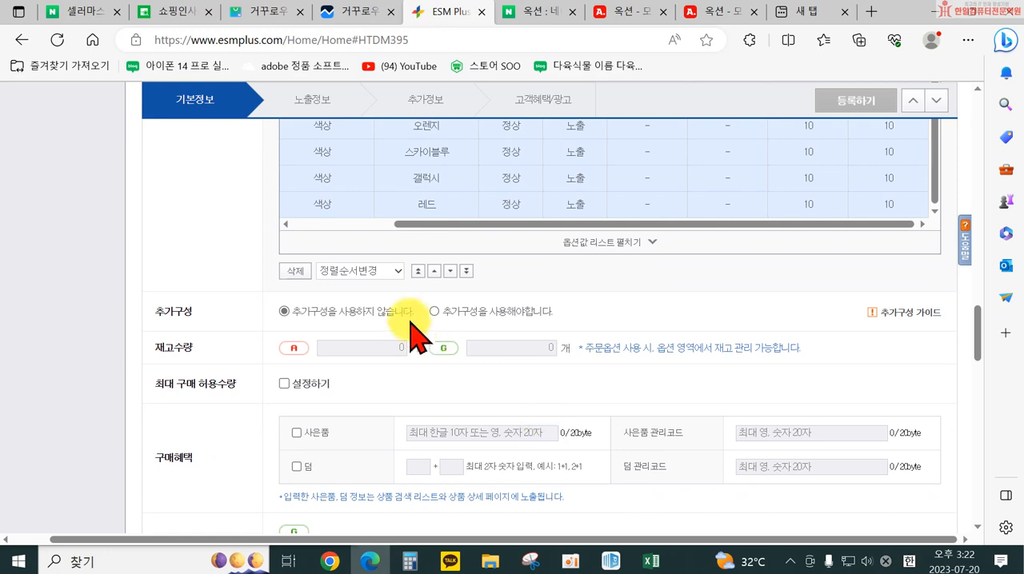
{"action": "scroll", "coordinate": [413, 339], "scroll_direction": "down", "scroll_amount": 2}
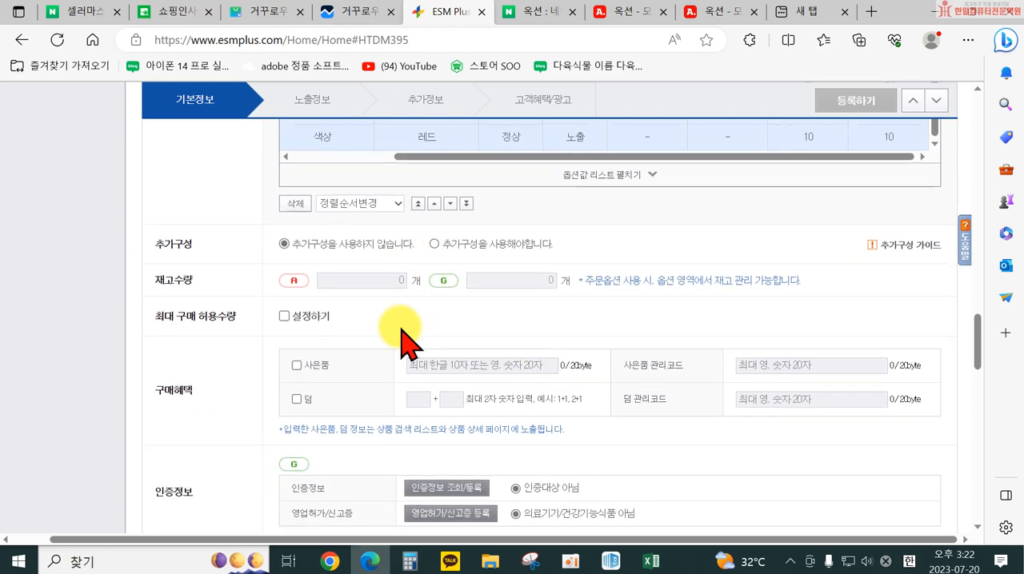
{"action": "scroll", "coordinate": [354, 325], "scroll_direction": "down", "scroll_amount": 1}
{"action": "scroll", "coordinate": [292, 342], "scroll_direction": "up", "scroll_amount": 3}
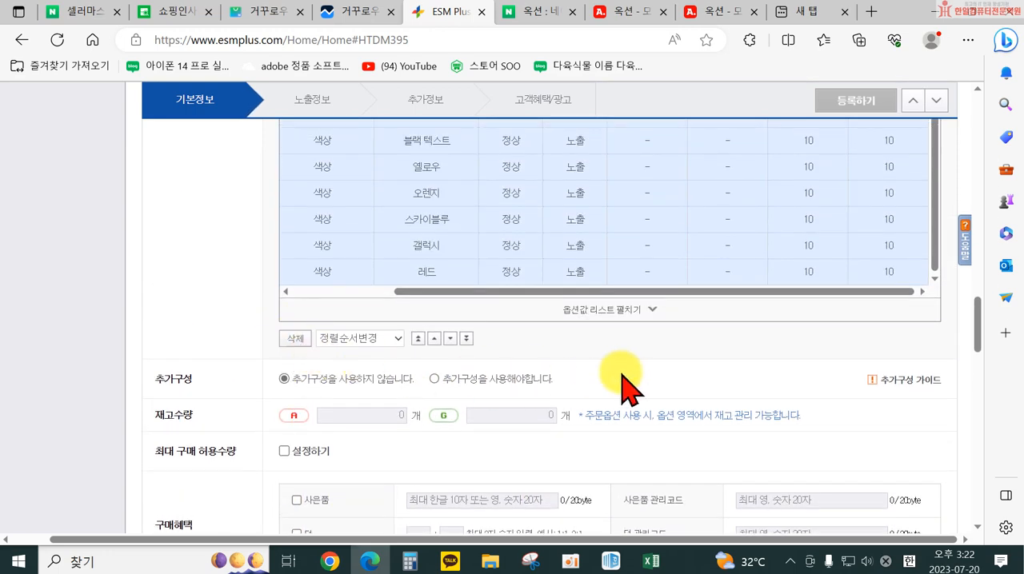
{"action": "scroll", "coordinate": [618, 400], "scroll_direction": "up", "scroll_amount": 3}
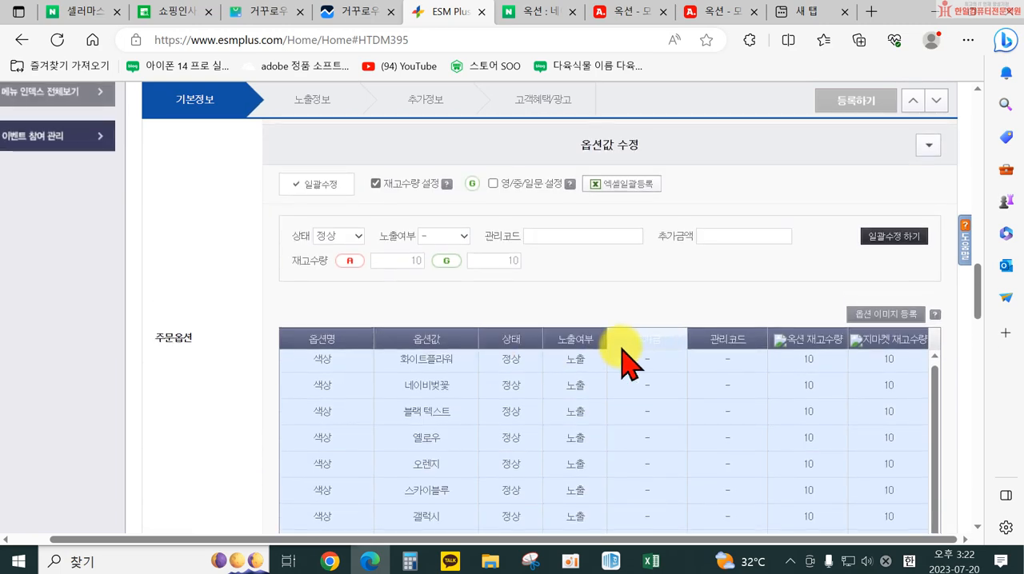
{"action": "scroll", "coordinate": [649, 412], "scroll_direction": "down", "scroll_amount": 15}
{"action": "left_click", "coordinate": [373, 423]}
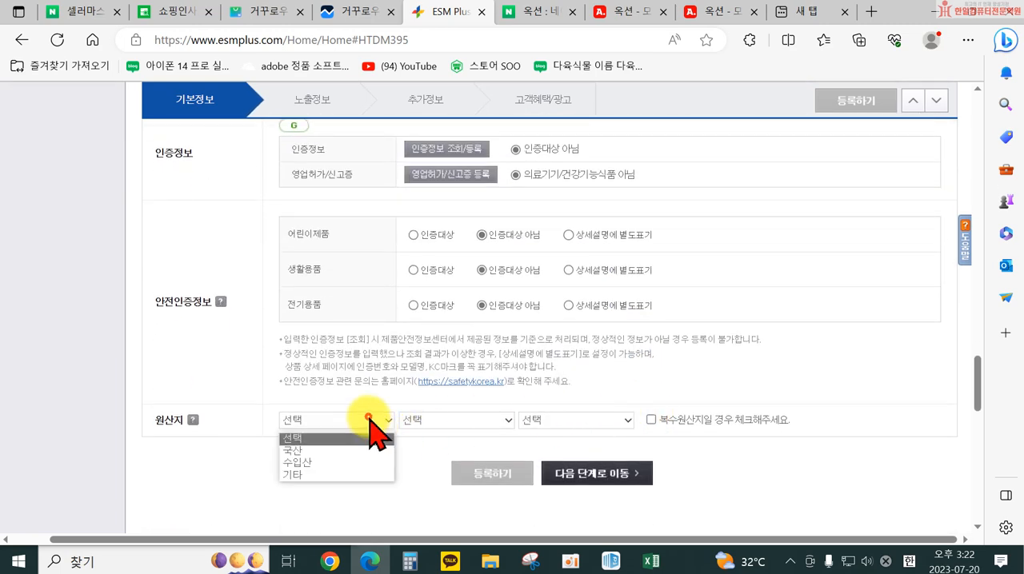
{"action": "left_click", "coordinate": [356, 463]}
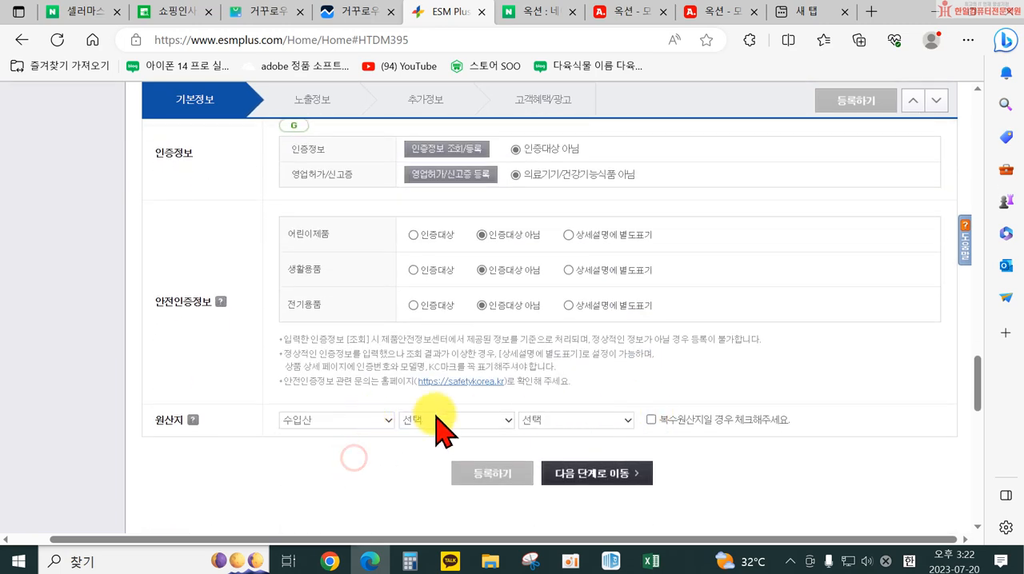
{"action": "left_click", "coordinate": [464, 420]}
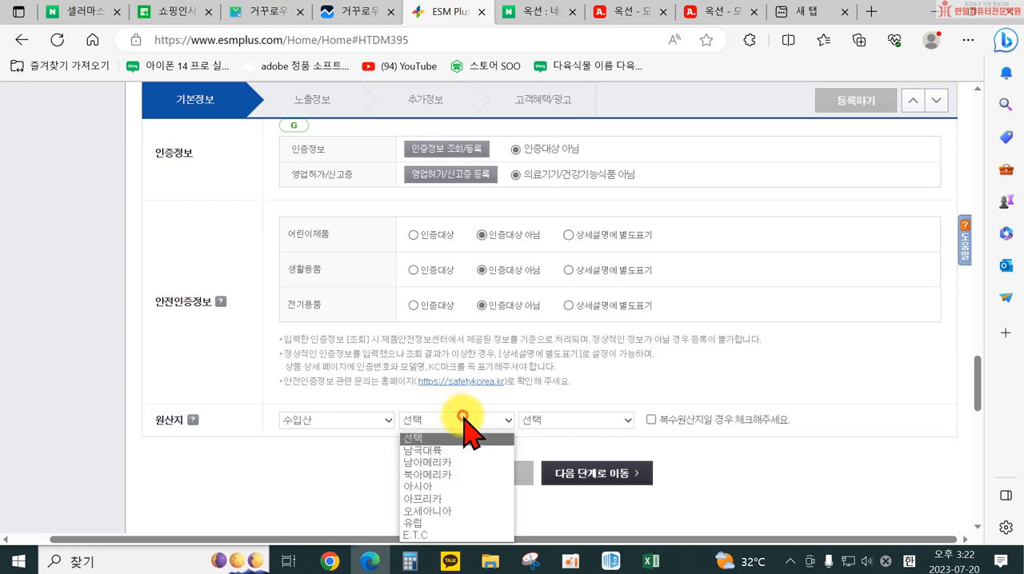
{"action": "left_click", "coordinate": [463, 488]}
{"action": "left_click", "coordinate": [561, 422]}
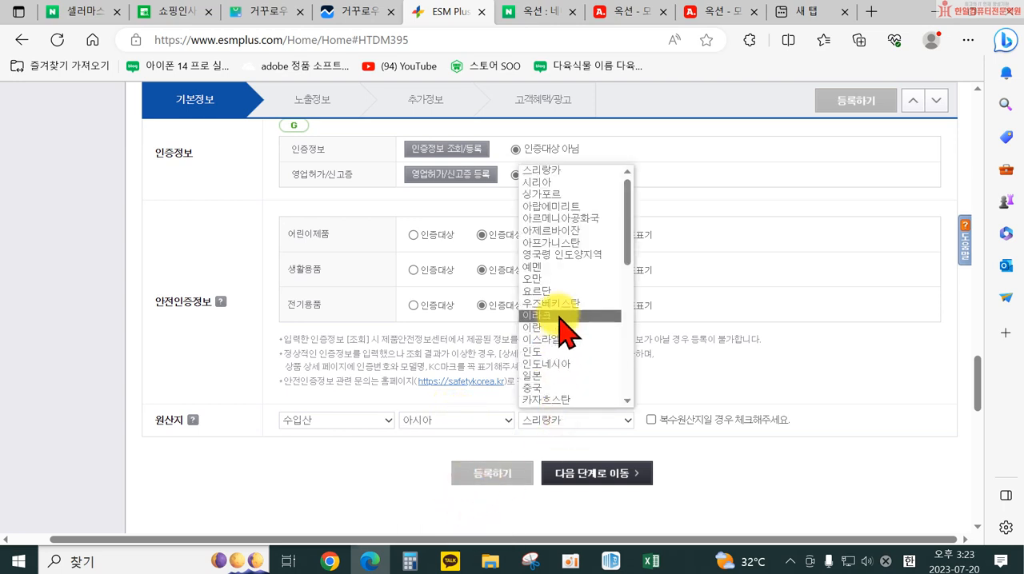
{"action": "scroll", "coordinate": [551, 351], "scroll_direction": "down", "scroll_amount": 2}
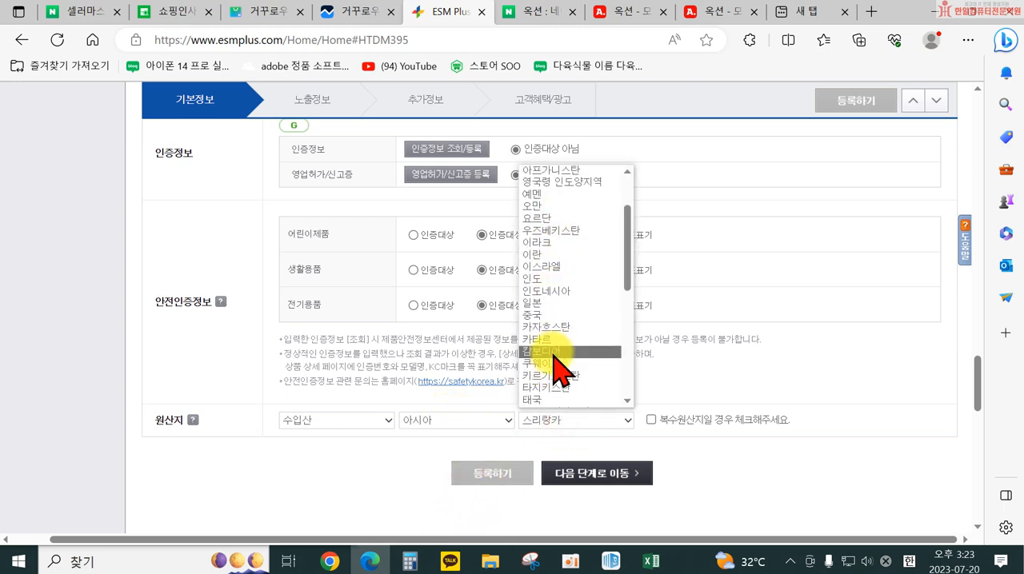
{"action": "left_click", "coordinate": [556, 315]}
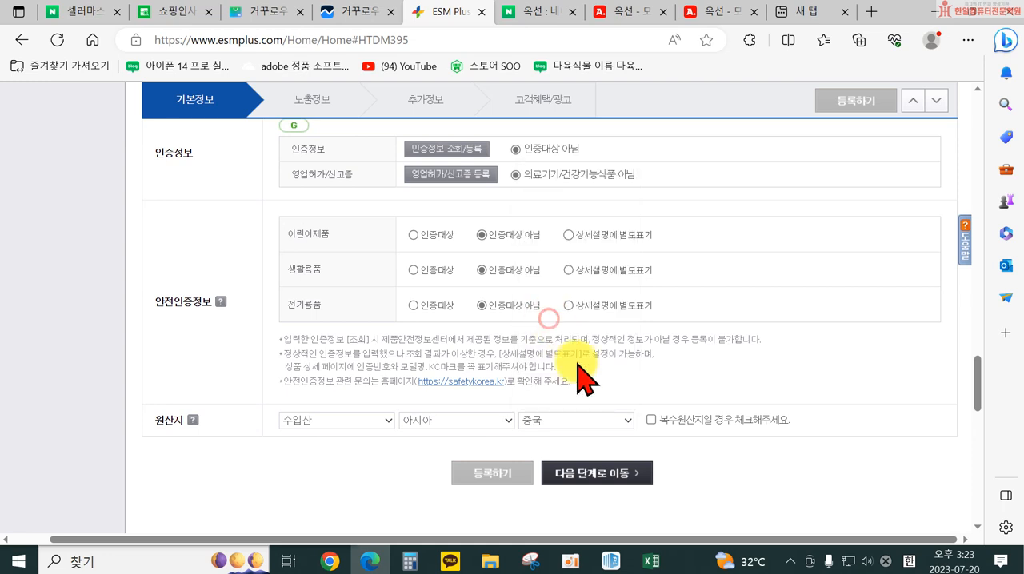
Advance to the 노출정보 stage and upload the 거꾸로우산 picture as the 기본이미지
{"action": "left_click", "coordinate": [586, 480]}
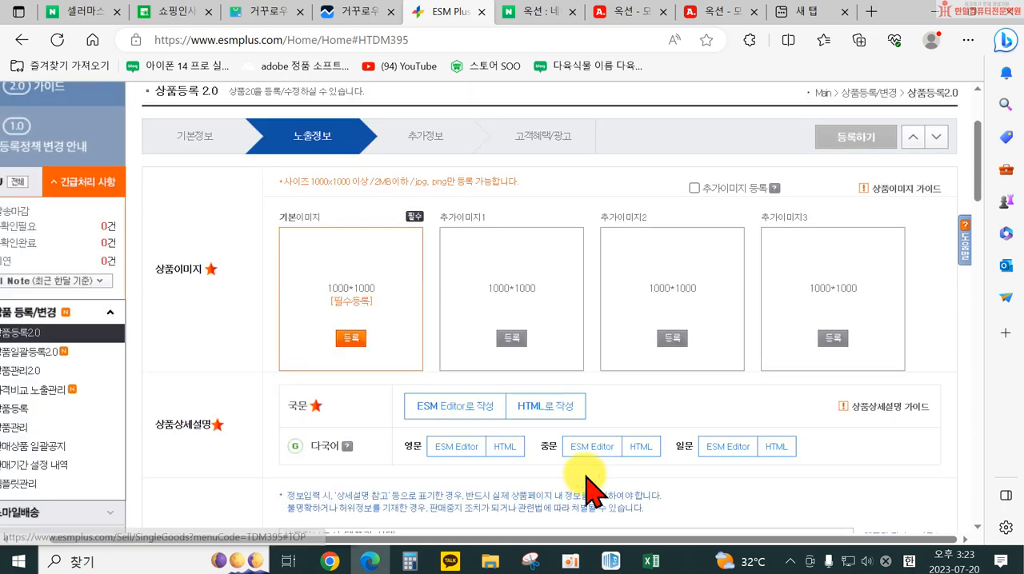
{"action": "left_click", "coordinate": [352, 340]}
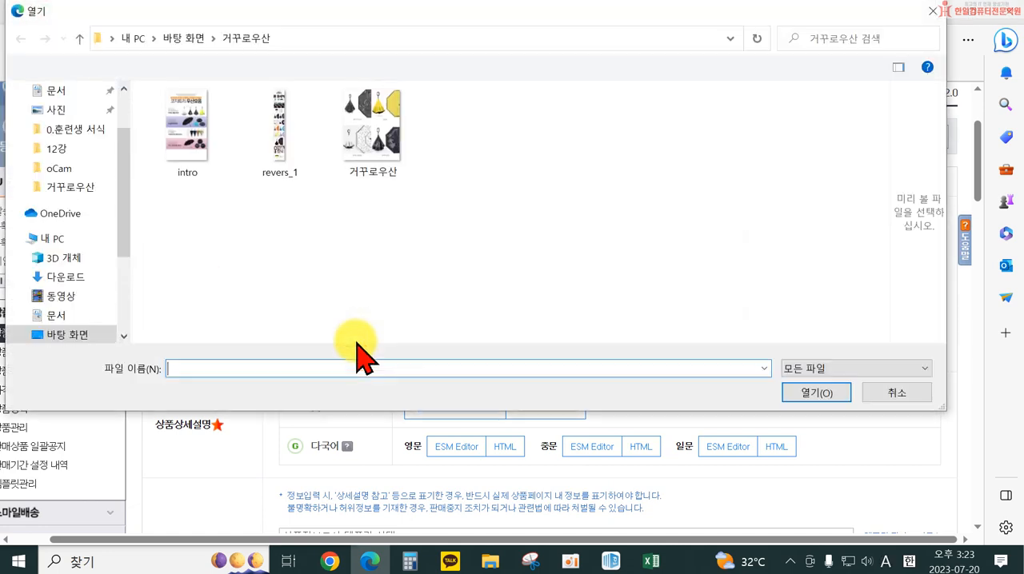
{"action": "left_click", "coordinate": [386, 138]}
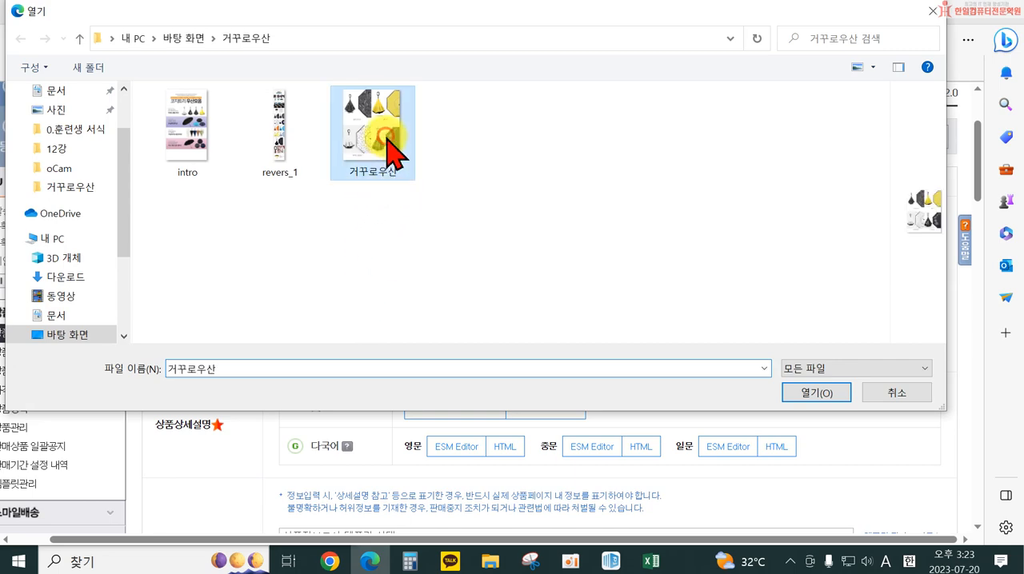
{"action": "double_click", "coordinate": [390, 152]}
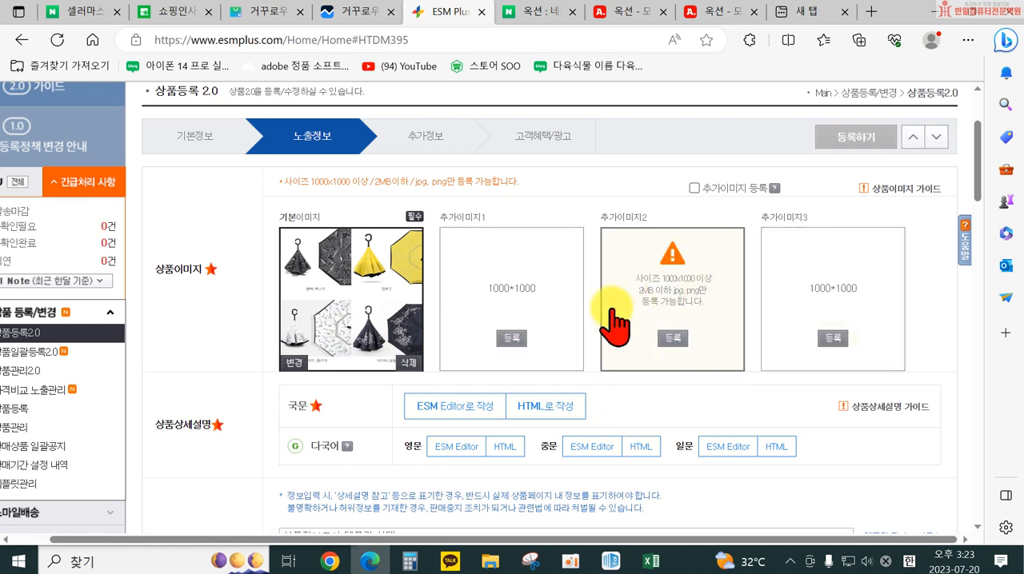
Open the ESM Editor for the 국문 상품상세설명, dismiss its introduction and reset the canvas to remove the sample content
{"action": "left_click", "coordinate": [454, 407]}
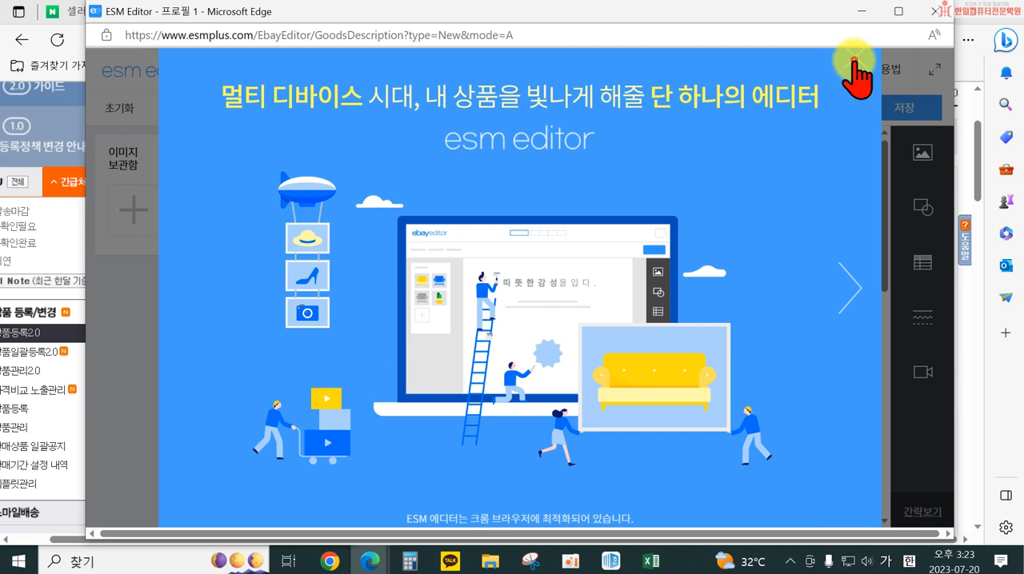
{"action": "left_click", "coordinate": [854, 57]}
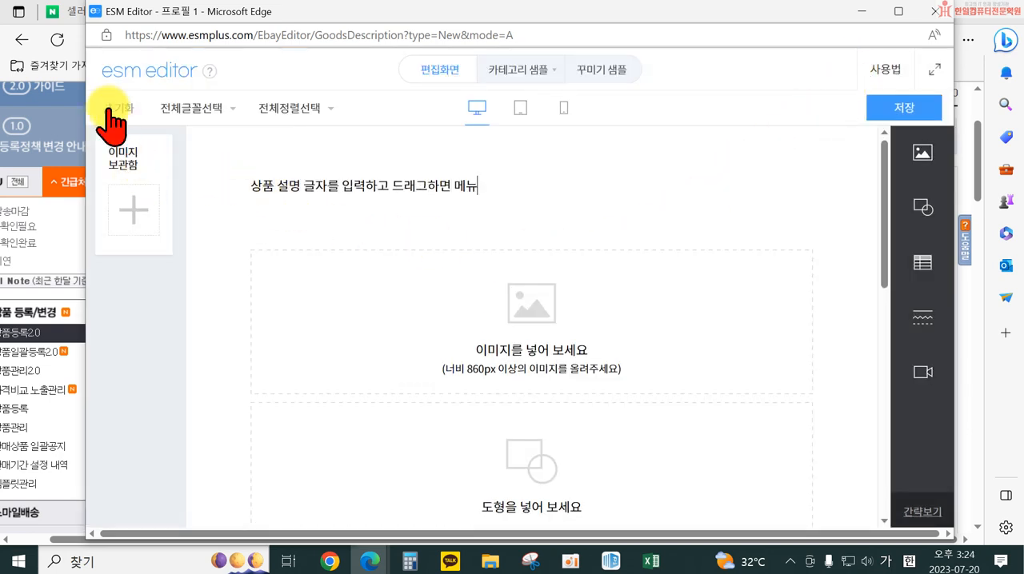
{"action": "left_click", "coordinate": [119, 107]}
{"action": "left_click", "coordinate": [565, 319]}
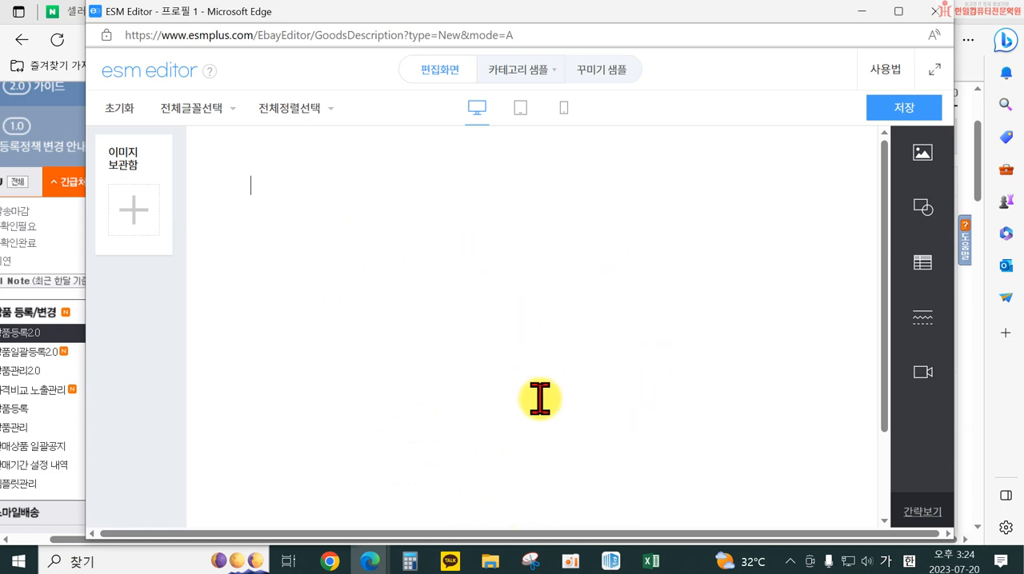
Try to add the revers_1 image from 내 PC to the detailed description
{"action": "left_click", "coordinate": [923, 159]}
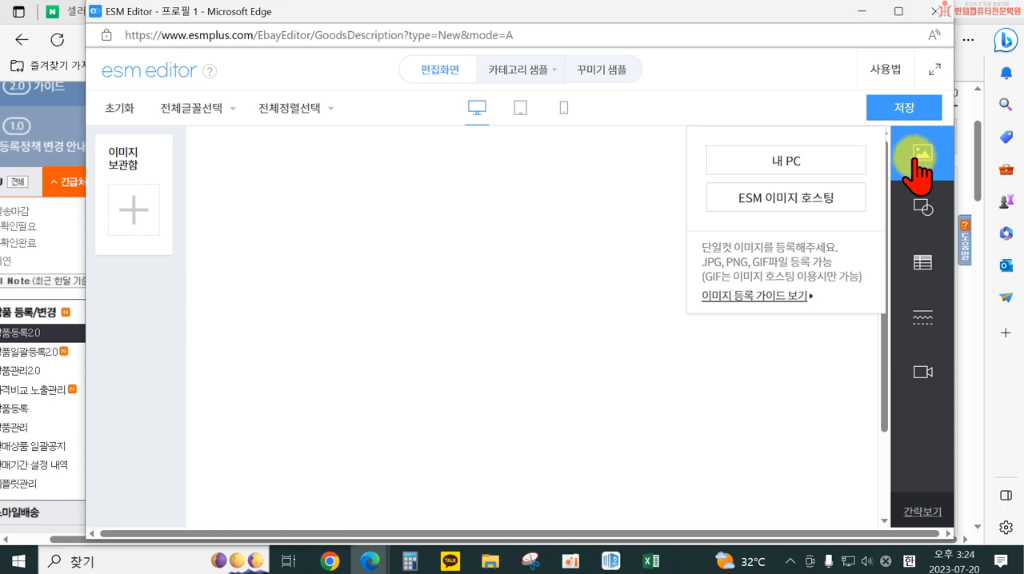
{"action": "left_click", "coordinate": [814, 161]}
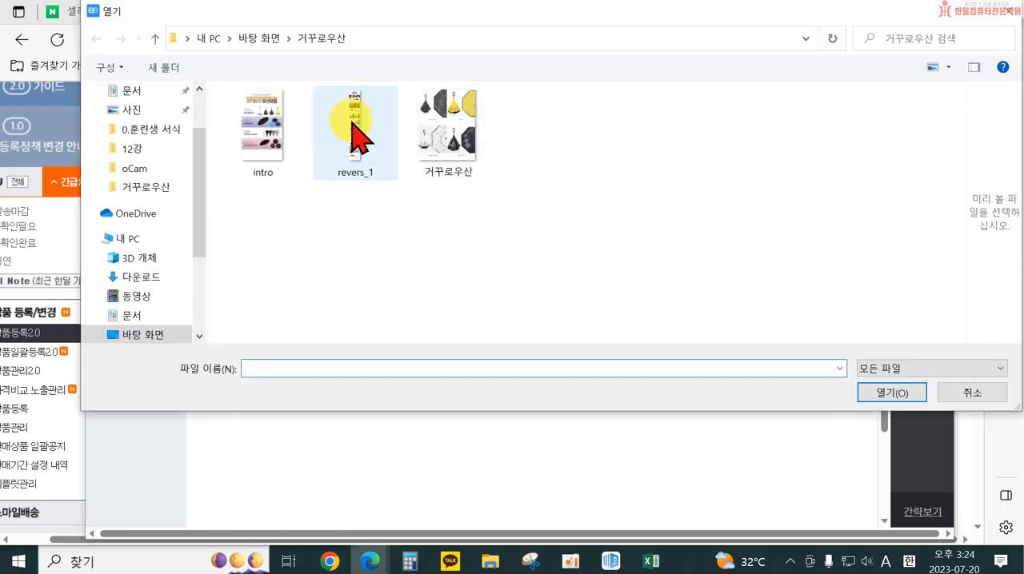
{"action": "left_click", "coordinate": [353, 125]}
{"action": "left_click", "coordinate": [892, 392]}
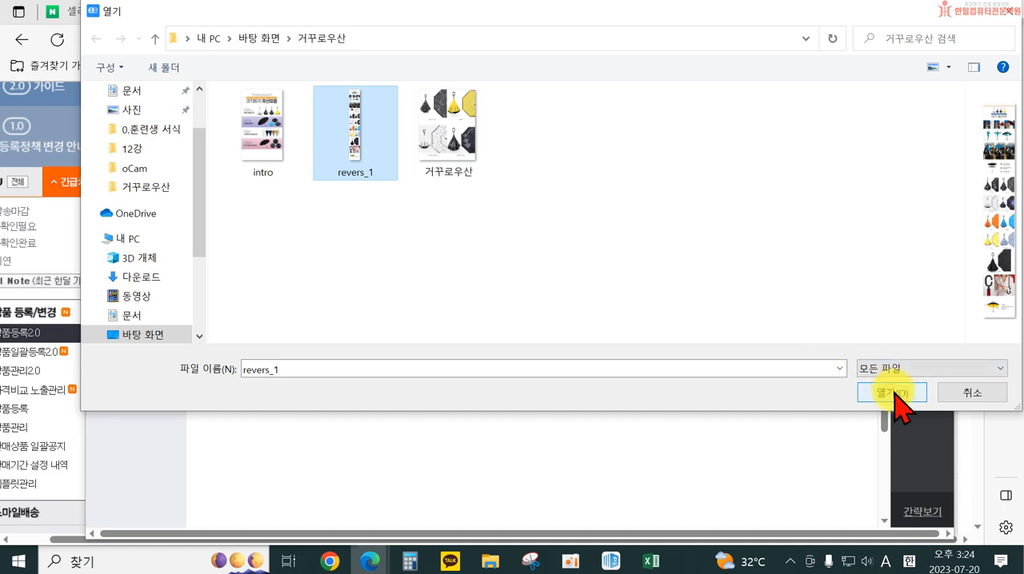
{"action": "left_click", "coordinate": [892, 392]}
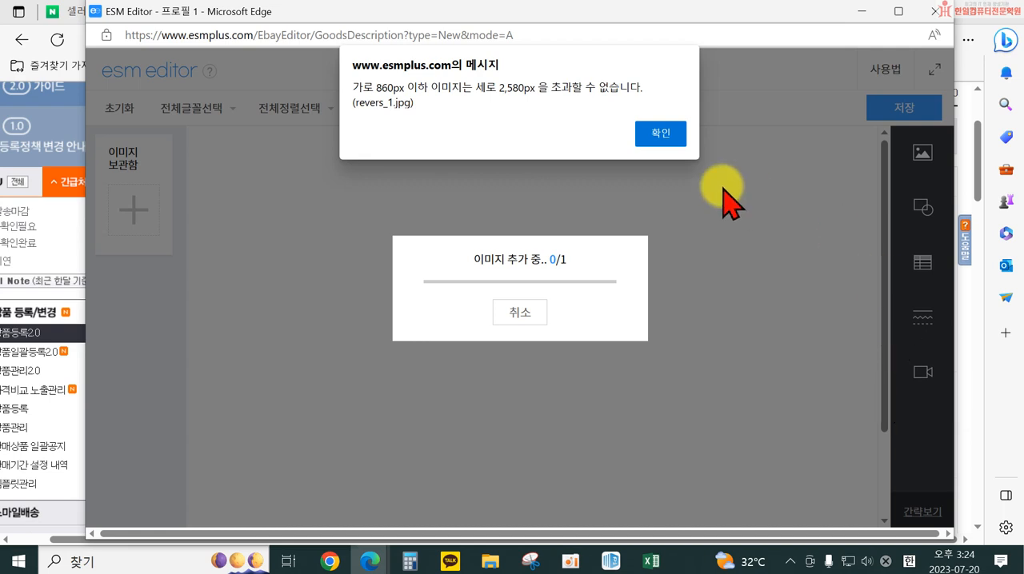
{"action": "left_click", "coordinate": [649, 134]}
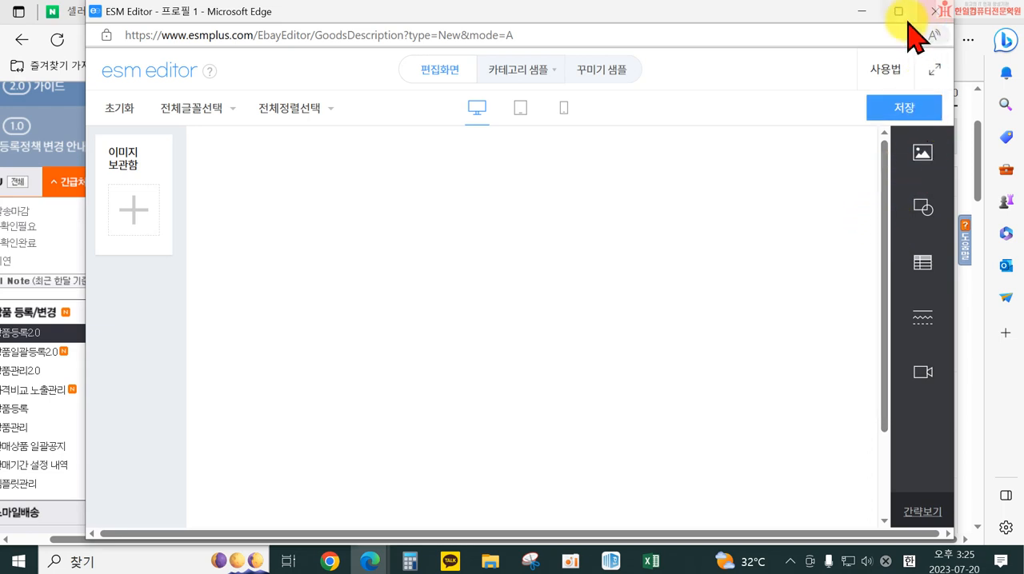
Minimise the ESM Editor and all other open windows to show the desktop
{"action": "left_click", "coordinate": [861, 12]}
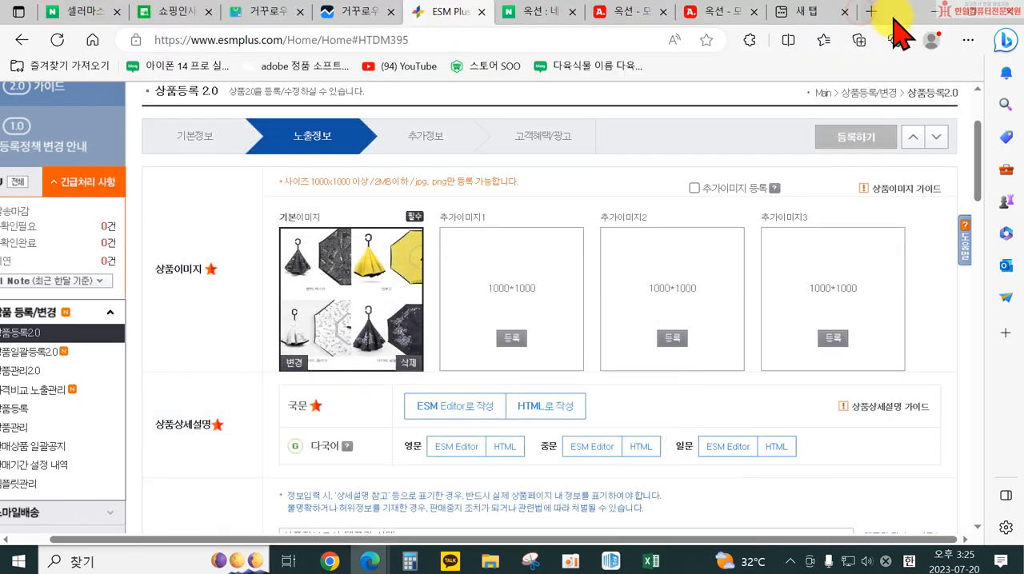
{"action": "left_click", "coordinate": [933, 14]}
{"action": "left_click", "coordinate": [933, 14]}
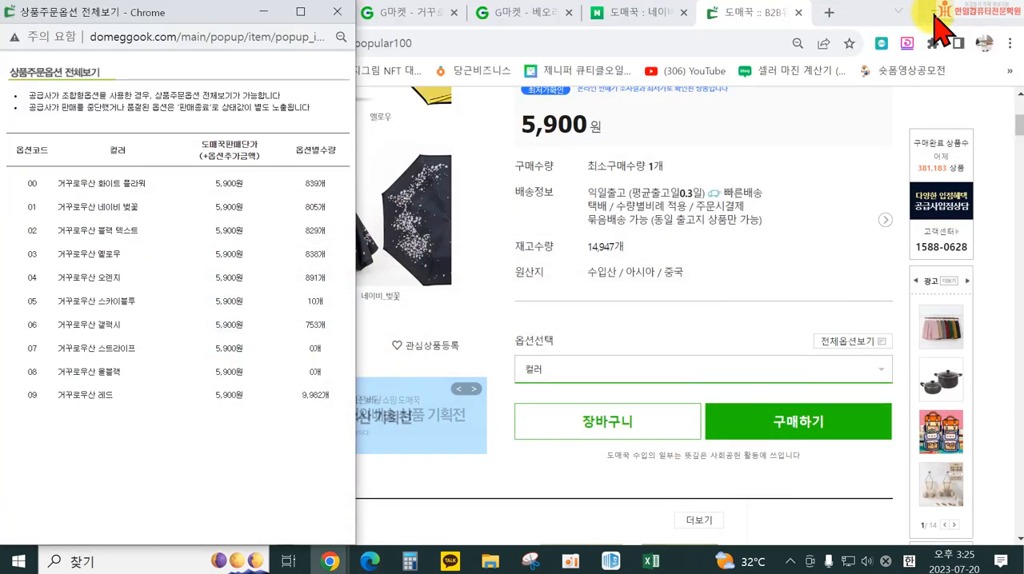
{"action": "left_click", "coordinate": [933, 15]}
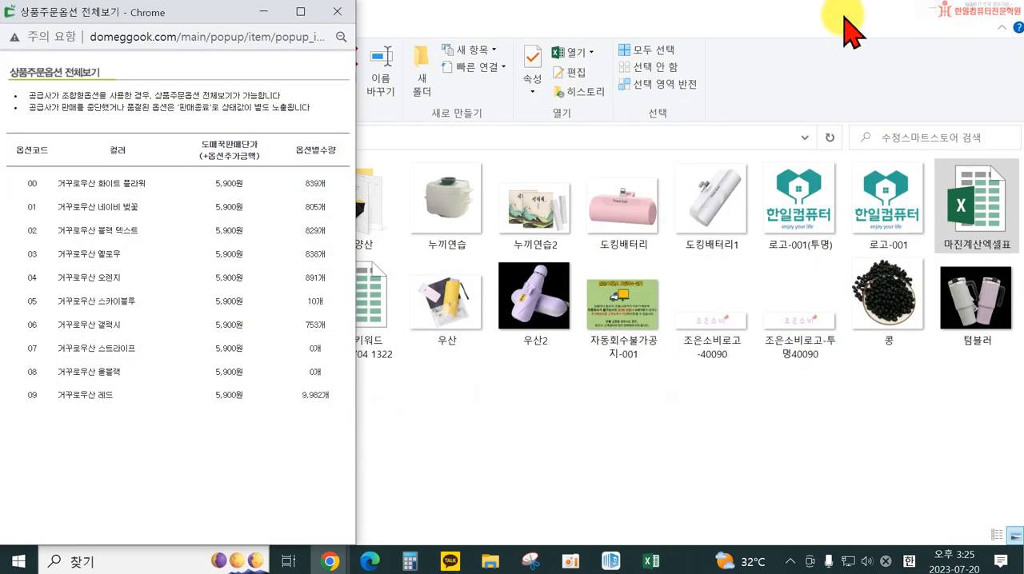
{"action": "left_click", "coordinate": [936, 13]}
{"action": "left_click", "coordinate": [936, 13]}
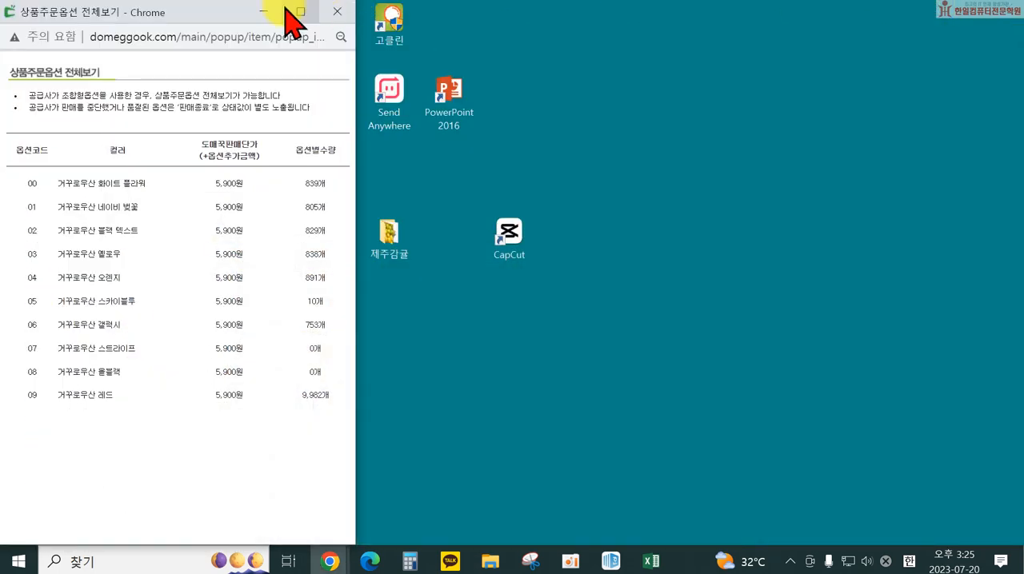
{"action": "left_click", "coordinate": [286, 16]}
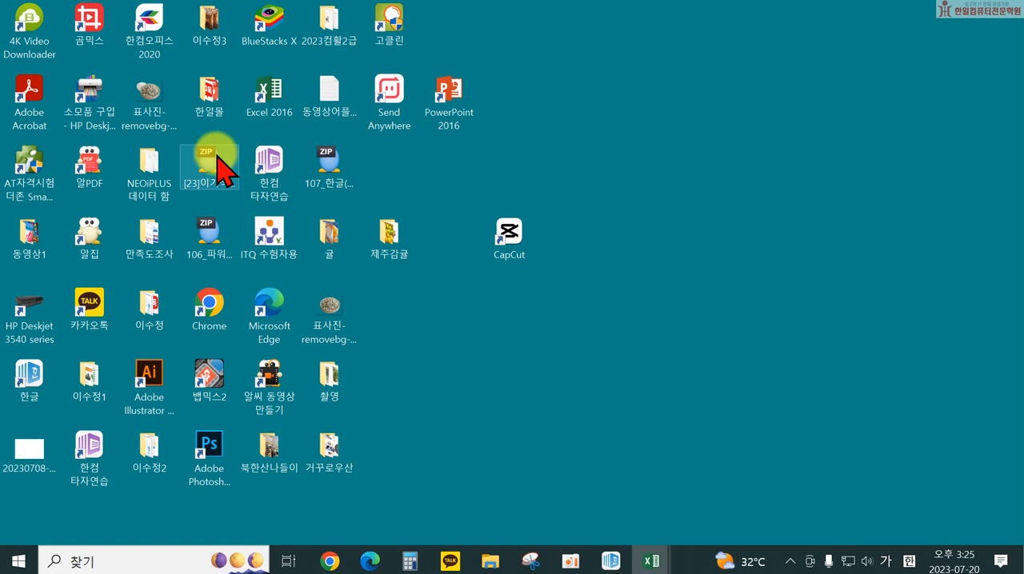
Launch 포토스케이프 (PhotoScape) from its desktop shortcut and open 사진편집
{"action": "left_click", "coordinate": [610, 561]}
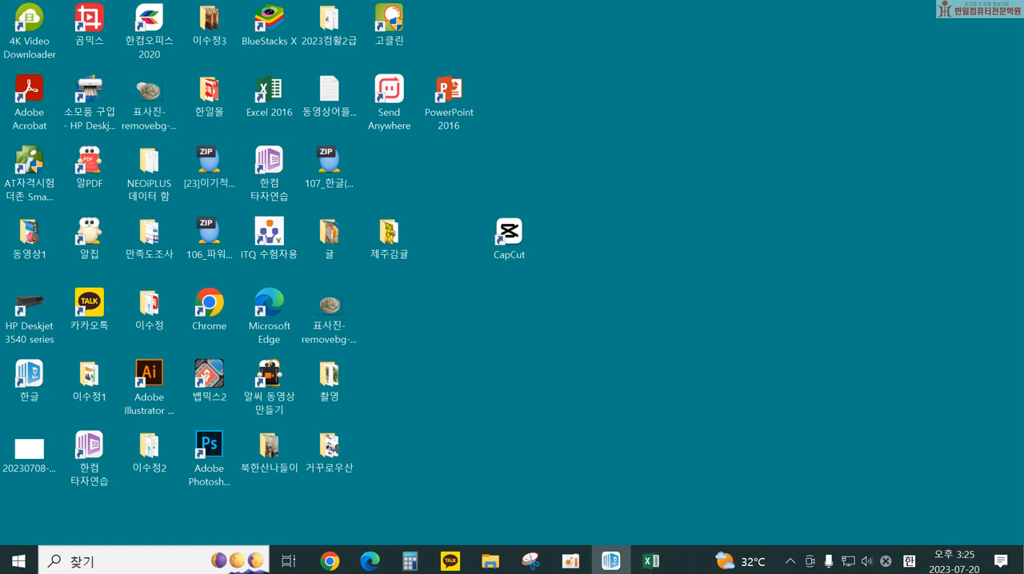
{"action": "left_click_drag", "start_coordinate": [72, 387], "coordinate": [412, 169]}
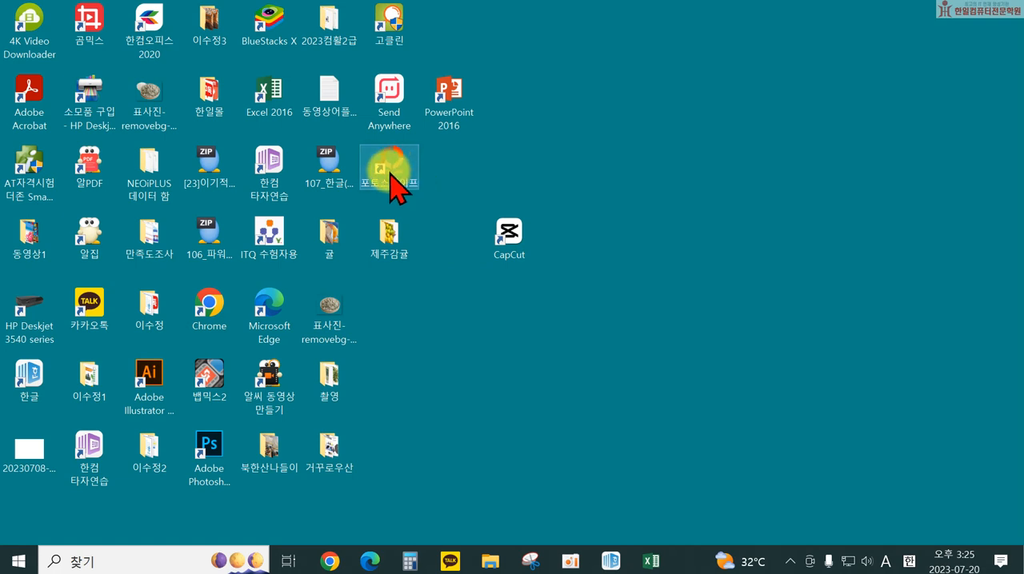
{"action": "double_click", "coordinate": [390, 172]}
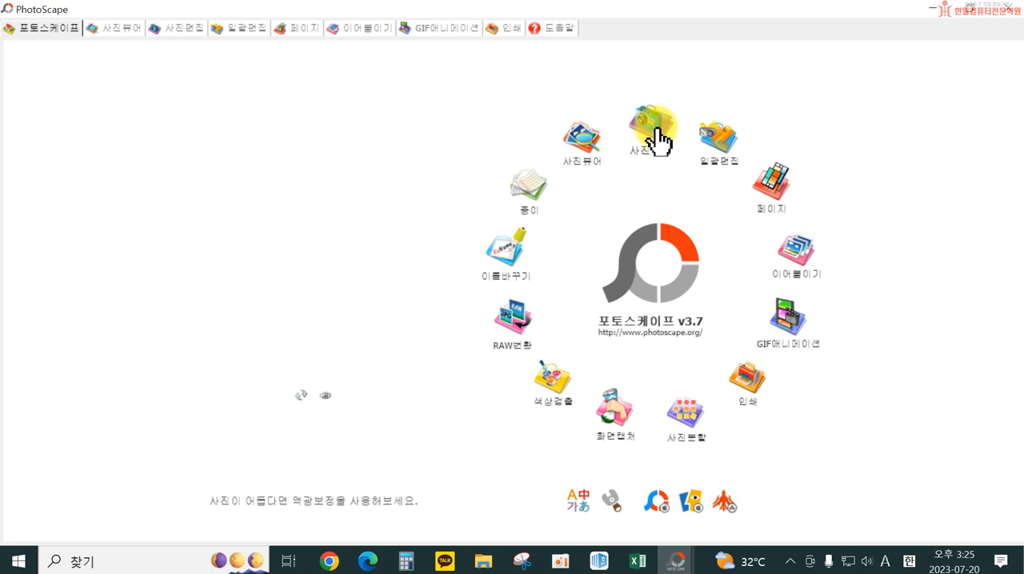
{"action": "left_click", "coordinate": [657, 140]}
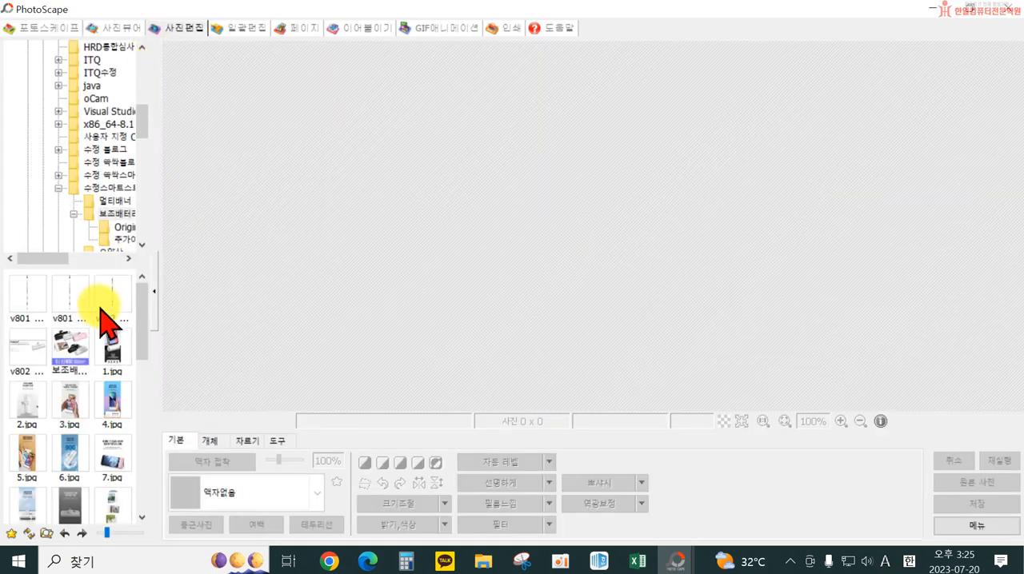
Browse the folder tree to the 거꾸로우산 folder under 바탕 화면 to list its images
{"action": "scroll", "coordinate": [102, 171], "scroll_direction": "up", "scroll_amount": 8}
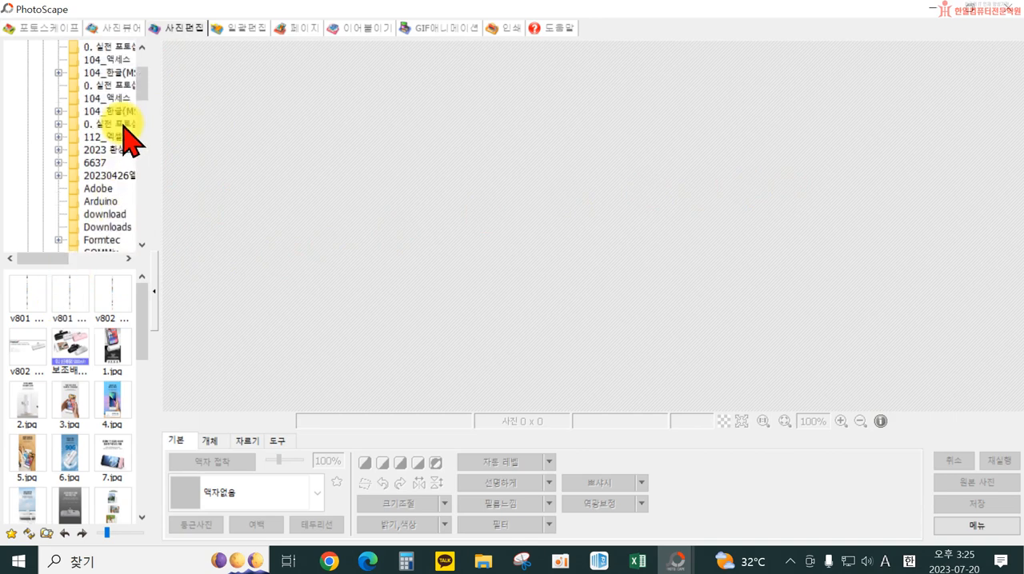
{"action": "left_click", "coordinate": [56, 46]}
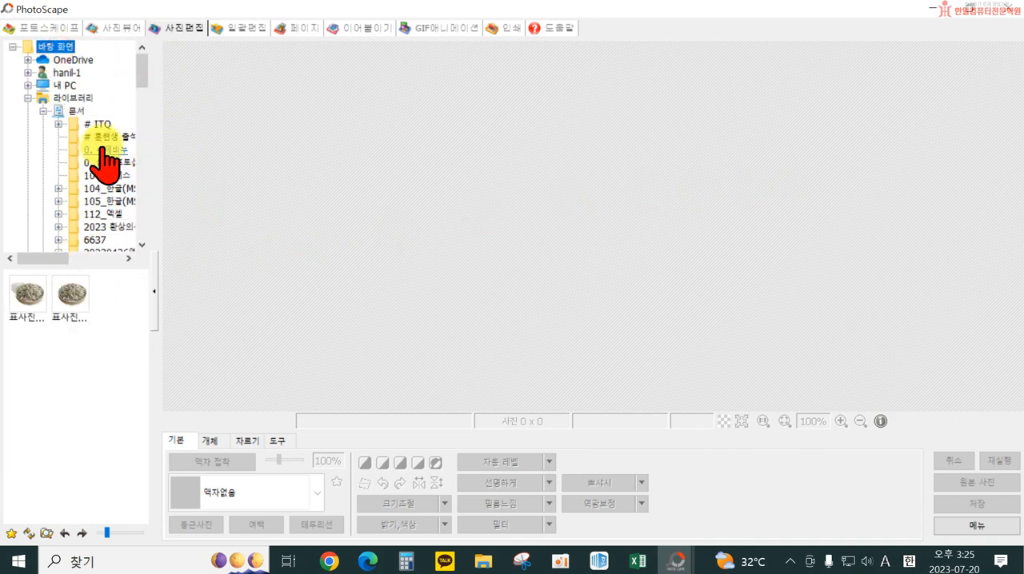
{"action": "scroll", "coordinate": [98, 158], "scroll_direction": "down", "scroll_amount": 15}
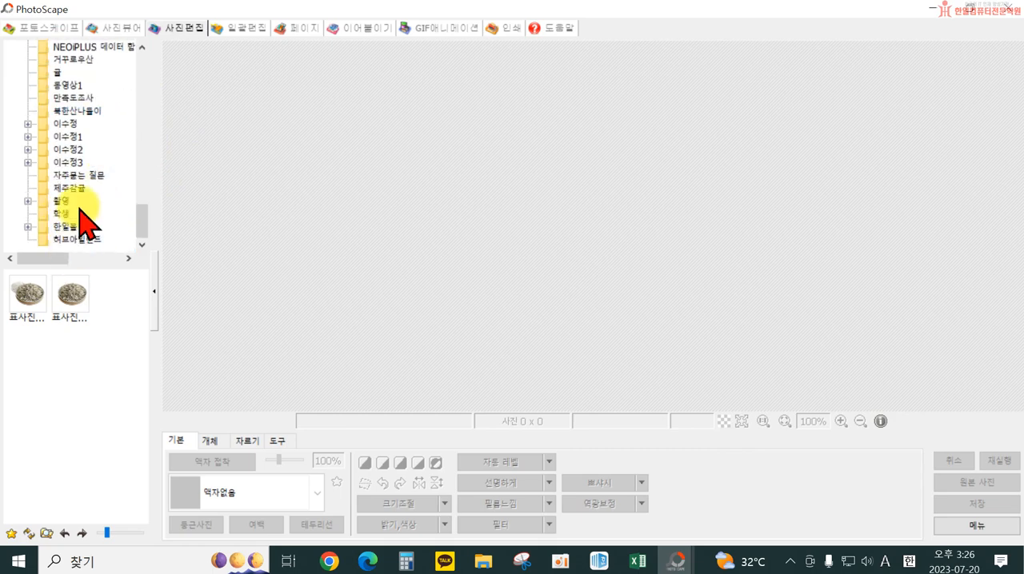
{"action": "scroll", "coordinate": [80, 216], "scroll_direction": "up", "scroll_amount": 2}
{"action": "left_click", "coordinate": [76, 138]}
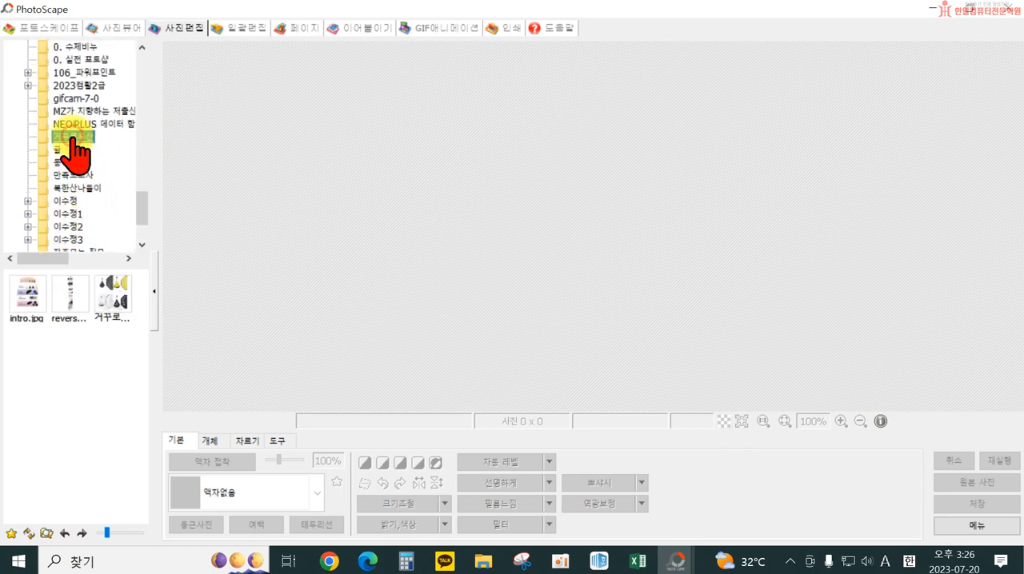
Open revers_1.jpg, select its upper third, about 750 x 1755 px, for cropping and save the selection as JPEG 1 at 100% quality
{"action": "left_click", "coordinate": [65, 305]}
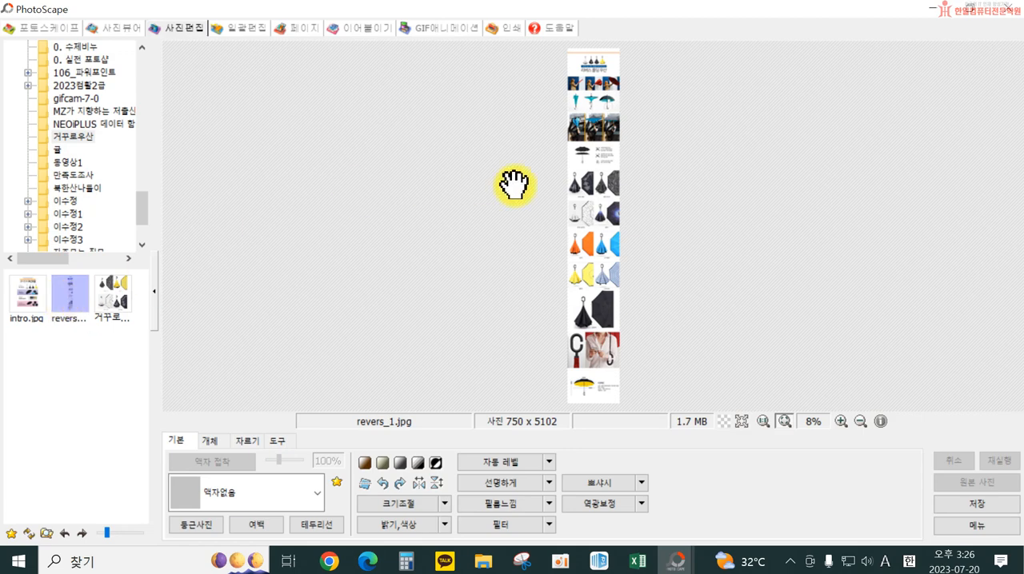
{"action": "left_click", "coordinate": [250, 453]}
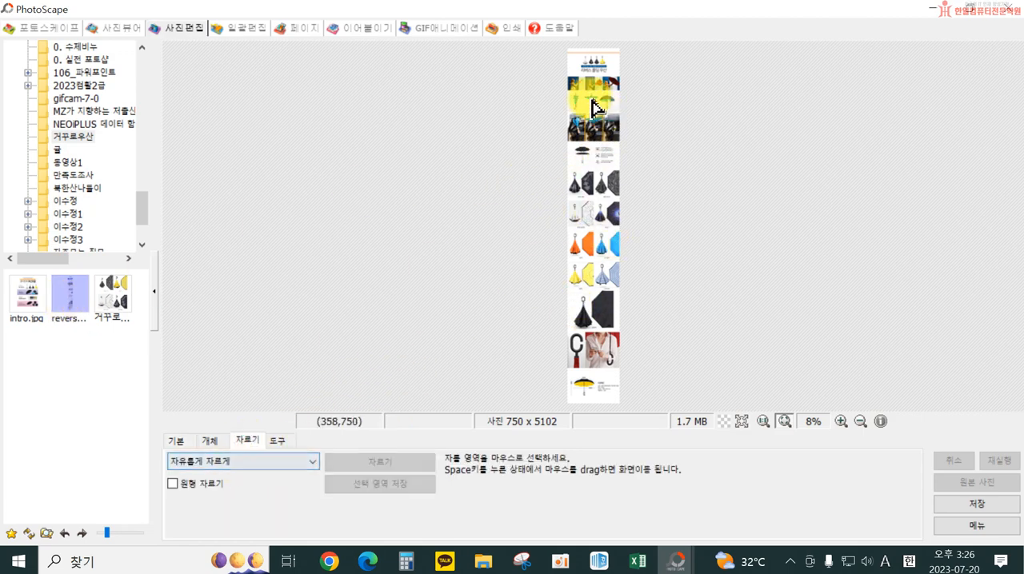
{"action": "left_click_drag", "start_coordinate": [553, 39], "coordinate": [633, 110]}
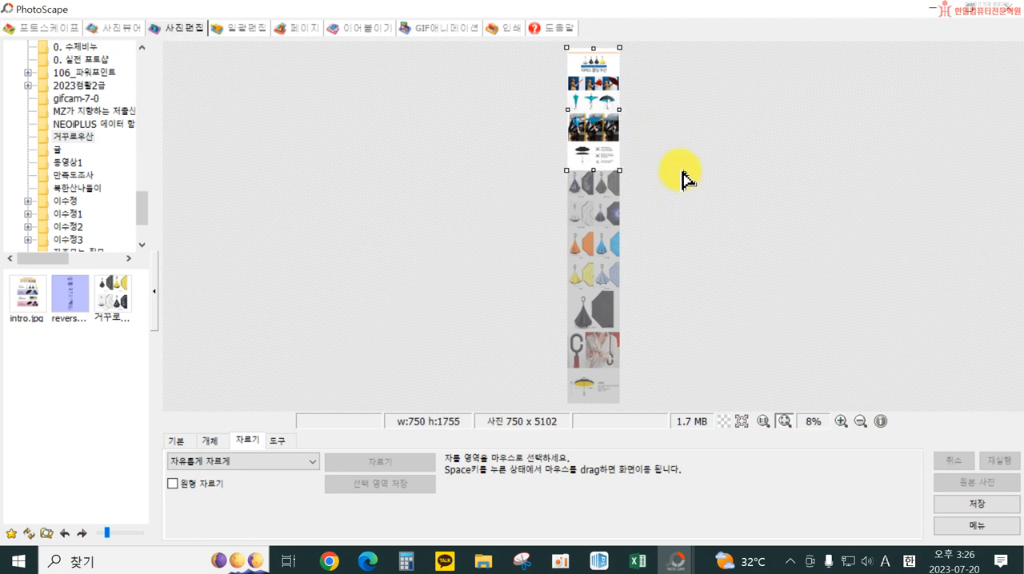
{"action": "left_click_drag", "start_coordinate": [681, 171], "coordinate": [682, 171]}
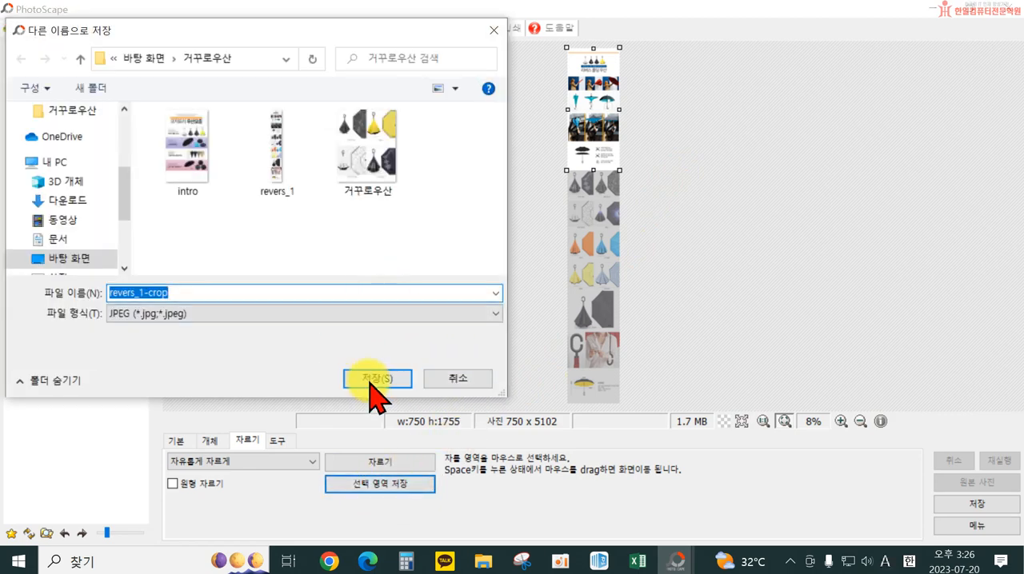
{"action": "left_click", "coordinate": [372, 380]}
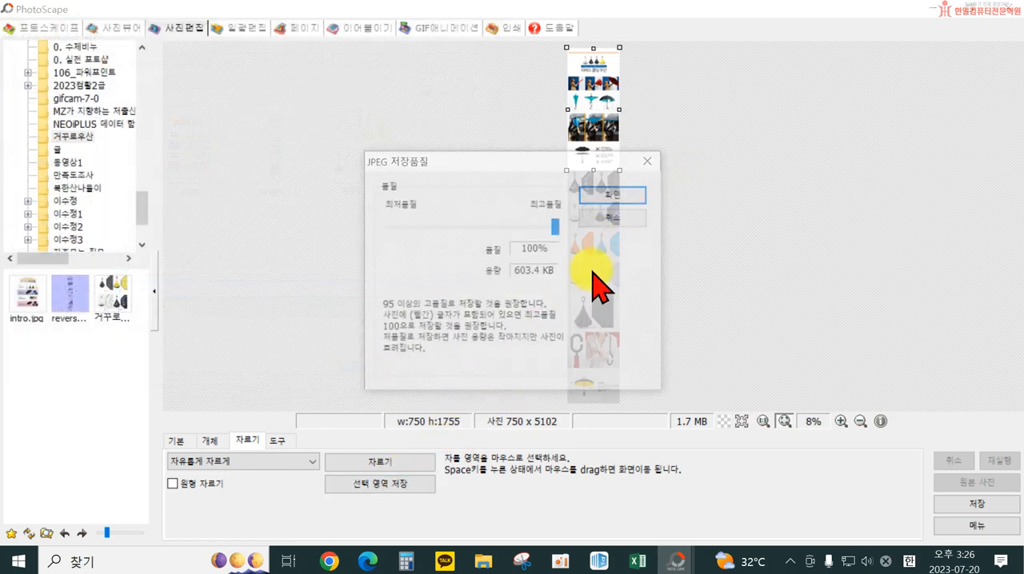
{"action": "left_click", "coordinate": [608, 197]}
Select the middle third of the image, about 750 x 1755 px, and save the selected area as JPEG 2 at 100% quality
{"action": "left_click_drag", "start_coordinate": [600, 121], "coordinate": [608, 240]}
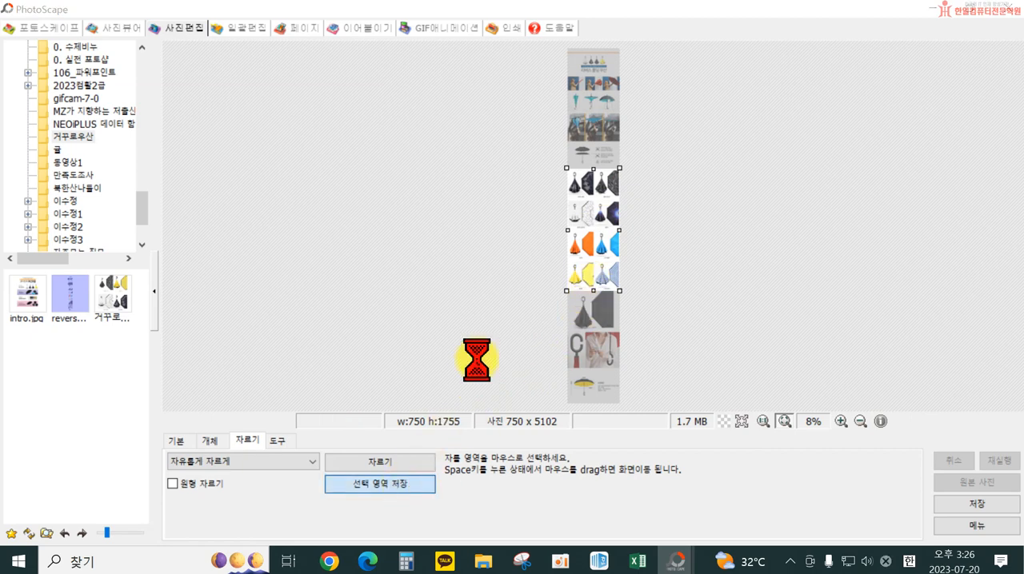
{"action": "left_click", "coordinate": [397, 377]}
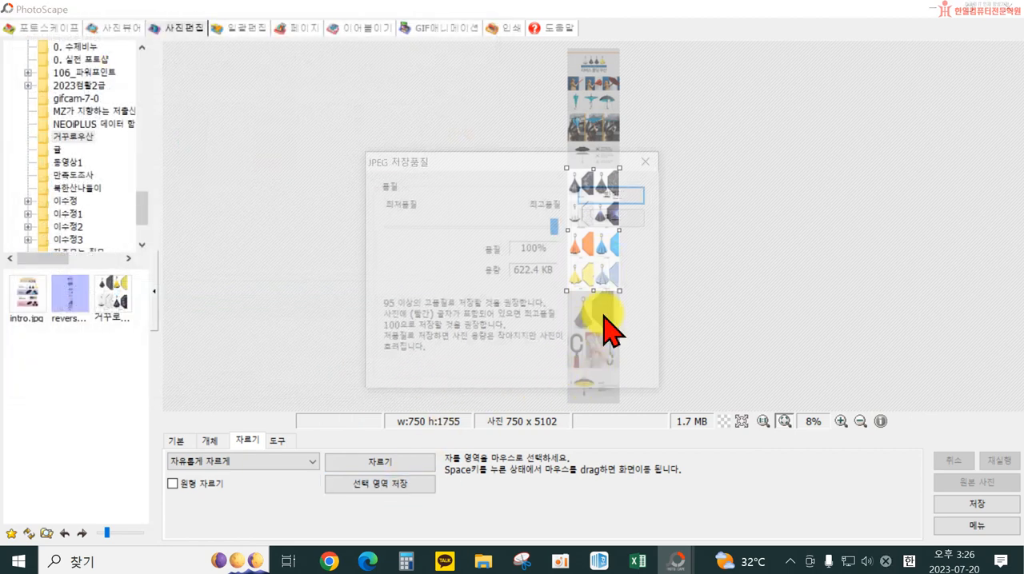
{"action": "left_click", "coordinate": [613, 196]}
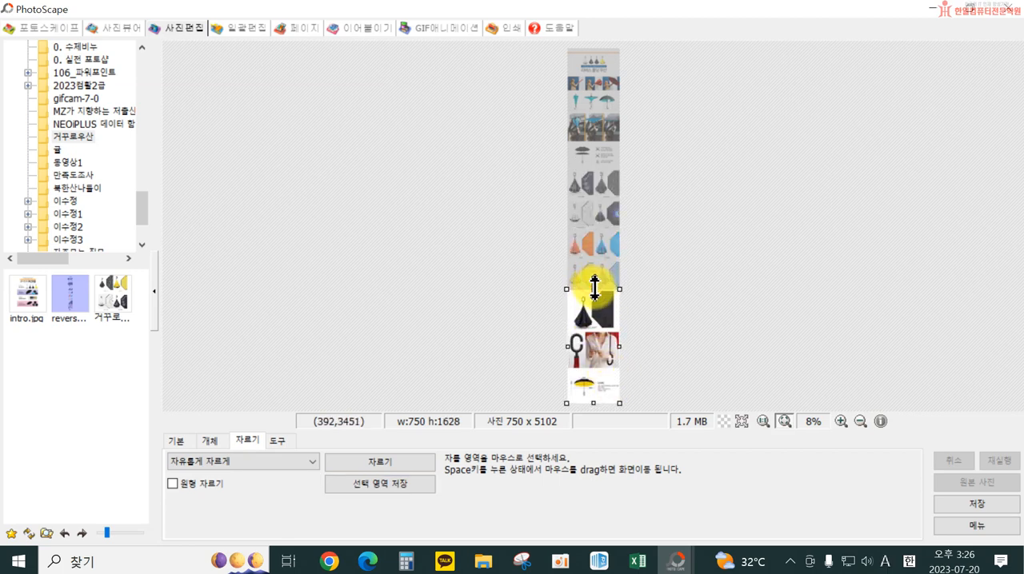
Save the selected lower third of the image, about 750 x 1628 px, as JPEG 3 at 100% quality and close PhotoScape
{"action": "left_click", "coordinate": [354, 487]}
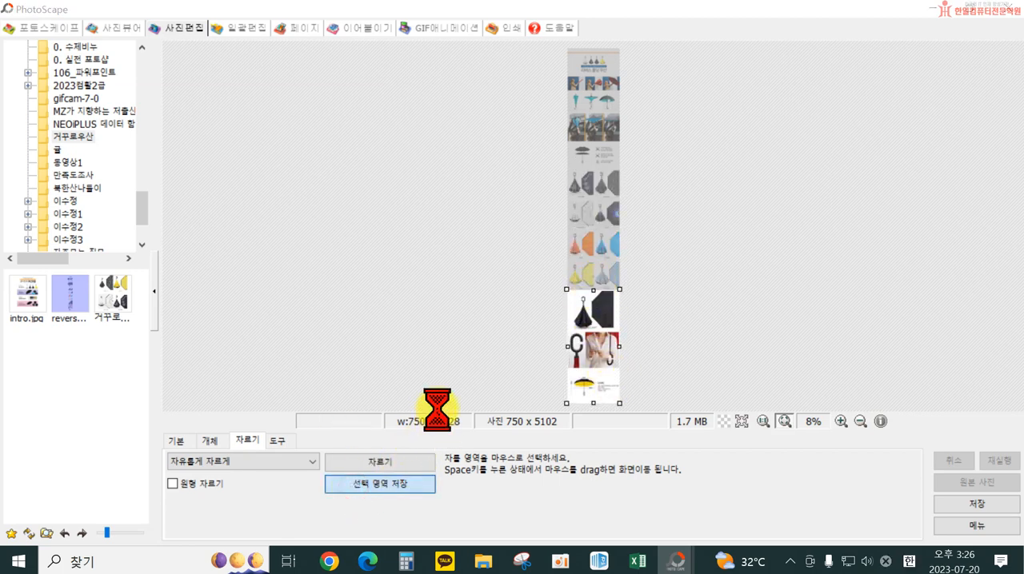
{"action": "type", "text": "3"}
{"action": "left_click", "coordinate": [374, 370]}
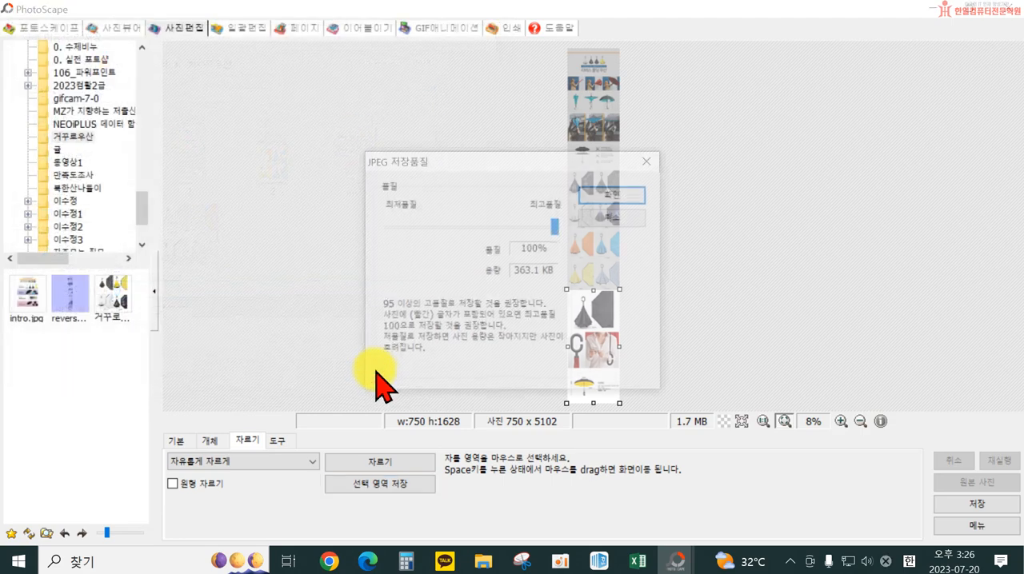
{"action": "left_click", "coordinate": [636, 206]}
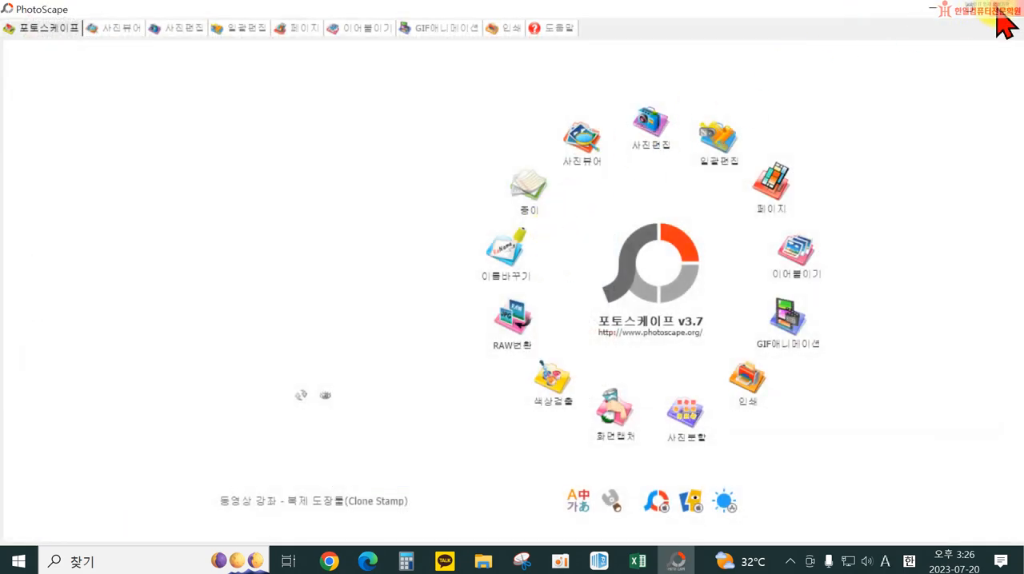
{"action": "left_click", "coordinate": [1001, 10]}
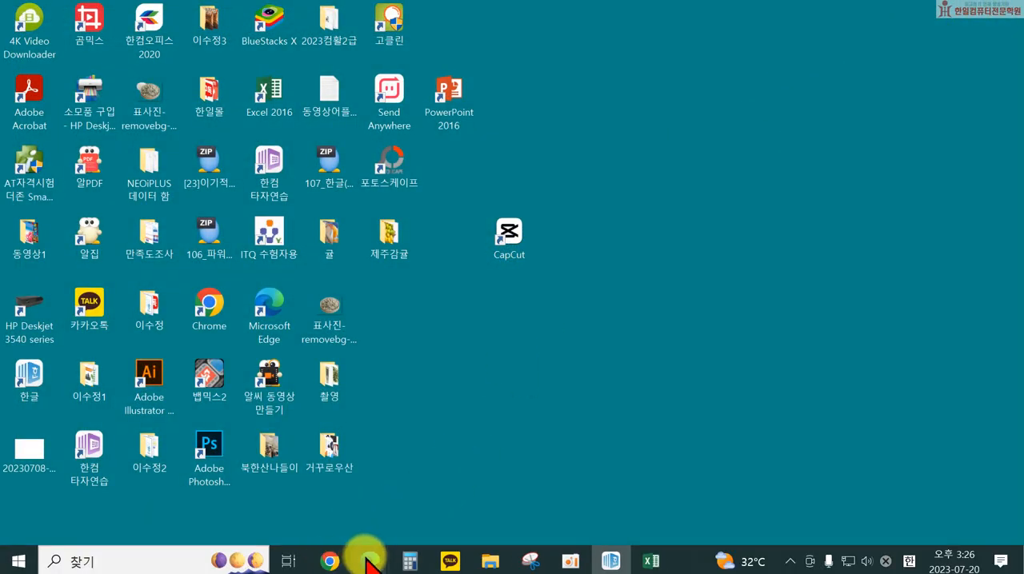
Switch back to the ESM Editor and add images 1, 2 and 3 from the 거꾸로우산 folder on 내 PC
{"action": "mouse_move", "coordinate": [368, 560]}
{"action": "left_click", "coordinate": [440, 503]}
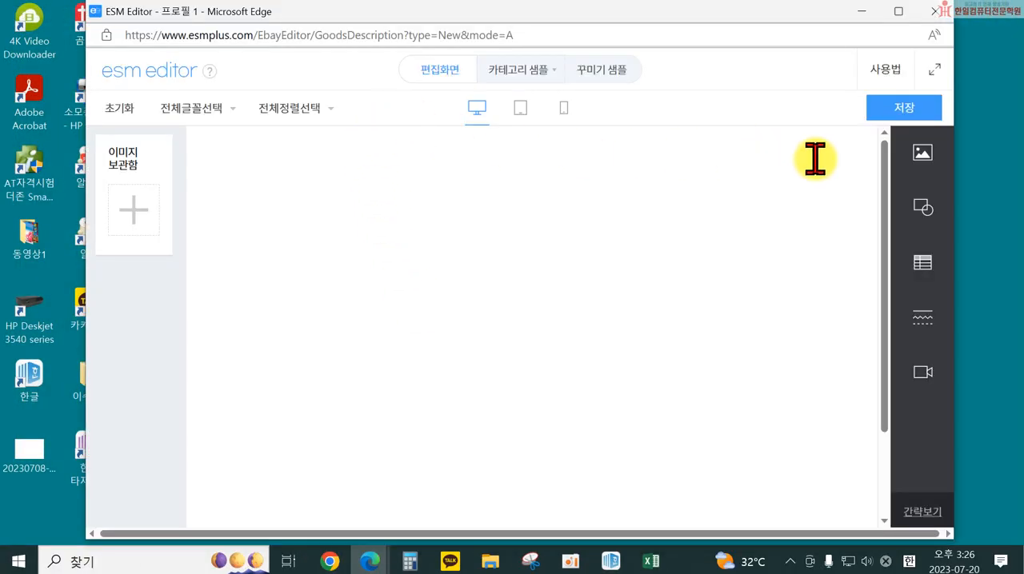
{"action": "left_click", "coordinate": [922, 154]}
{"action": "left_click", "coordinate": [812, 162]}
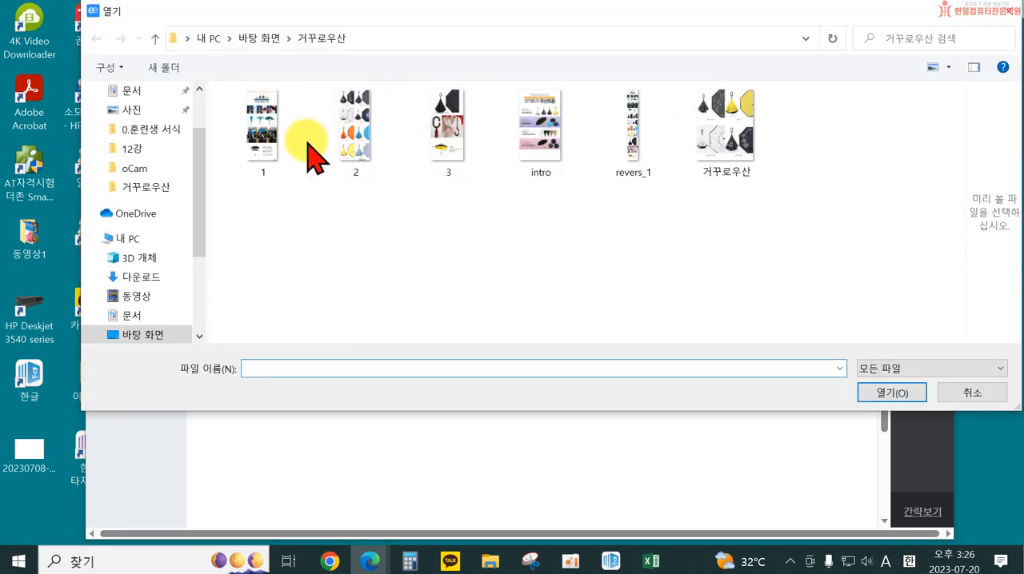
{"action": "left_click", "coordinate": [297, 142]}
{"action": "left_click", "coordinate": [452, 146], "text": "shift"}
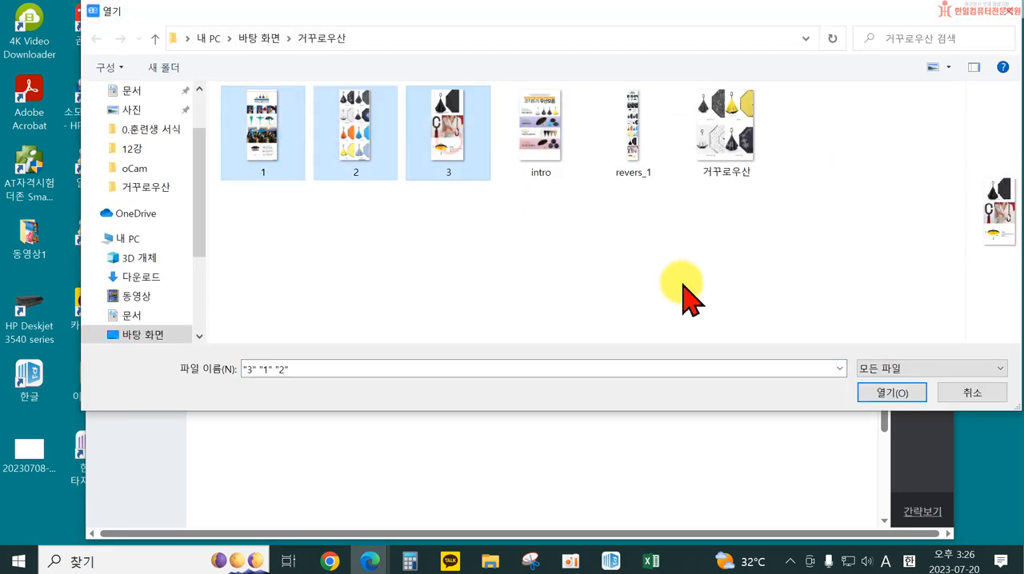
{"action": "left_click", "coordinate": [880, 392]}
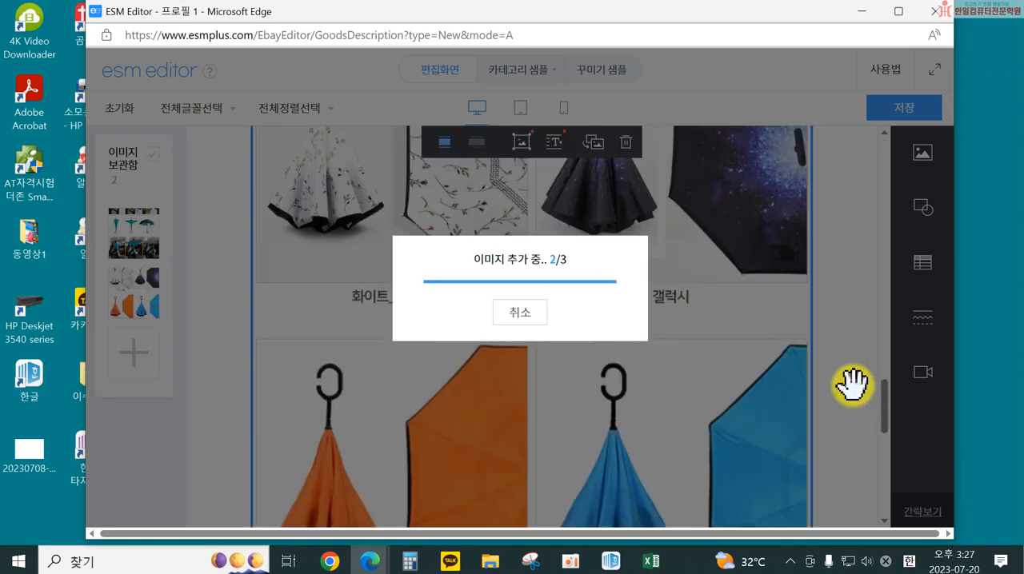
Check the inserted umbrella images, save the detailed description and close the editor window
{"action": "scroll", "coordinate": [640, 217], "scroll_direction": "up", "scroll_amount": 10}
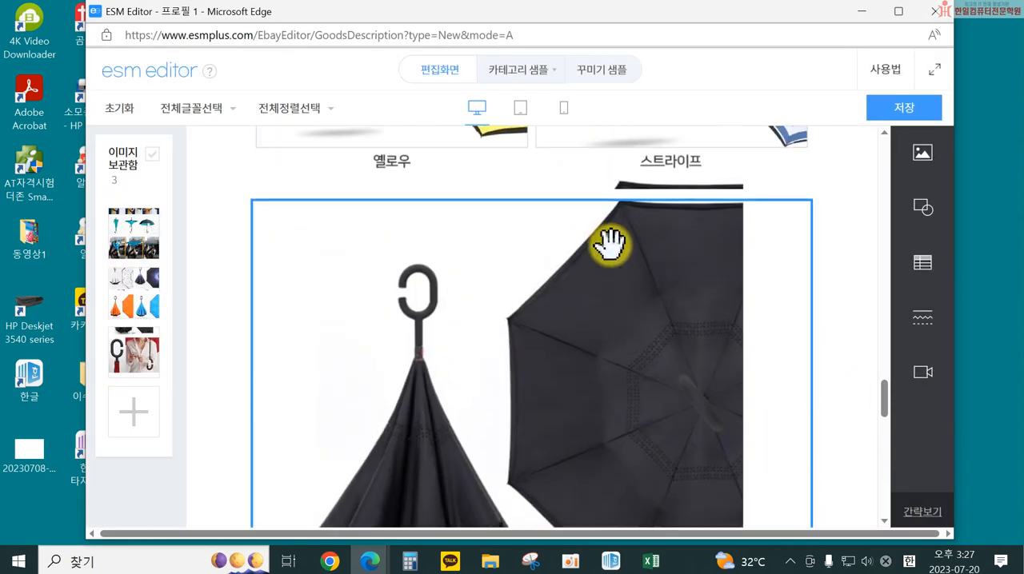
{"action": "left_click", "coordinate": [912, 110]}
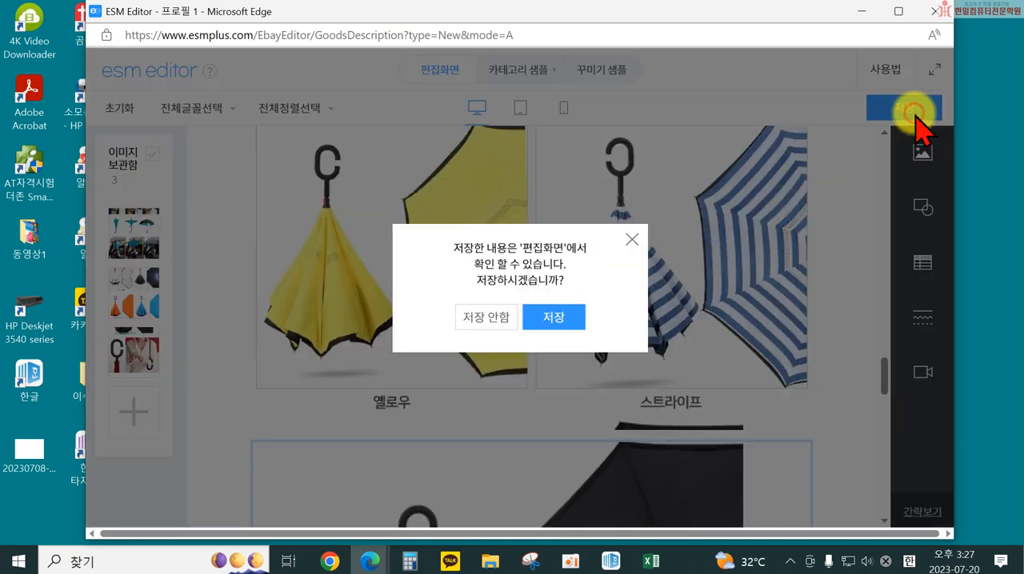
{"action": "left_click", "coordinate": [552, 318]}
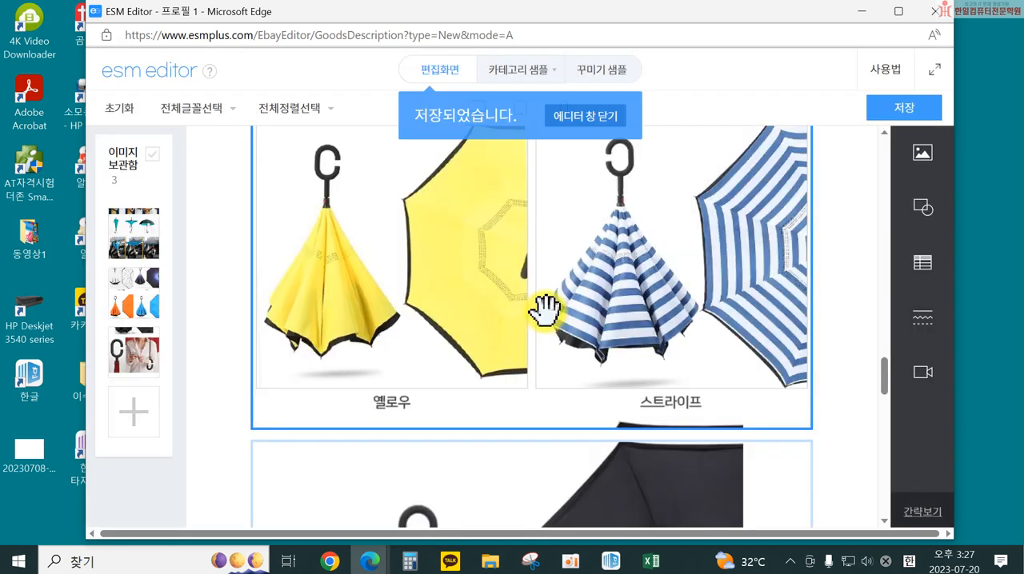
{"action": "left_click", "coordinate": [591, 120]}
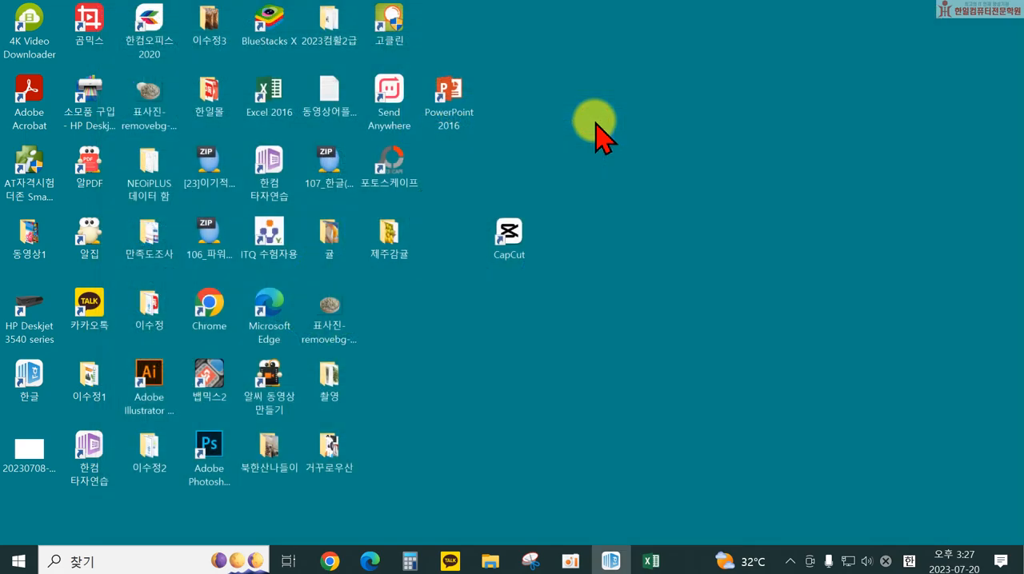
Return to the ESM Plus product page, reopen the 국문 description in the ESM Editor and reset all its content (초기화)
{"action": "left_click", "coordinate": [369, 563]}
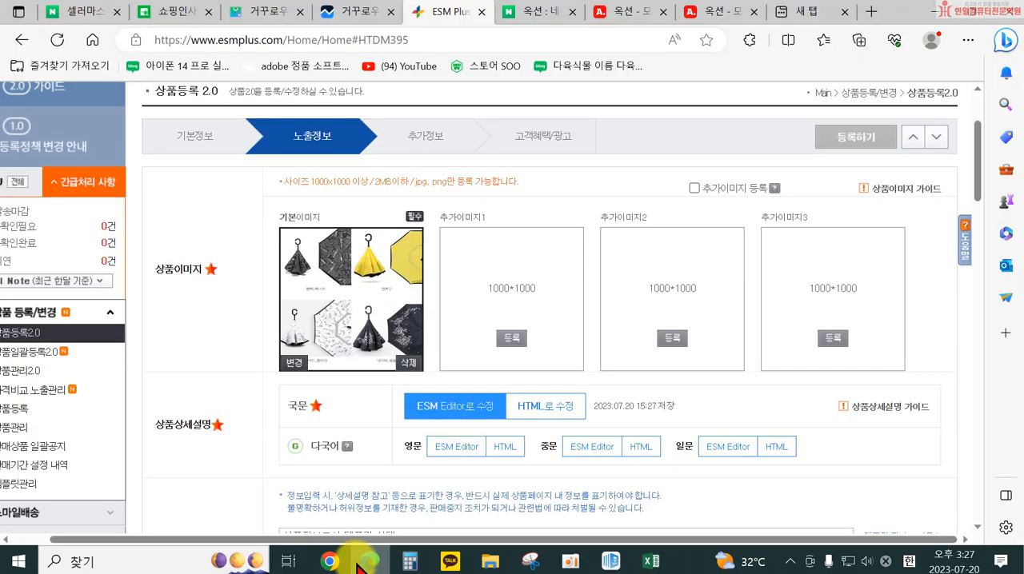
{"action": "scroll", "coordinate": [436, 336], "scroll_direction": "down", "scroll_amount": 1}
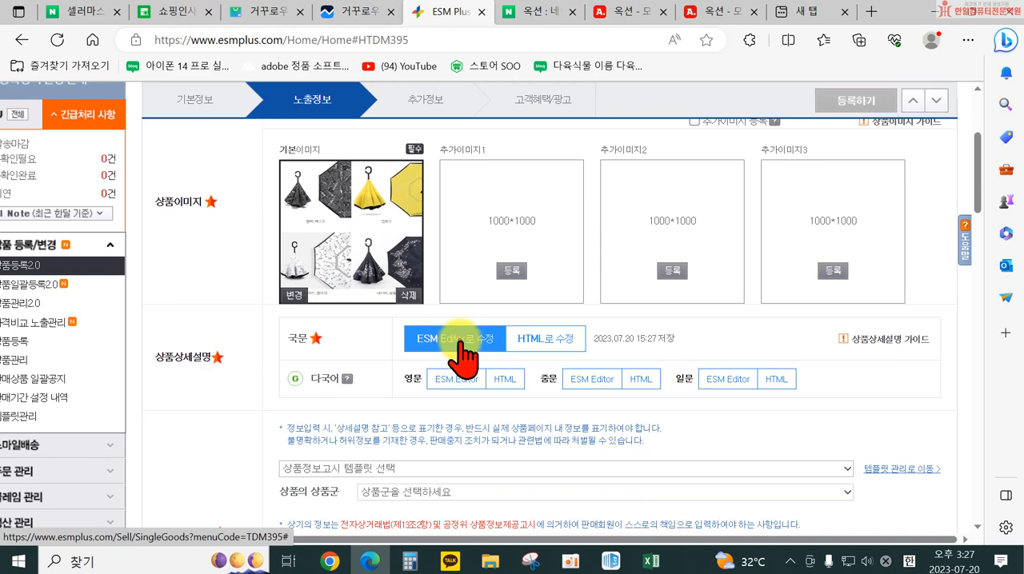
{"action": "left_click", "coordinate": [460, 344]}
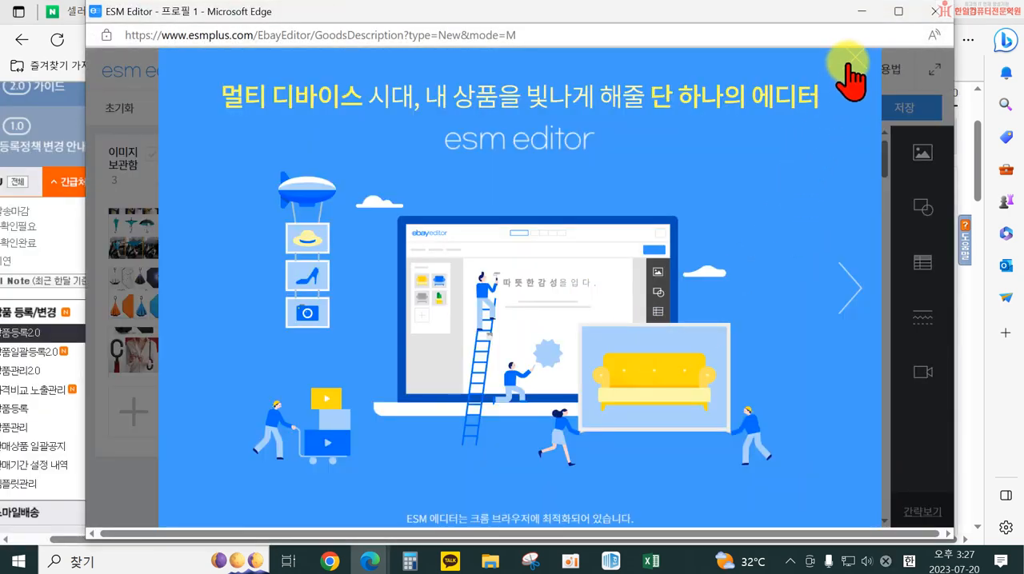
{"action": "left_click", "coordinate": [853, 63]}
{"action": "left_click", "coordinate": [612, 234]}
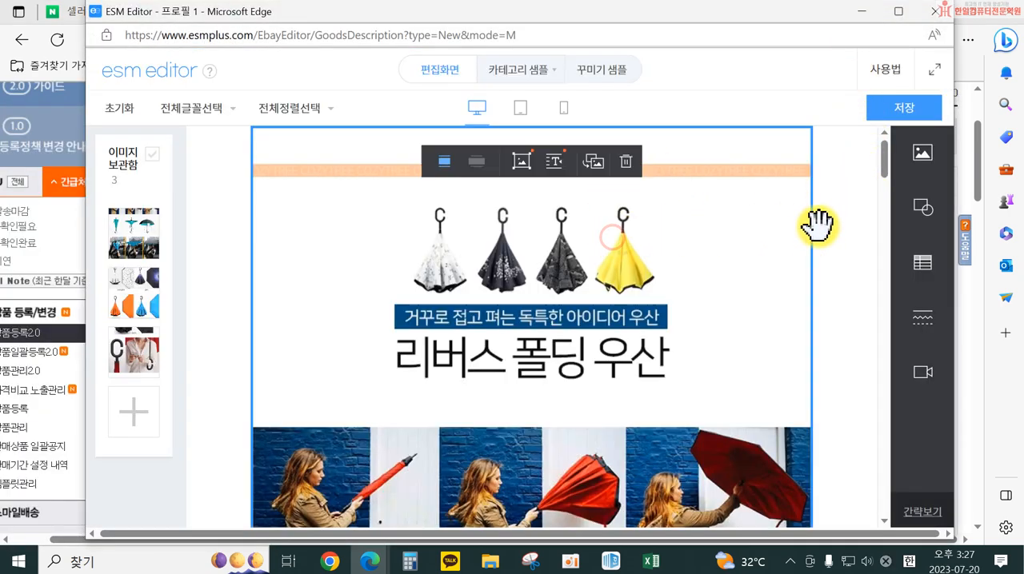
{"action": "left_click", "coordinate": [118, 112]}
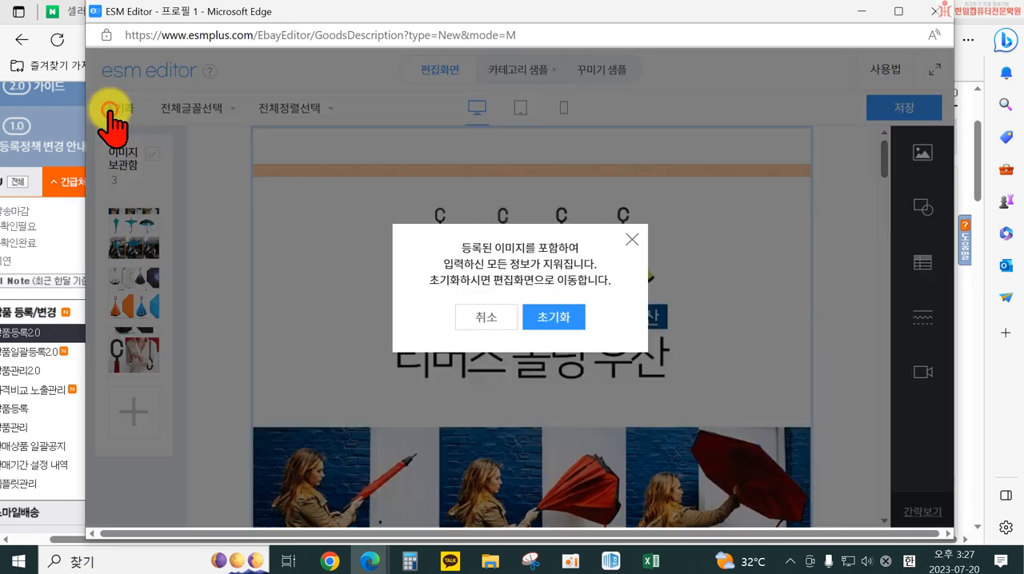
{"action": "left_click", "coordinate": [560, 317]}
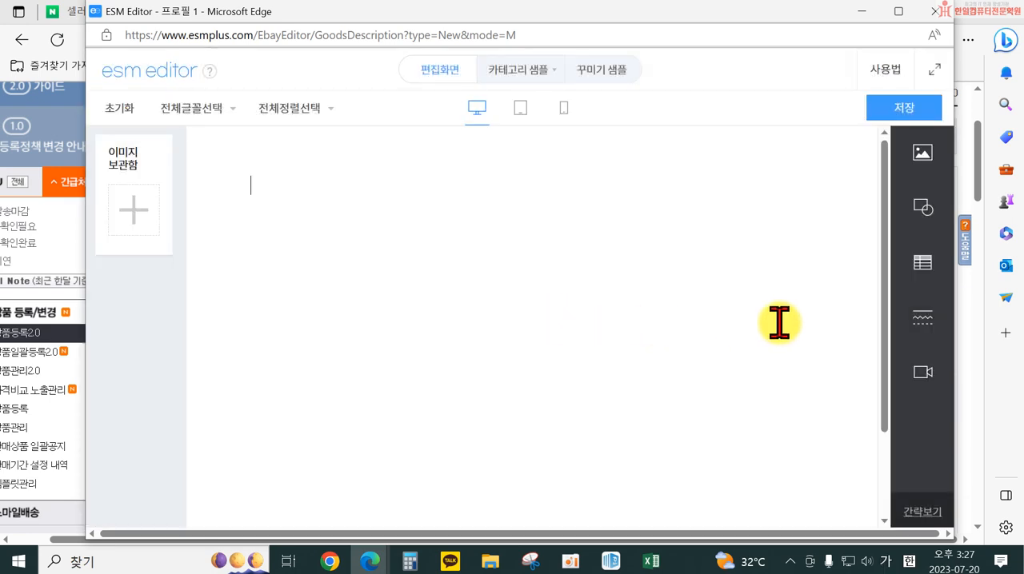
Upload revers_1.jpg from the 거꾸로우산 folder to 내 드라이브 in ESM 이미지 호스팅
{"action": "left_click", "coordinate": [921, 150]}
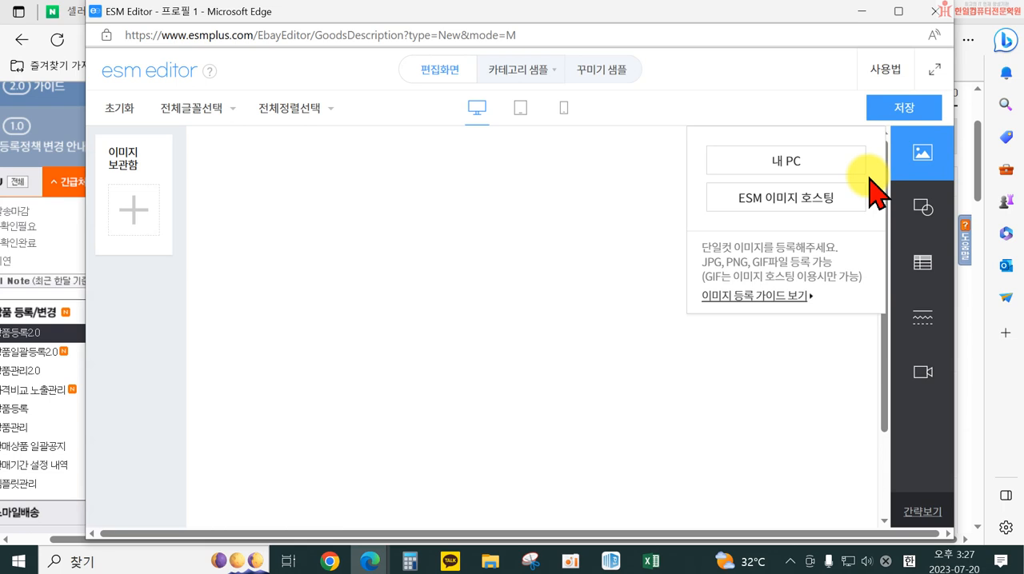
{"action": "left_click", "coordinate": [757, 210]}
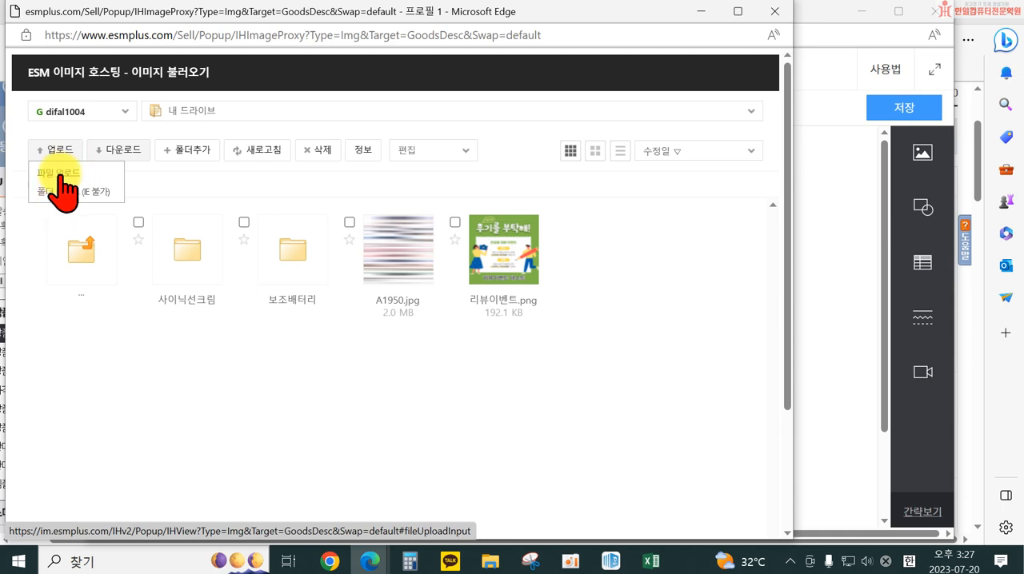
{"action": "left_click", "coordinate": [59, 193]}
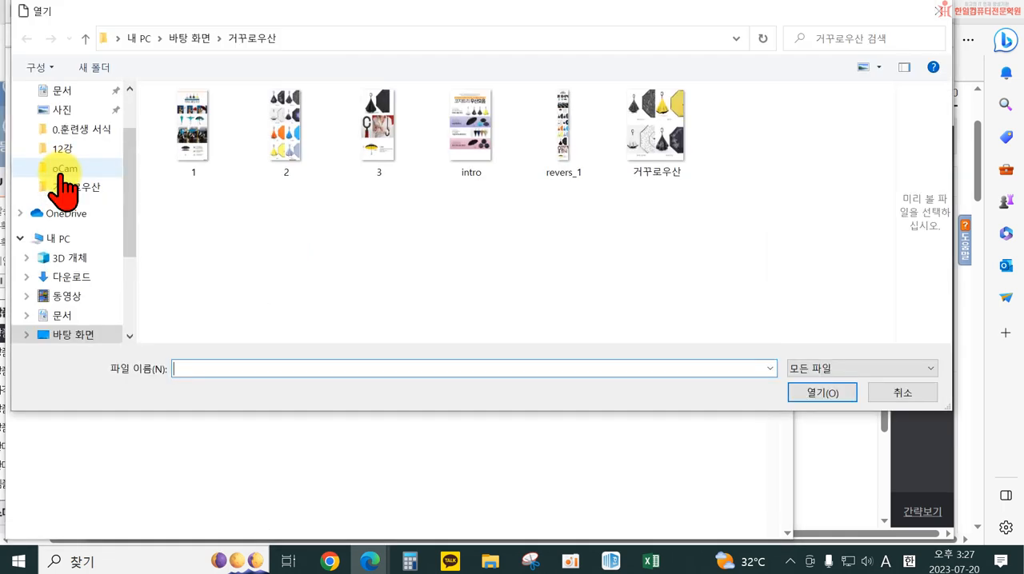
{"action": "left_click", "coordinate": [560, 135]}
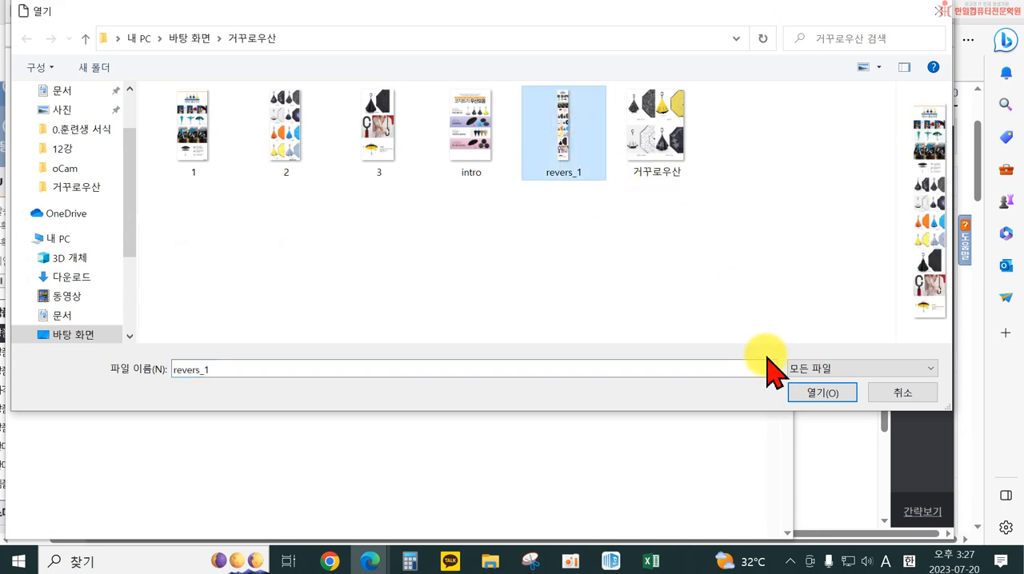
{"action": "left_click", "coordinate": [803, 398]}
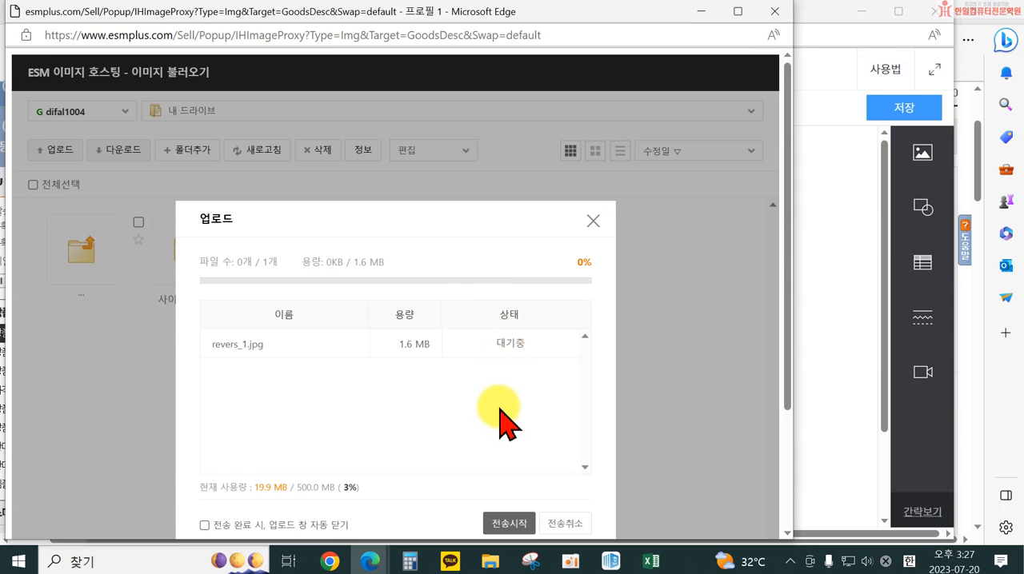
{"action": "left_click", "coordinate": [511, 521]}
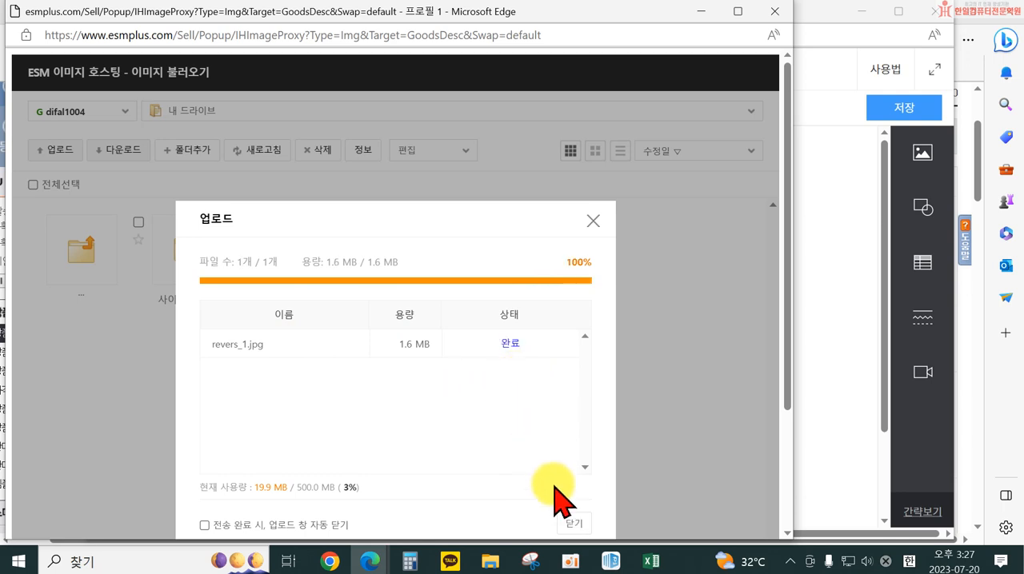
{"action": "left_click", "coordinate": [575, 524]}
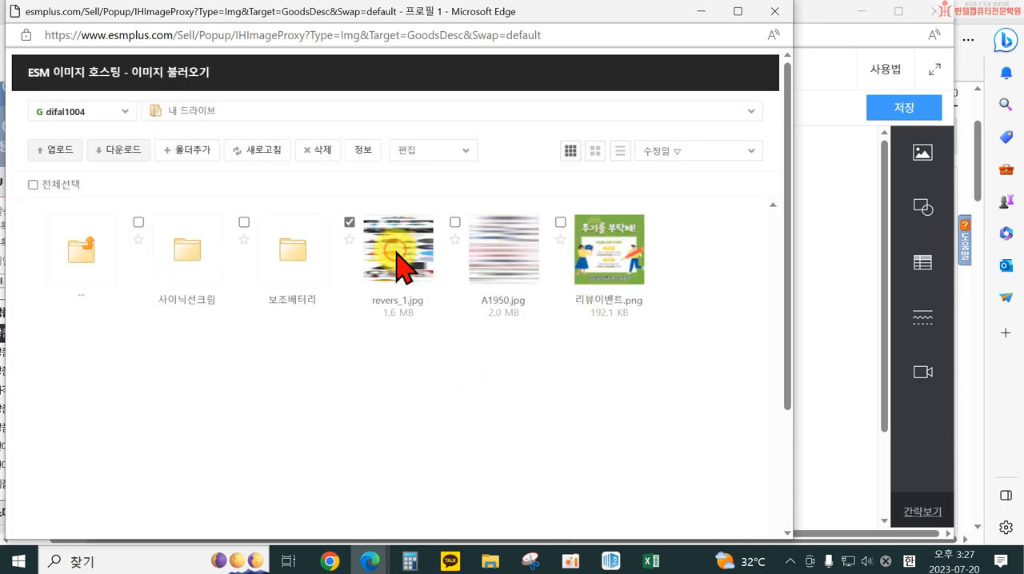
Try to insert the hosted revers_1.jpg into the detailed description
{"action": "scroll", "coordinate": [749, 411], "scroll_direction": "down", "scroll_amount": 5}
{"action": "left_click", "coordinate": [362, 512]}
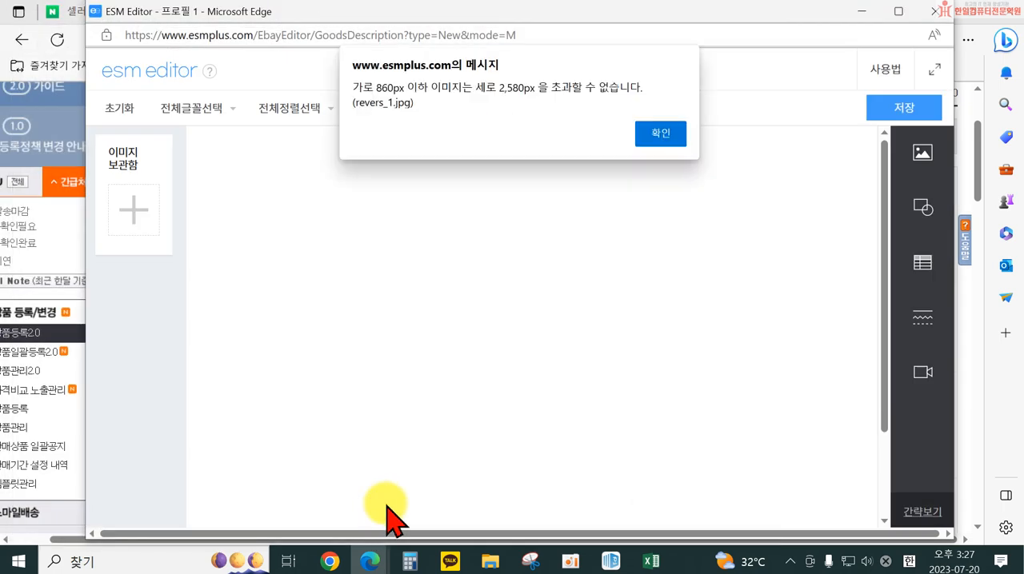
{"action": "left_click", "coordinate": [667, 141]}
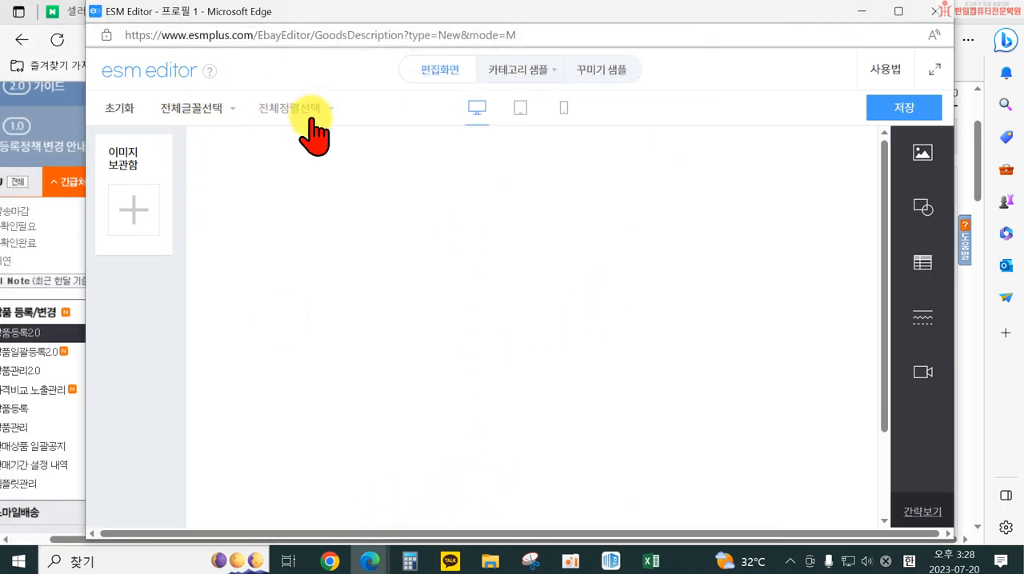
Leave the ESM Editor without saving and start a new HTML version of the 국문 detailed description
{"action": "left_click", "coordinate": [937, 14]}
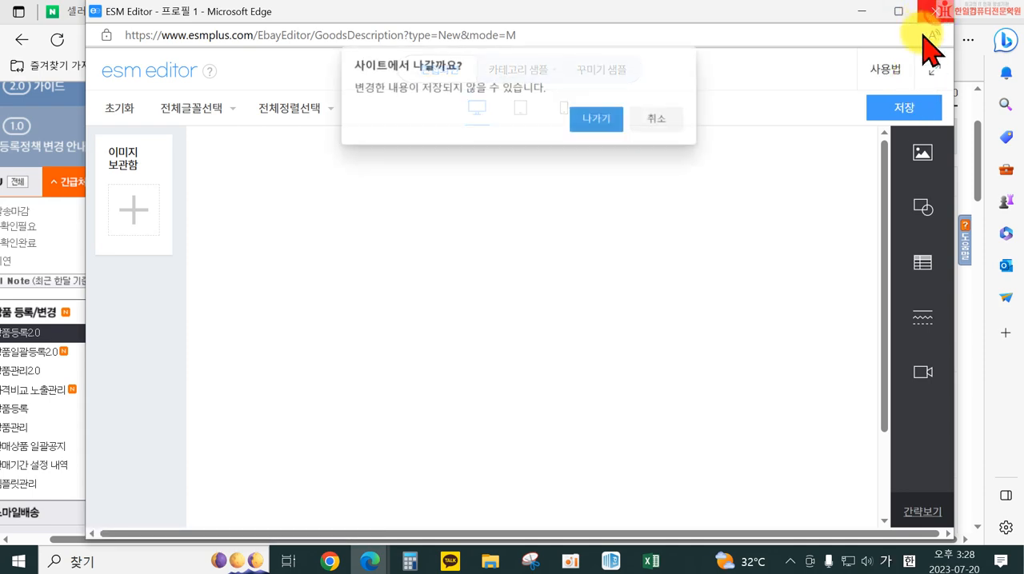
{"action": "left_click", "coordinate": [584, 125]}
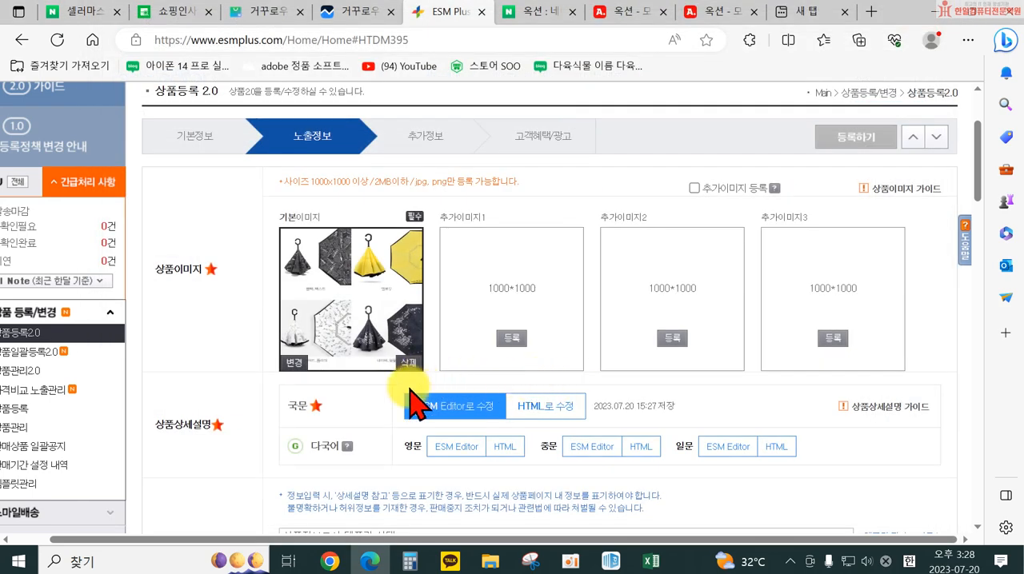
{"action": "left_click", "coordinate": [553, 412]}
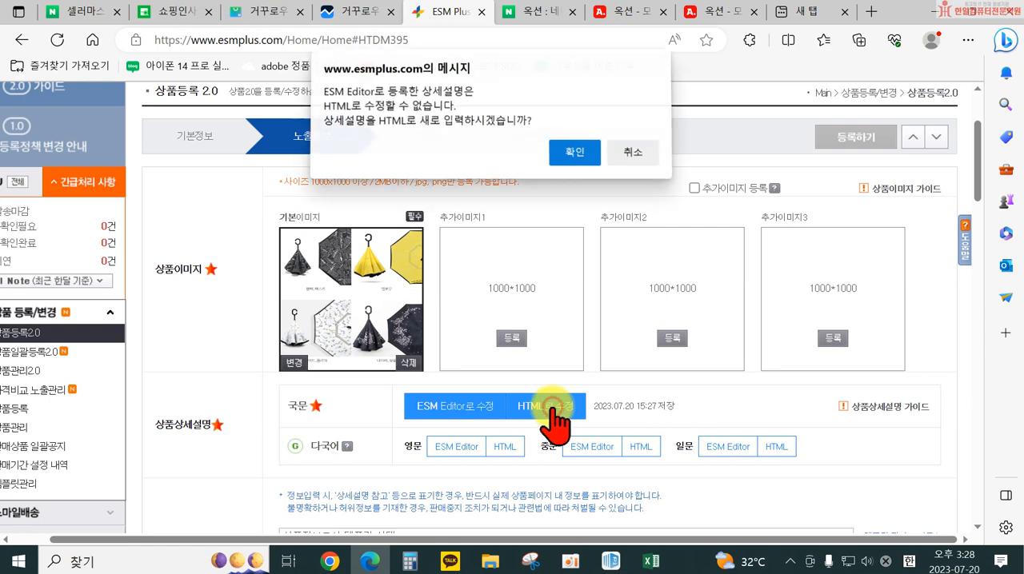
{"action": "left_click", "coordinate": [578, 153]}
{"action": "left_click", "coordinate": [503, 299]}
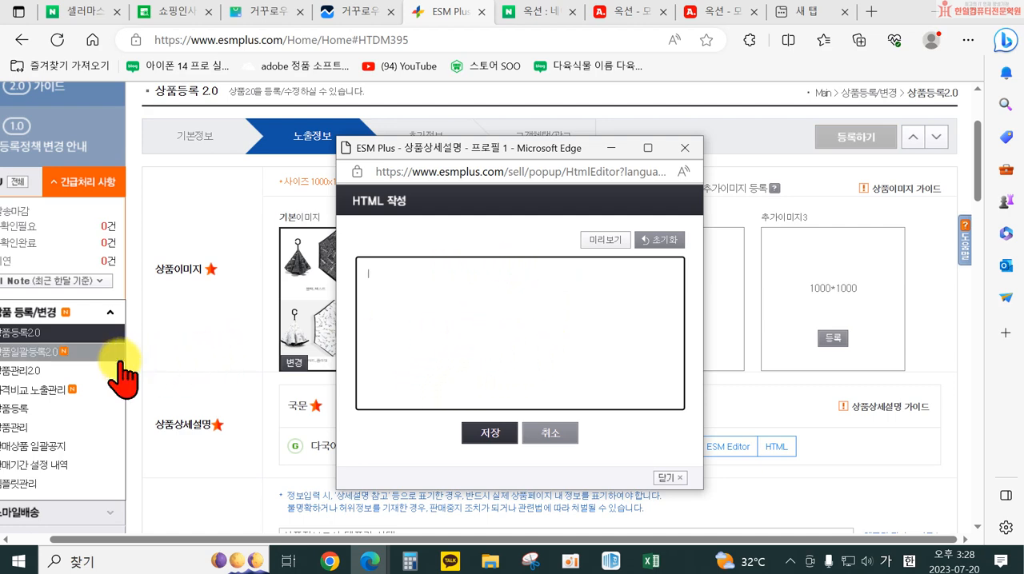
Close the empty HTML 작성 window and open 내 드라이브 in ESM 이미지호스팅, cancelling the file upload
{"action": "scroll", "coordinate": [104, 377], "scroll_direction": "down", "scroll_amount": 5}
{"action": "scroll", "coordinate": [91, 398], "scroll_direction": "down", "scroll_amount": 1}
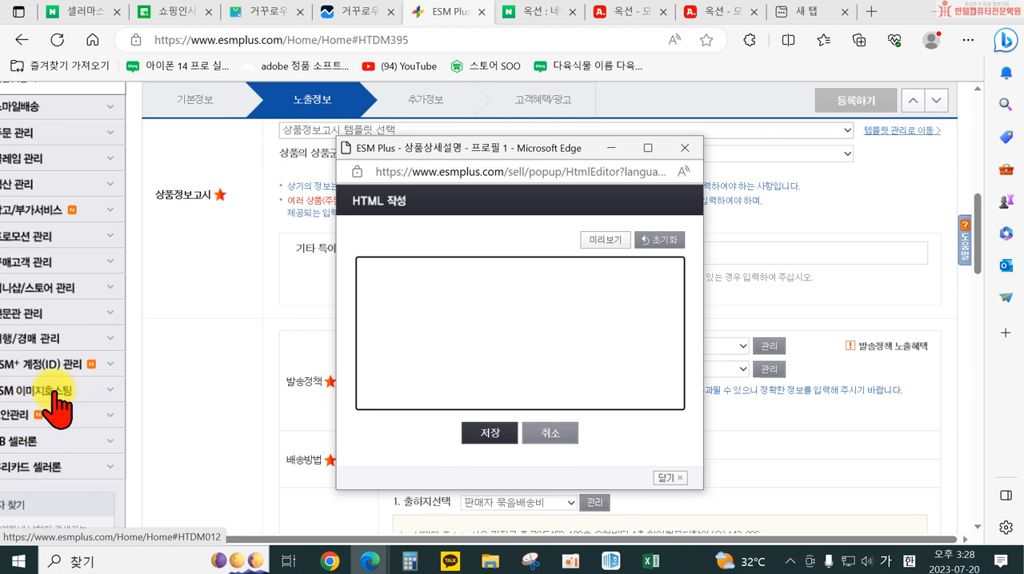
{"action": "left_click", "coordinate": [684, 148]}
{"action": "scroll", "coordinate": [760, 232], "scroll_direction": "up", "scroll_amount": 3}
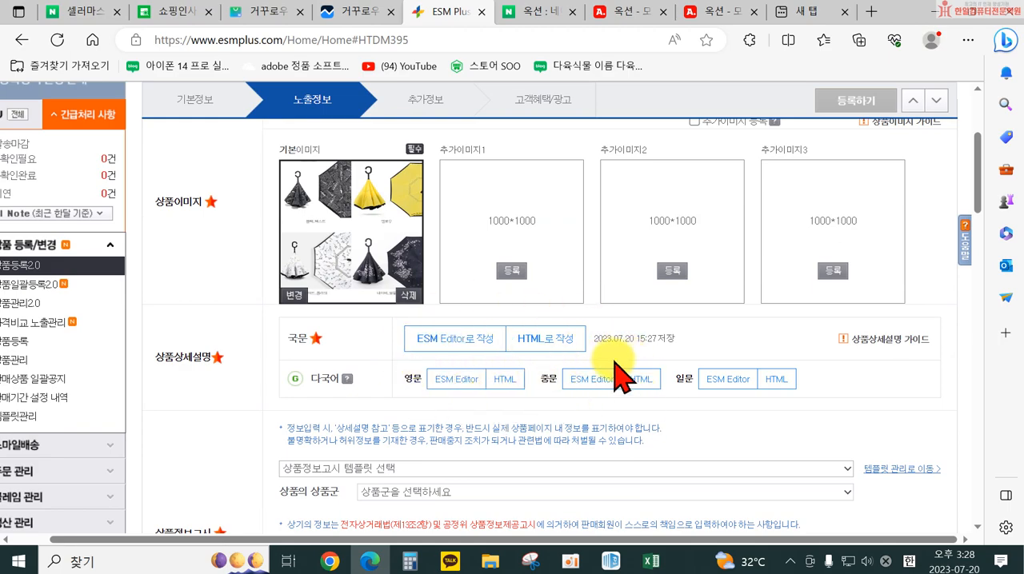
{"action": "scroll", "coordinate": [24, 479], "scroll_direction": "down", "scroll_amount": 5}
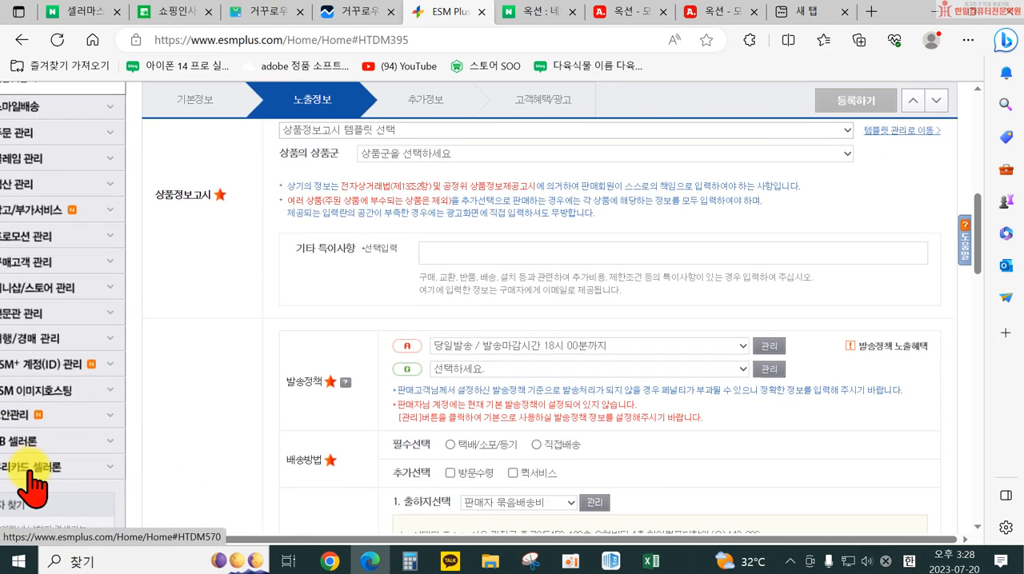
{"action": "left_click", "coordinate": [48, 322]}
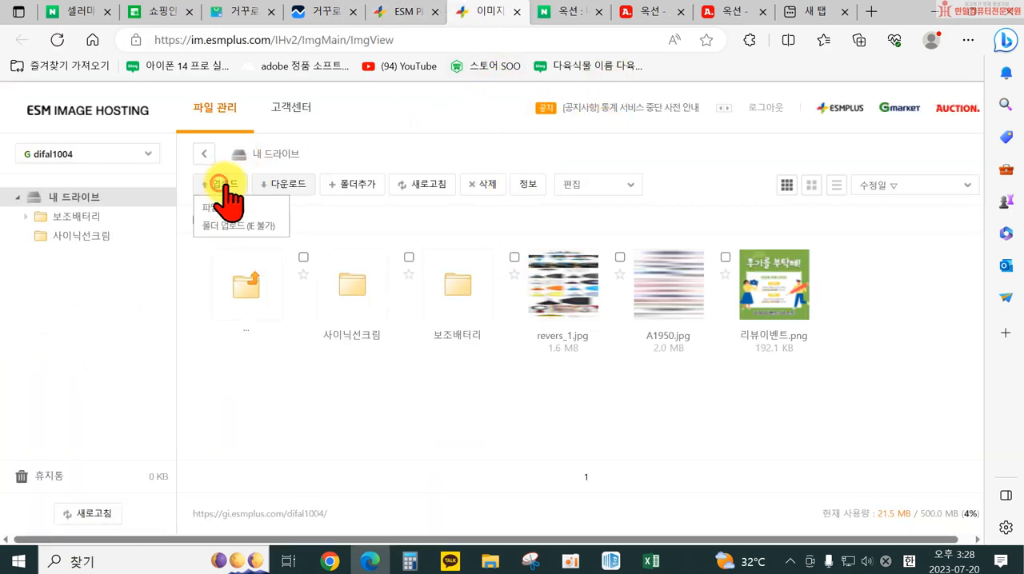
{"action": "left_click", "coordinate": [252, 210]}
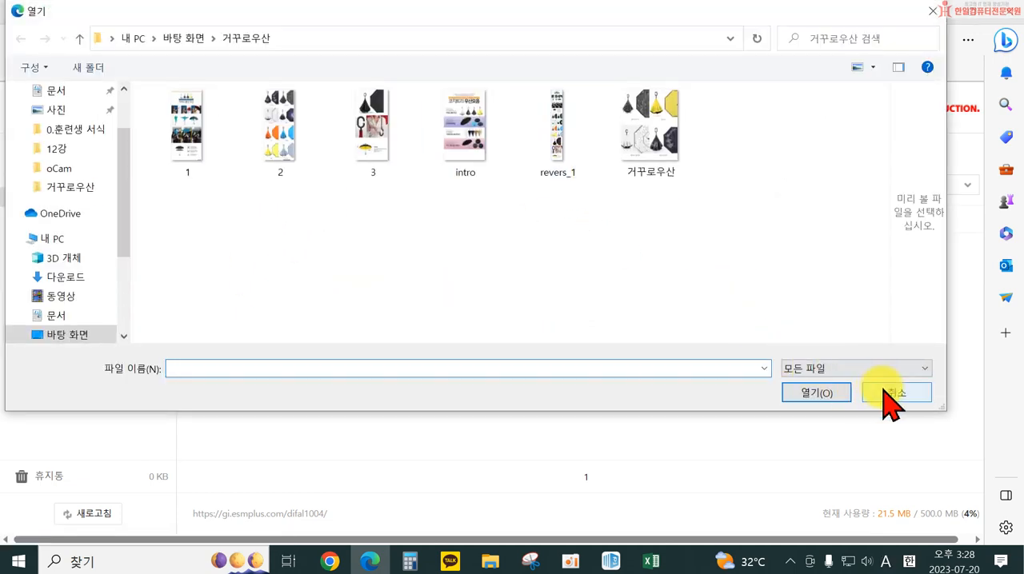
{"action": "left_click", "coordinate": [886, 392]}
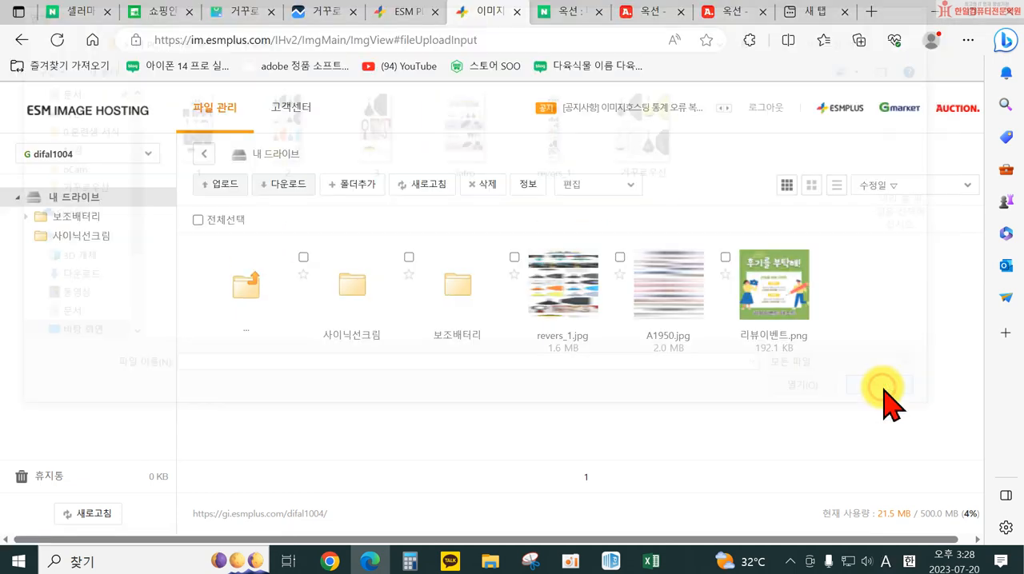
Copy the HTML tag of the hosted revers_1.jpg in 내 드라이브
{"action": "right_click", "coordinate": [560, 286]}
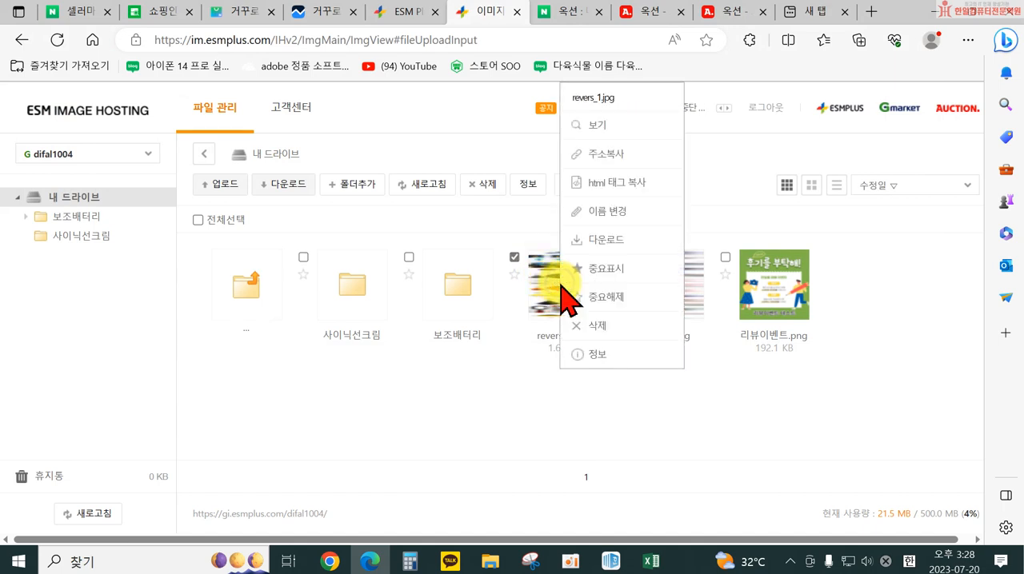
{"action": "left_click", "coordinate": [616, 186]}
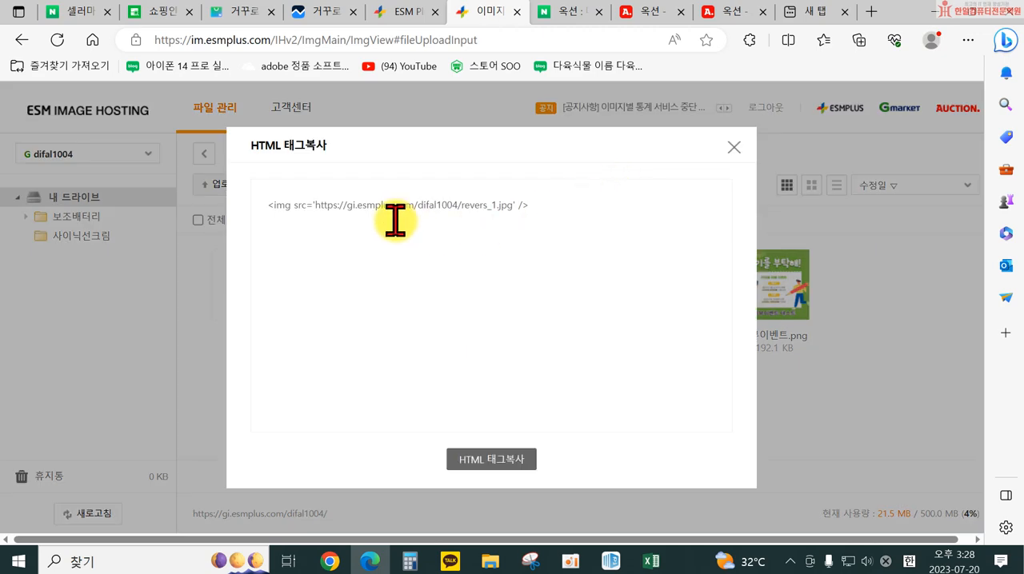
{"action": "left_click", "coordinate": [485, 462]}
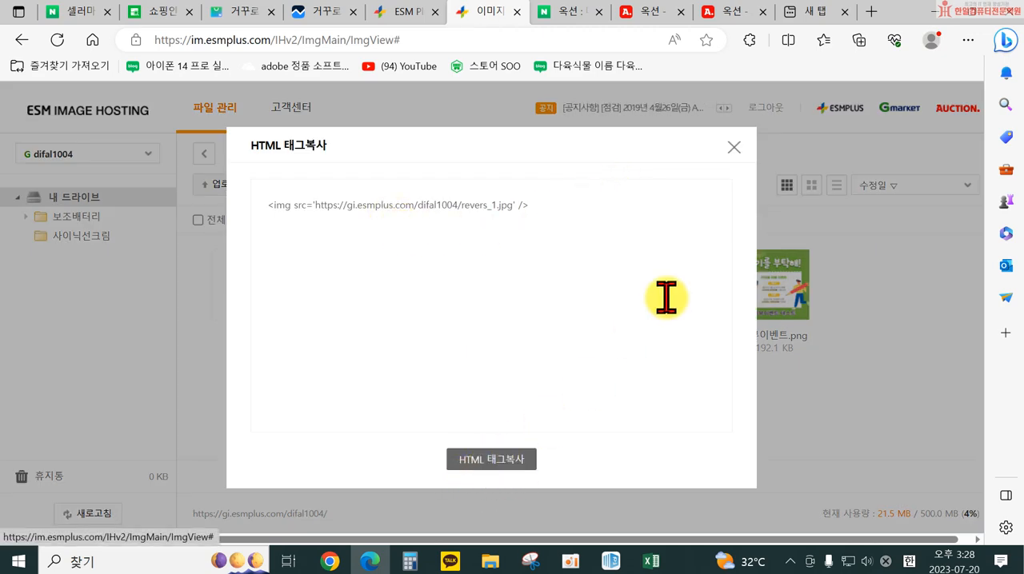
{"action": "left_click", "coordinate": [733, 147]}
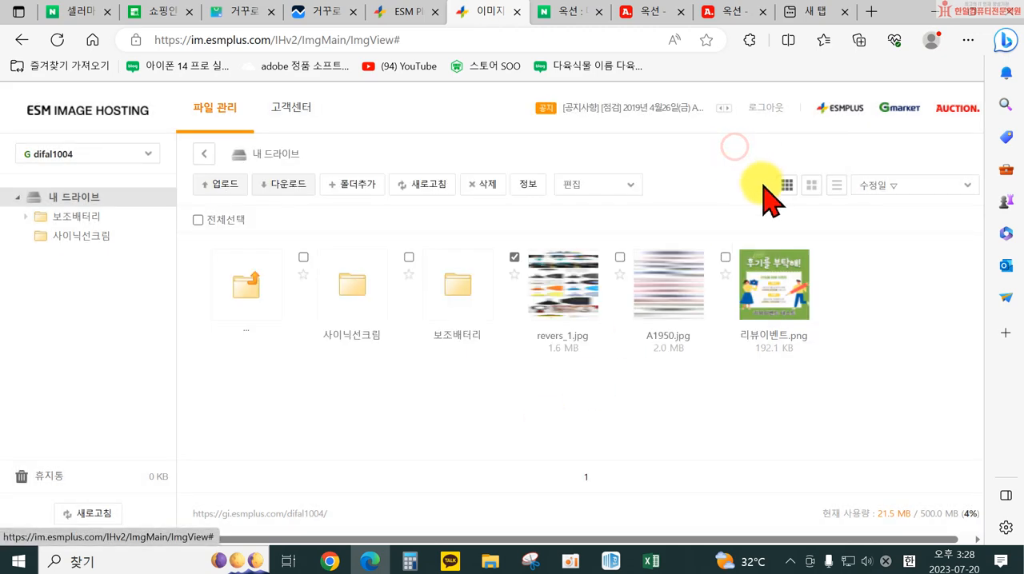
Return to the product registration page and paste the copied revers_1.jpg image tag into the 국문 HTML description
{"action": "left_click", "coordinate": [399, 11]}
{"action": "scroll", "coordinate": [544, 317], "scroll_direction": "down", "scroll_amount": 5}
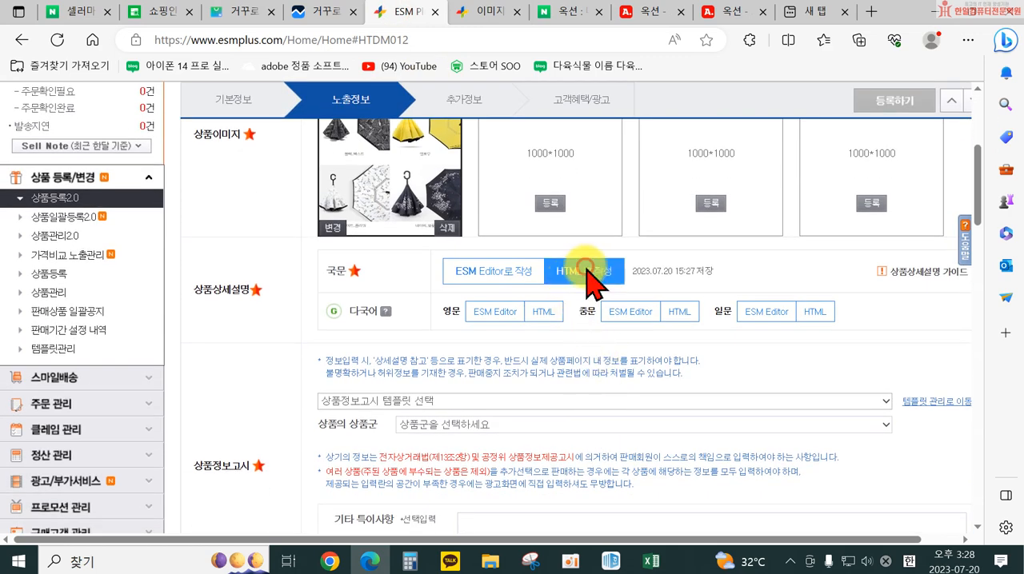
{"action": "left_click", "coordinate": [588, 272]}
{"action": "key", "text": "ctrl+v"}
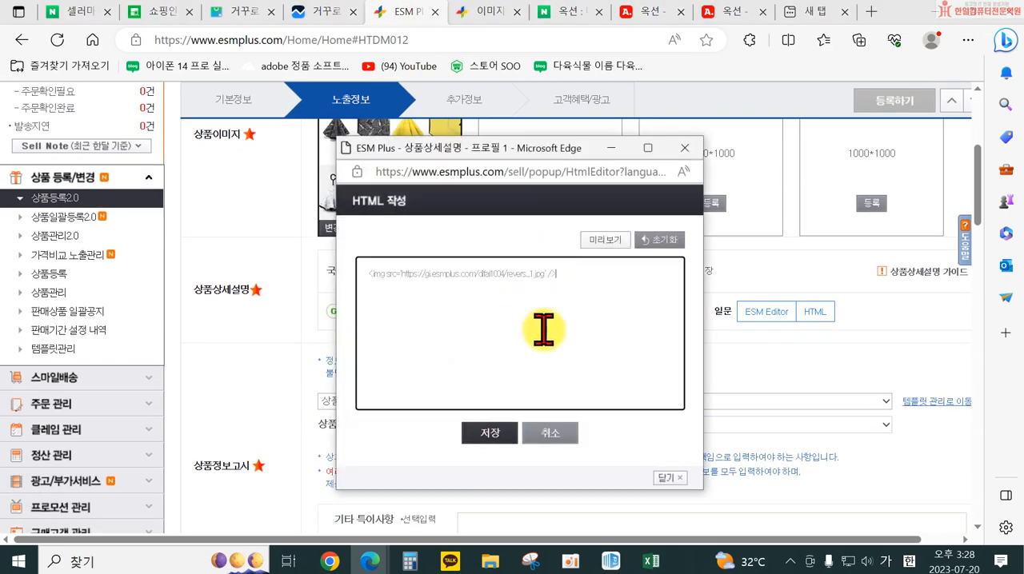
{"action": "left_click", "coordinate": [489, 434]}
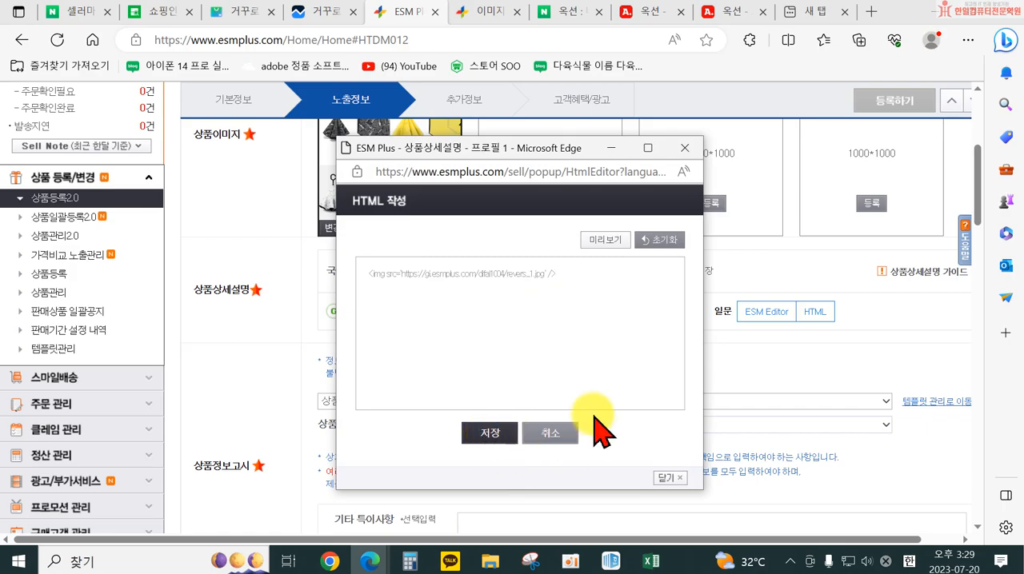
Preview the HTML description's umbrella images, close the preview and save the description
{"action": "left_click", "coordinate": [607, 240]}
{"action": "scroll", "coordinate": [668, 364], "scroll_direction": "down", "scroll_amount": 15}
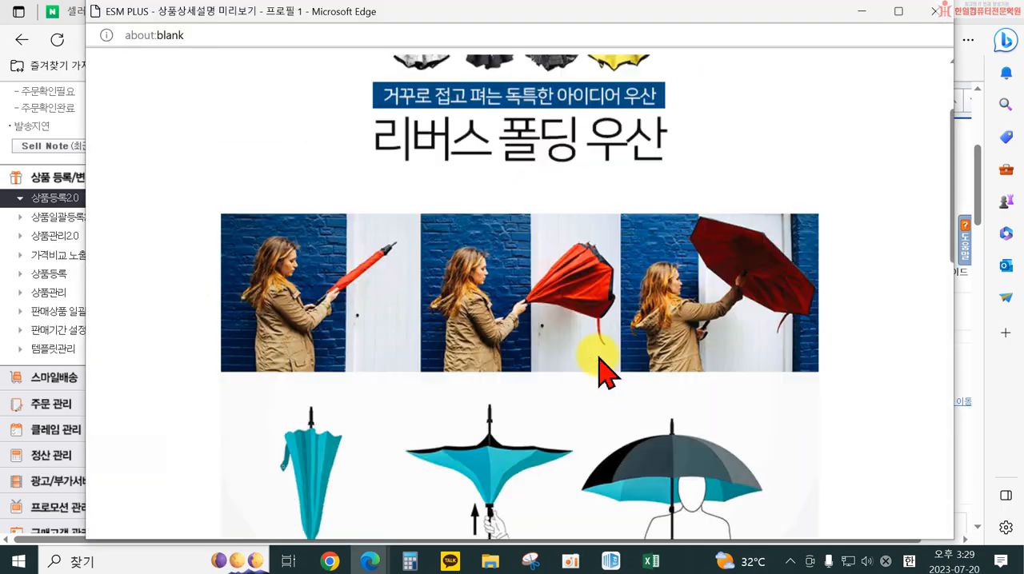
{"action": "scroll", "coordinate": [606, 369], "scroll_direction": "down", "scroll_amount": 15}
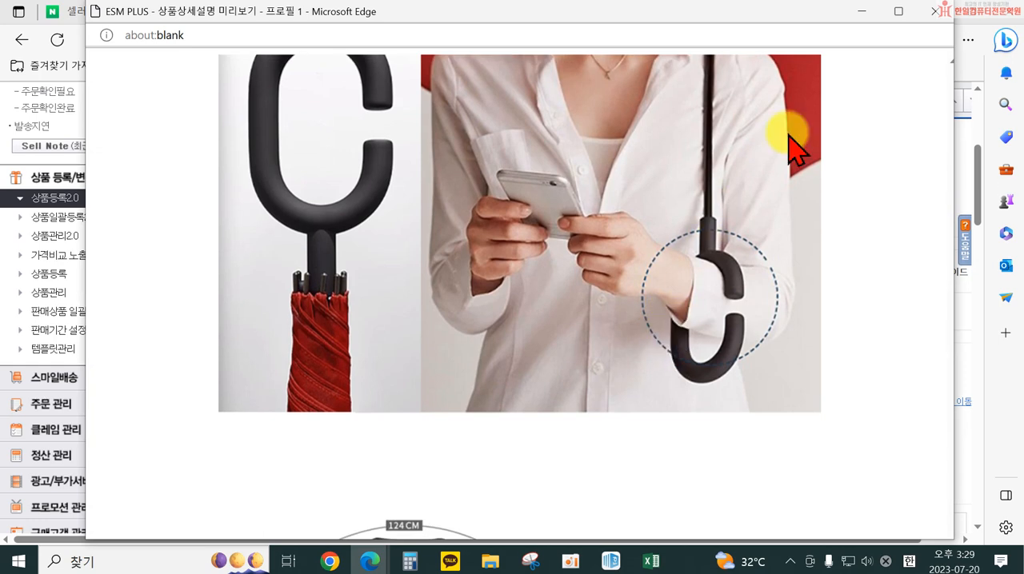
{"action": "left_click", "coordinate": [934, 11]}
{"action": "left_click", "coordinate": [491, 436]}
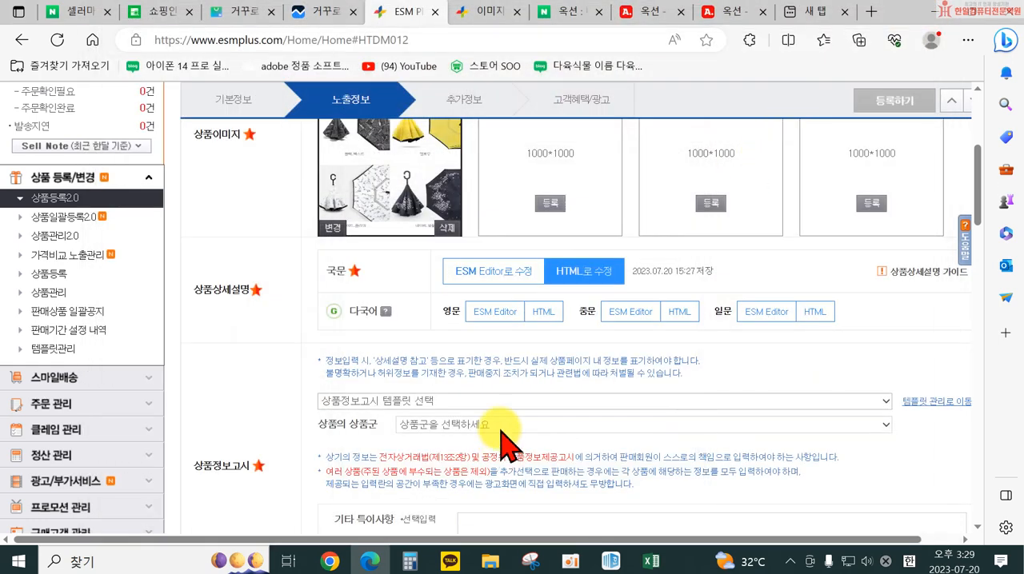
{"action": "scroll", "coordinate": [57, 496], "scroll_direction": "down", "scroll_amount": 1}
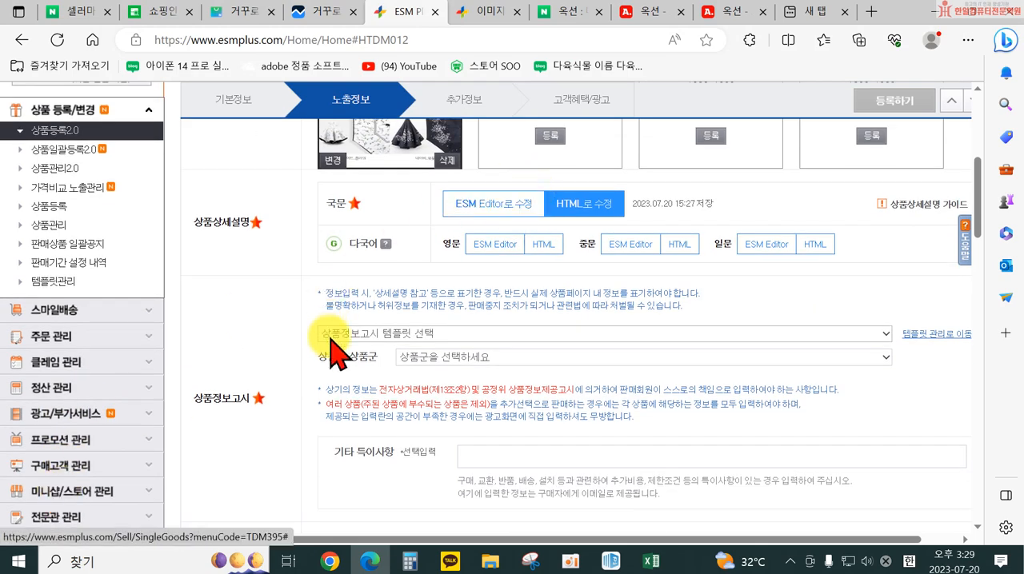
{"action": "scroll", "coordinate": [574, 288], "scroll_direction": "up", "scroll_amount": 1}
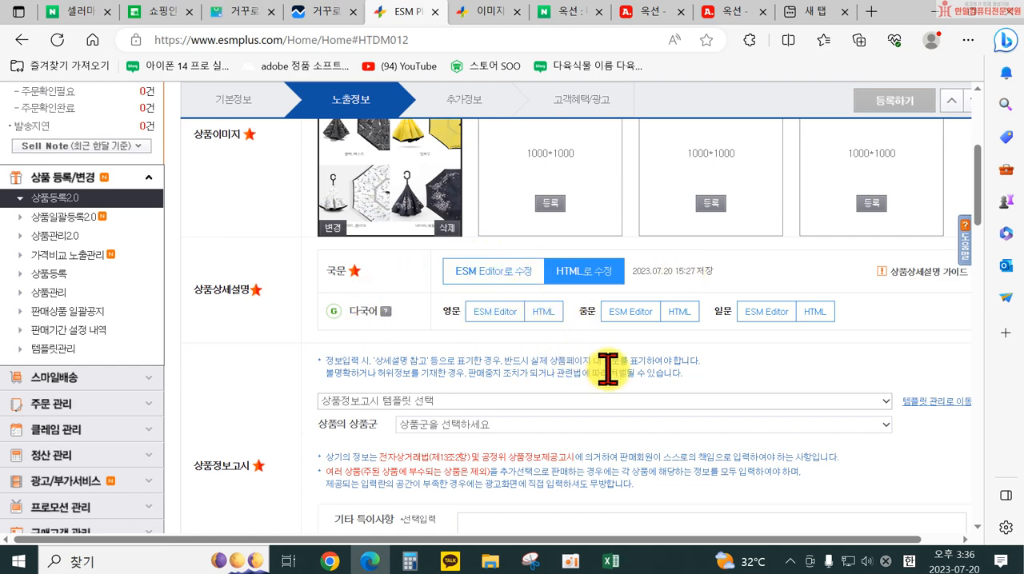
{"action": "scroll", "coordinate": [520, 368], "scroll_direction": "down", "scroll_amount": 2}
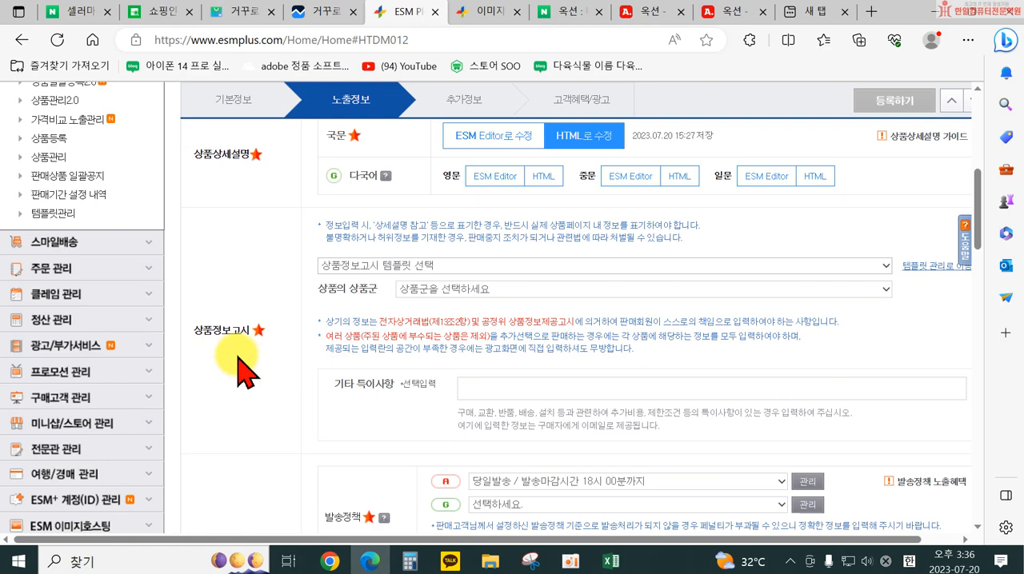
{"action": "scroll", "coordinate": [405, 348], "scroll_direction": "up", "scroll_amount": 1}
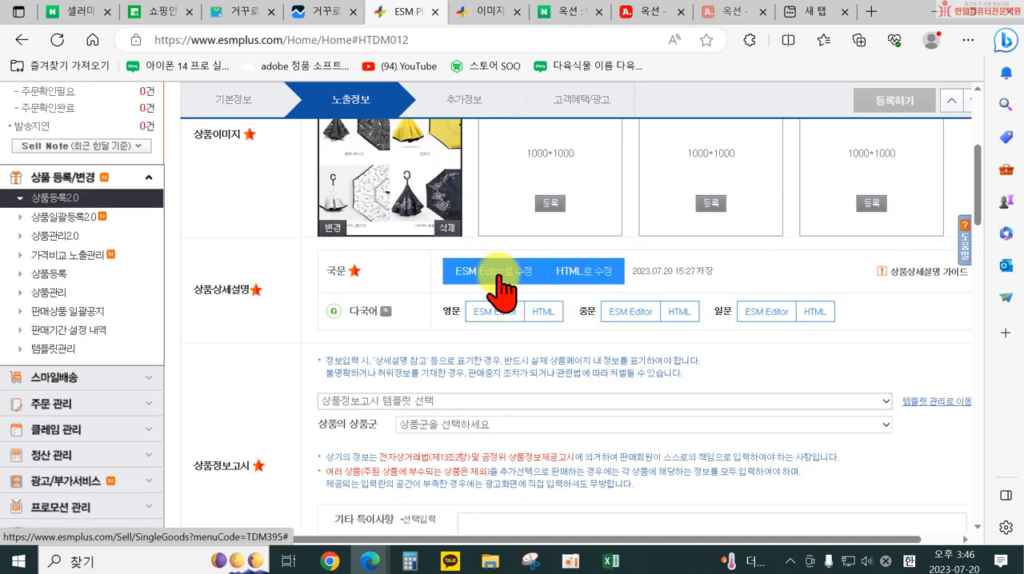
Convert the 국문 HTML description to ESM Editor format and dismiss the editor's introduction
{"action": "left_click", "coordinate": [499, 275]}
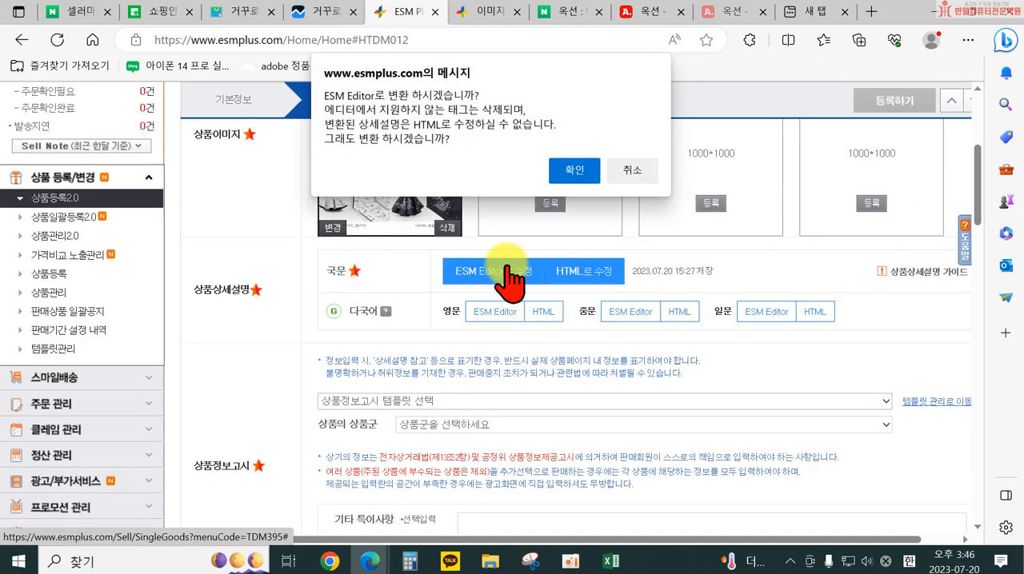
{"action": "left_click", "coordinate": [584, 171]}
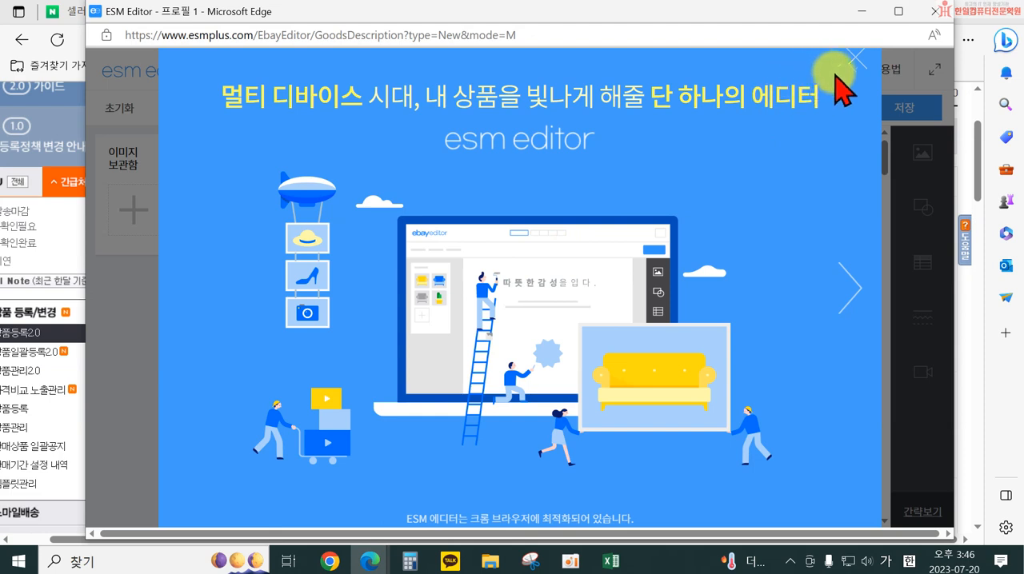
{"action": "left_click", "coordinate": [854, 58]}
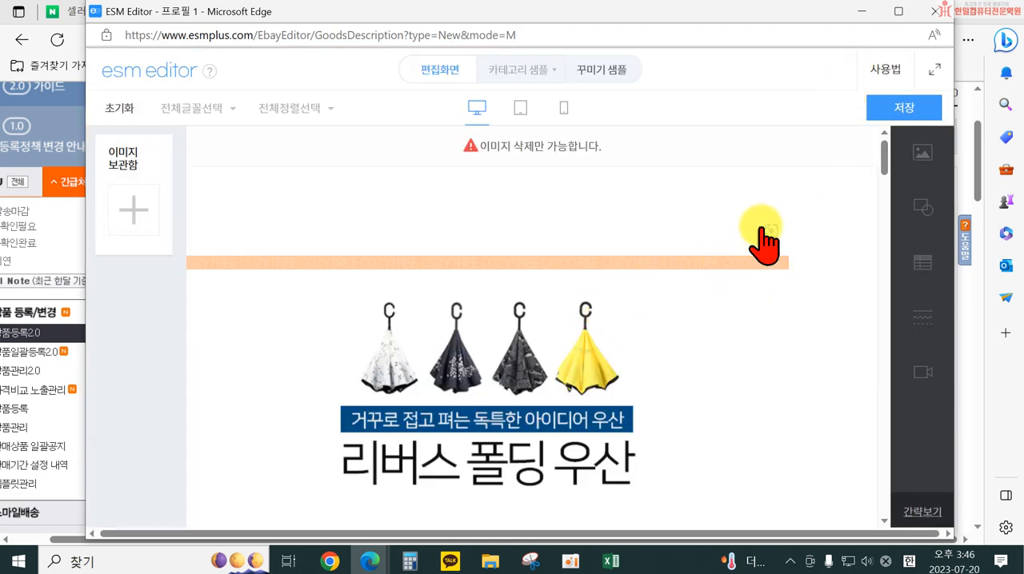
{"action": "scroll", "coordinate": [668, 296], "scroll_direction": "down", "scroll_amount": 2}
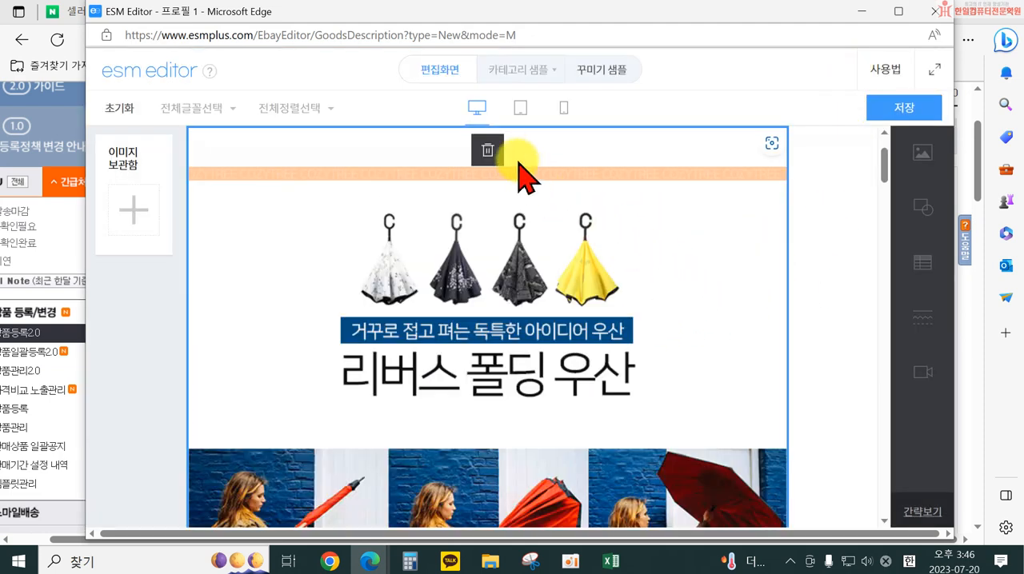
Delete the converted umbrella image and reset all editor content (초기화)
{"action": "left_click", "coordinate": [485, 151]}
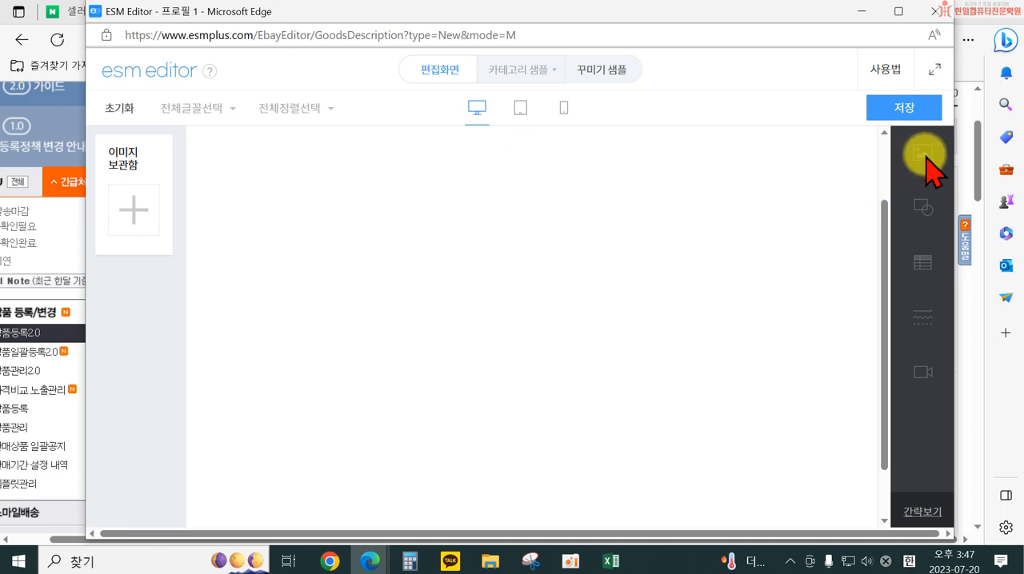
{"action": "left_click", "coordinate": [120, 109]}
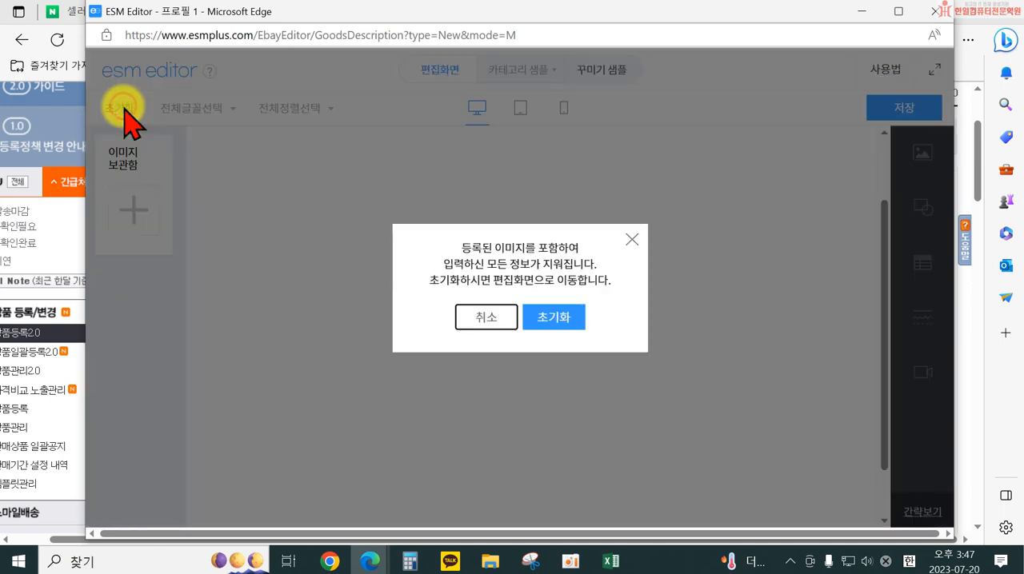
{"action": "left_click", "coordinate": [552, 316]}
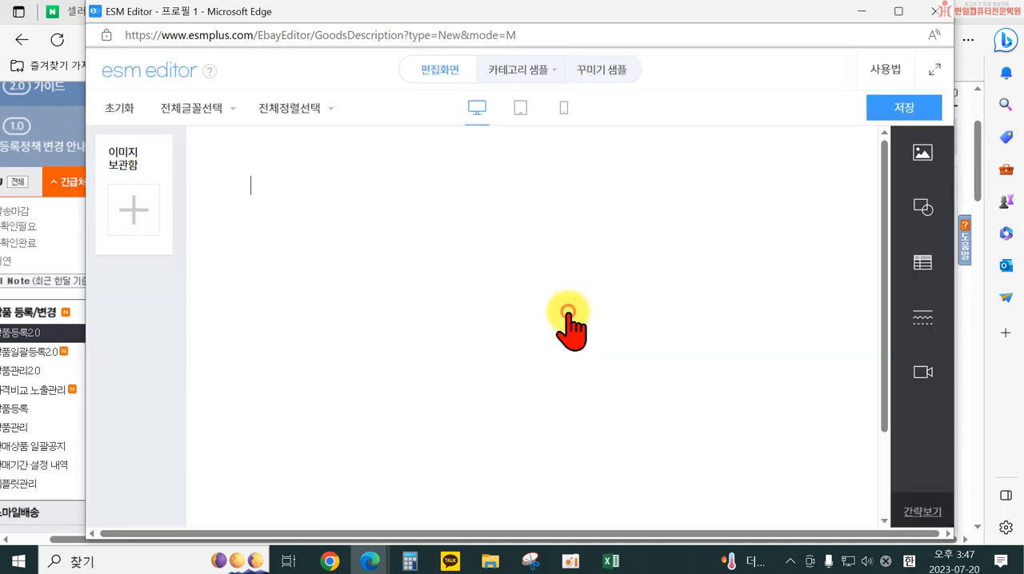
Insert images 1, 2 and 3 from the 거꾸로우산 folder on 내 PC into the detailed description
{"action": "left_click", "coordinate": [921, 160]}
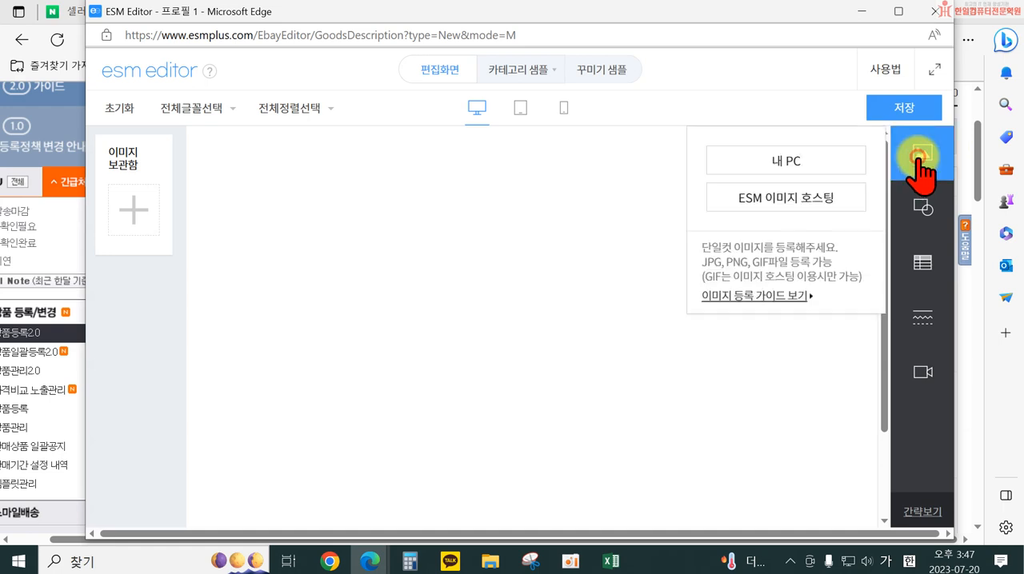
{"action": "left_click", "coordinate": [788, 161]}
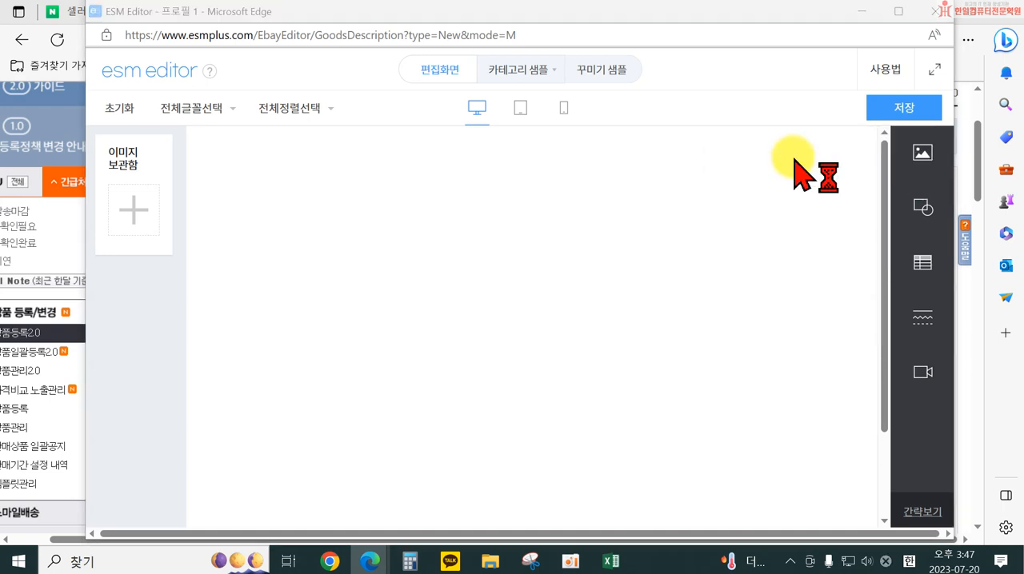
{"action": "left_click", "coordinate": [276, 156]}
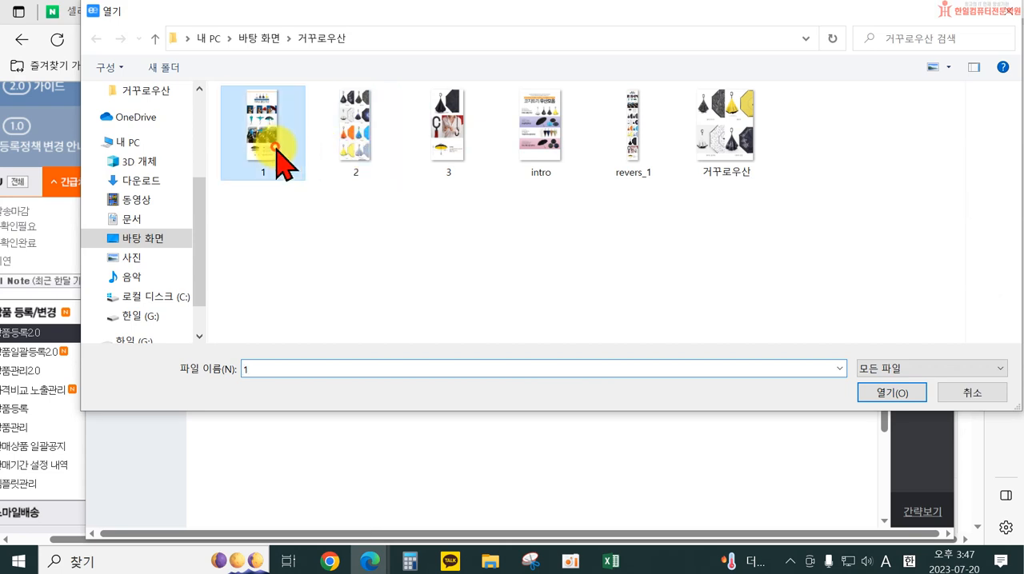
{"action": "left_click", "coordinate": [448, 148], "text": "shift"}
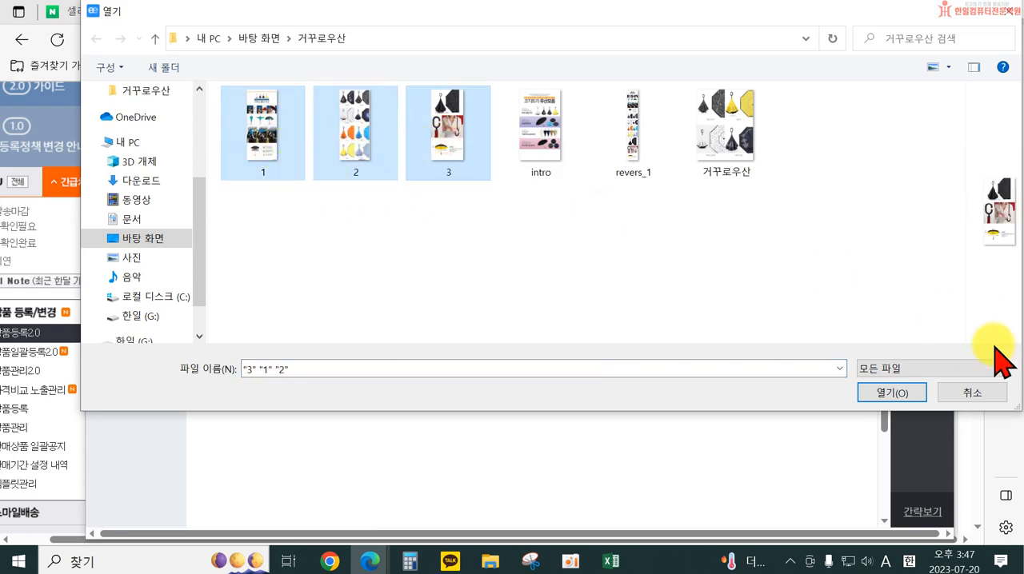
{"action": "left_click", "coordinate": [888, 393]}
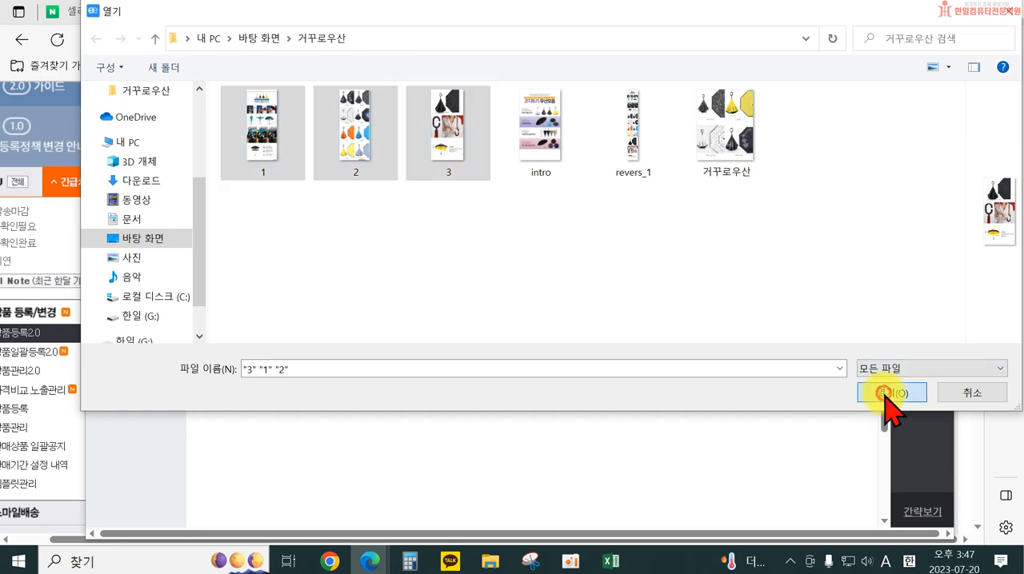
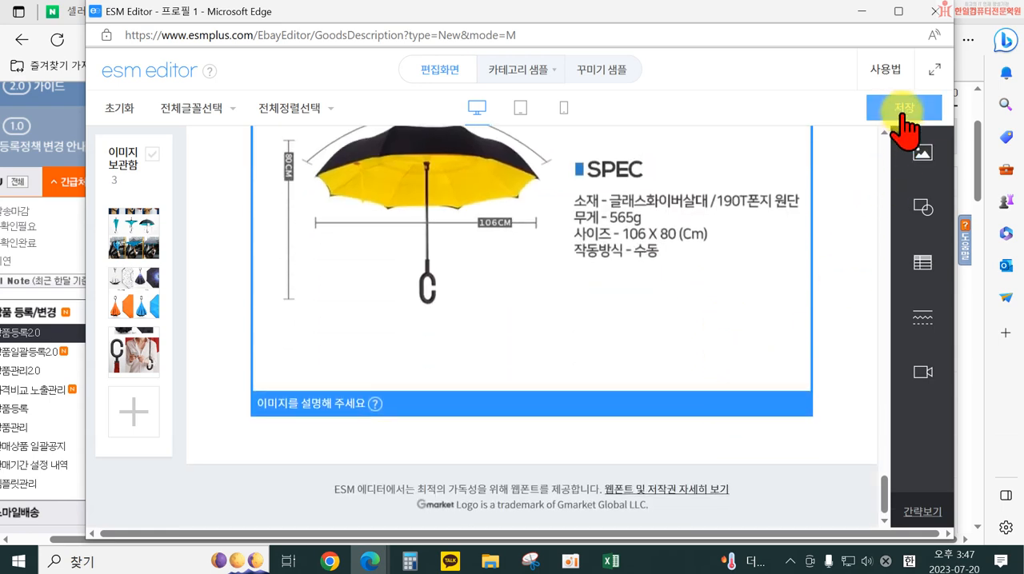
Look at the 카테고리 샘플 choices and the 꾸미기 샘플 designs, and close the sample window
{"action": "scroll", "coordinate": [589, 313], "scroll_direction": "up", "scroll_amount": 15}
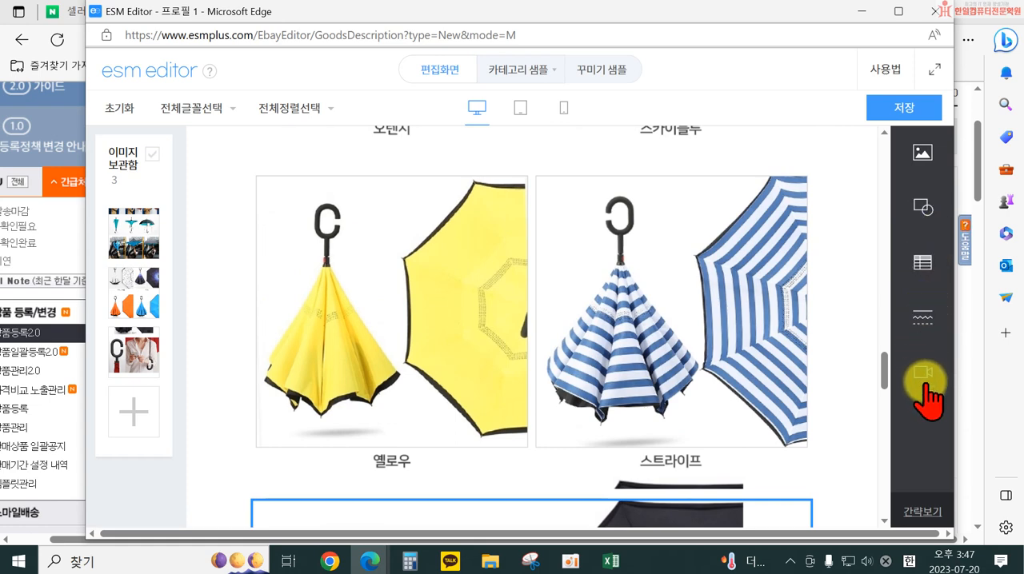
{"action": "scroll", "coordinate": [667, 285], "scroll_direction": "up", "scroll_amount": 7}
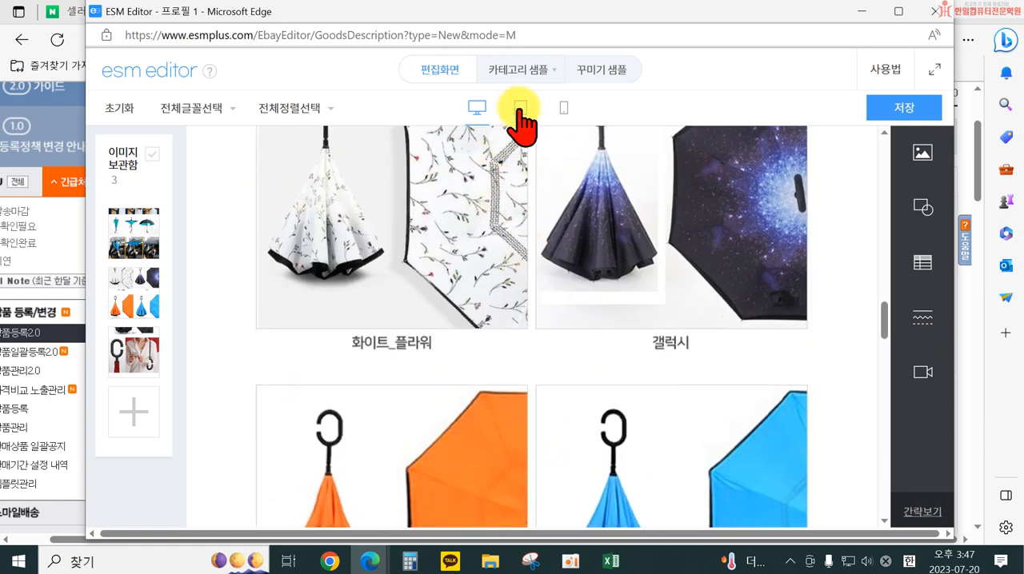
{"action": "left_click", "coordinate": [516, 75]}
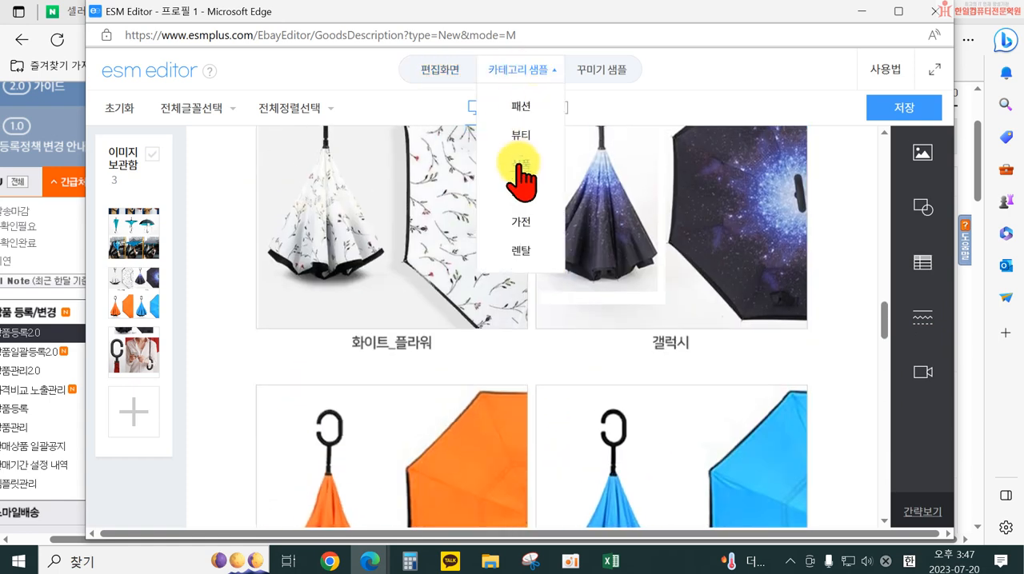
{"action": "left_click", "coordinate": [600, 70]}
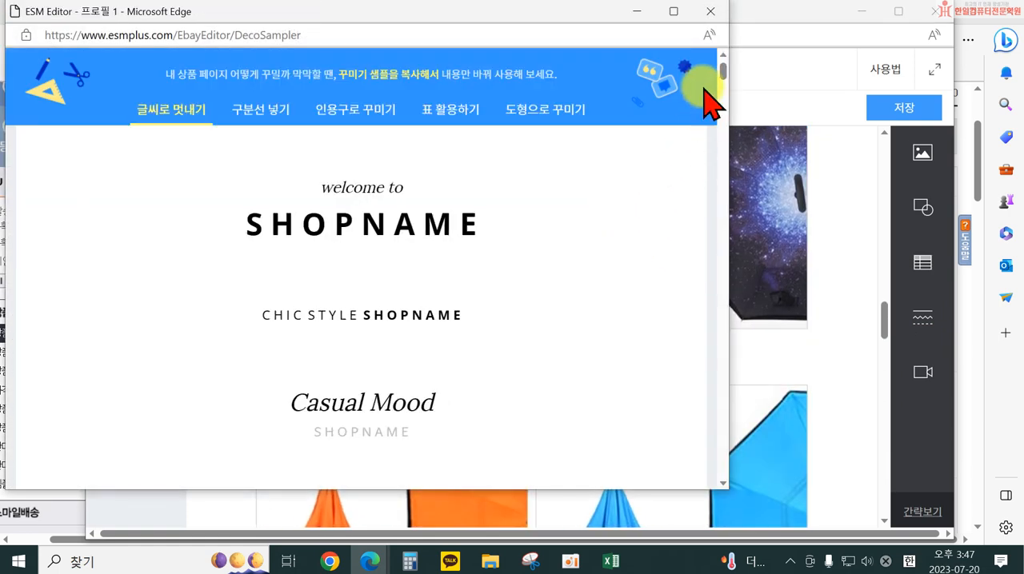
{"action": "left_click", "coordinate": [717, 15]}
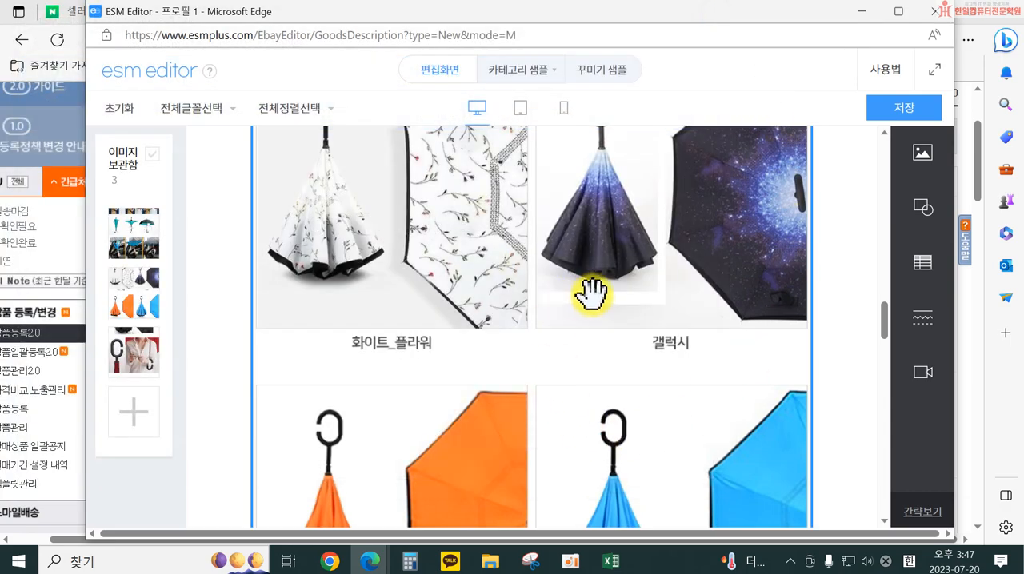
Save the 국문 detailed description and close the editor window
{"action": "scroll", "coordinate": [647, 224], "scroll_direction": "up", "scroll_amount": 6}
{"action": "scroll", "coordinate": [570, 319], "scroll_direction": "up", "scroll_amount": 5}
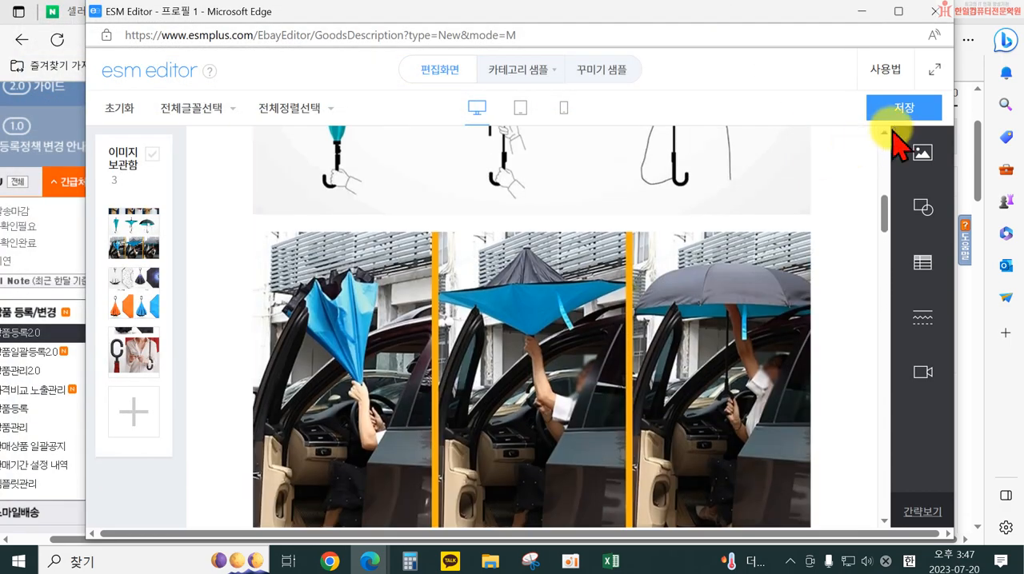
{"action": "left_click", "coordinate": [901, 115]}
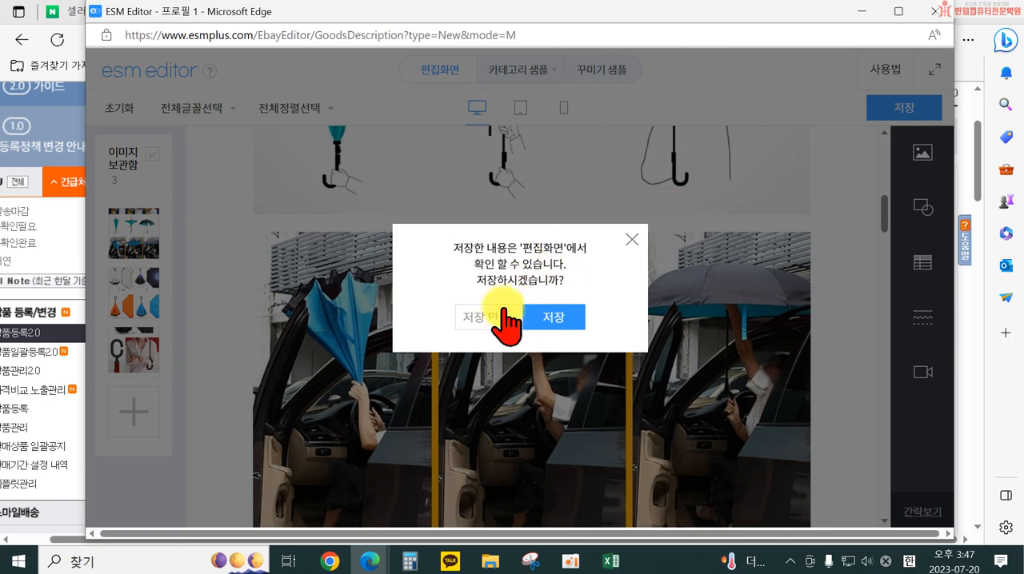
{"action": "left_click", "coordinate": [549, 379]}
{"action": "left_click", "coordinate": [592, 121]}
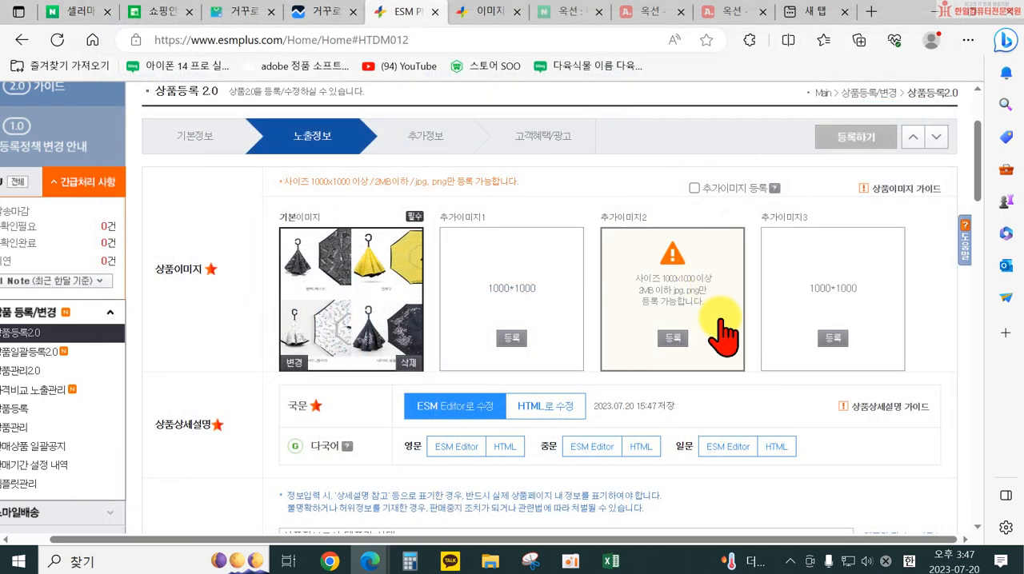
Reopen the saved 국문 detailed description in ESM Editor and dismiss the introduction
{"action": "scroll", "coordinate": [674, 316], "scroll_direction": "down", "scroll_amount": 1}
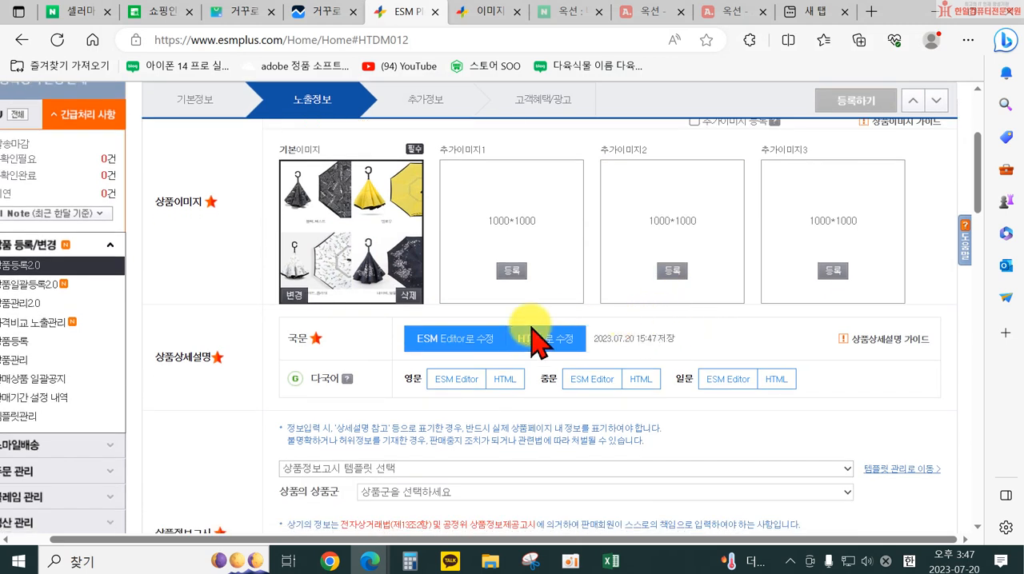
{"action": "scroll", "coordinate": [467, 346], "scroll_direction": "down", "scroll_amount": 1}
{"action": "scroll", "coordinate": [462, 343], "scroll_direction": "down", "scroll_amount": 12}
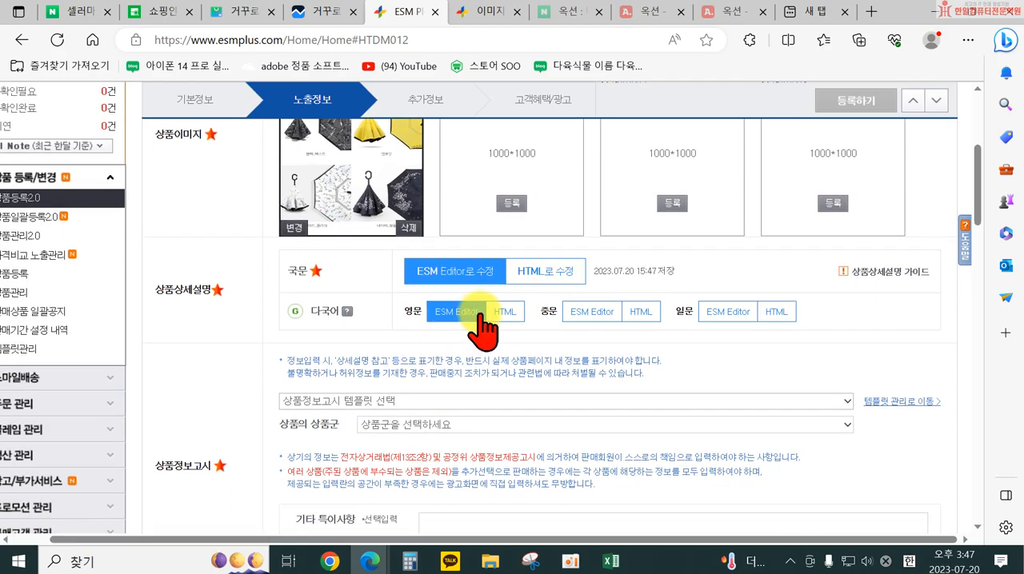
{"action": "scroll", "coordinate": [635, 409], "scroll_direction": "down", "scroll_amount": 1}
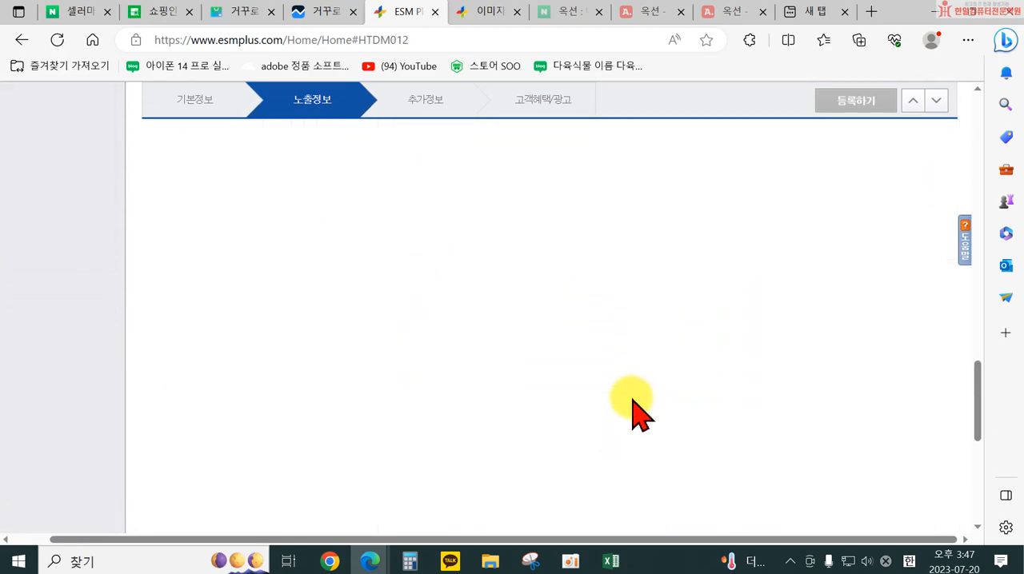
{"action": "scroll", "coordinate": [564, 412], "scroll_direction": "up", "scroll_amount": 10}
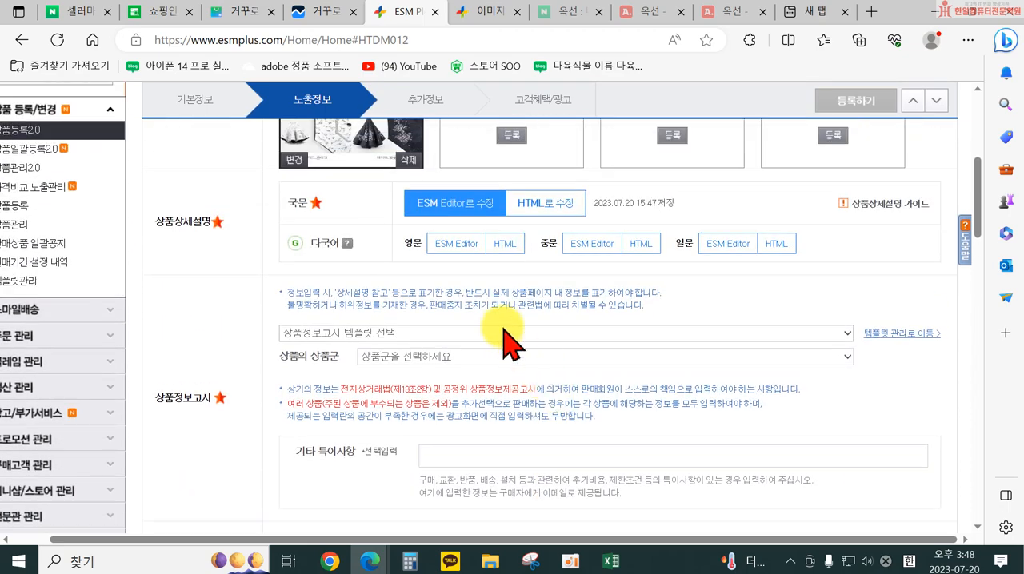
{"action": "left_click", "coordinate": [460, 211]}
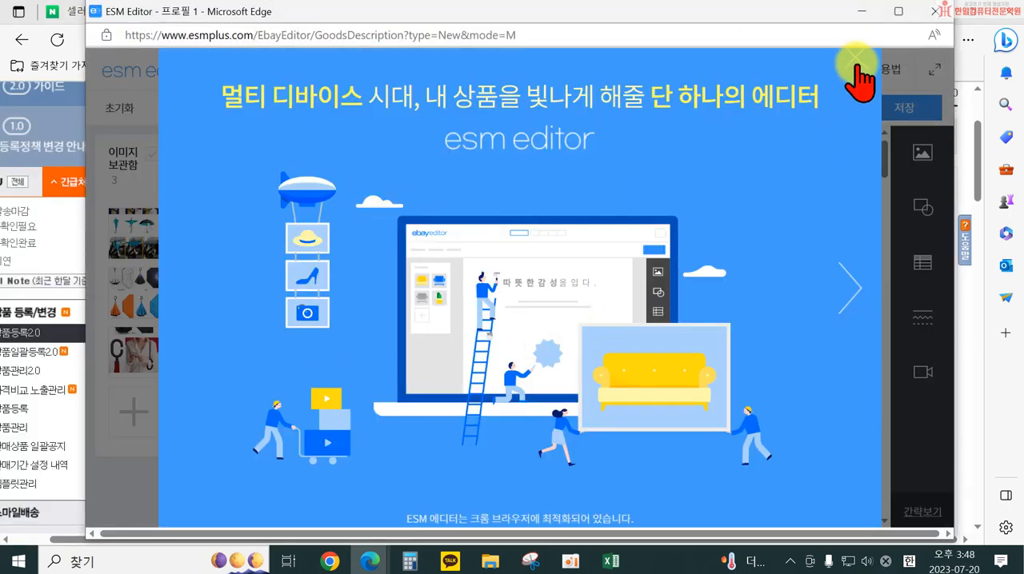
{"action": "left_click", "coordinate": [855, 60]}
Check the umbrella description in the tablet and mobile layouts and return to the desktop layout
{"action": "scroll", "coordinate": [661, 252], "scroll_direction": "down", "scroll_amount": 10}
{"action": "scroll", "coordinate": [596, 284], "scroll_direction": "down", "scroll_amount": 15}
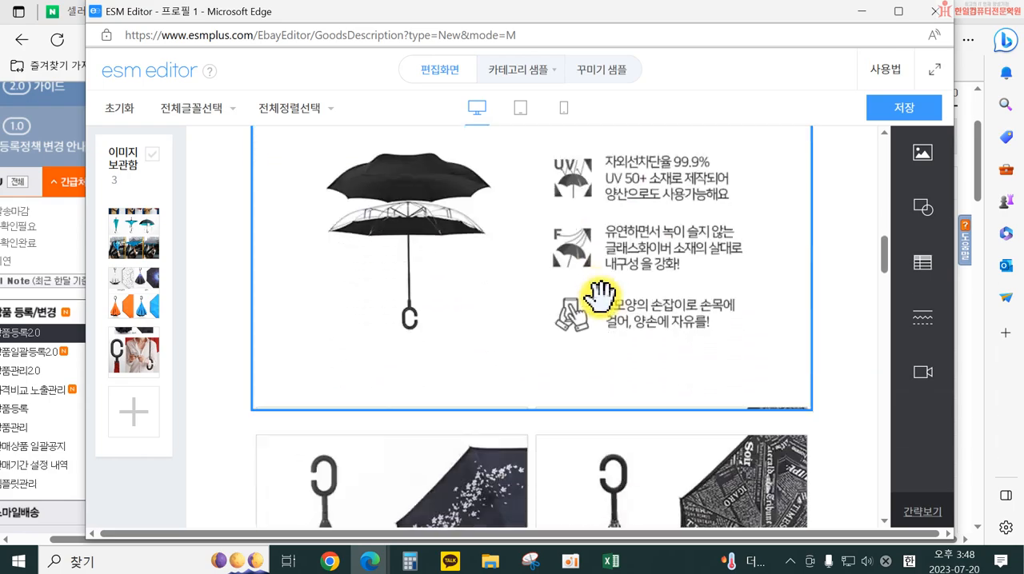
{"action": "scroll", "coordinate": [607, 308], "scroll_direction": "down", "scroll_amount": 15}
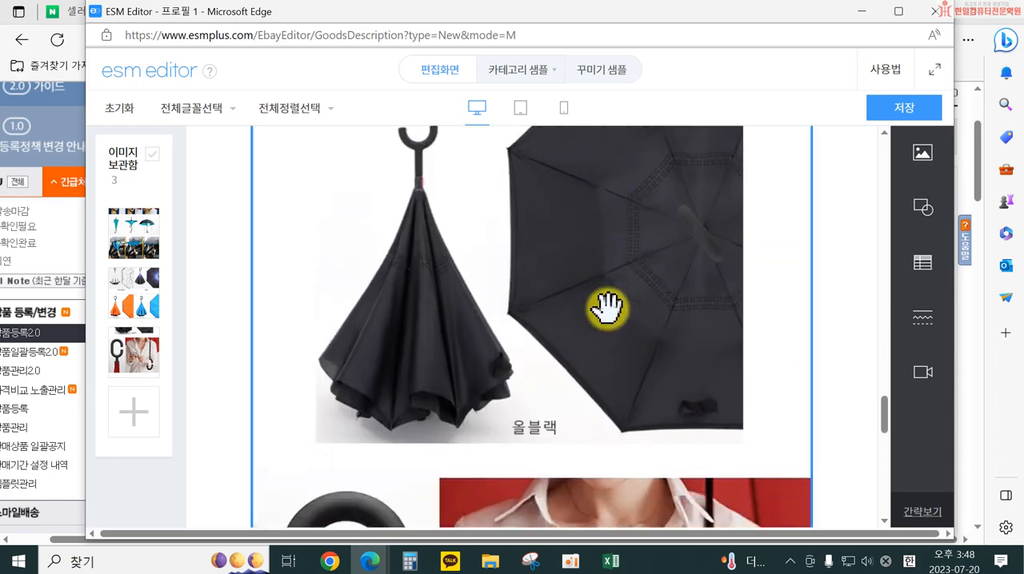
{"action": "left_click", "coordinate": [520, 108]}
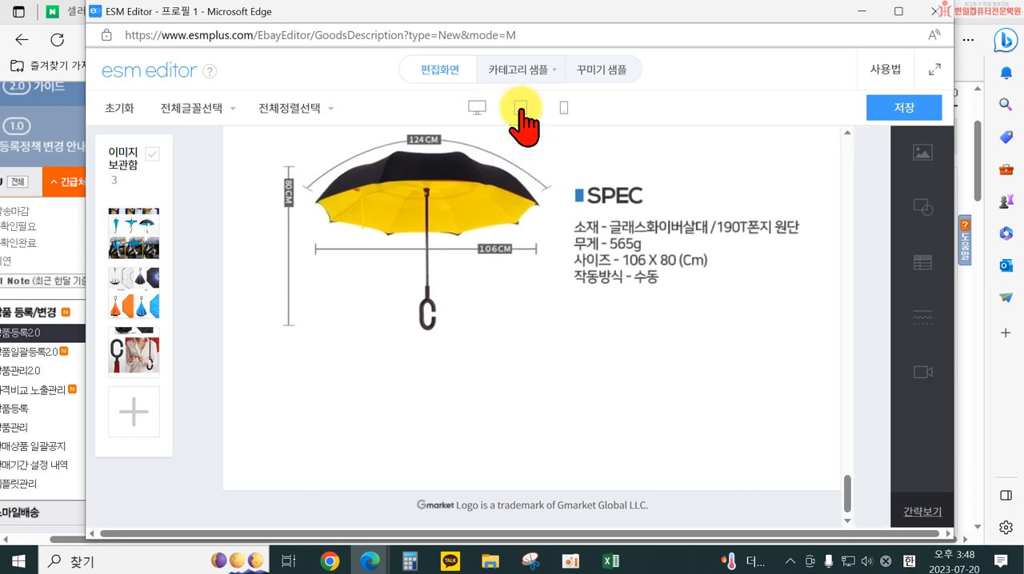
{"action": "left_click", "coordinate": [565, 109]}
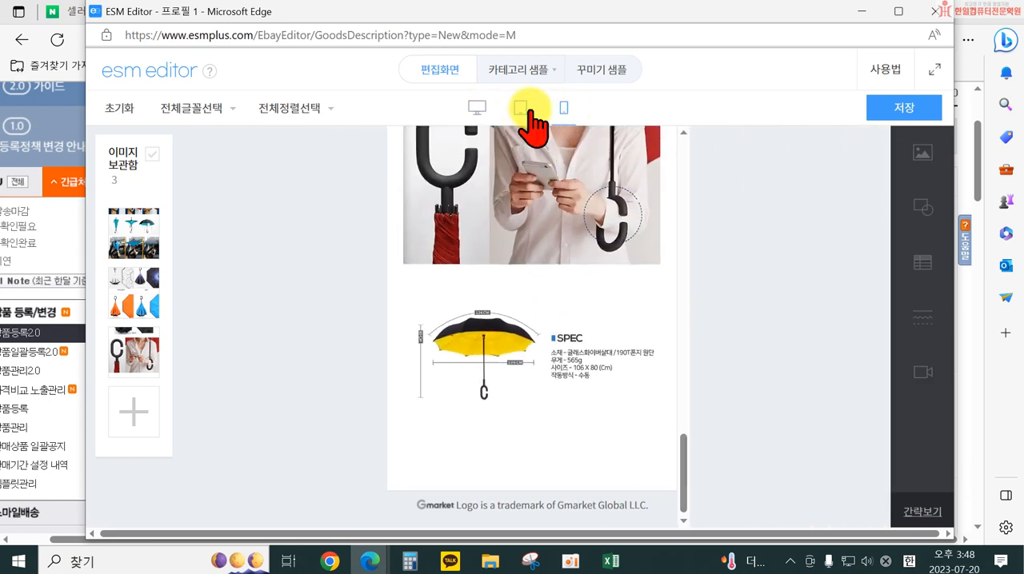
{"action": "left_click", "coordinate": [476, 110]}
Examine the detailed description in the desktop layout, especially the join between the first and second umbrella images
{"action": "scroll", "coordinate": [705, 311], "scroll_direction": "up", "scroll_amount": 5}
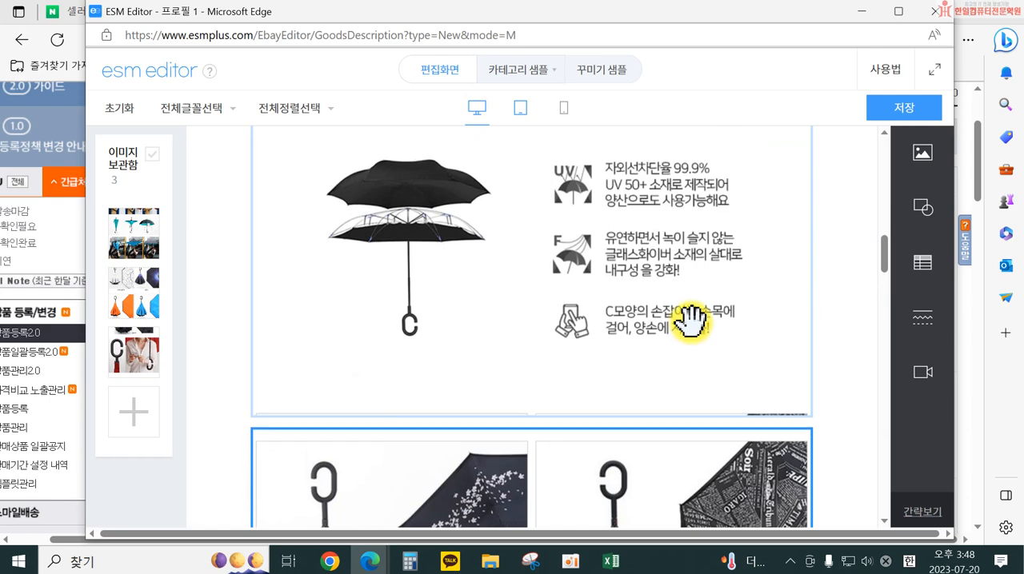
{"action": "scroll", "coordinate": [714, 432], "scroll_direction": "down", "scroll_amount": 4}
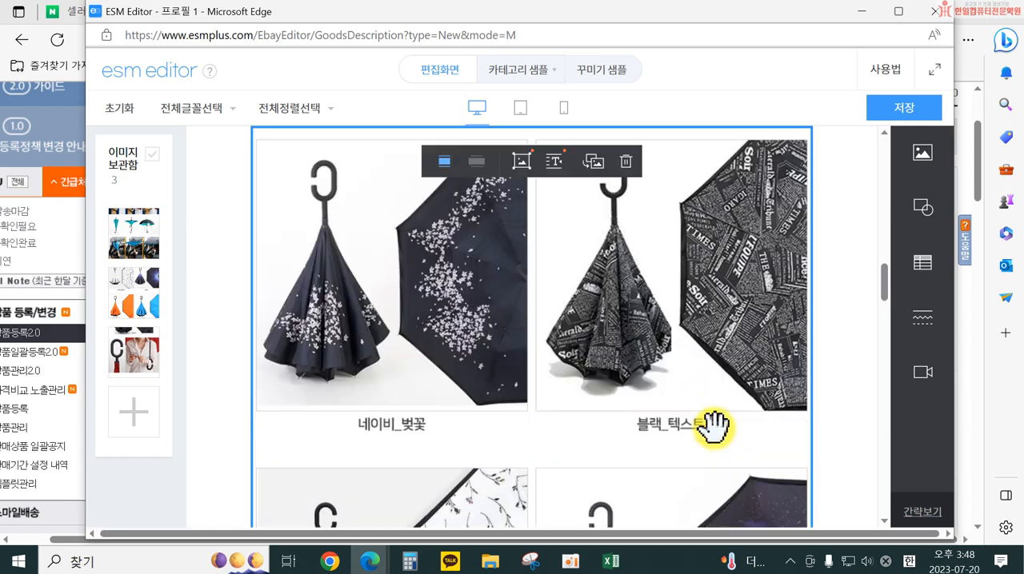
{"action": "scroll", "coordinate": [712, 422], "scroll_direction": "up", "scroll_amount": 3}
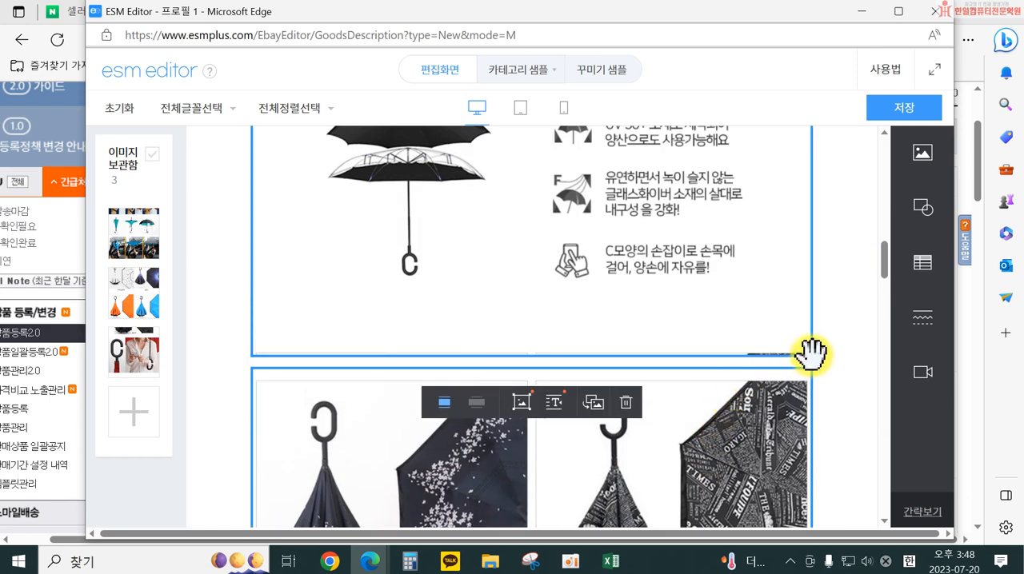
{"action": "scroll", "coordinate": [817, 362], "scroll_direction": "down", "scroll_amount": 3}
{"action": "scroll", "coordinate": [722, 240], "scroll_direction": "up", "scroll_amount": 10}
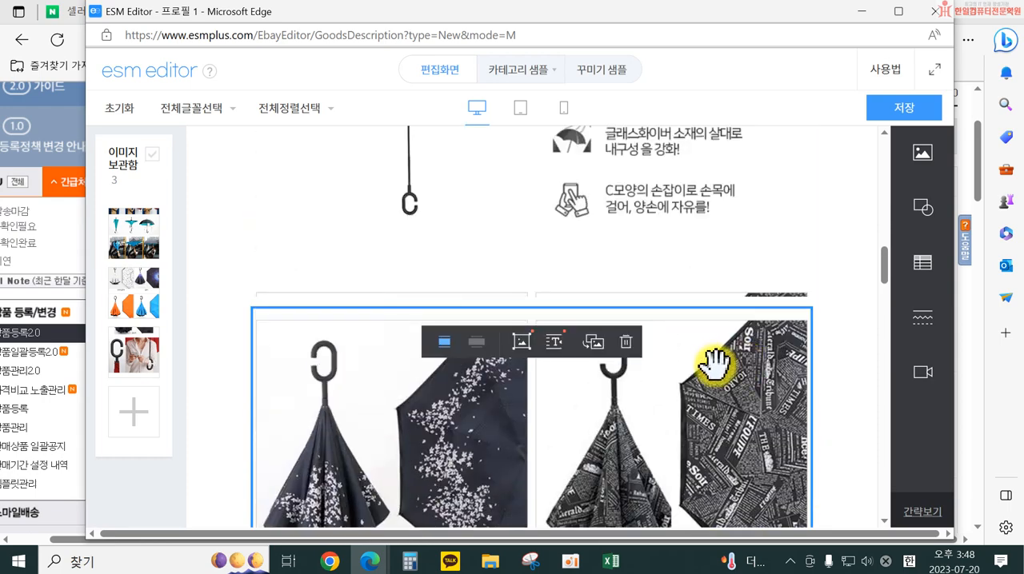
{"action": "scroll", "coordinate": [672, 358], "scroll_direction": "up", "scroll_amount": 5}
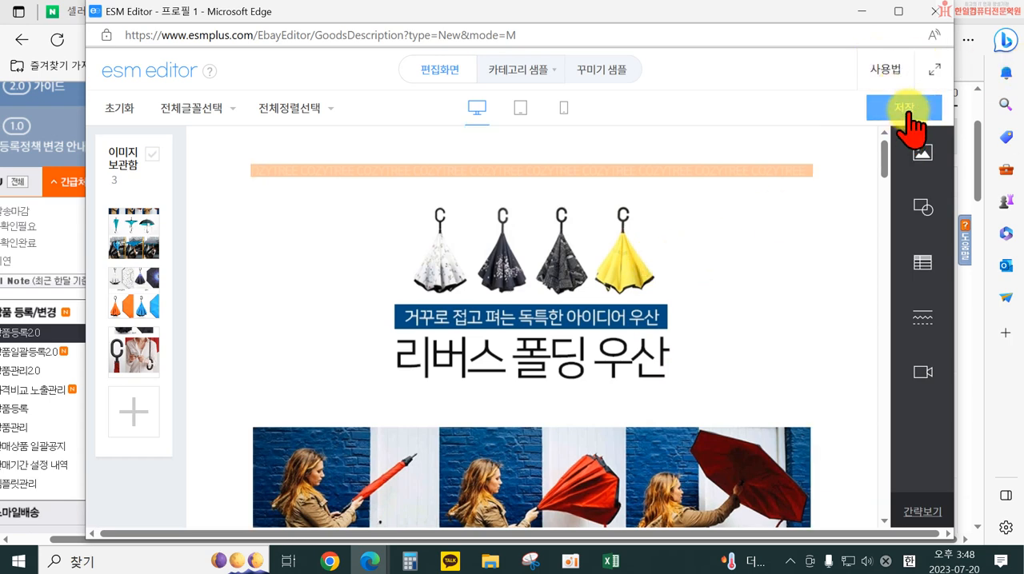
{"action": "scroll", "coordinate": [696, 240], "scroll_direction": "down", "scroll_amount": 10}
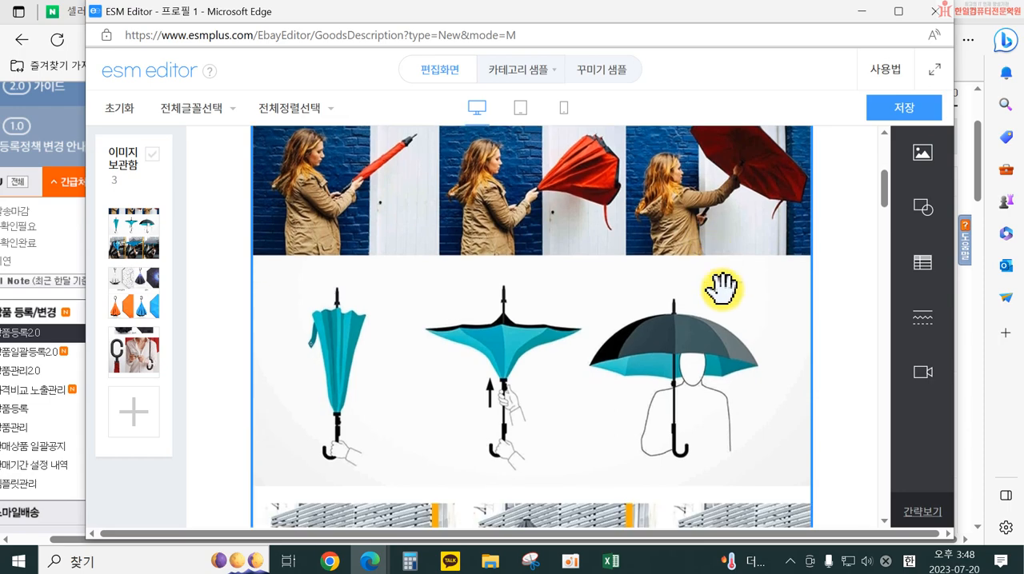
{"action": "scroll", "coordinate": [785, 366], "scroll_direction": "down", "scroll_amount": 4}
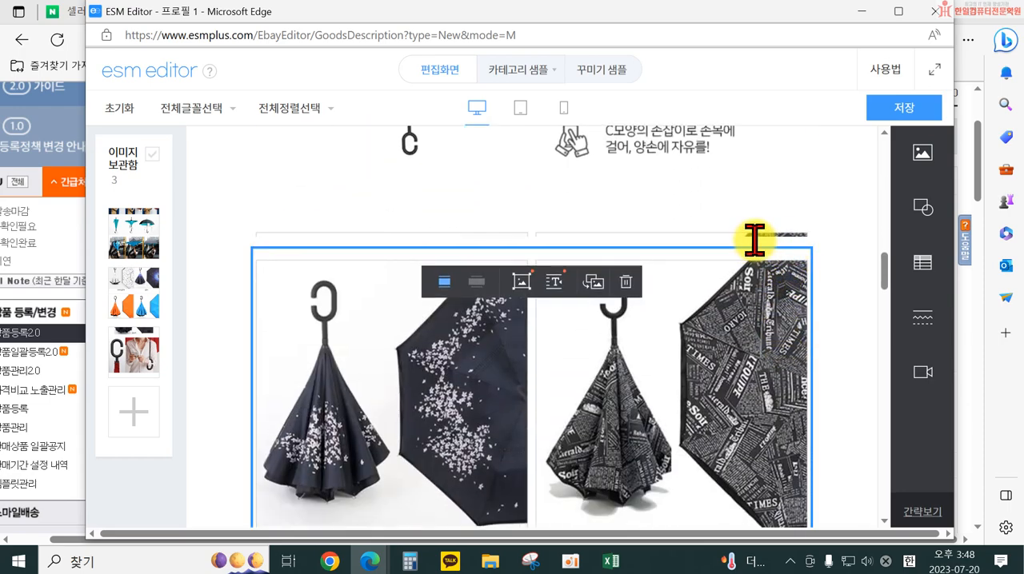
Save the reviewed umbrella description again and close the ESM Editor
{"action": "left_click", "coordinate": [908, 112]}
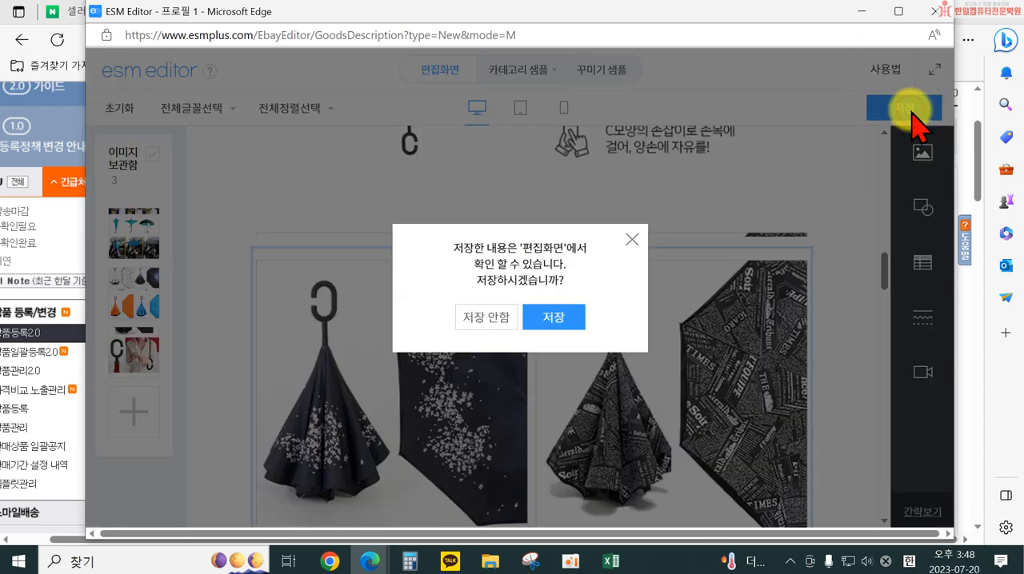
{"action": "left_click", "coordinate": [547, 316]}
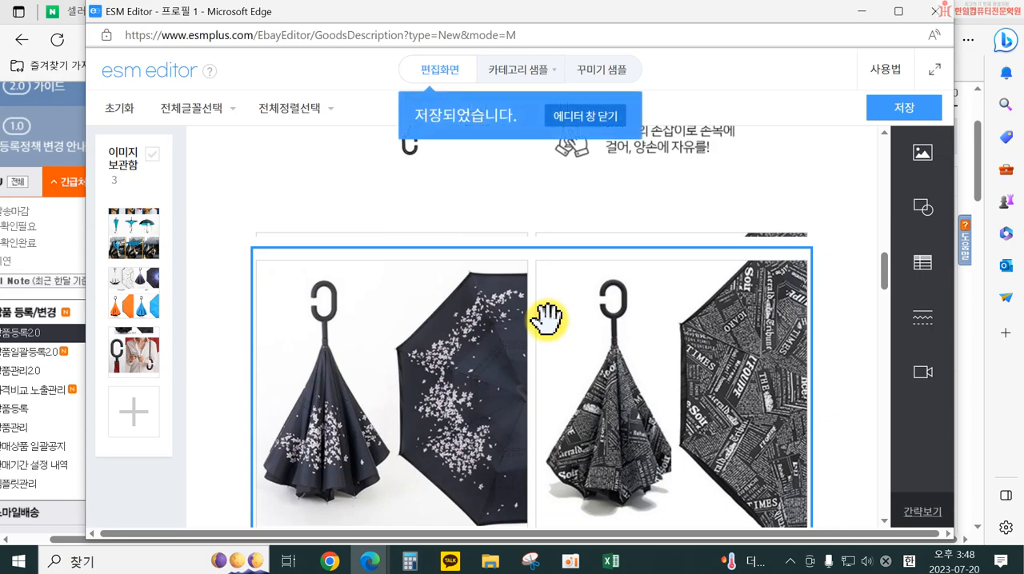
{"action": "left_click", "coordinate": [577, 128]}
Look through the 상품정보고시 and 배송정보 sections of the 노출정보 form
{"action": "scroll", "coordinate": [622, 388], "scroll_direction": "down", "scroll_amount": 10}
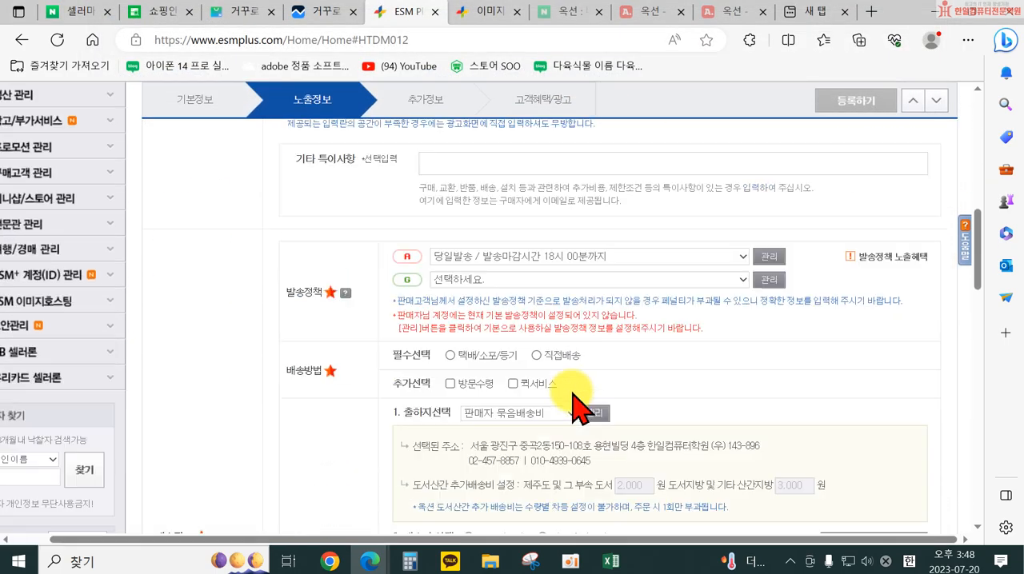
{"action": "scroll", "coordinate": [577, 392], "scroll_direction": "down", "scroll_amount": 2}
{"action": "scroll", "coordinate": [542, 327], "scroll_direction": "up", "scroll_amount": 2}
{"action": "scroll", "coordinate": [463, 280], "scroll_direction": "up", "scroll_amount": 4}
{"action": "scroll", "coordinate": [652, 316], "scroll_direction": "up", "scroll_amount": 4}
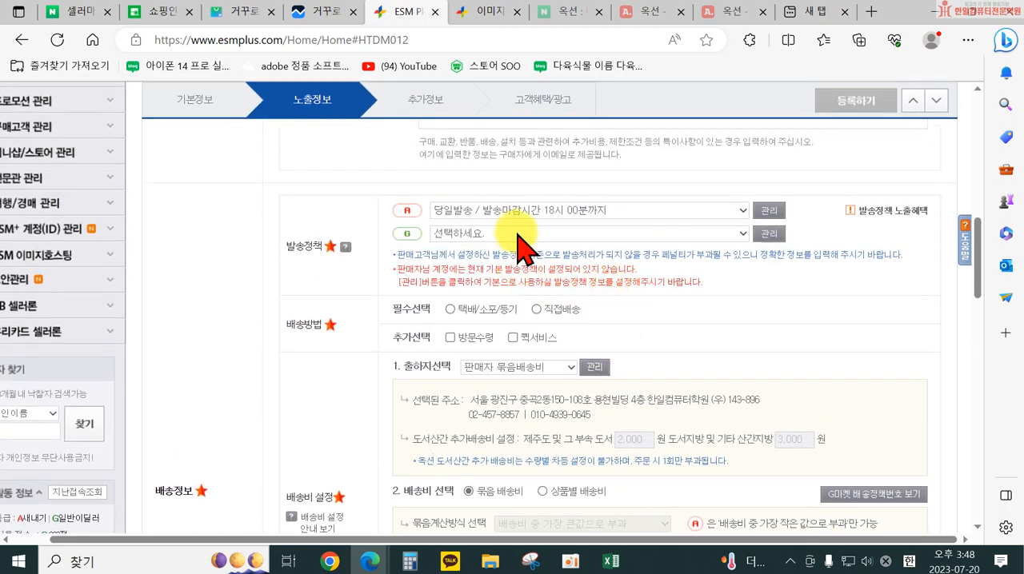
{"action": "scroll", "coordinate": [542, 274], "scroll_direction": "up", "scroll_amount": 3}
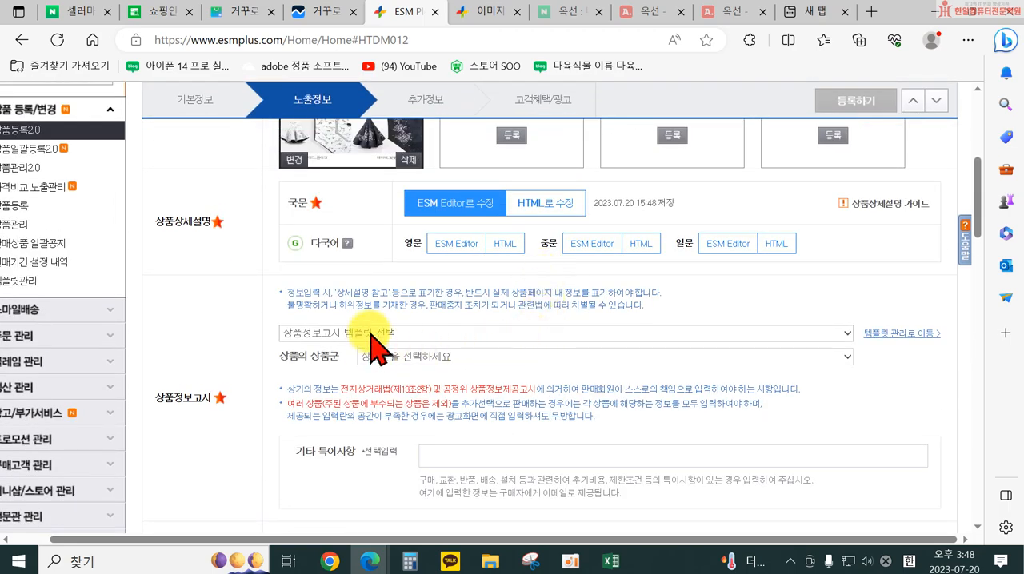
{"action": "scroll", "coordinate": [400, 368], "scroll_direction": "down", "scroll_amount": 2}
{"action": "scroll", "coordinate": [422, 323], "scroll_direction": "down", "scroll_amount": 4}
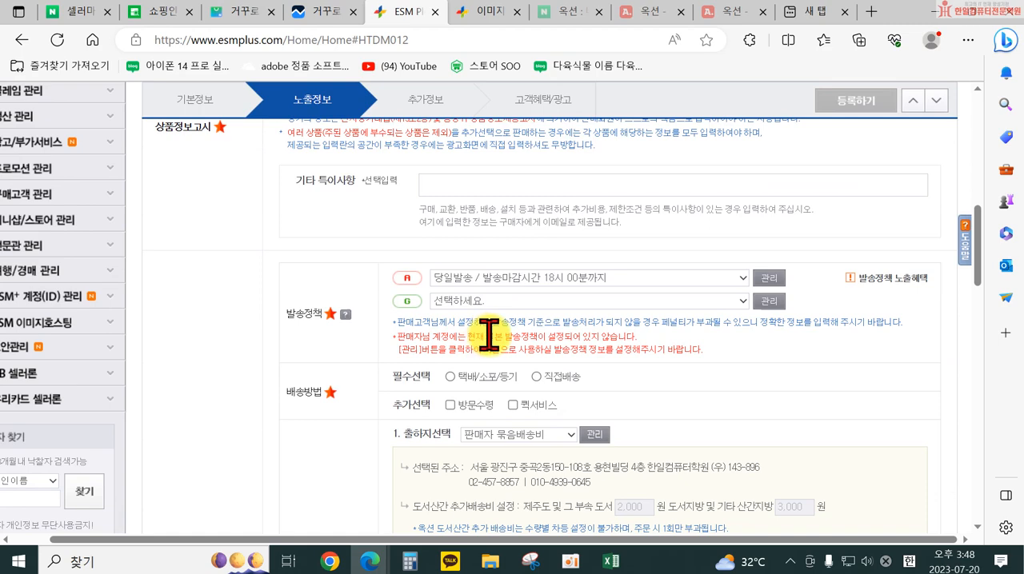
{"action": "scroll", "coordinate": [487, 389], "scroll_direction": "up", "scroll_amount": 4}
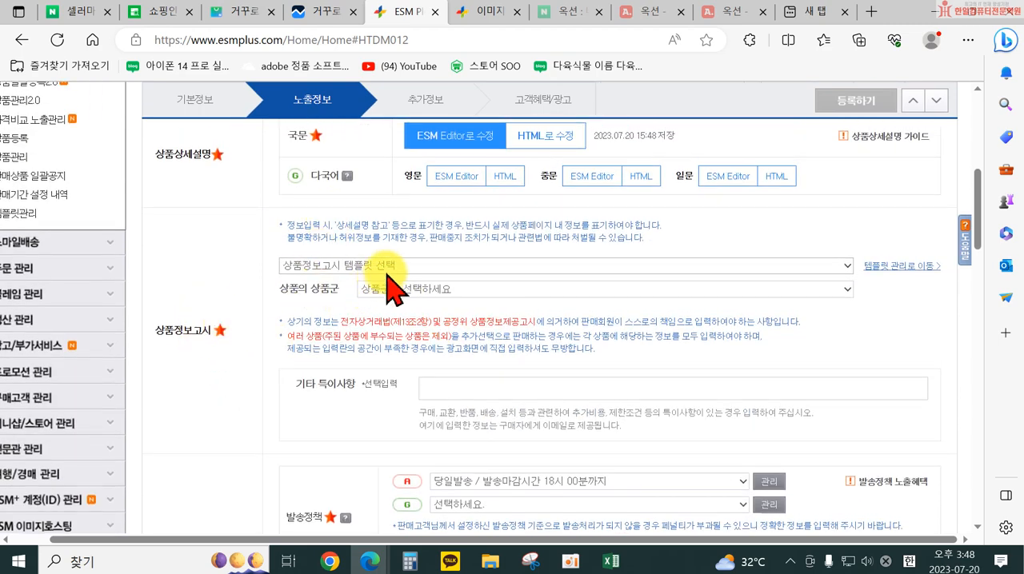
Set the 상품의 상품군 in 상품정보고시 to 패션잡화(모자/벨트/액세서리 등)
{"action": "left_click", "coordinate": [430, 266]}
{"action": "left_click", "coordinate": [431, 266]}
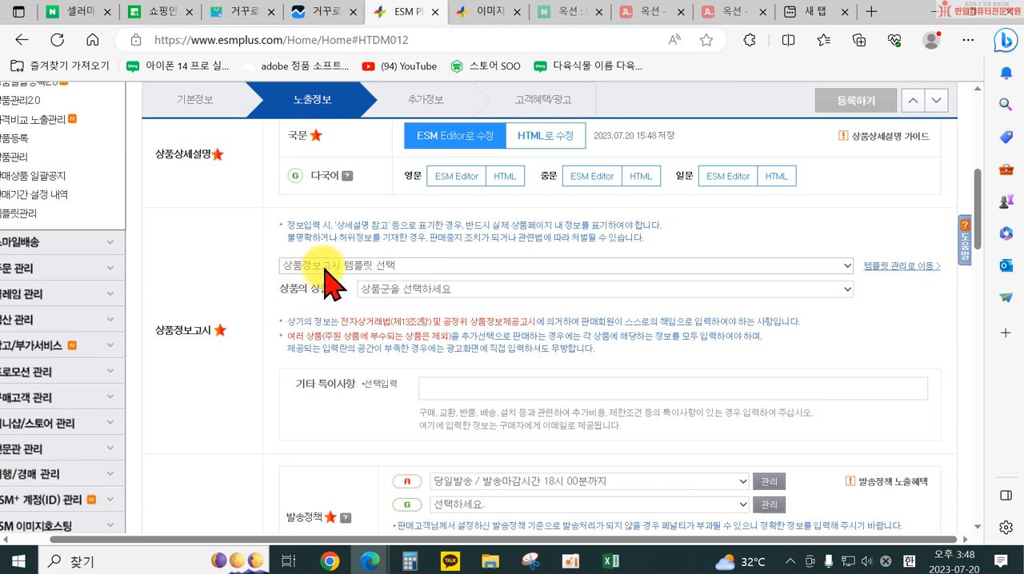
{"action": "left_click", "coordinate": [456, 289]}
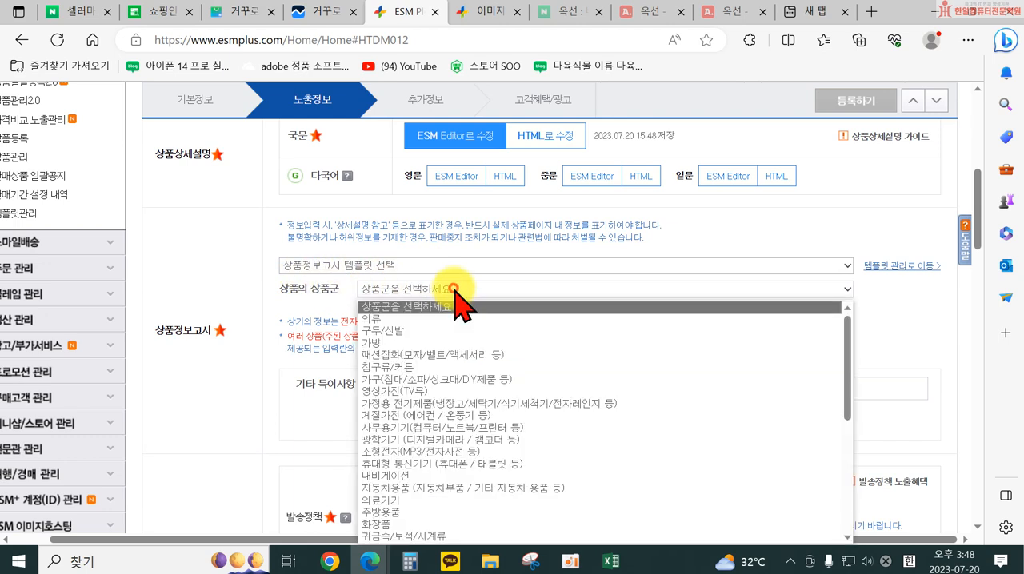
{"action": "left_click", "coordinate": [453, 357]}
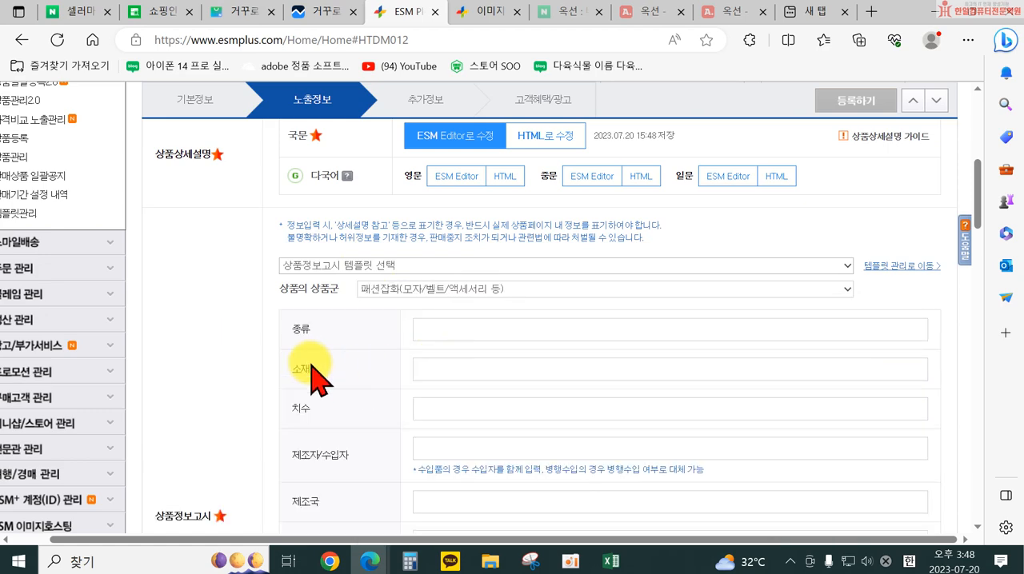
{"action": "scroll", "coordinate": [382, 344], "scroll_direction": "down", "scroll_amount": 1}
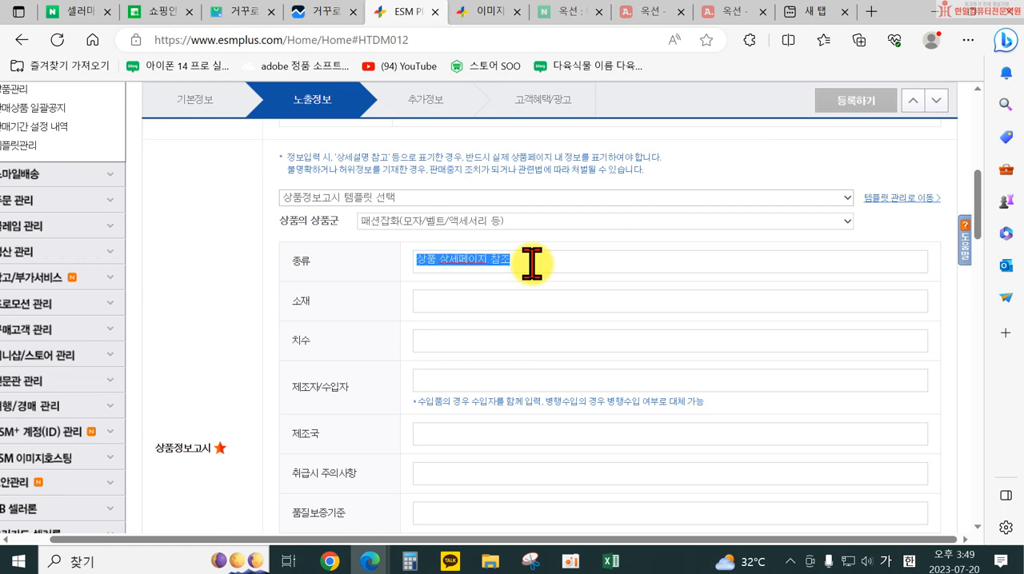
Fill the remaining 상품정보고시 fields, from 치수 through 주문후 예상 배송기간, with "상품 상세페이지 참조"
{"action": "left_click", "coordinate": [512, 336]}
{"action": "type", "text": "상품 상세페이지 참조"}
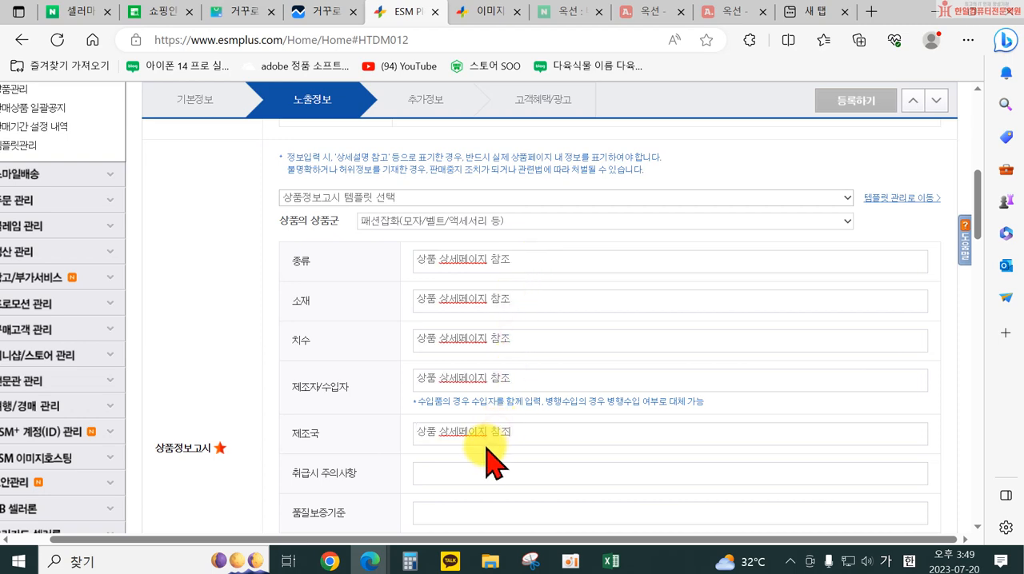
{"action": "scroll", "coordinate": [522, 467], "scroll_direction": "down", "scroll_amount": 2}
{"action": "left_click", "coordinate": [473, 374]}
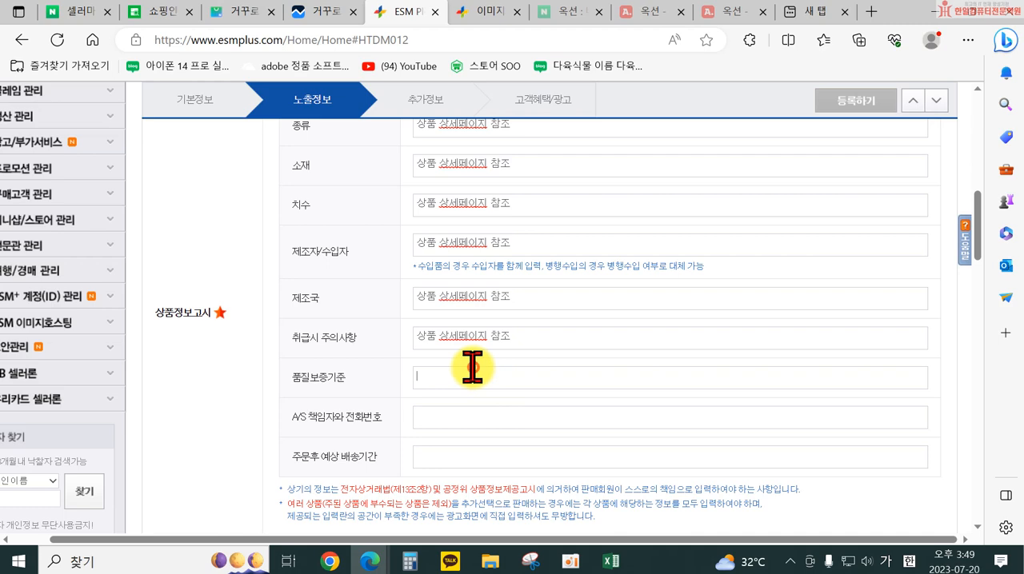
{"action": "type", "text": "상품 상세페이지 참조"}
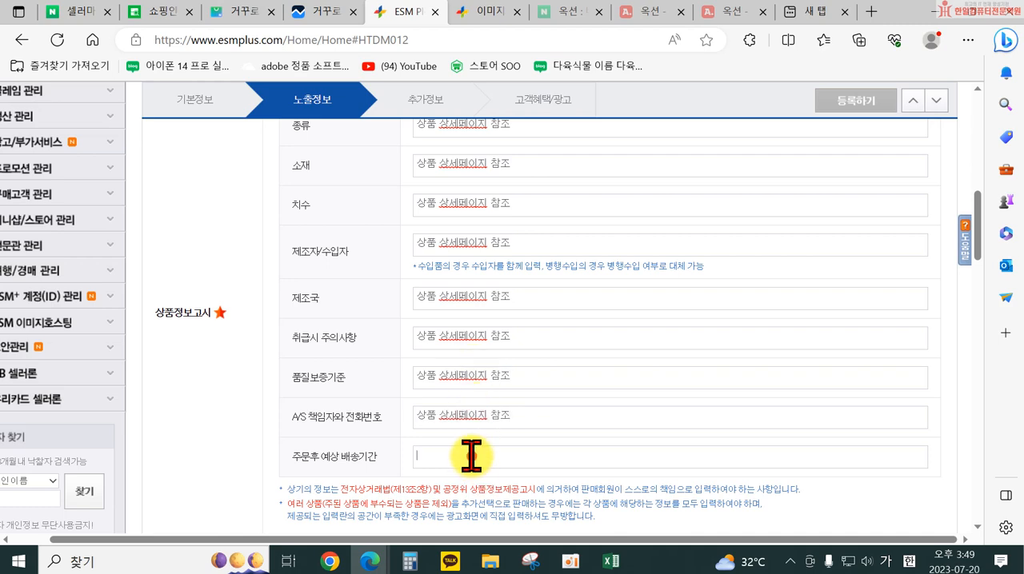
{"action": "scroll", "coordinate": [662, 484], "scroll_direction": "down", "scroll_amount": 1}
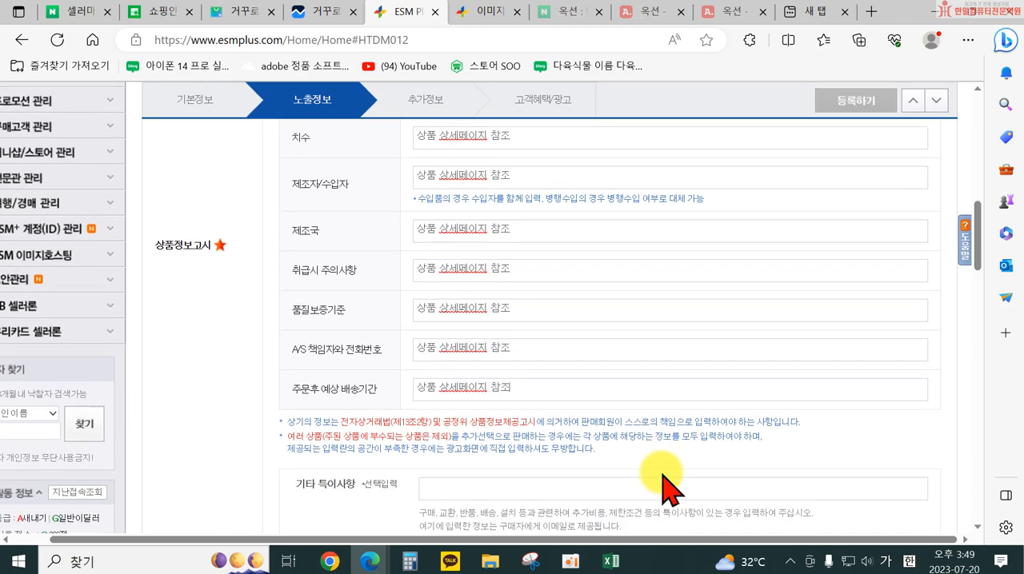
Set the 발송정책 for both Auction and Gmarket to 순차발송 / 주문 후 3일내 발송
{"action": "scroll", "coordinate": [652, 436], "scroll_direction": "down", "scroll_amount": 2}
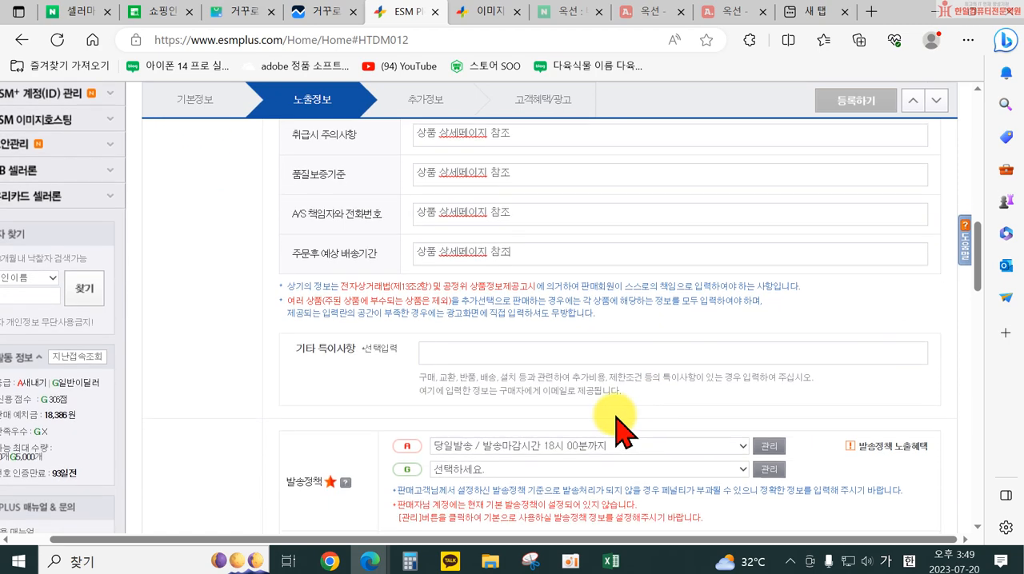
{"action": "scroll", "coordinate": [603, 424], "scroll_direction": "down", "scroll_amount": 2}
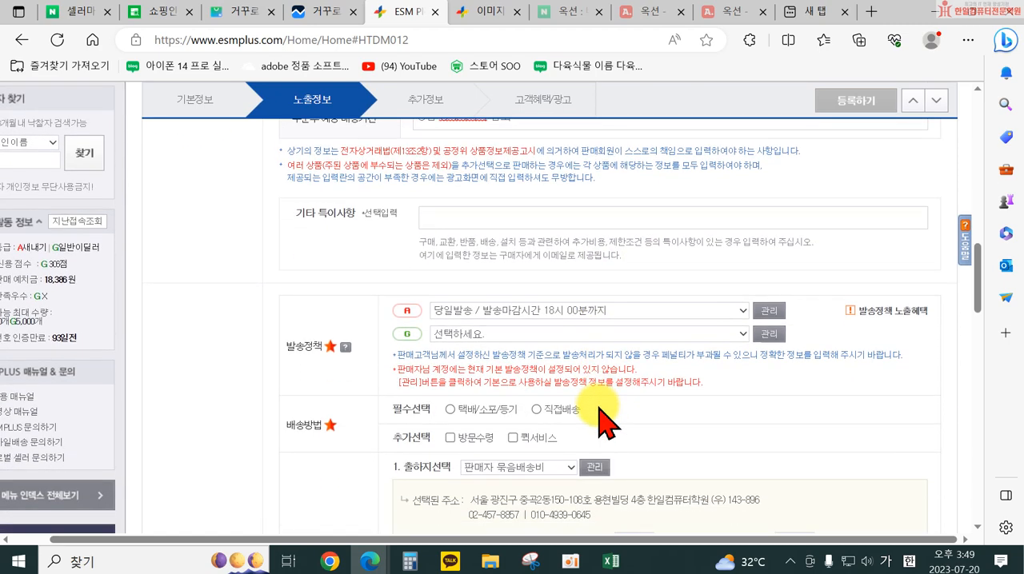
{"action": "left_click", "coordinate": [507, 320]}
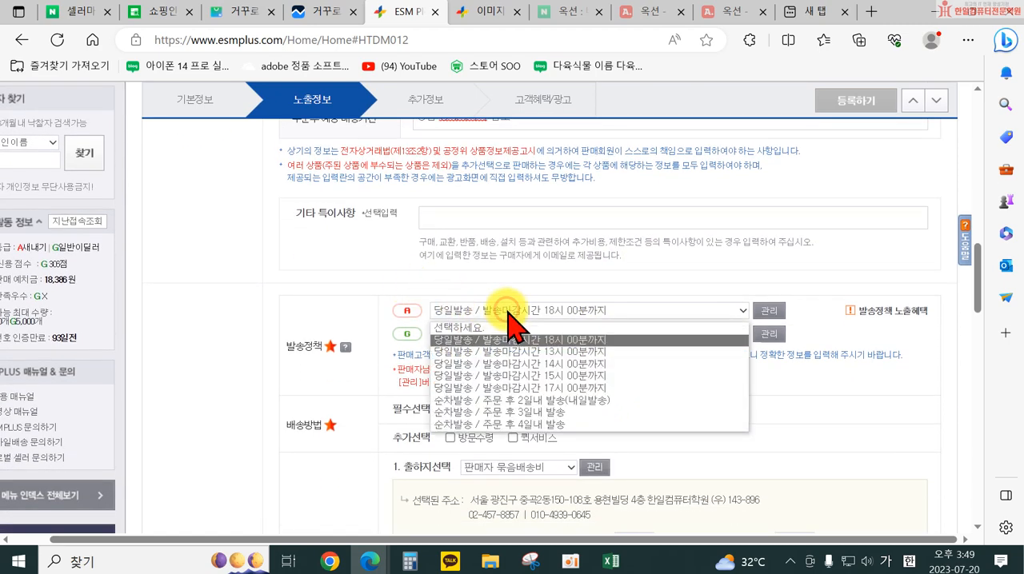
{"action": "left_click", "coordinate": [506, 411]}
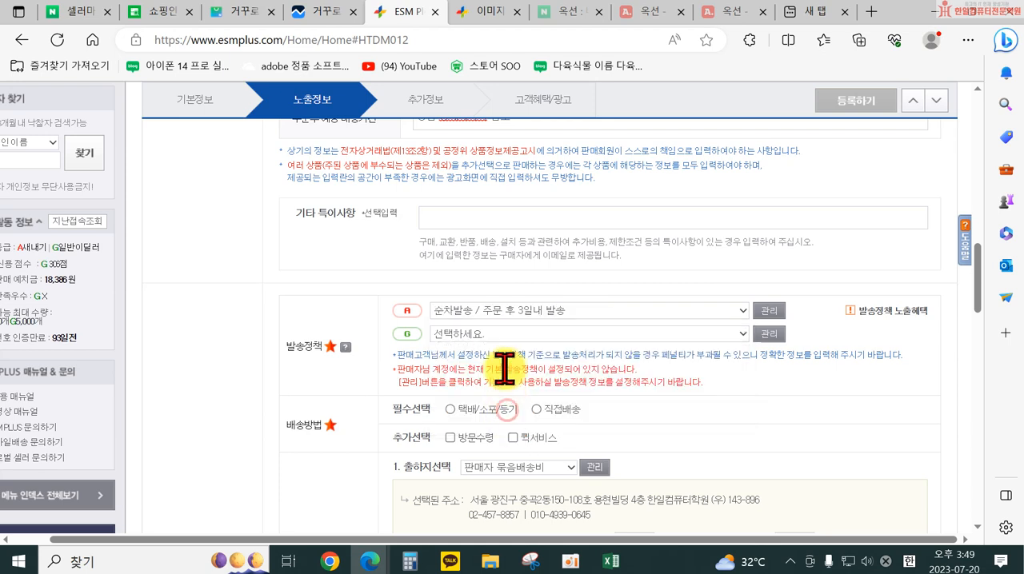
{"action": "left_click", "coordinate": [502, 334]}
{"action": "left_click", "coordinate": [521, 412]}
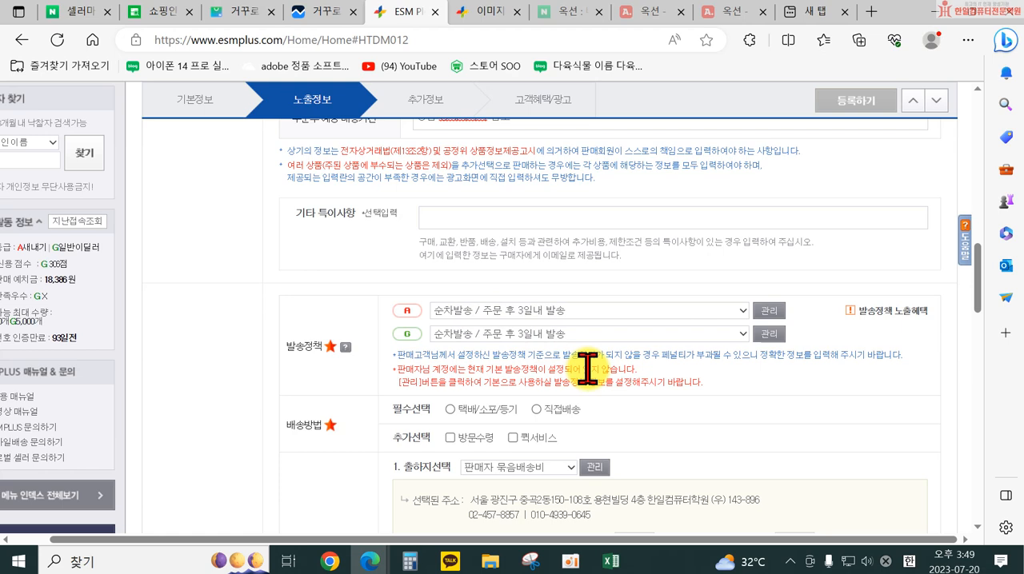
Set the required 배송방법 to 택배/소포/등기 with 편의점택배(GS25) as the carrier
{"action": "left_click", "coordinate": [450, 409]}
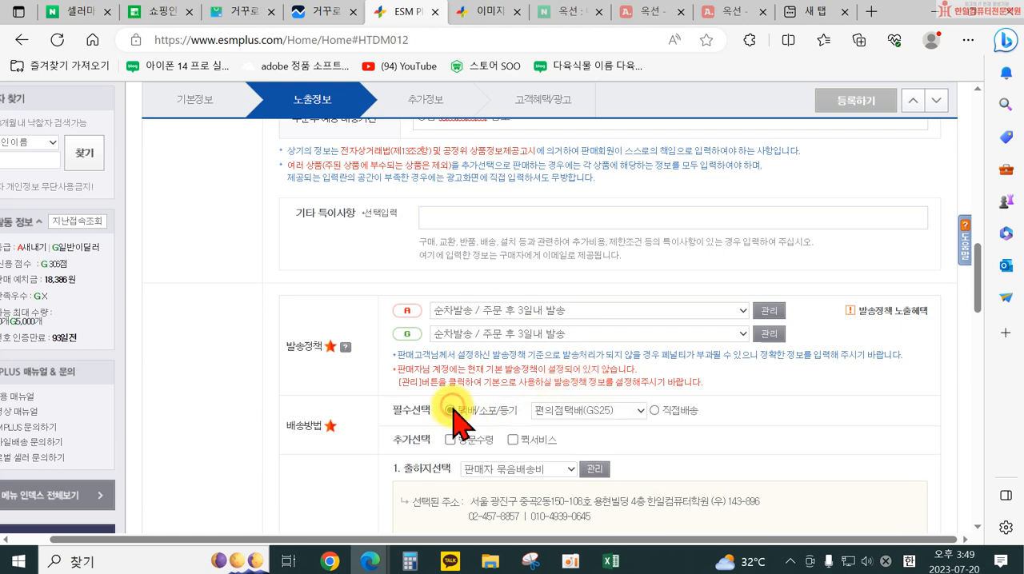
{"action": "left_click", "coordinate": [586, 422]}
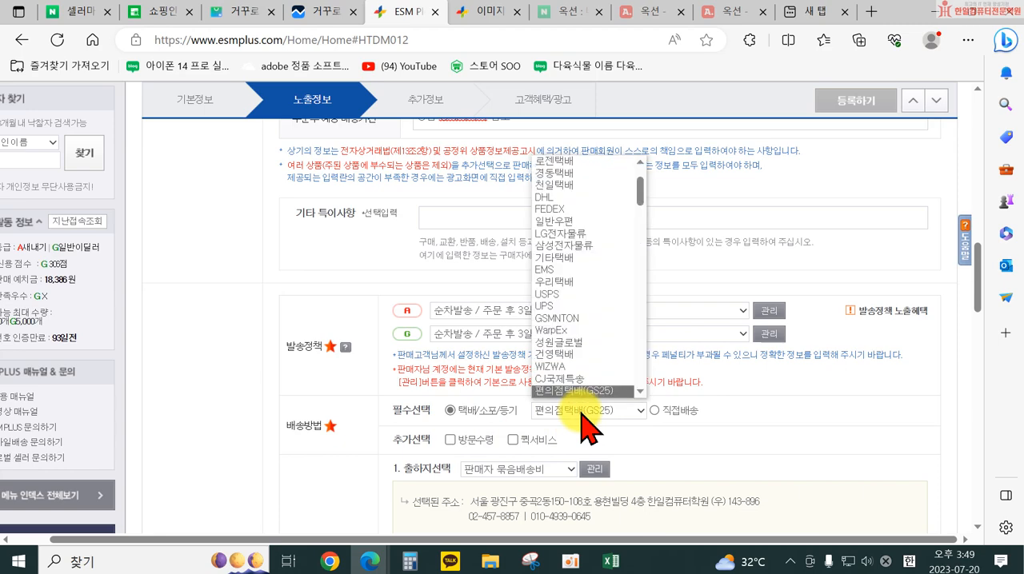
{"action": "left_click", "coordinate": [583, 391]}
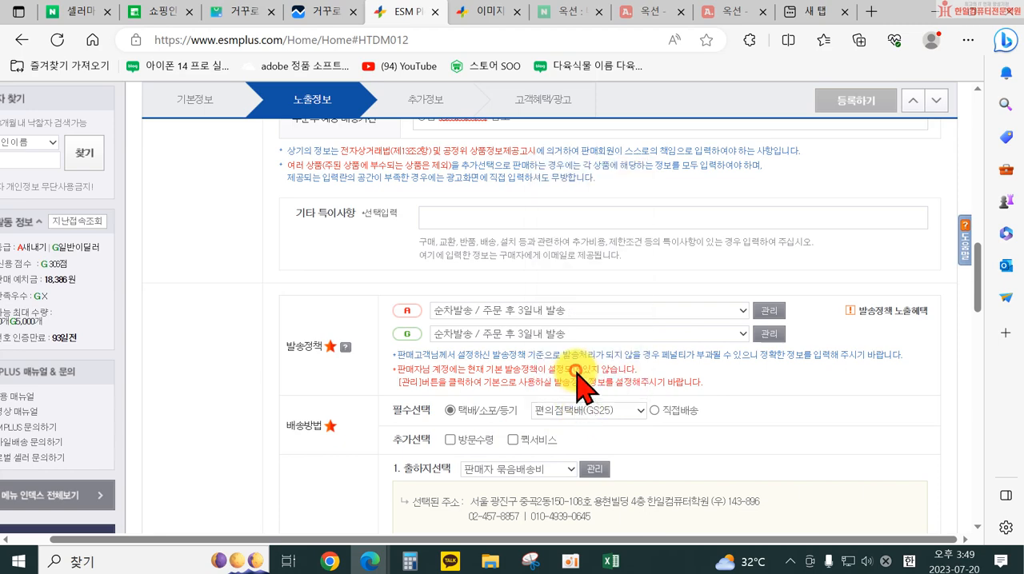
Choose the 유료/3,500원/선결제 선택 shipping fee template under 배송비 설정 and proceed to the 추가정보 stage
{"action": "scroll", "coordinate": [703, 446], "scroll_direction": "down", "scroll_amount": 2}
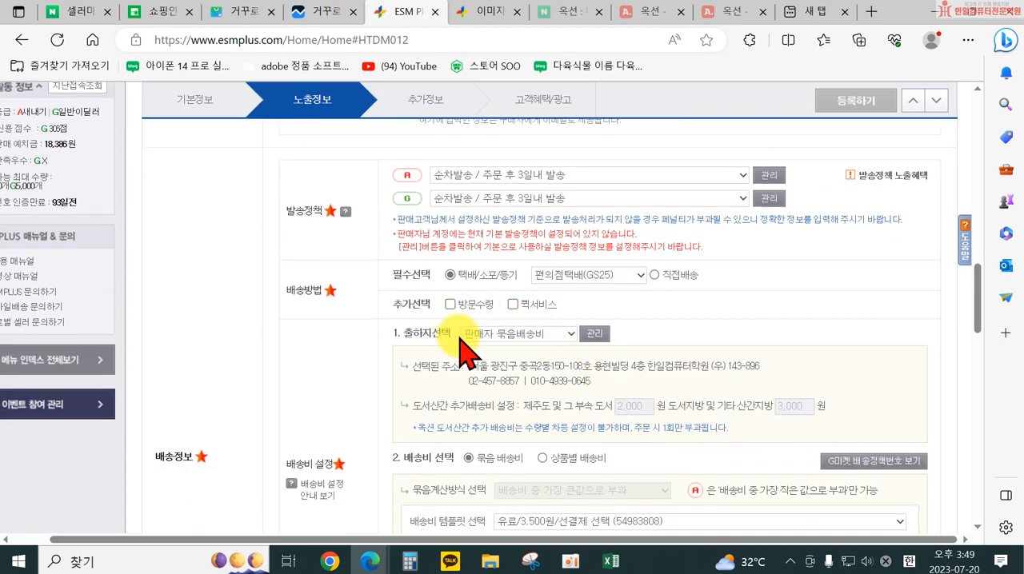
{"action": "scroll", "coordinate": [488, 339], "scroll_direction": "down", "scroll_amount": 1}
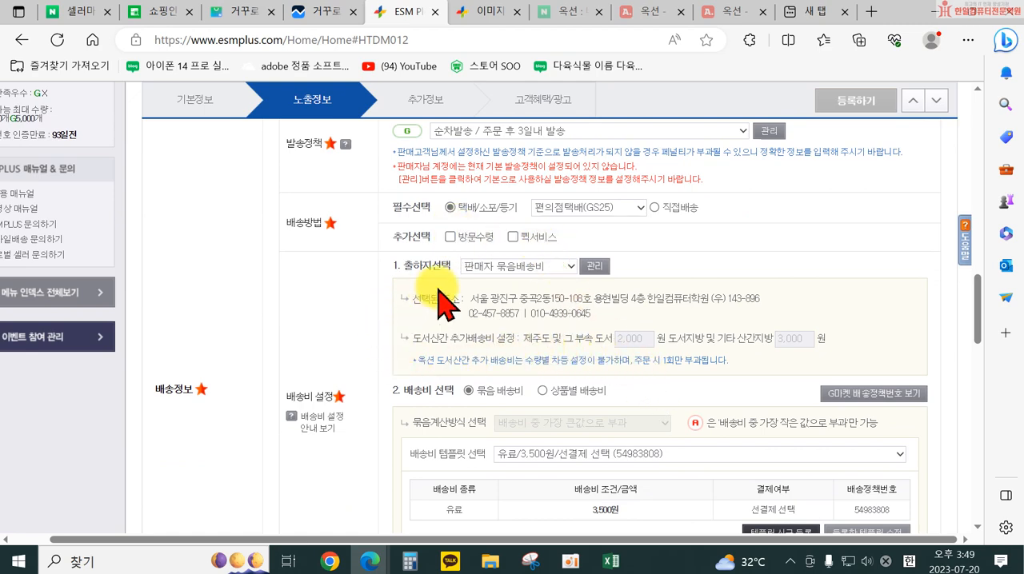
{"action": "scroll", "coordinate": [520, 336], "scroll_direction": "down", "scroll_amount": 1}
{"action": "scroll", "coordinate": [521, 340], "scroll_direction": "down", "scroll_amount": 2}
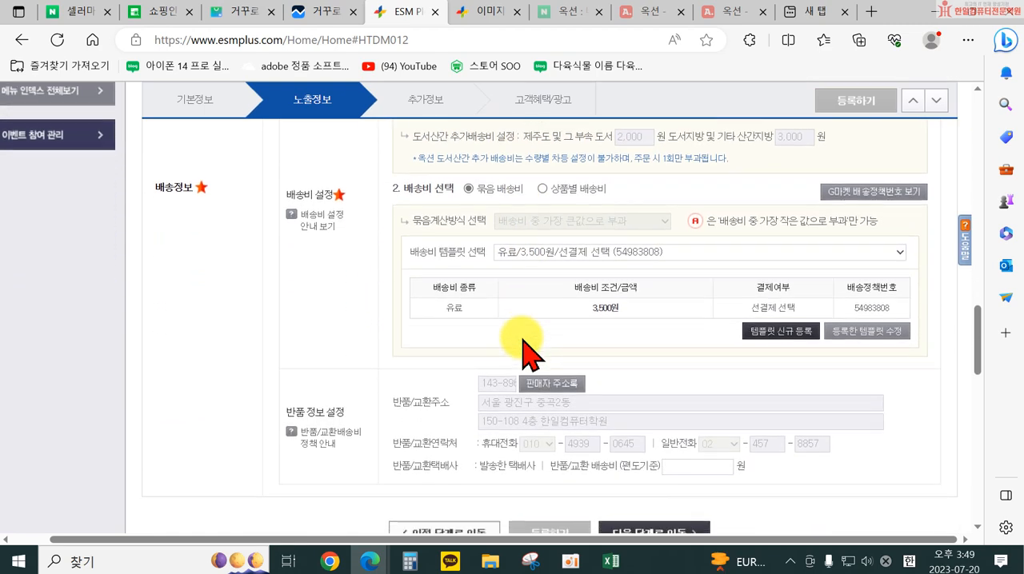
{"action": "left_click", "coordinate": [538, 256]}
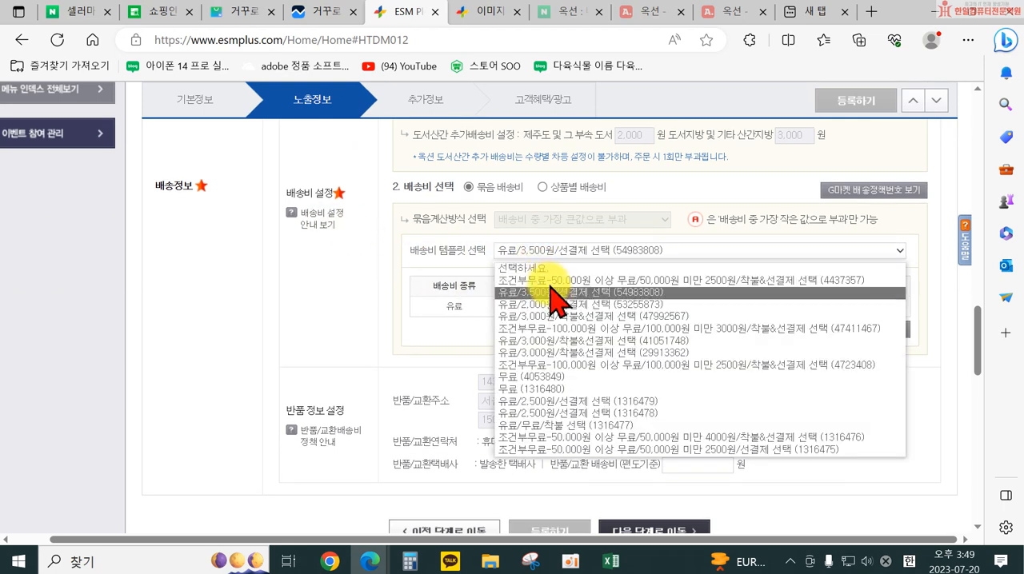
{"action": "left_click", "coordinate": [550, 294]}
{"action": "scroll", "coordinate": [480, 316], "scroll_direction": "down", "scroll_amount": 3}
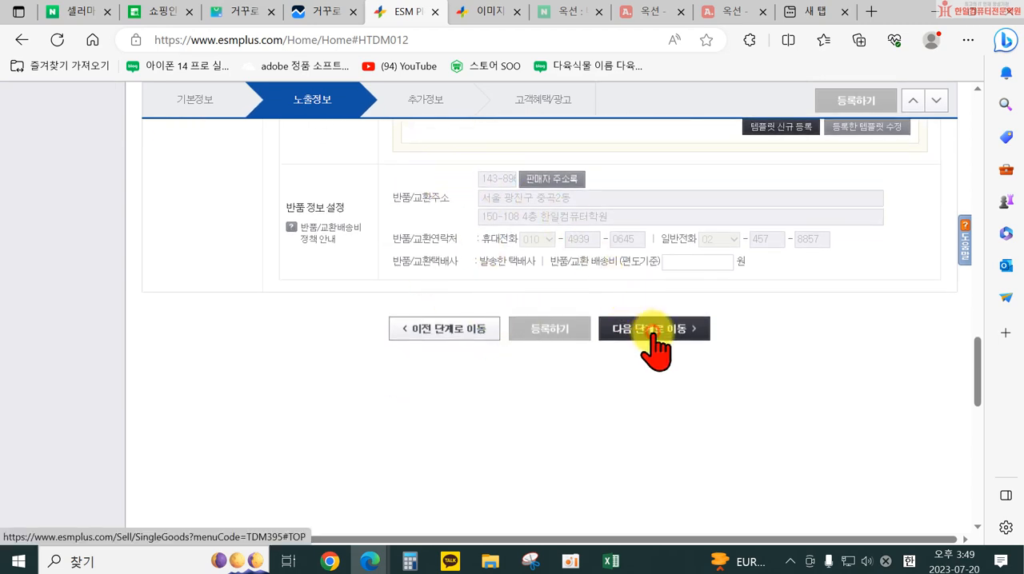
{"action": "left_click", "coordinate": [654, 342]}
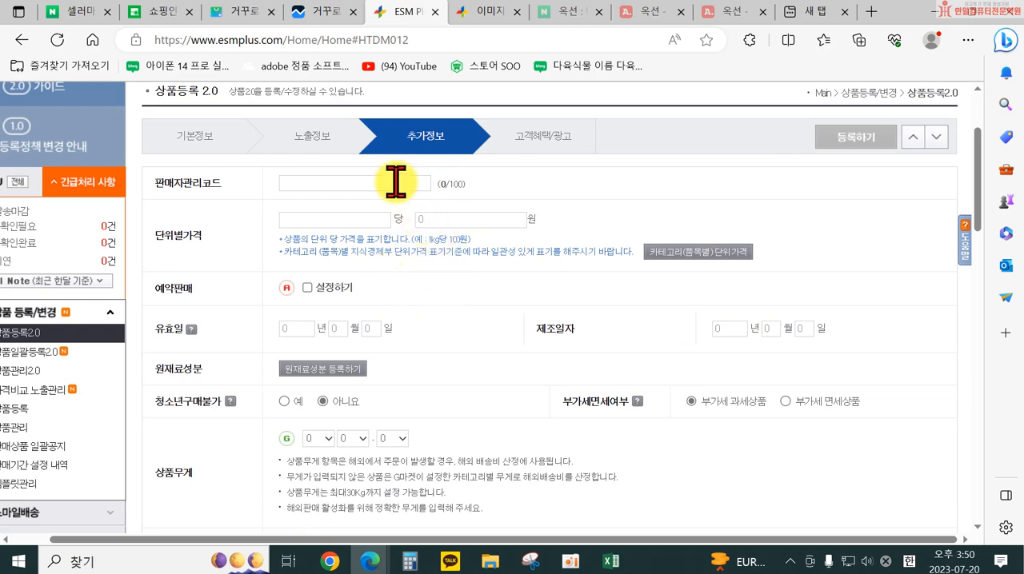
Review the 추가정보 options, leave them at their defaults, and proceed to the 고객혜택/광고 stage
{"action": "scroll", "coordinate": [384, 387], "scroll_direction": "down", "scroll_amount": 3}
{"action": "scroll", "coordinate": [382, 385], "scroll_direction": "down", "scroll_amount": 2}
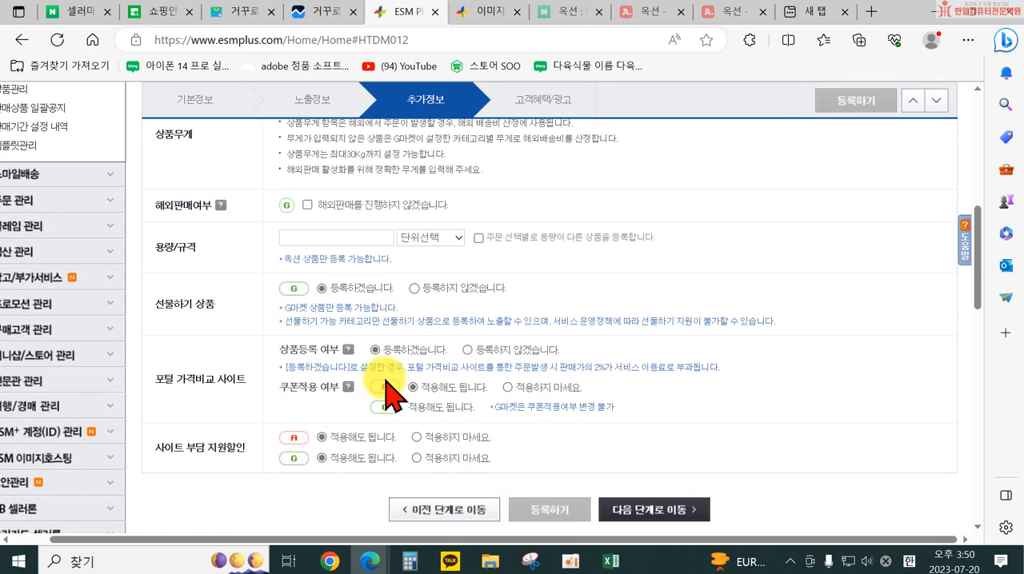
{"action": "scroll", "coordinate": [500, 326], "scroll_direction": "up", "scroll_amount": 1}
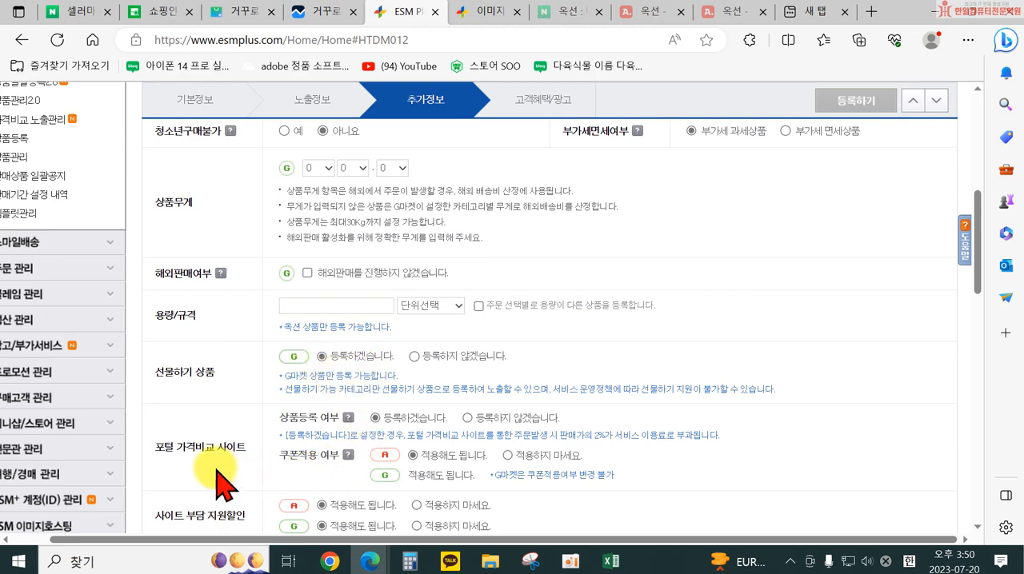
{"action": "scroll", "coordinate": [240, 468], "scroll_direction": "down", "scroll_amount": 1}
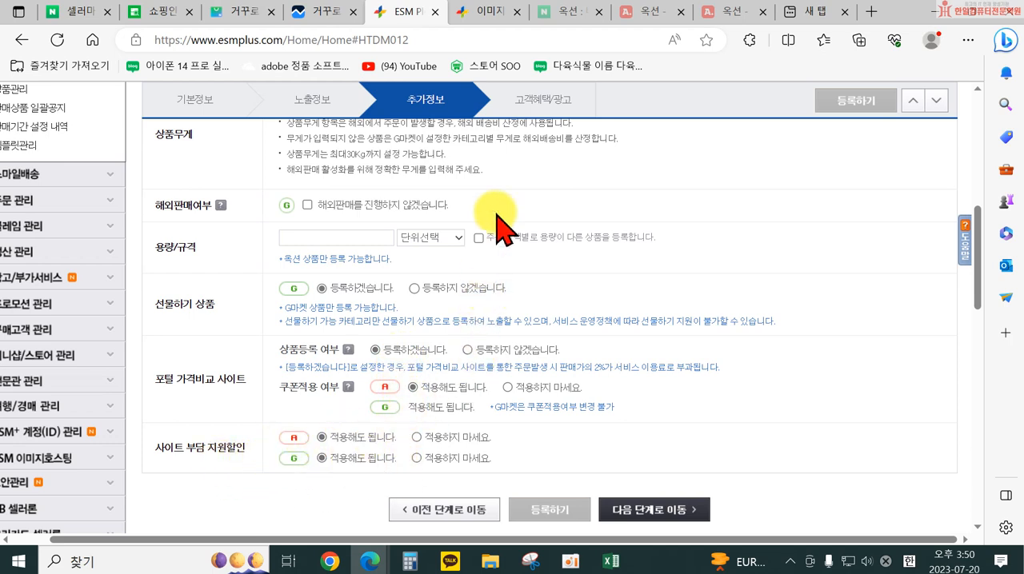
{"action": "left_click", "coordinate": [654, 511]}
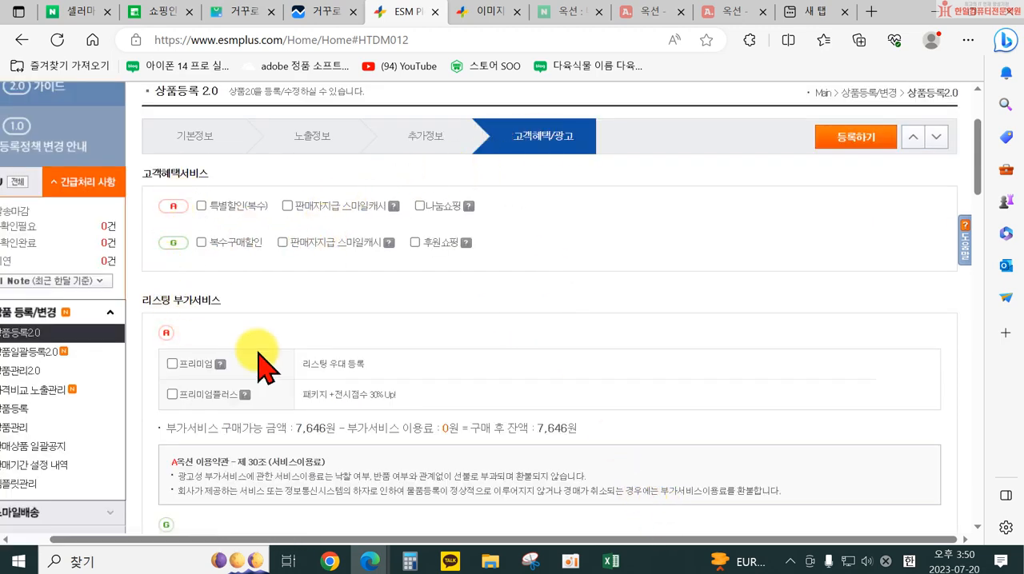
Look over the 고객혜택/광고 options without selecting any and submit the product for registration
{"action": "scroll", "coordinate": [276, 255], "scroll_direction": "down", "scroll_amount": 1}
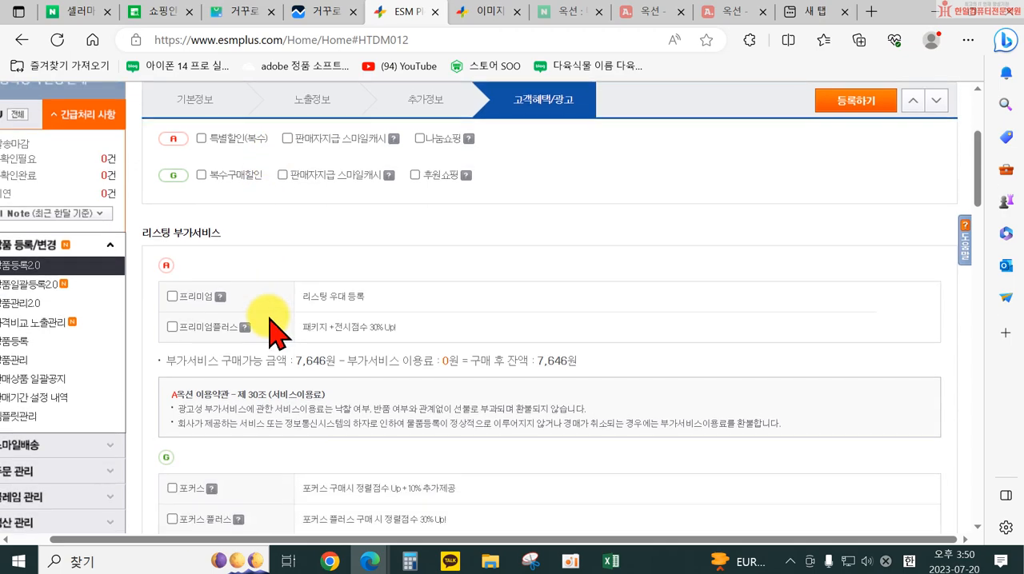
{"action": "scroll", "coordinate": [270, 328], "scroll_direction": "down", "scroll_amount": 1}
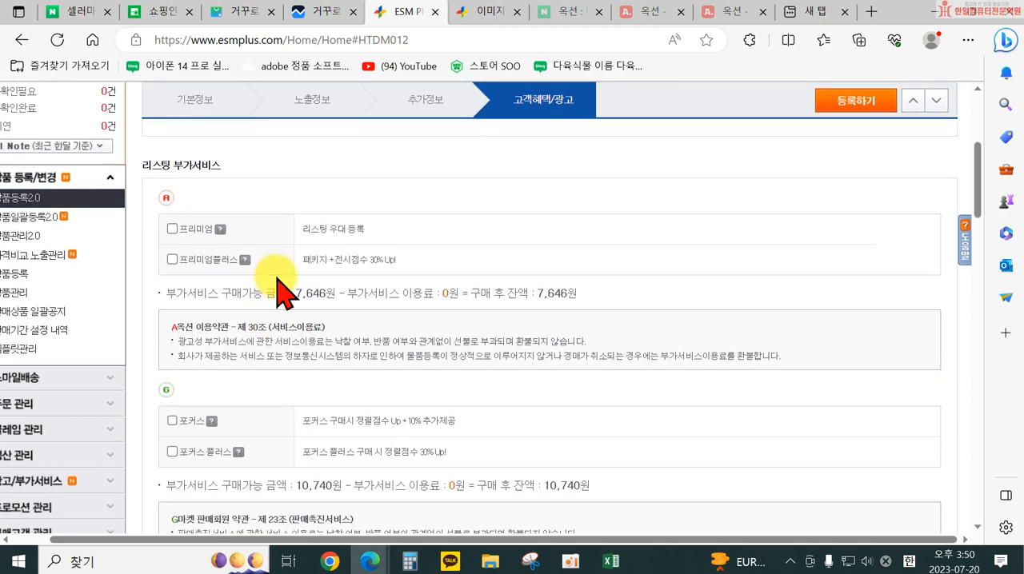
{"action": "scroll", "coordinate": [352, 384], "scroll_direction": "down", "scroll_amount": 6}
{"action": "scroll", "coordinate": [332, 409], "scroll_direction": "down", "scroll_amount": 8}
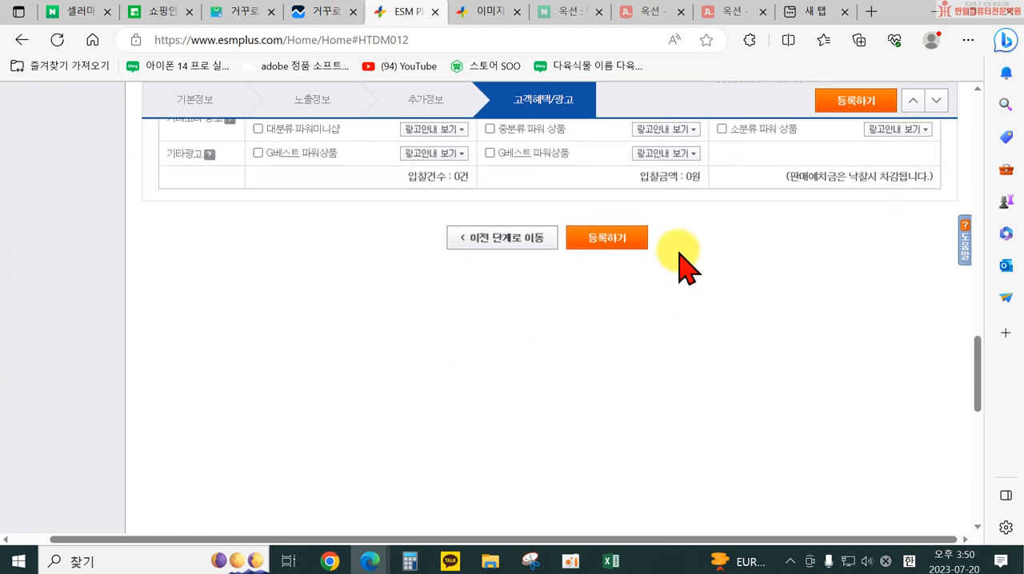
{"action": "left_click", "coordinate": [626, 233]}
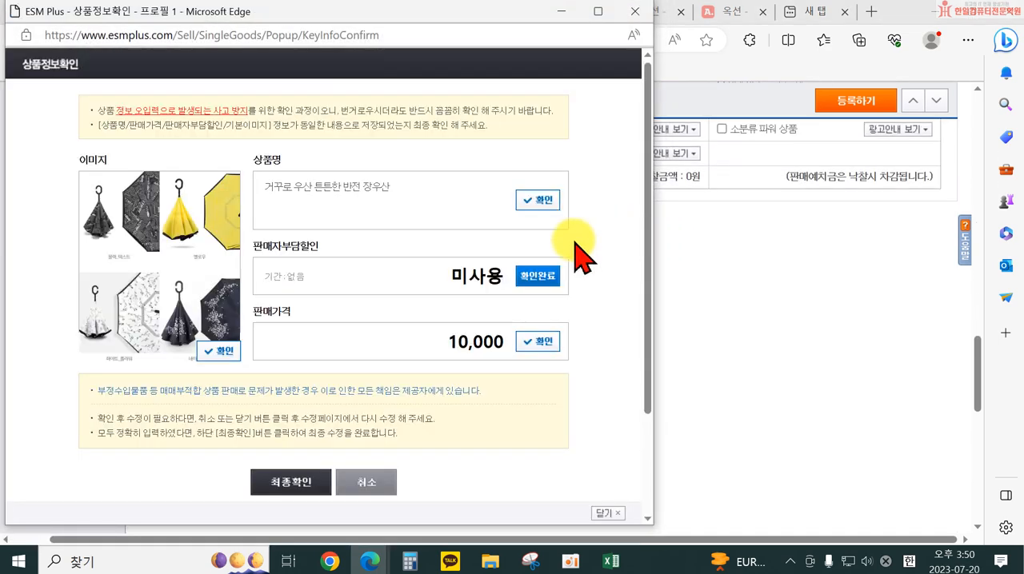
Confirm the product's image, name and selling price in 상품정보확인, finalize the registration and accept the image size notice
{"action": "left_click", "coordinate": [221, 350]}
{"action": "left_click", "coordinate": [541, 201]}
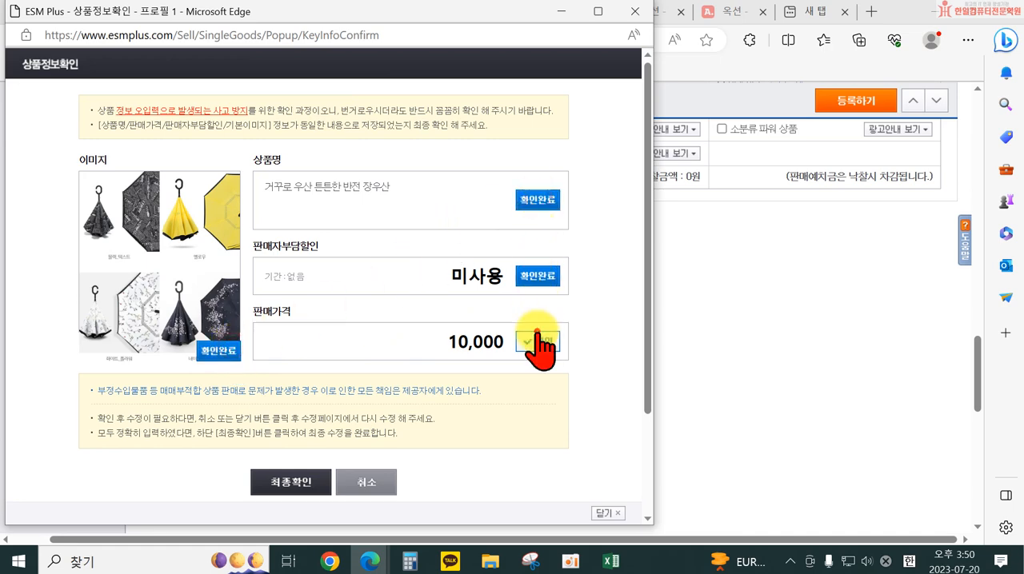
{"action": "left_click", "coordinate": [538, 340]}
{"action": "left_click", "coordinate": [305, 483]}
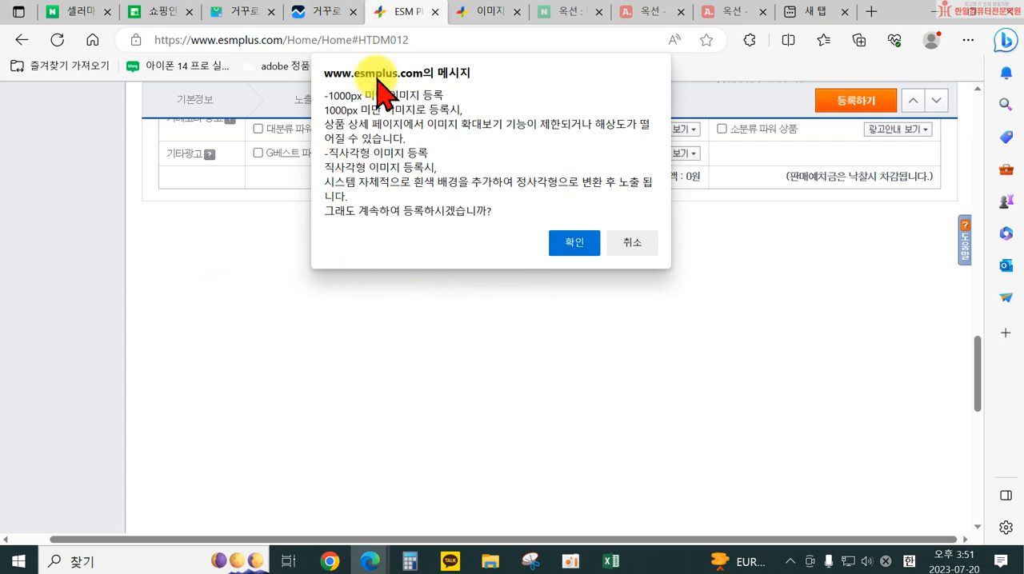
{"action": "left_click", "coordinate": [577, 246]}
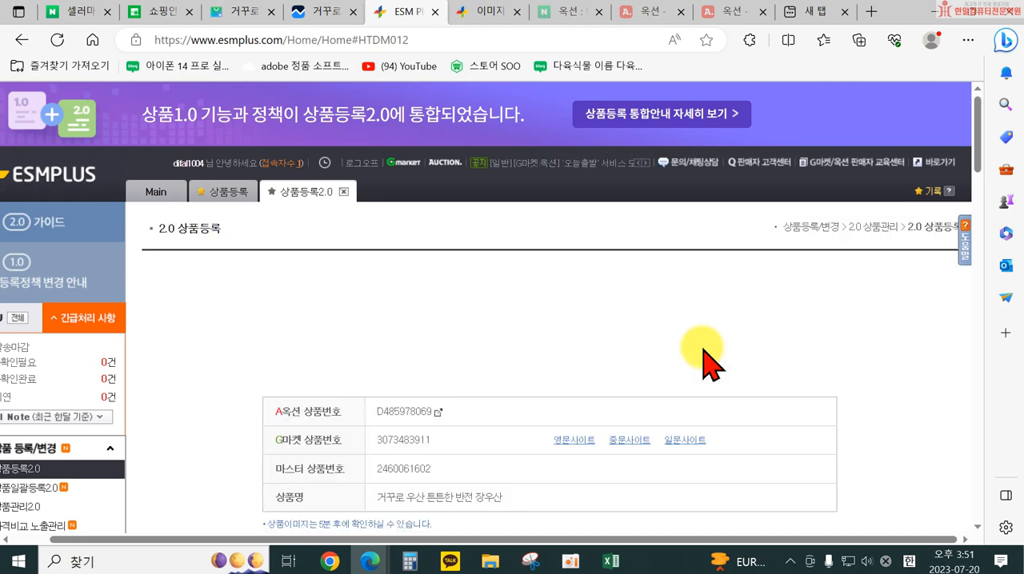
Open the registered umbrella's Auction listing, try its 스카이블루 colour option, and check the page down to the 상세설명 section
{"action": "scroll", "coordinate": [697, 361], "scroll_direction": "down", "scroll_amount": 3}
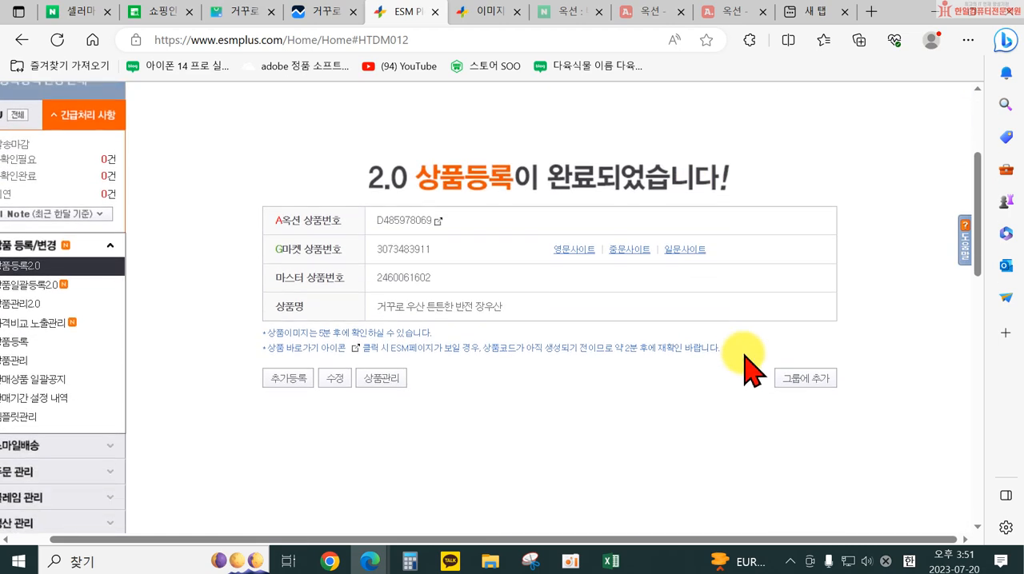
{"action": "left_click", "coordinate": [437, 220]}
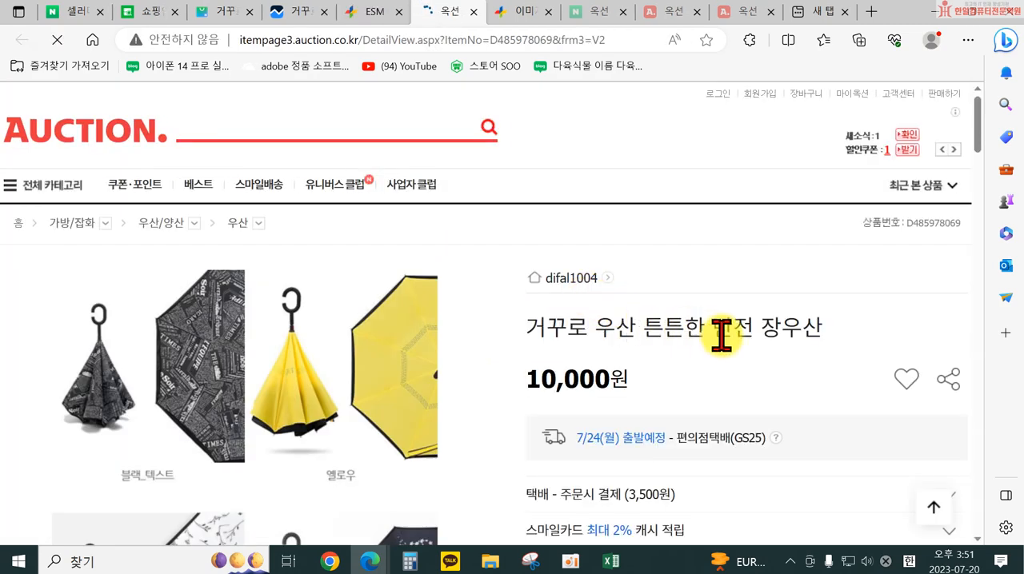
{"action": "scroll", "coordinate": [464, 315], "scroll_direction": "down", "scroll_amount": 5}
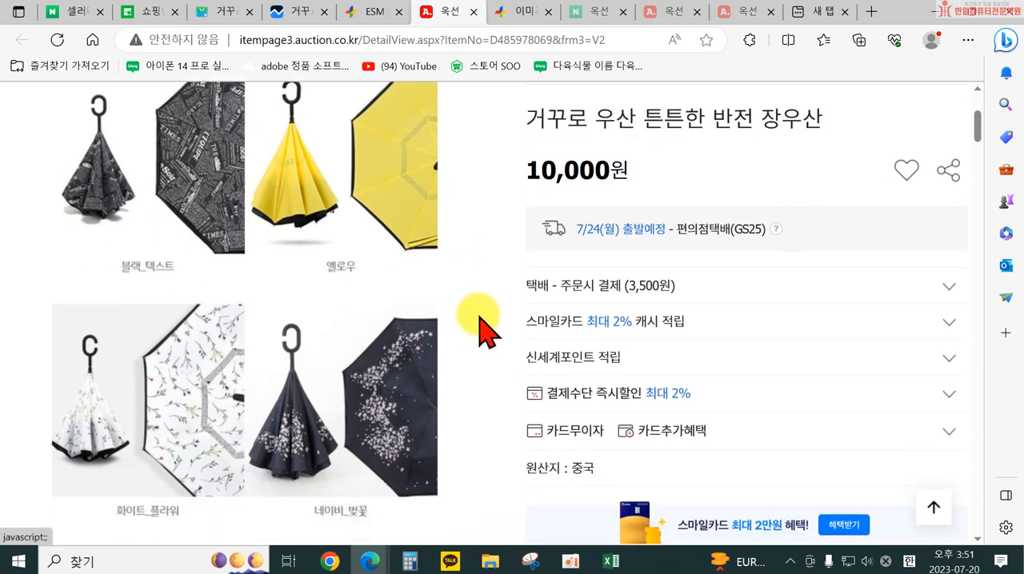
{"action": "scroll", "coordinate": [484, 328], "scroll_direction": "down", "scroll_amount": 2}
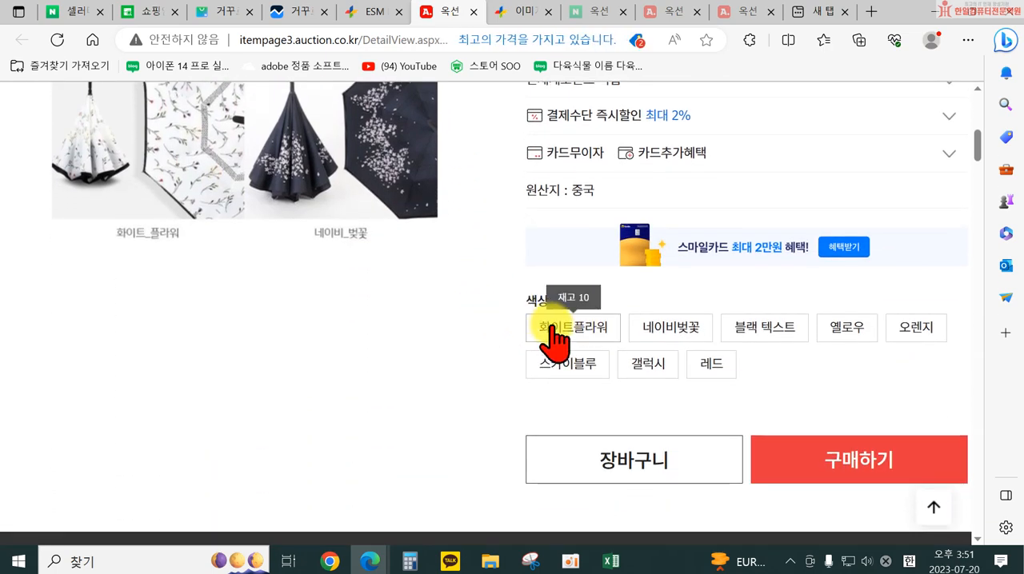
{"action": "left_click", "coordinate": [569, 365]}
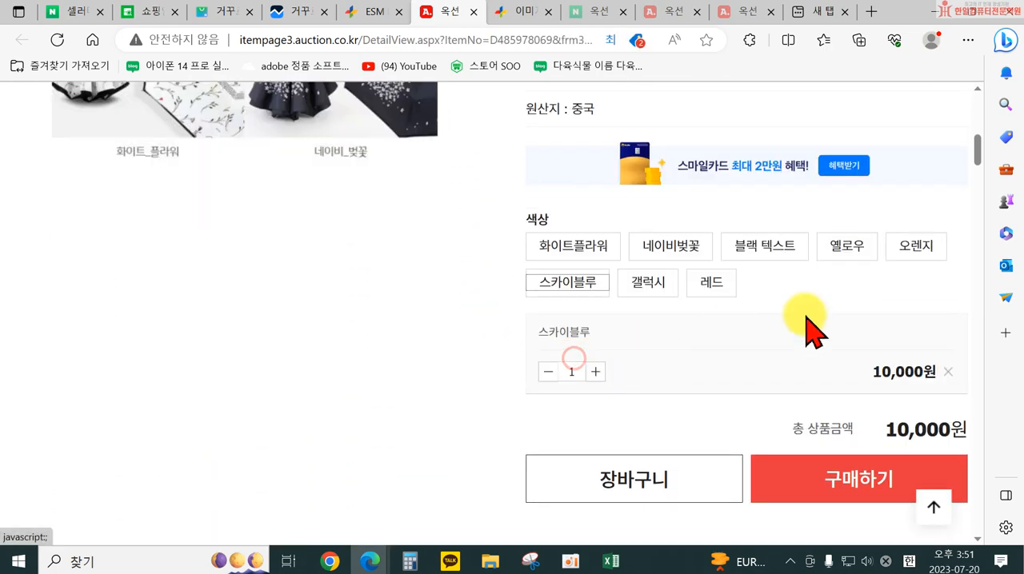
{"action": "scroll", "coordinate": [647, 324], "scroll_direction": "down", "scroll_amount": 10}
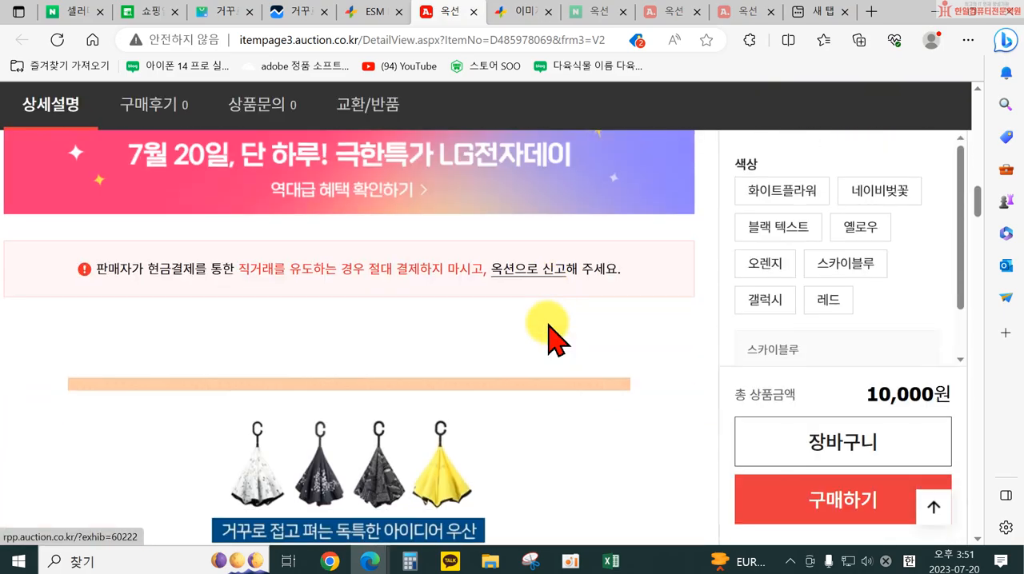
Examine the umbrella images and colour photos in the Auction listing's 상세설명 section
{"action": "scroll", "coordinate": [558, 340], "scroll_direction": "down", "scroll_amount": 12}
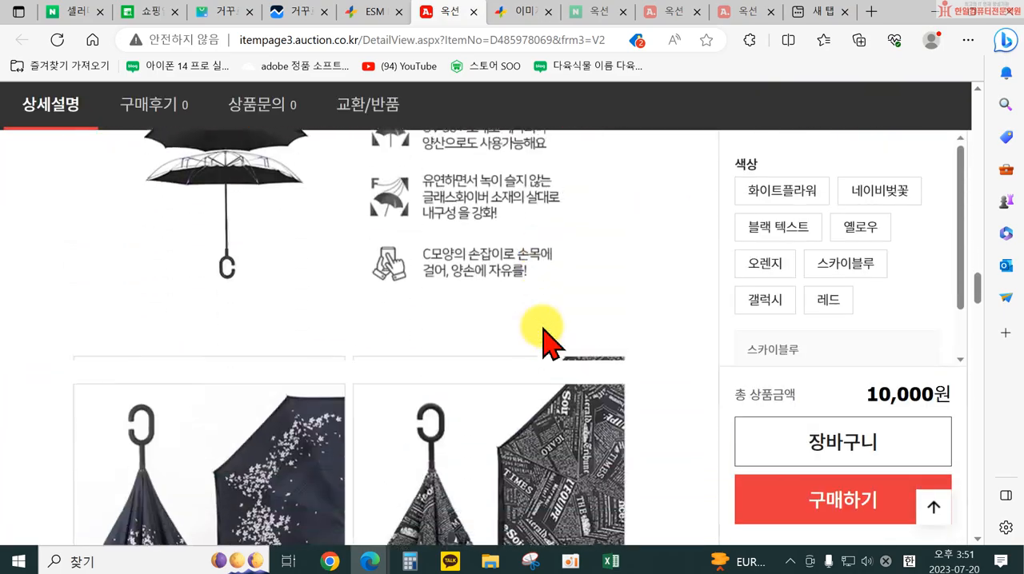
{"action": "scroll", "coordinate": [543, 343], "scroll_direction": "up", "scroll_amount": 5}
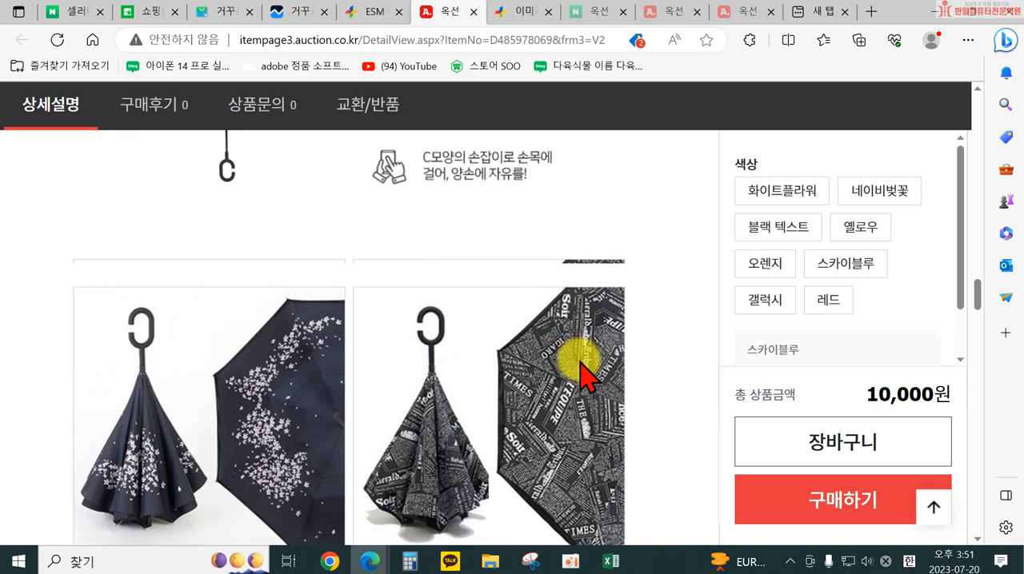
{"action": "scroll", "coordinate": [589, 352], "scroll_direction": "up", "scroll_amount": 8}
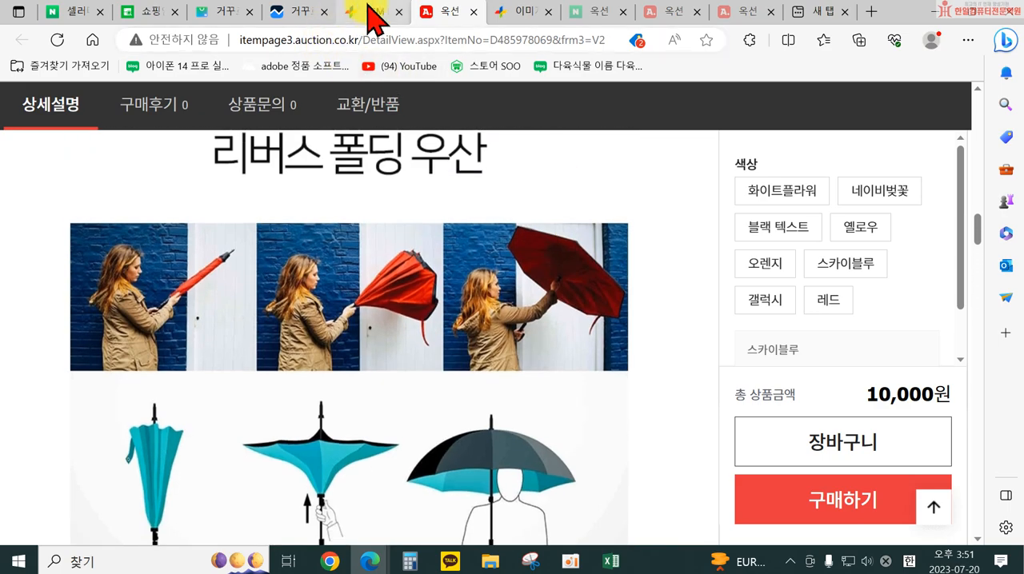
Return to ESM Plus, open the registered umbrella for modification and look over its 기본정보 category and product name fields
{"action": "left_click", "coordinate": [373, 14]}
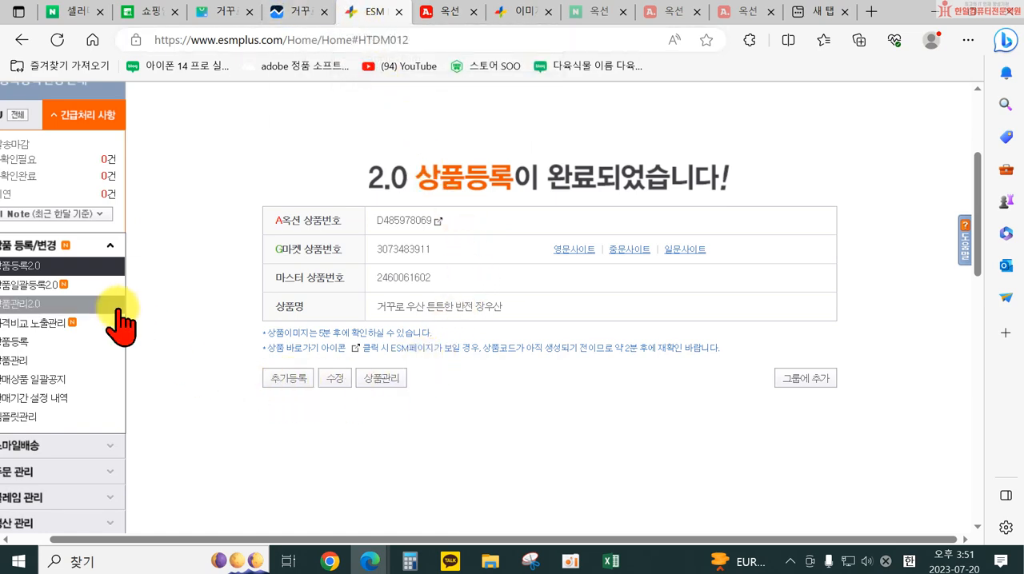
{"action": "left_click", "coordinate": [336, 379]}
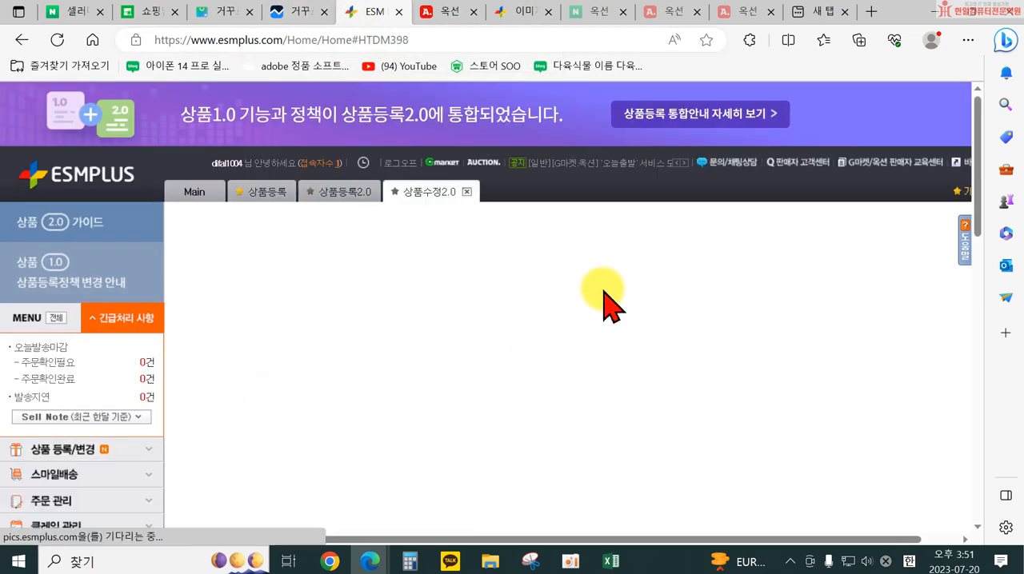
{"action": "scroll", "coordinate": [503, 377], "scroll_direction": "down", "scroll_amount": 4}
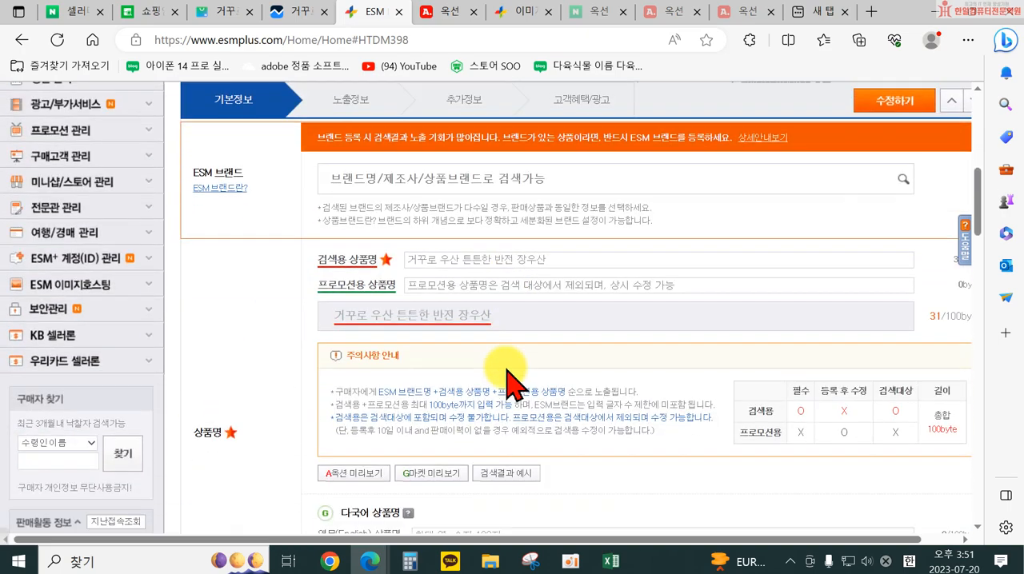
{"action": "scroll", "coordinate": [512, 385], "scroll_direction": "up", "scroll_amount": 2}
{"action": "scroll", "coordinate": [577, 362], "scroll_direction": "up", "scroll_amount": 1}
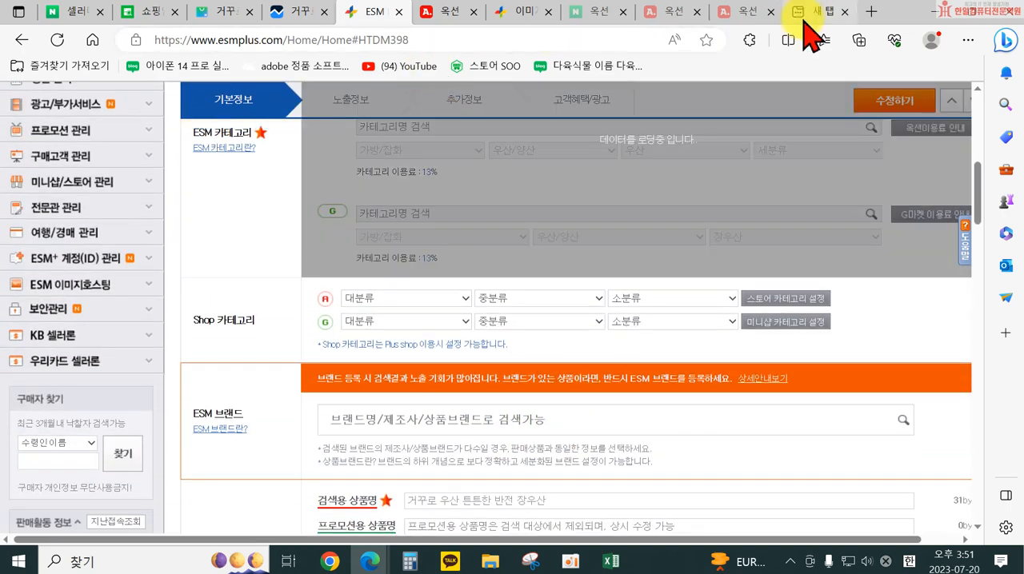
Switch from the browser to PhotoScape and open its 이어붙이기 feature for joining photos
{"action": "left_click", "coordinate": [936, 12]}
{"action": "left_click", "coordinate": [937, 12]}
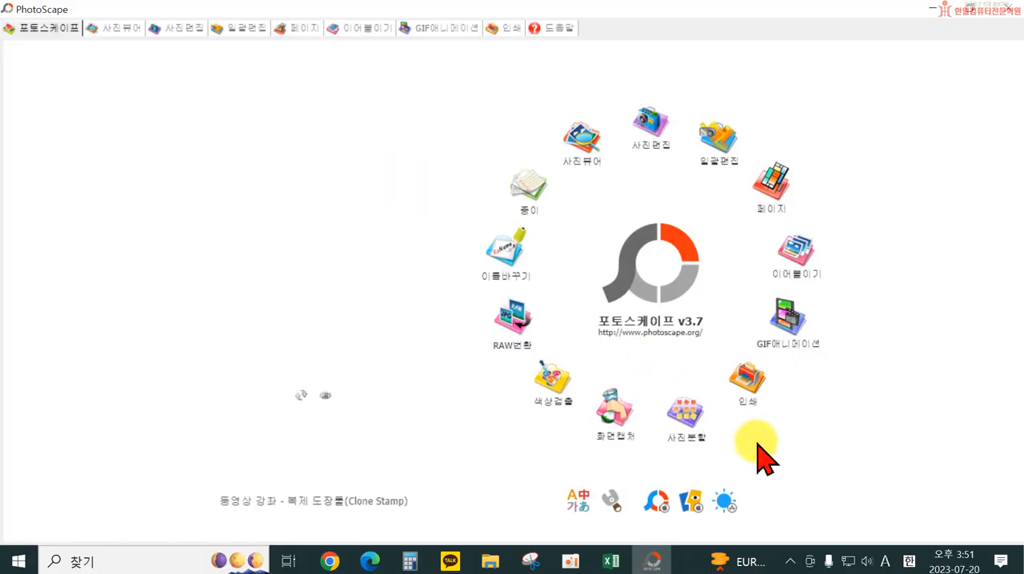
{"action": "left_click", "coordinate": [804, 270]}
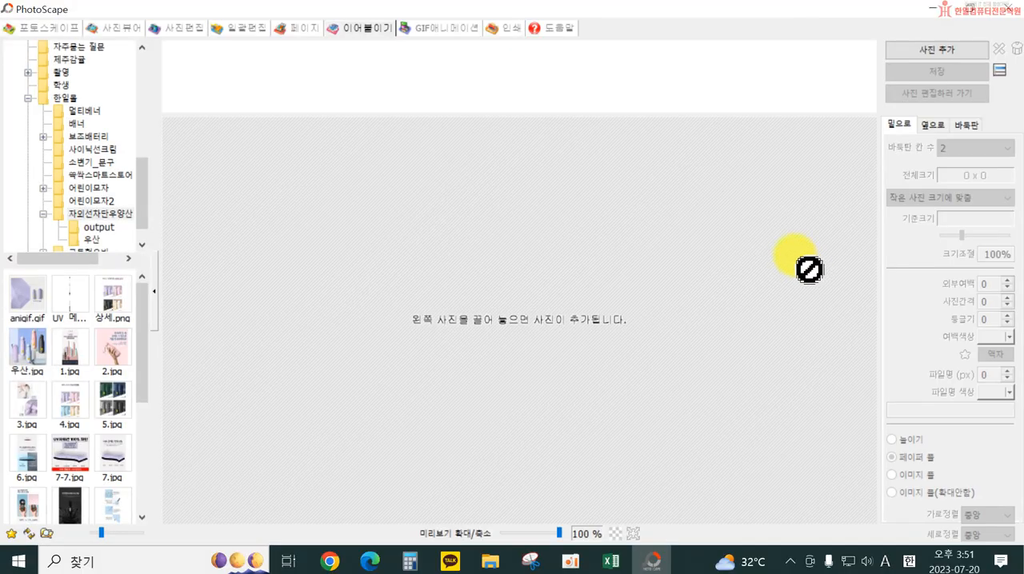
{"action": "left_click", "coordinate": [920, 51]}
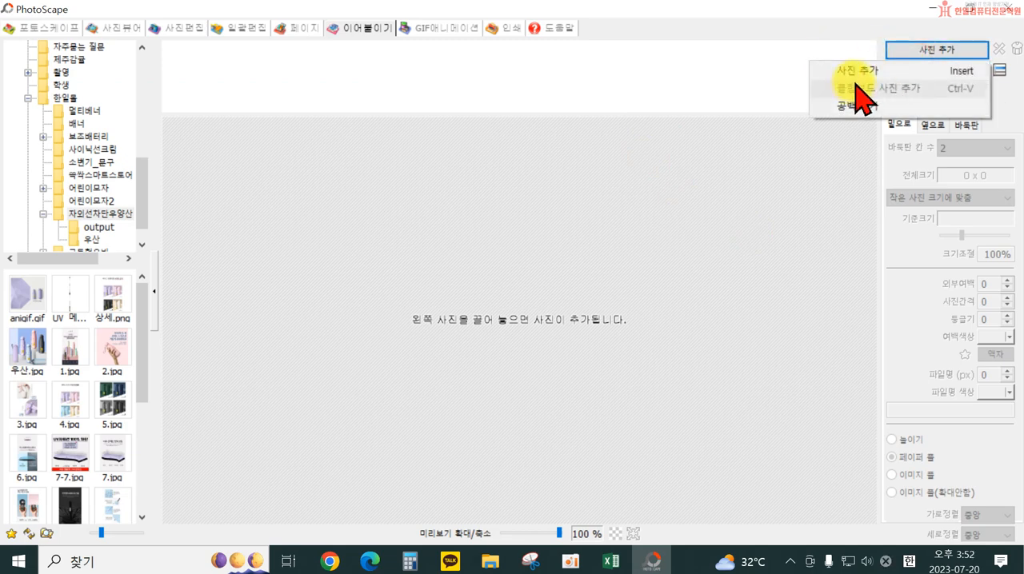
Add 1.jpg, 2.jpg and 3.jpg from the 거꾸로우산 folder to the vertically joined image
{"action": "left_click_drag", "start_coordinate": [137, 174], "coordinate": [144, 195]}
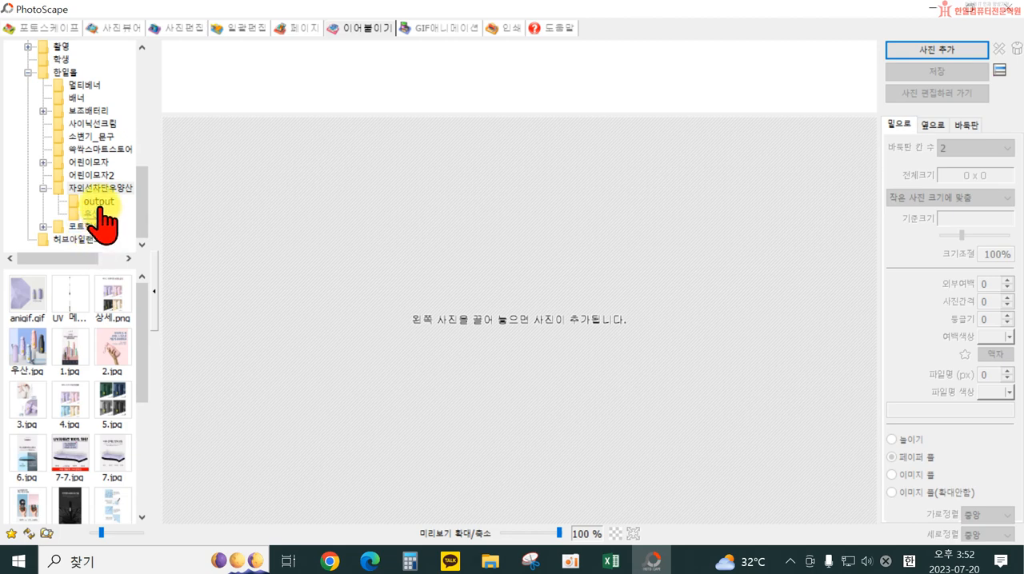
{"action": "left_click_drag", "start_coordinate": [144, 198], "coordinate": [144, 166]}
{"action": "left_click", "coordinate": [55, 46]}
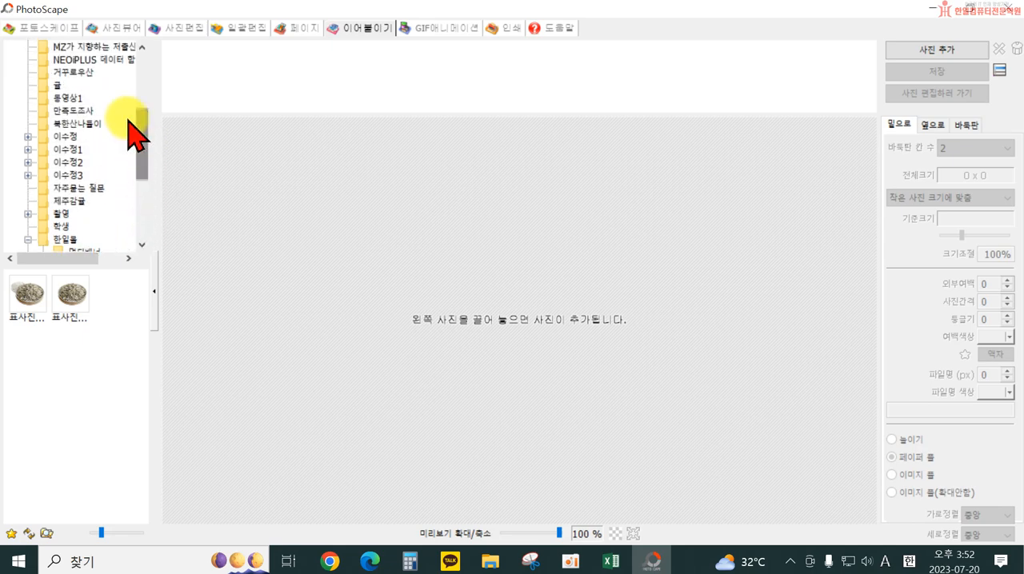
{"action": "left_click", "coordinate": [73, 72]}
{"action": "left_click_drag", "start_coordinate": [35, 388], "coordinate": [100, 411]}
{"action": "left_click_drag", "start_coordinate": [30, 364], "coordinate": [514, 436]}
Examine the joined umbrella image from top to bottom, especially the seams between 1.jpg, 2.jpg and 3.jpg
{"action": "scroll", "coordinate": [513, 436], "scroll_direction": "down", "scroll_amount": 10}
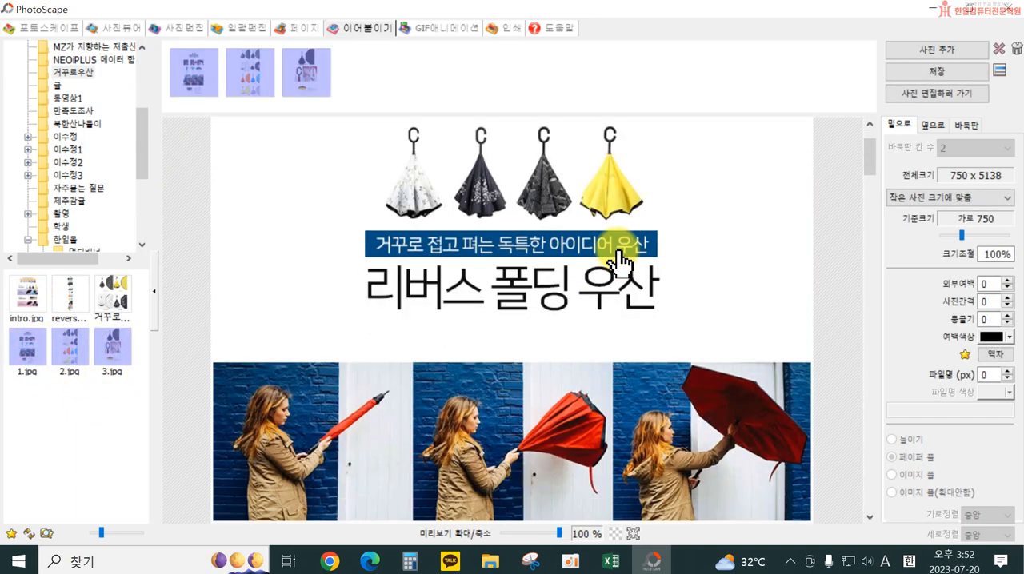
{"action": "scroll", "coordinate": [628, 304], "scroll_direction": "down", "scroll_amount": 4}
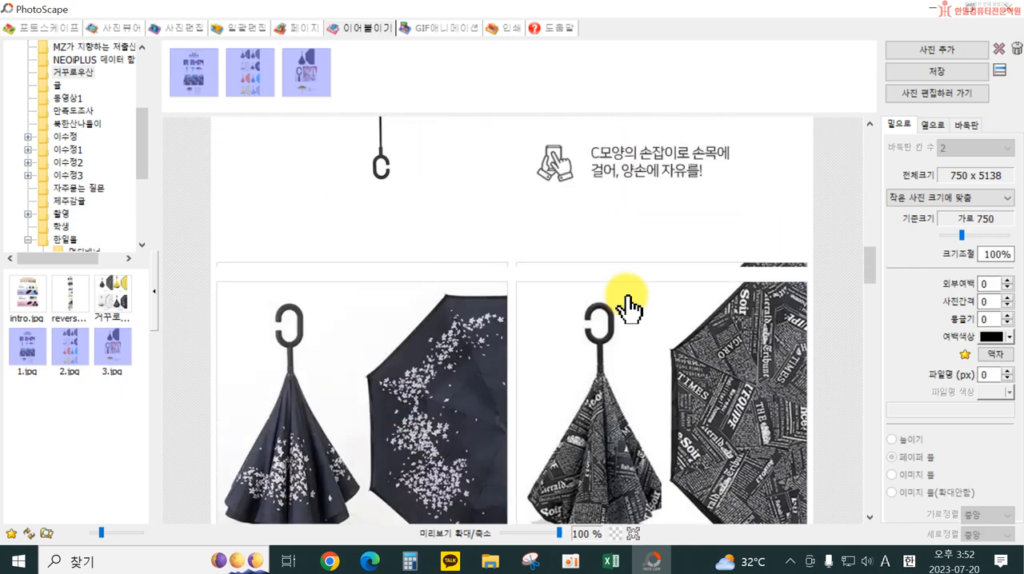
{"action": "left_click", "coordinate": [607, 286]}
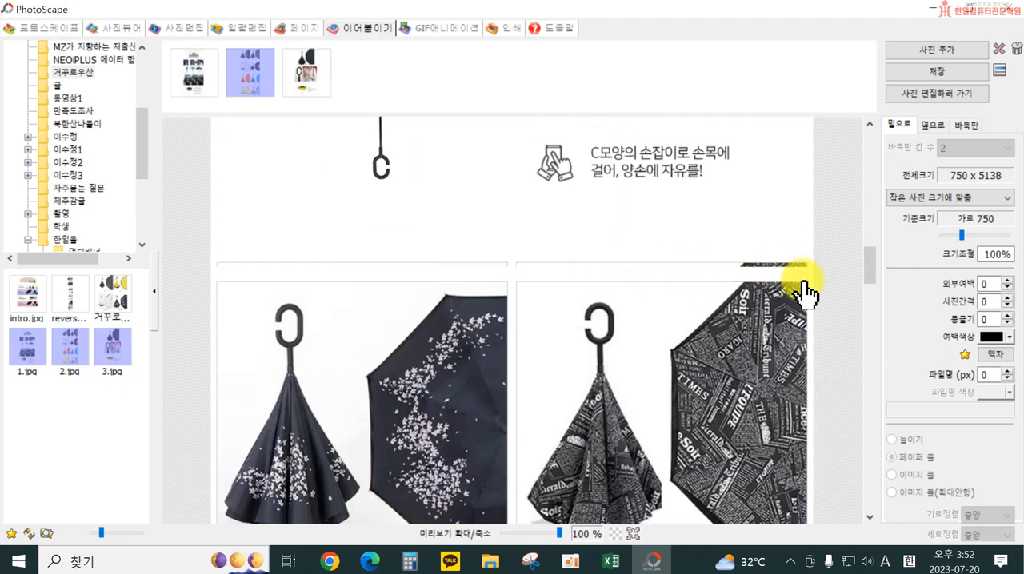
{"action": "scroll", "coordinate": [804, 290], "scroll_direction": "down", "scroll_amount": 10}
{"action": "scroll", "coordinate": [774, 382], "scroll_direction": "down", "scroll_amount": 8}
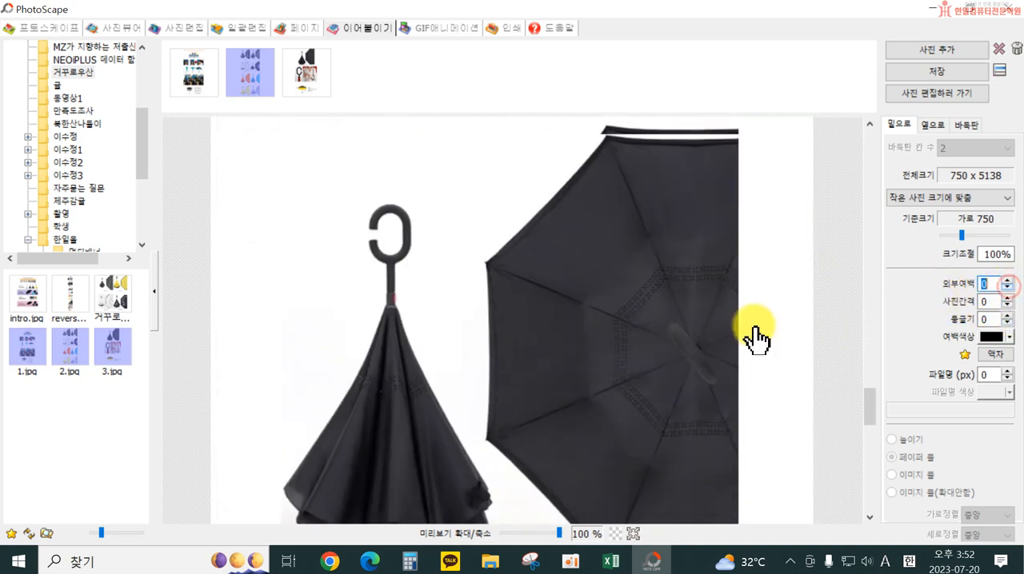
{"action": "scroll", "coordinate": [632, 217], "scroll_direction": "up", "scroll_amount": 1}
{"action": "scroll", "coordinate": [708, 198], "scroll_direction": "down", "scroll_amount": 8}
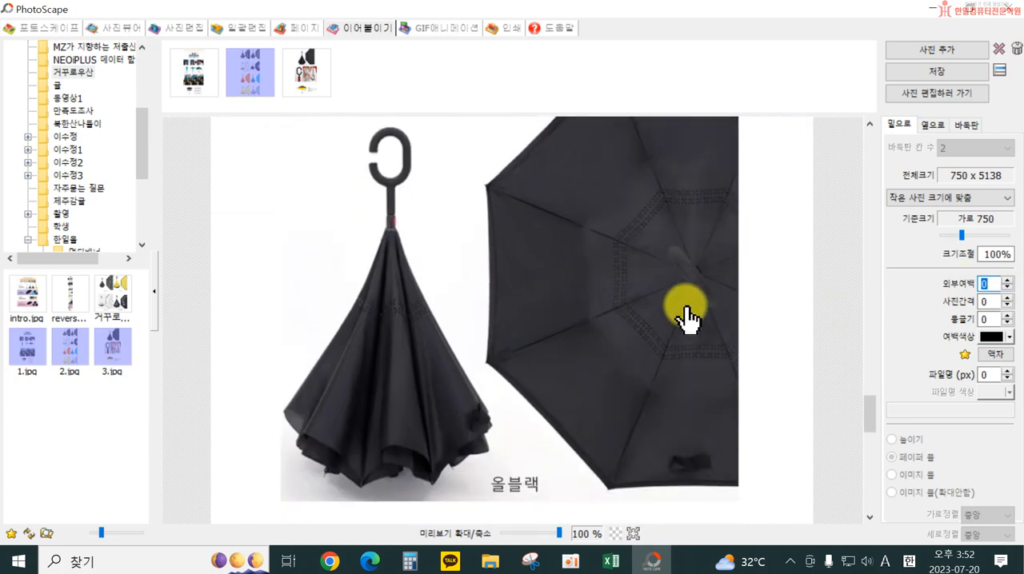
{"action": "scroll", "coordinate": [588, 364], "scroll_direction": "down", "scroll_amount": 6}
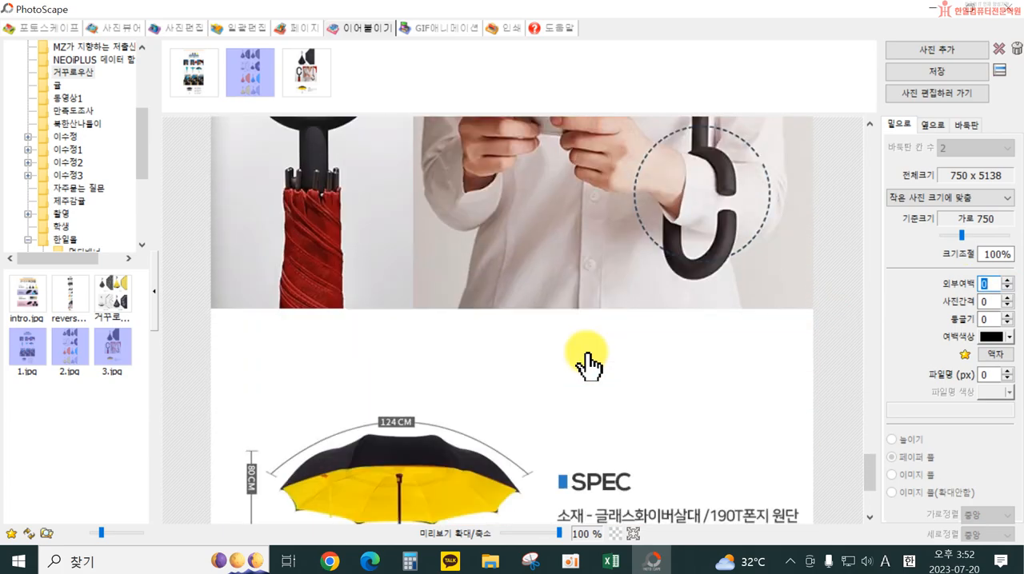
{"action": "scroll", "coordinate": [766, 388], "scroll_direction": "up", "scroll_amount": 6}
{"action": "scroll", "coordinate": [776, 379], "scroll_direction": "up", "scroll_amount": 5}
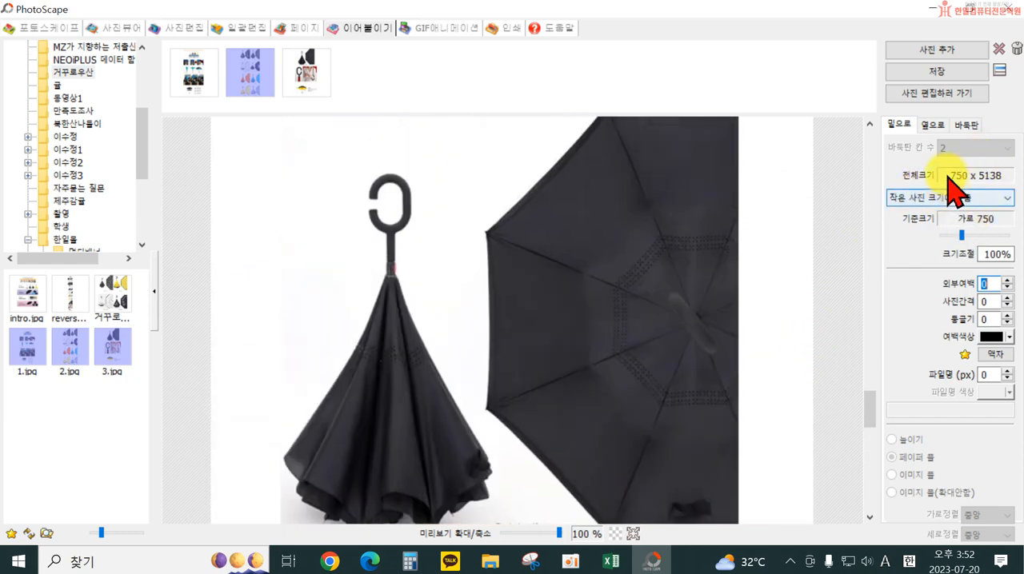
{"action": "scroll", "coordinate": [600, 205], "scroll_direction": "up", "scroll_amount": 5}
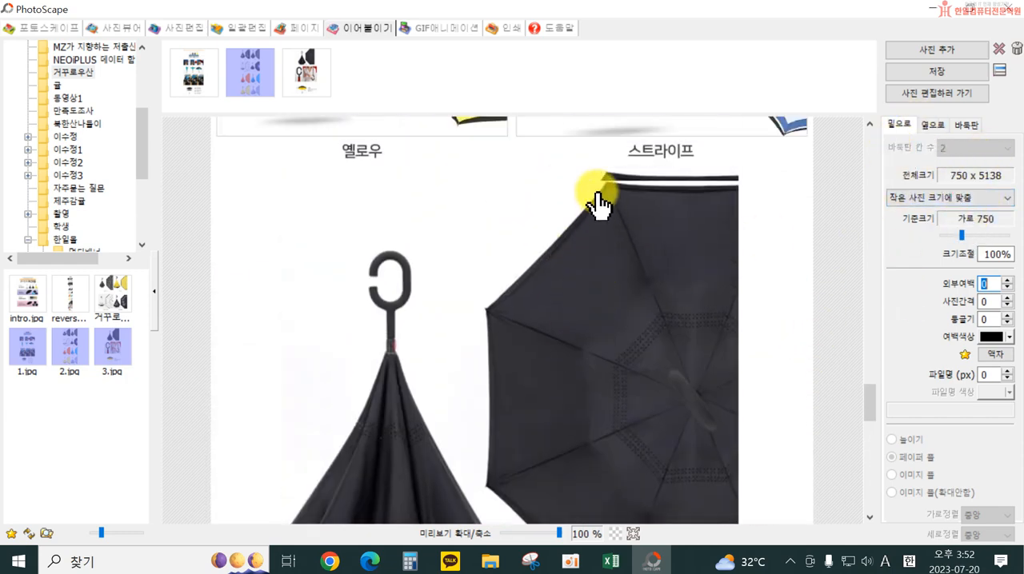
{"action": "scroll", "coordinate": [554, 280], "scroll_direction": "up", "scroll_amount": 10}
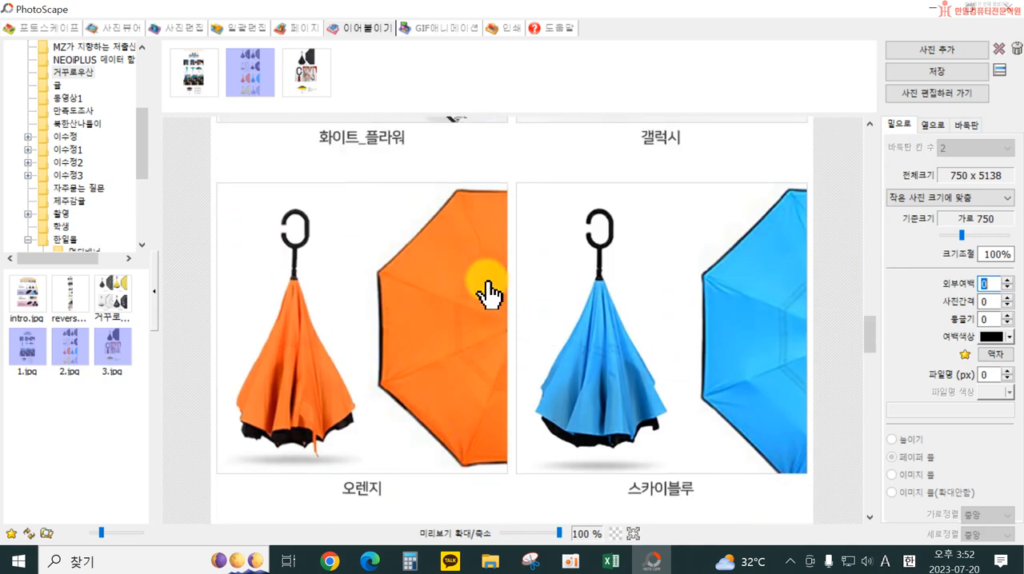
{"action": "scroll", "coordinate": [478, 288], "scroll_direction": "up", "scroll_amount": 10}
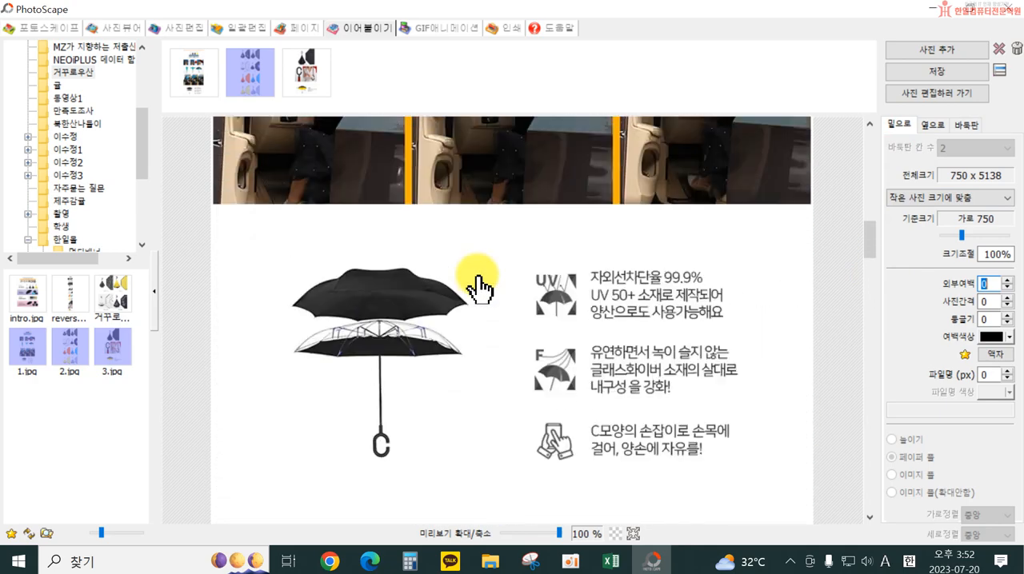
{"action": "scroll", "coordinate": [478, 288], "scroll_direction": "up", "scroll_amount": 4}
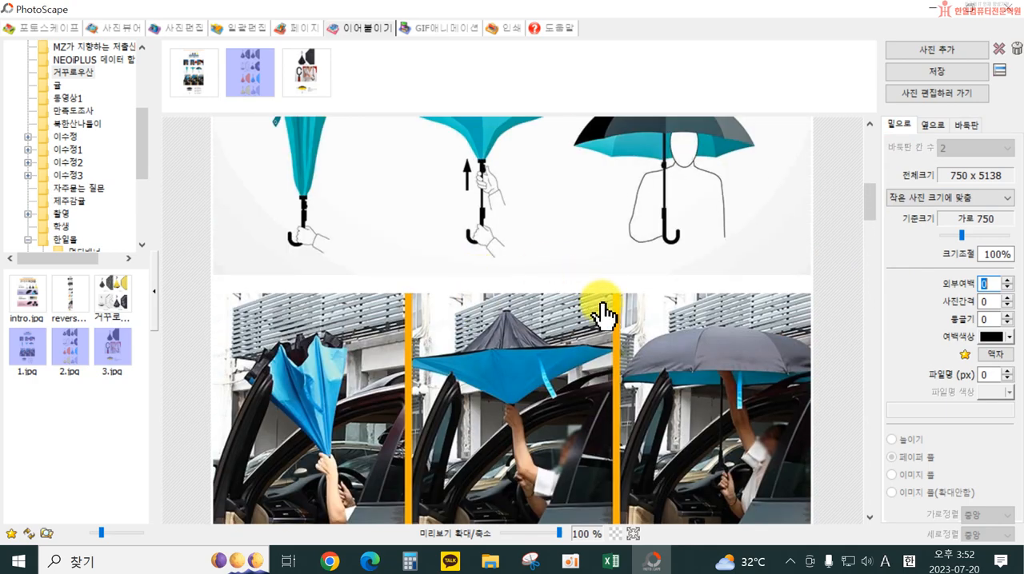
{"action": "scroll", "coordinate": [560, 304], "scroll_direction": "up", "scroll_amount": 2}
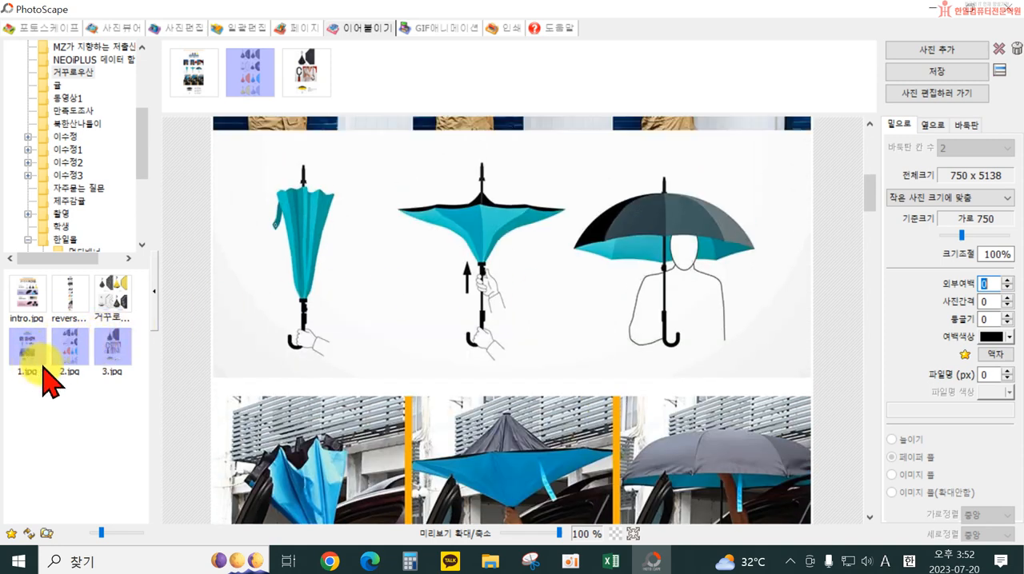
{"action": "left_click", "coordinate": [195, 76]}
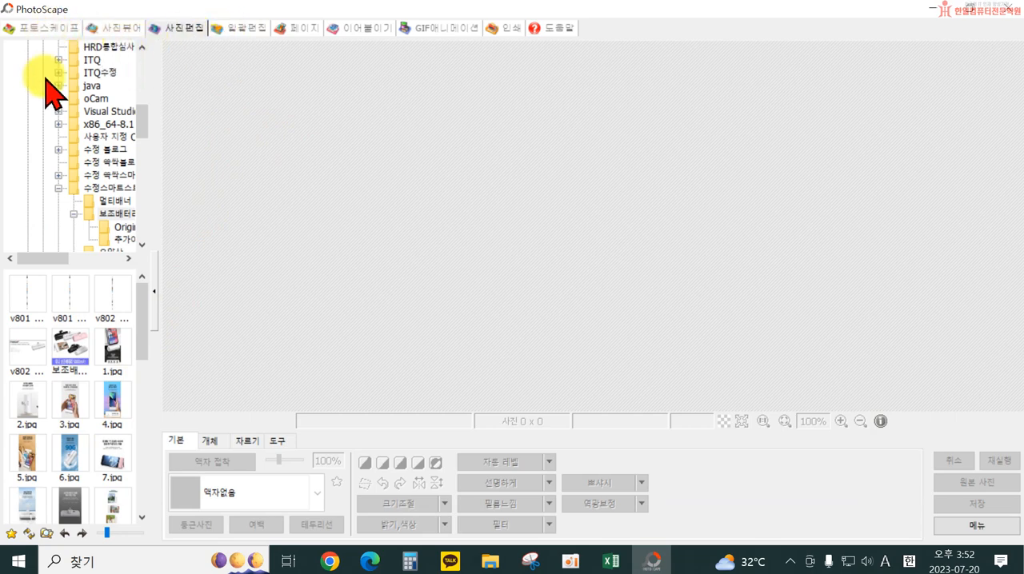
Open 2.jpg from the 거꾸로우산 folder in PhotoScape's 사진편집 editor
{"action": "scroll", "coordinate": [80, 217], "scroll_direction": "down", "scroll_amount": 10}
{"action": "scroll", "coordinate": [88, 244], "scroll_direction": "up", "scroll_amount": 3}
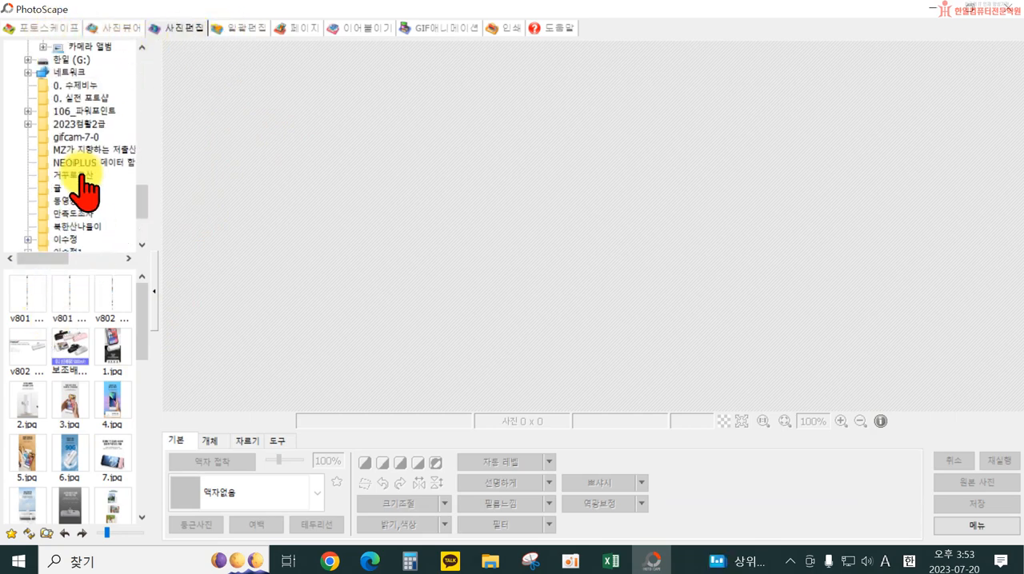
{"action": "scroll", "coordinate": [84, 176], "scroll_direction": "up", "scroll_amount": 1}
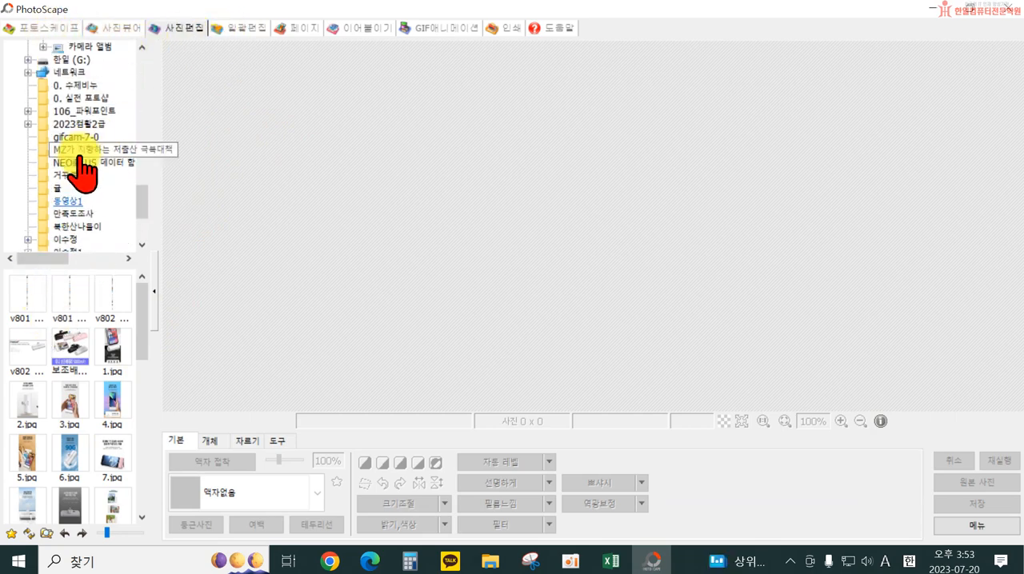
{"action": "scroll", "coordinate": [91, 206], "scroll_direction": "down", "scroll_amount": 3}
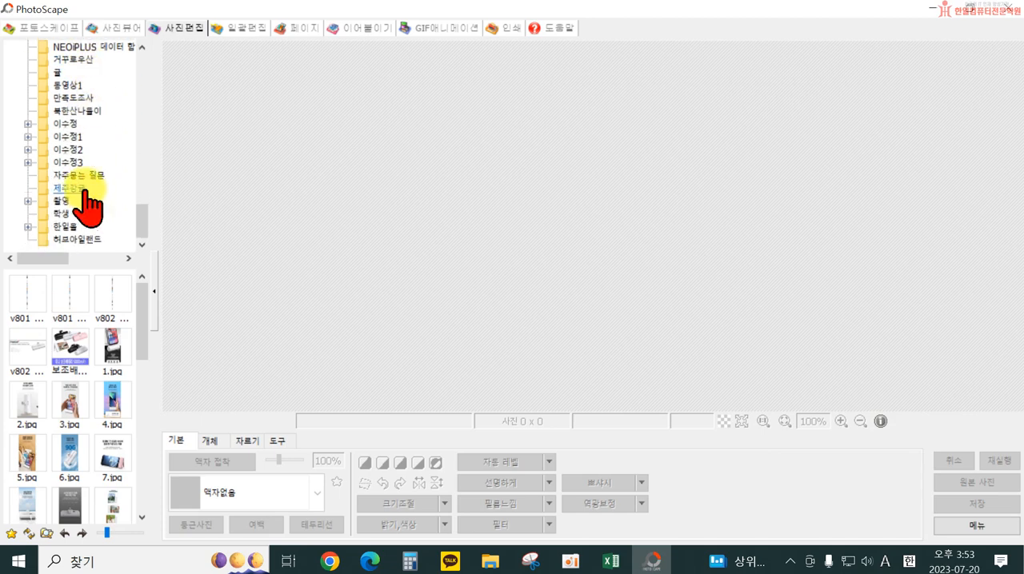
{"action": "scroll", "coordinate": [82, 200], "scroll_direction": "up", "scroll_amount": 3}
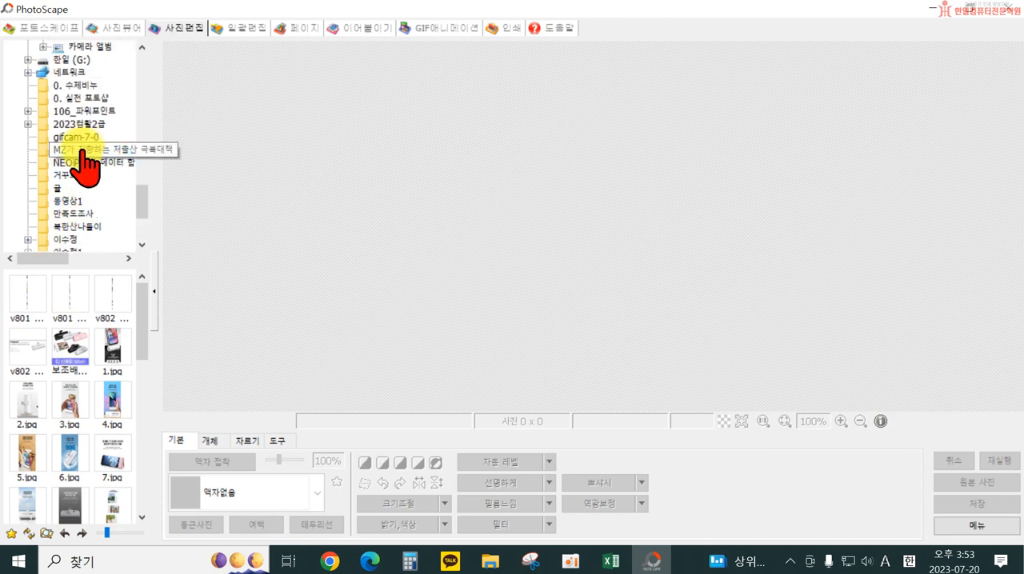
{"action": "scroll", "coordinate": [112, 221], "scroll_direction": "down", "scroll_amount": 1}
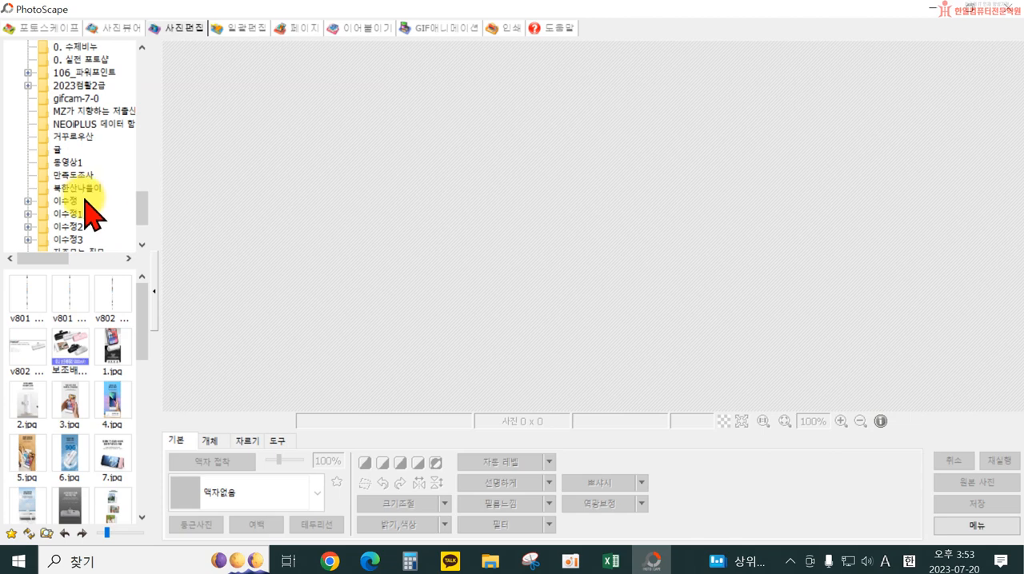
{"action": "scroll", "coordinate": [76, 176], "scroll_direction": "up", "scroll_amount": 1}
{"action": "left_click_drag", "start_coordinate": [72, 174], "coordinate": [269, 222]}
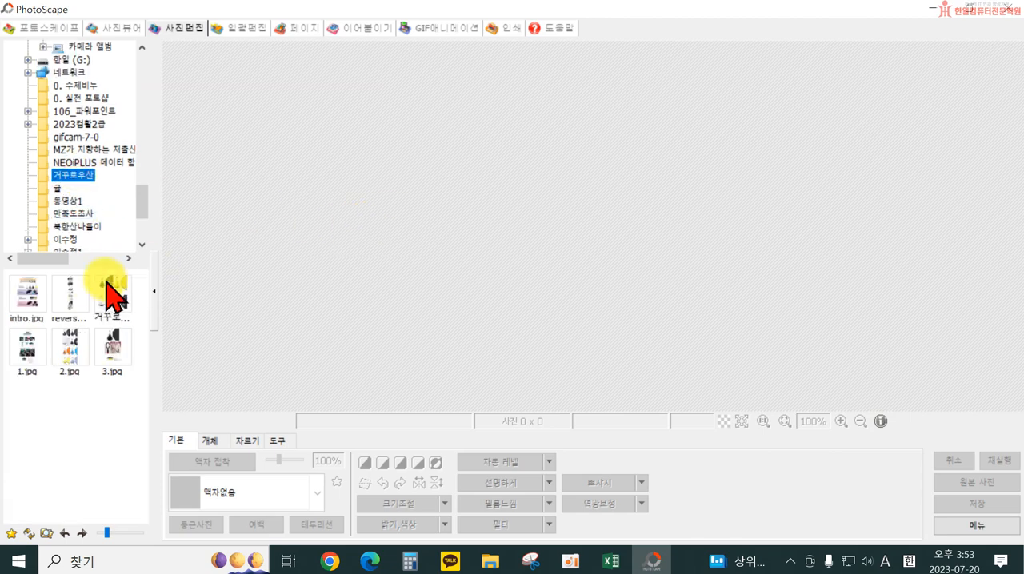
{"action": "left_click", "coordinate": [69, 352]}
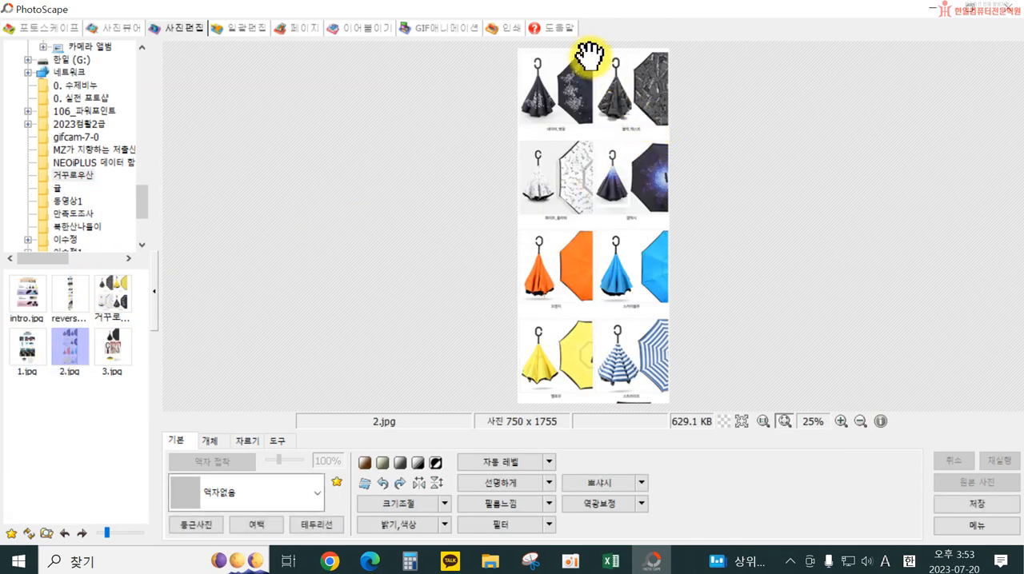
Crop 2.jpg freehand to about 750 x 1711 px, trimming its upper and lower edges at full width, and save it
{"action": "left_click", "coordinate": [248, 441]}
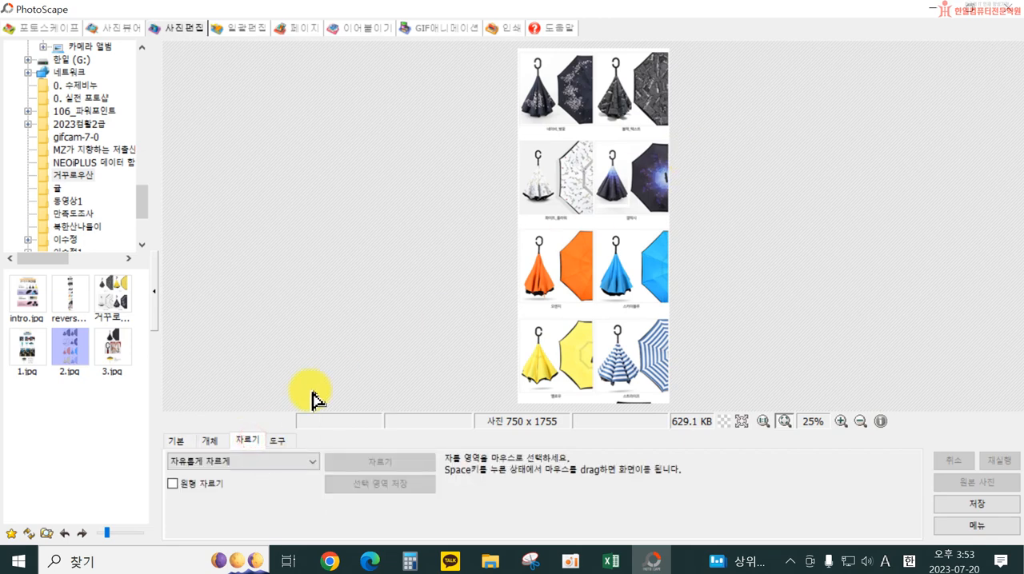
{"action": "left_click", "coordinate": [260, 462]}
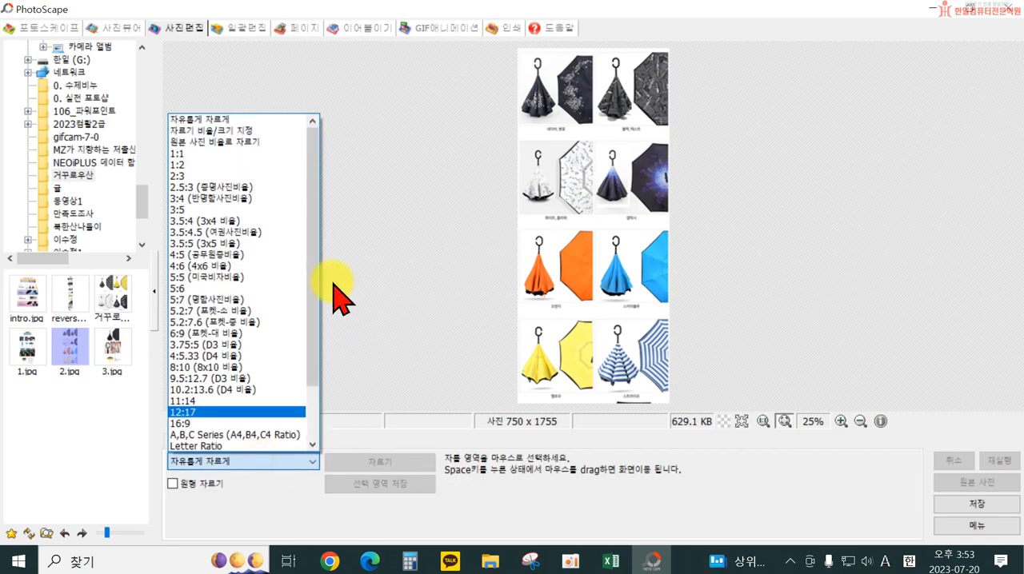
{"action": "left_click", "coordinate": [205, 120]}
{"action": "left_click_drag", "start_coordinate": [520, 60], "coordinate": [815, 402]}
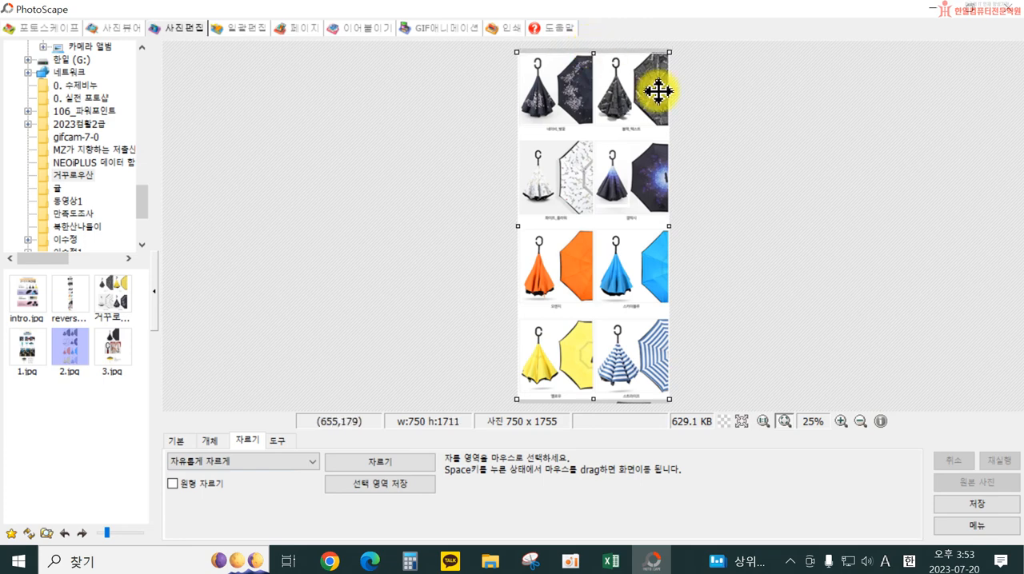
{"action": "left_click", "coordinate": [392, 464]}
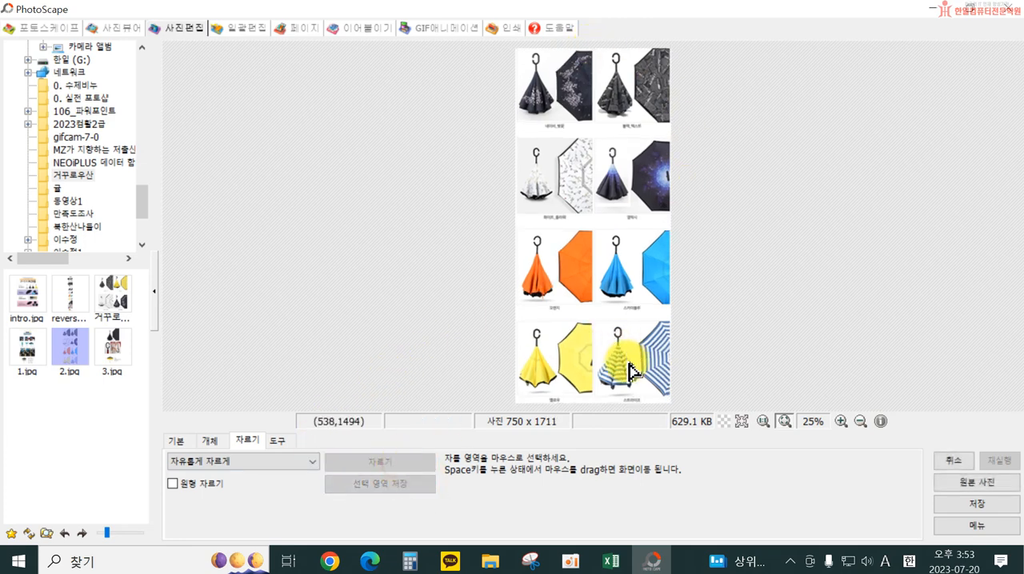
{"action": "left_click", "coordinate": [971, 506]}
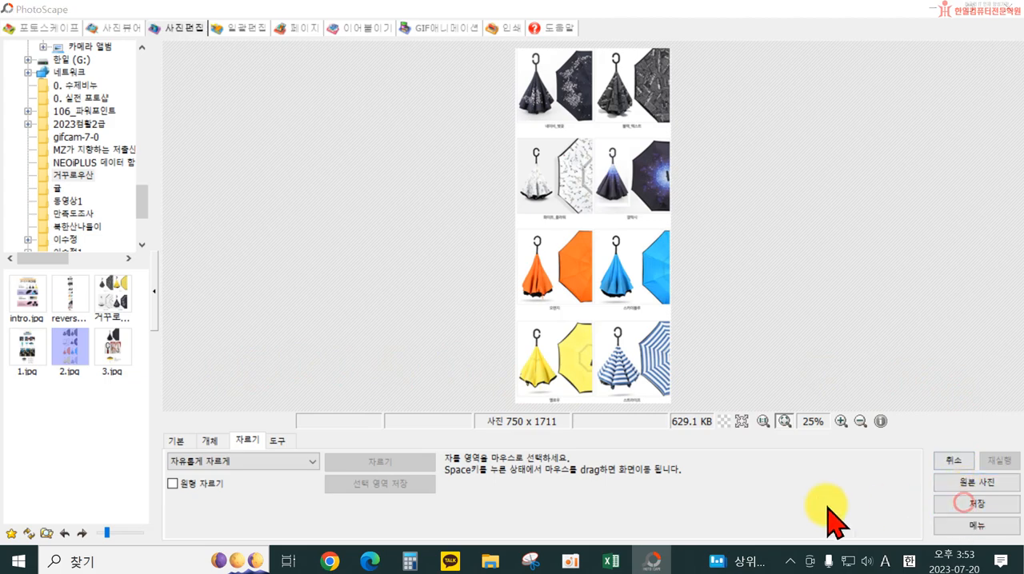
{"action": "left_click", "coordinate": [339, 118]}
Remove 1.jpg from the 이어붙이기 photo list and close PhotoScape
{"action": "left_click", "coordinate": [370, 28]}
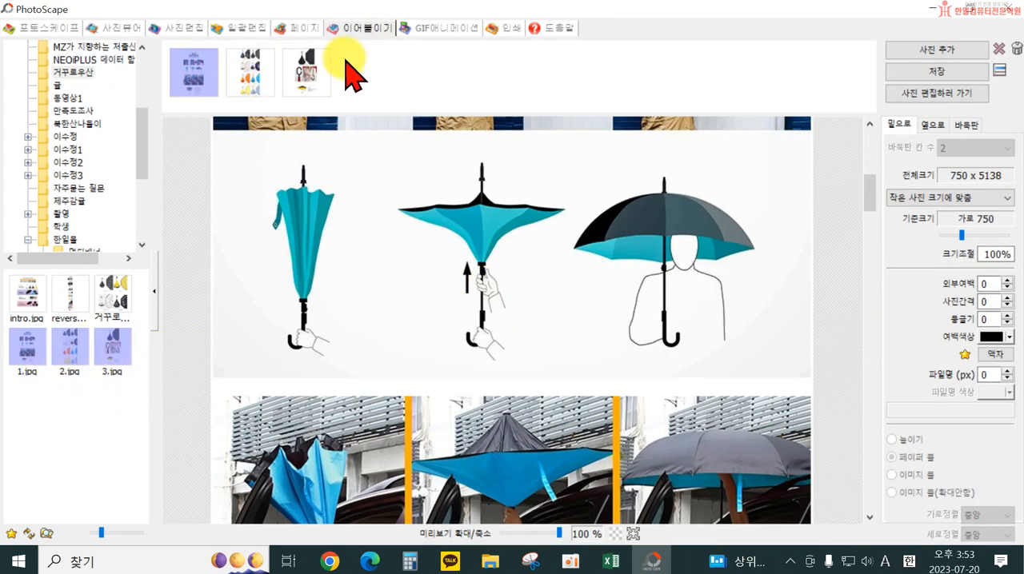
{"action": "left_click", "coordinate": [1000, 50]}
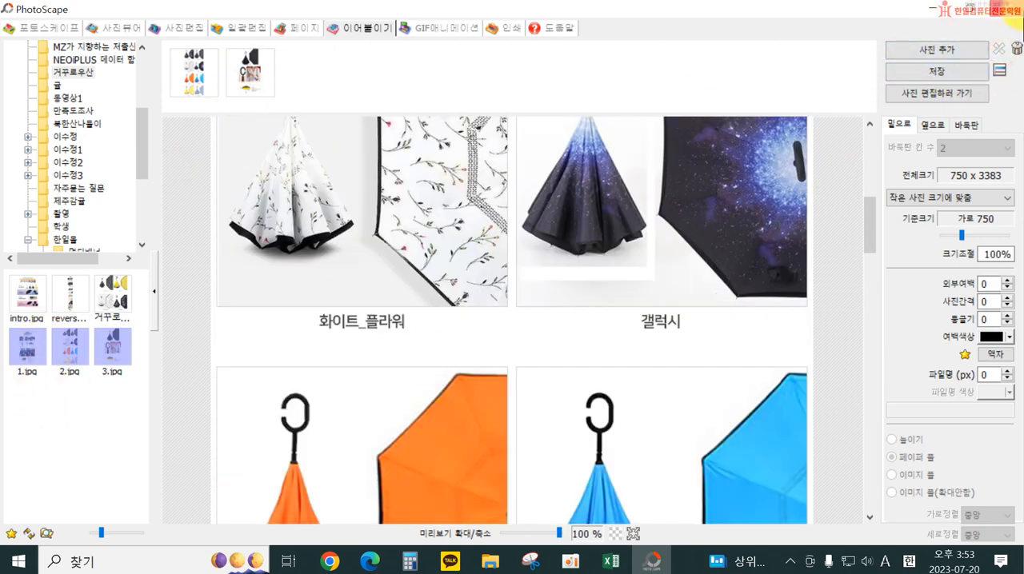
{"action": "left_click", "coordinate": [1019, 16]}
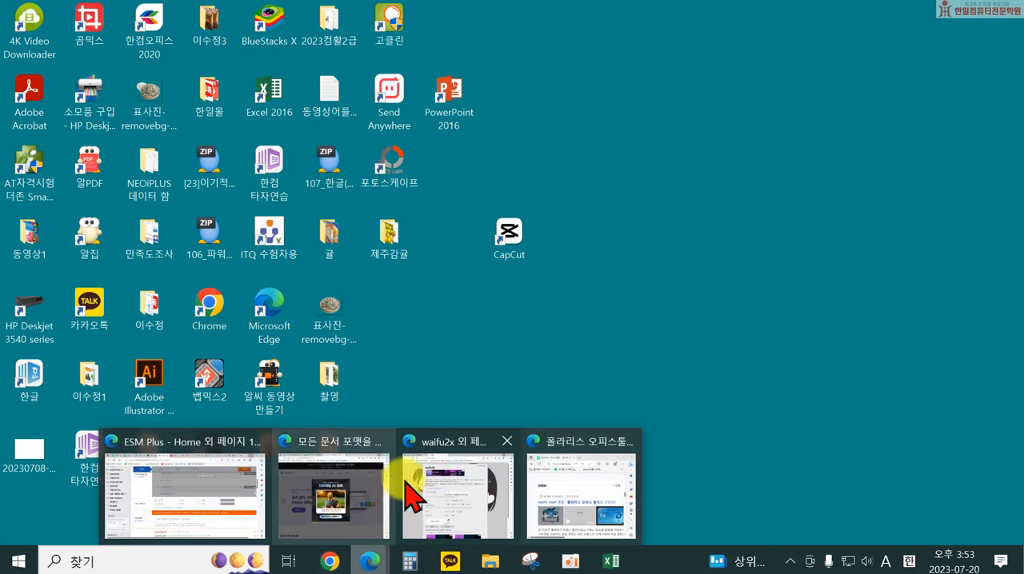
Switch to the ESM Plus window in Microsoft Edge and open the 상품관리2.0 page
{"action": "mouse_move", "coordinate": [212, 491]}
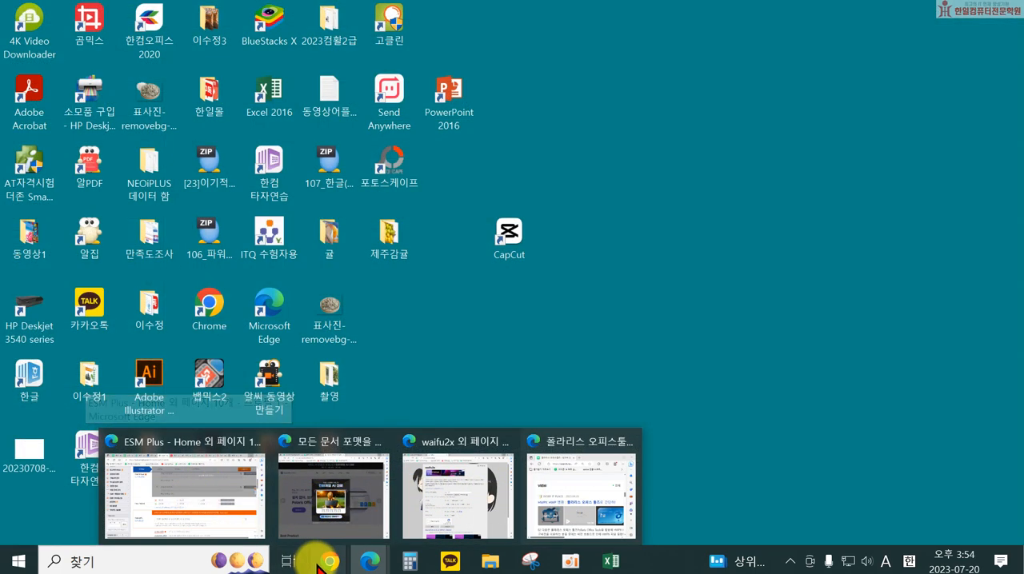
{"action": "mouse_move", "coordinate": [329, 552]}
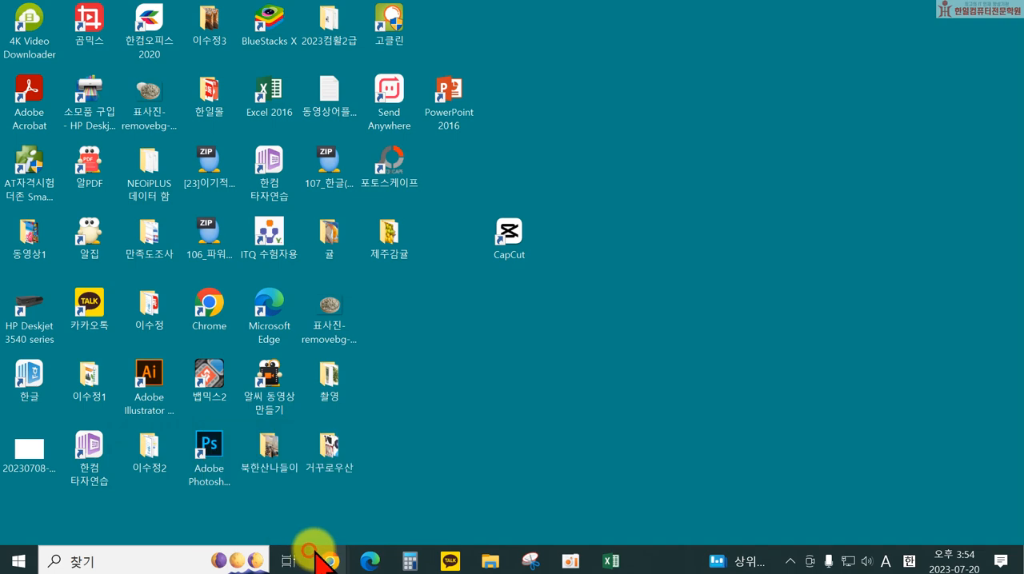
{"action": "mouse_move", "coordinate": [364, 563]}
{"action": "left_click", "coordinate": [229, 507]}
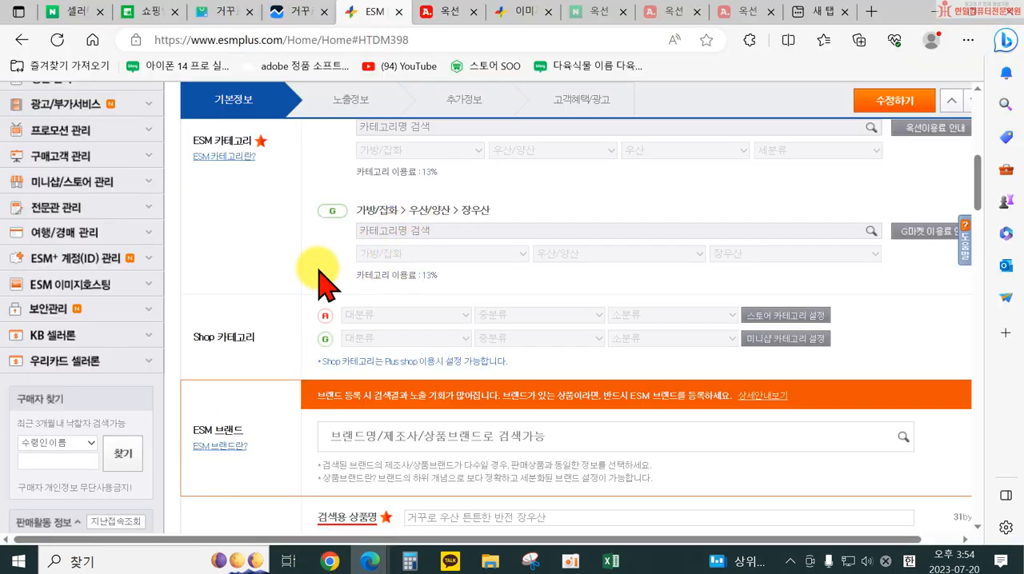
{"action": "scroll", "coordinate": [195, 284], "scroll_direction": "up", "scroll_amount": 2}
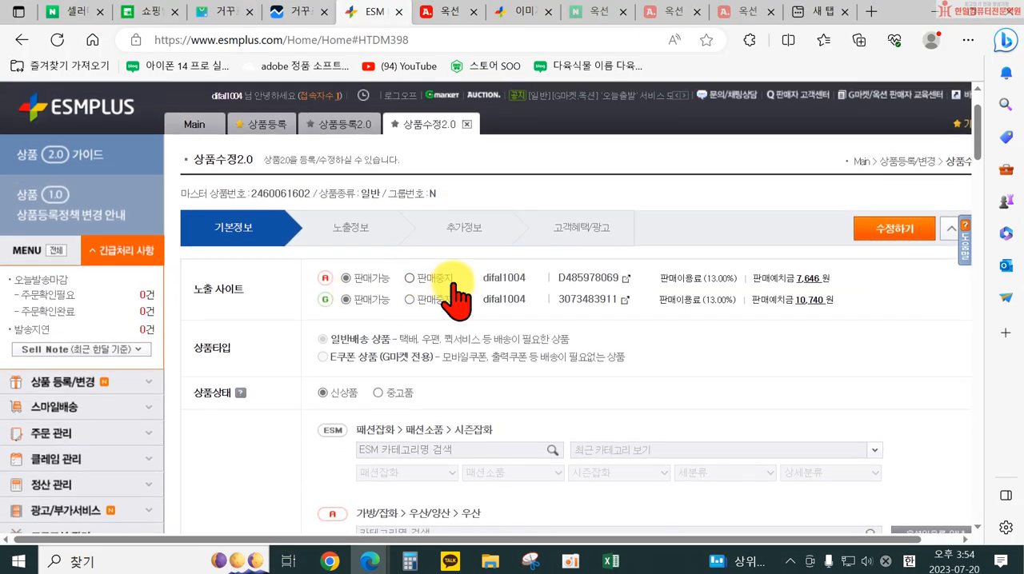
{"action": "left_click", "coordinate": [78, 382]}
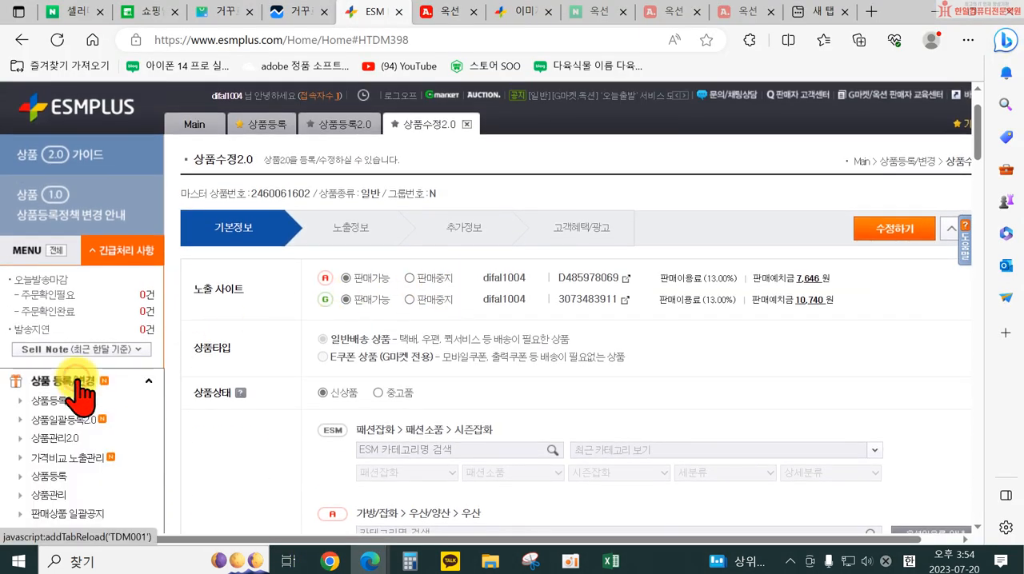
{"action": "left_click", "coordinate": [101, 444]}
Search for all registered products in 상품관리2.0 with the default search conditions
{"action": "scroll", "coordinate": [724, 364], "scroll_direction": "down", "scroll_amount": 3}
{"action": "scroll", "coordinate": [723, 364], "scroll_direction": "down", "scroll_amount": 3}
{"action": "scroll", "coordinate": [914, 270], "scroll_direction": "up", "scroll_amount": 2}
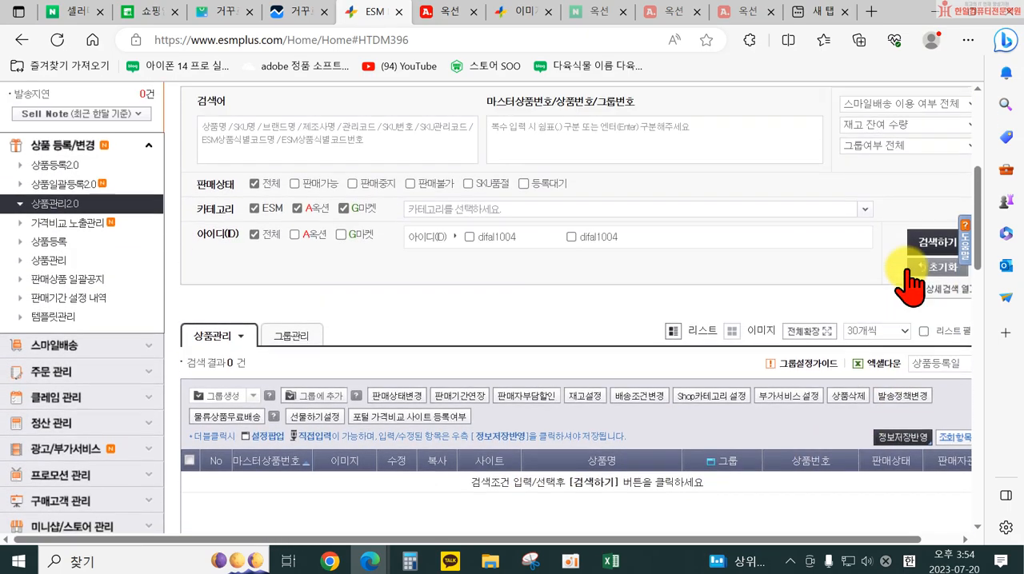
{"action": "left_click", "coordinate": [935, 272]}
{"action": "scroll", "coordinate": [456, 366], "scroll_direction": "down", "scroll_amount": 3}
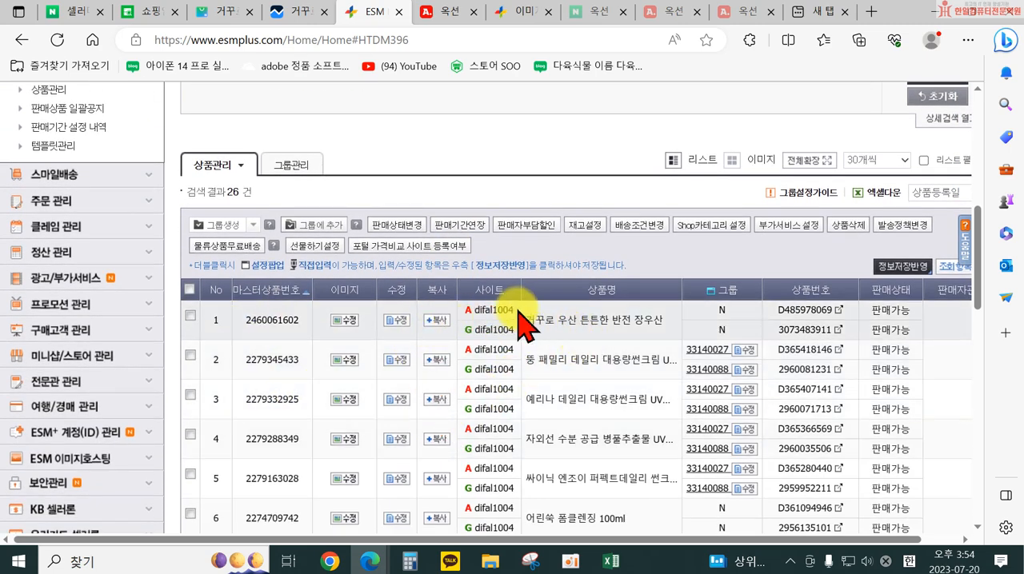
Open the Auction listing of 거꾸로 우산 튼튼한 반전 장우산, review its product information and detail images, and close the listing
{"action": "left_click", "coordinate": [839, 309]}
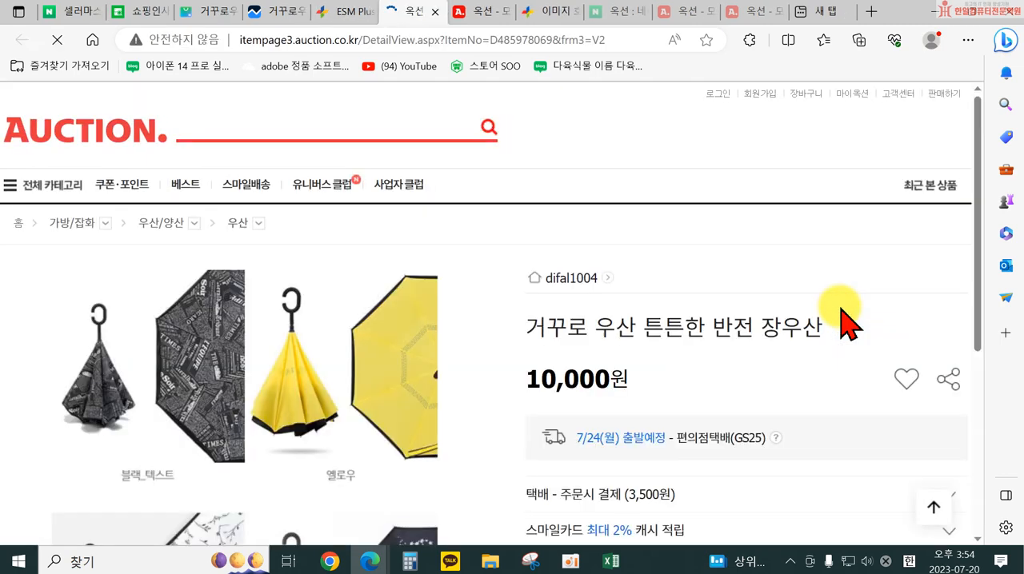
{"action": "scroll", "coordinate": [784, 316], "scroll_direction": "down", "scroll_amount": 3}
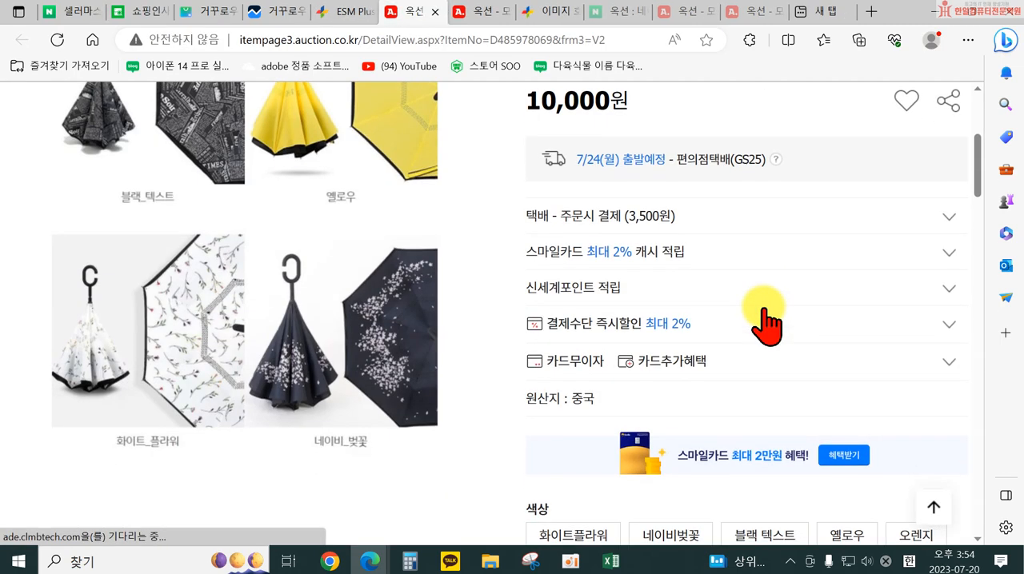
{"action": "scroll", "coordinate": [768, 328], "scroll_direction": "down", "scroll_amount": 10}
{"action": "scroll", "coordinate": [770, 332], "scroll_direction": "down", "scroll_amount": 15}
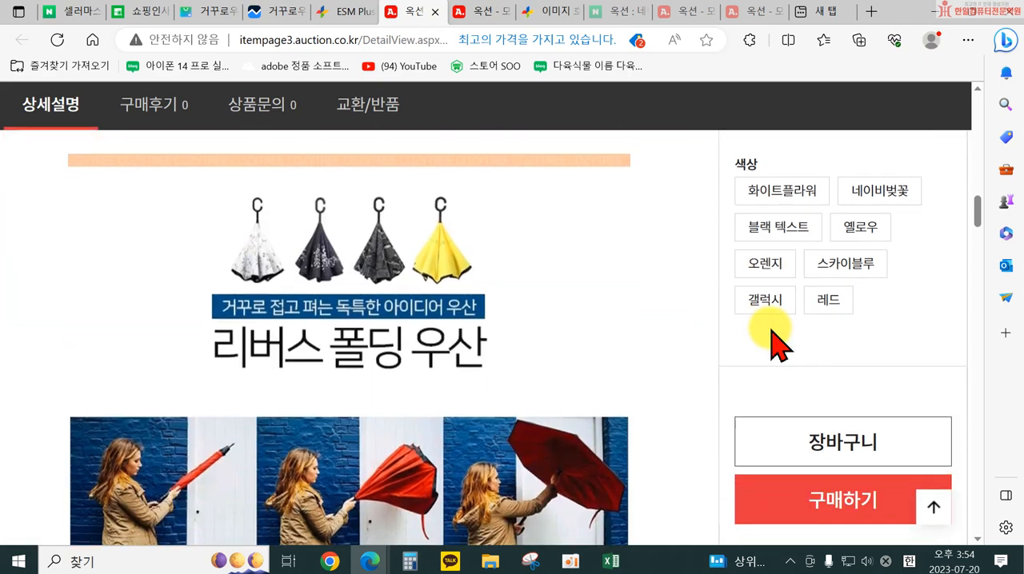
{"action": "scroll", "coordinate": [770, 344], "scroll_direction": "up", "scroll_amount": 3}
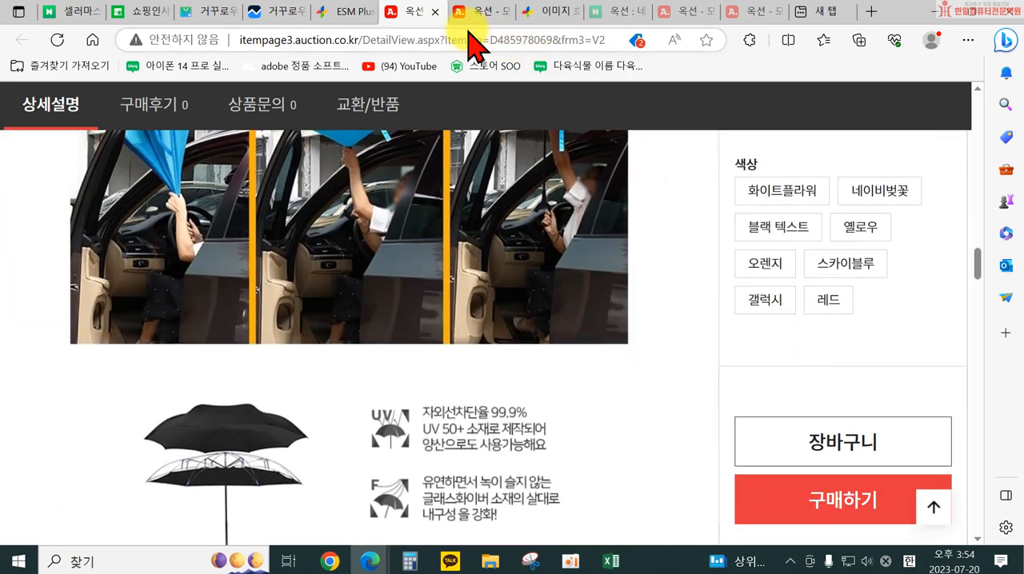
{"action": "left_click", "coordinate": [435, 12]}
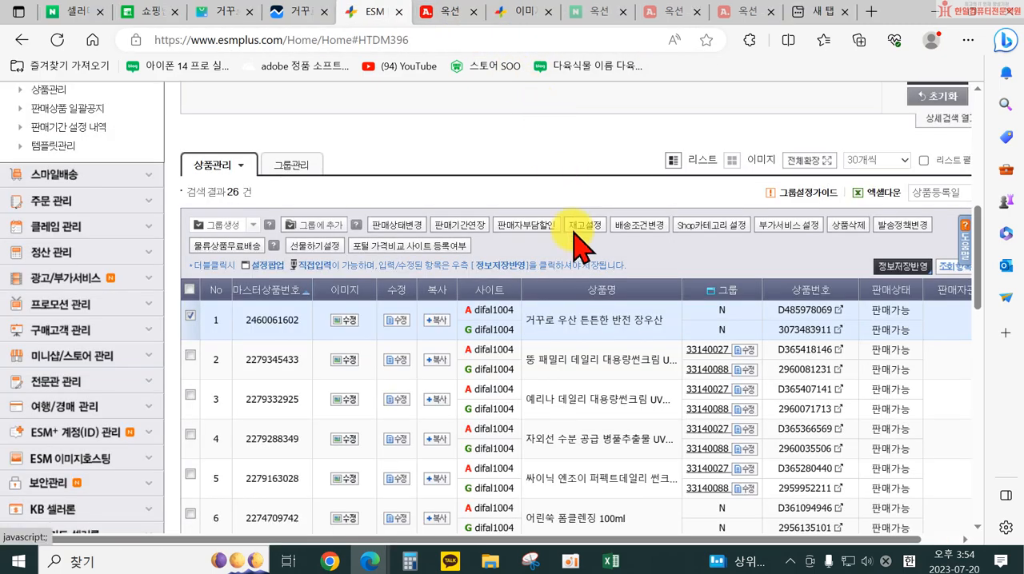